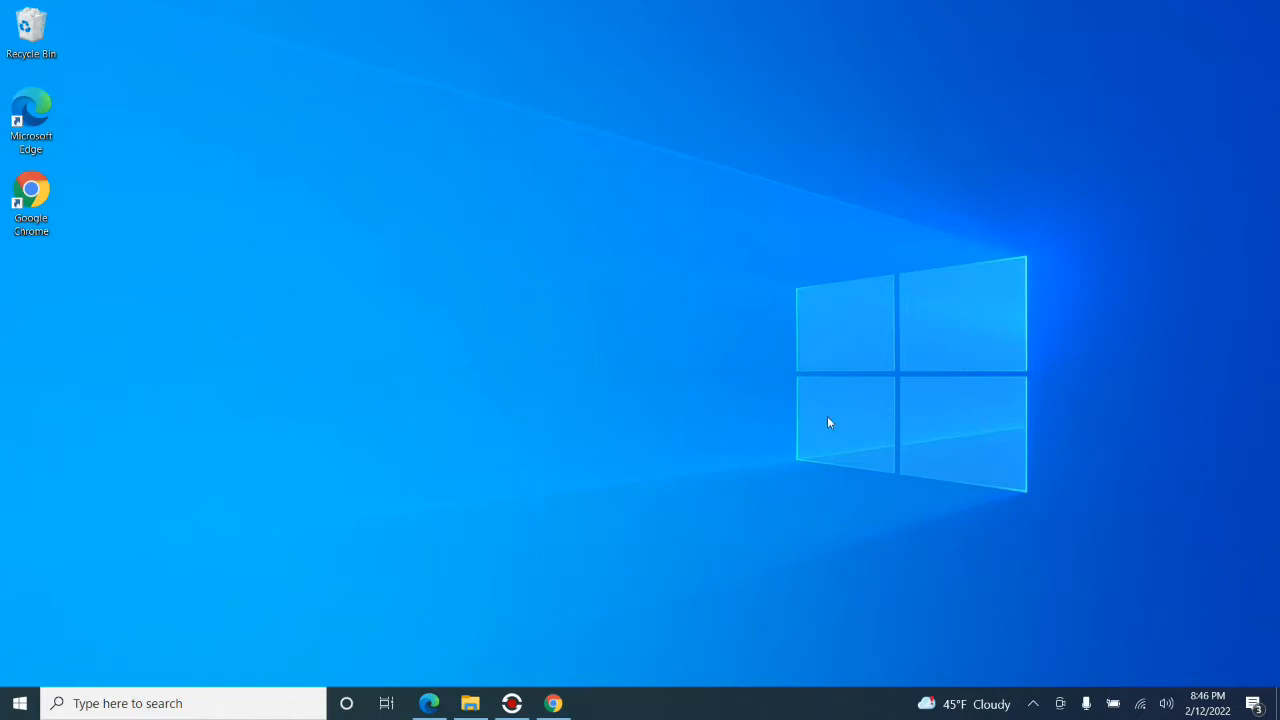
Check the Wi-Fi status, then search 'update' and open the Check for updates settings.
left_click(1141, 710)
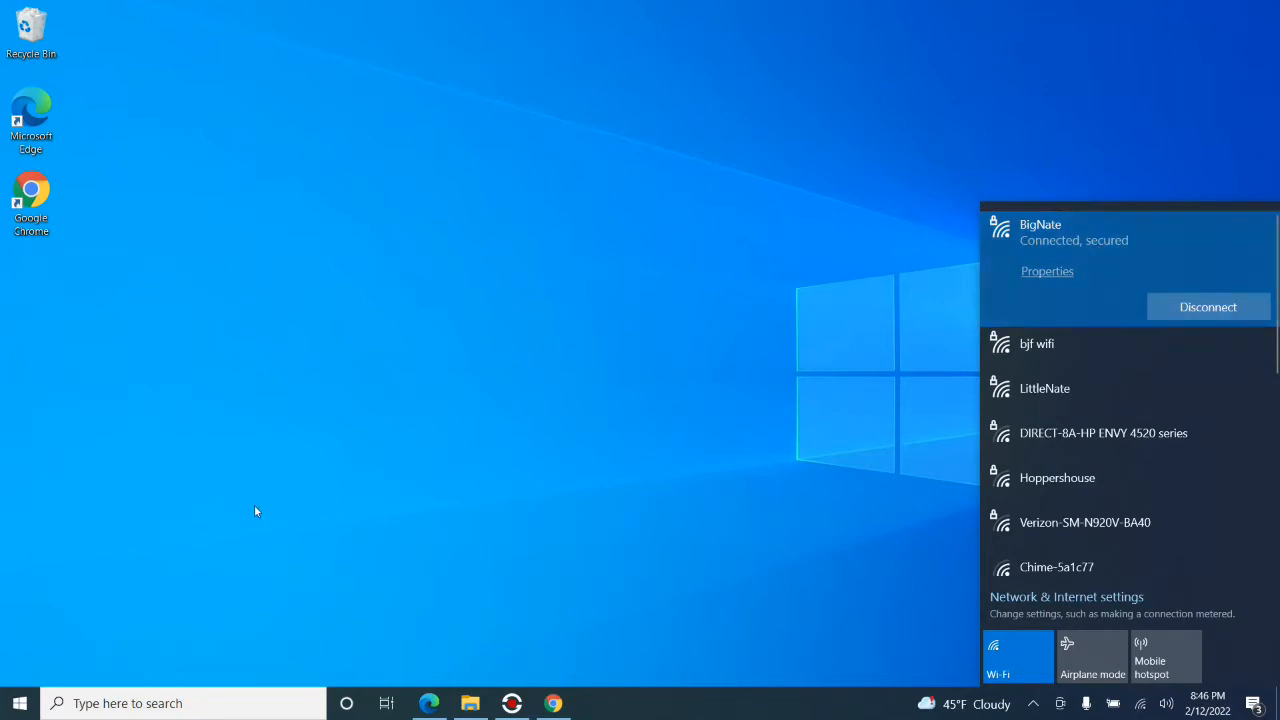
left_click(215, 703)
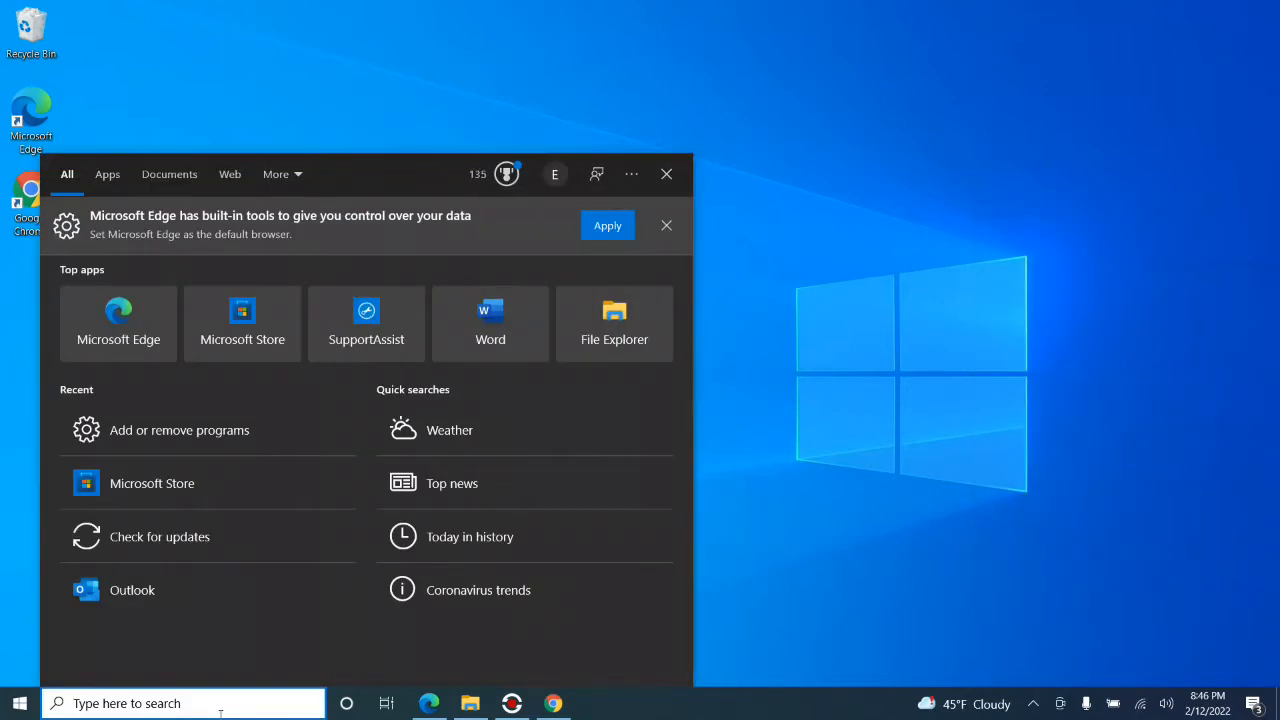
type("update")
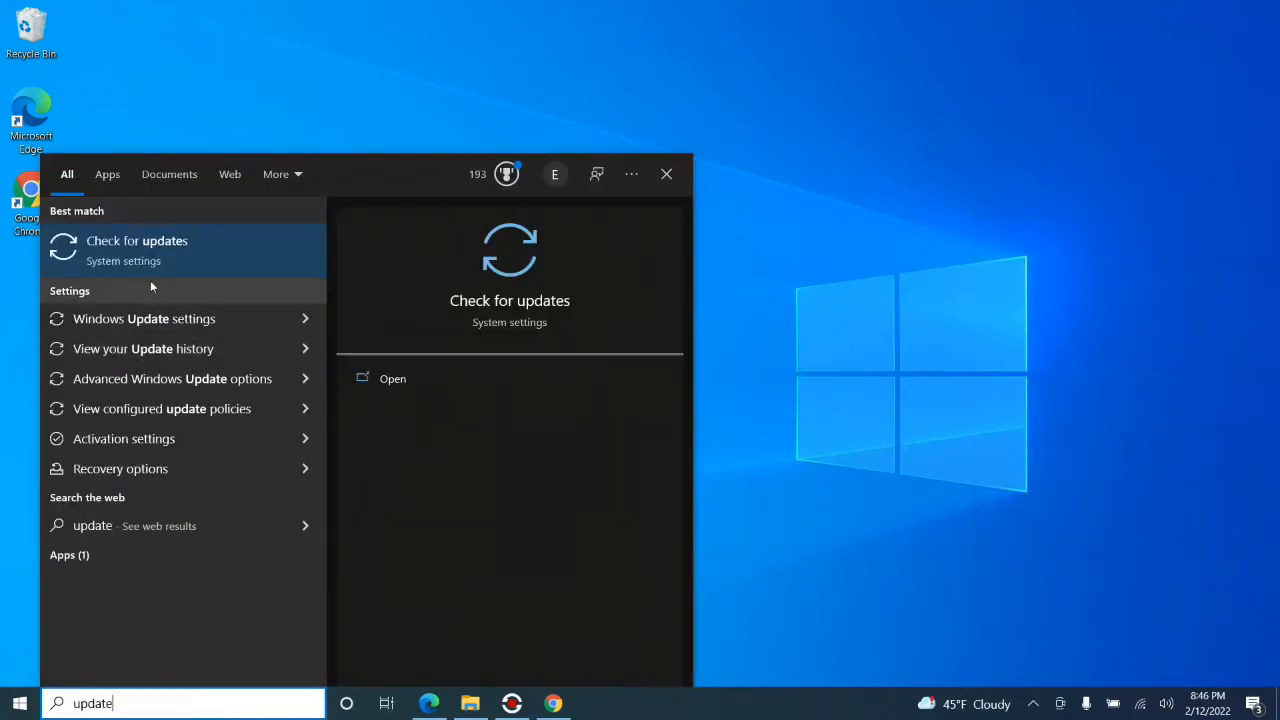
left_click(140, 250)
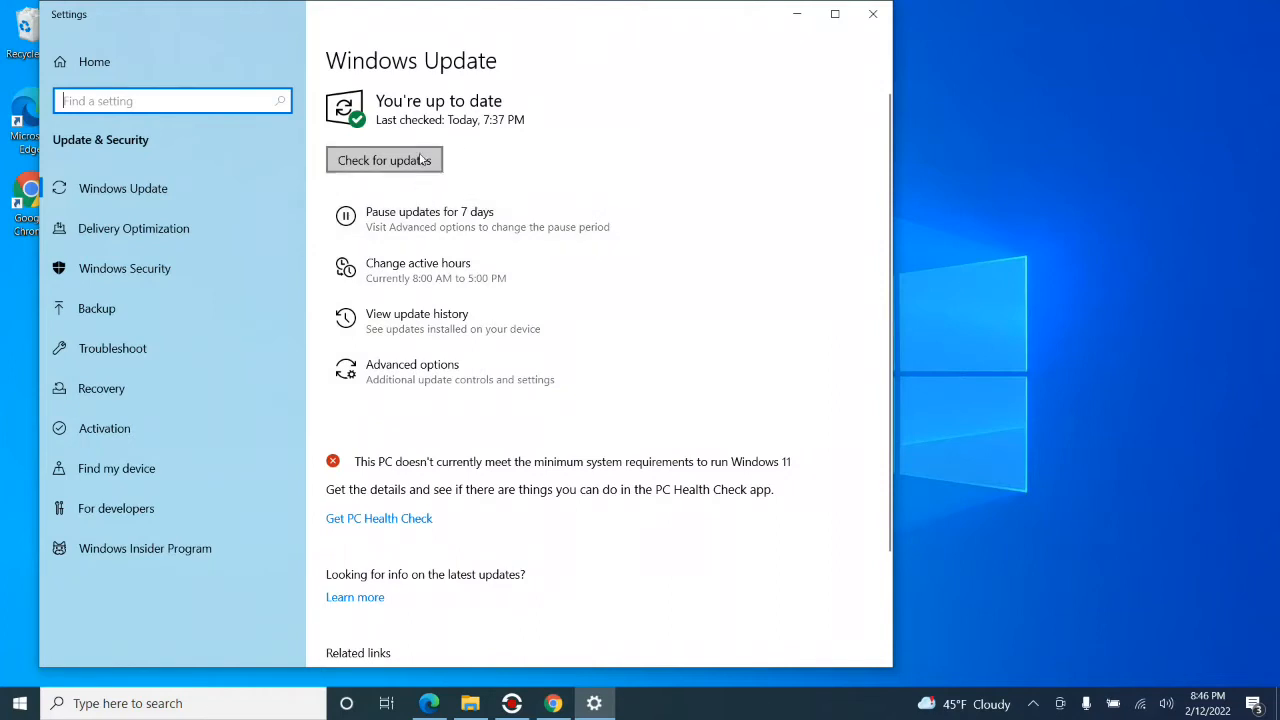
Review the Advanced update options, then return and run a fresh Windows Update check.
left_click(458, 386)
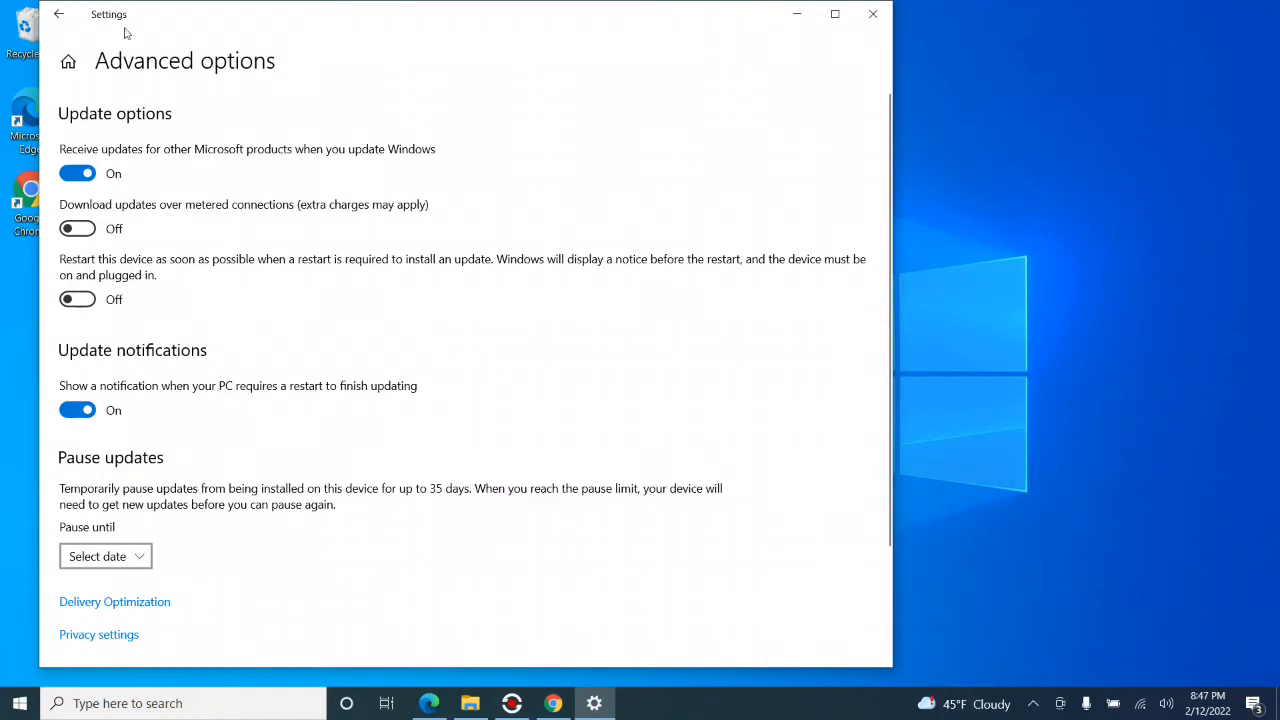
left_click(58, 14)
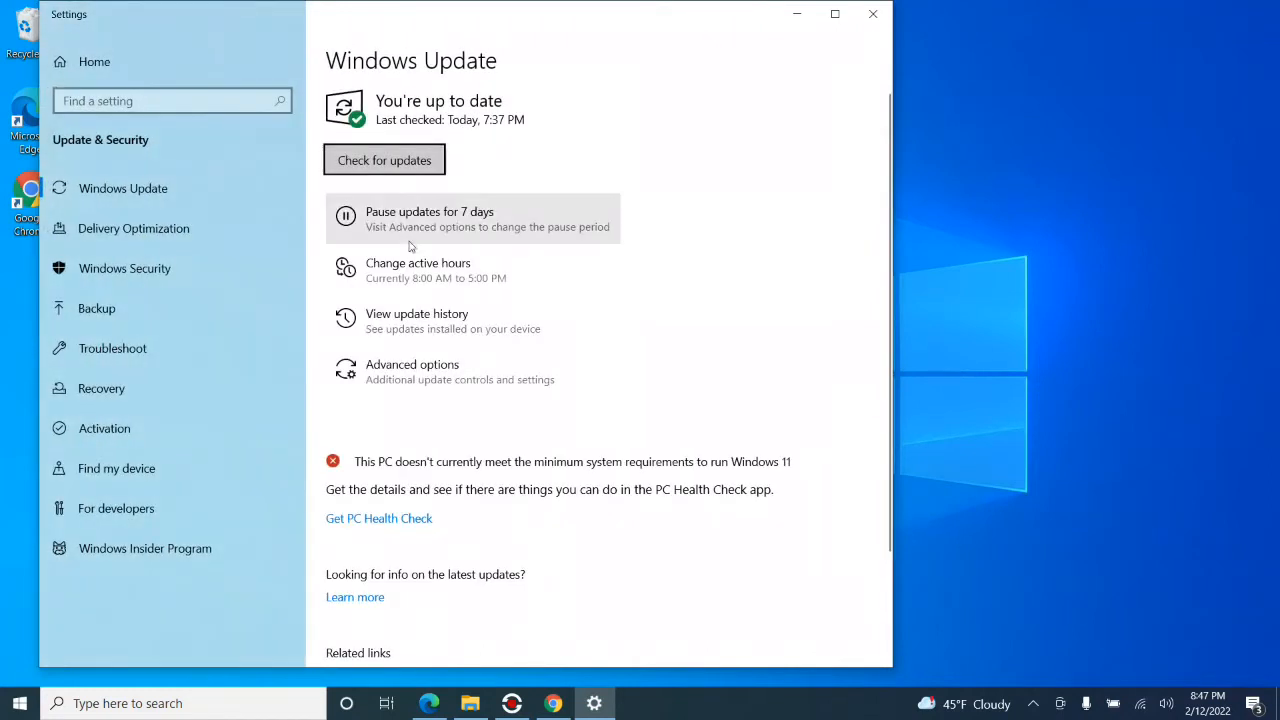
left_click(404, 168)
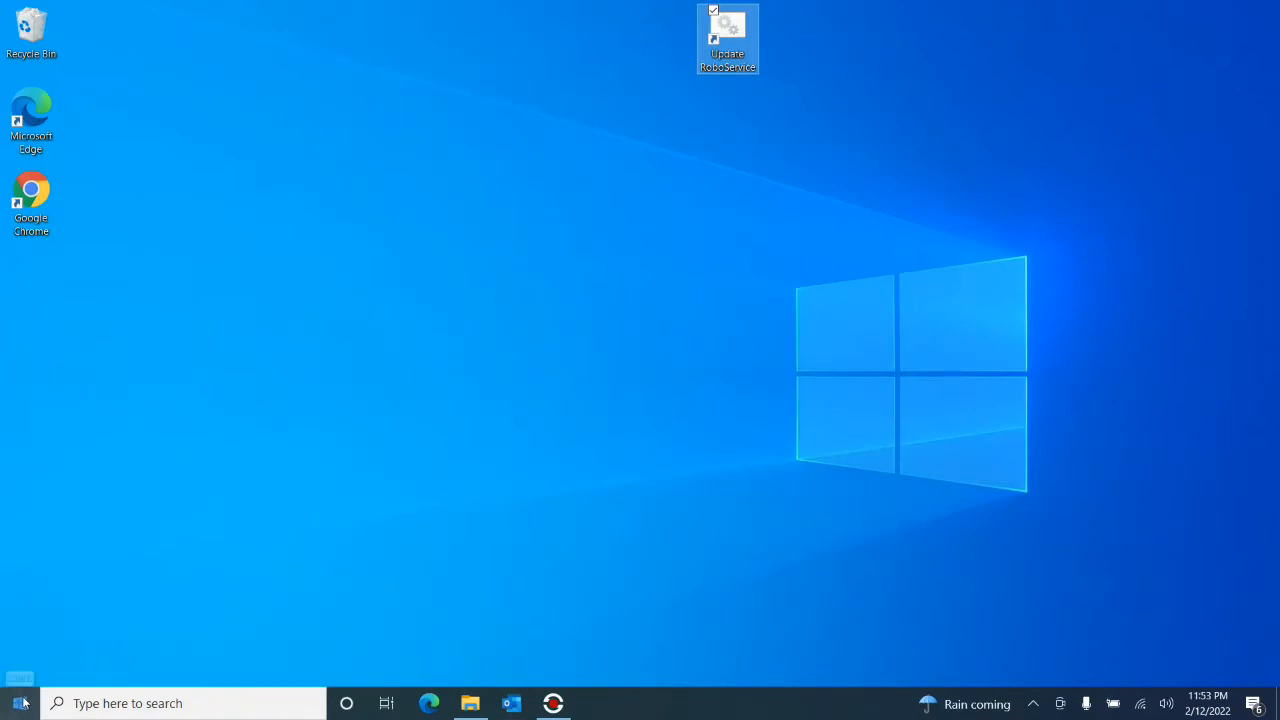
Search 'add' to open Add or remove programs and scroll through the installed apps list.
left_click(165, 703)
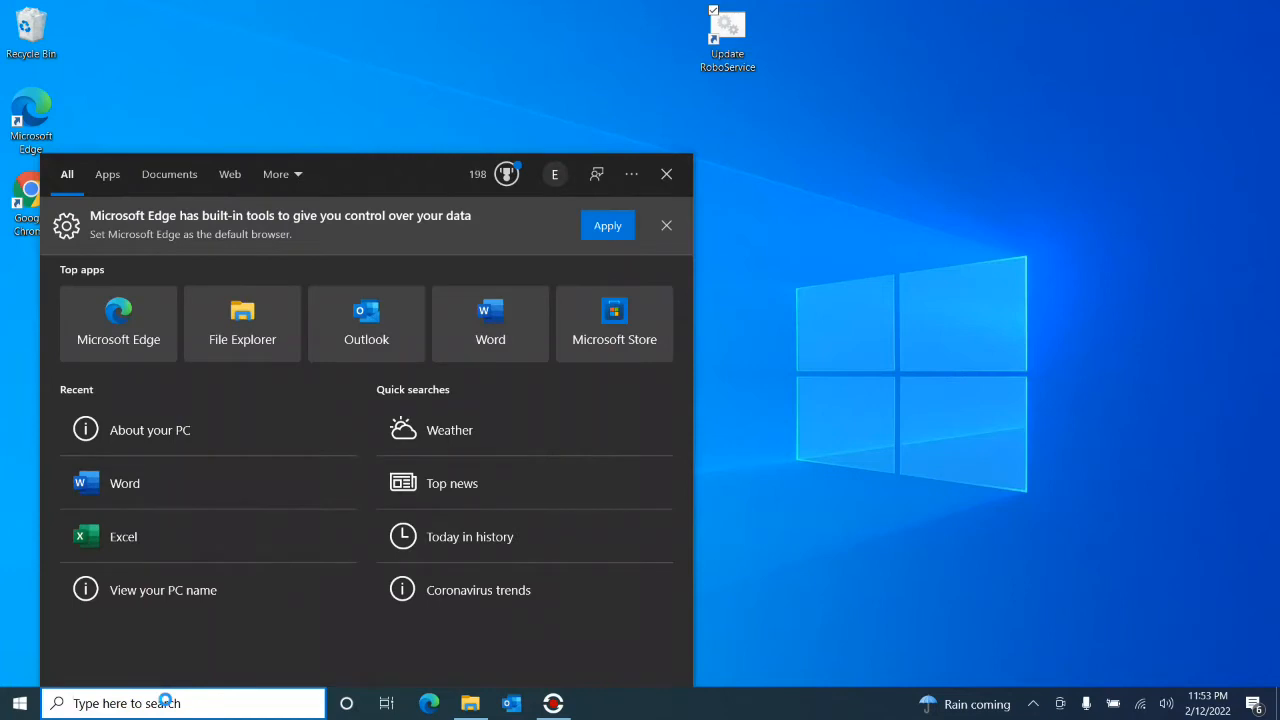
type("add")
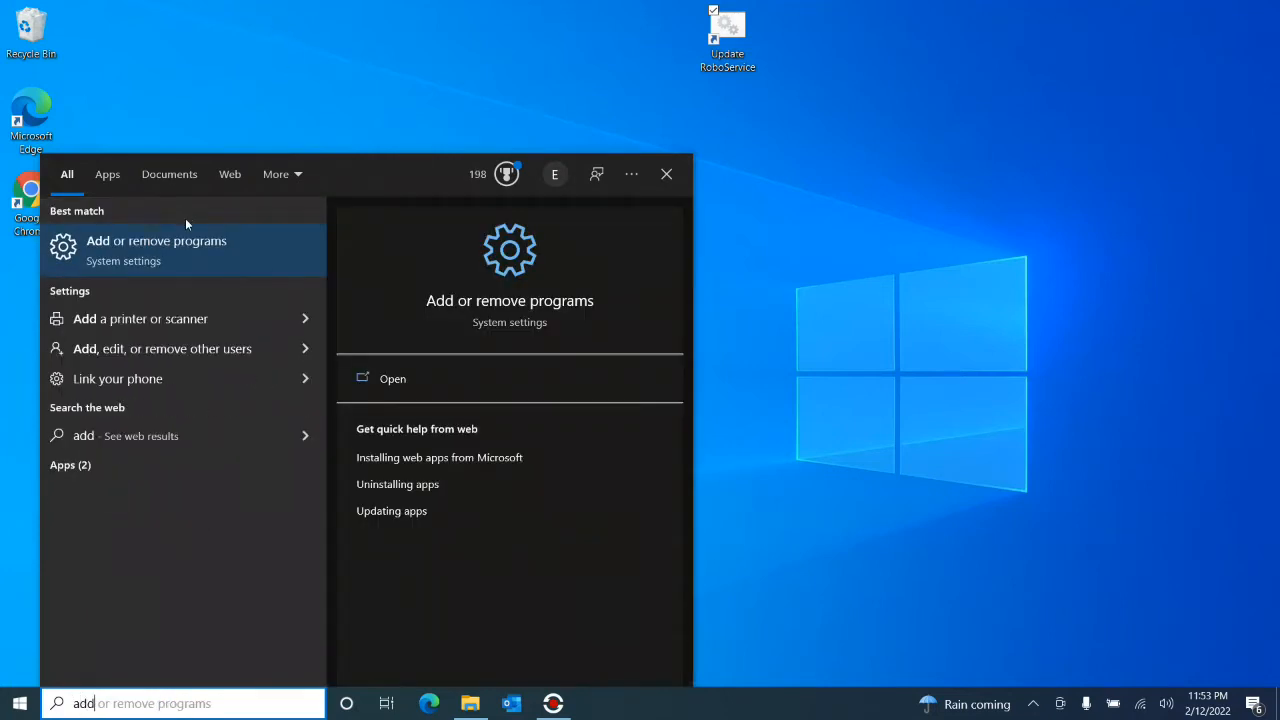
left_click(180, 251)
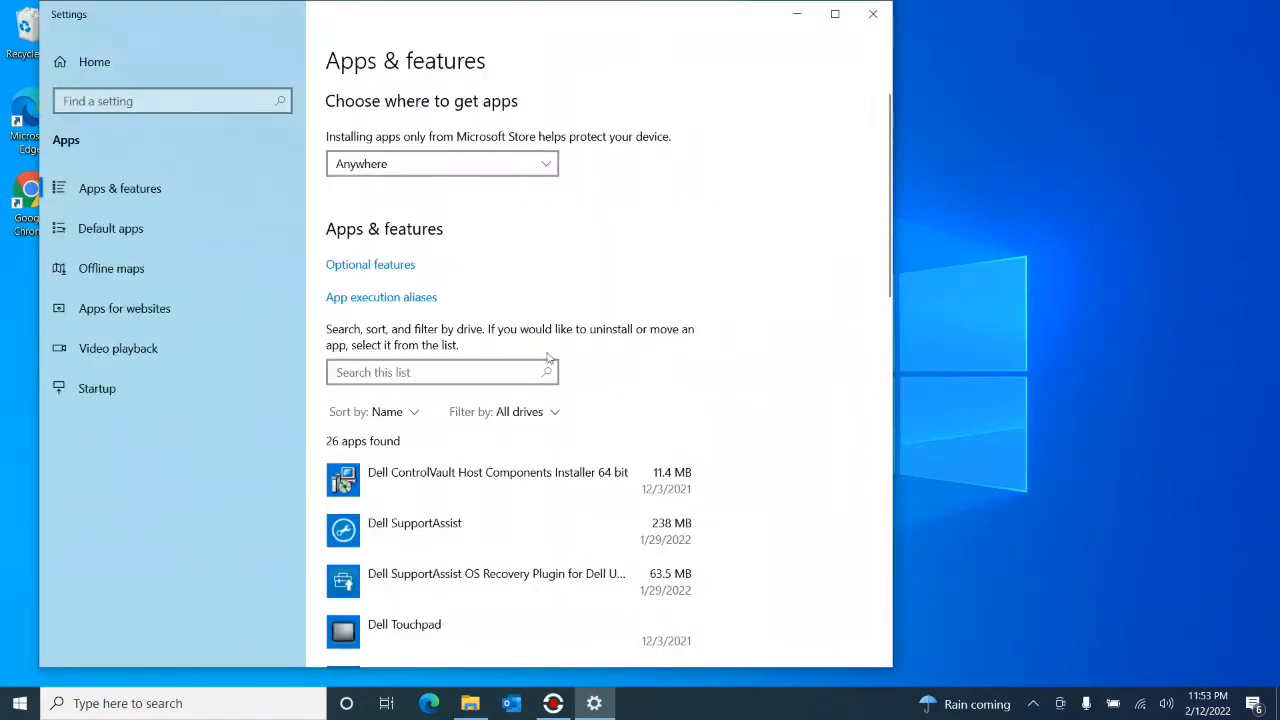
left_click_drag(887, 156, 887, 163)
scroll(620, 400, "down", 3)
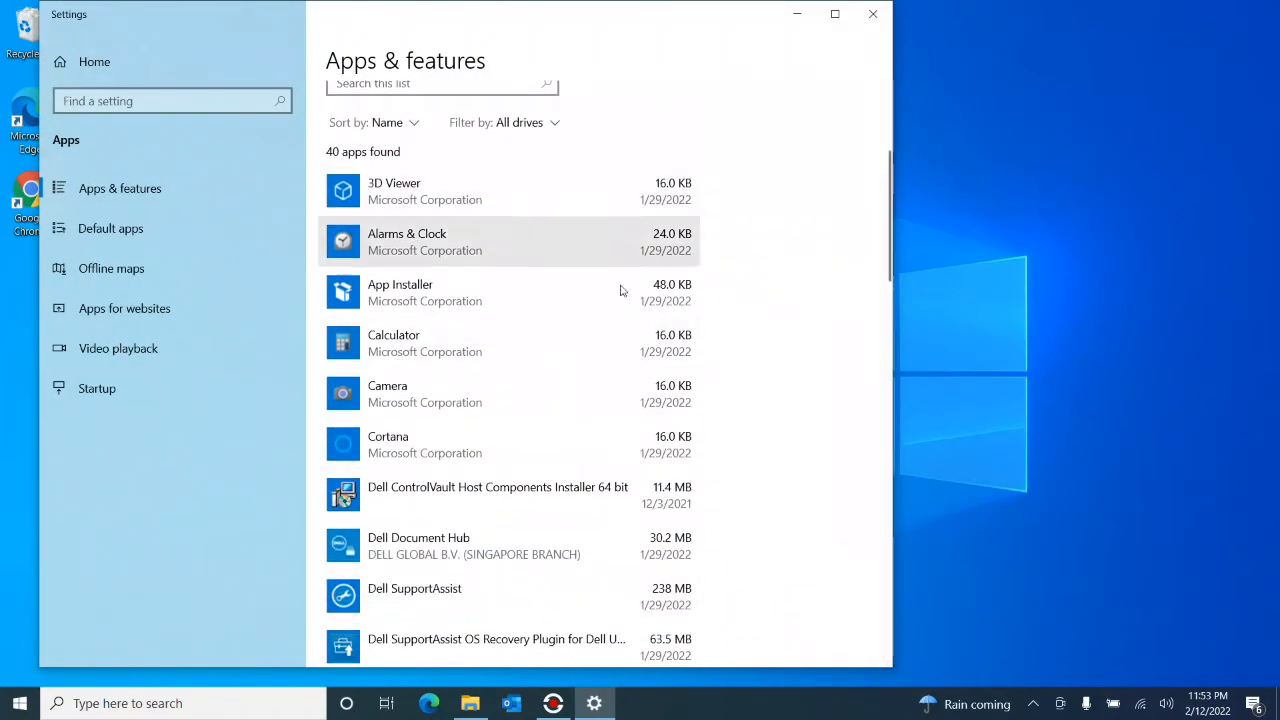
scroll(780, 414, "down", 2)
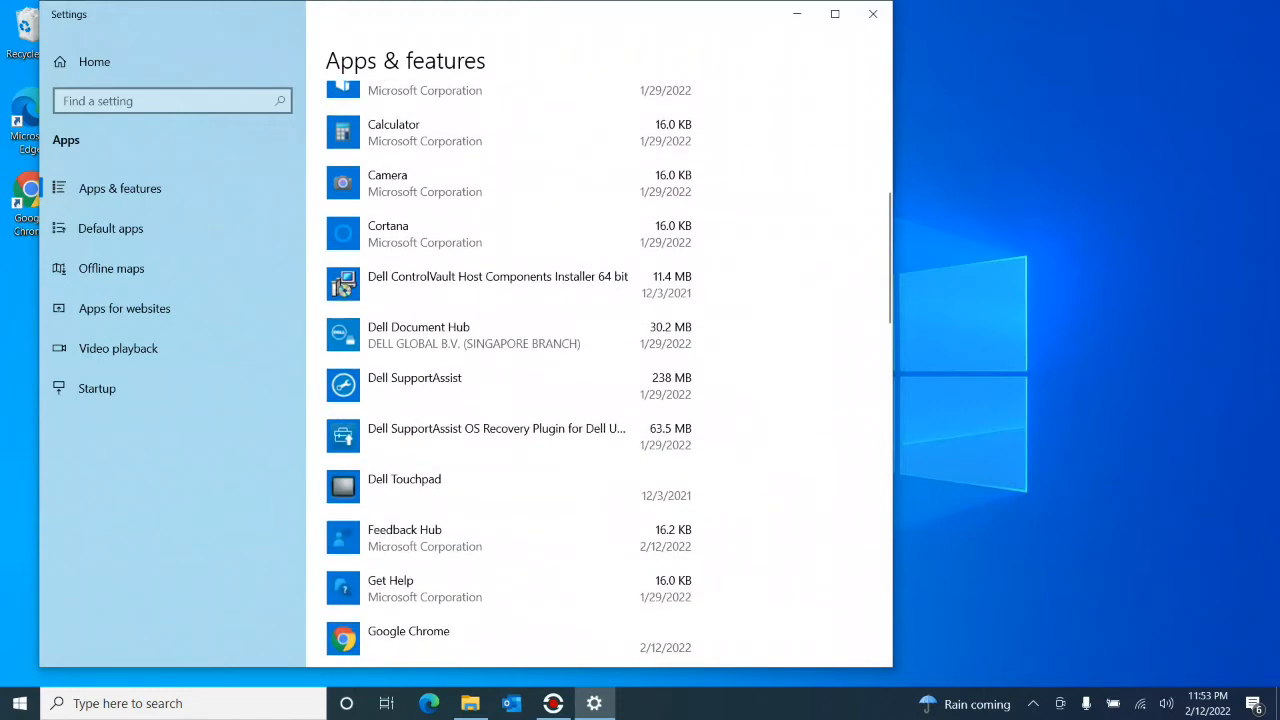
scroll(731, 338, "down", 1)
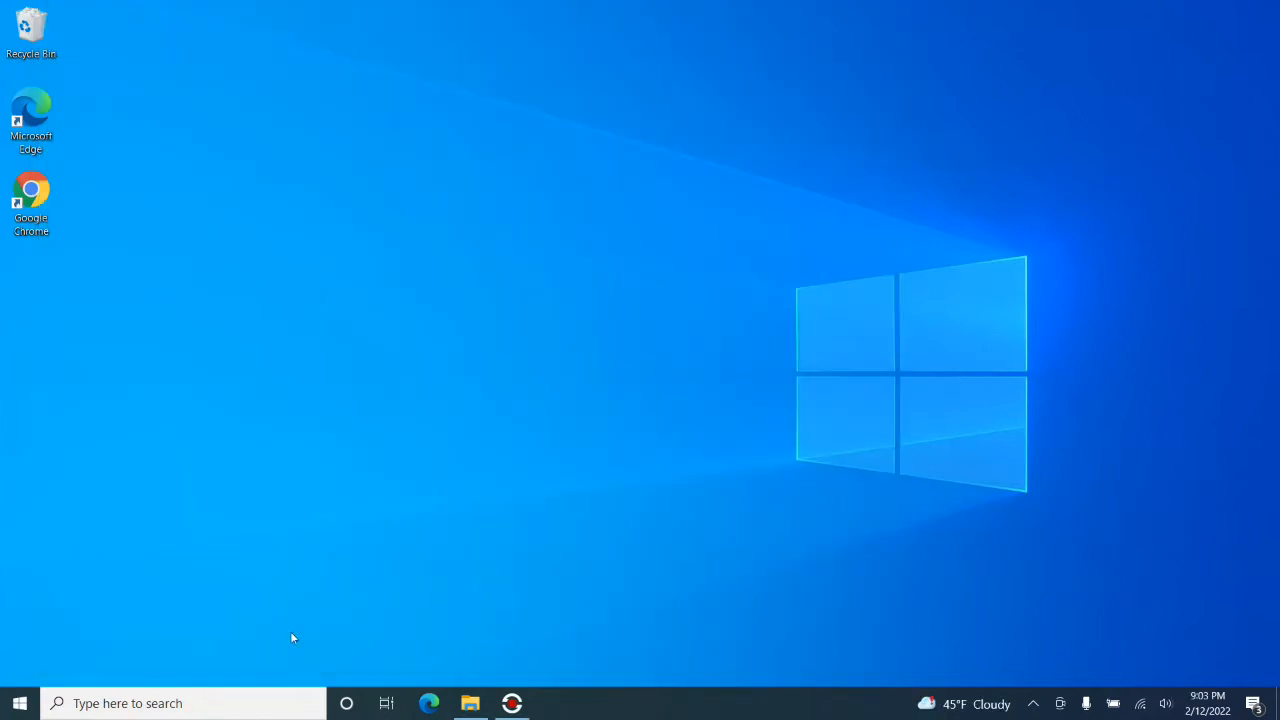
Search 'rename' to reach the About page, start Rename this PC, then cancel it.
left_click(209, 703)
type("pa")
type("c")
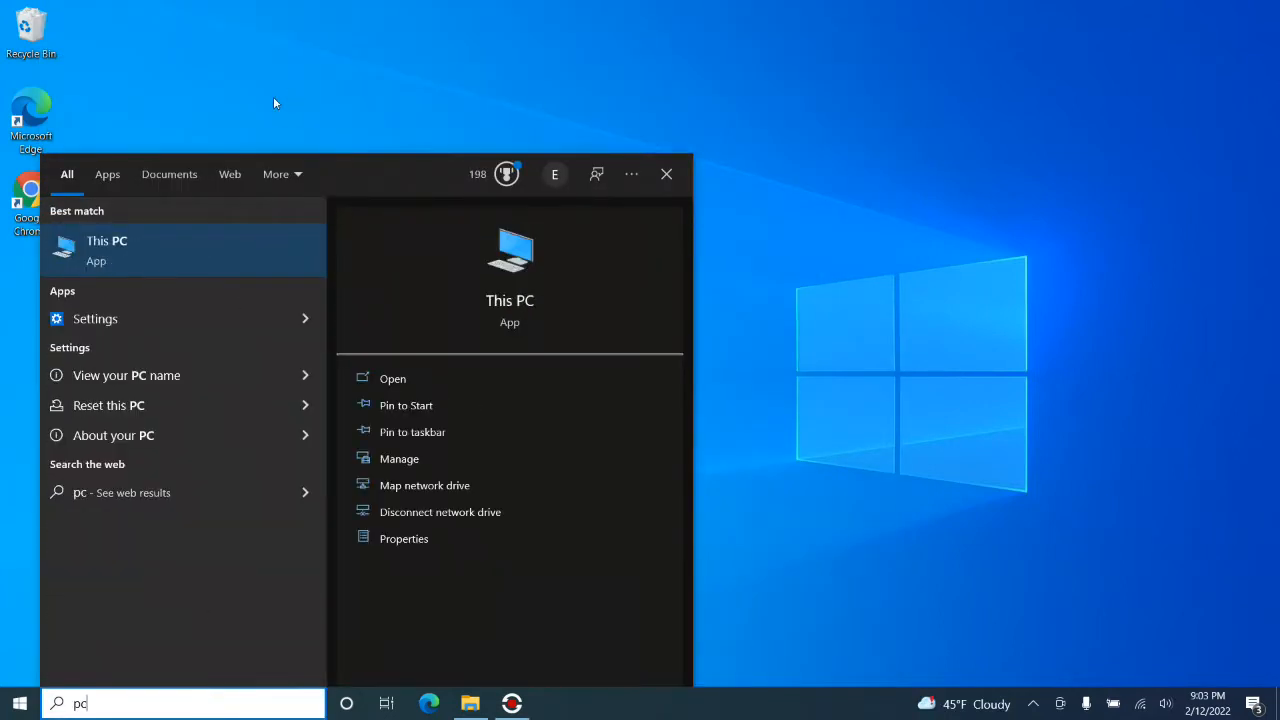
key("BackSpace")
key("BackSpace")
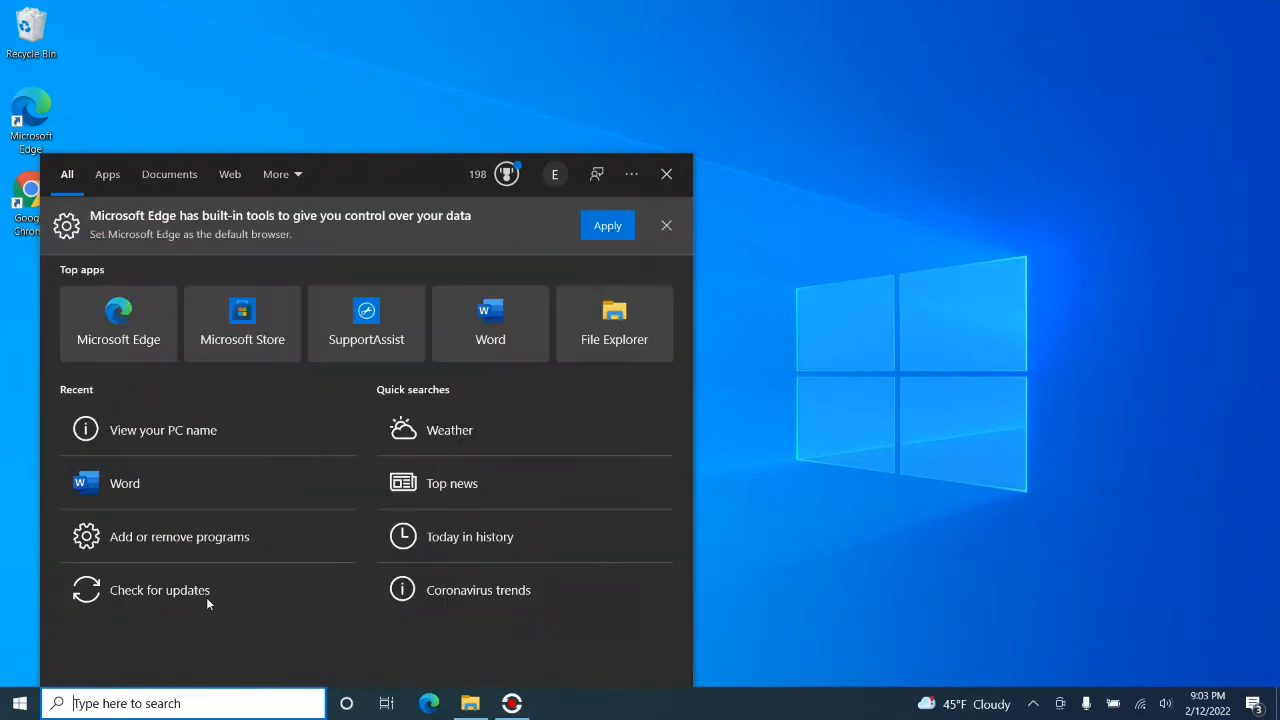
type("rename")
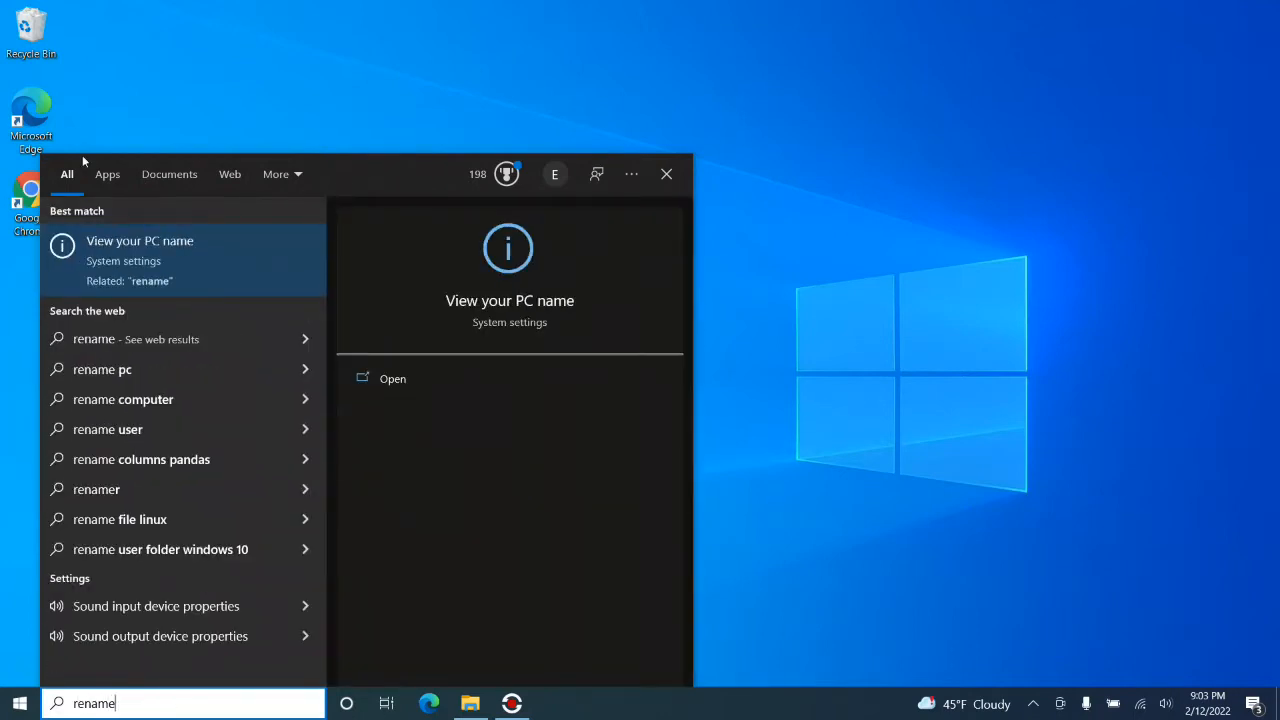
left_click(134, 268)
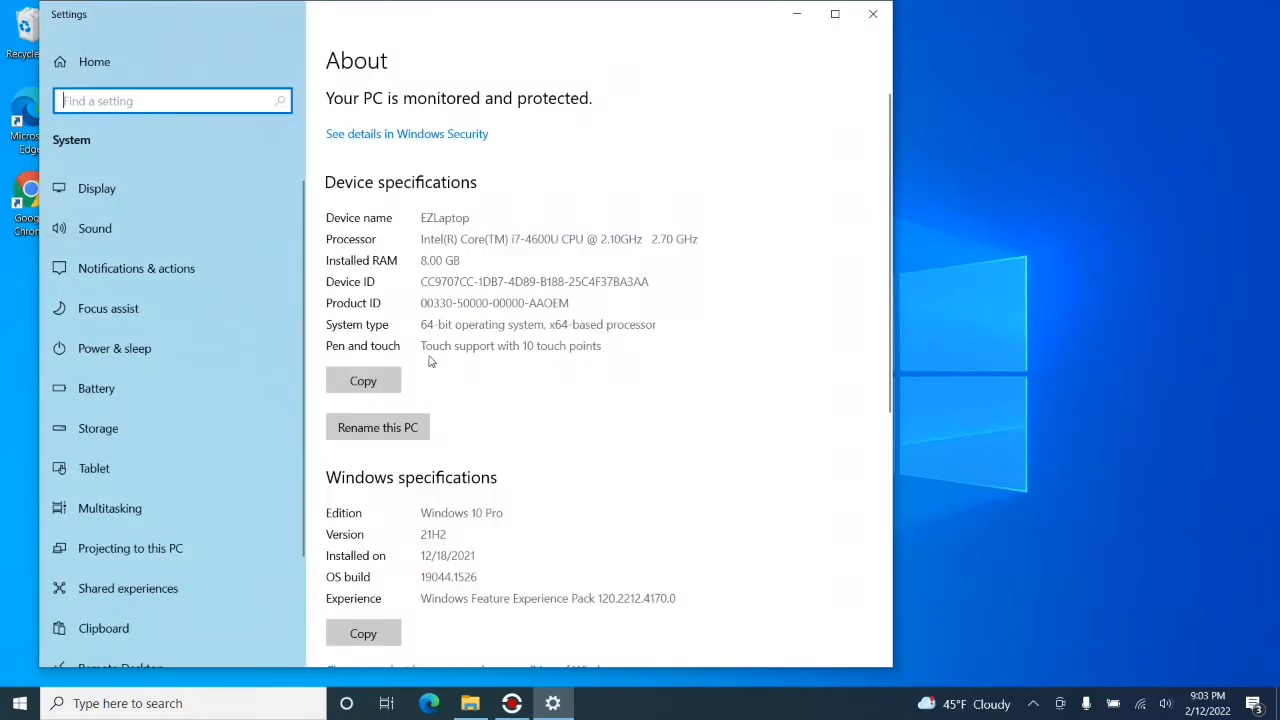
left_click(381, 429)
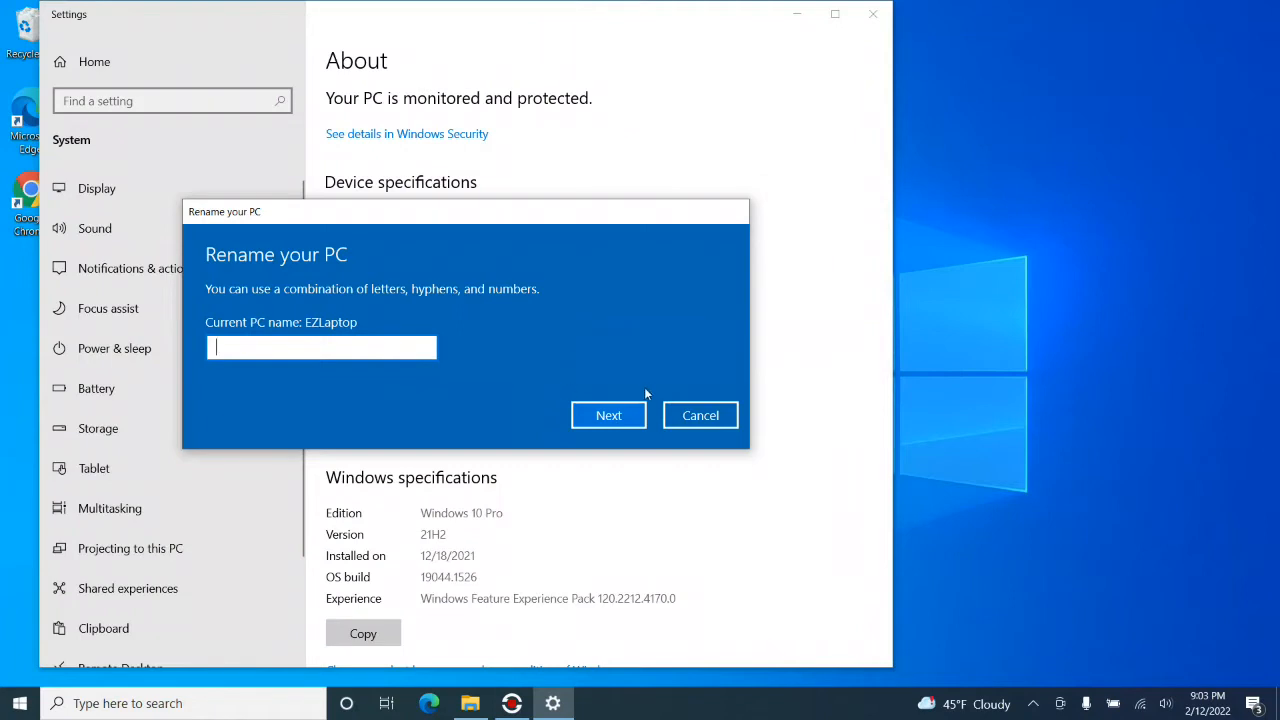
left_click(720, 423)
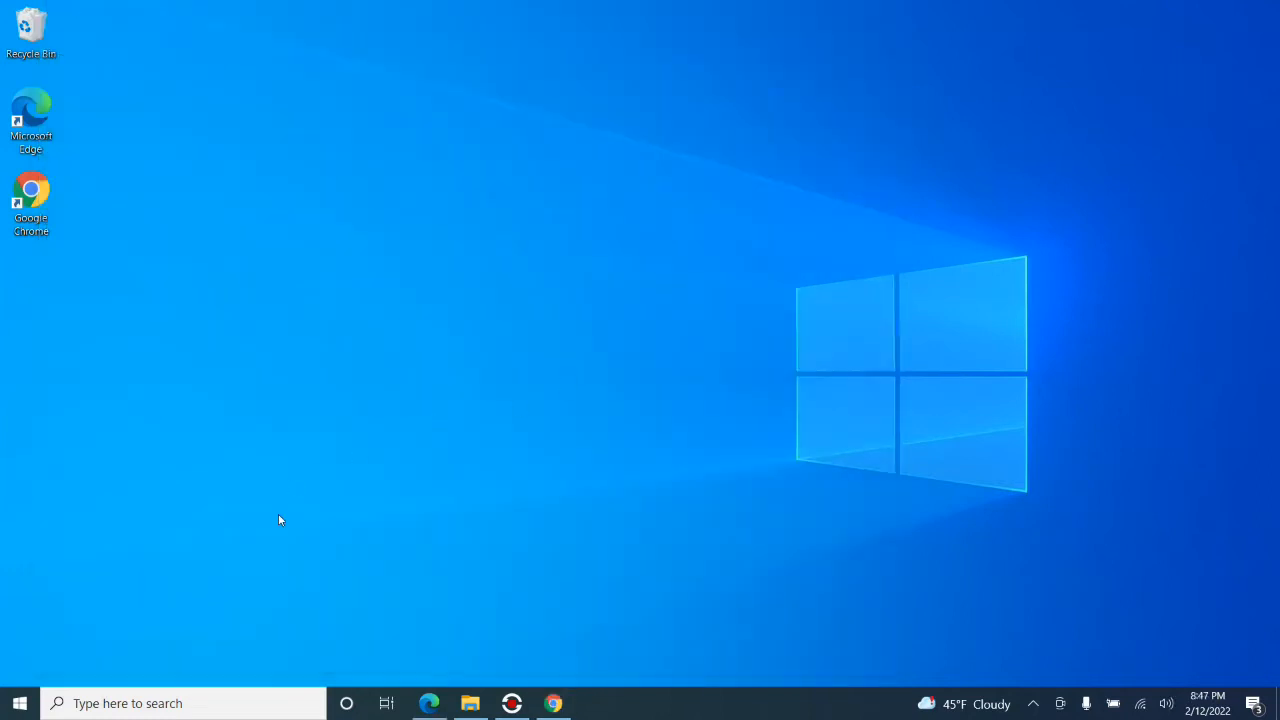
In Edge, close the screen recorder article tab and load the eBay home page.
left_click(429, 704)
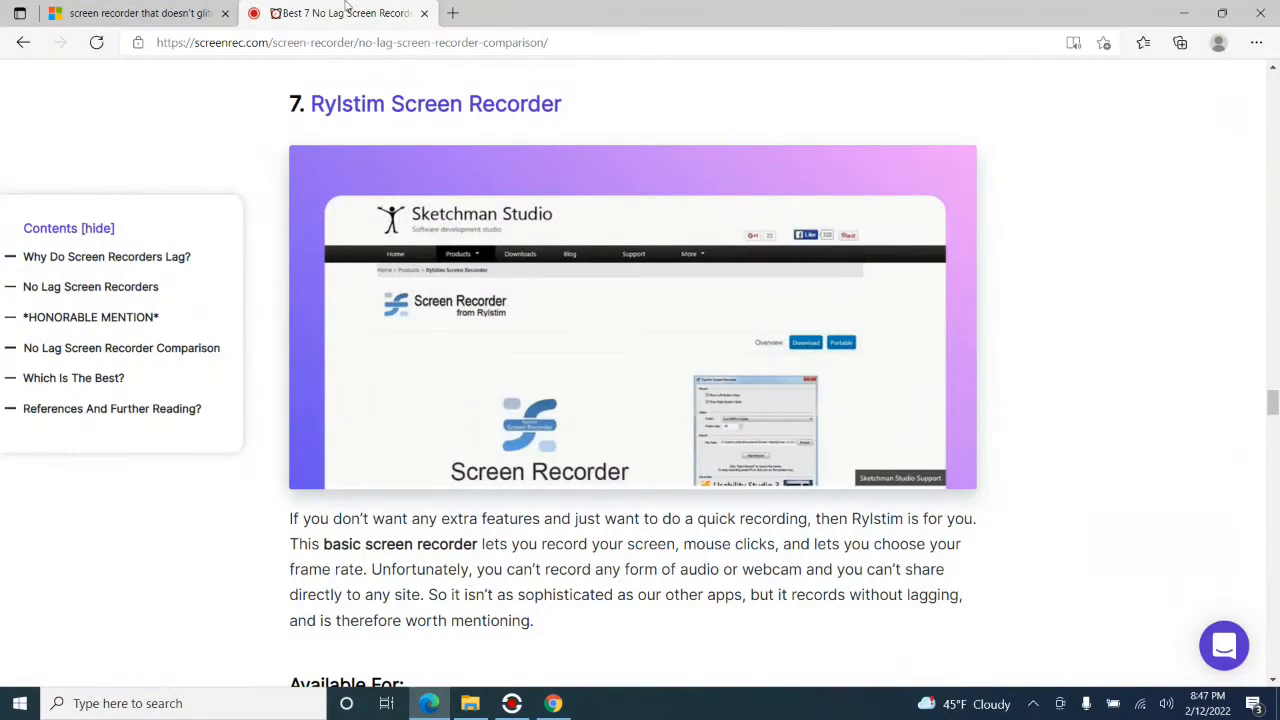
left_click(425, 14)
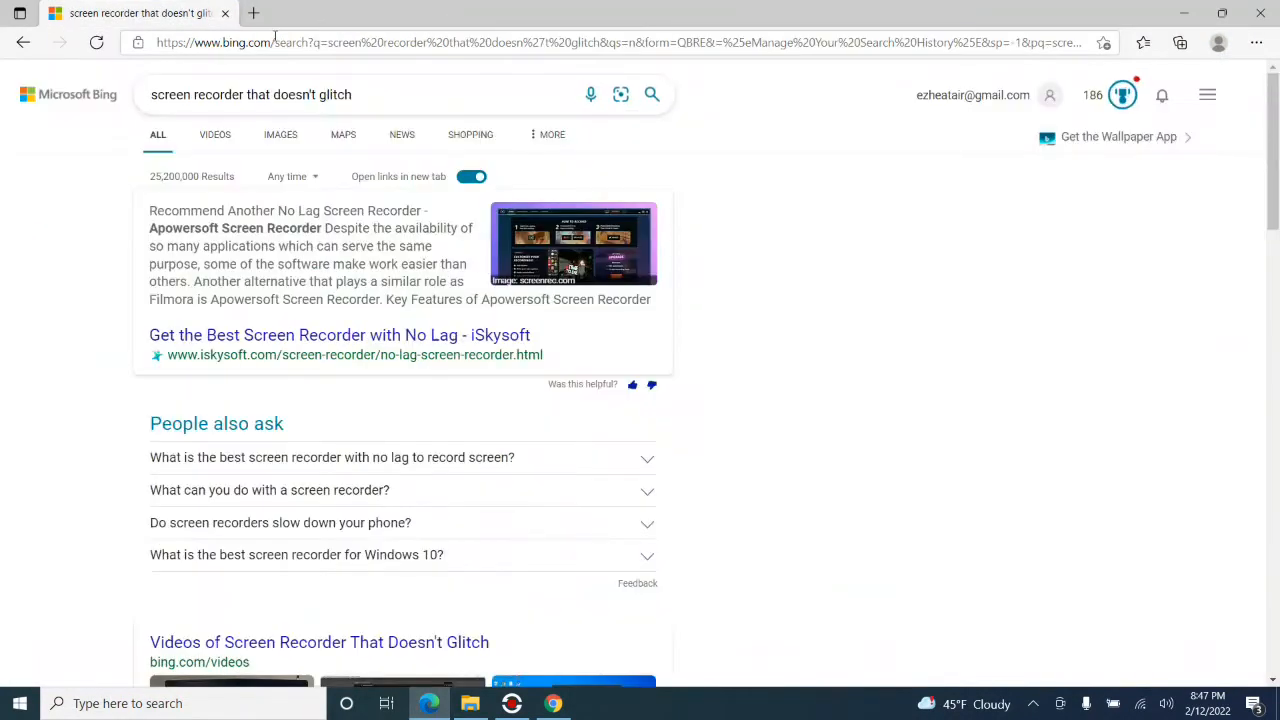
left_click(326, 40)
type("ebay.com")
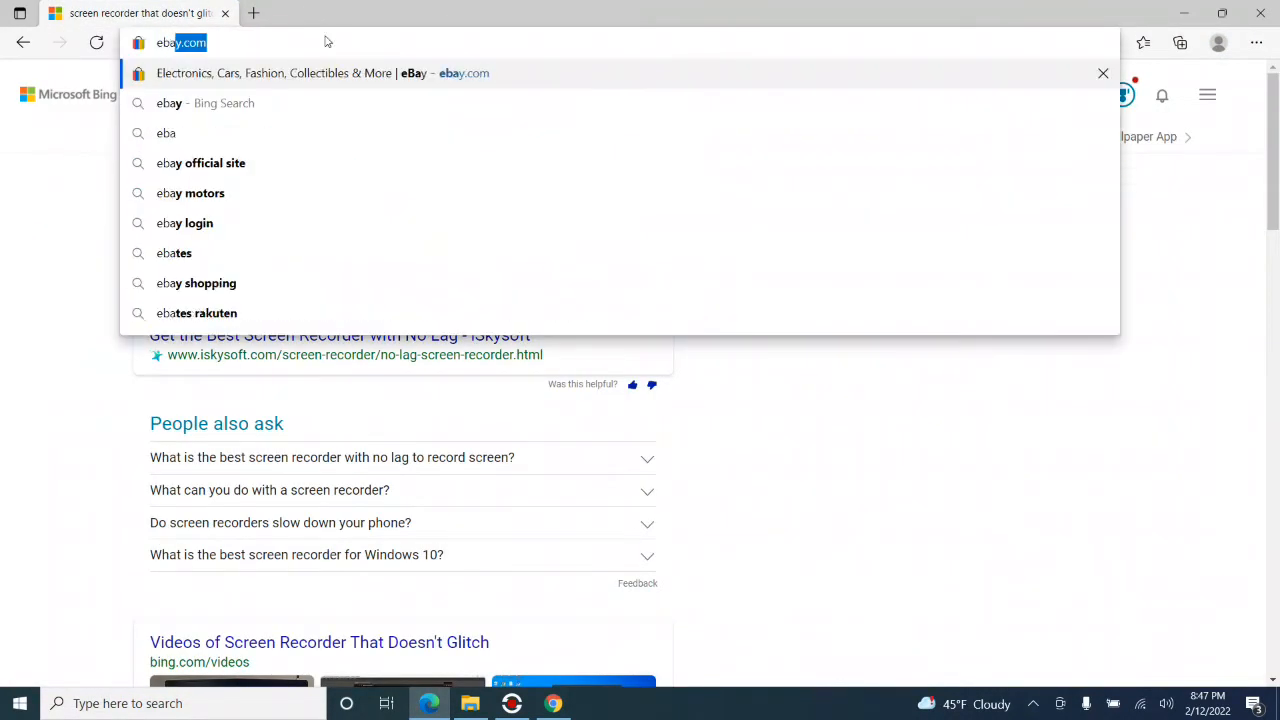
key("Return")
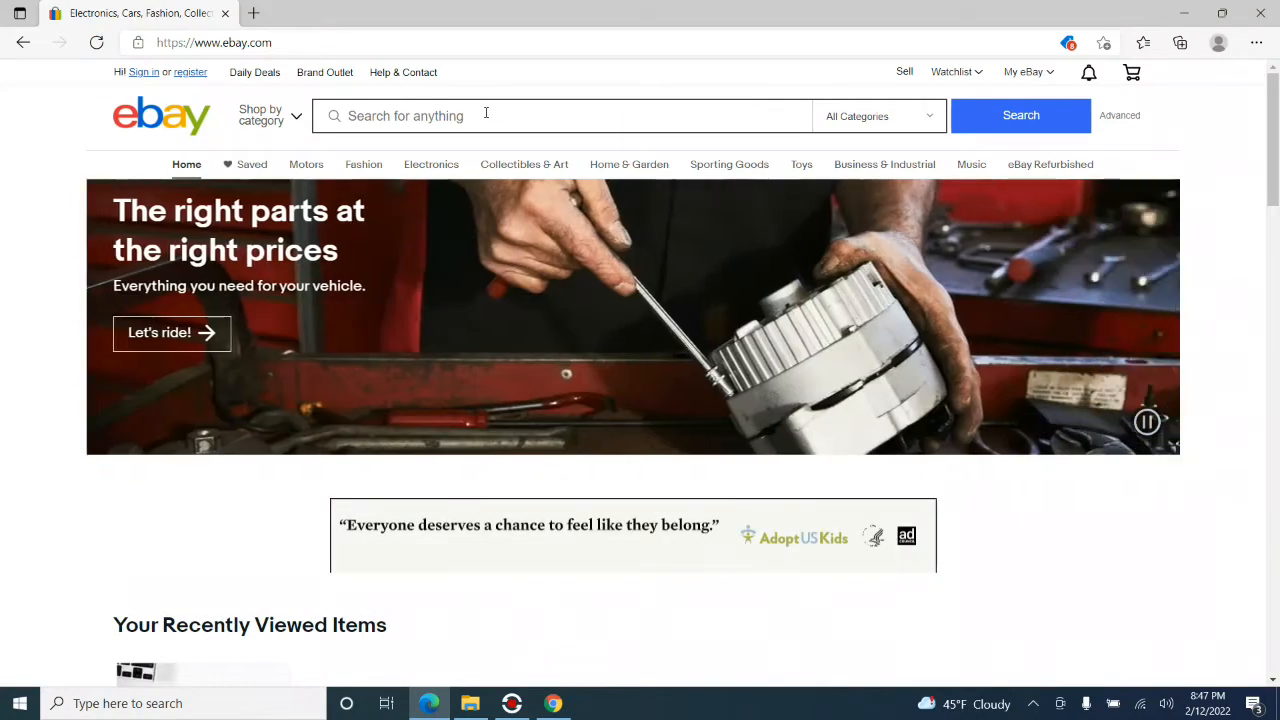
Rerun the eBay search for office 2019 professional plus and check the Office 2019 Pro Plus listing.
left_click(486, 115)
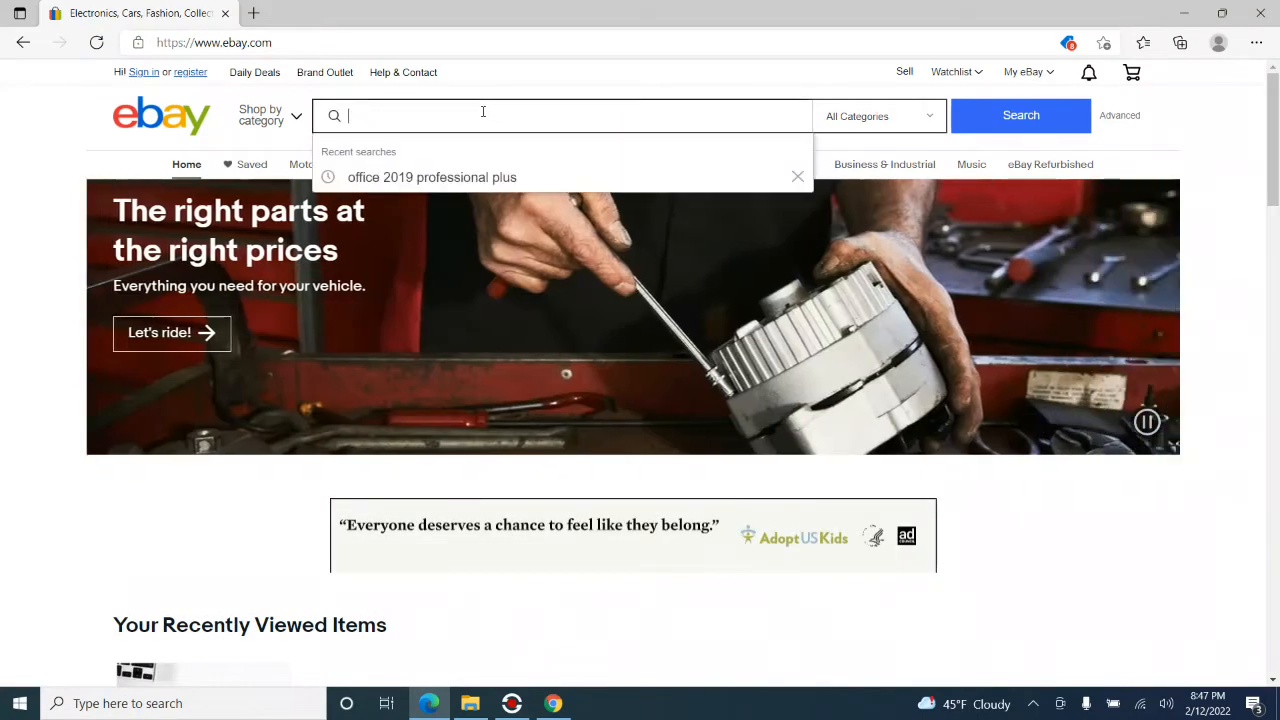
left_click(383, 180)
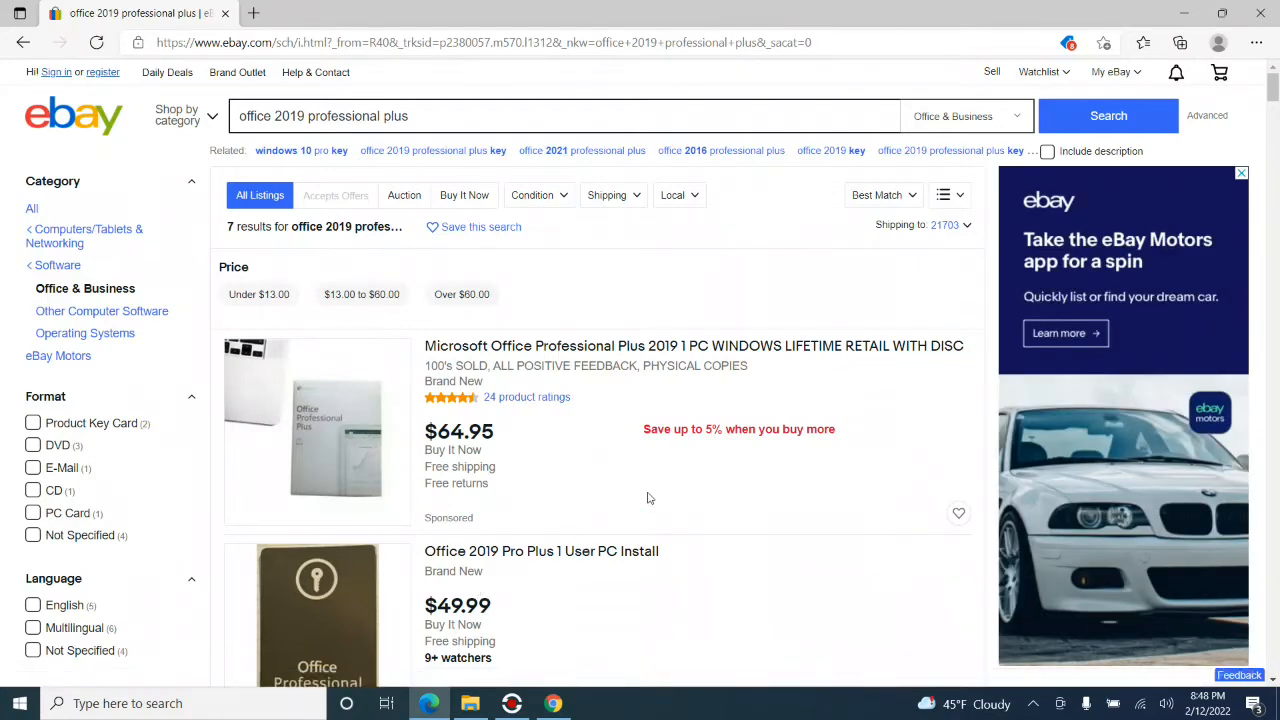
scroll(650, 490, "down", 2)
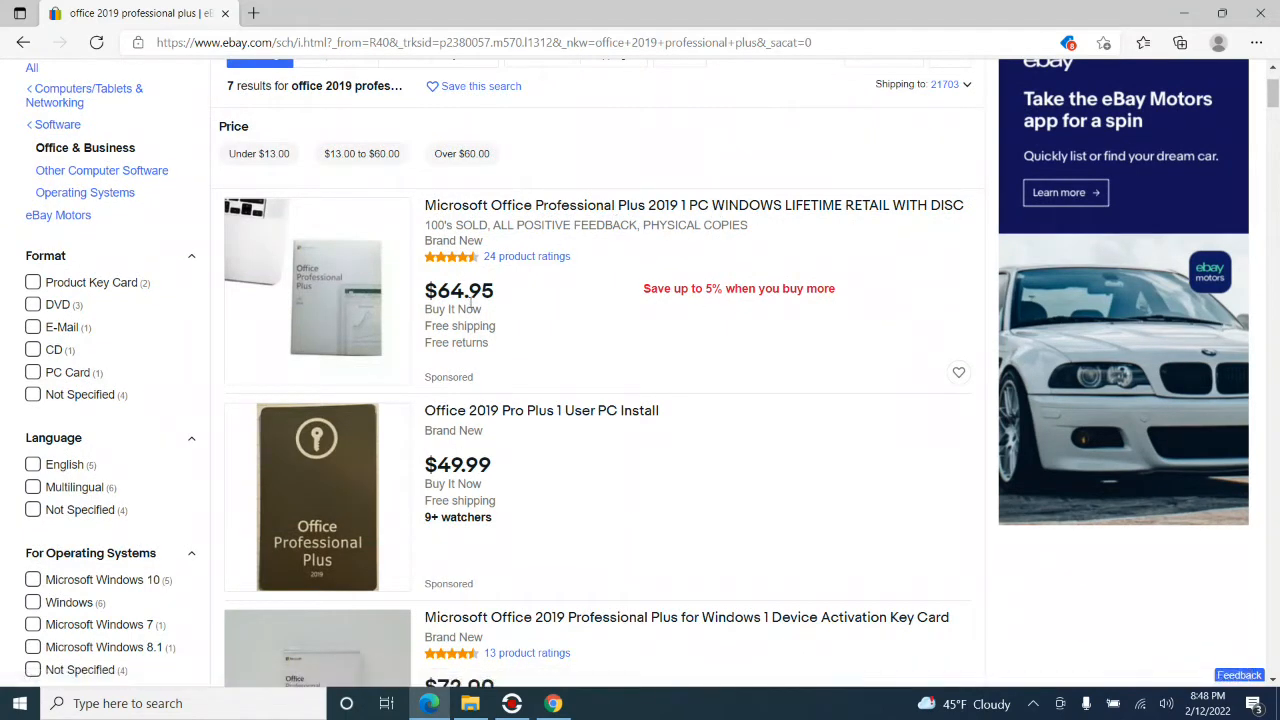
left_click(500, 416)
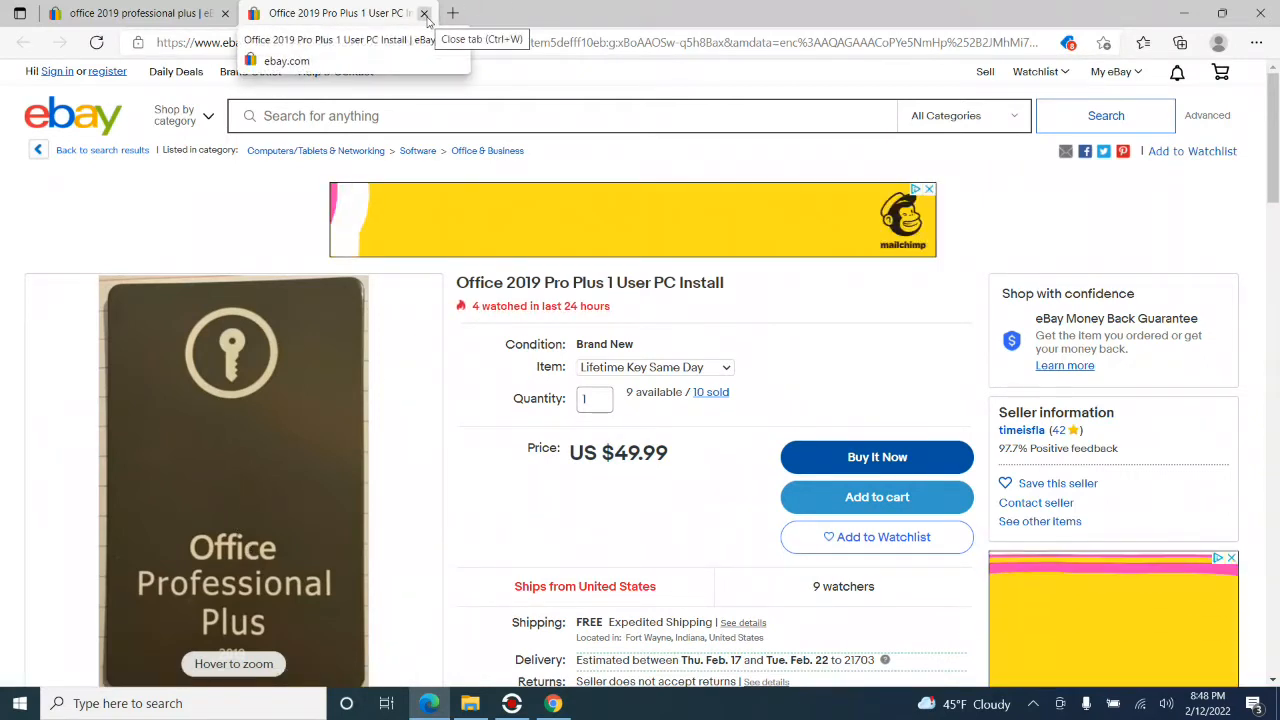
left_click(425, 13)
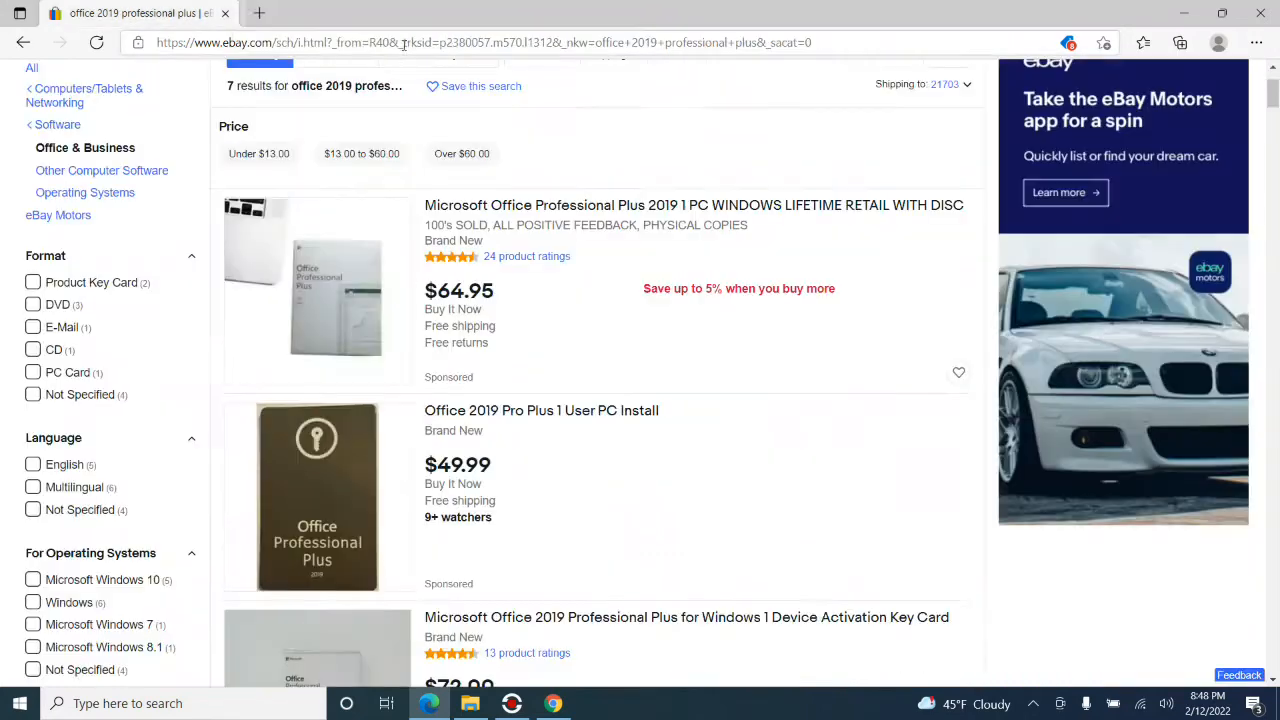
left_click(369, 42)
Go to office.com/setup and proceed to sign in with the Microsoft account.
type("office.")
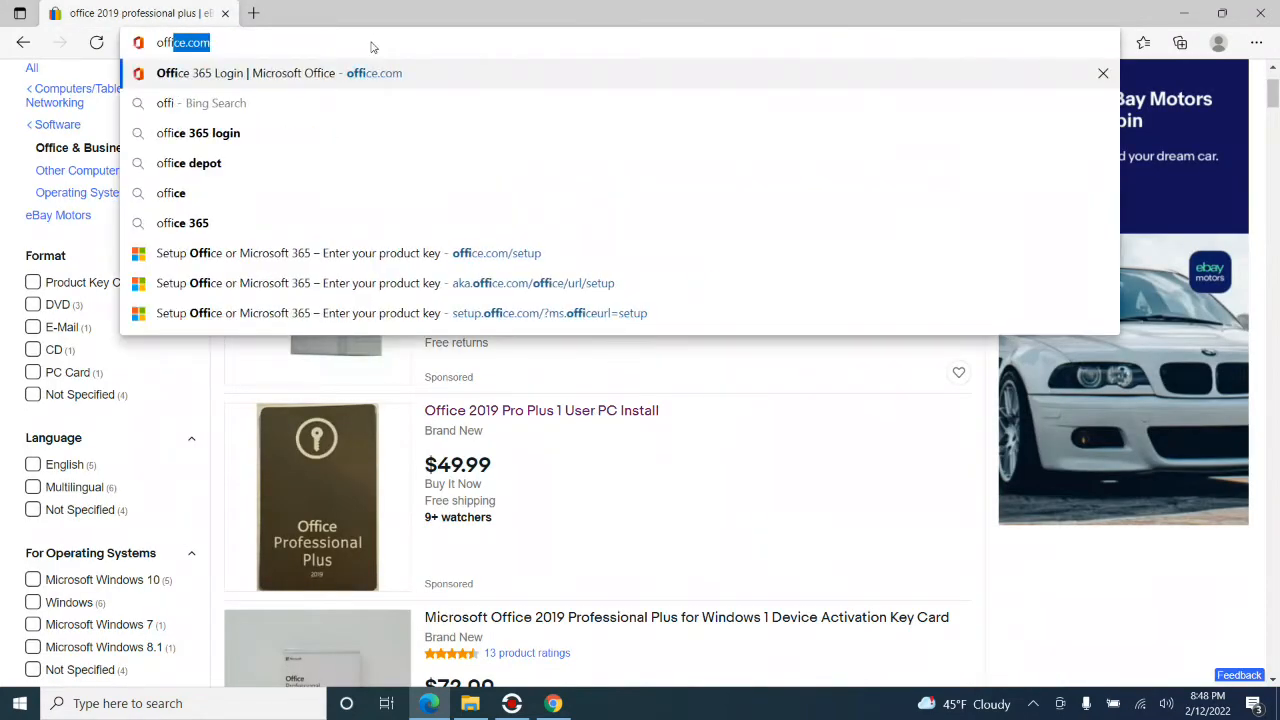
type("com/setup")
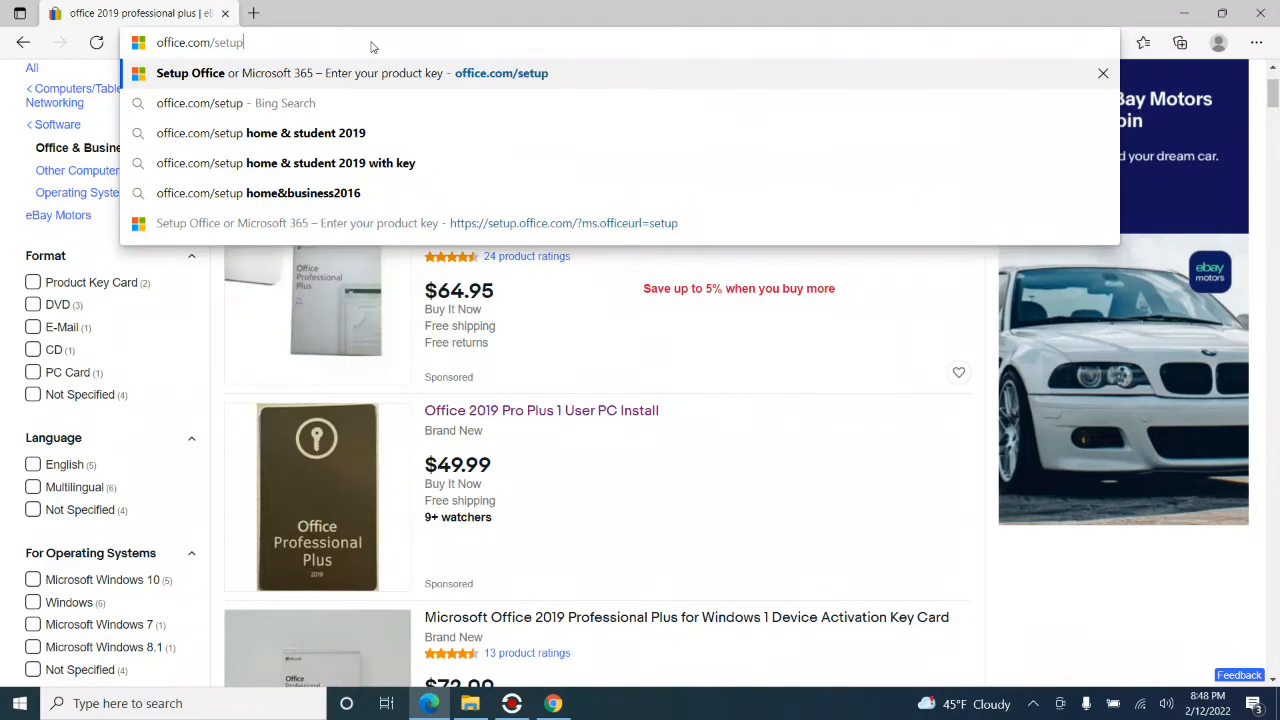
key("Return")
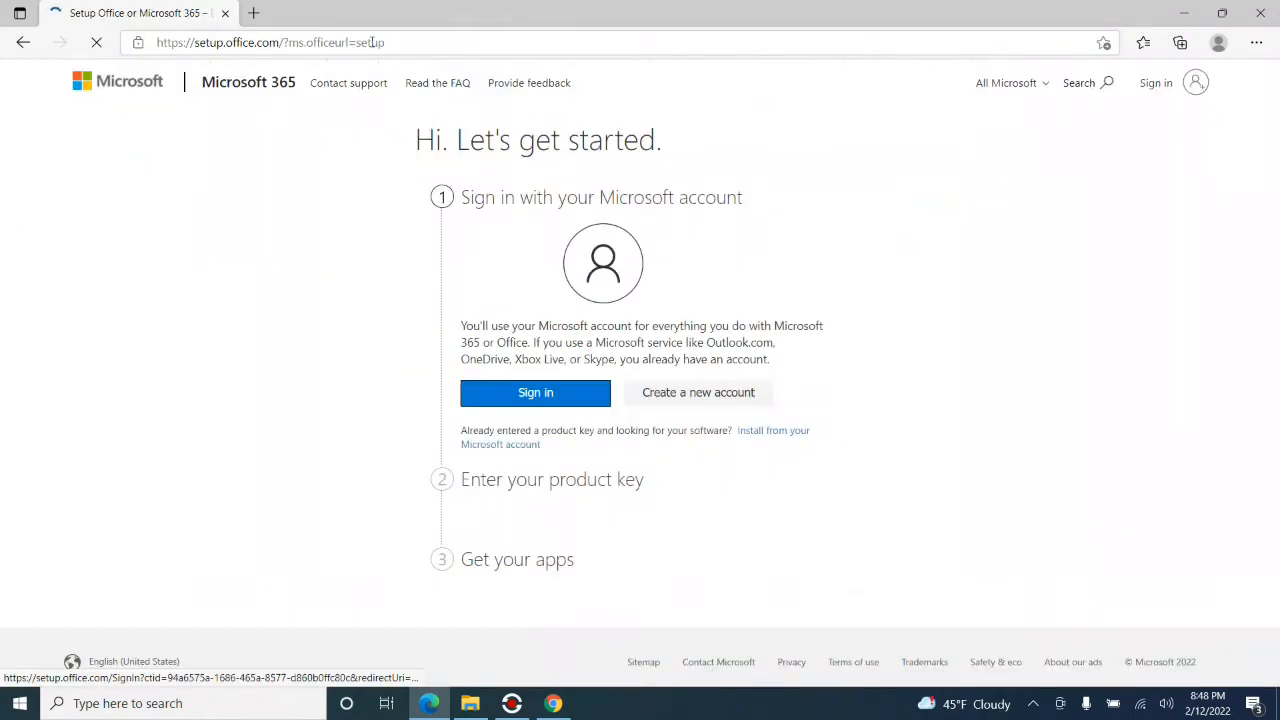
left_click(539, 400)
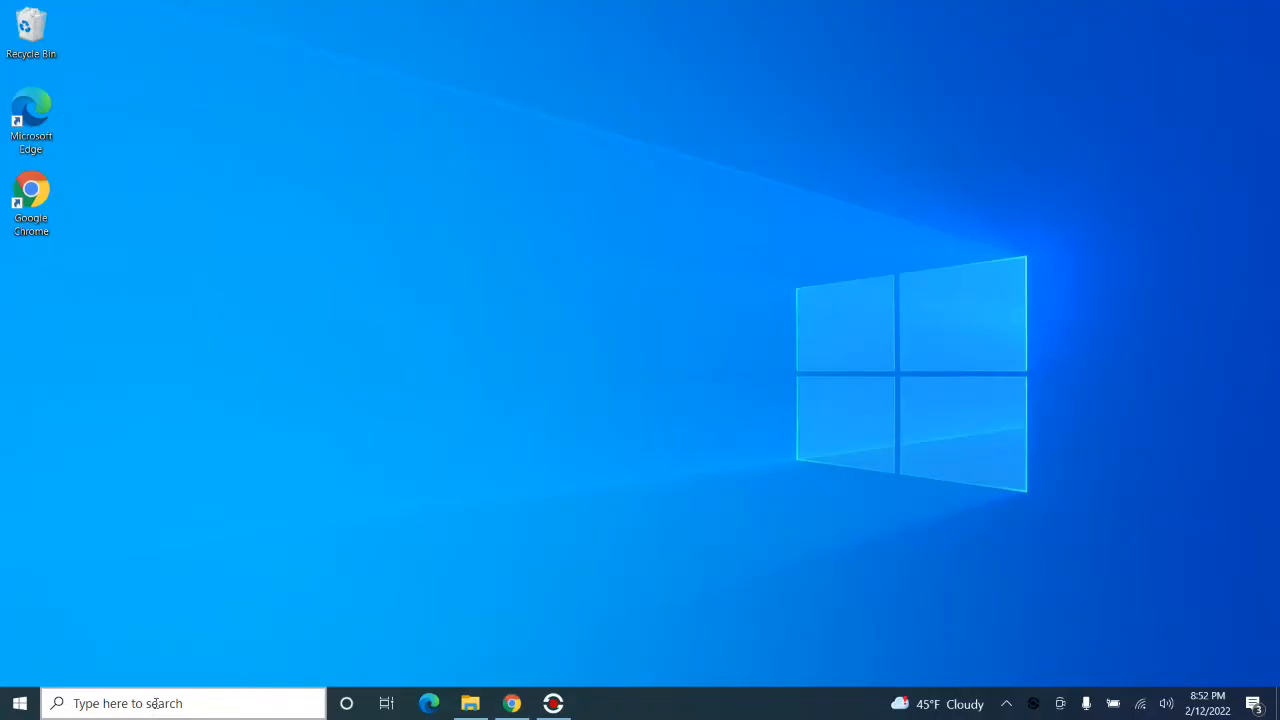
left_click(155, 705)
Launch Word from search, create a blank Document1, and dismiss the article's webinar banner.
type("w")
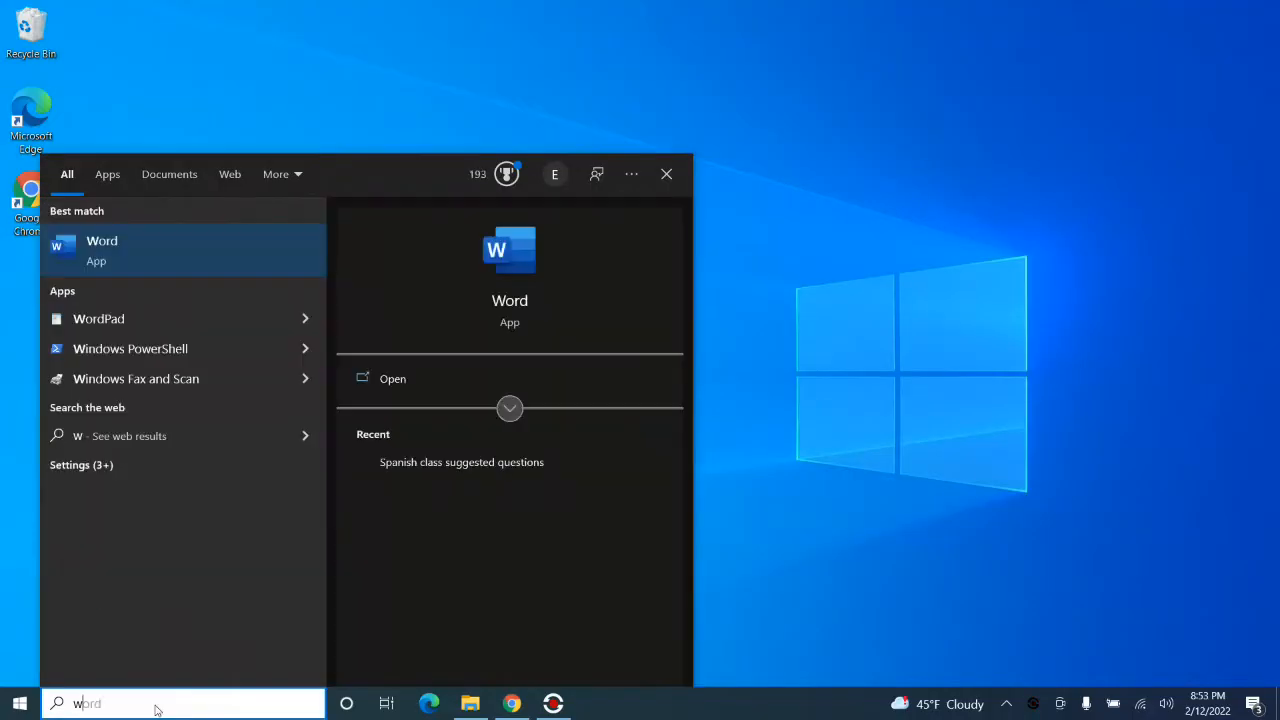
type("or")
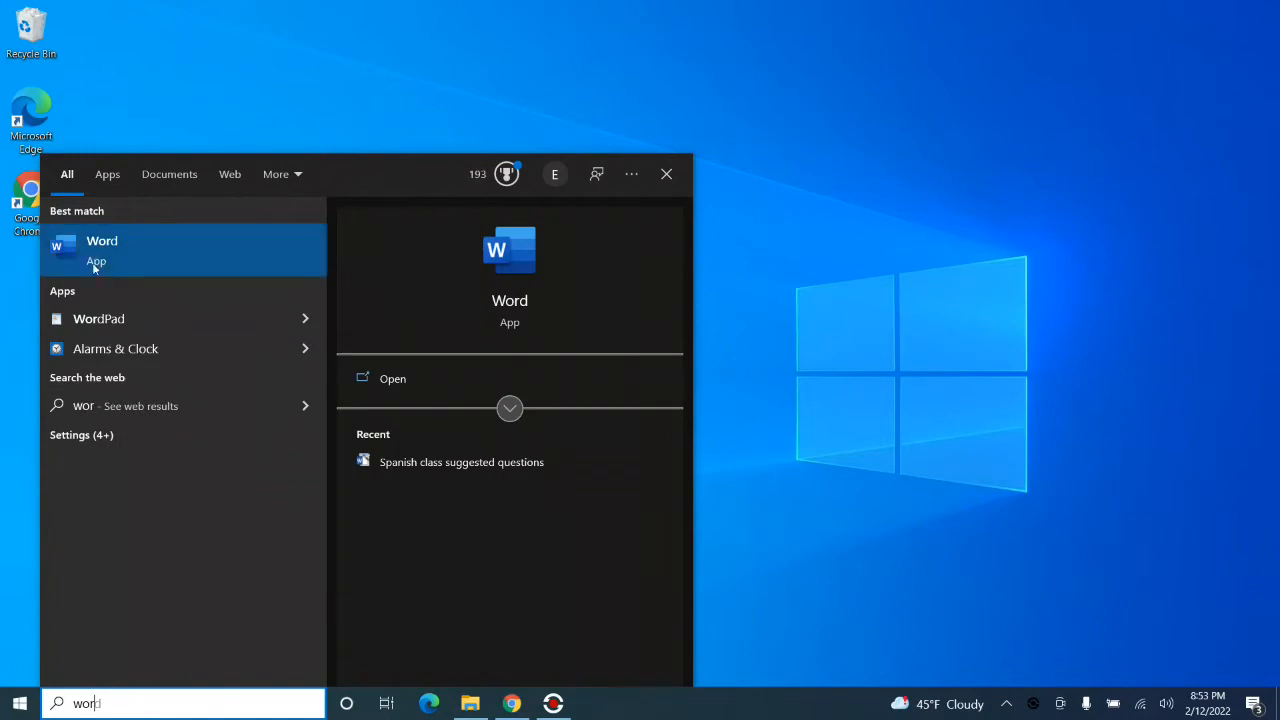
left_click(105, 255)
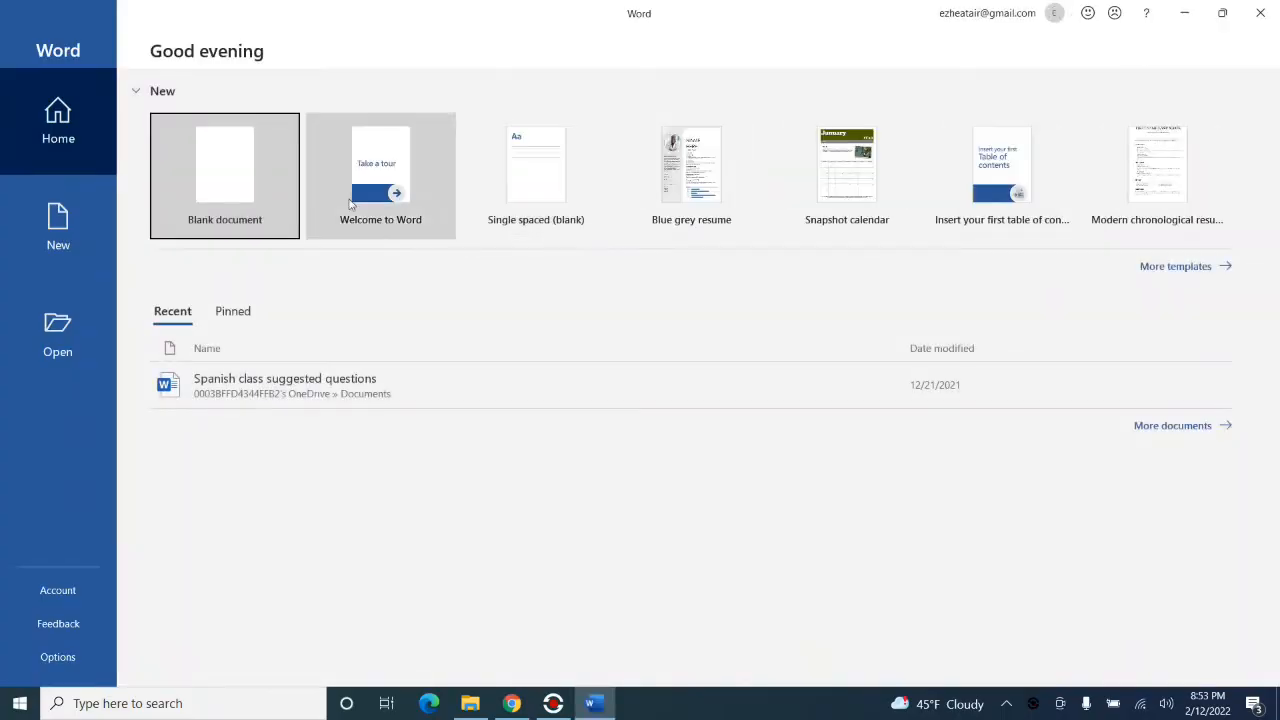
left_click(241, 199)
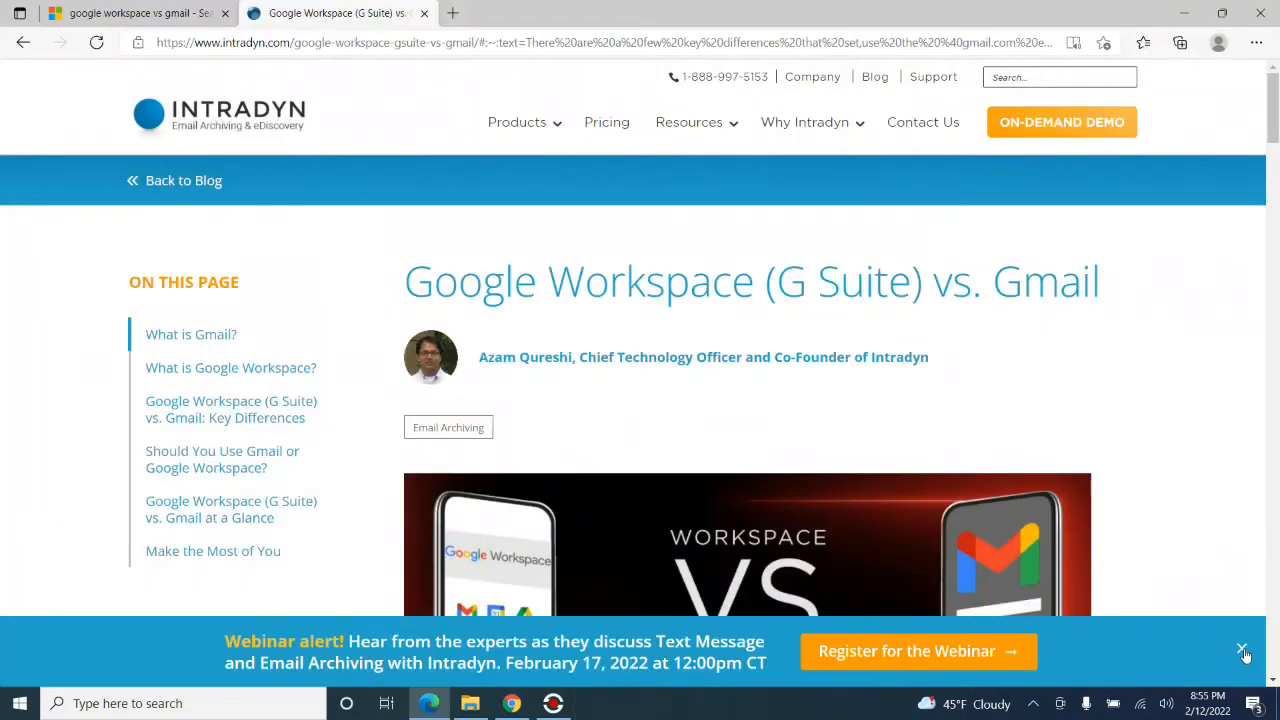
left_click(1246, 656)
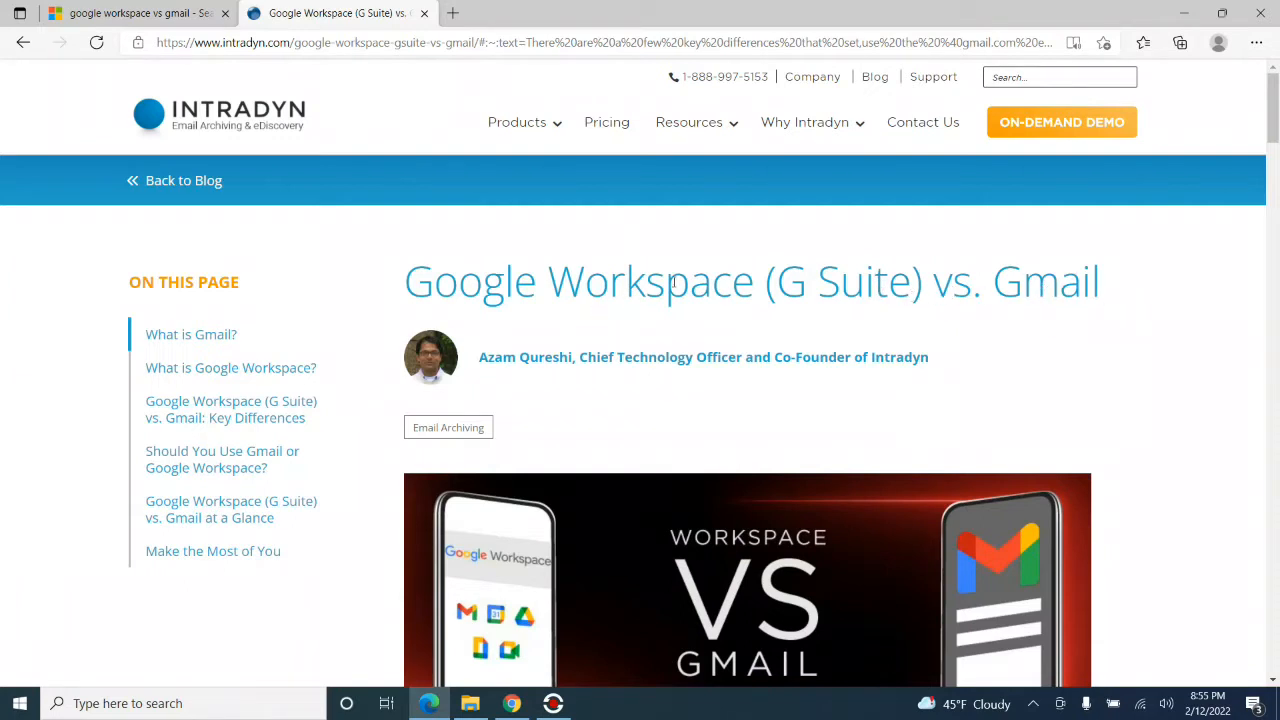
Scroll the Intradyn Google Workspace vs. Gmail article down to the pricing chart and back up.
left_click_drag(1274, 113, 1272, 265)
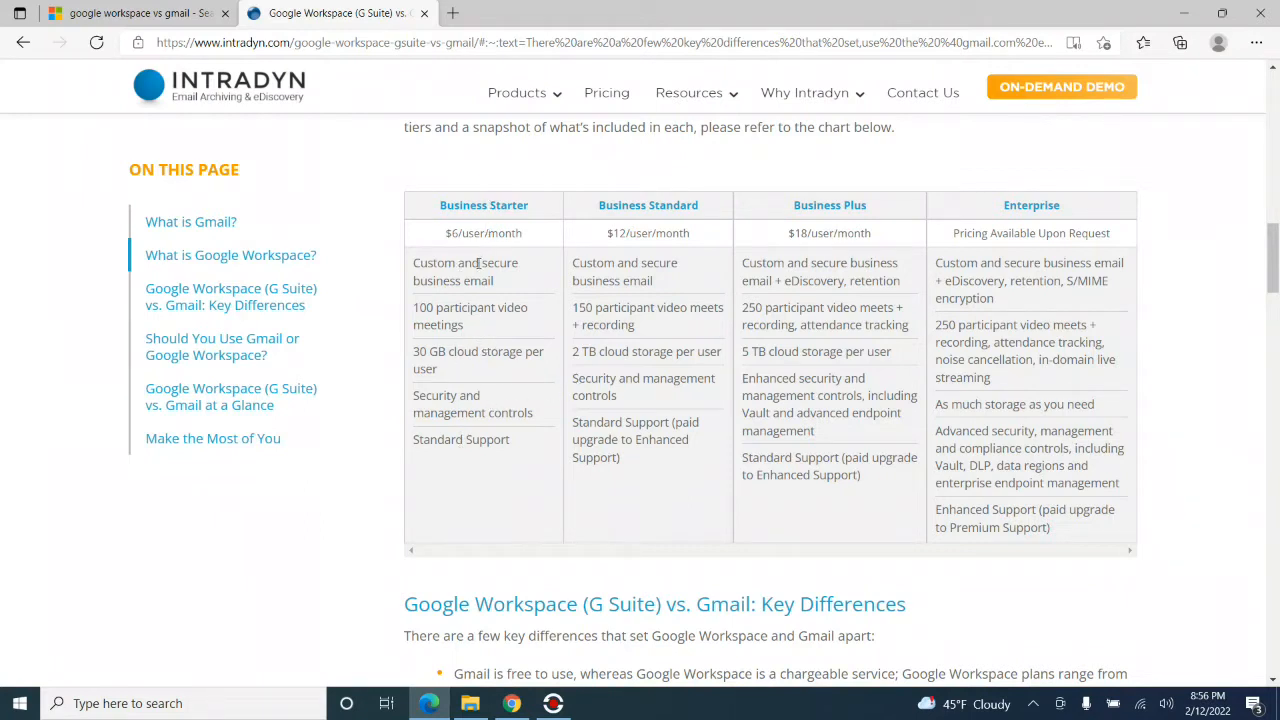
left_click_drag(1274, 277, 1271, 123)
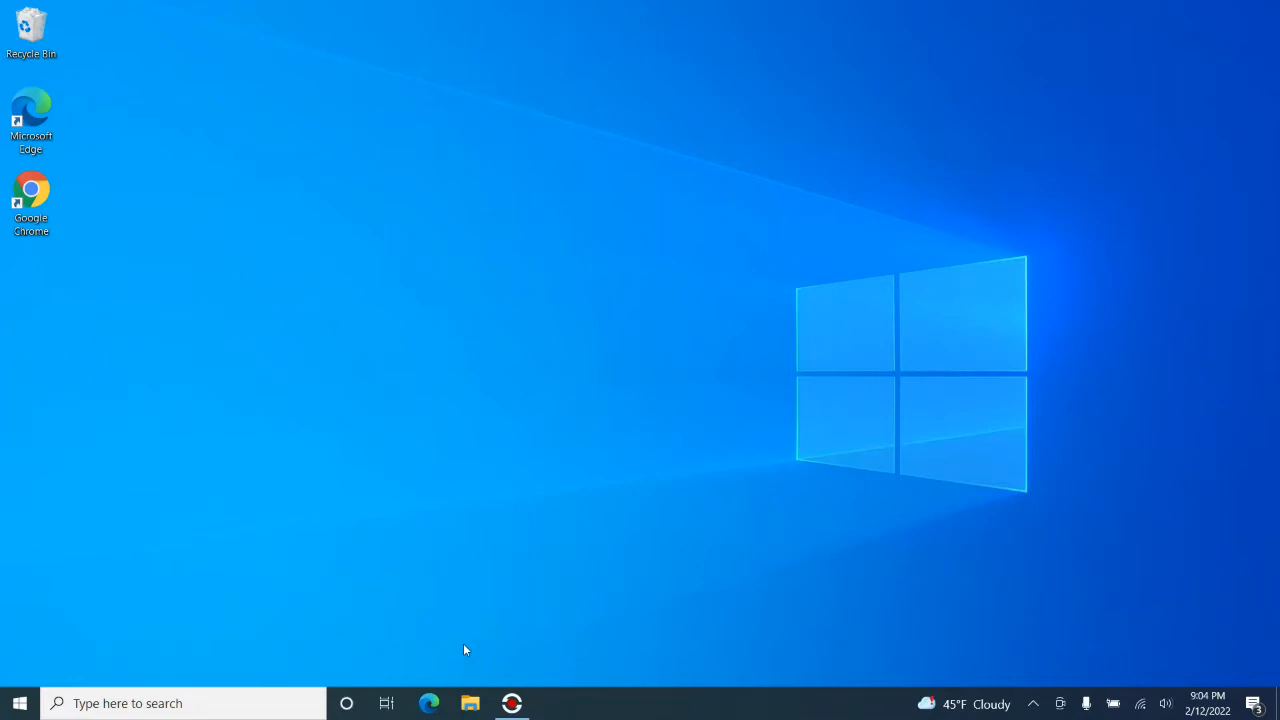
In File Explorer, make a new folder named 'Business' directly on Local Disk (C:) and select it.
left_click(470, 705)
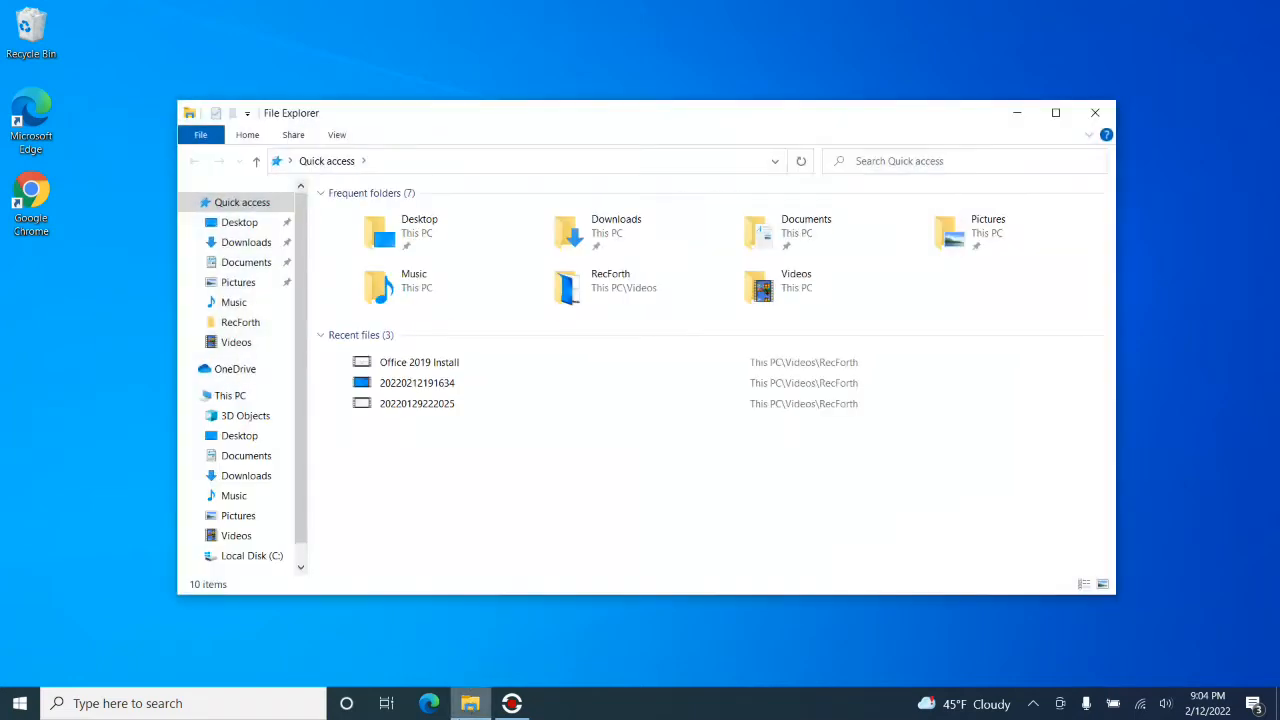
scroll(302, 400, "down", 1)
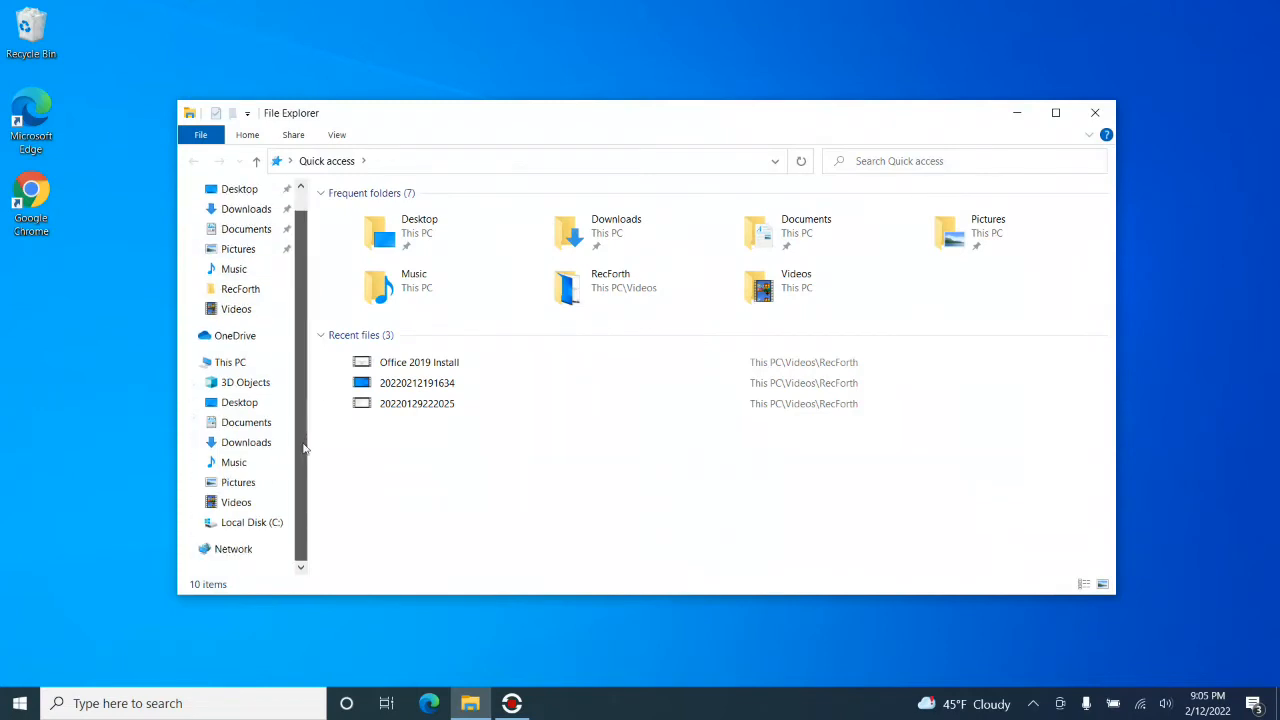
left_click(255, 522)
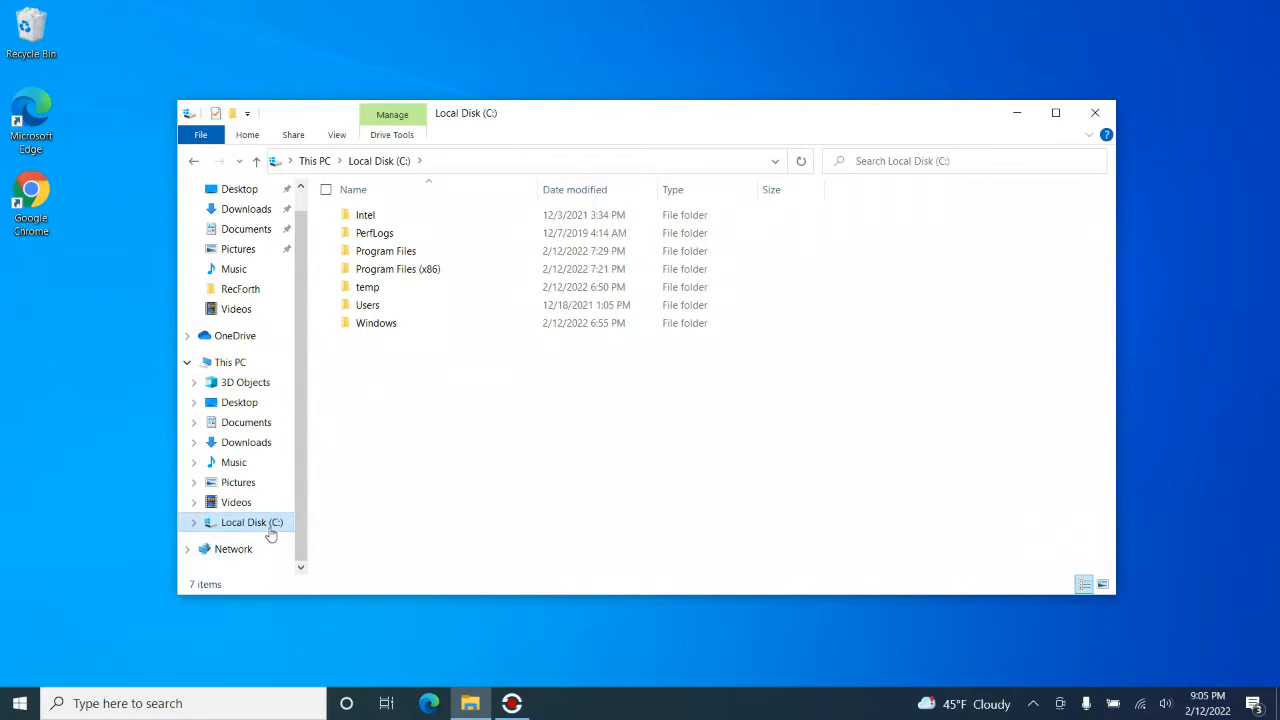
right_click(351, 437)
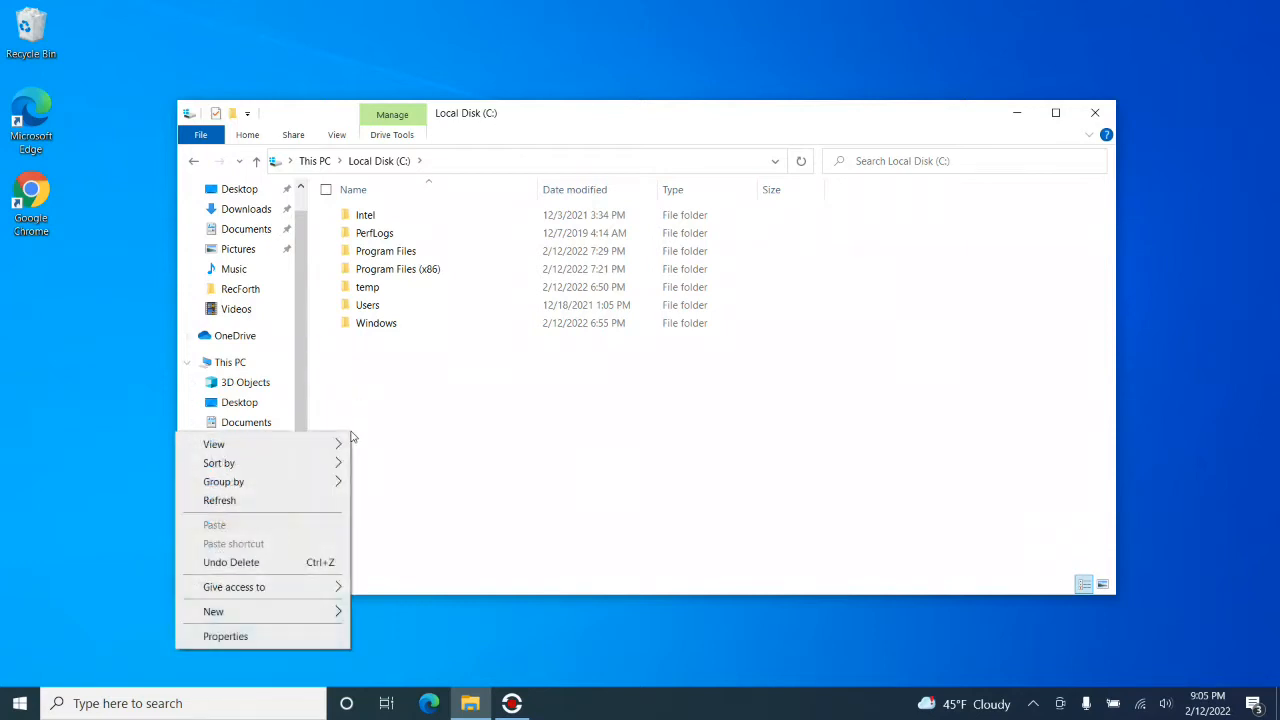
mouse_move(286, 614)
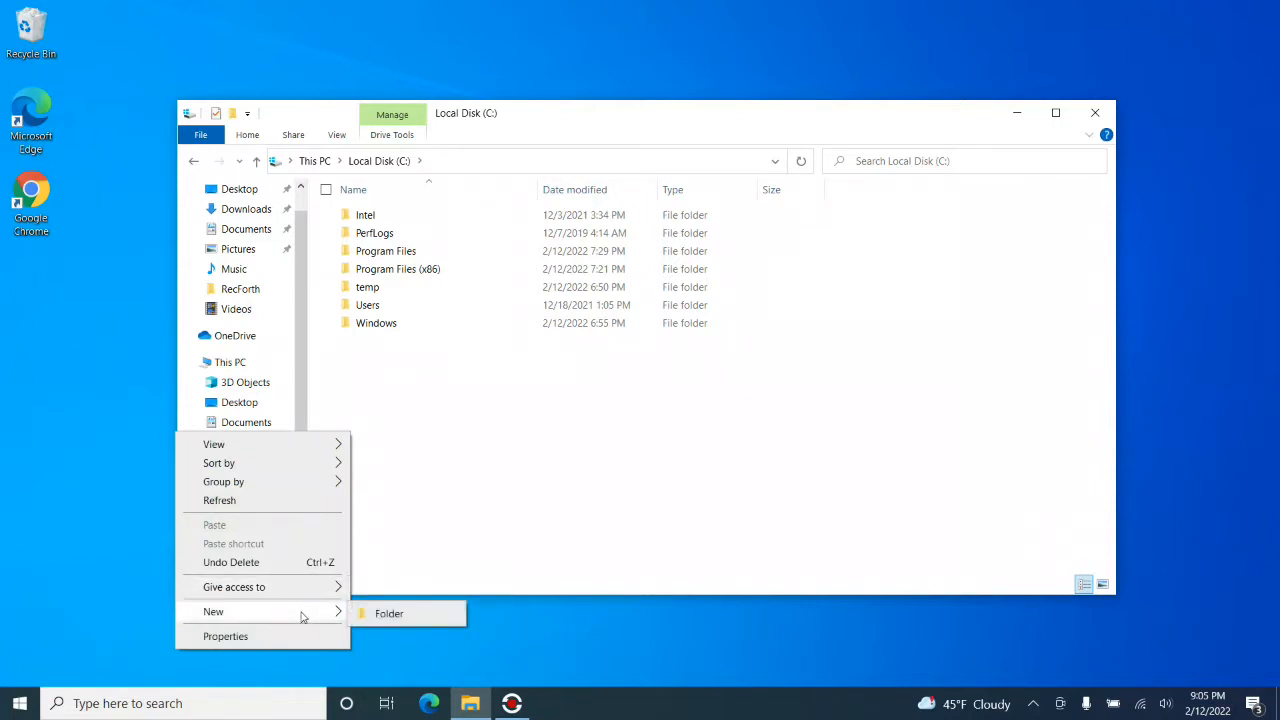
left_click(381, 612)
type("Business")
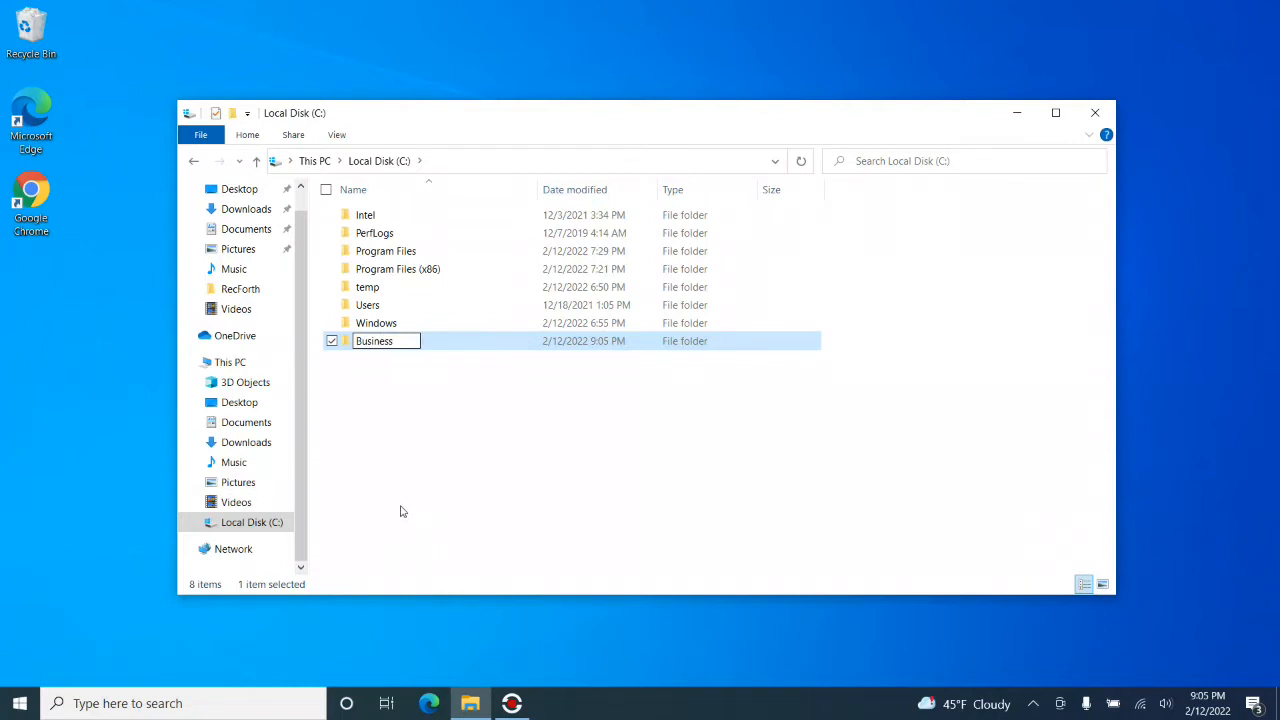
left_click(420, 386)
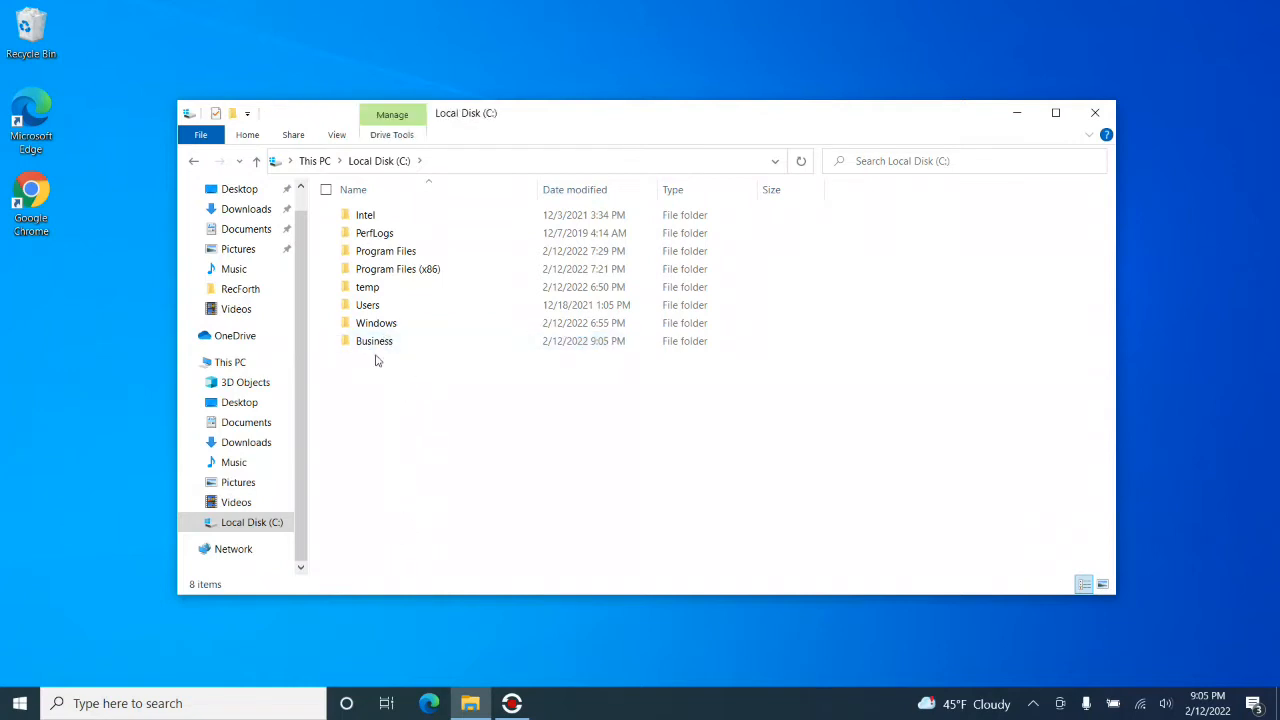
left_click(384, 343)
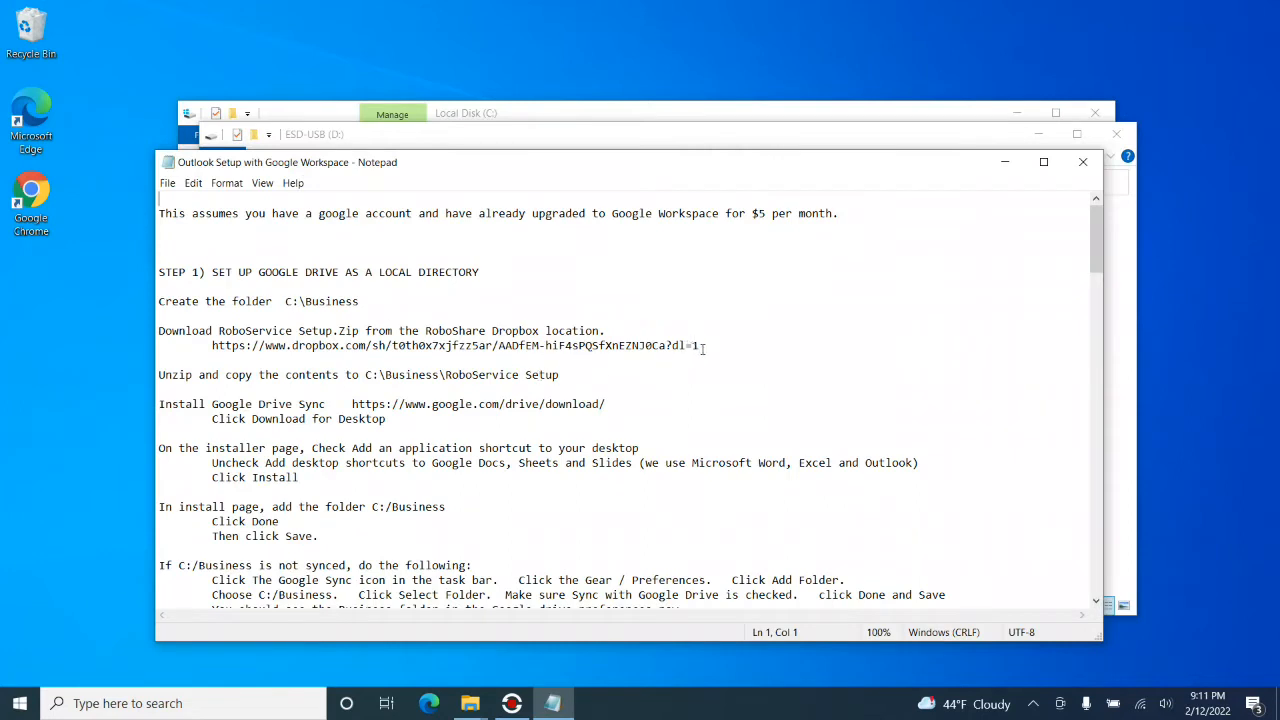
Select the RoboService Setup Dropbox link in the Notepad notes, then switch to Edge.
left_click_drag(702, 345, 214, 346)
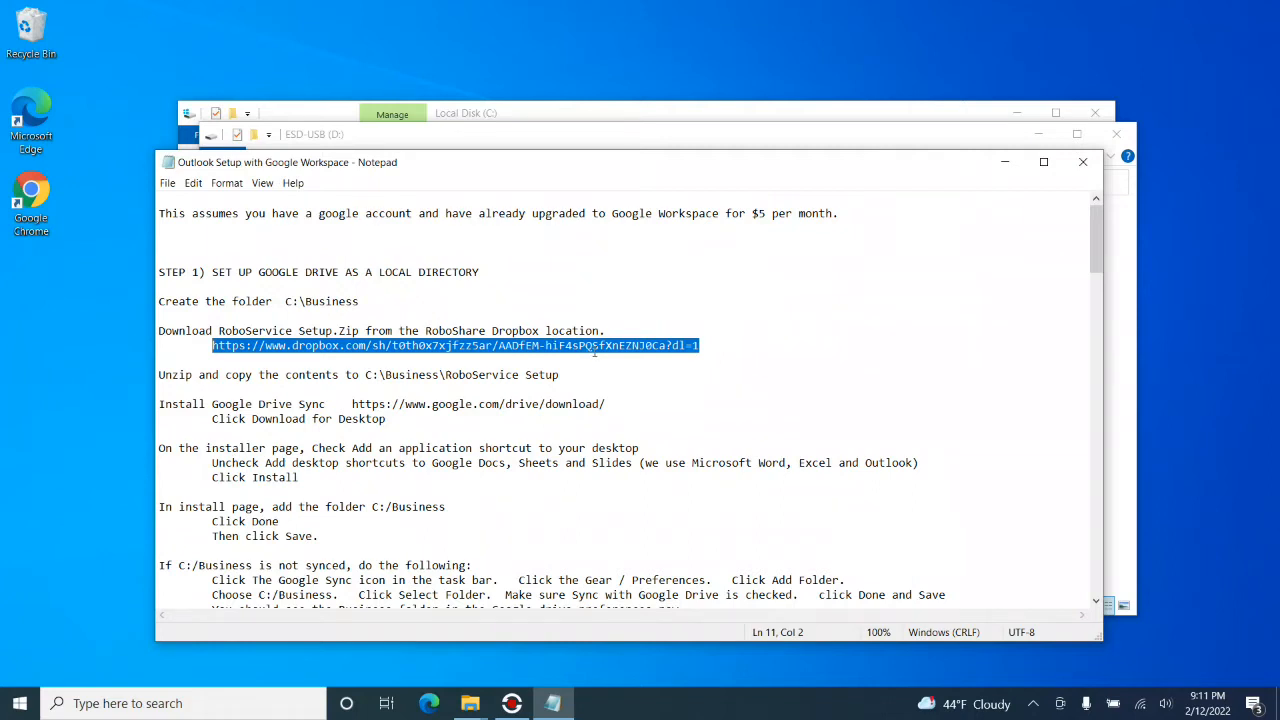
left_click(430, 703)
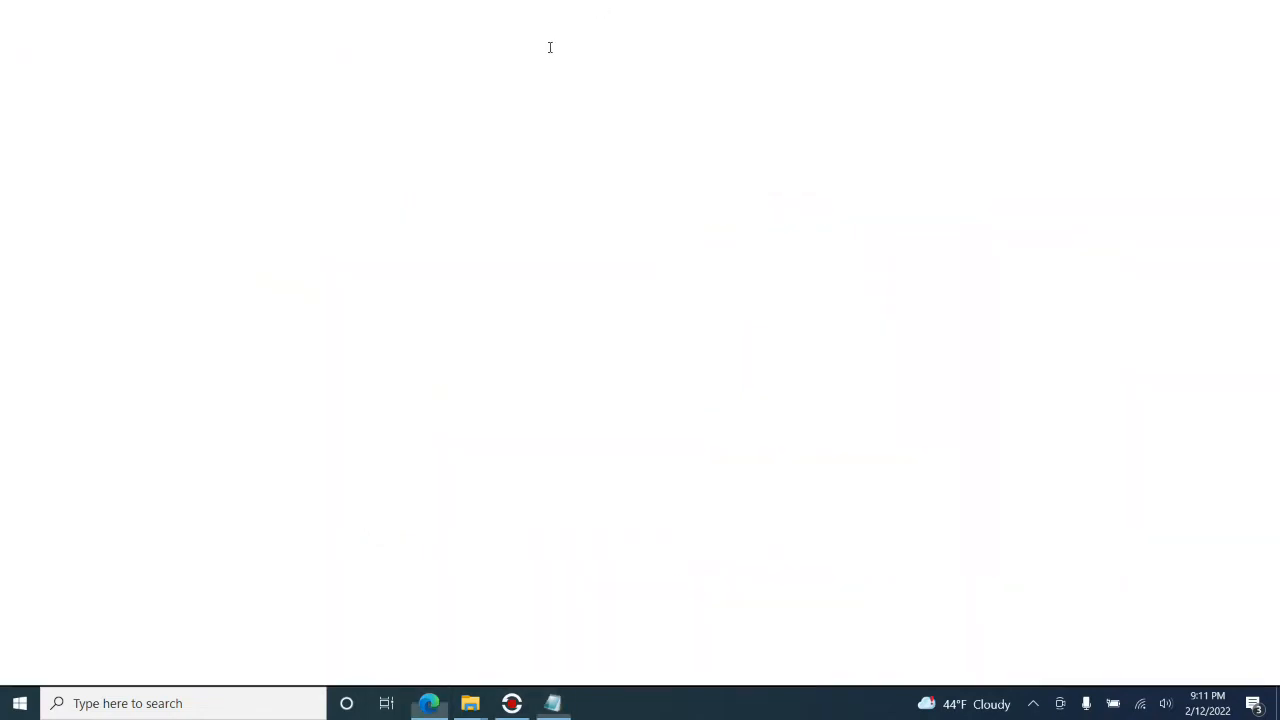
Paste the Dropbox link into Edge and open the downloaded YouTube Share.zip (10.5 MB).
left_click(521, 44)
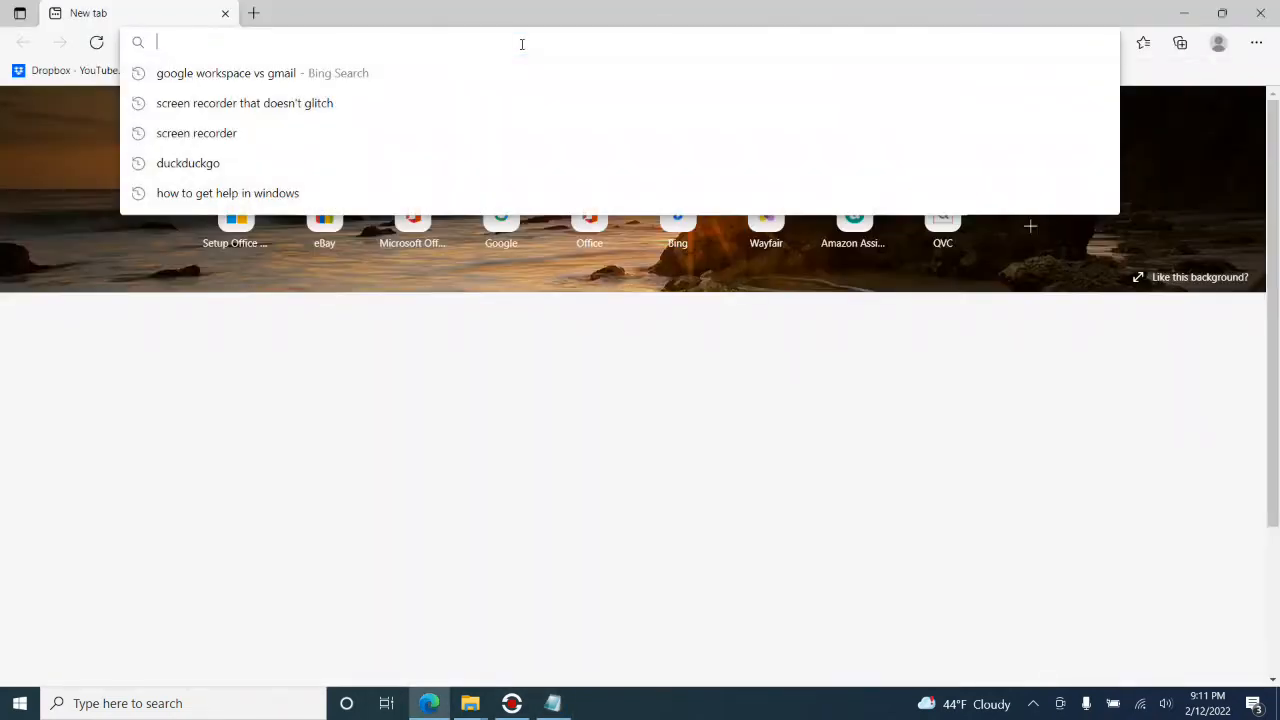
key("ctrl+v")
key("Return")
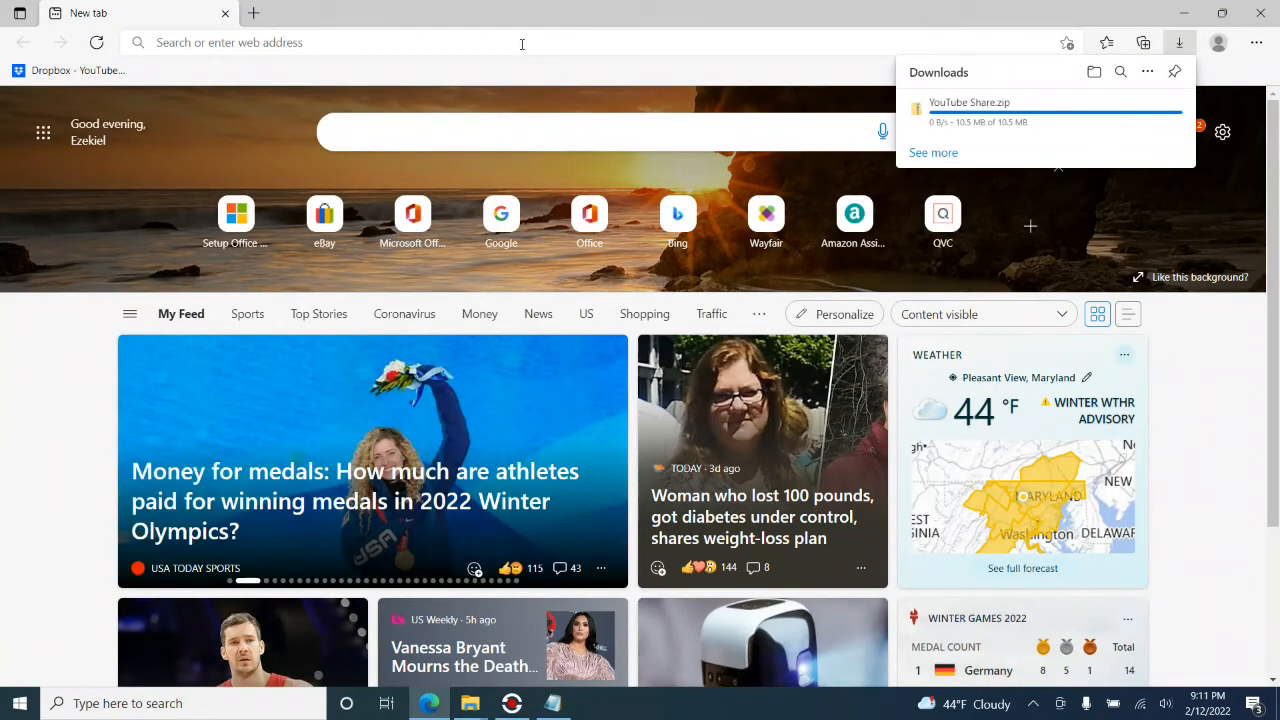
mouse_move(1008, 134)
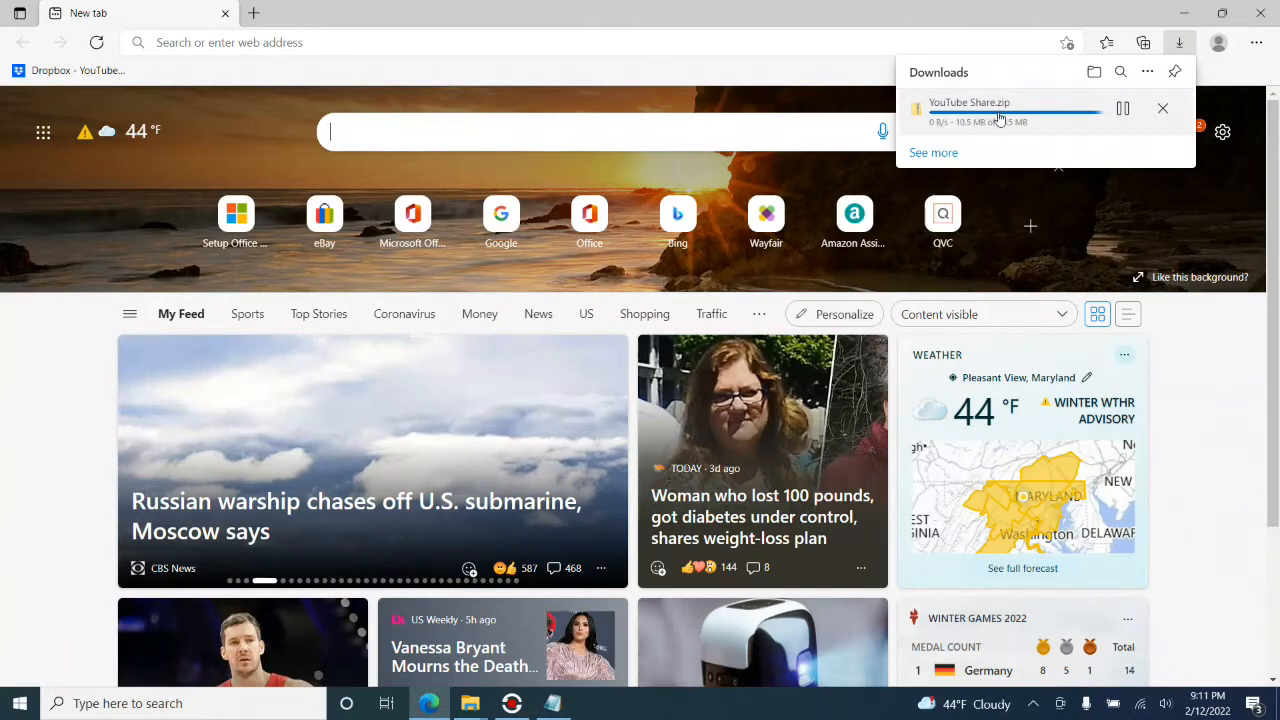
left_click(1122, 108)
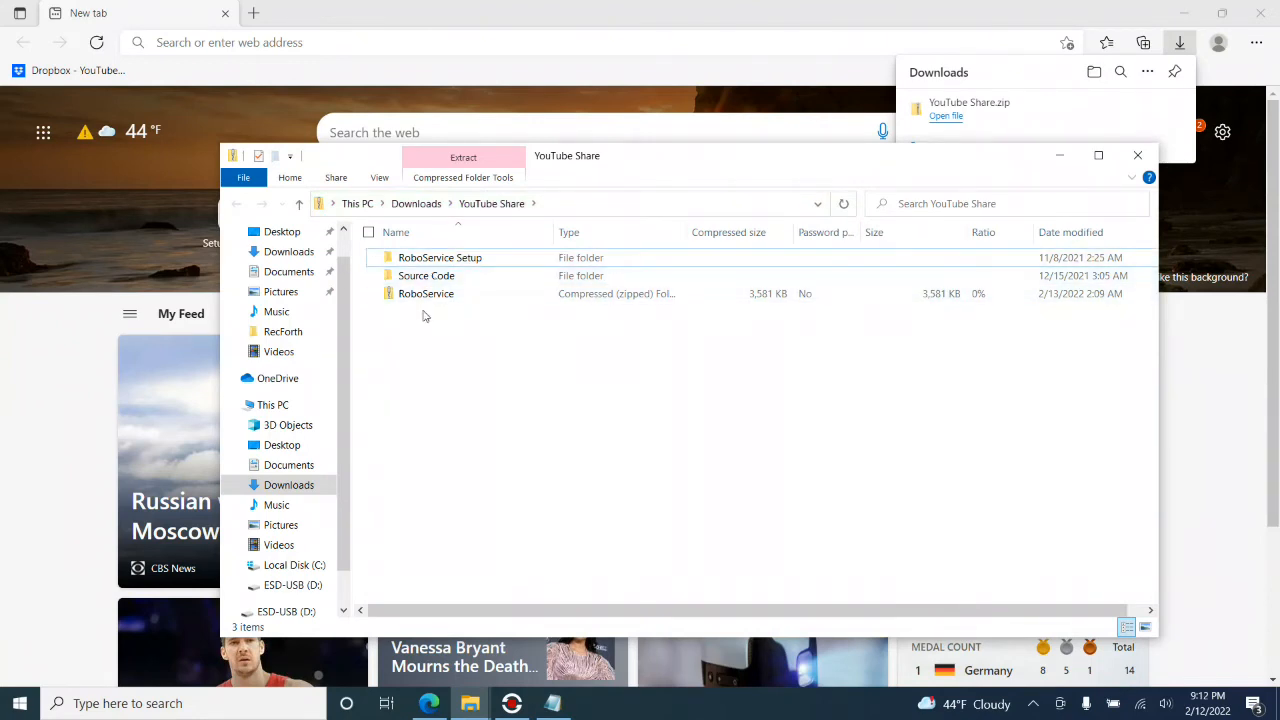
Copy the RoboService Setup folder from the zip into C:\Business.
left_click(442, 263)
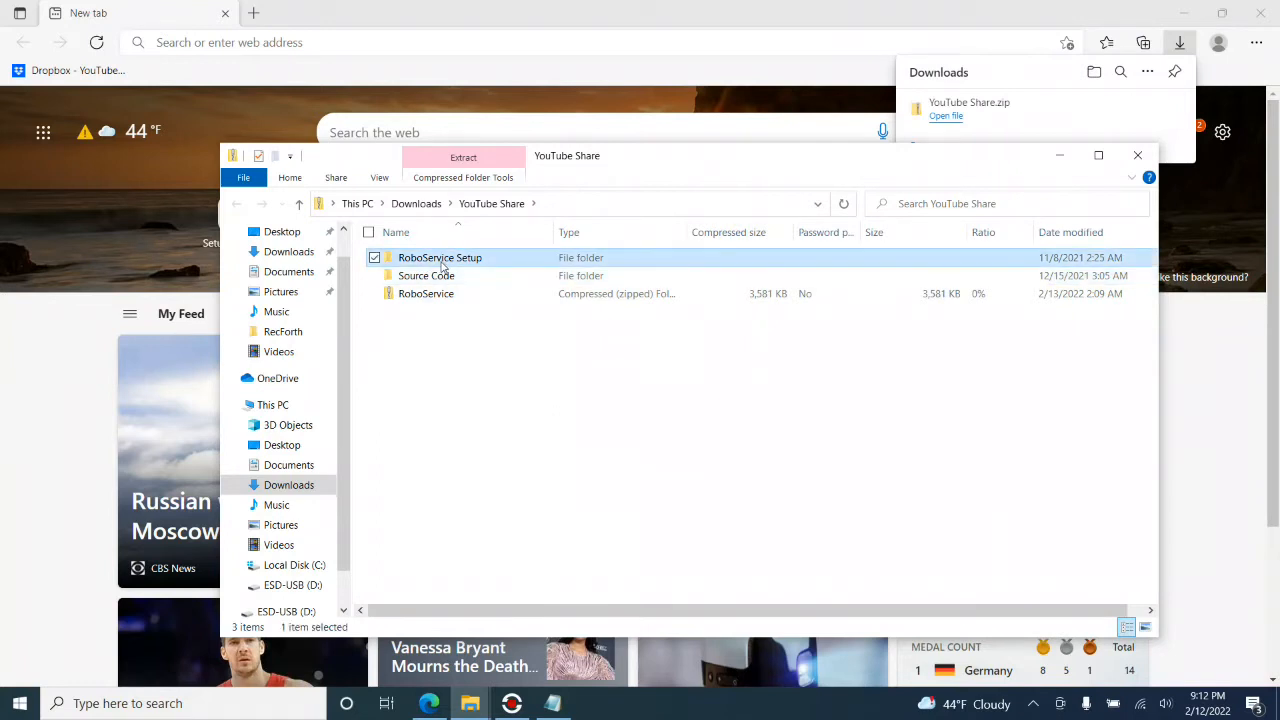
right_click(440, 265)
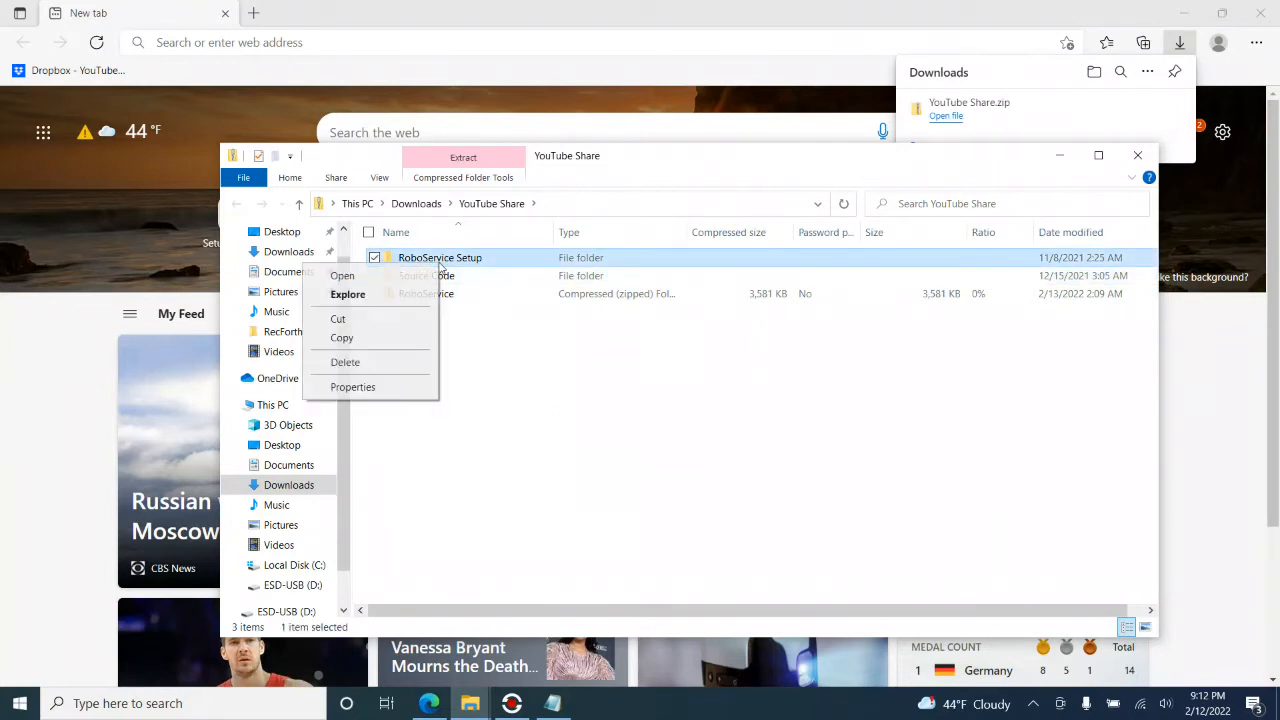
left_click(367, 345)
left_click(470, 703)
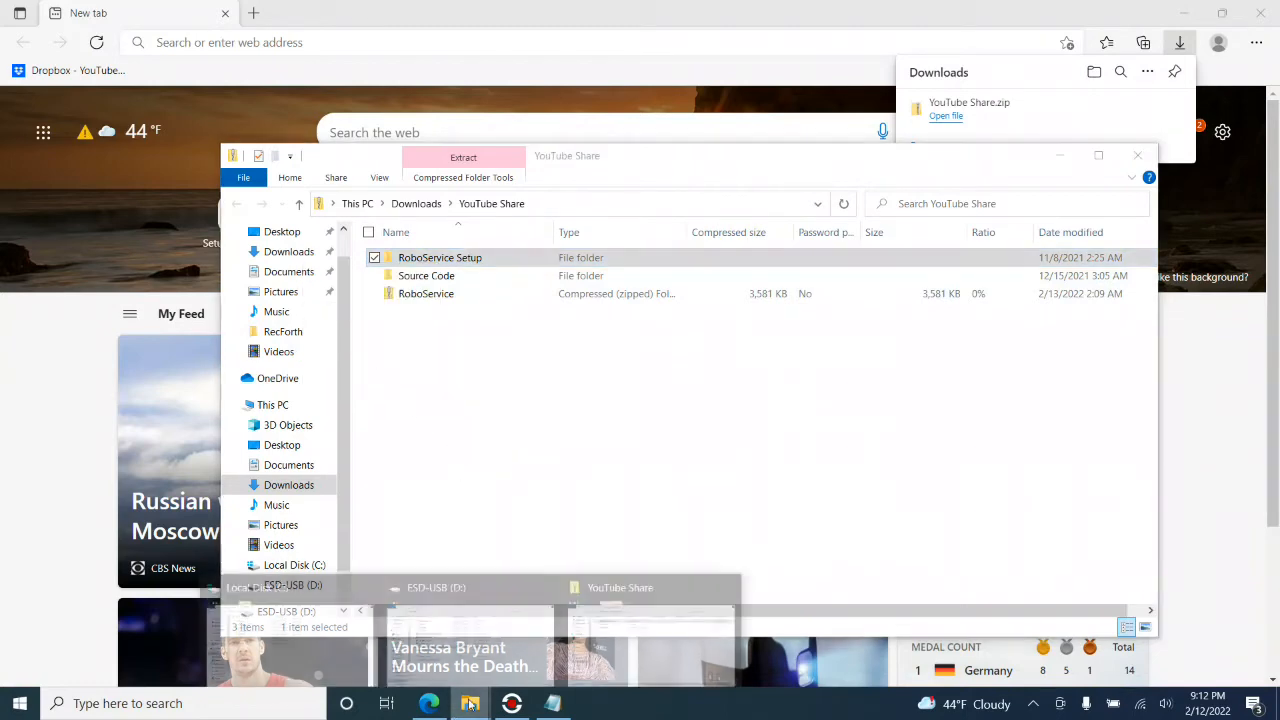
left_click(257, 656)
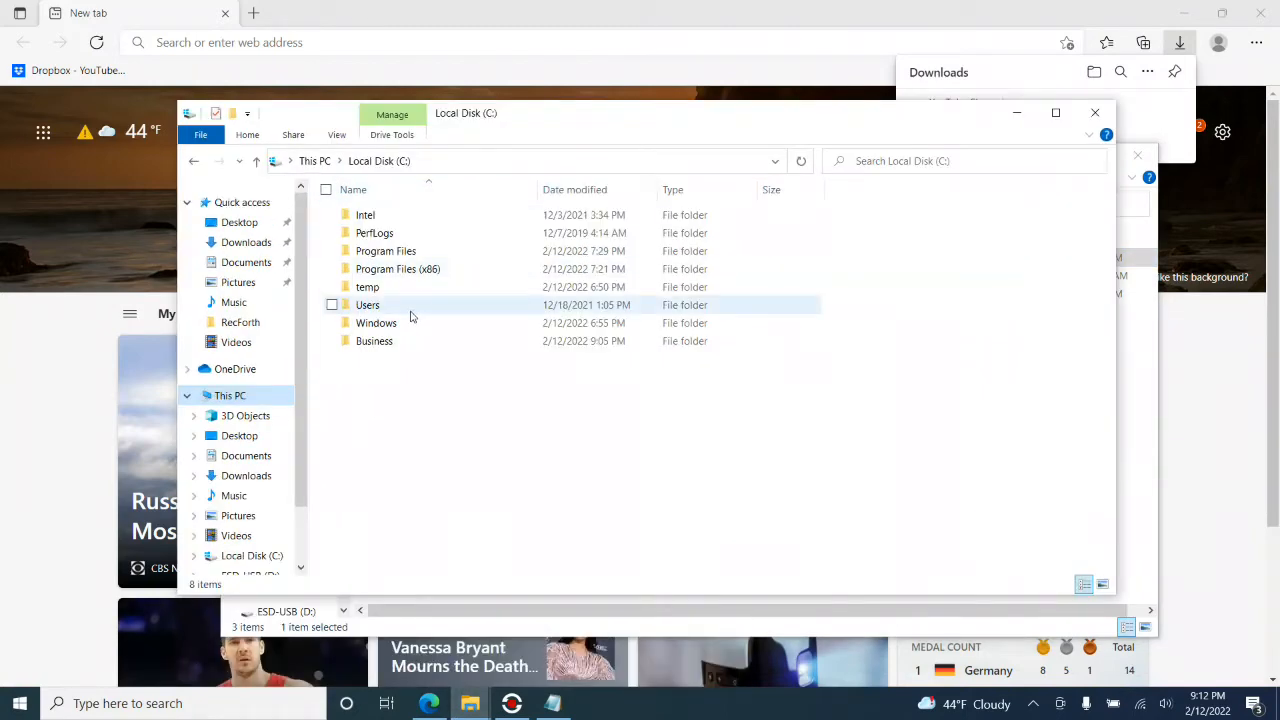
double_click(408, 345)
right_click(387, 462)
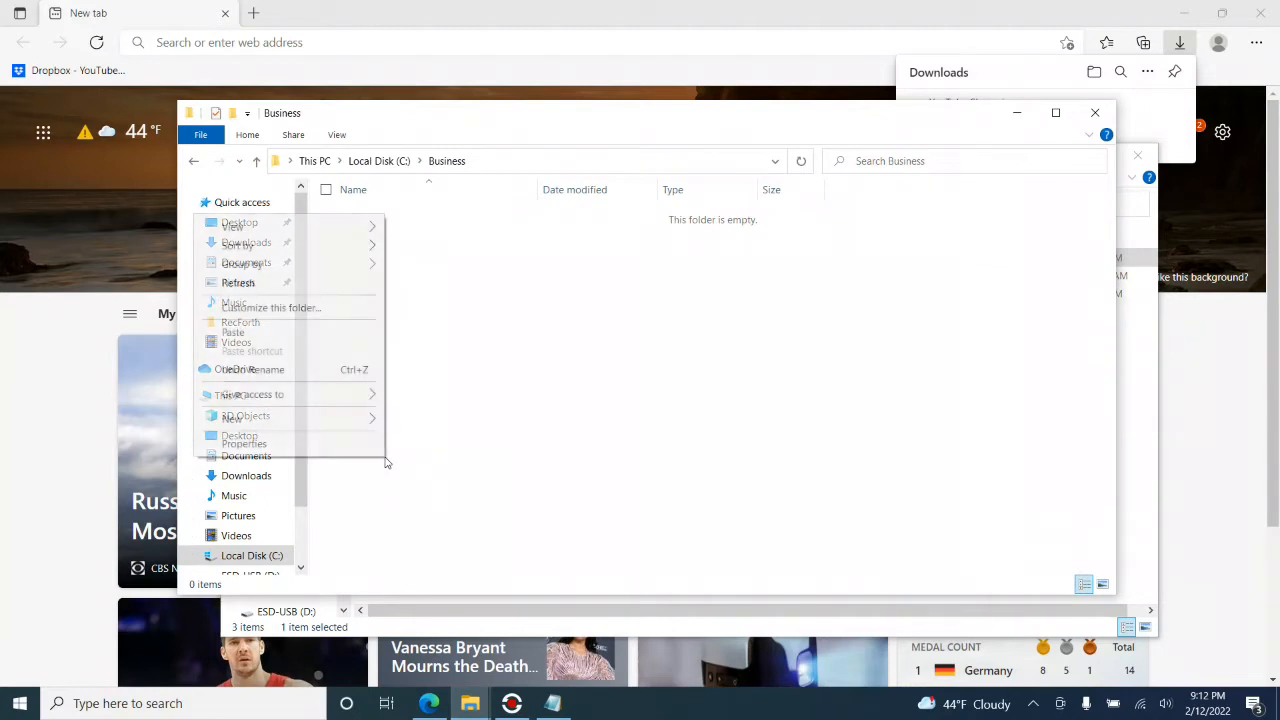
left_click(300, 340)
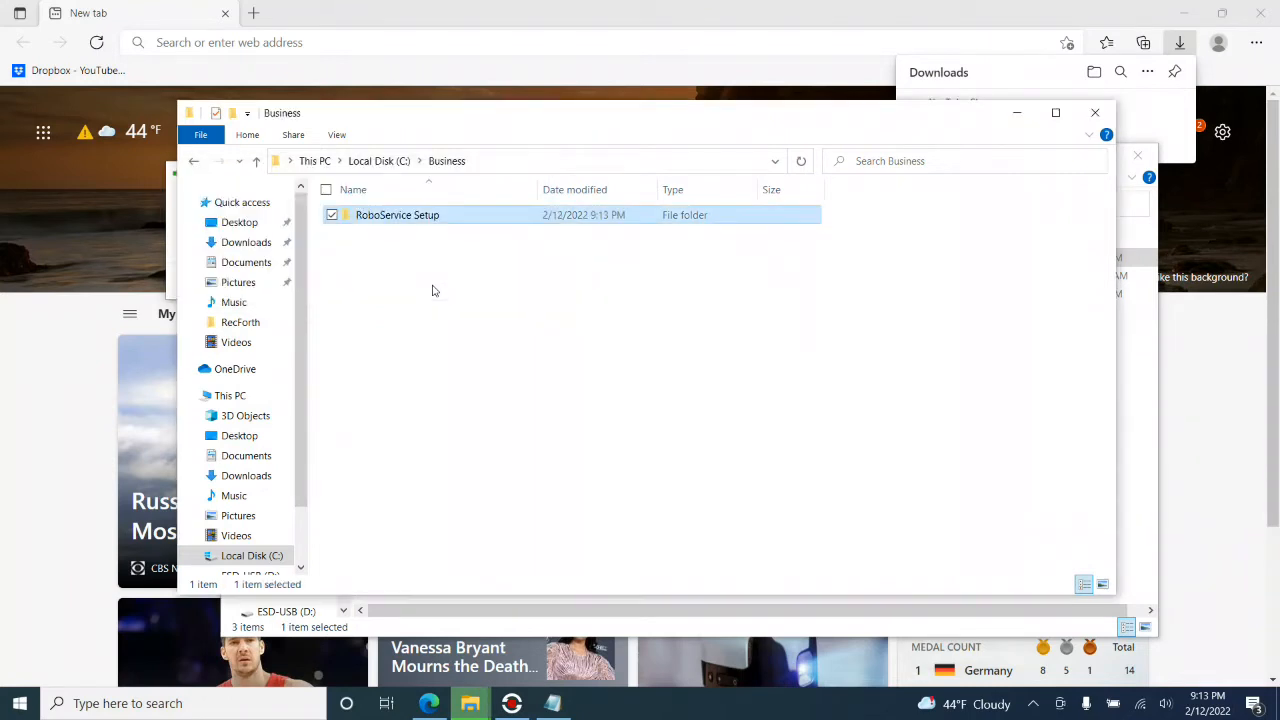
Copy all five items in RoboService Setup's Example Business Folder, then return to Business.
double_click(387, 219)
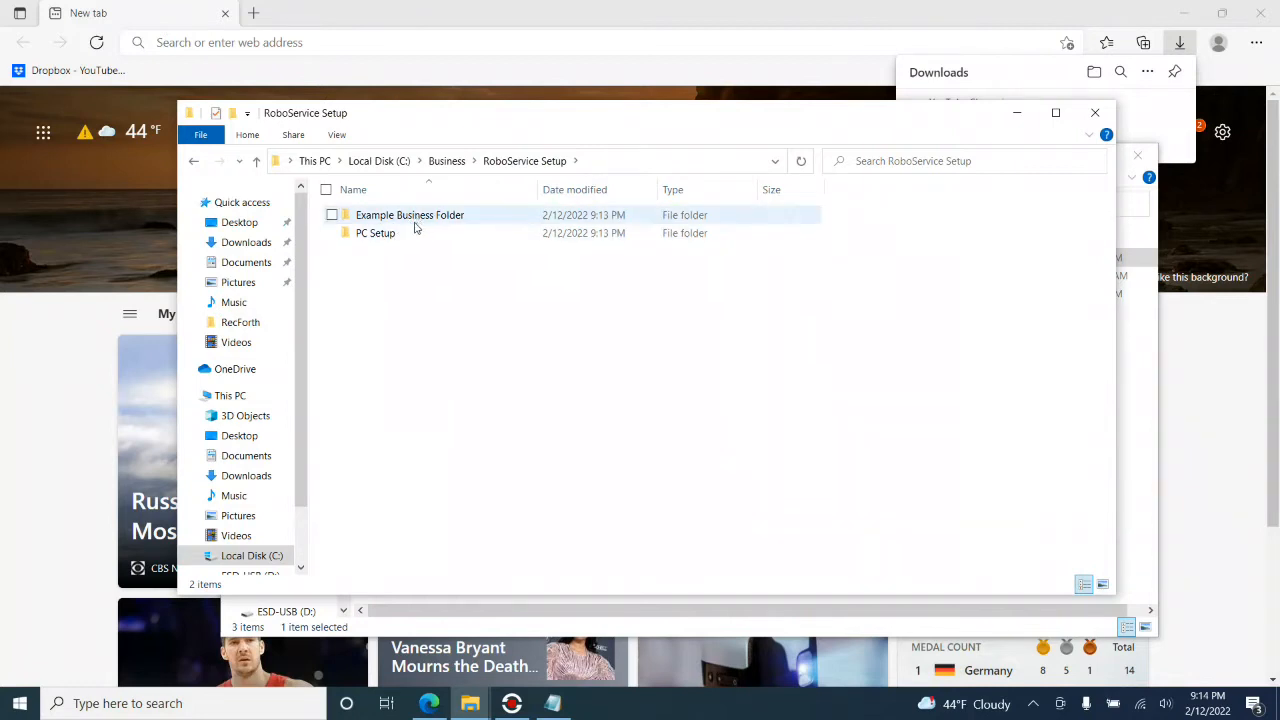
double_click(400, 236)
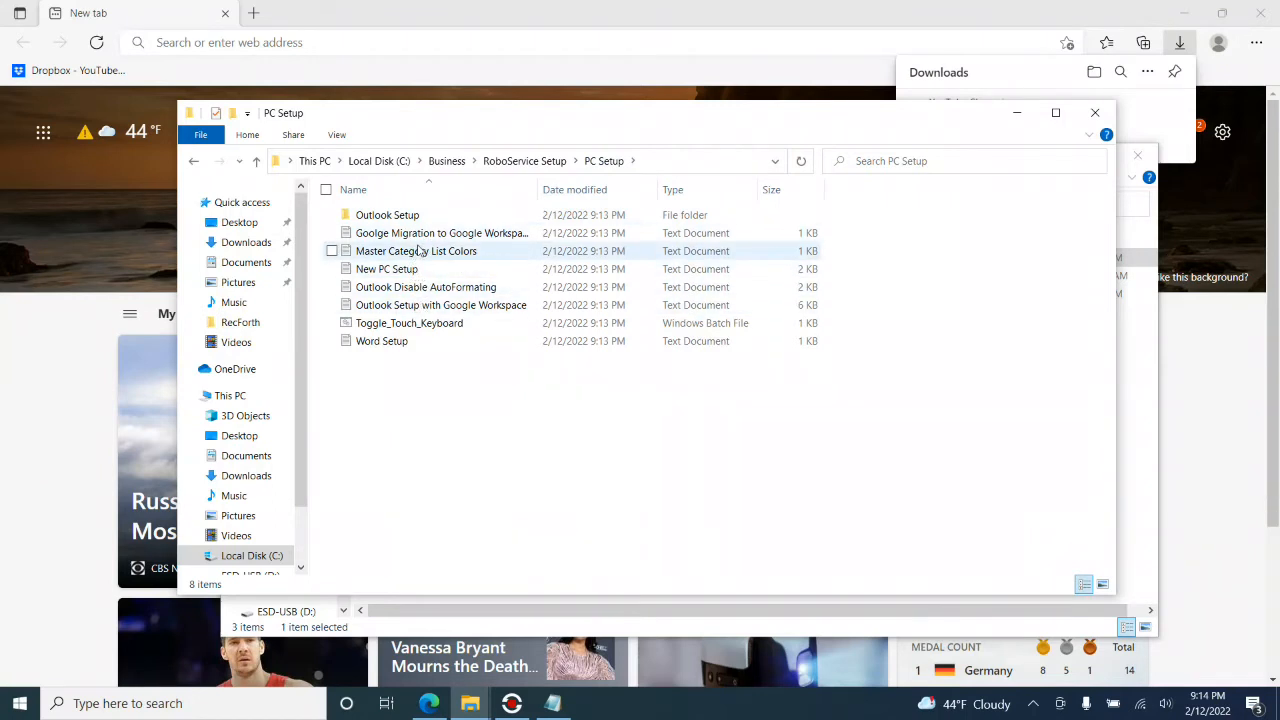
left_click(495, 162)
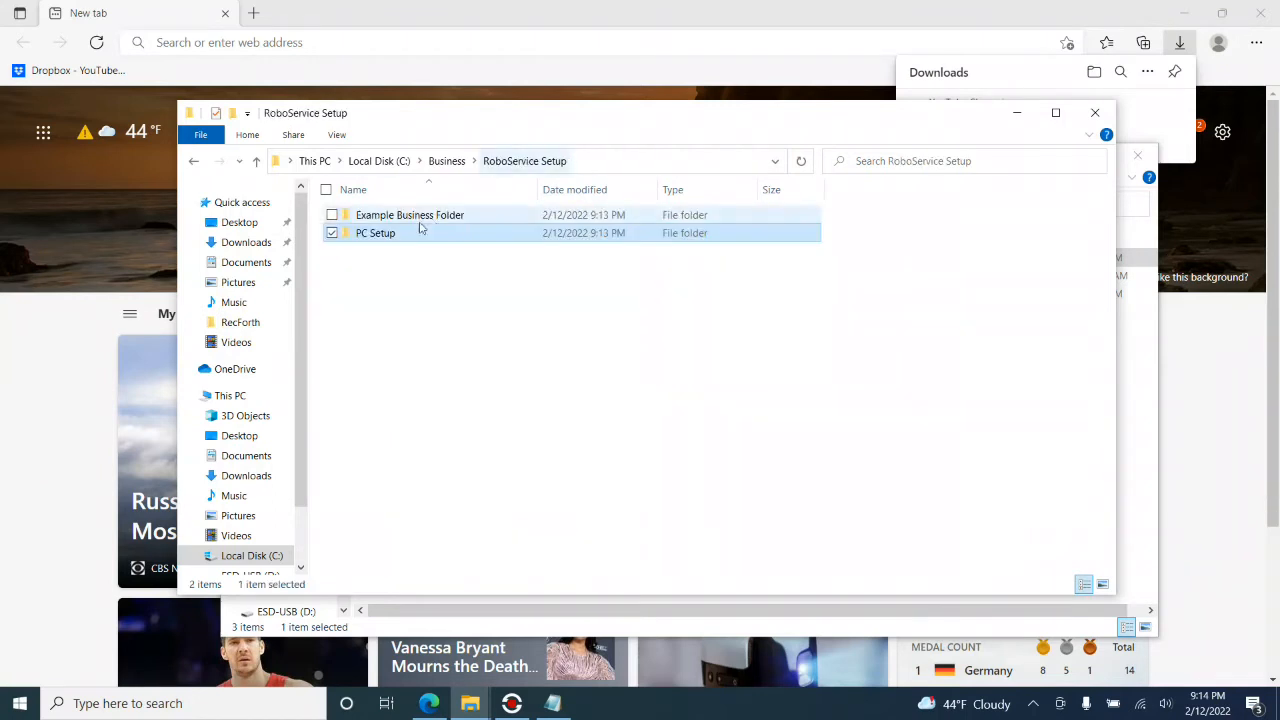
double_click(401, 218)
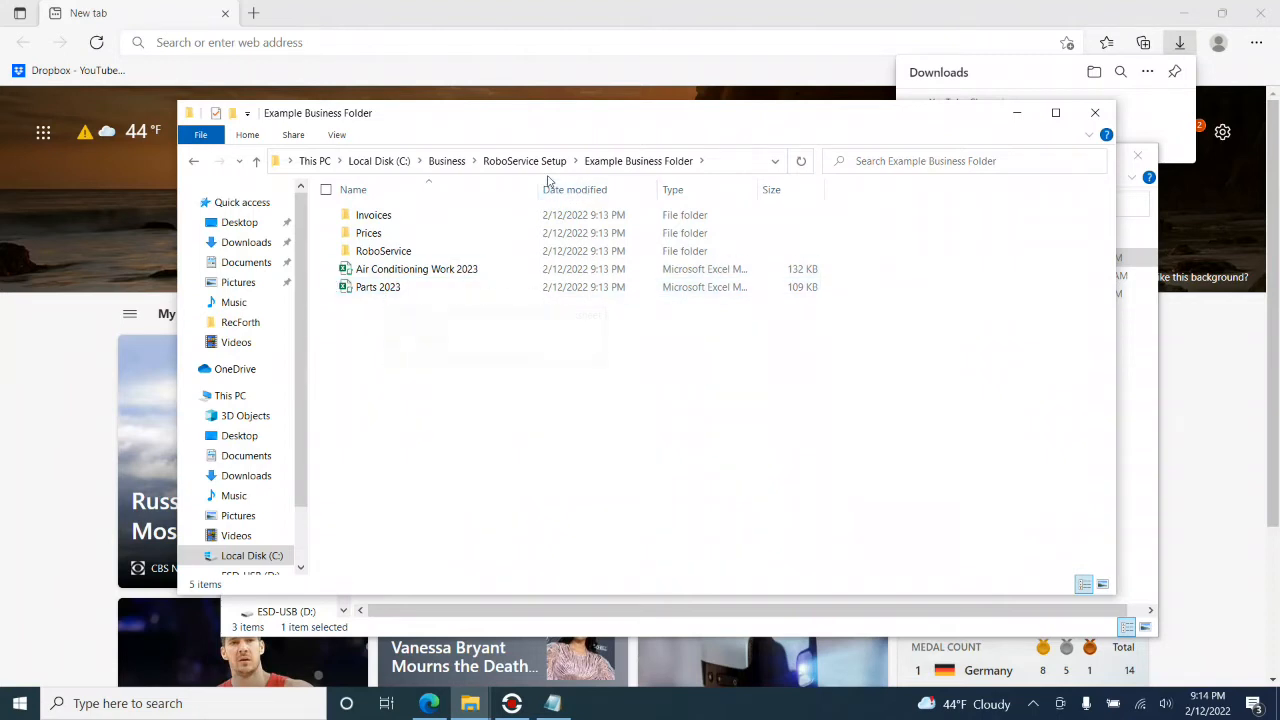
left_click(393, 289)
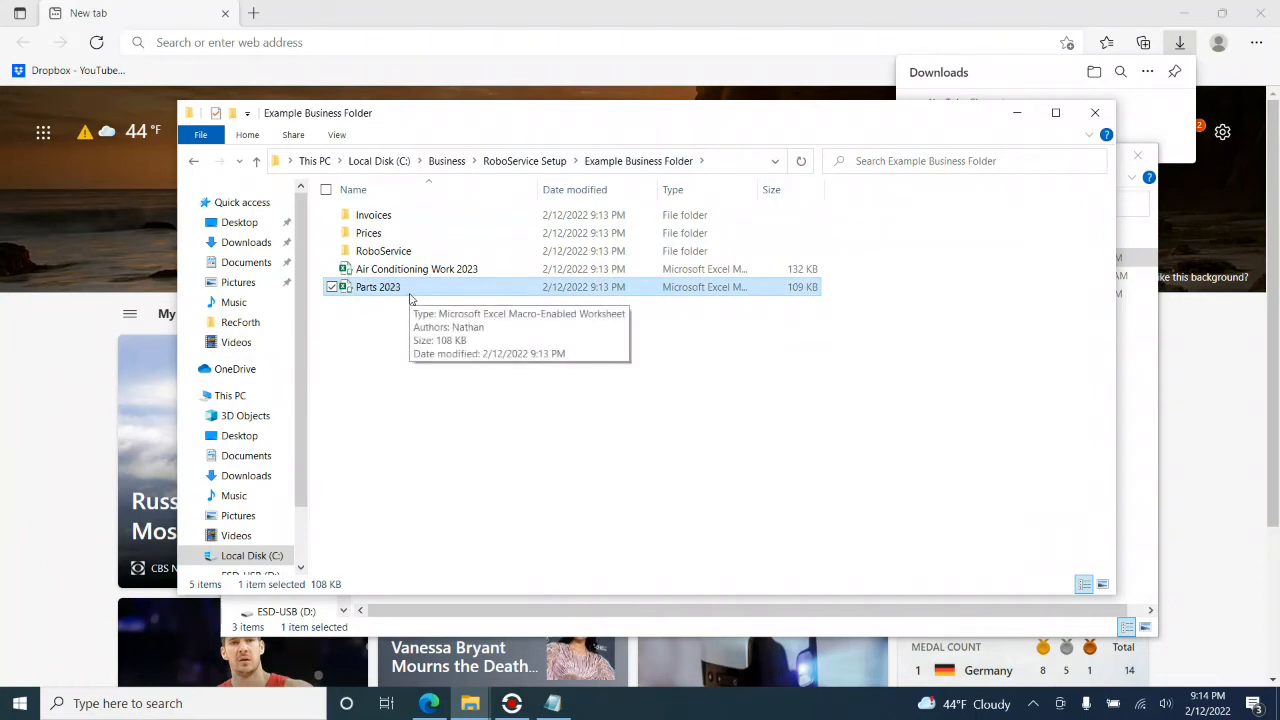
key("shift+Up")
key("shift+Up")
key("shift+Up")
key("shift+Up")
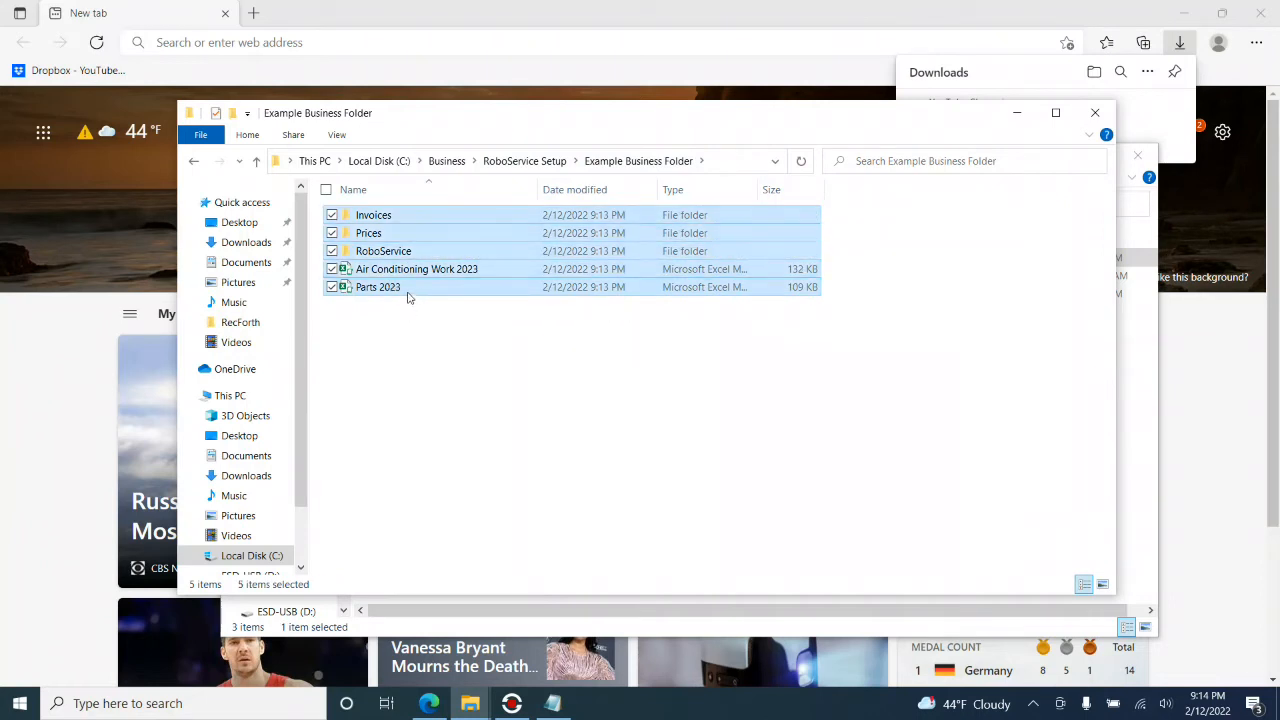
right_click(371, 240)
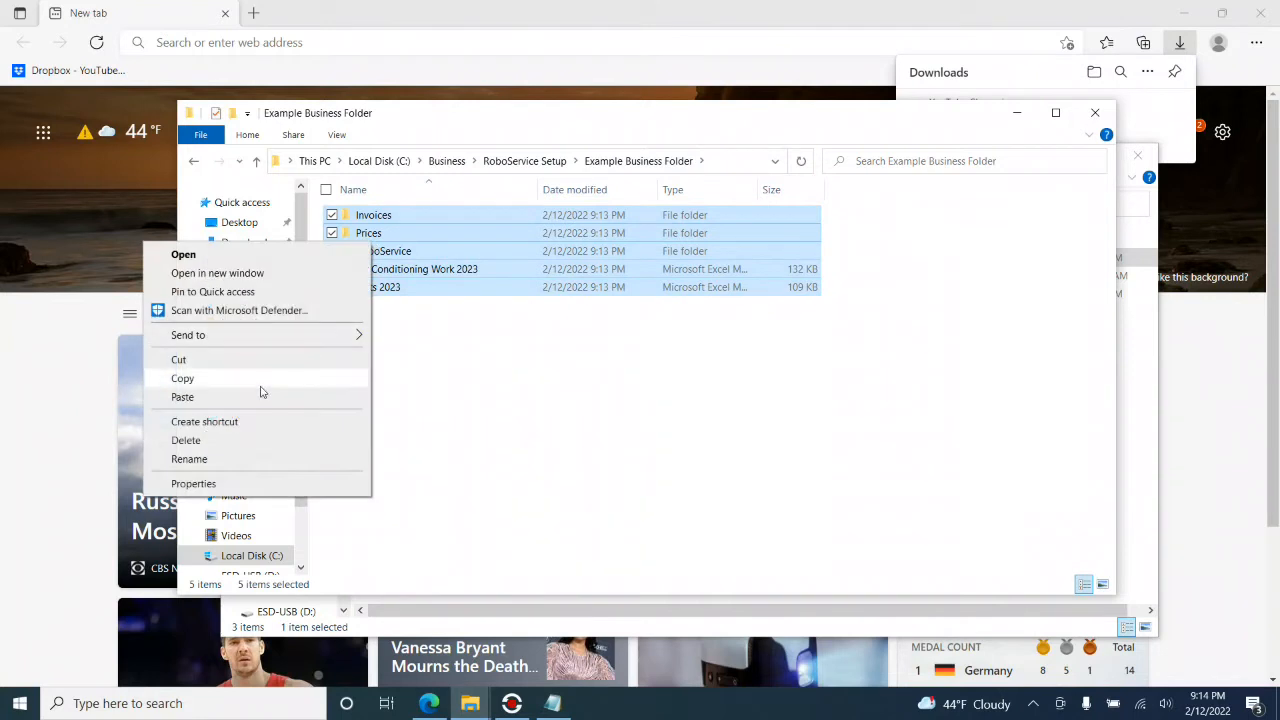
left_click(260, 388)
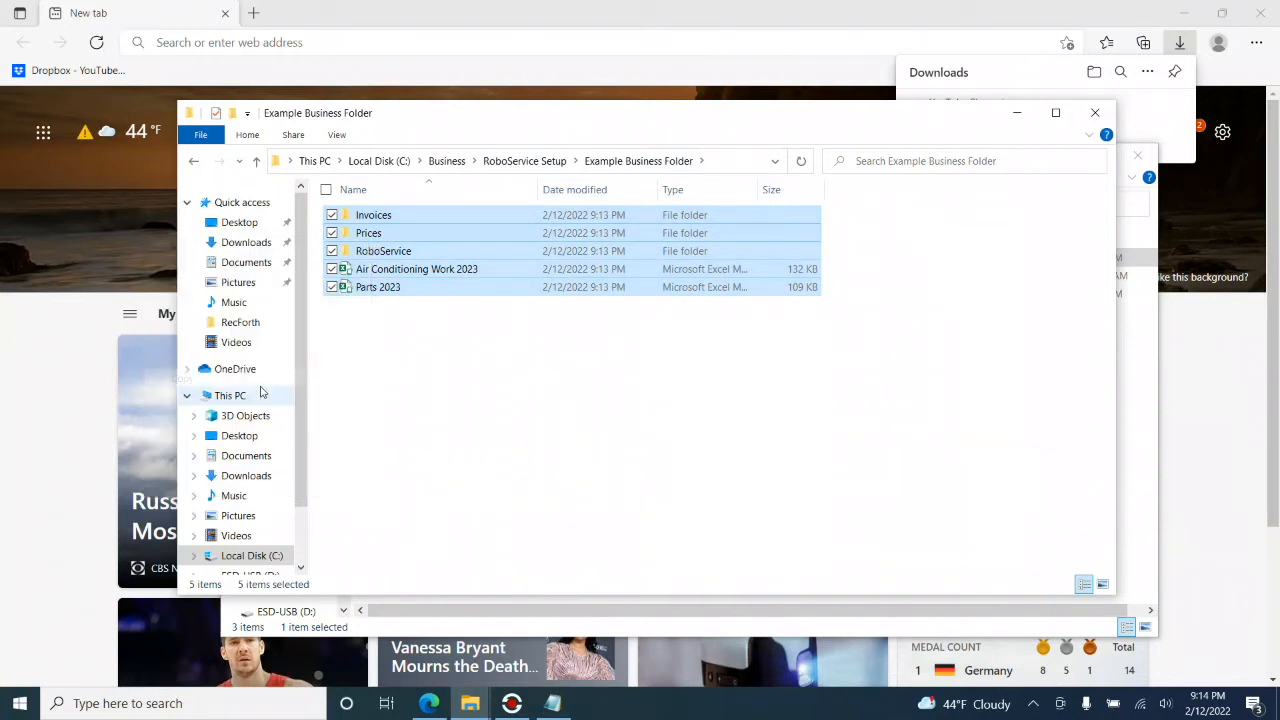
left_click(447, 161)
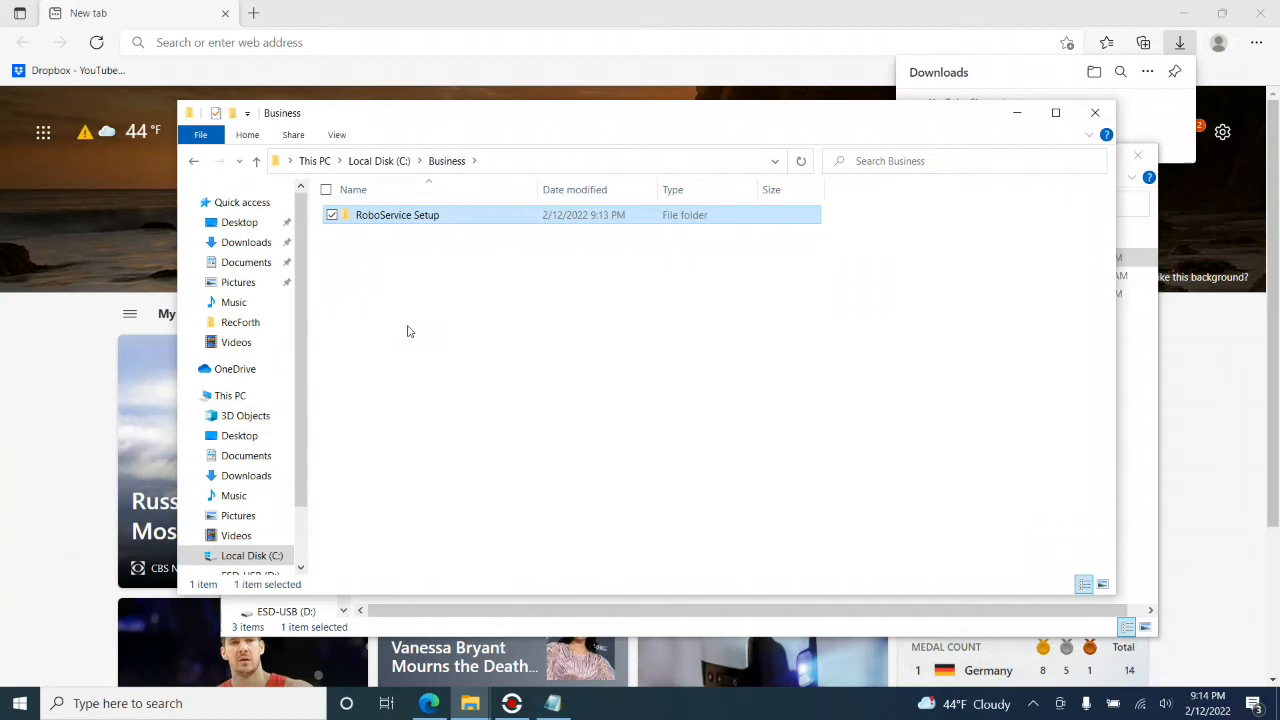
Paste Invoices, Prices, RoboService and the two 2023 workbooks into C:\Business.
right_click(366, 372)
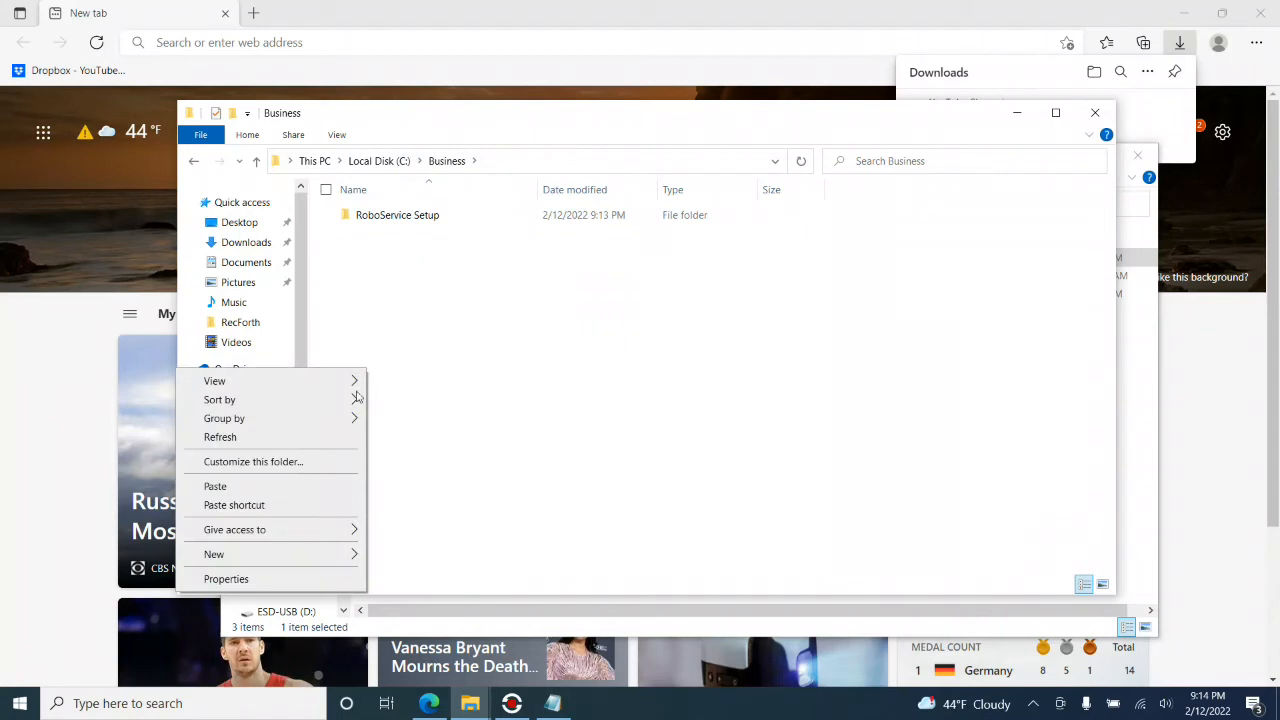
left_click(306, 488)
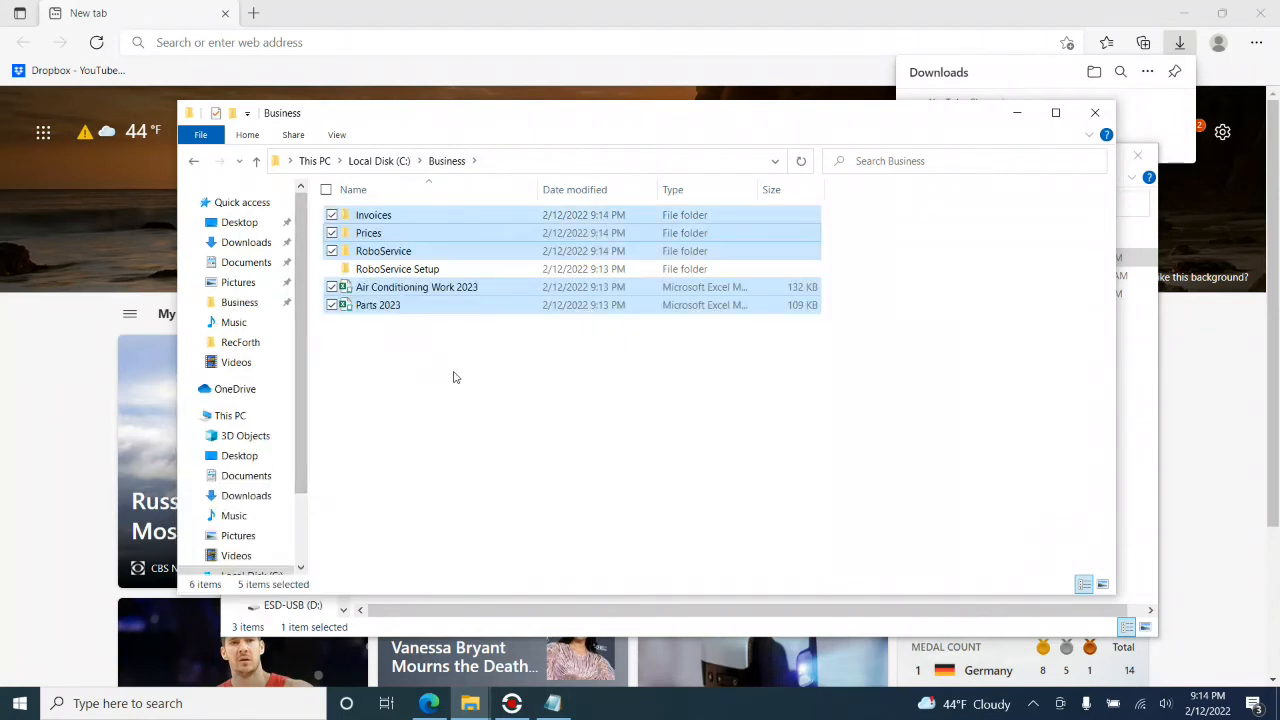
left_click(439, 412)
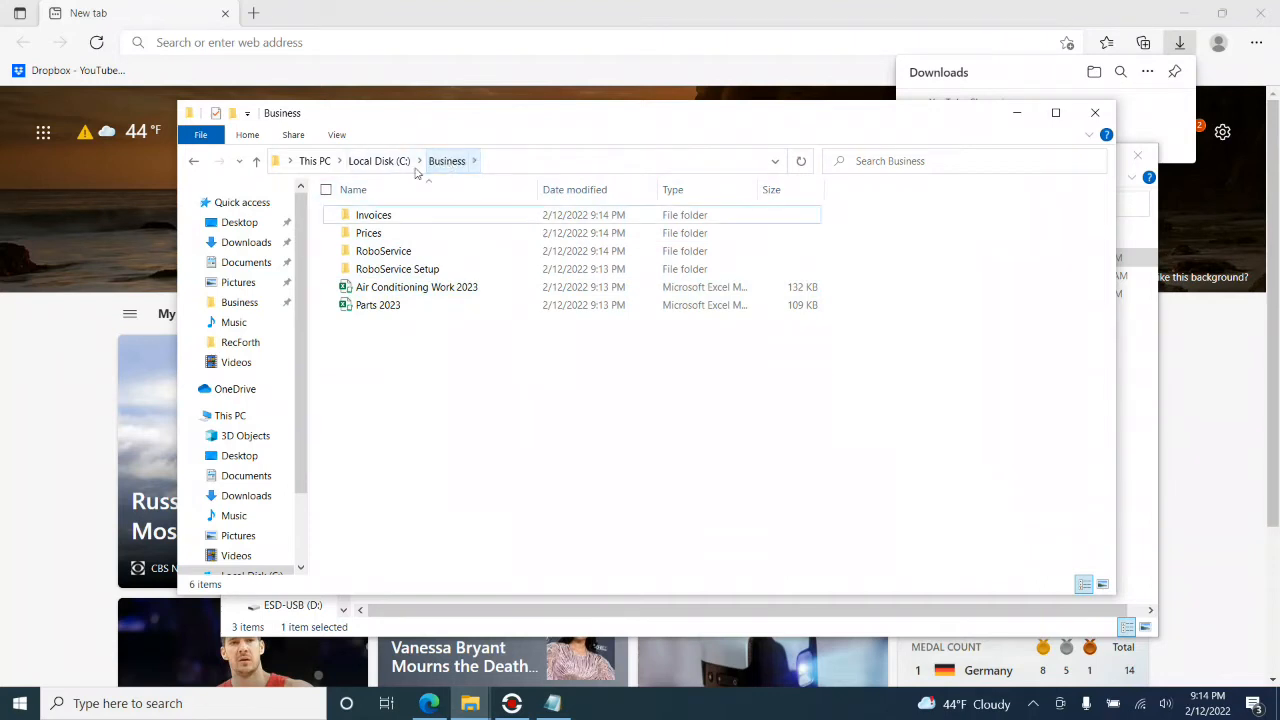
Reopen C:\Business from Local Disk (C:) to confirm the pasted items.
left_click(379, 161)
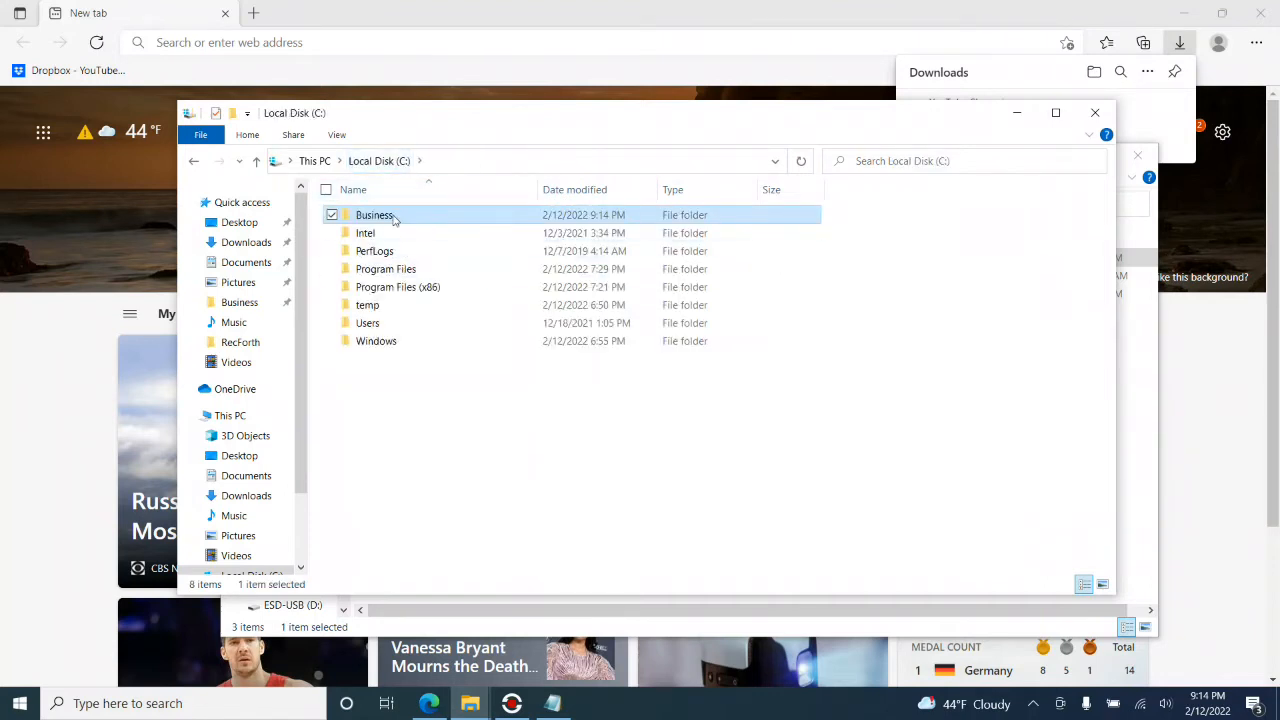
double_click(393, 217)
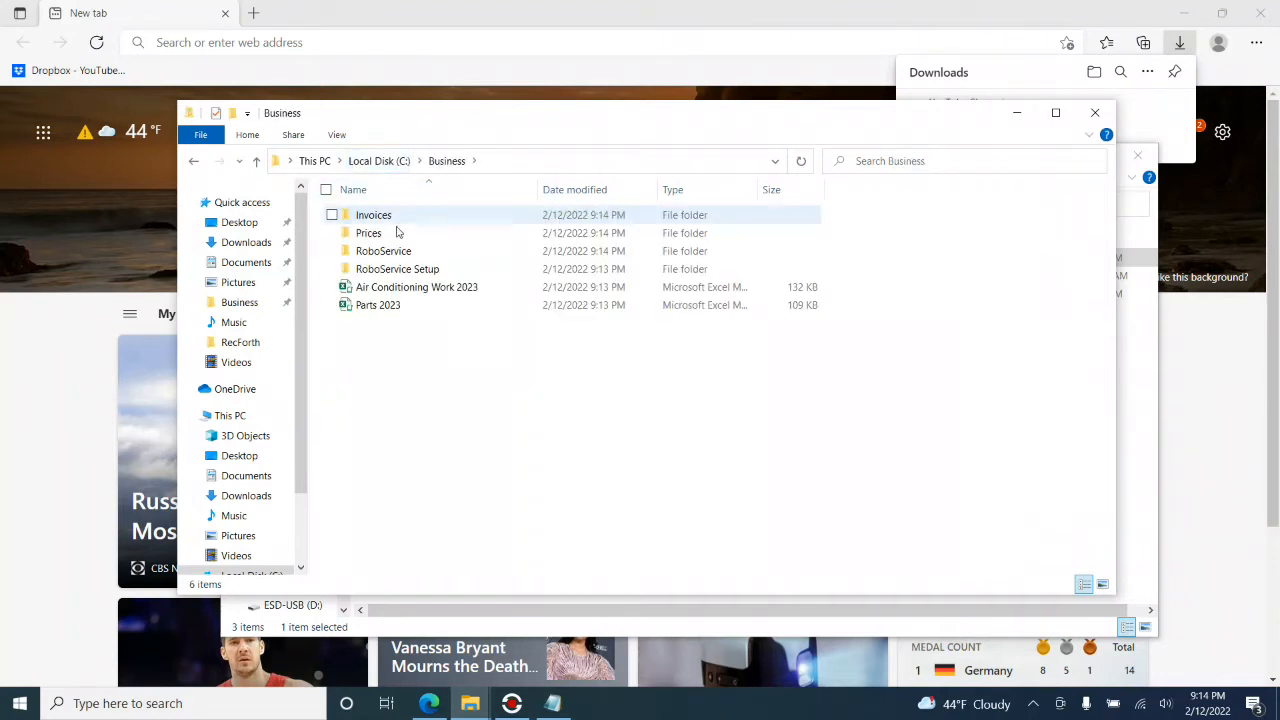
left_click(440, 163)
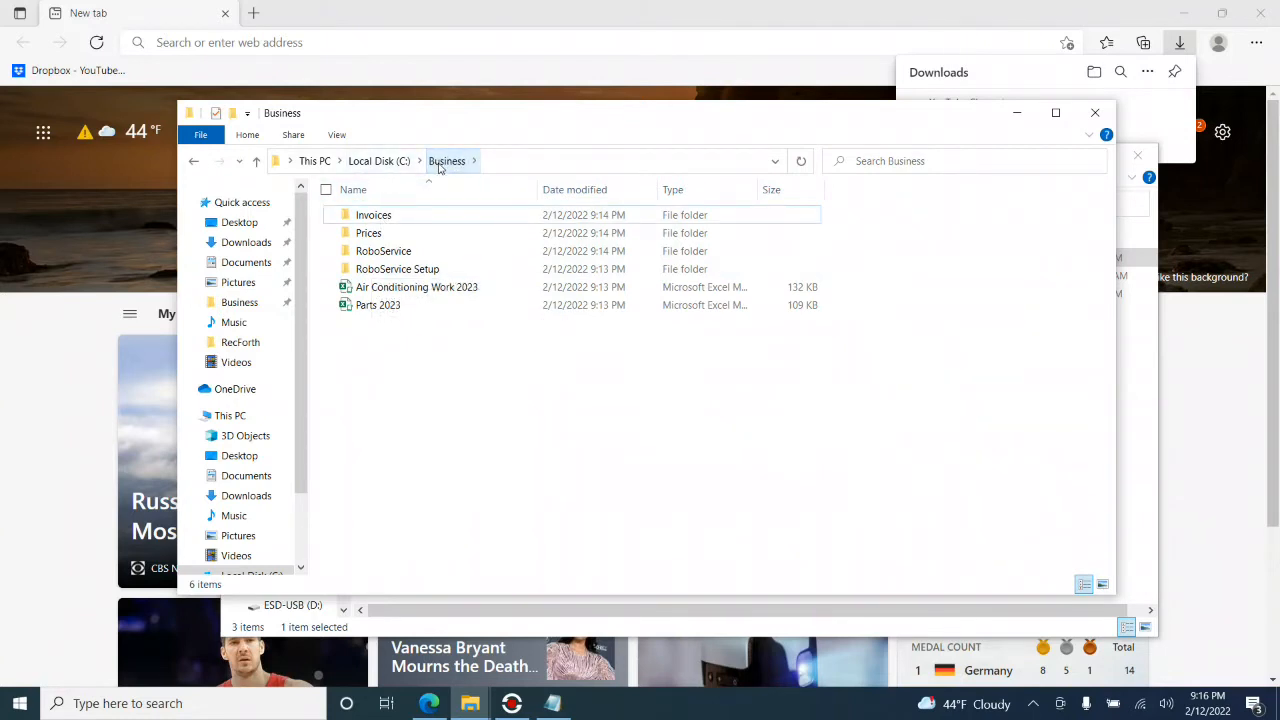
left_click(384, 164)
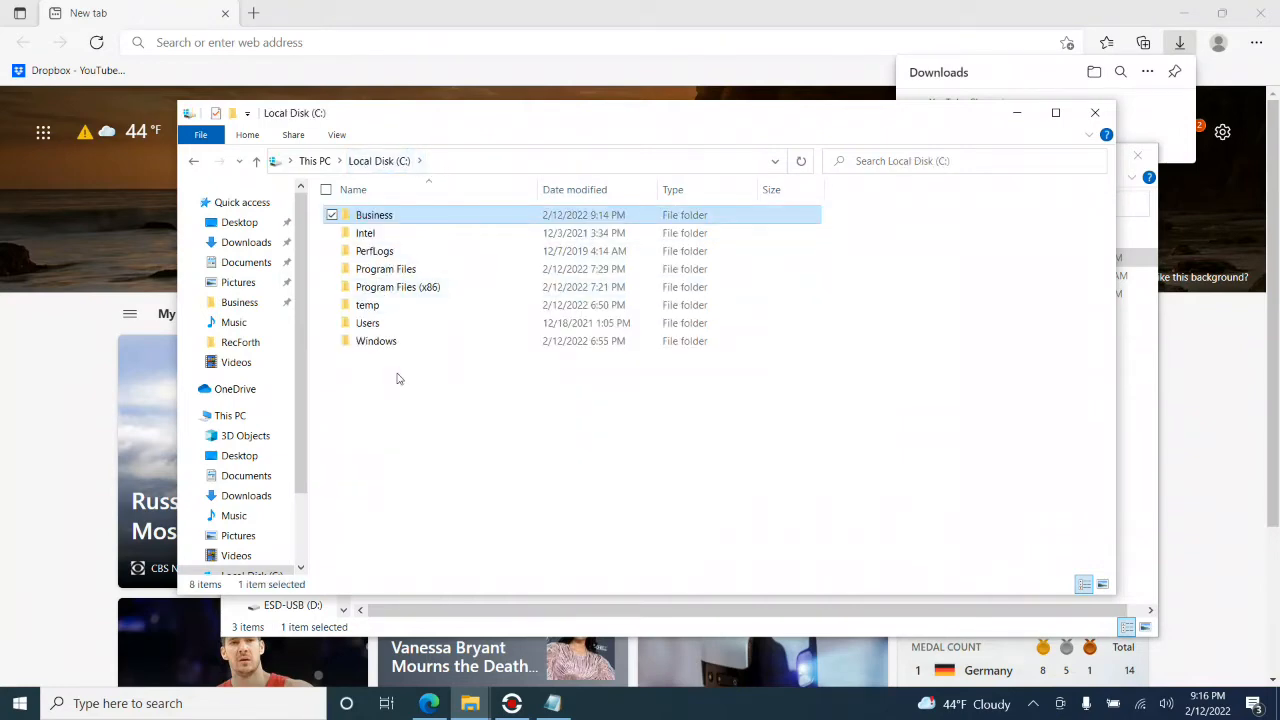
left_click(340, 44)
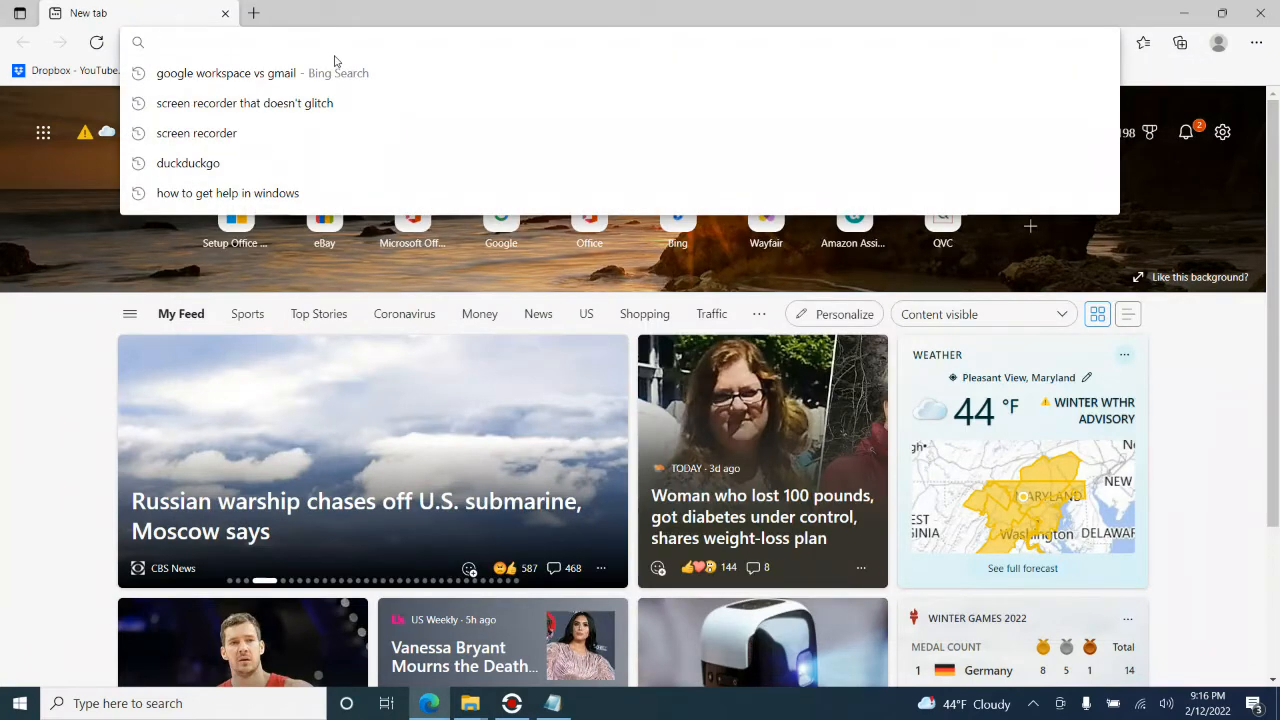
Go to google.com/drive/download and download the Drive for desktop installer (GoogleDriveSetup.exe).
type("goo")
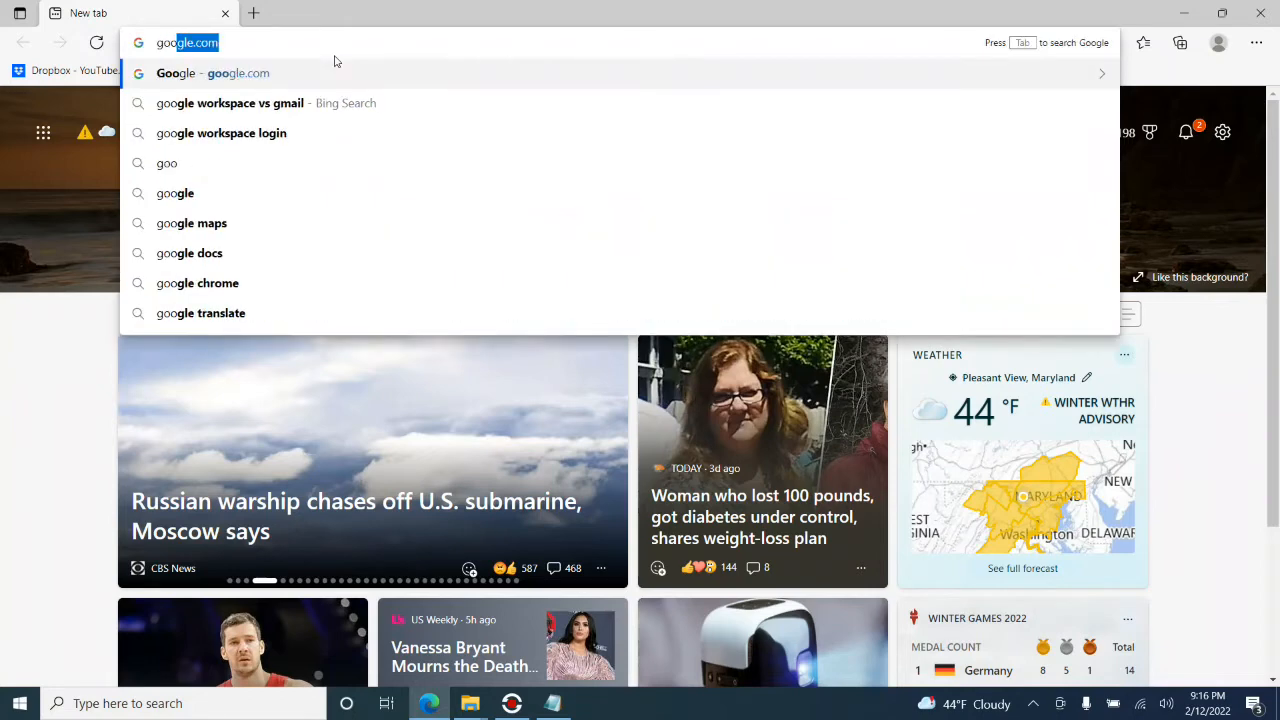
type("gle.com")
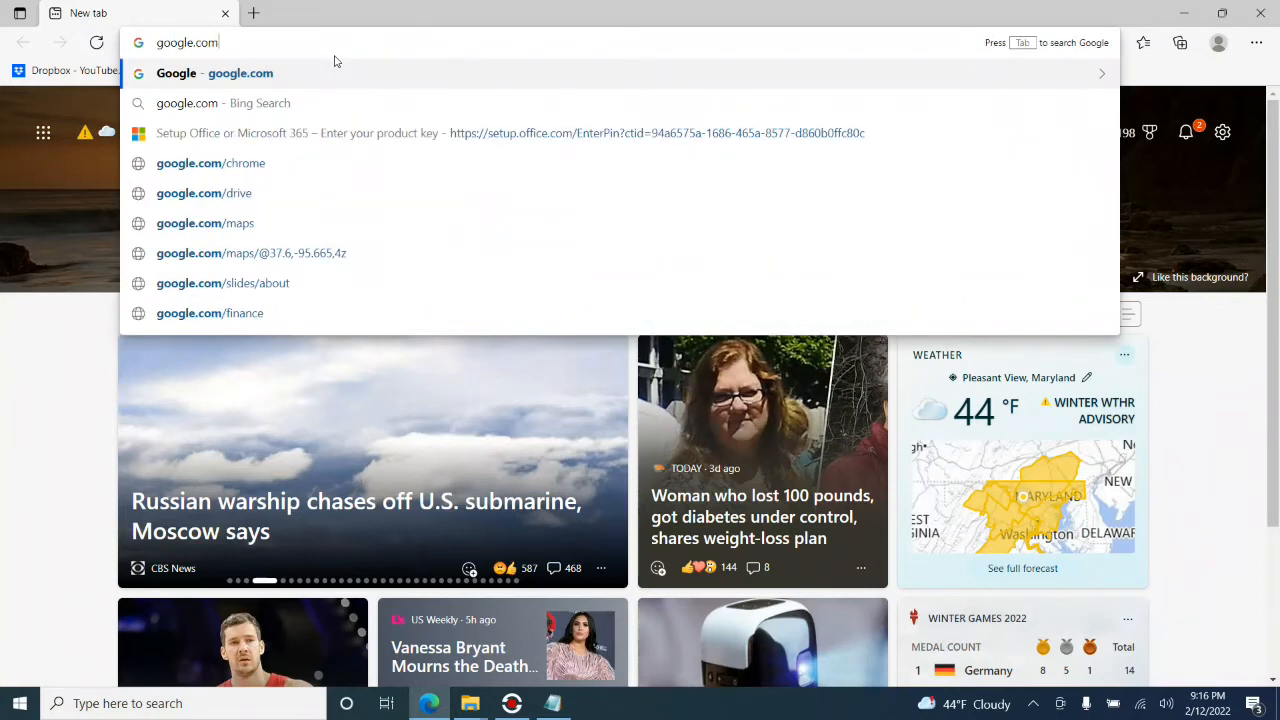
type("/dr")
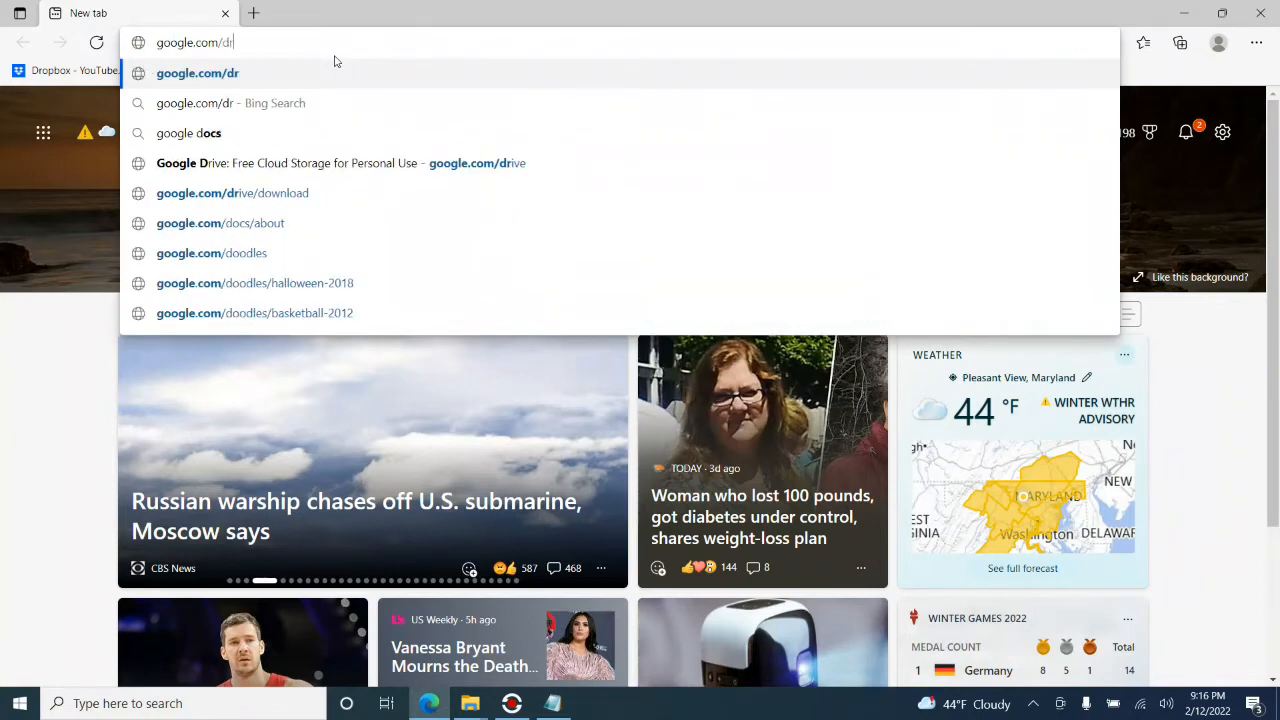
type("ive/")
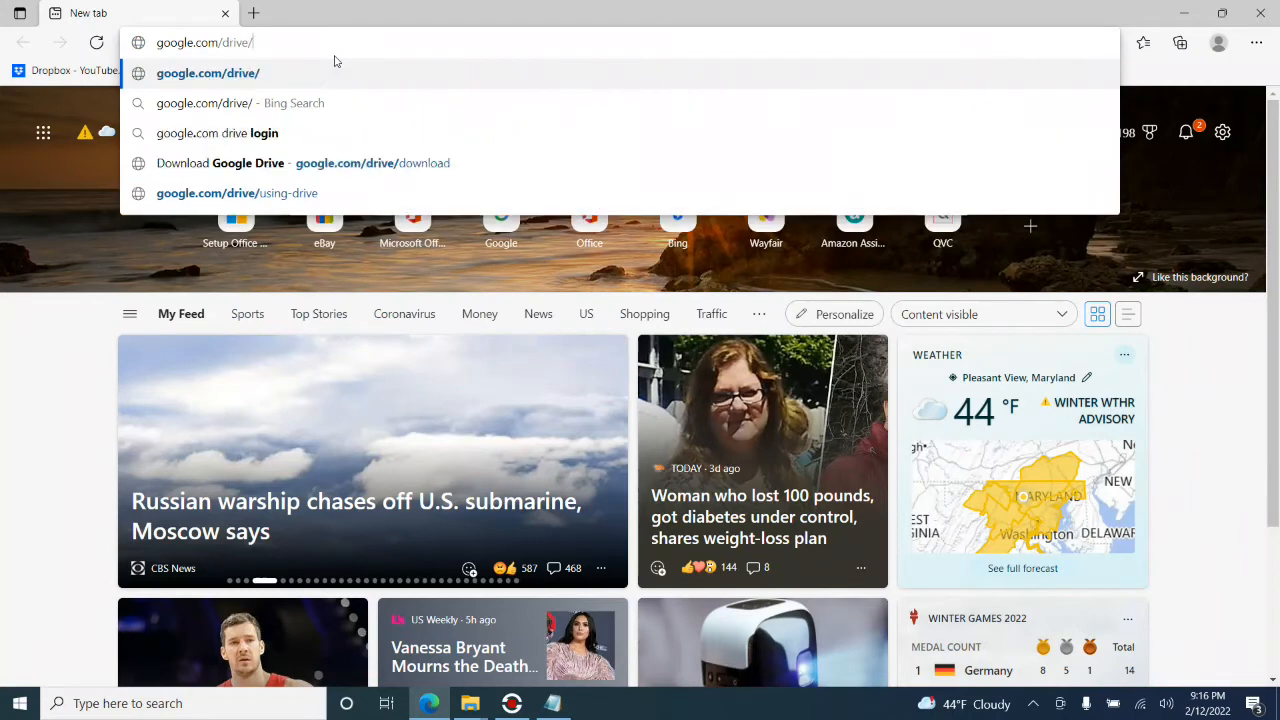
type("download")
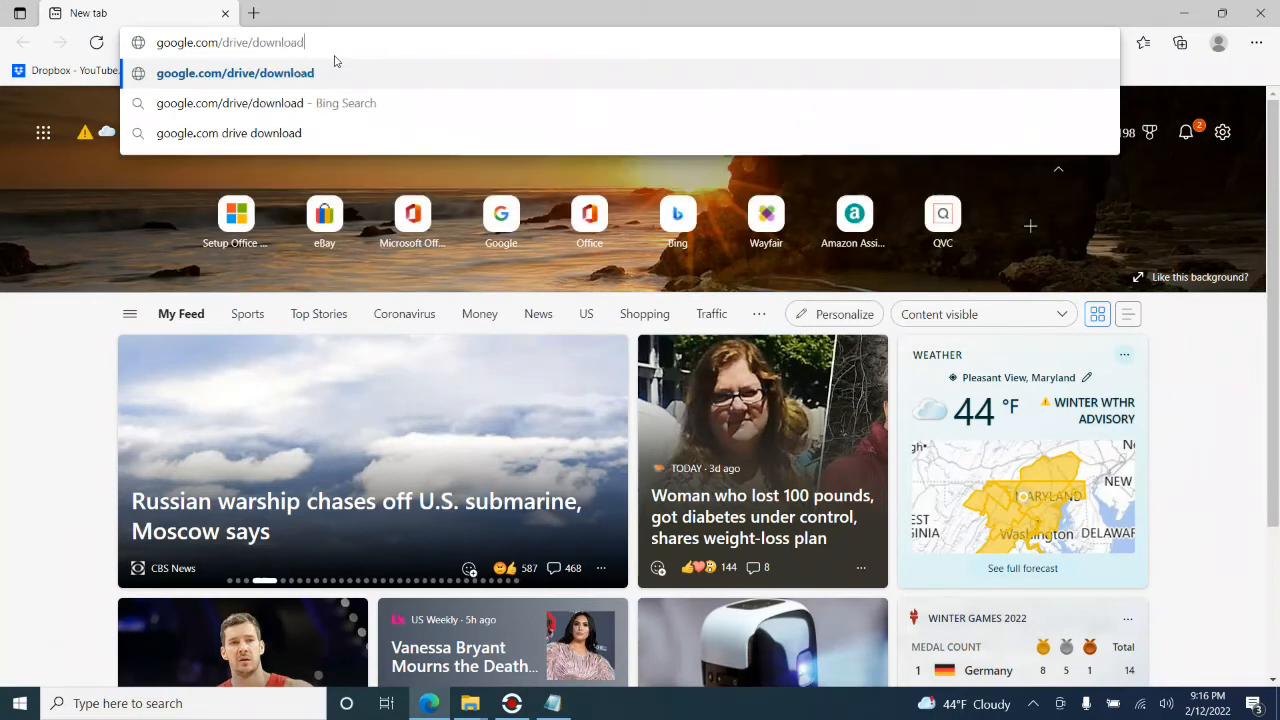
key("Return")
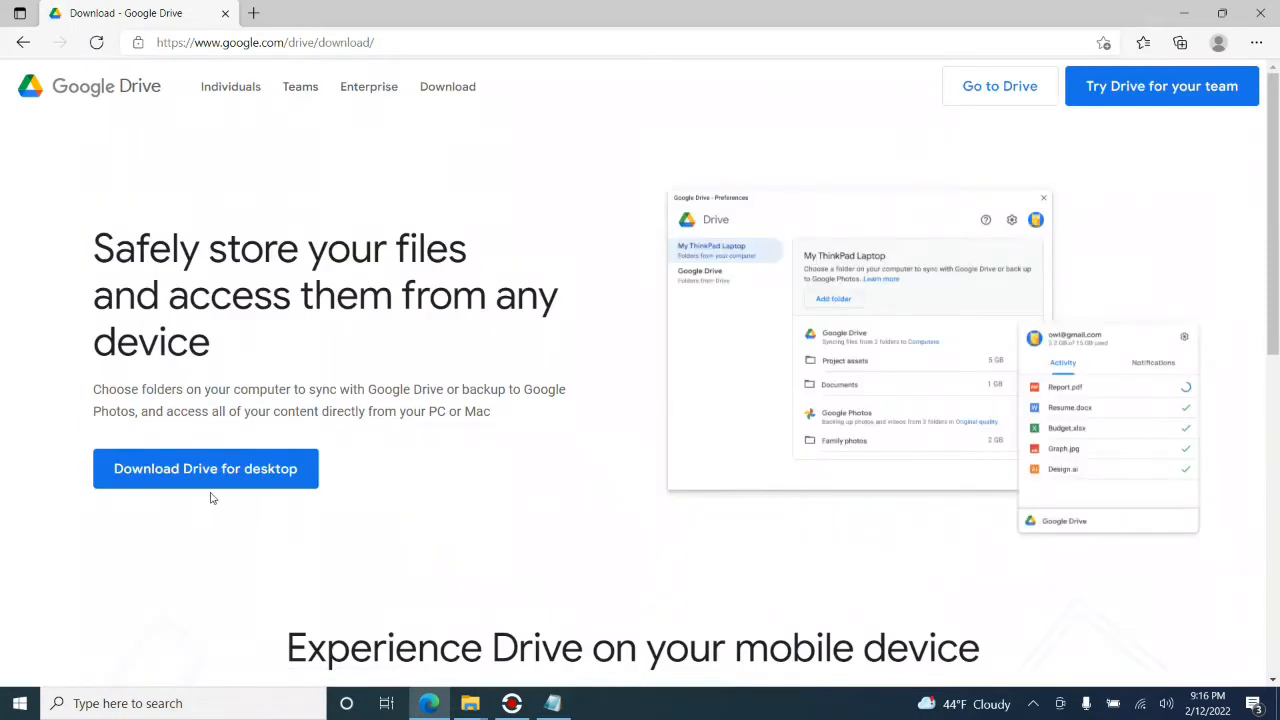
left_click(218, 484)
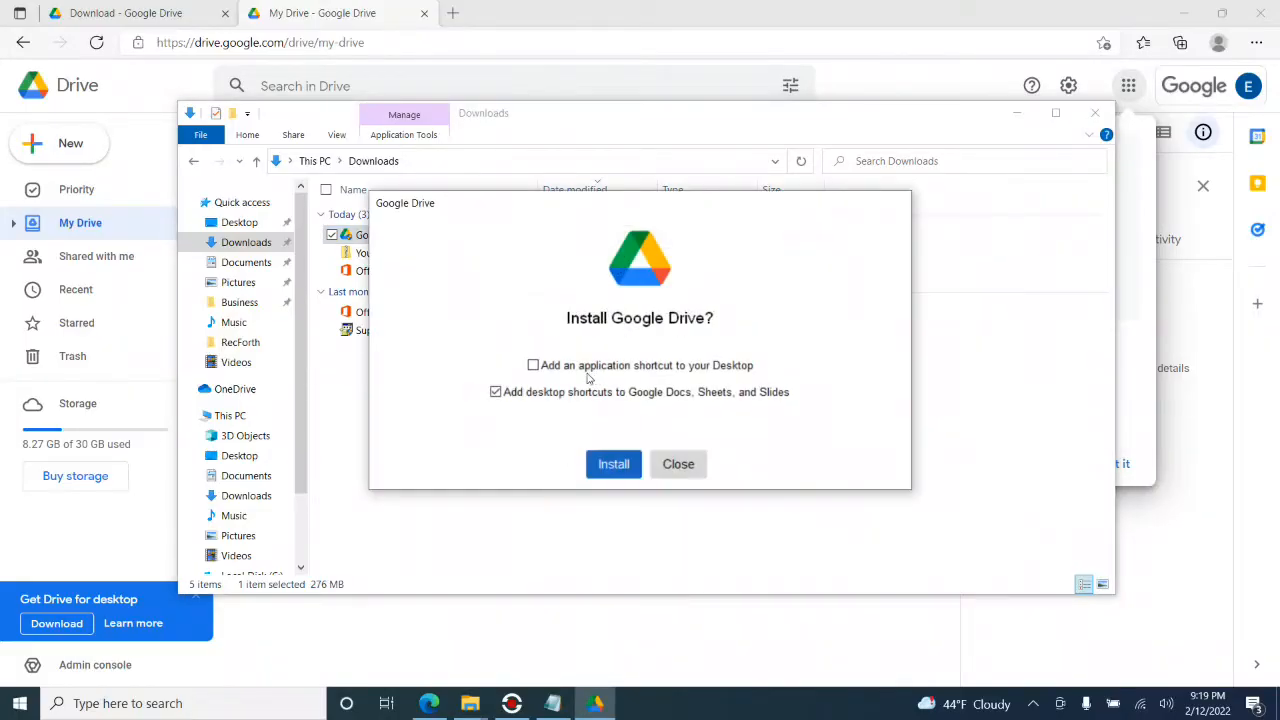
Install Google Drive with the Docs, Sheets and Slides desktop shortcuts turned off.
left_click(496, 392)
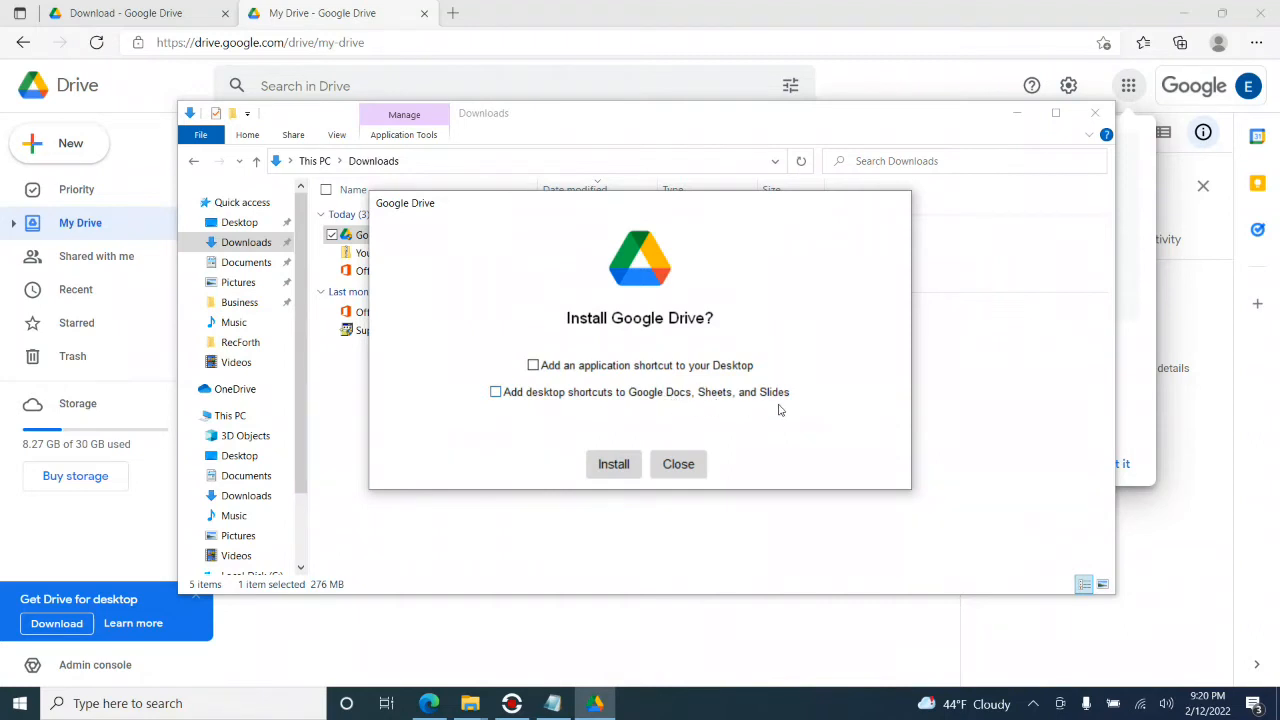
left_click(612, 472)
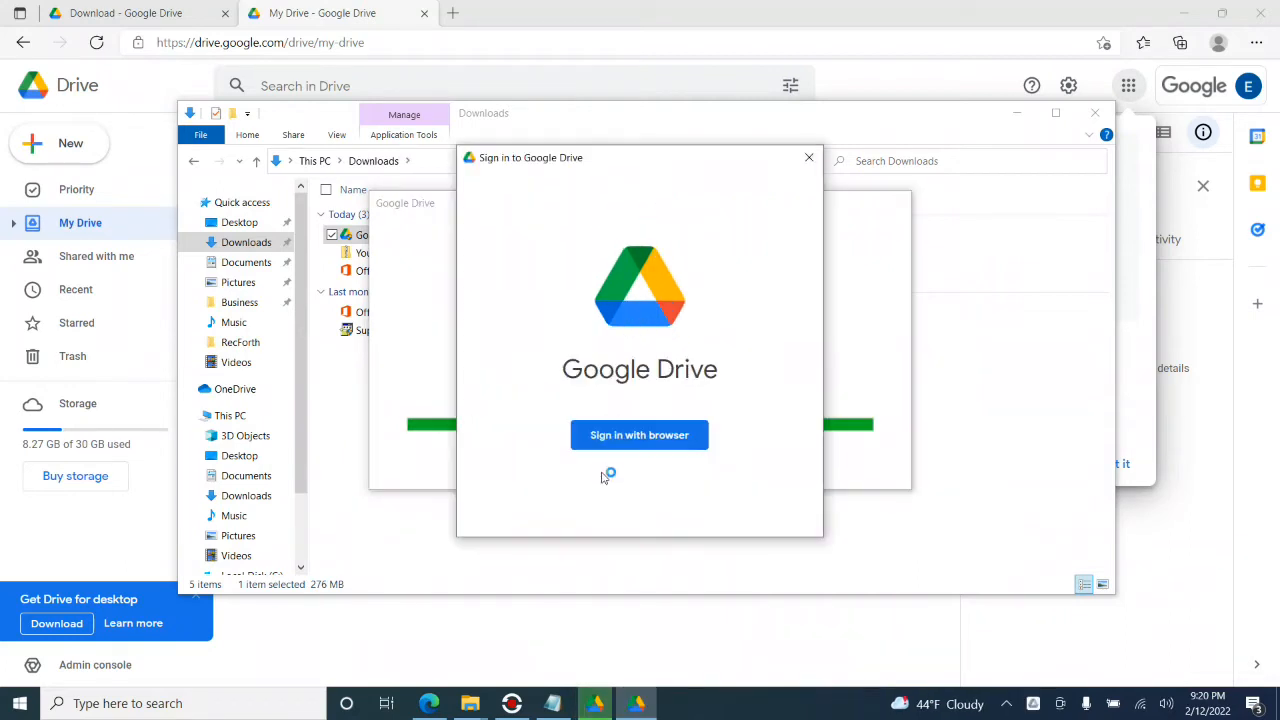
Sign in to Drive for desktop through Chrome using the business Google account.
left_click(637, 442)
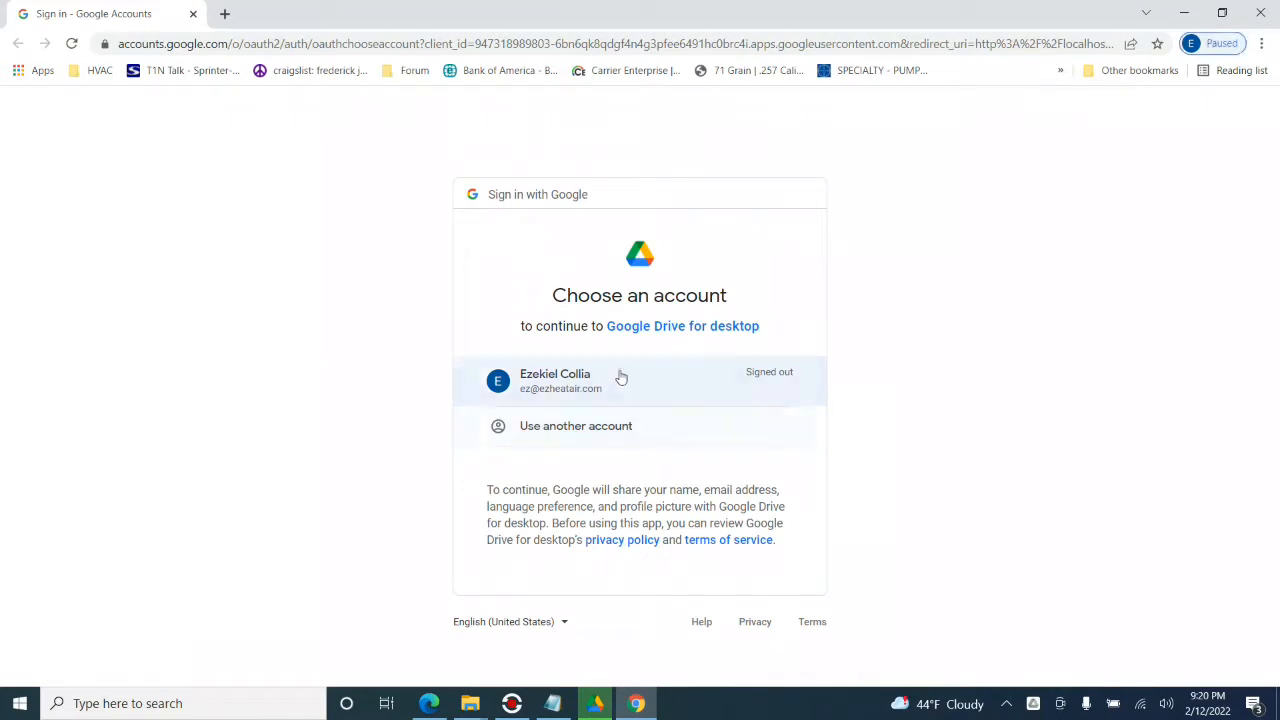
left_click(592, 386)
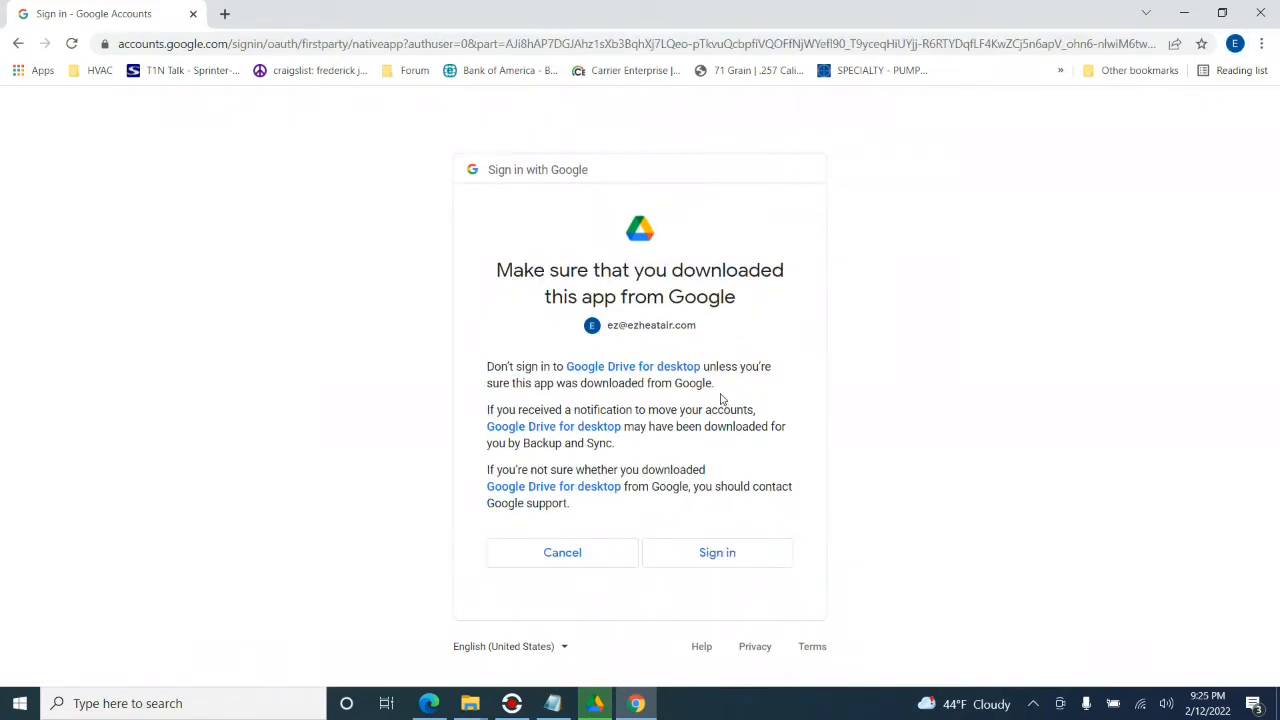
left_click(697, 553)
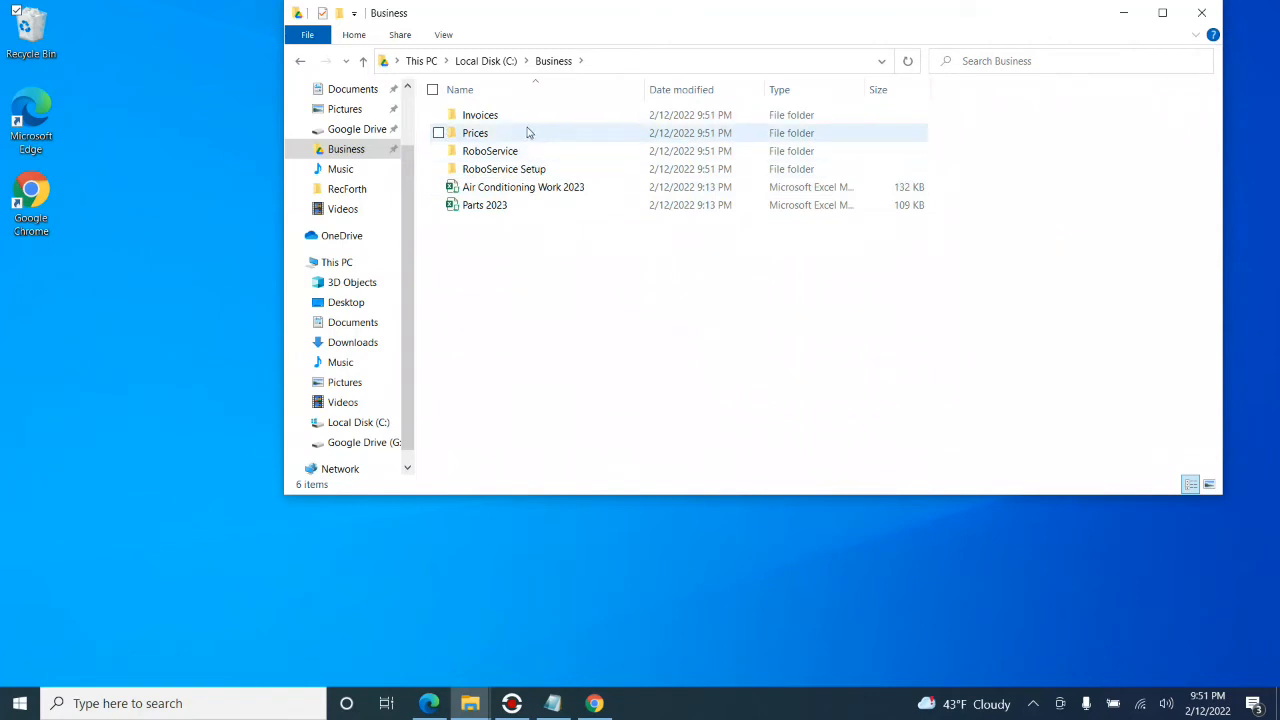
Open Google Drive's Preferences from the tray icon's settings gear.
mouse_move(514, 128)
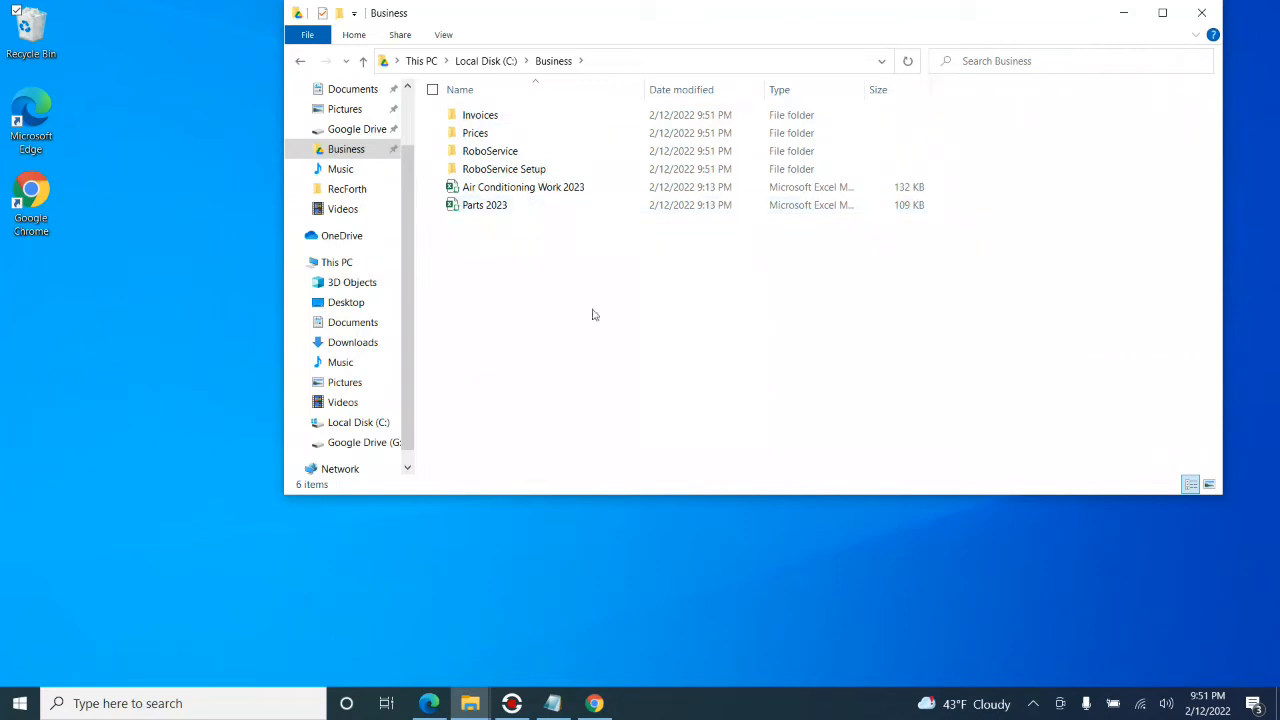
left_click(1034, 703)
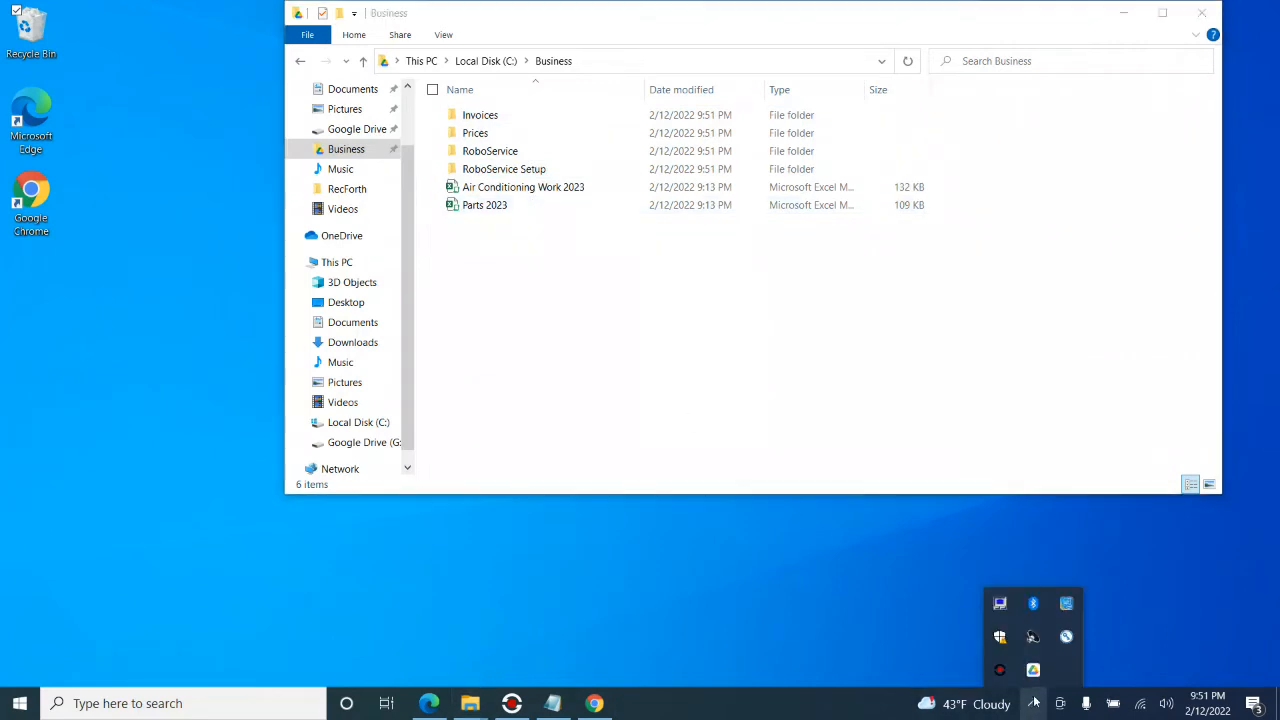
left_click(1034, 670)
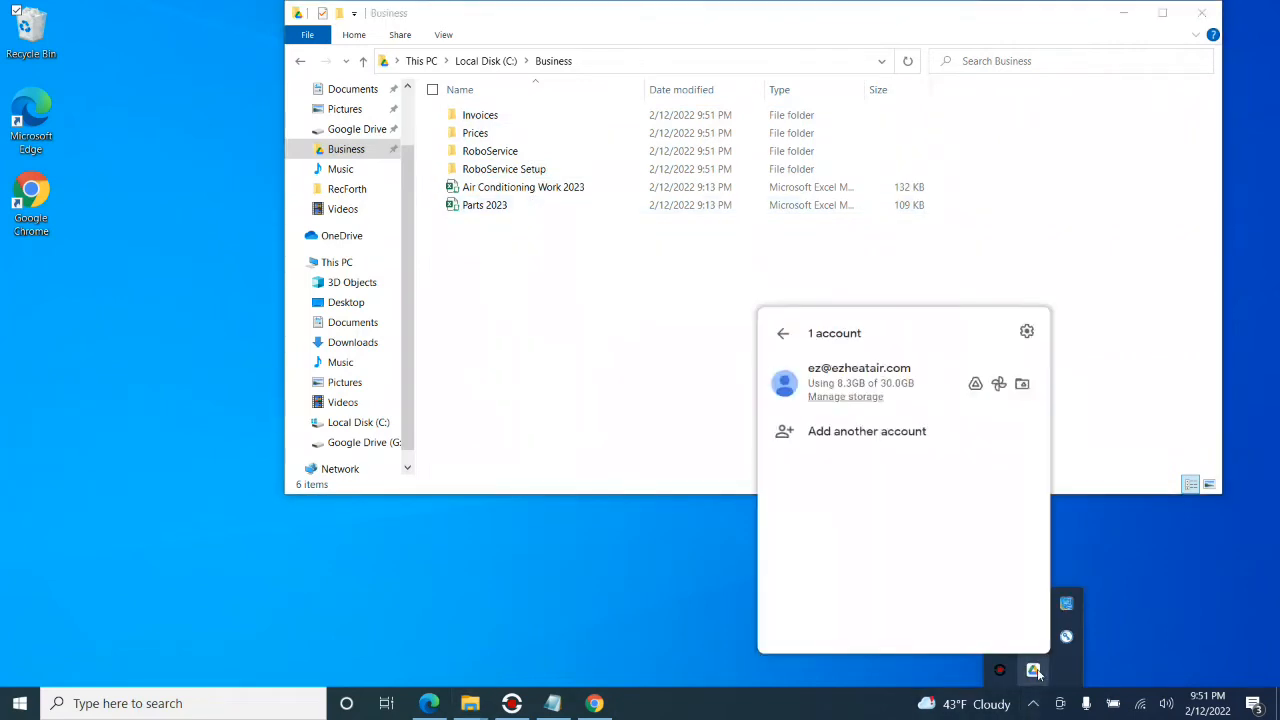
left_click(1027, 331)
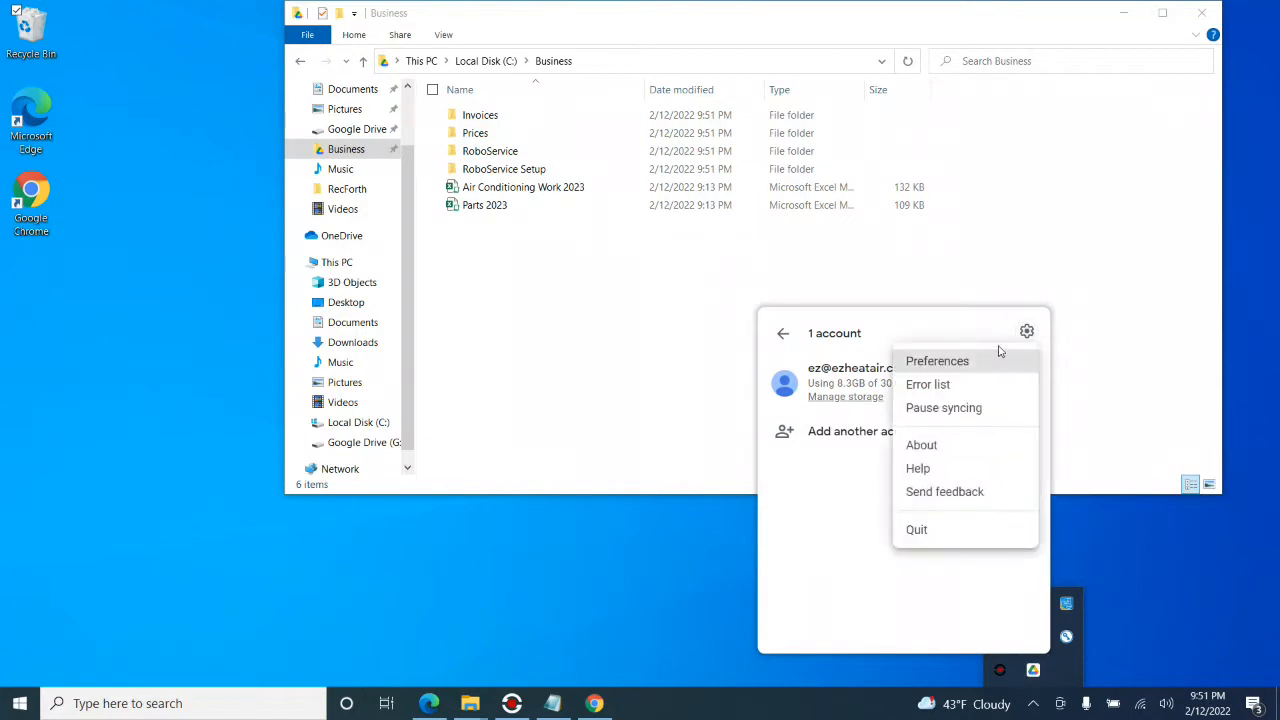
left_click(960, 361)
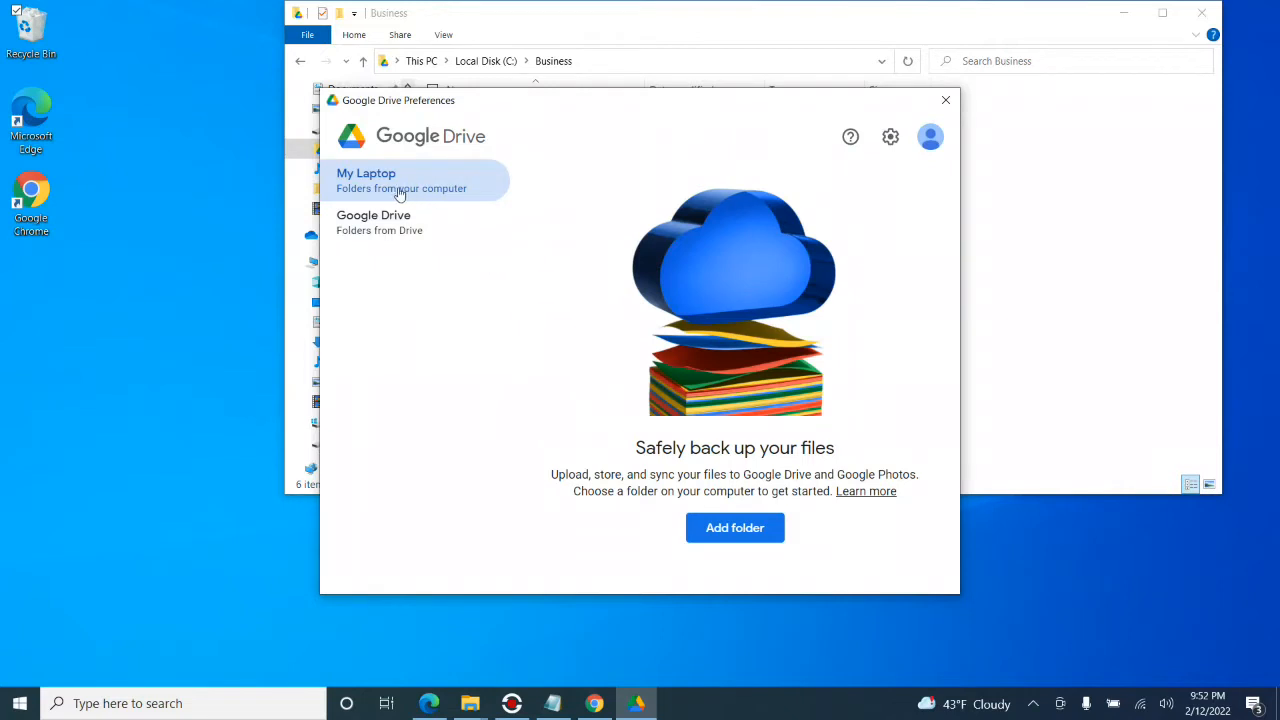
Add the Business folder as a laptop folder to back up and save its sync settings.
left_click(737, 531)
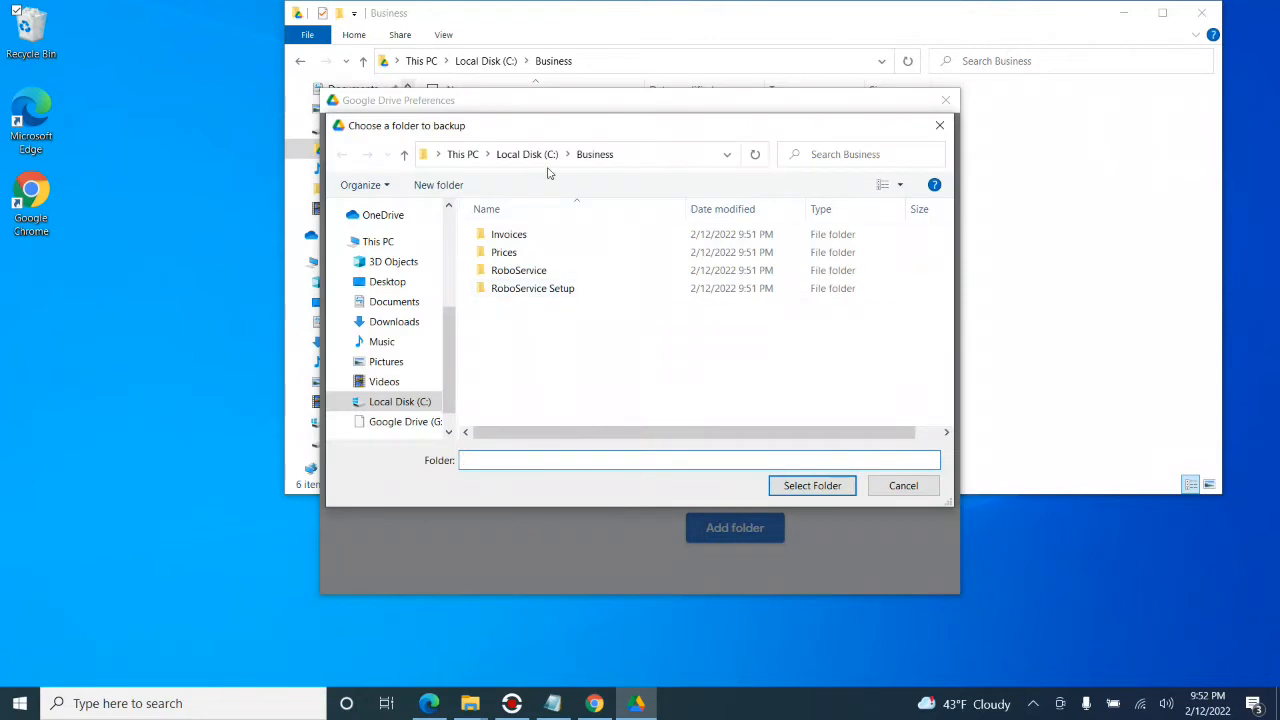
left_click(600, 160)
left_click(818, 486)
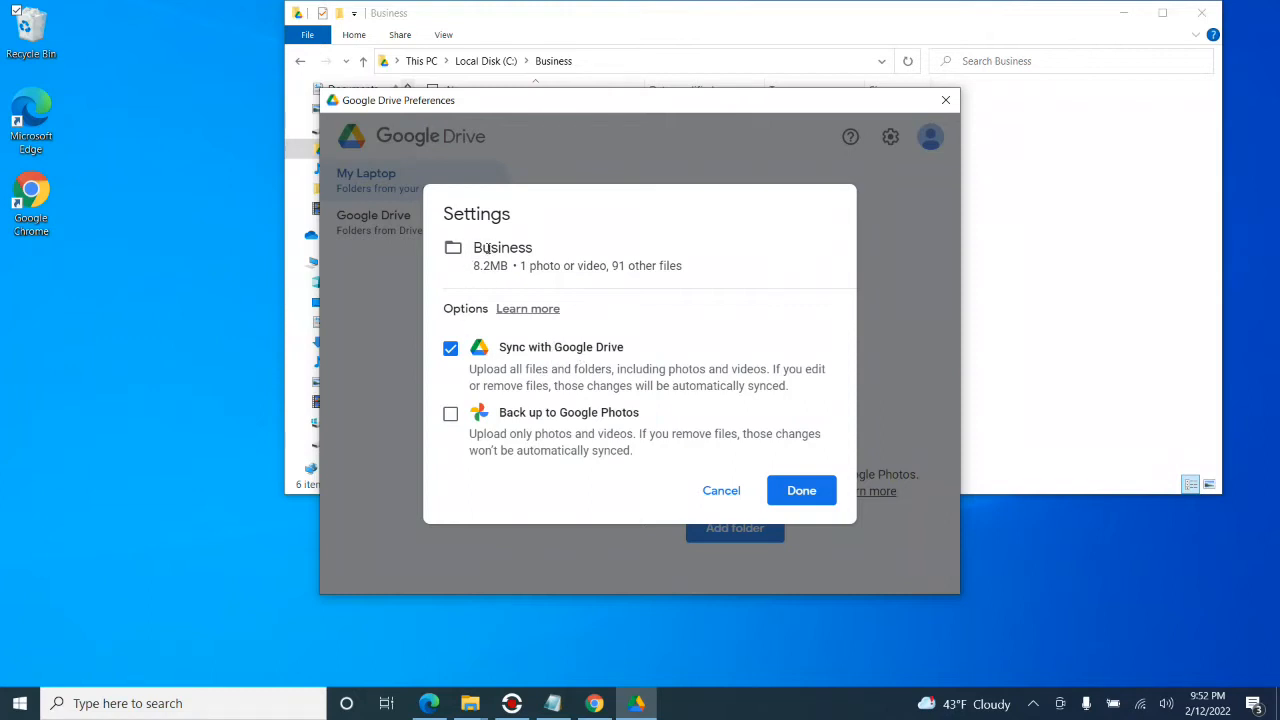
left_click(814, 491)
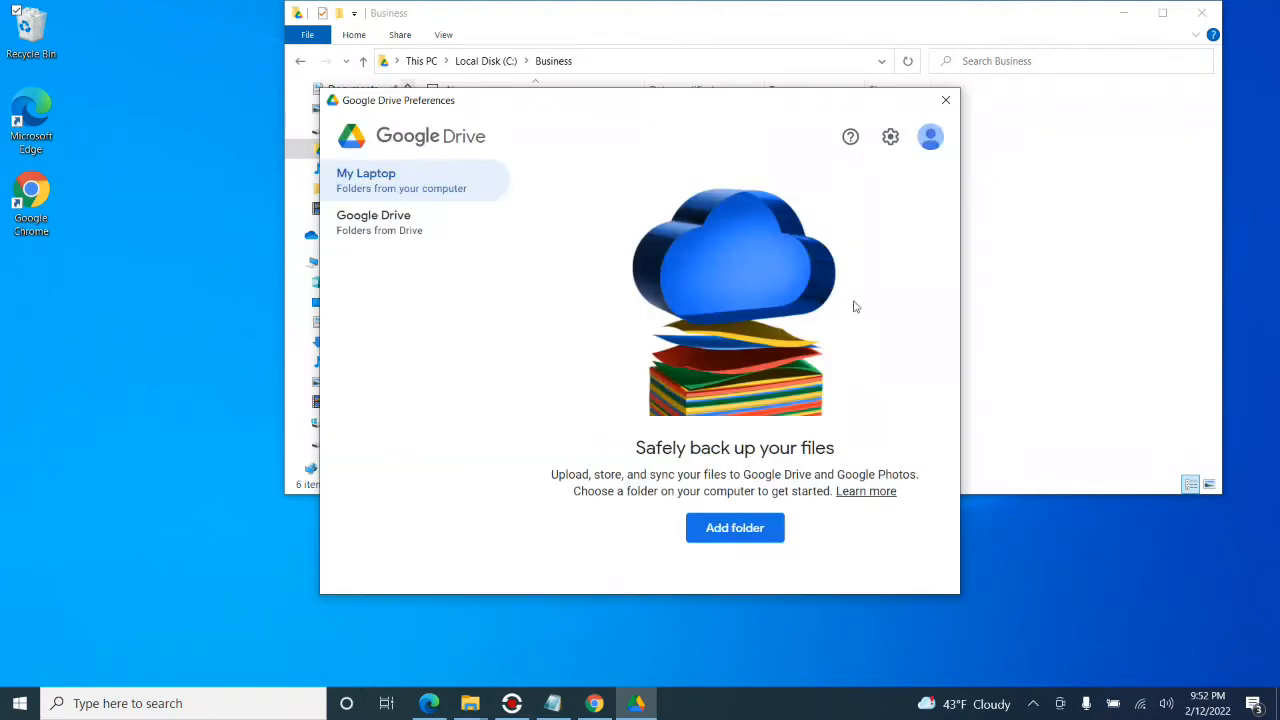
Close Drive Preferences and briefly check the tray Drive account panel.
left_click(946, 101)
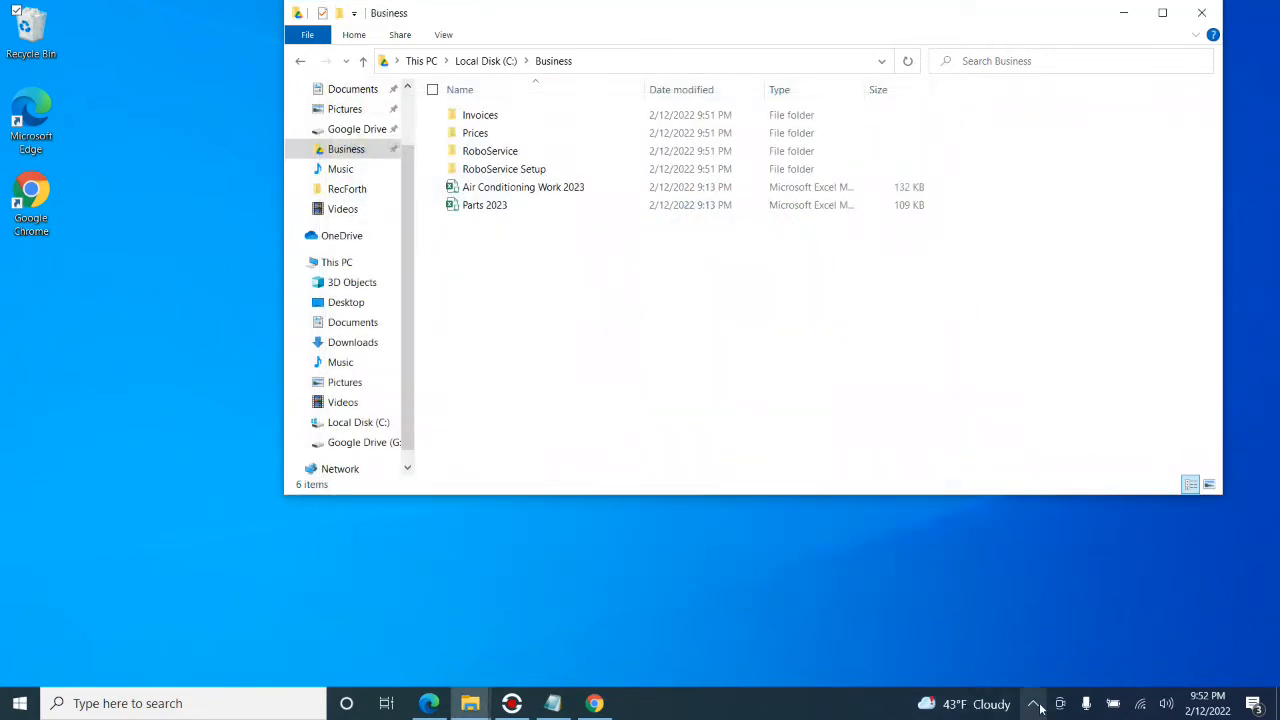
left_click(1034, 705)
left_click(1034, 670)
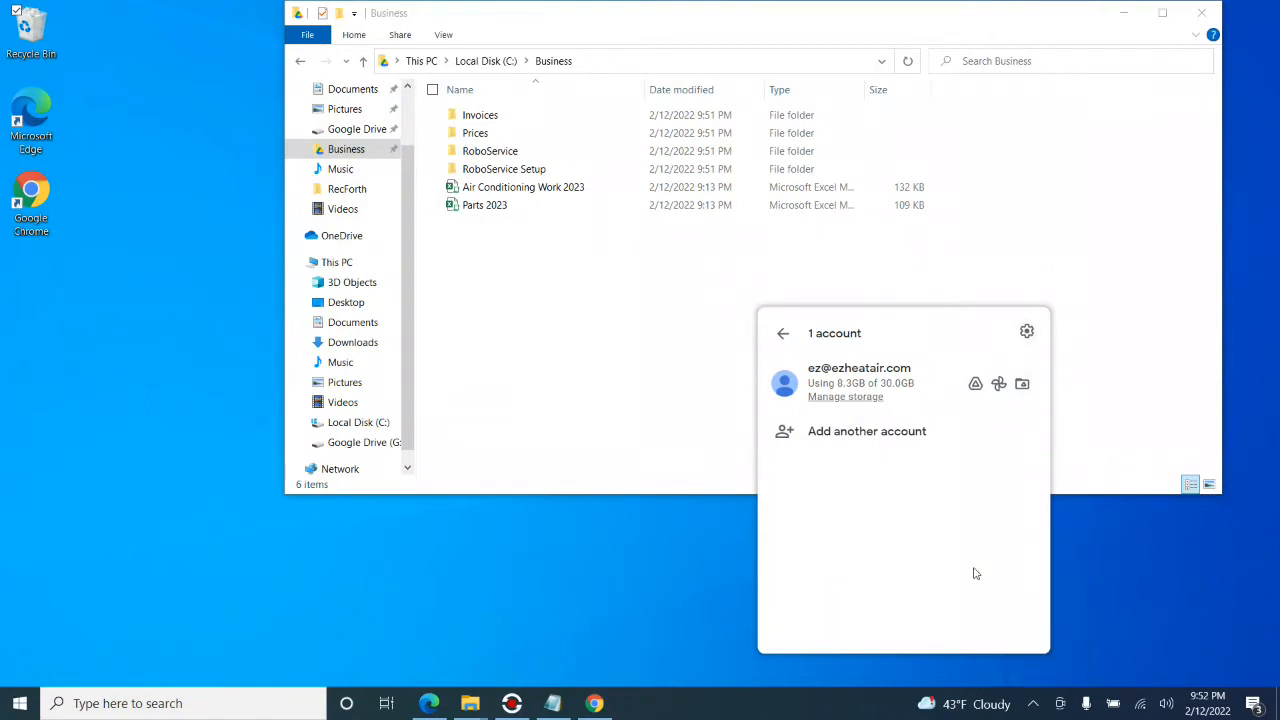
left_click(1033, 703)
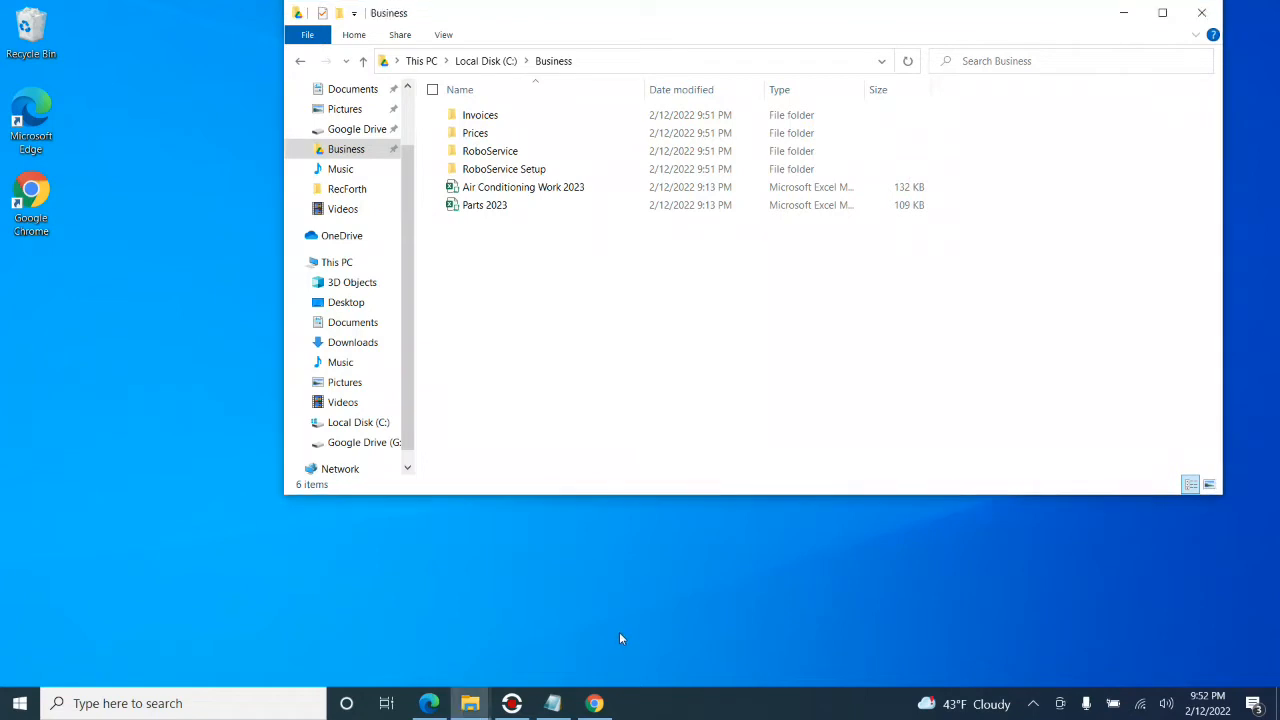
Open Google Drive in Chrome from the Google apps launcher.
left_click(595, 703)
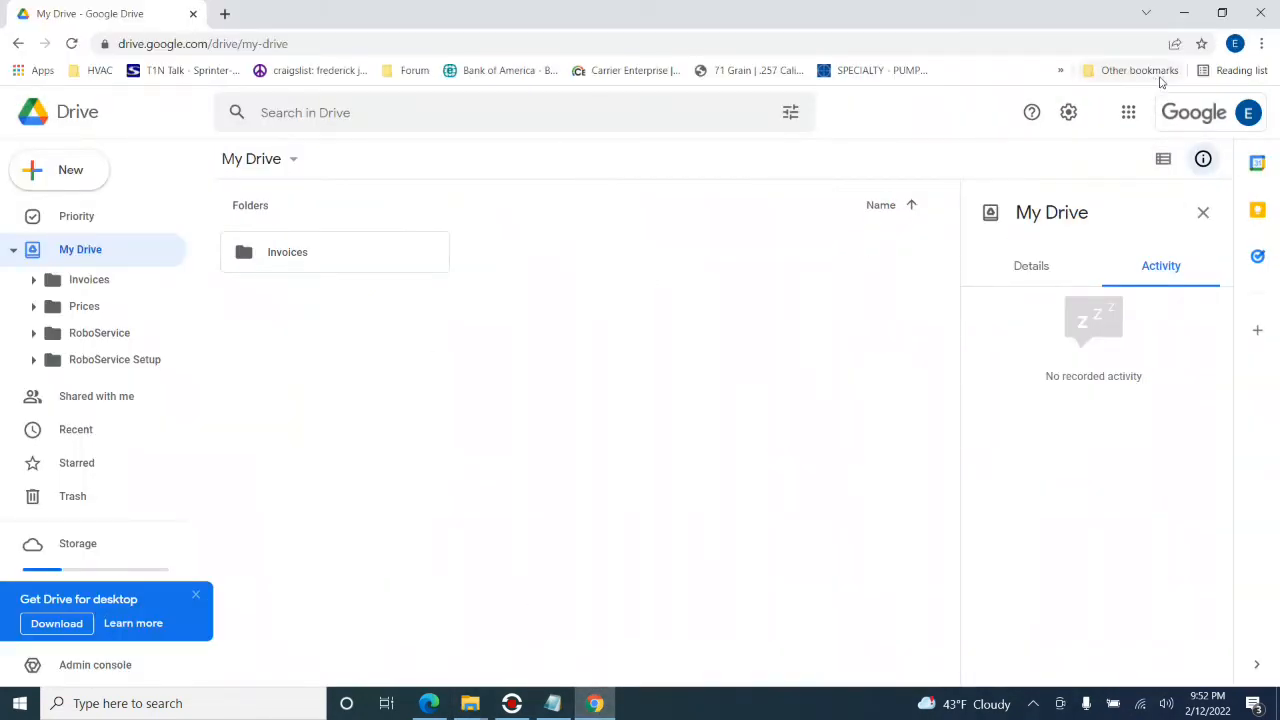
left_click(1248, 112)
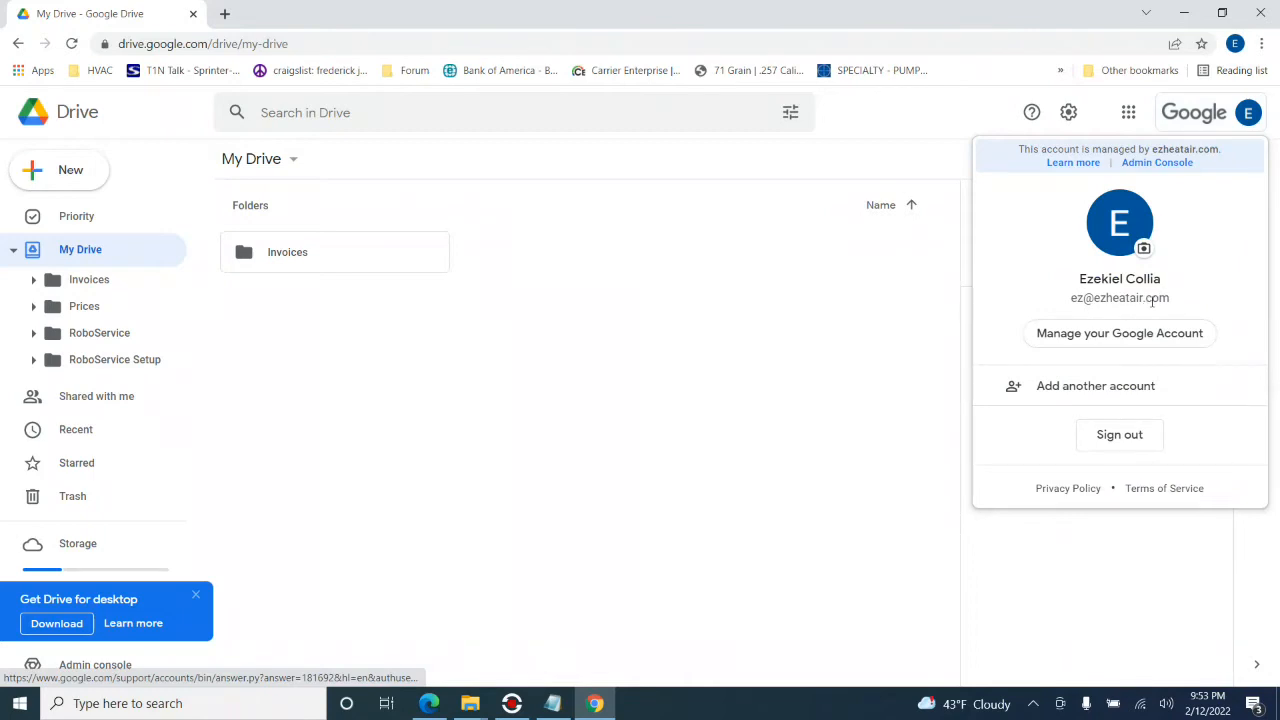
left_click(1131, 118)
left_click(1233, 184)
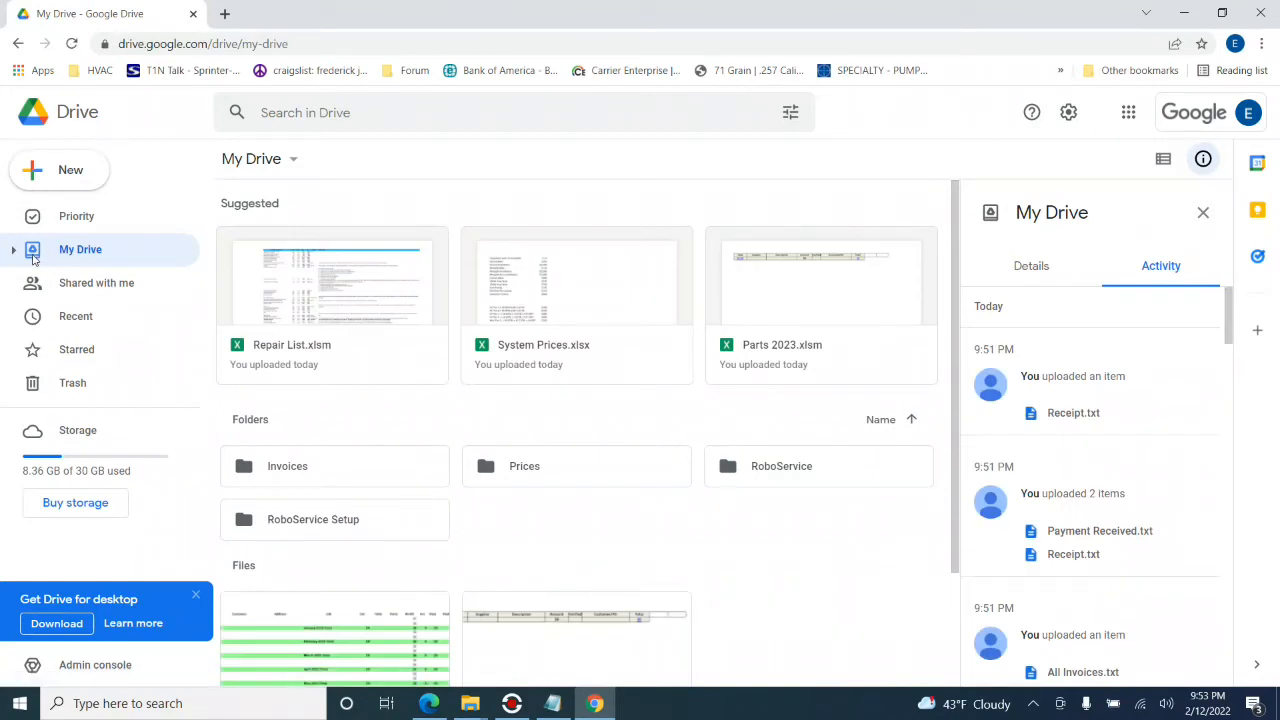
Browse the synced Invoices, Prices, RoboService and RoboService Setup folders, returning to My Drive.
left_click(15, 253)
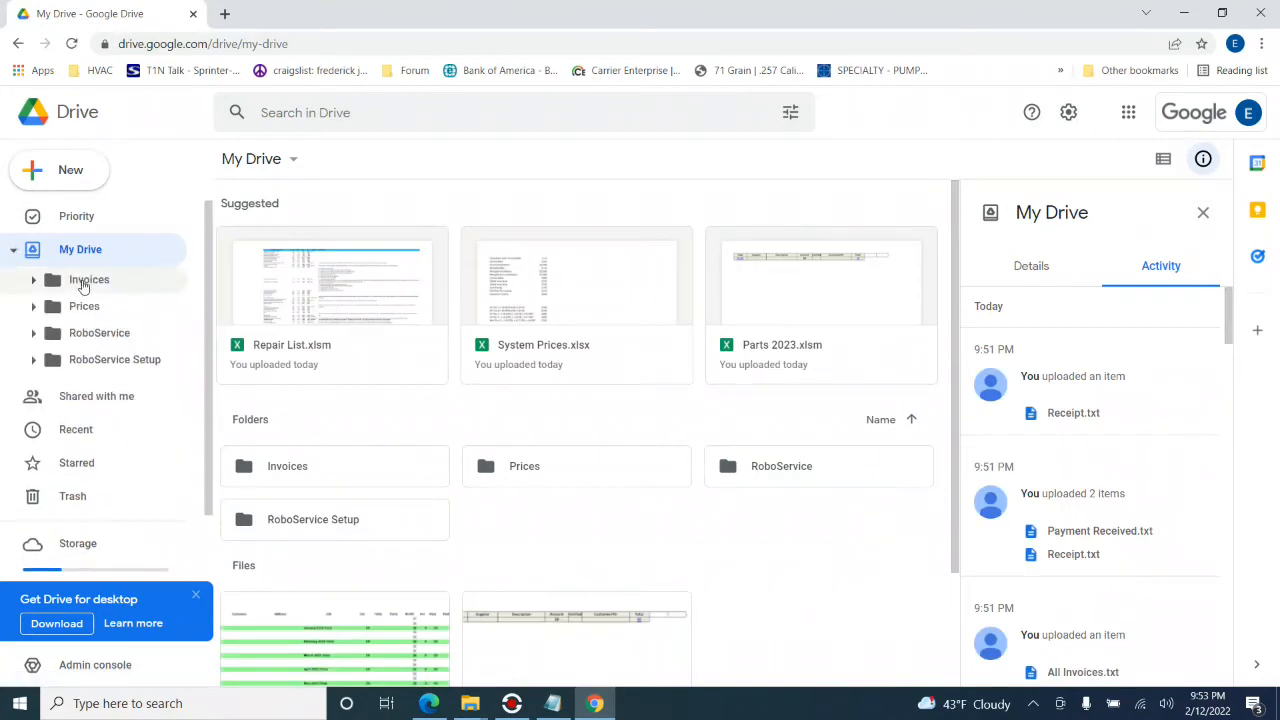
left_click(86, 283)
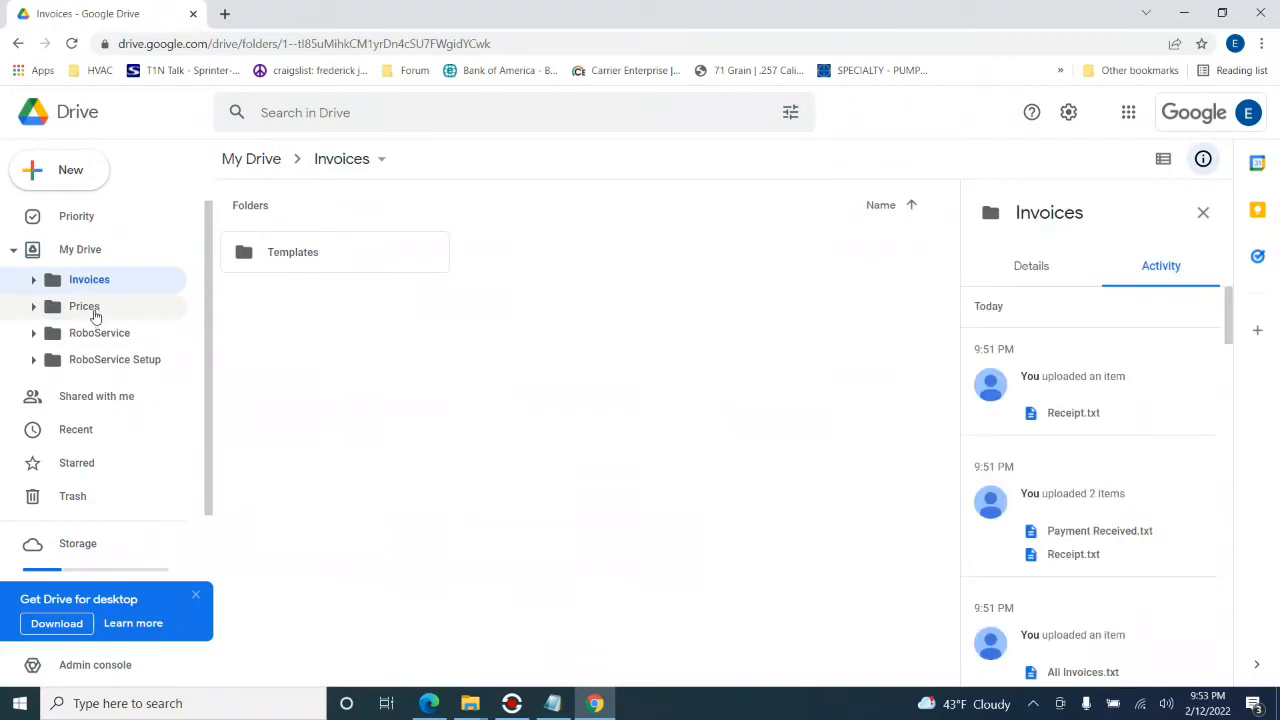
left_click(98, 314)
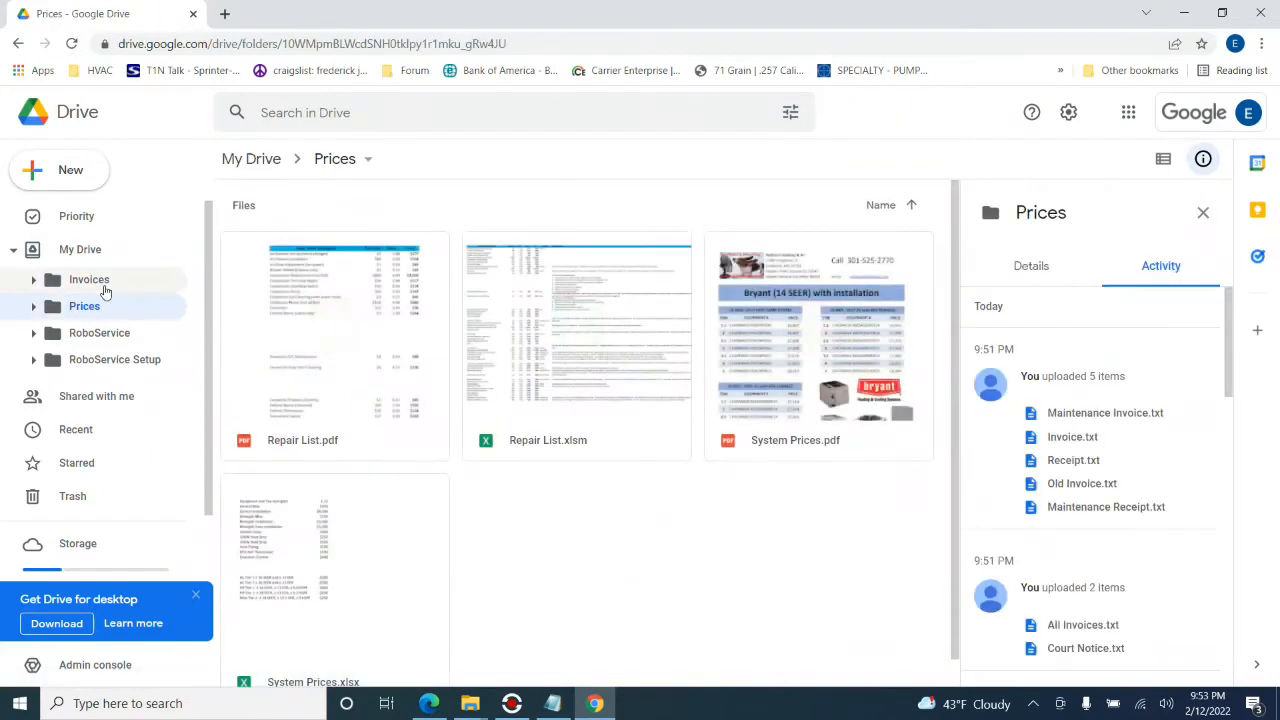
left_click(108, 286)
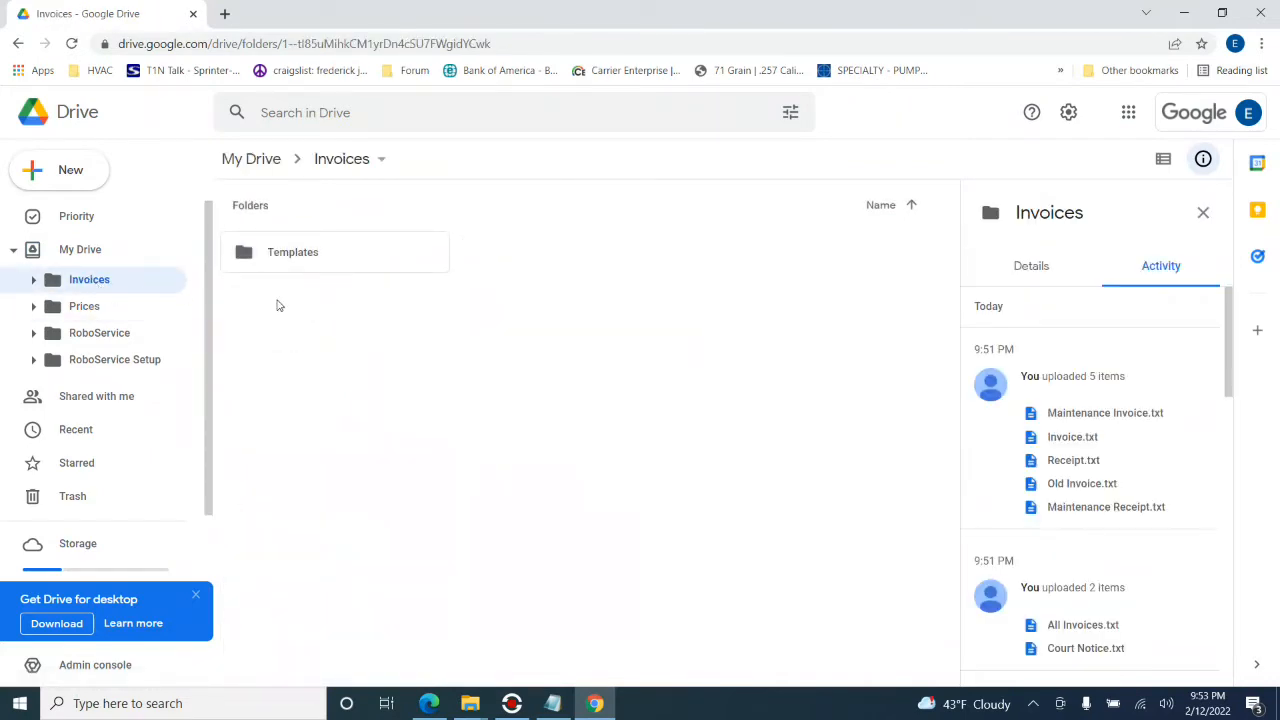
left_click(89, 312)
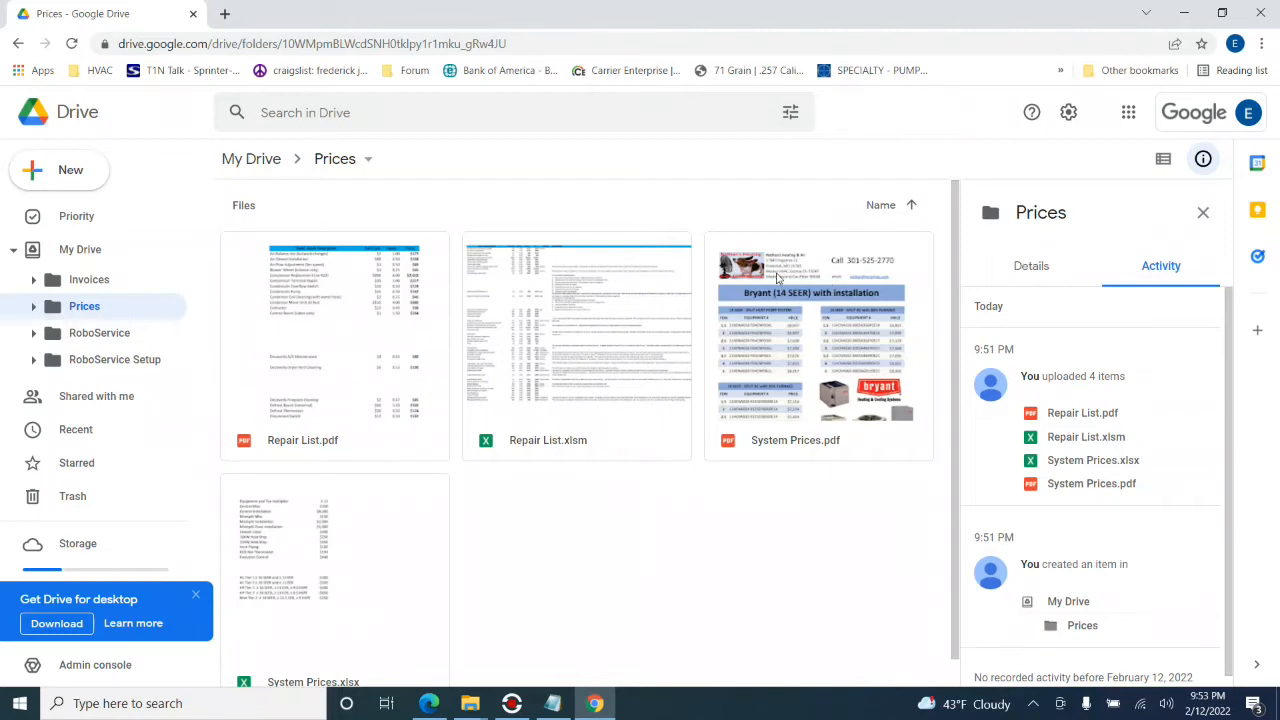
left_click(86, 335)
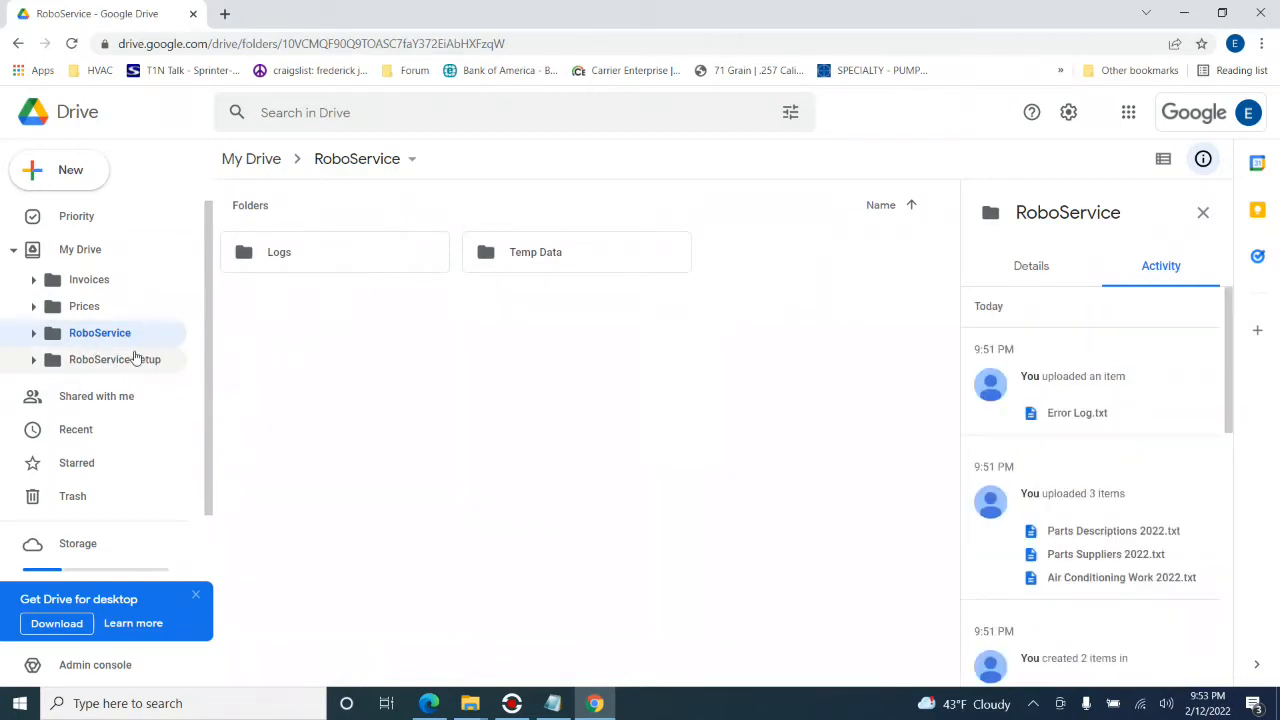
left_click(134, 360)
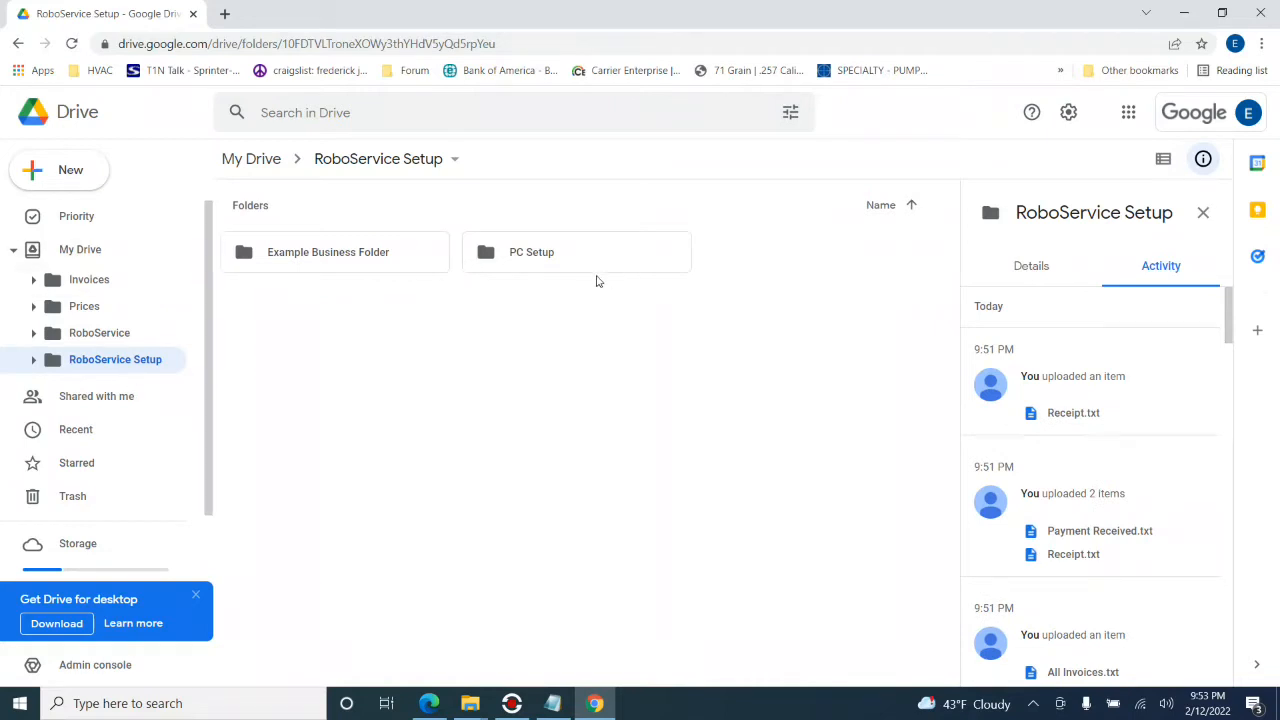
left_click(85, 259)
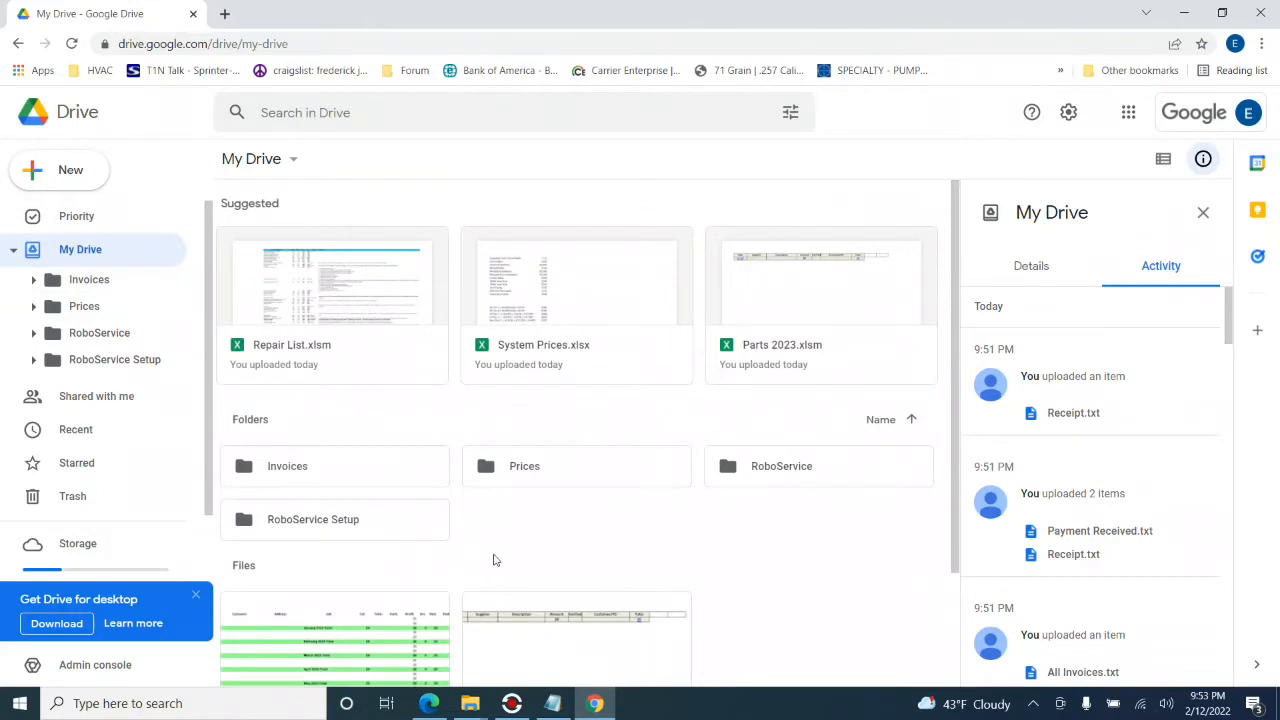
left_click(470, 703)
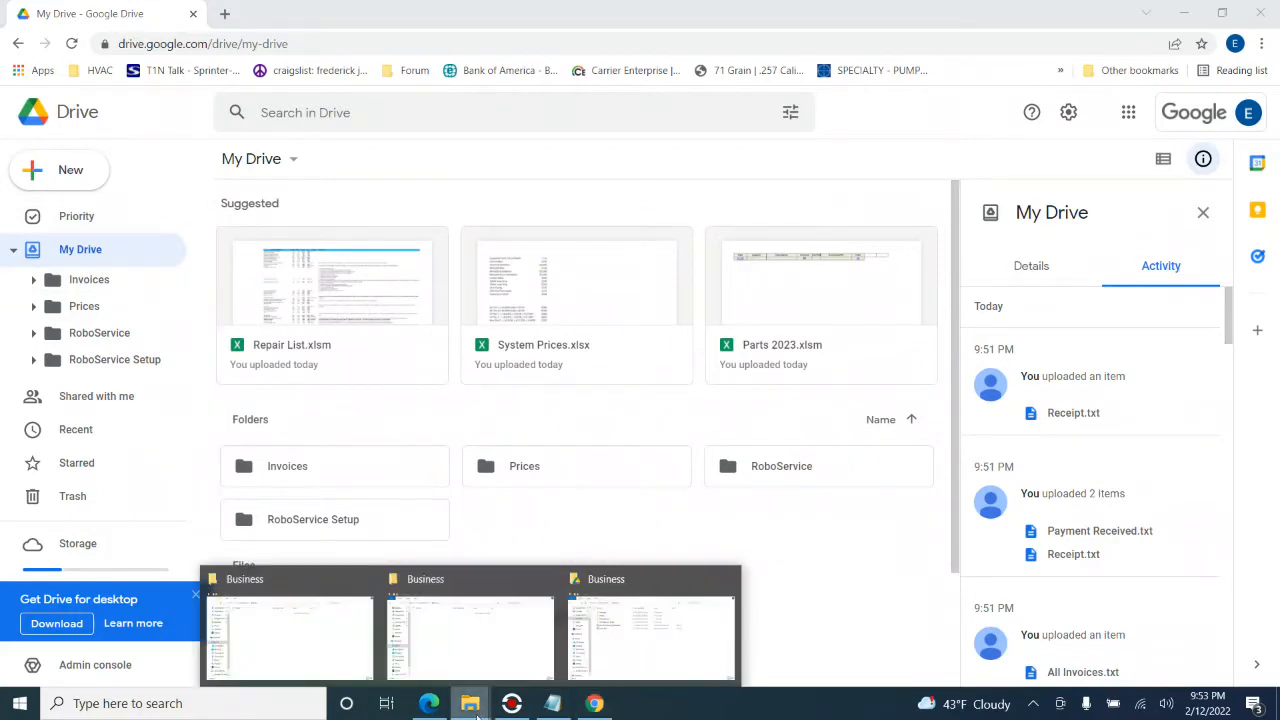
Search 'ex' from the Start menu and launch Excel to its Home screen.
left_click(548, 622)
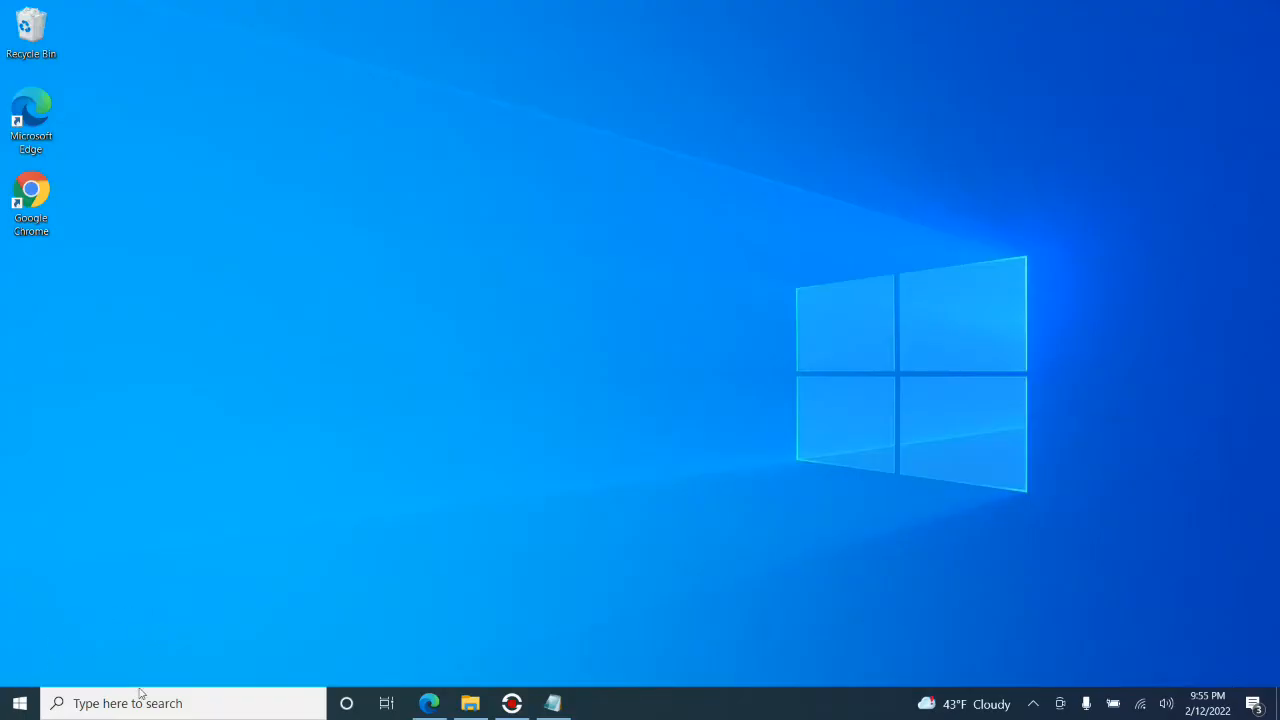
left_click(19, 703)
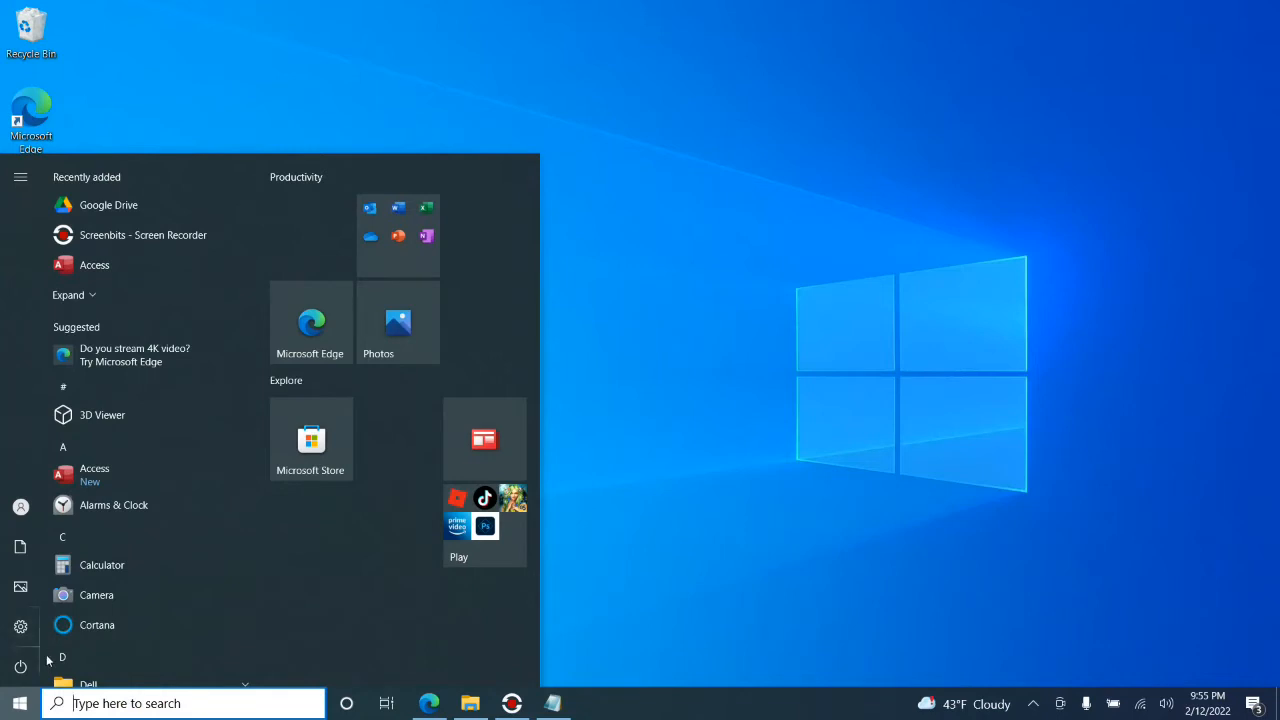
type("ex")
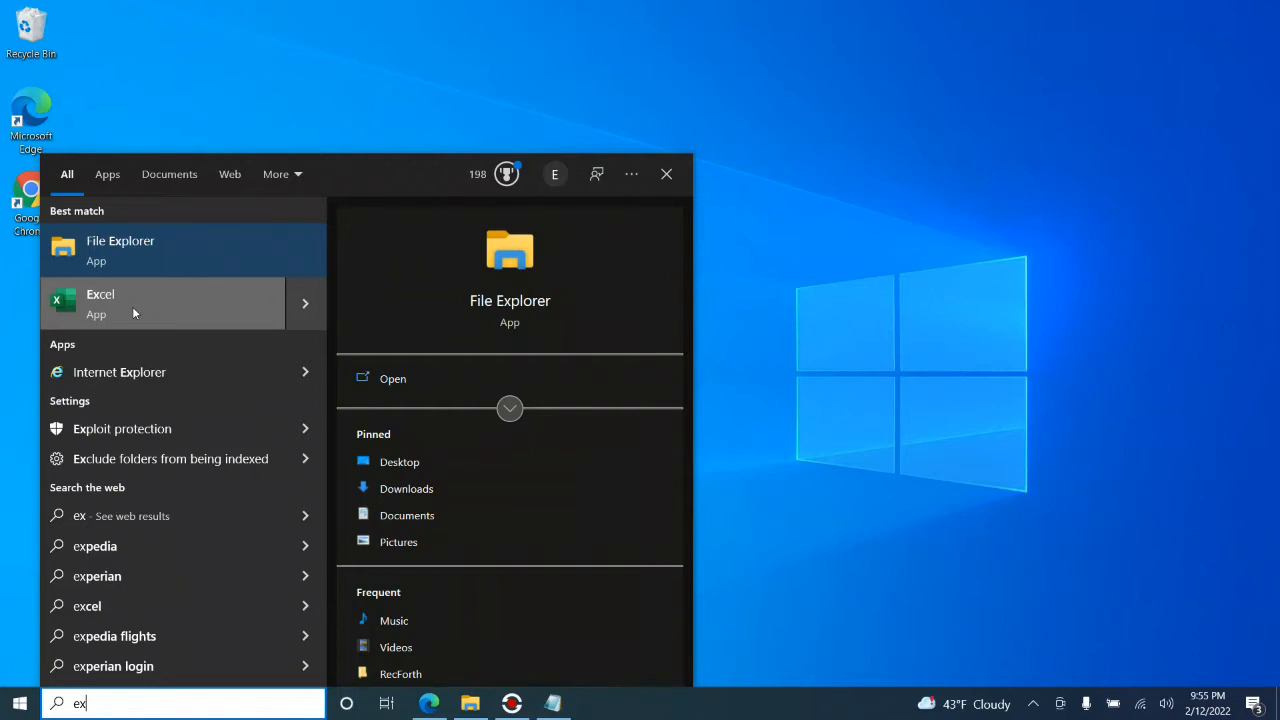
left_click(137, 299)
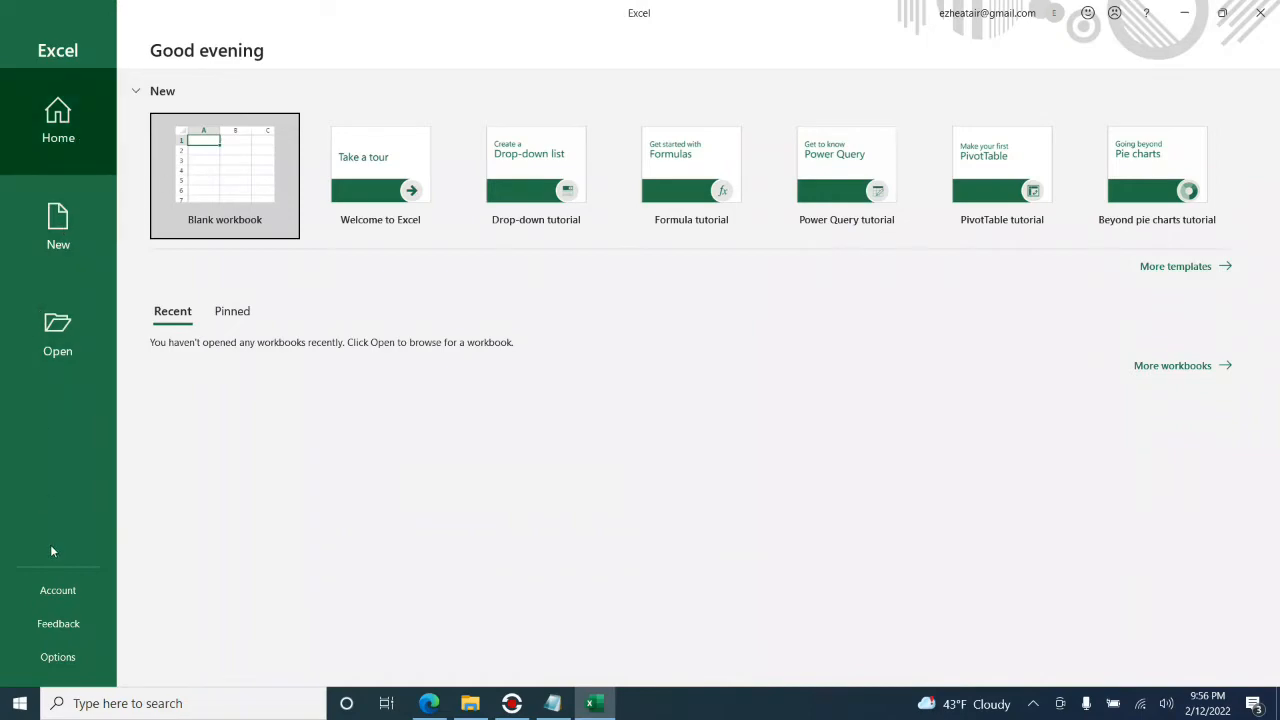
Start a blank workbook, then set Excel macros to Enable all with trusted VBA project access.
left_click(233, 188)
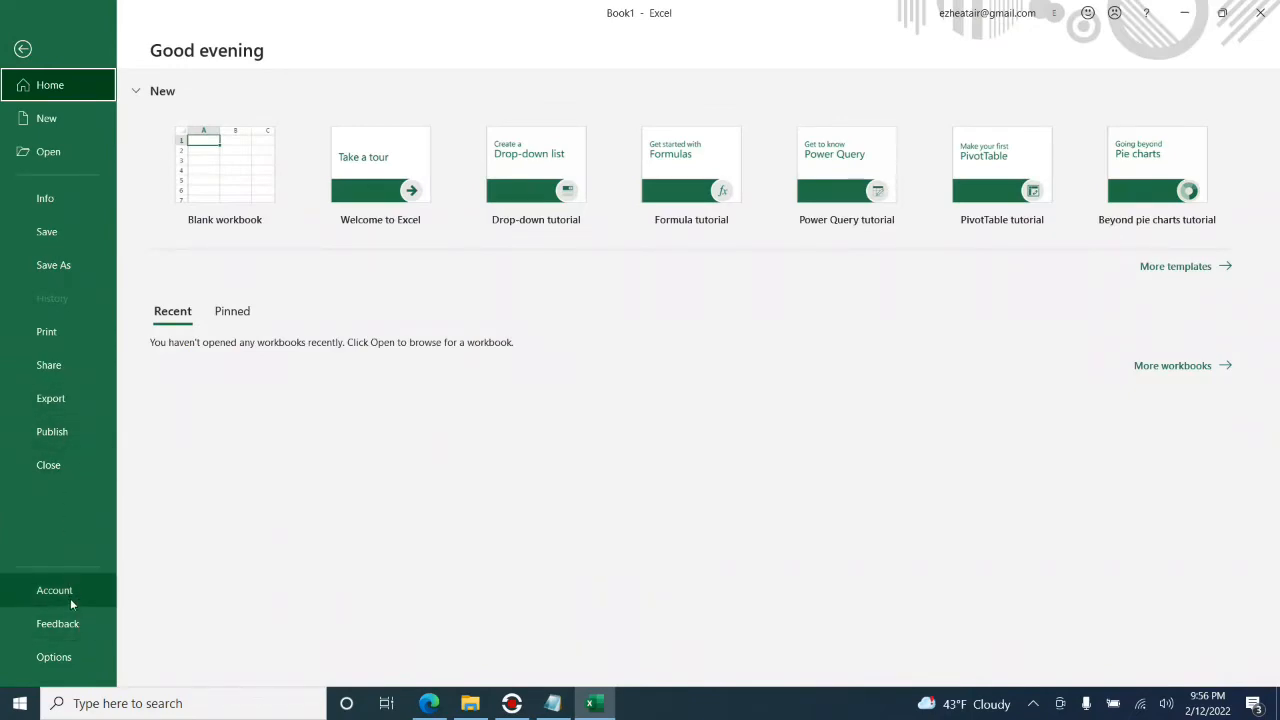
left_click(54, 657)
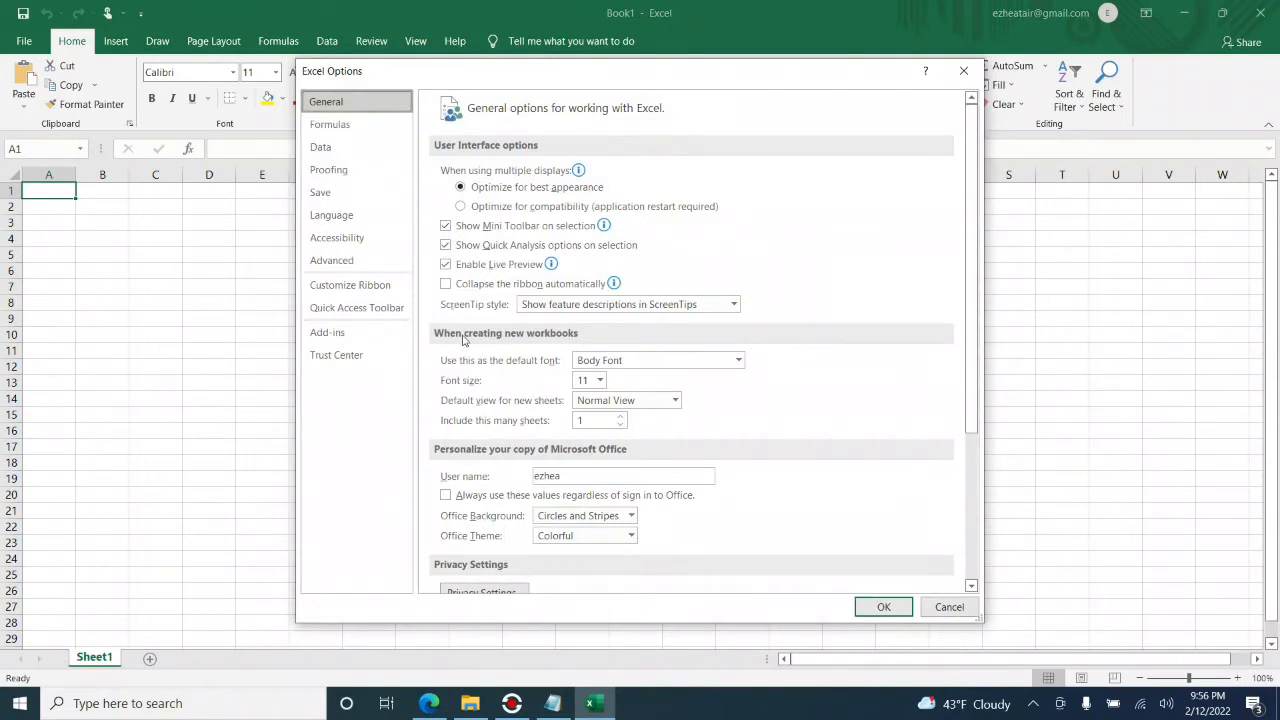
left_click(350, 357)
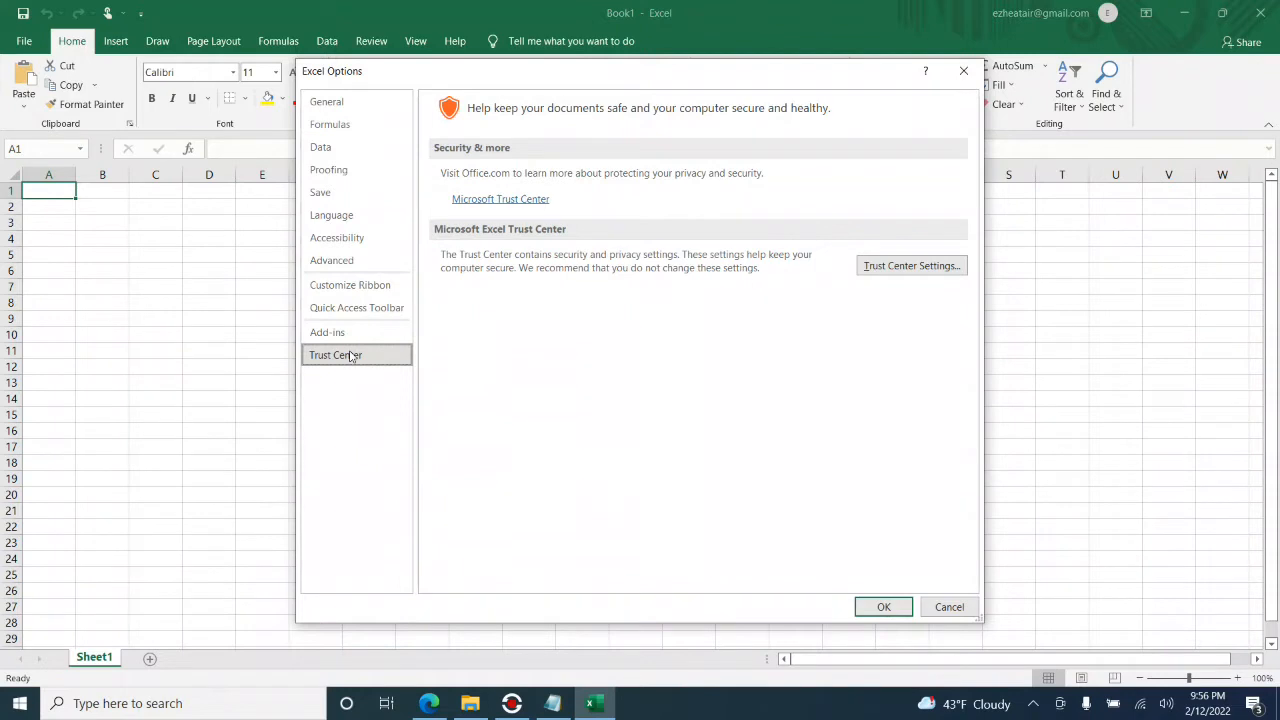
left_click(926, 271)
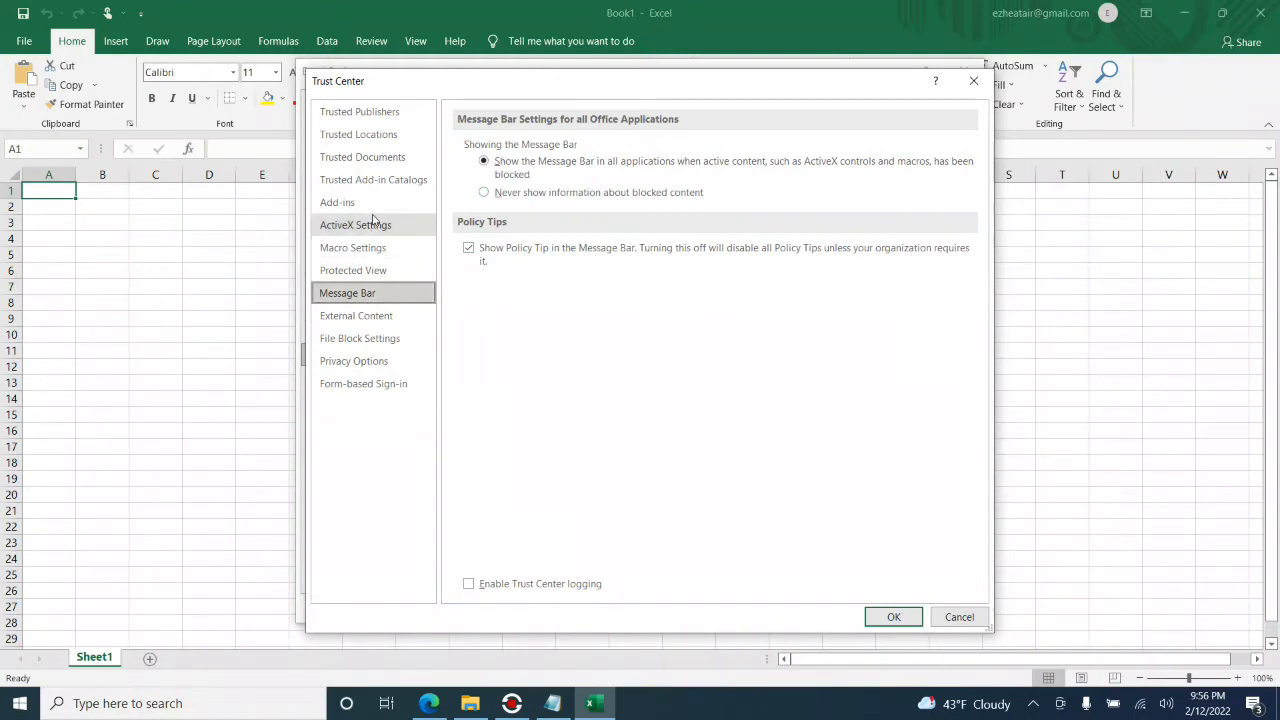
left_click(375, 249)
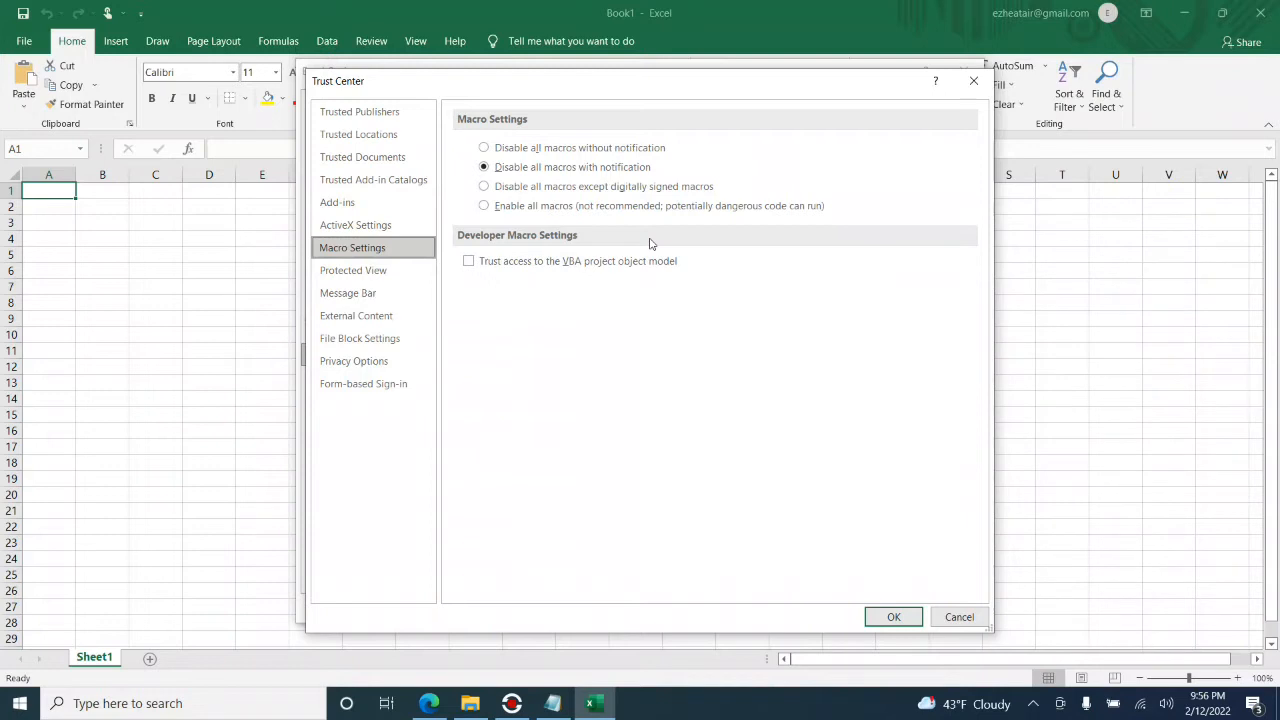
left_click(484, 206)
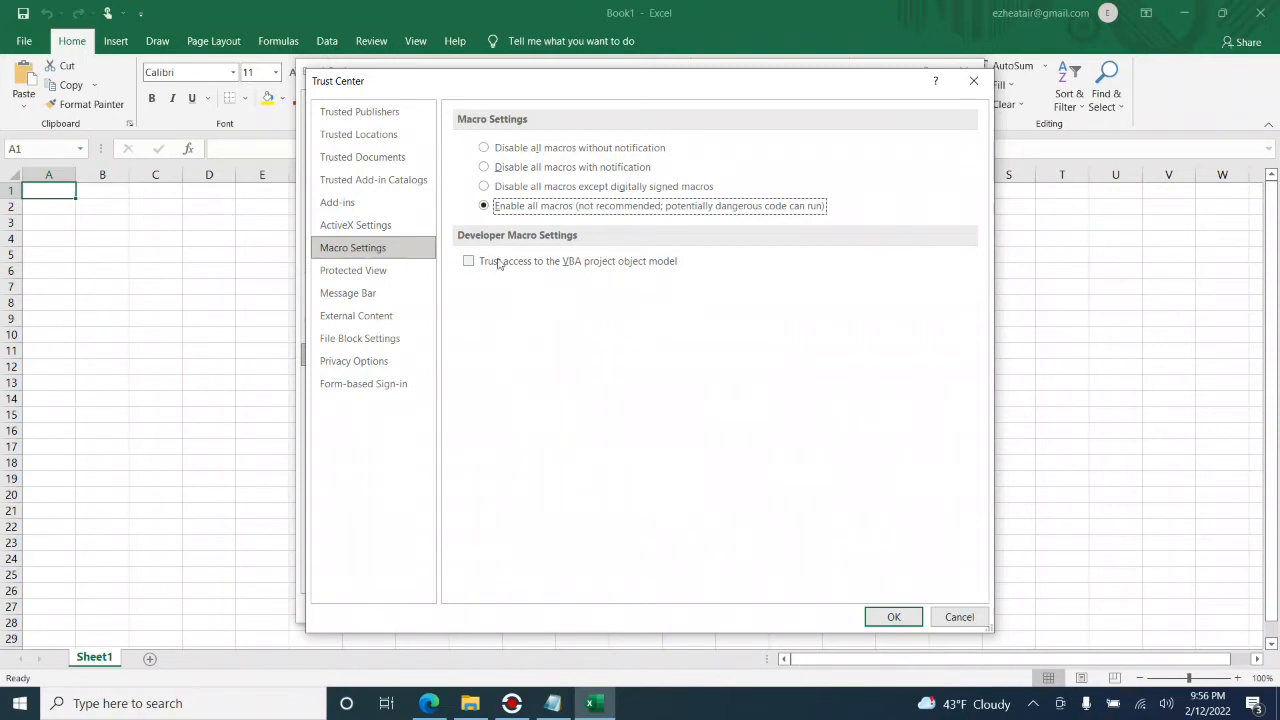
left_click(468, 262)
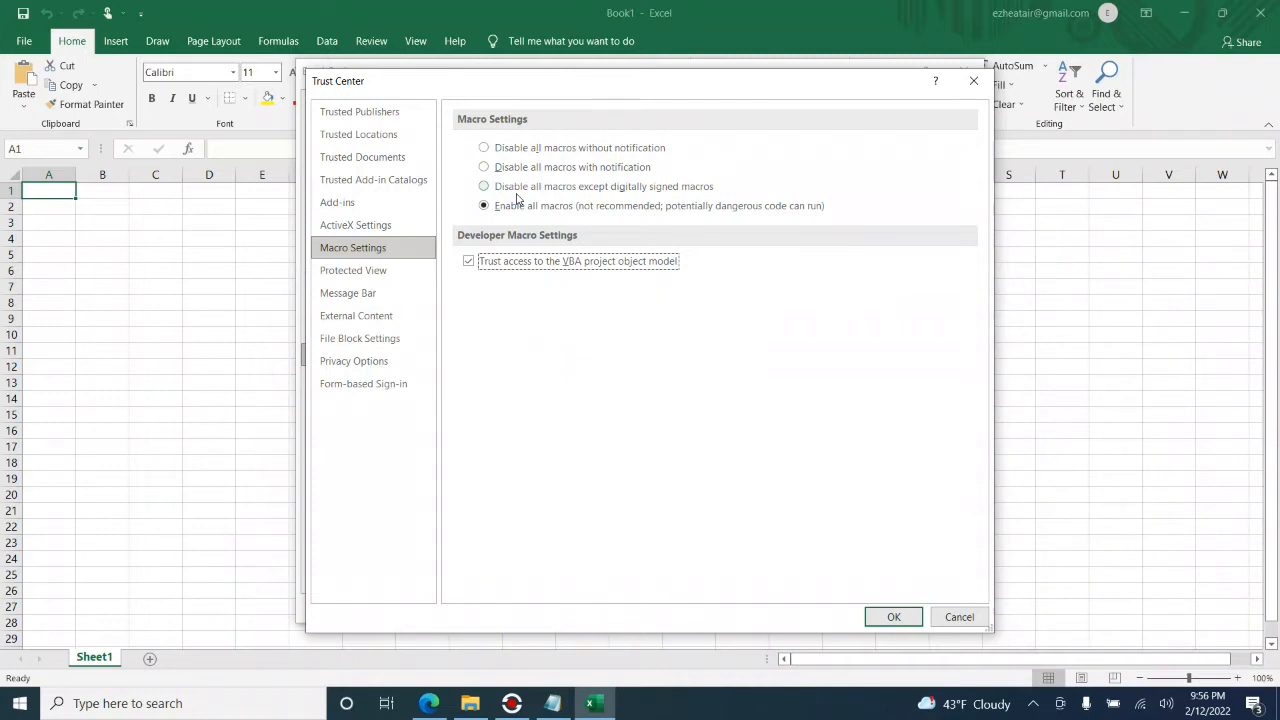
left_click(893, 618)
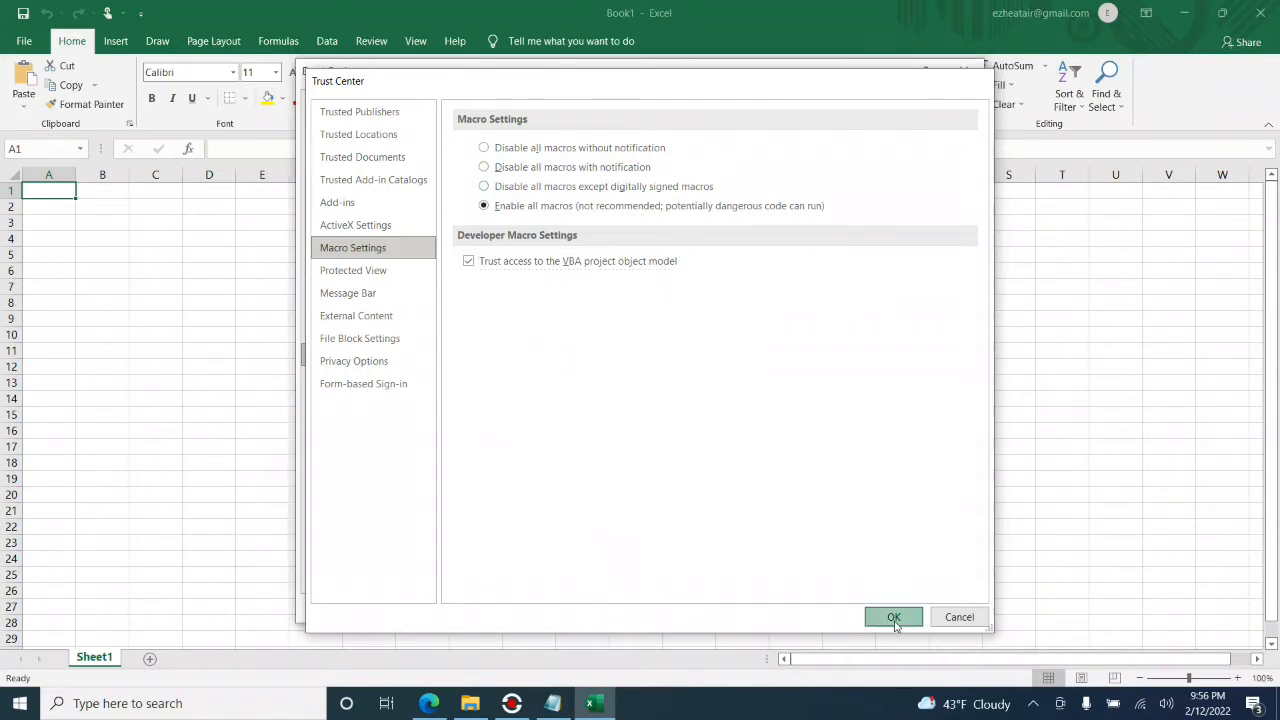
left_click(884, 608)
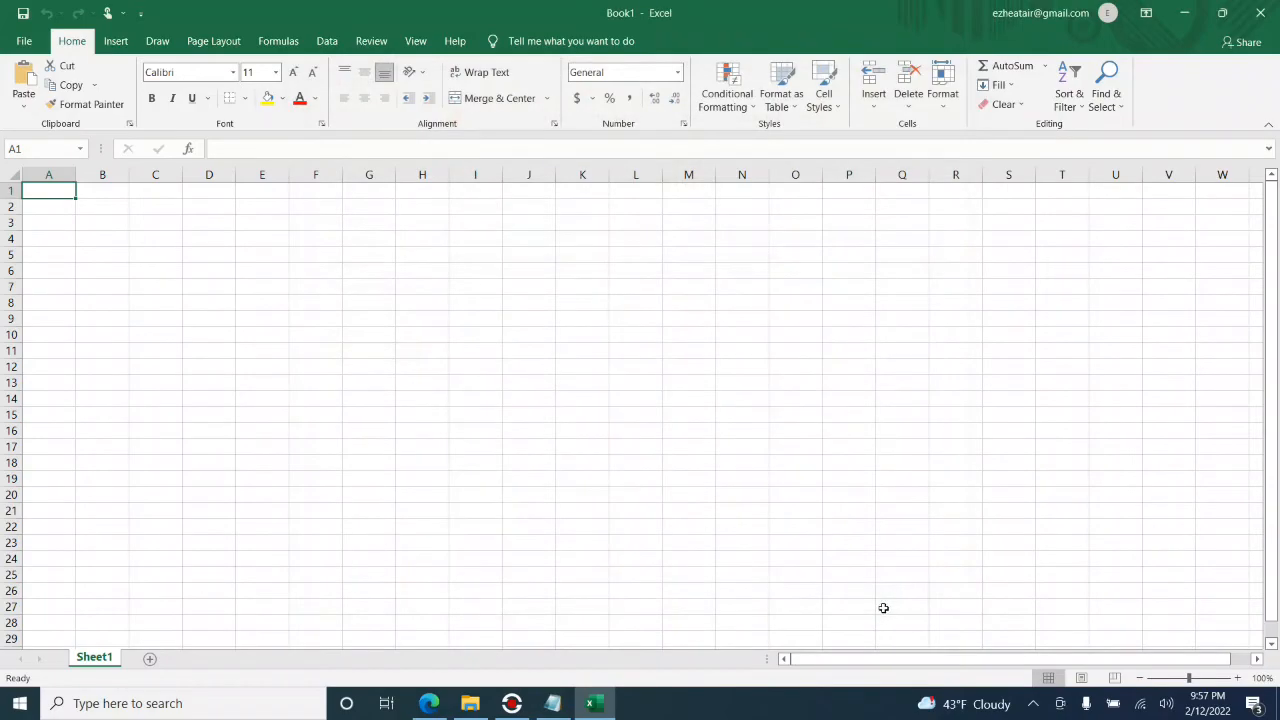
Show the Developer tab through Customize Ribbon in Excel Options, then exit Excel.
left_click(23, 43)
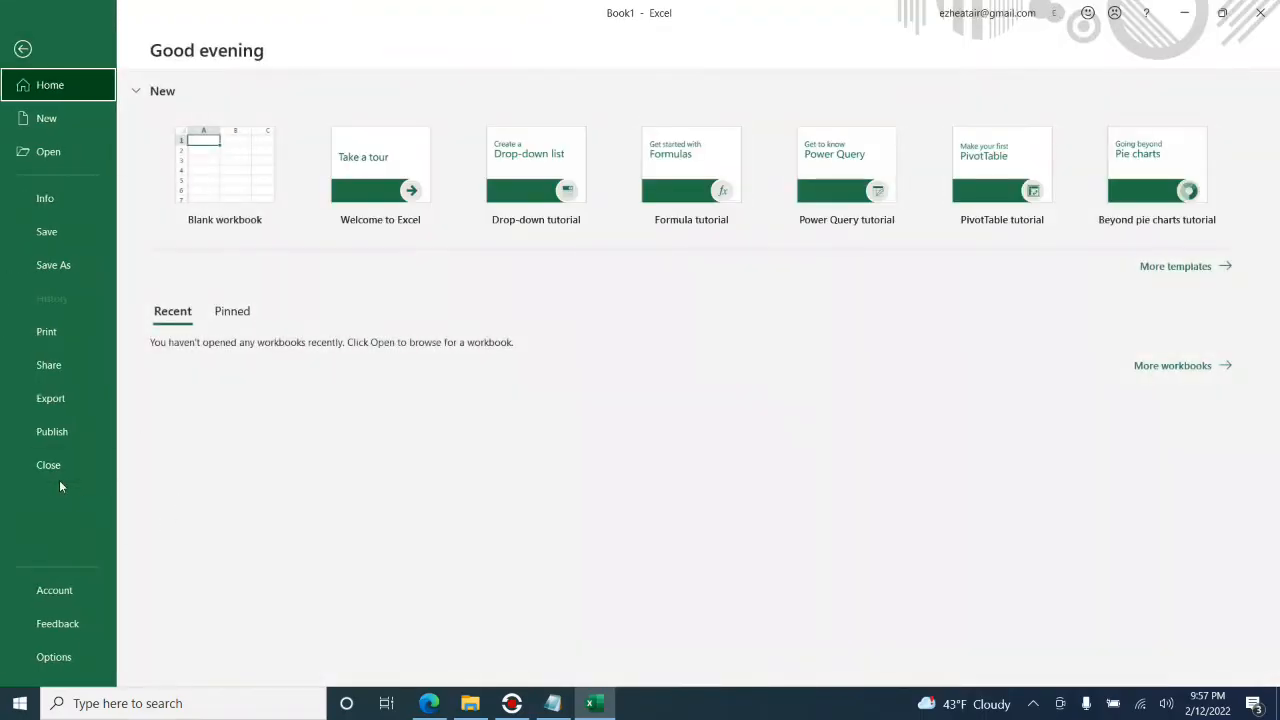
left_click(78, 657)
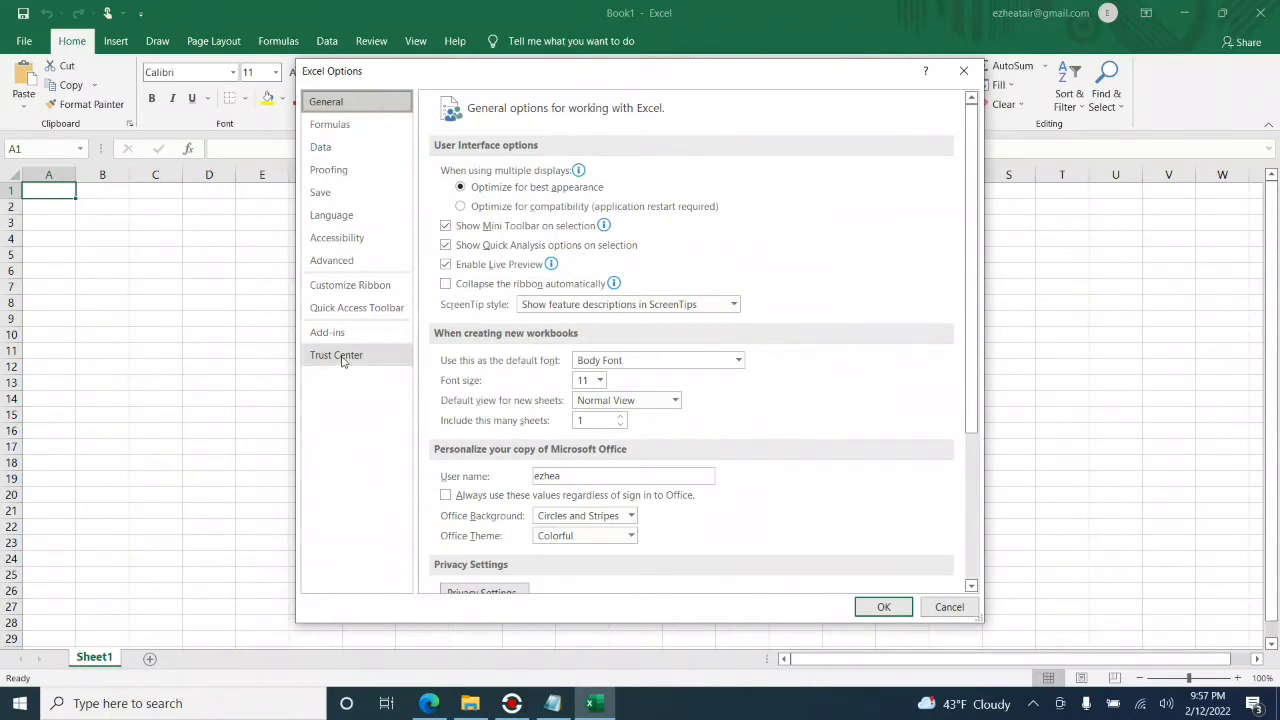
left_click(374, 290)
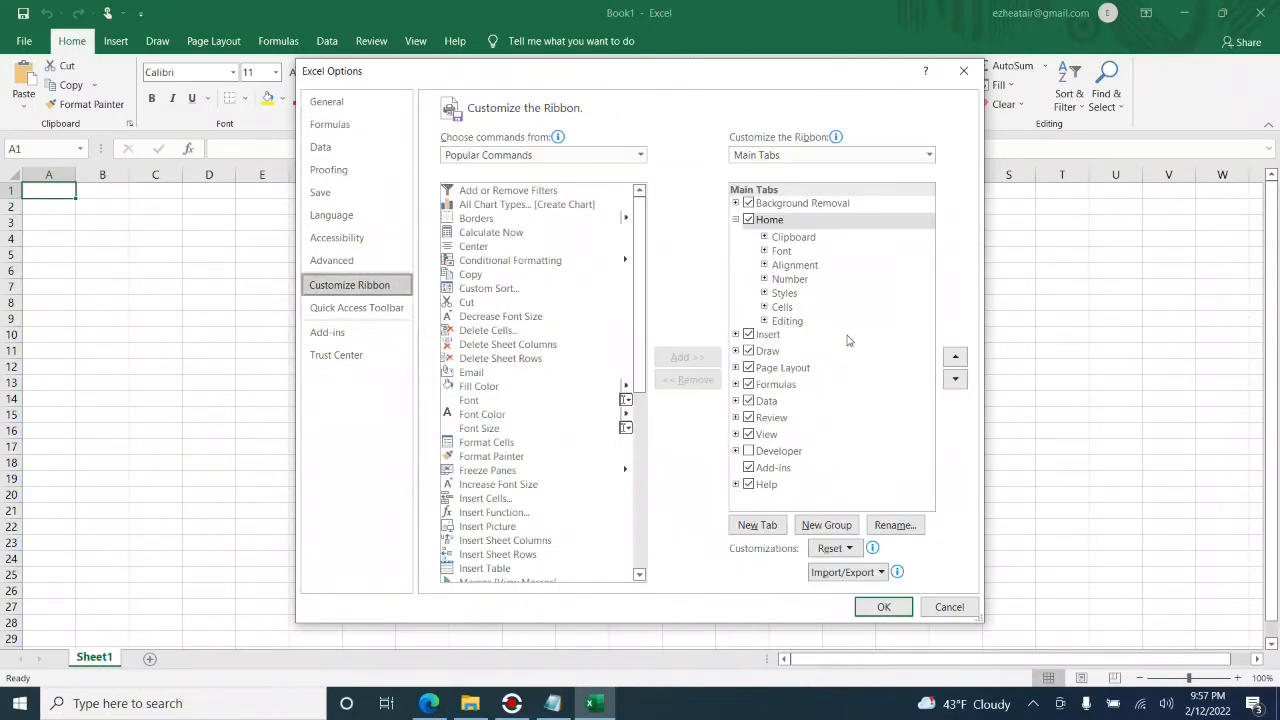
left_click(749, 452)
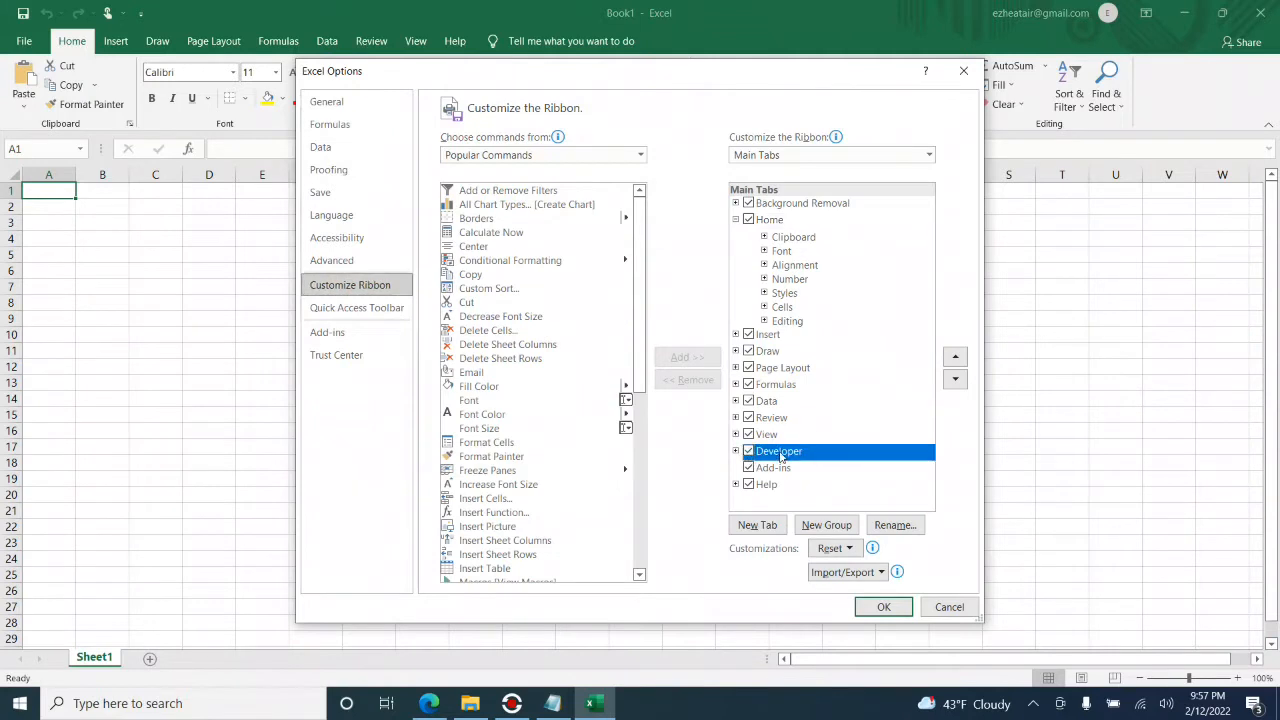
left_click(884, 607)
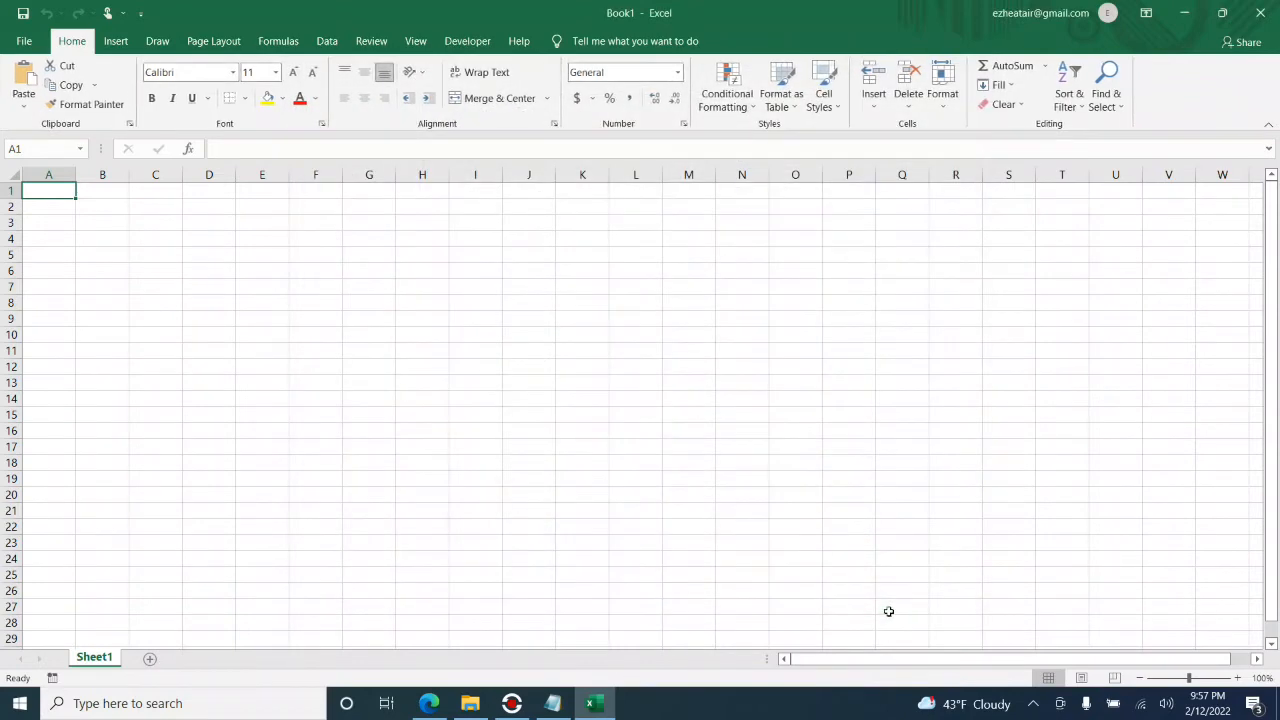
left_click(1260, 13)
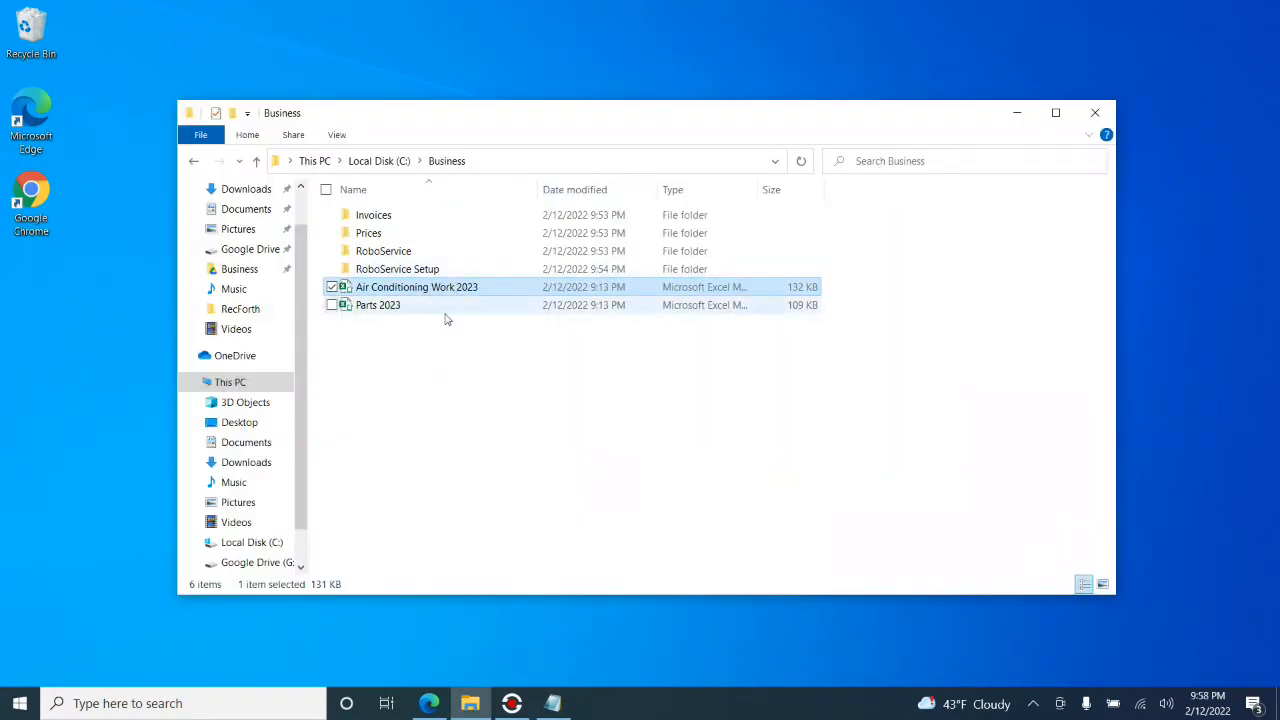
Open the Air Conditioning Work 2023 workbook from C:\Business.
left_click(438, 321)
left_click(429, 289)
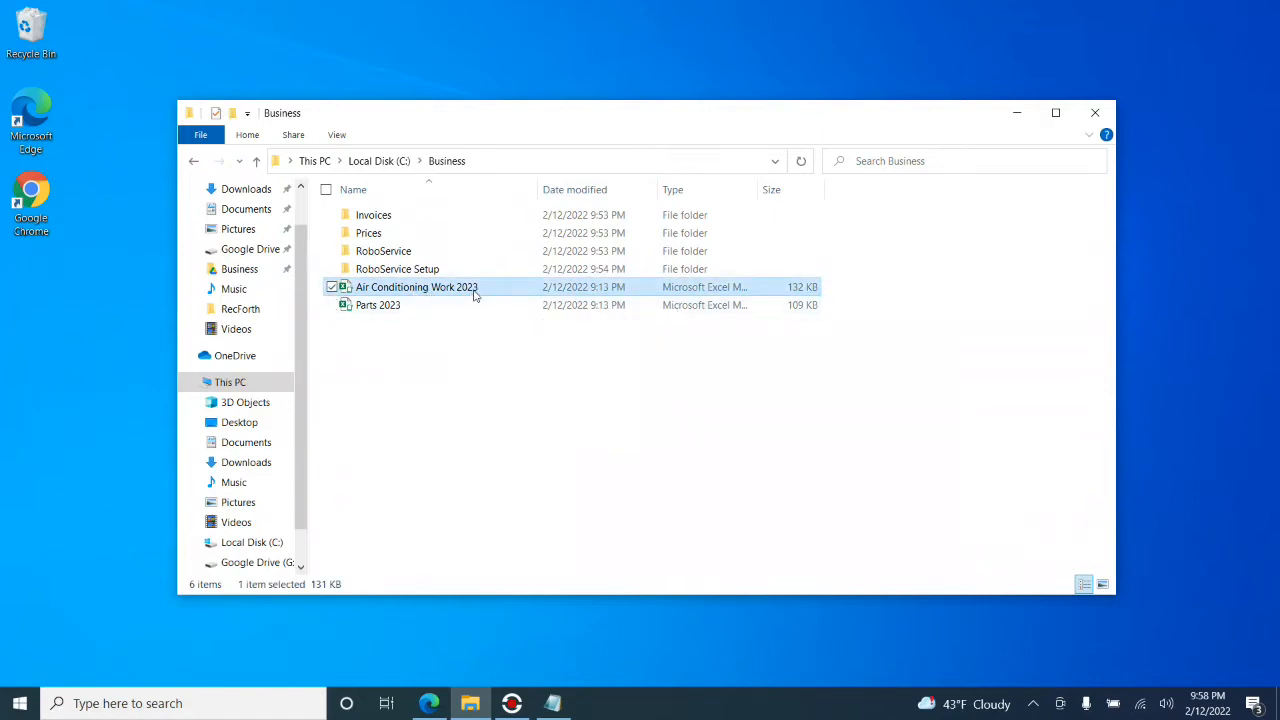
double_click(429, 289)
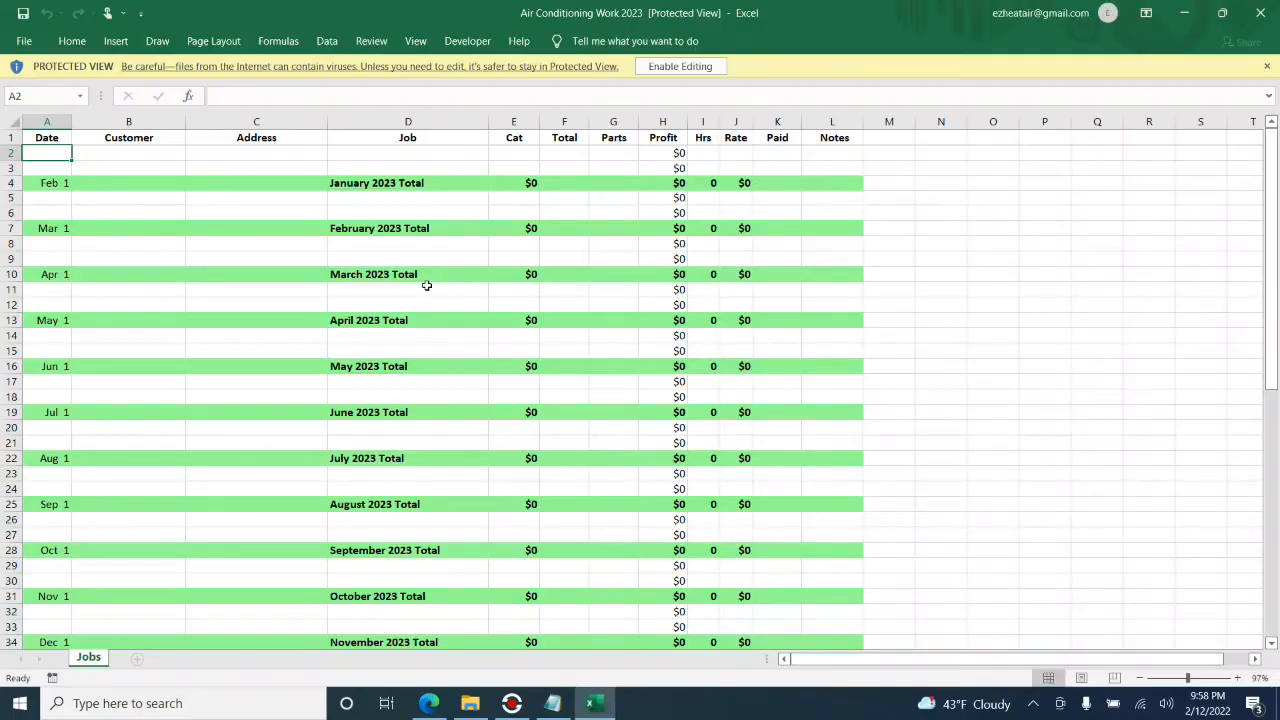
Enable editing on Air Conditioning Work 2023 and scroll the Jobs sheet down to the yearly summary and back.
left_click(693, 66)
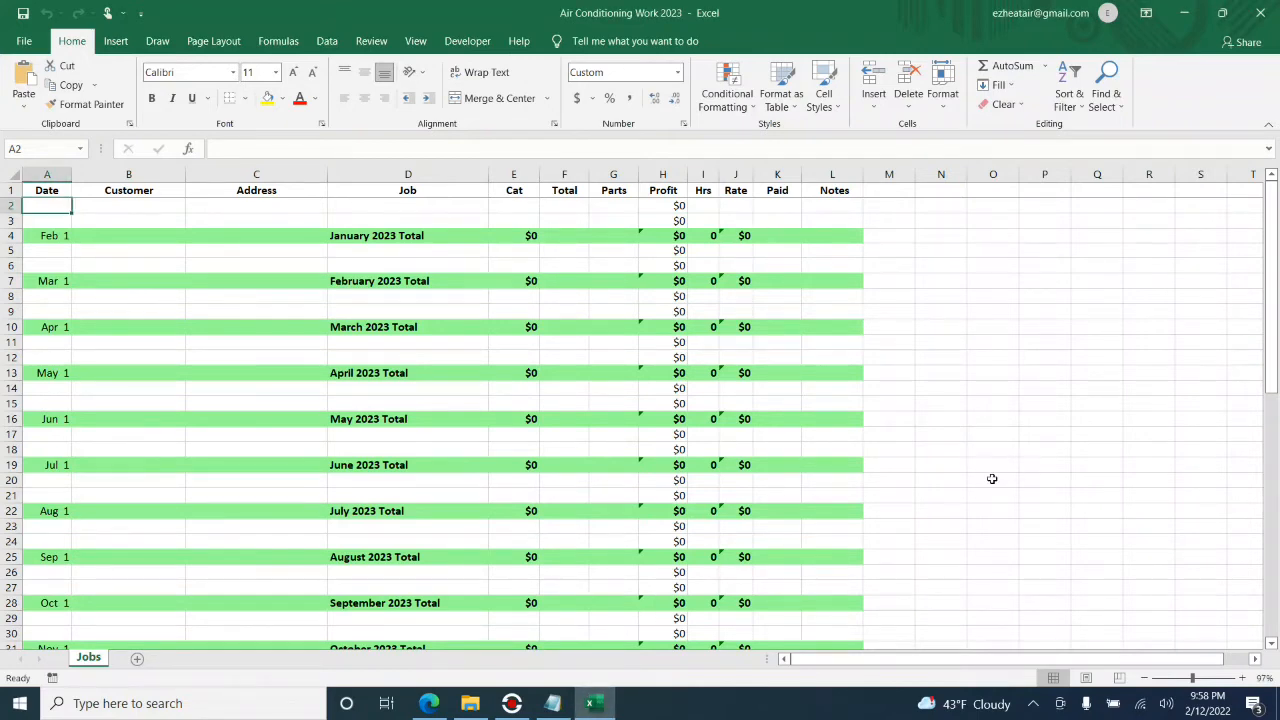
left_click_drag(1277, 345, 1275, 568)
mouse_move(258, 392)
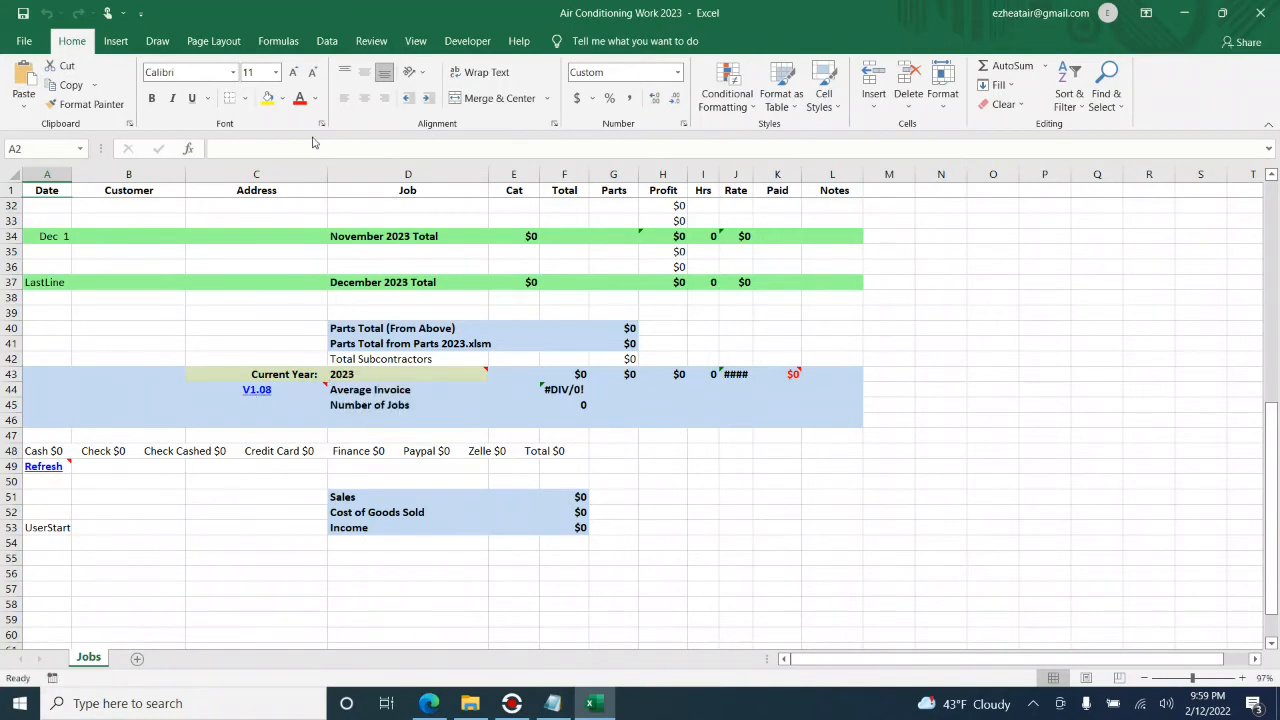
left_click_drag(1275, 412, 1256, 203)
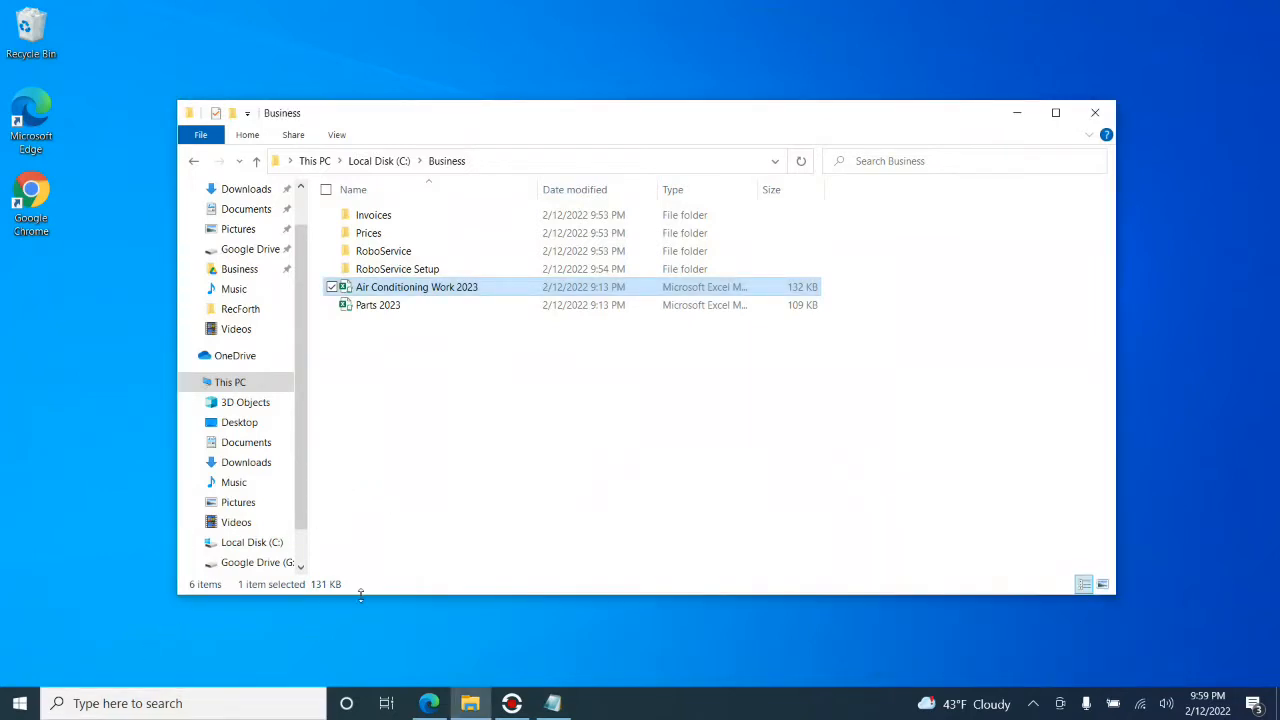
Launch Word by searching 'word' from the taskbar and create a blank document.
left_click(110, 703)
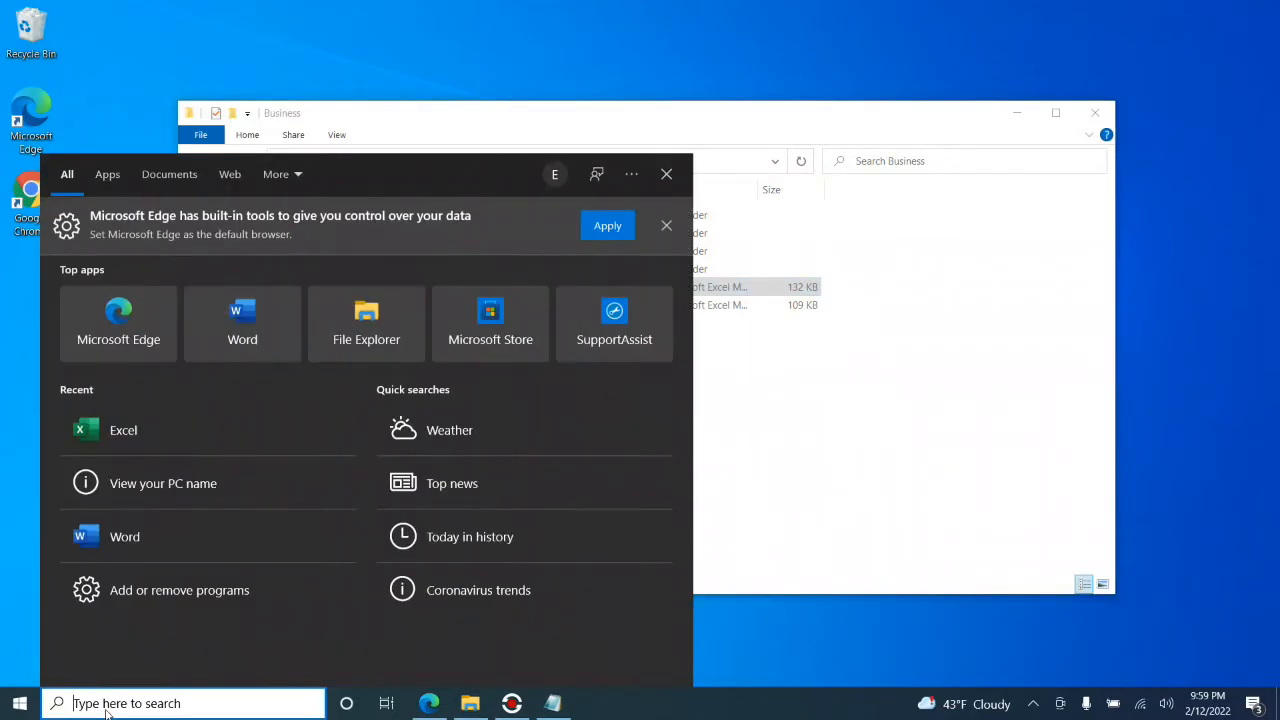
type("word")
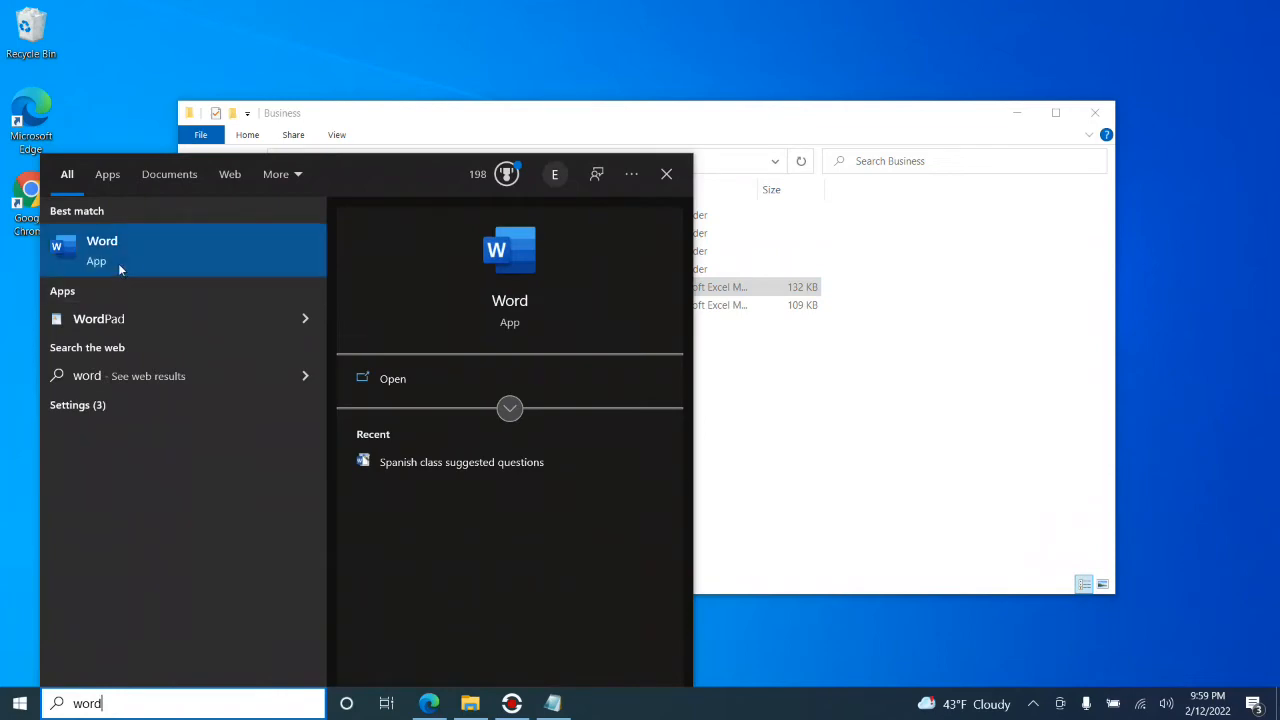
left_click(127, 259)
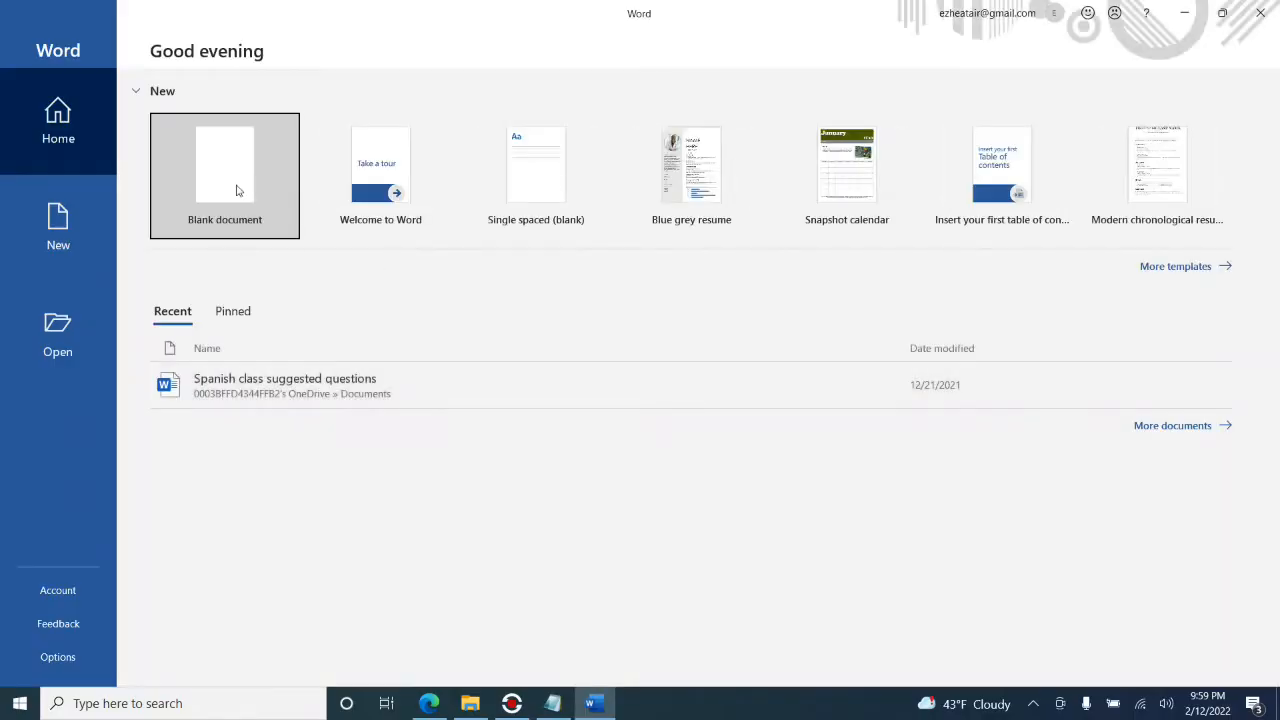
left_click(237, 190)
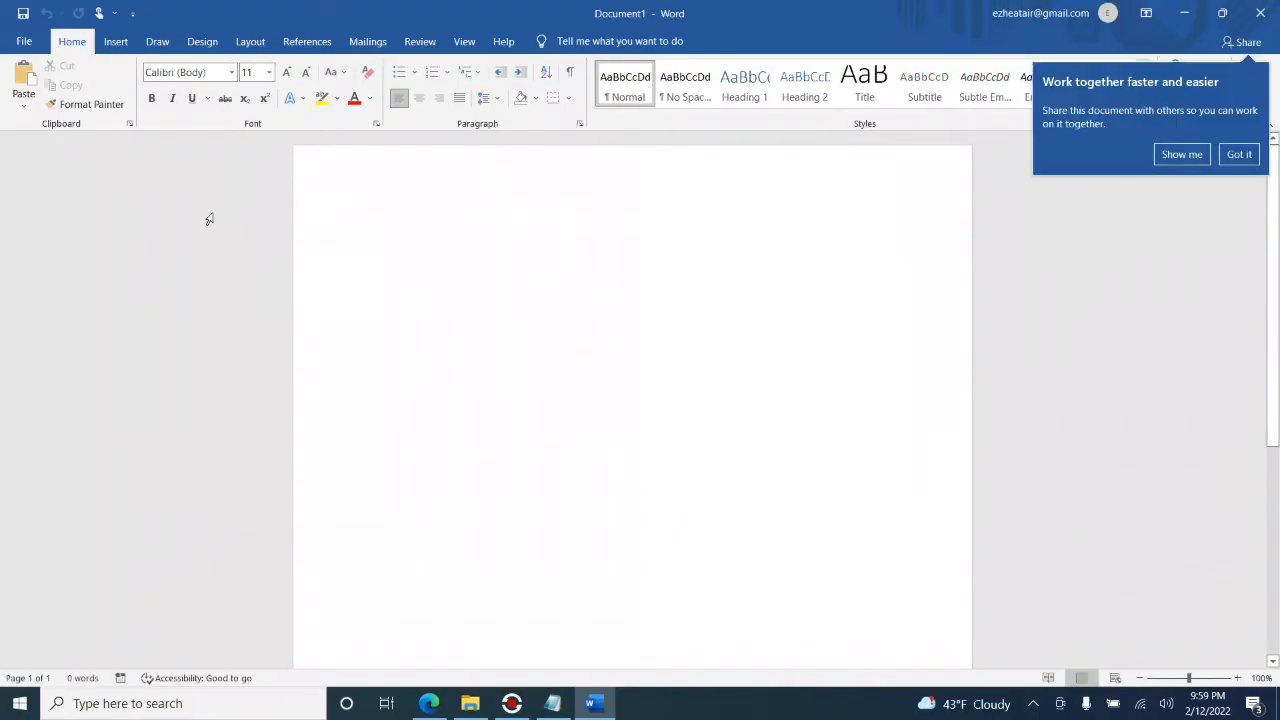
Set Word's Trust Center to Enable all macros with trusted VBA project access, then close Word.
left_click(24, 42)
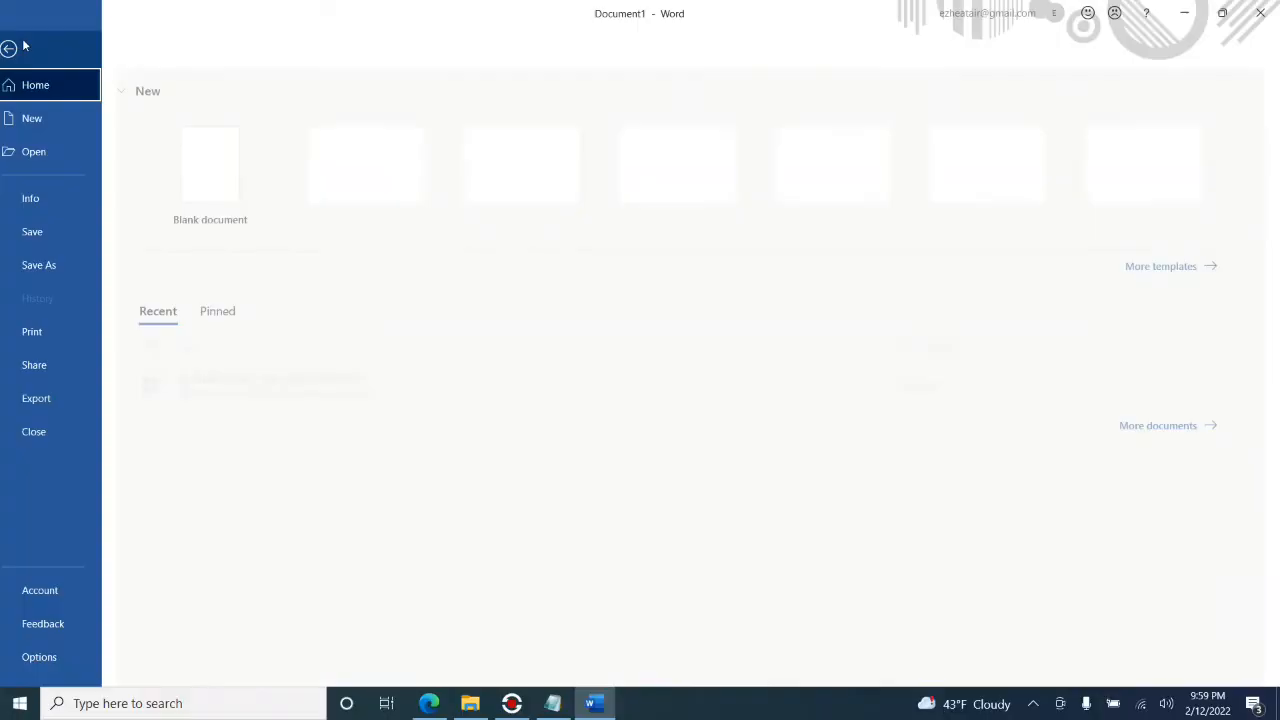
left_click(81, 660)
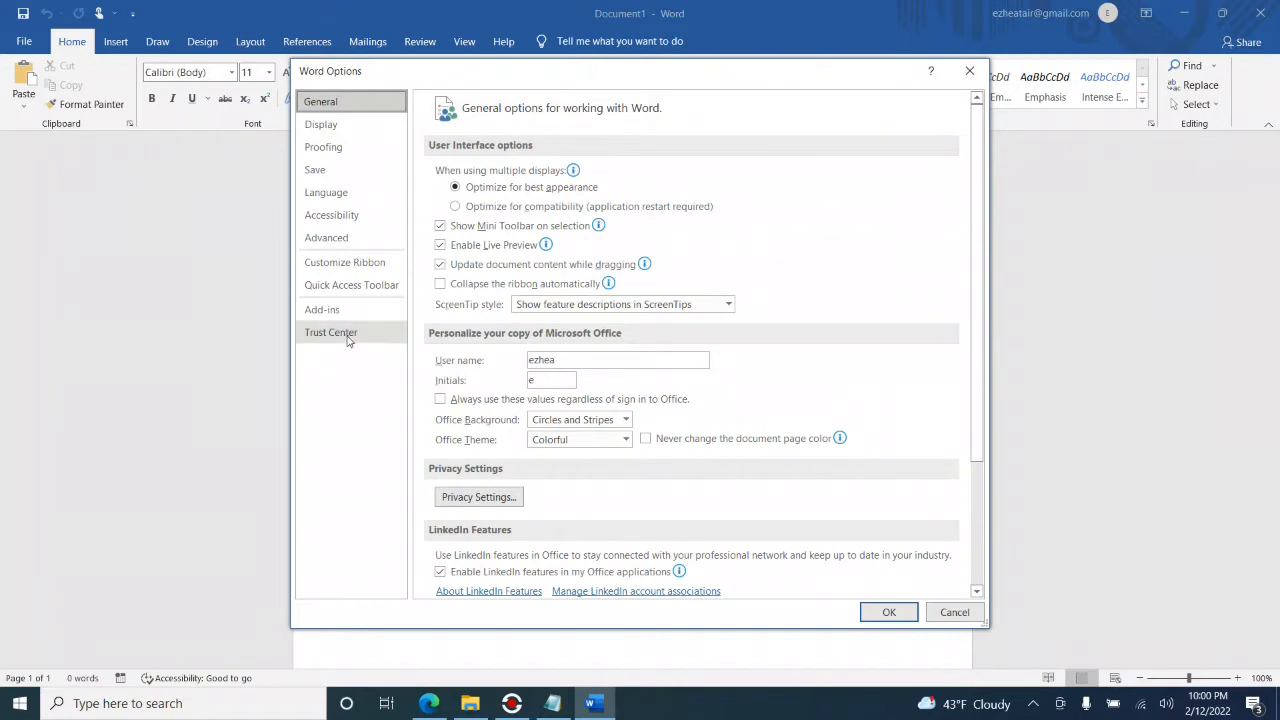
left_click(345, 333)
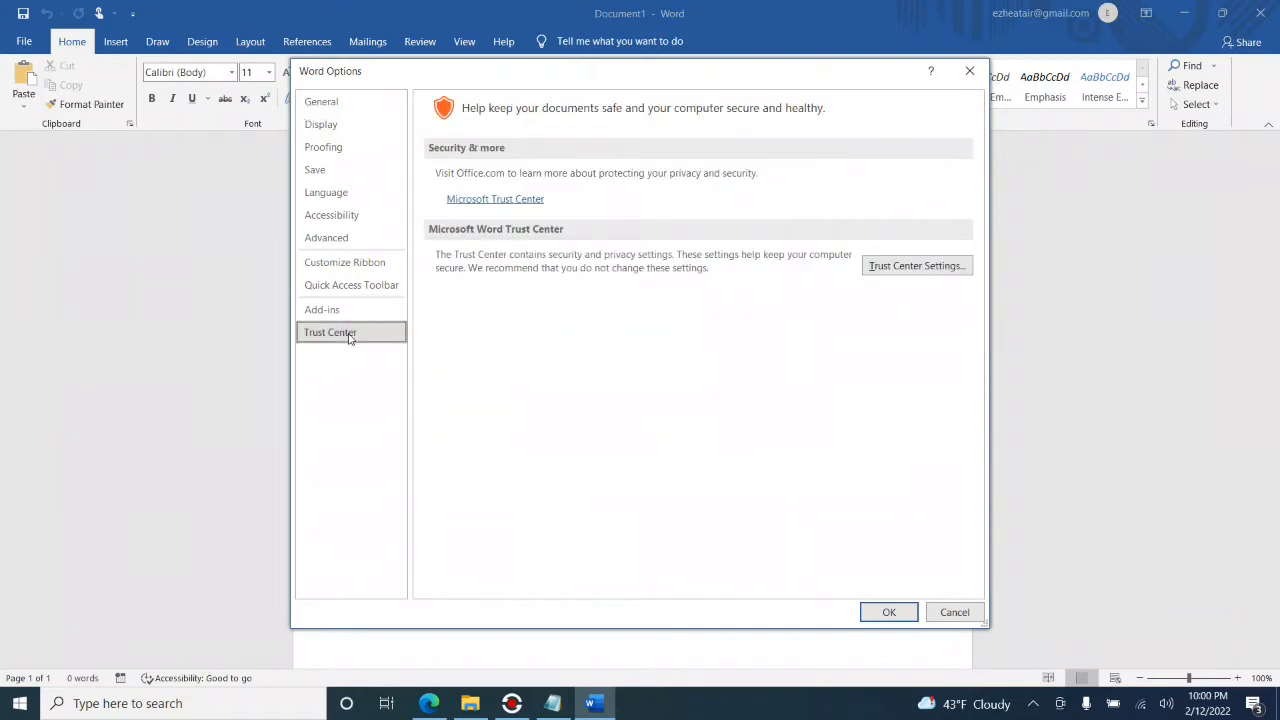
left_click(918, 264)
left_click(489, 208)
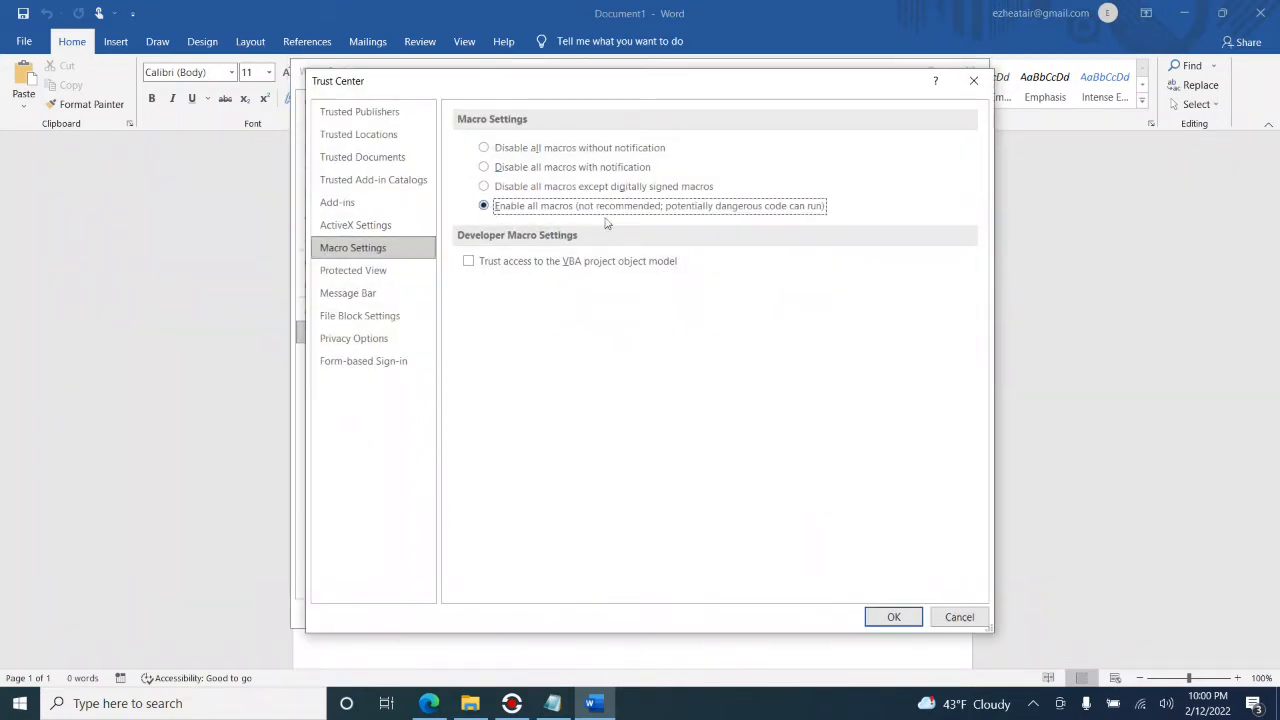
left_click(470, 266)
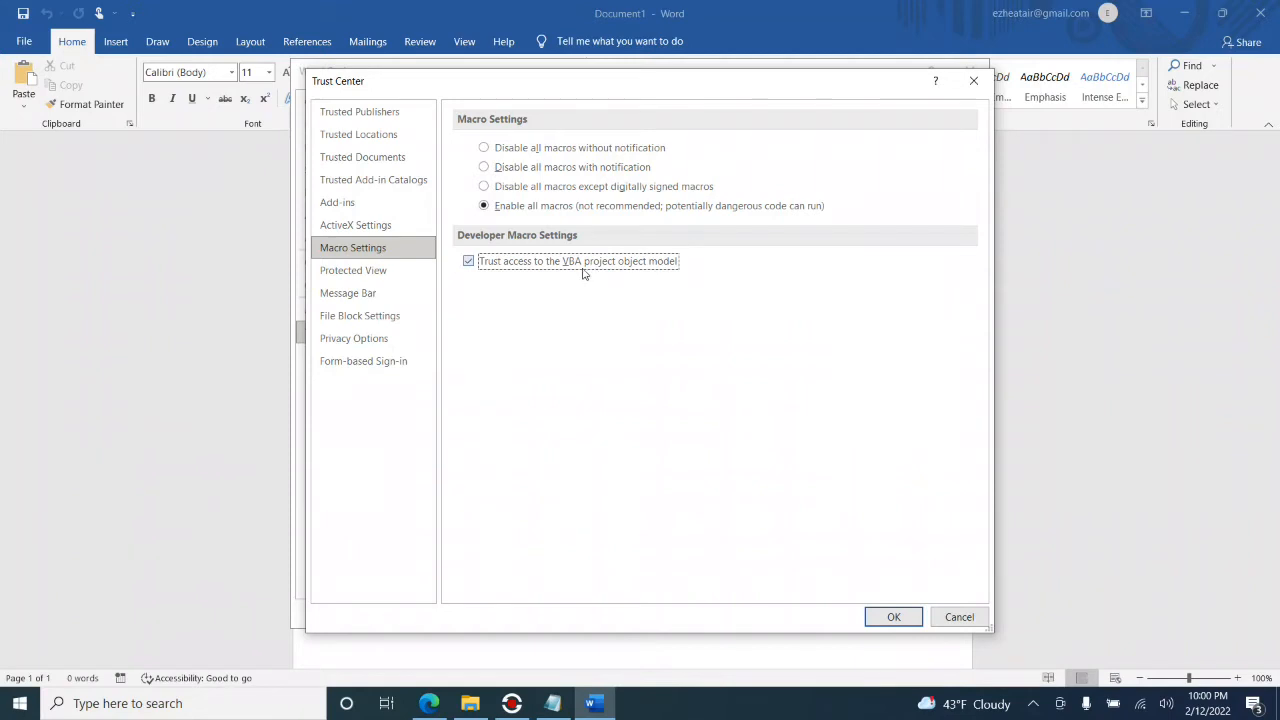
left_click(892, 617)
left_click(889, 616)
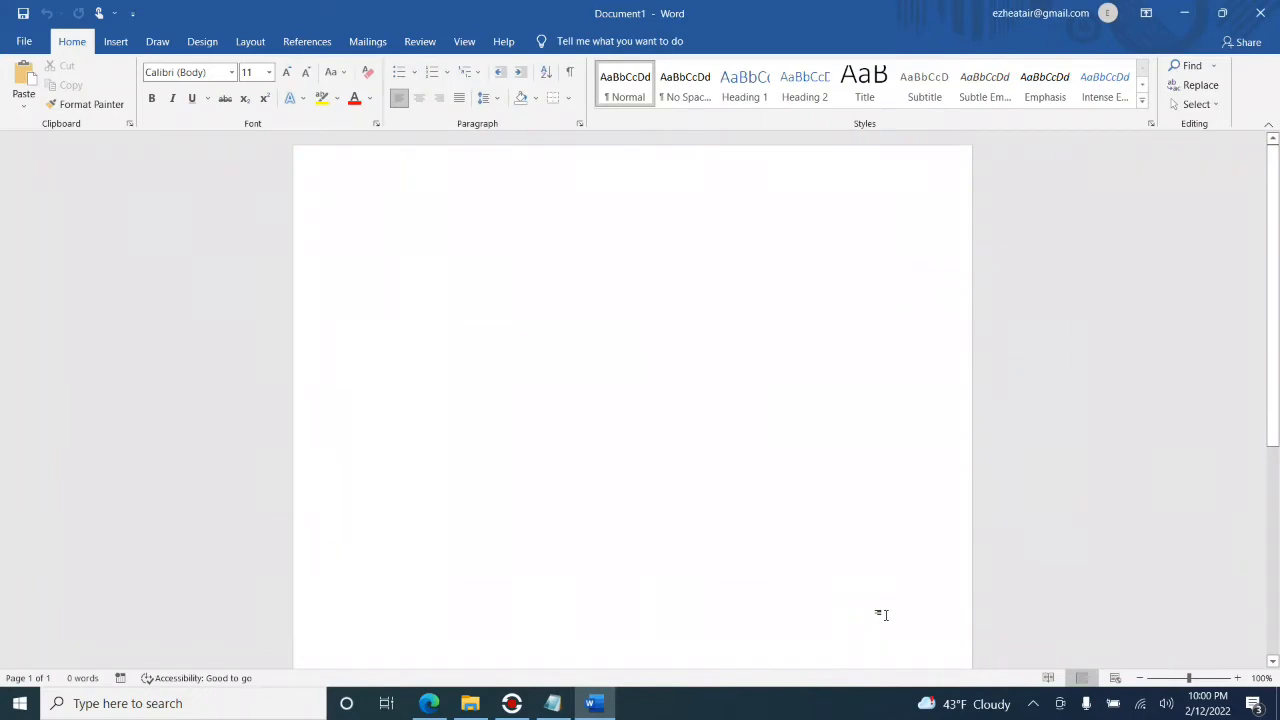
left_click(1260, 13)
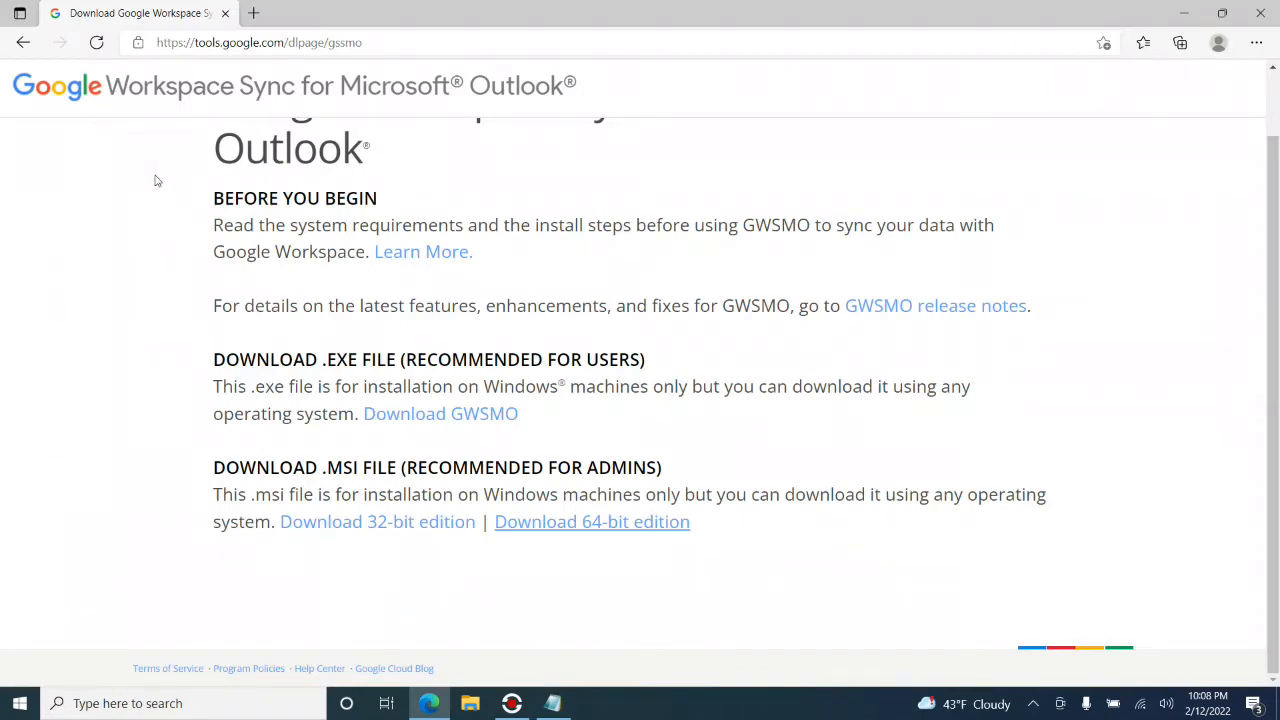
Download the GWSMO installer and run it from Edge's Downloads panel.
scroll(155, 180, "up", 1)
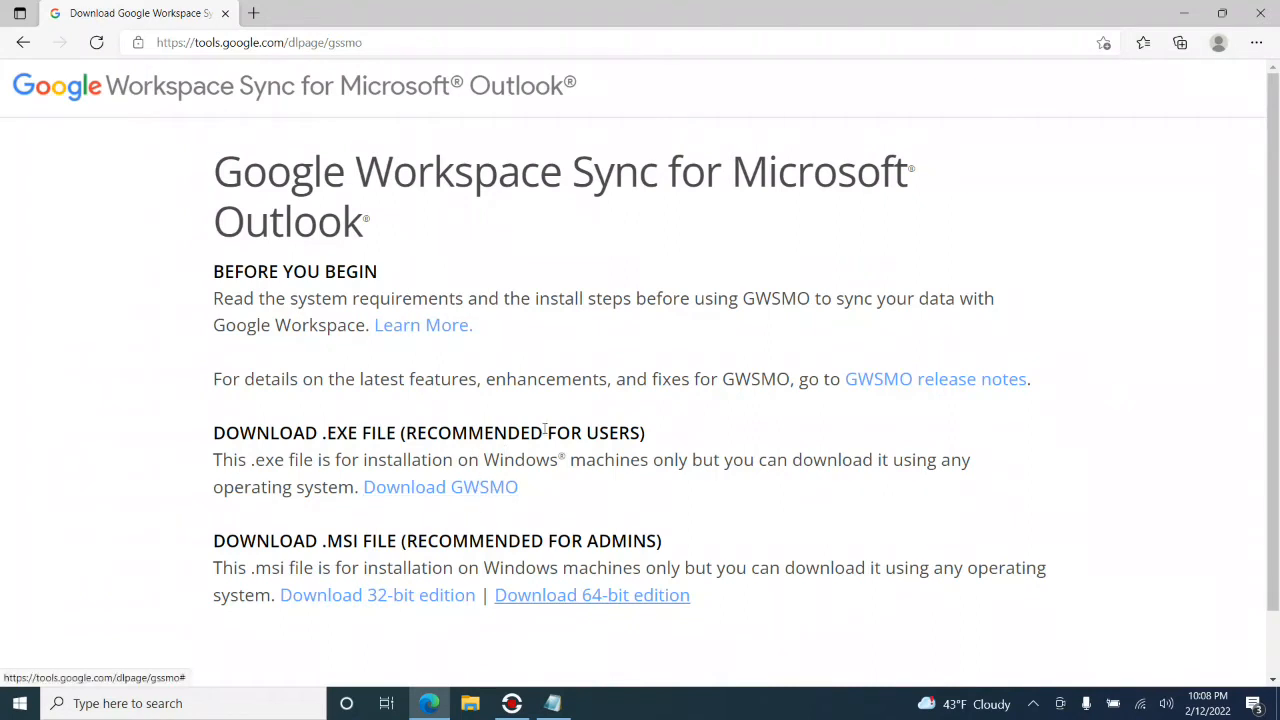
left_click(456, 490)
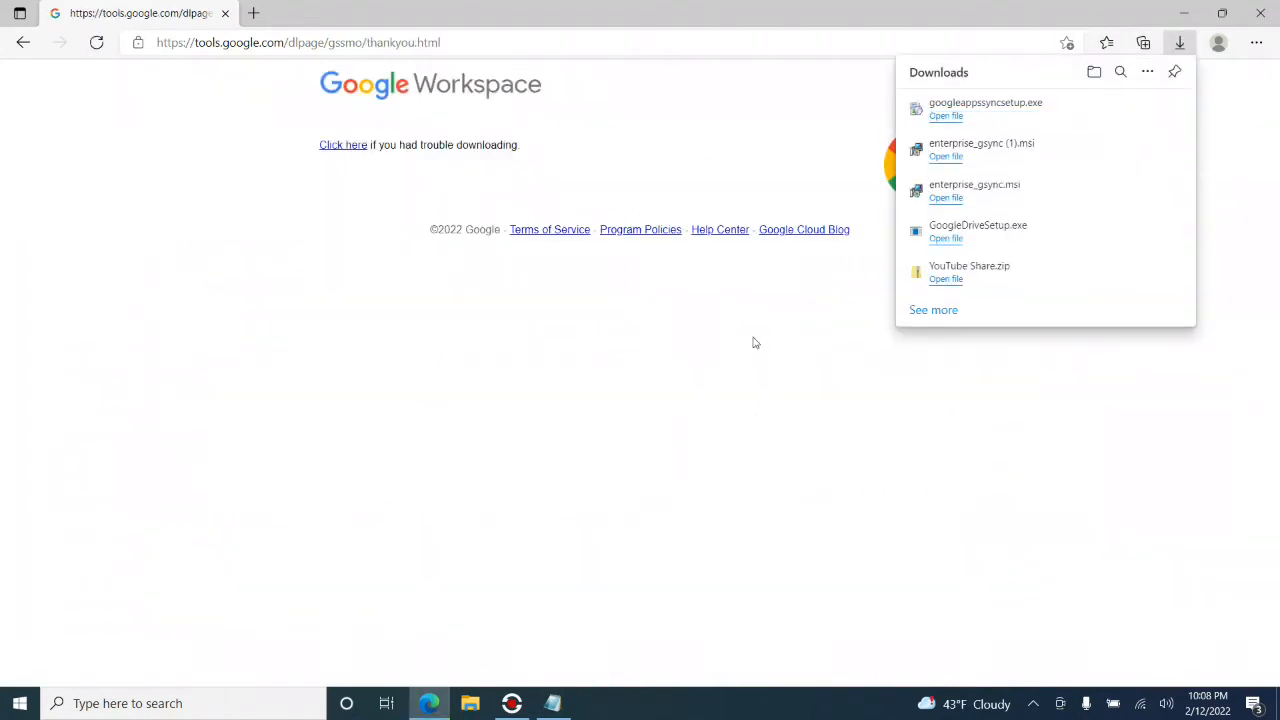
left_click(985, 193)
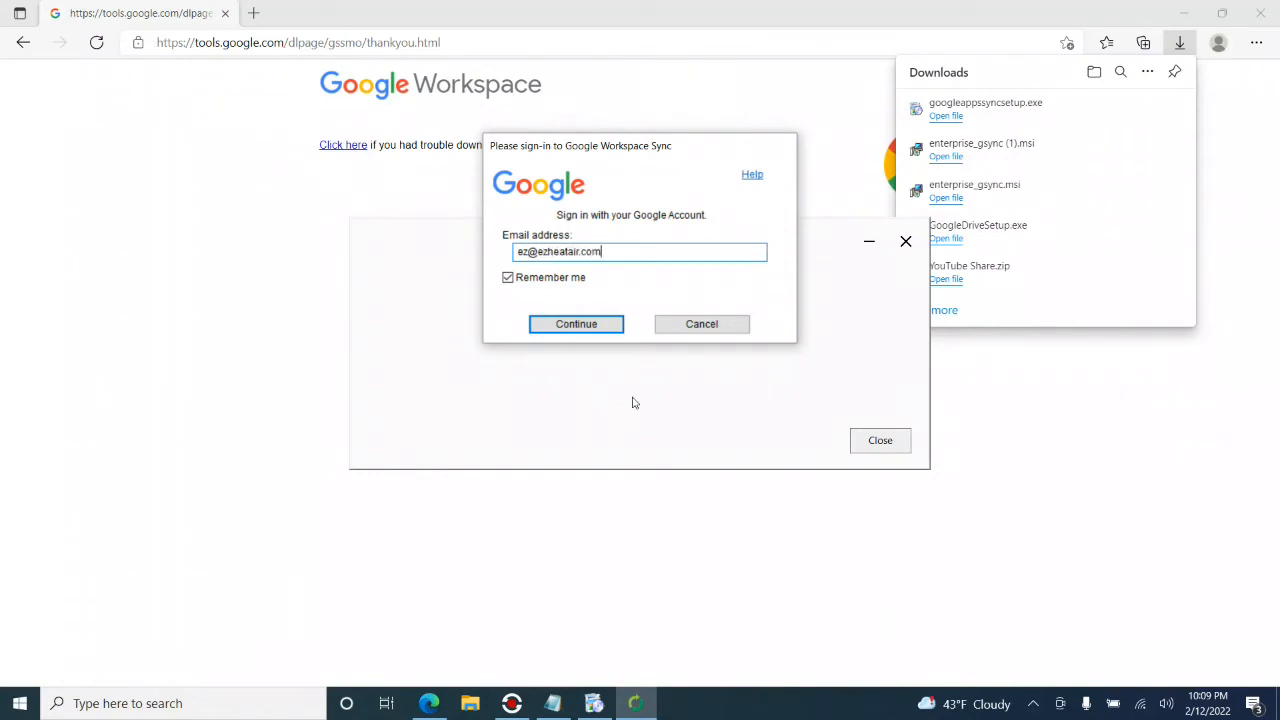
Sign in with the business Google account and allow G Suite Sync access to it.
left_click(600, 322)
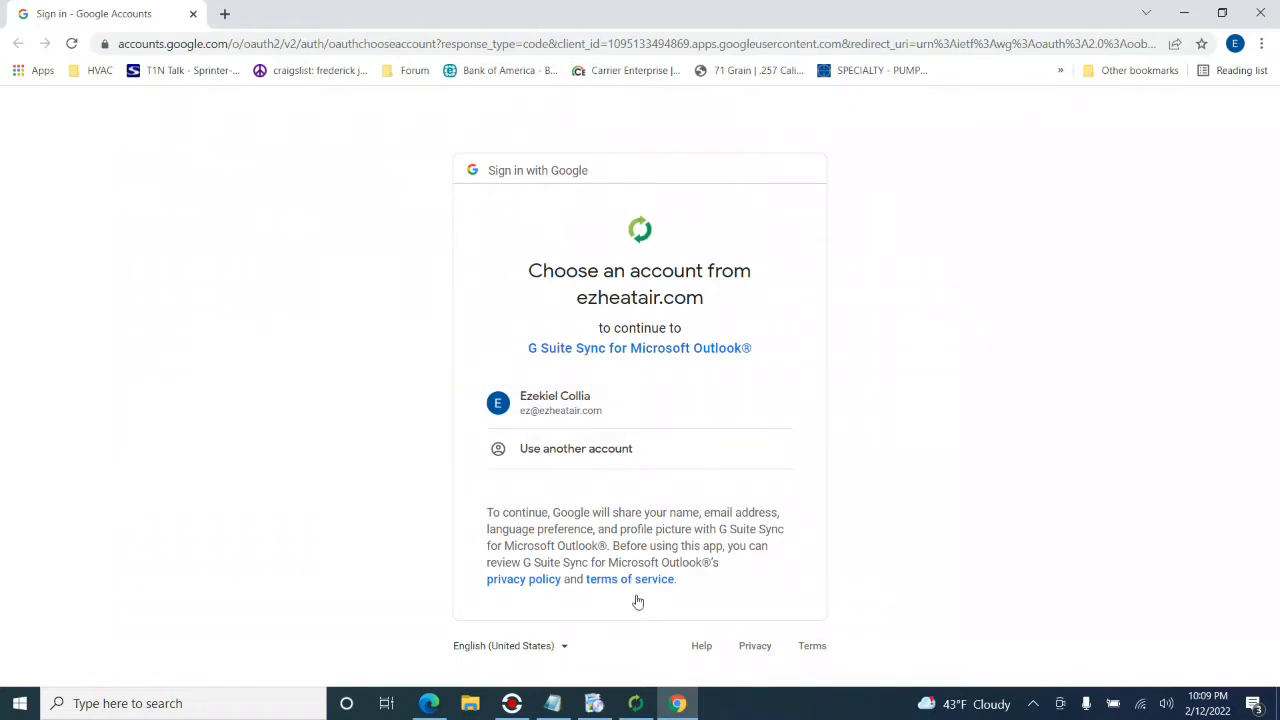
left_click(607, 410)
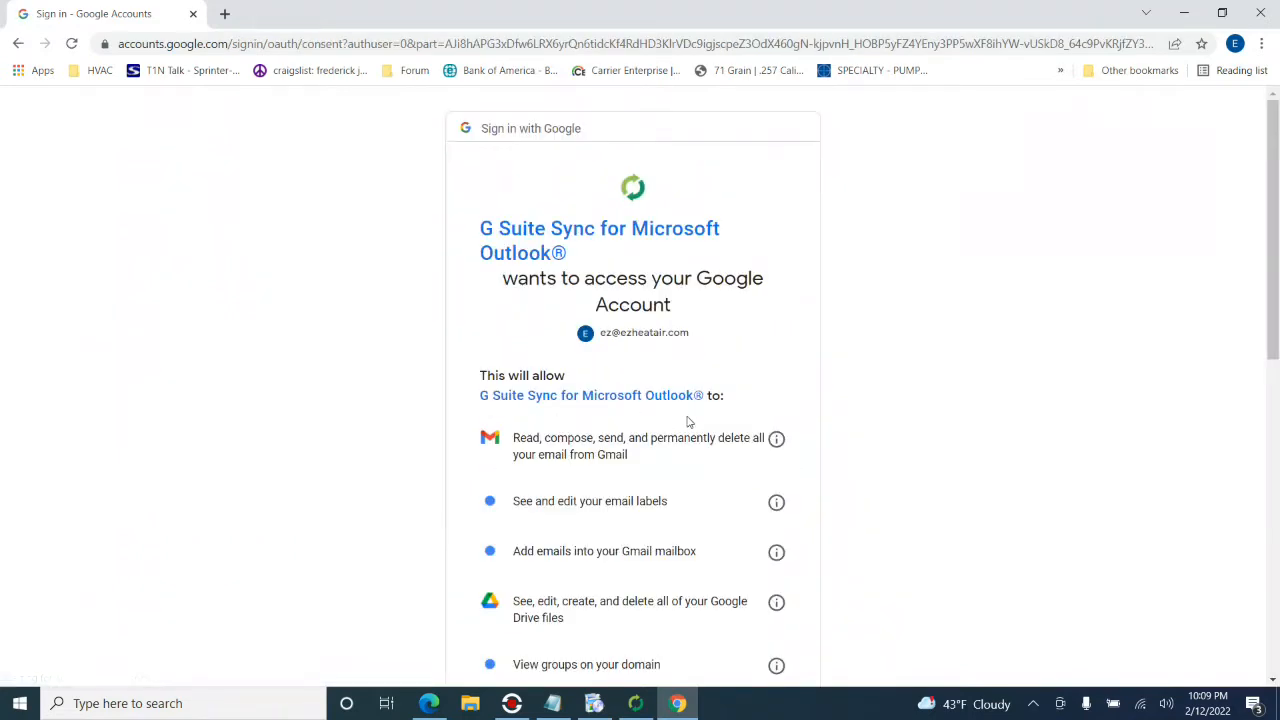
left_click_drag(1272, 210, 1177, 563)
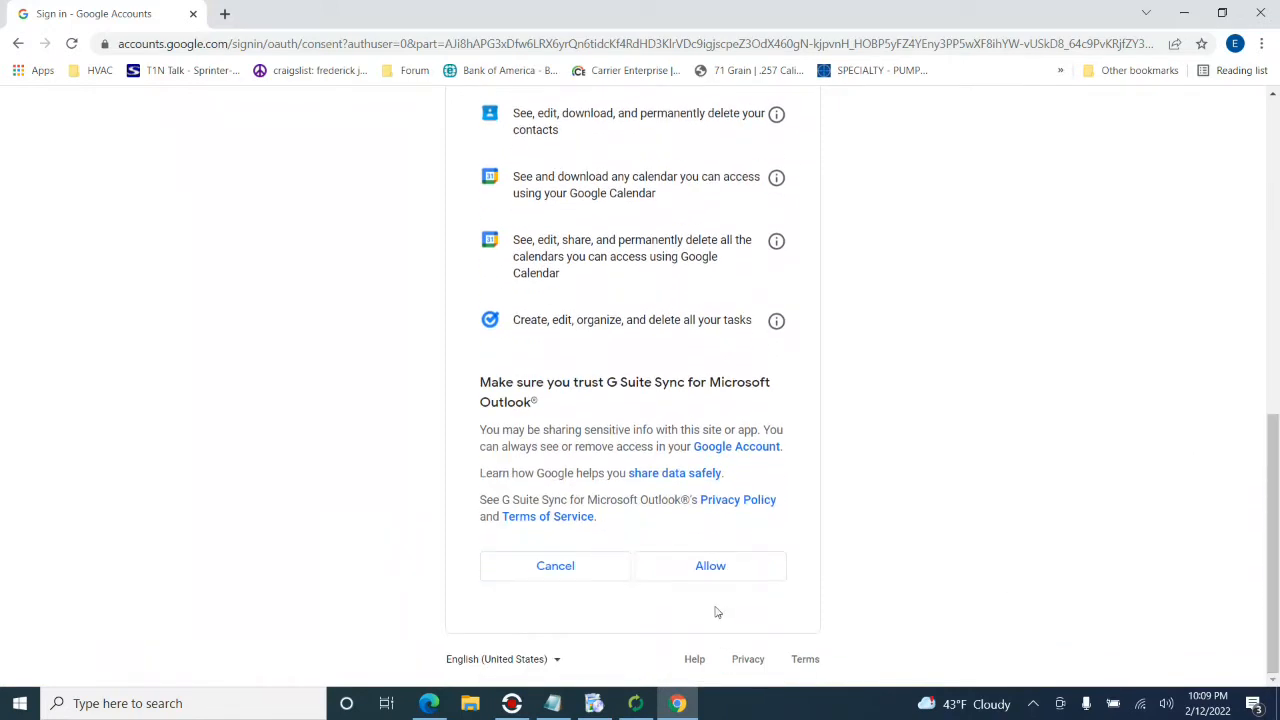
left_click(710, 566)
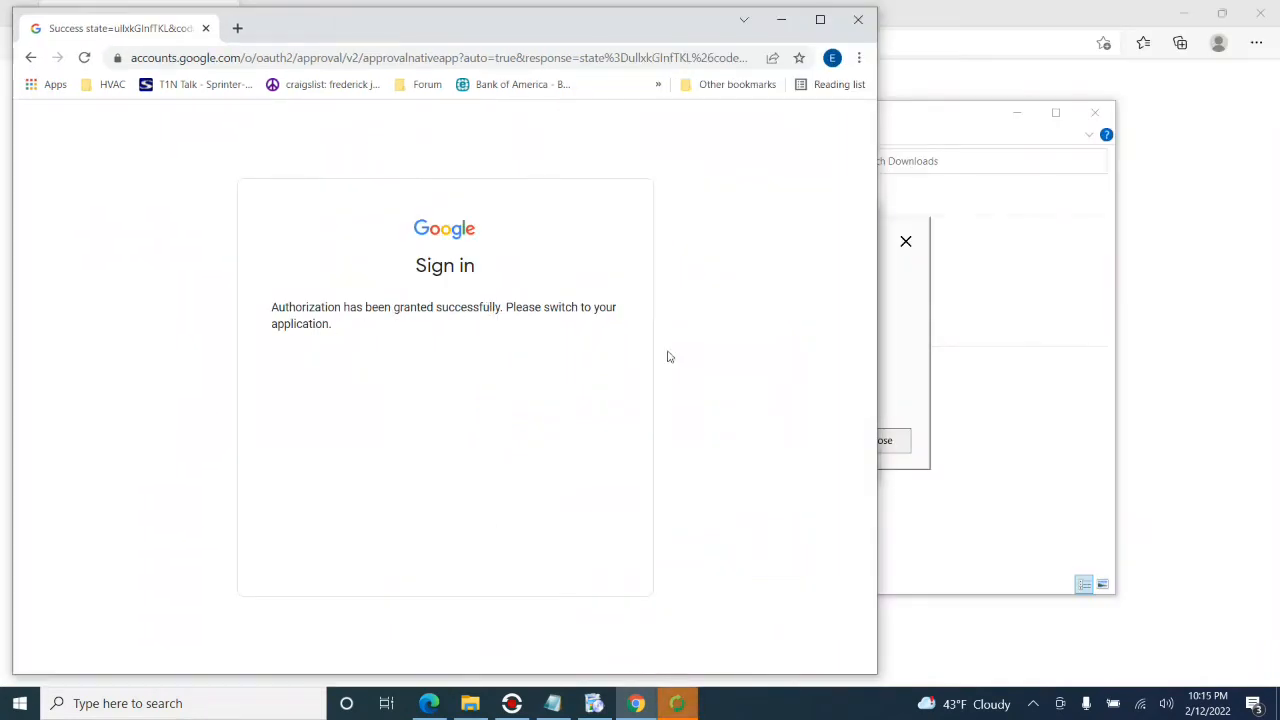
left_click(676, 703)
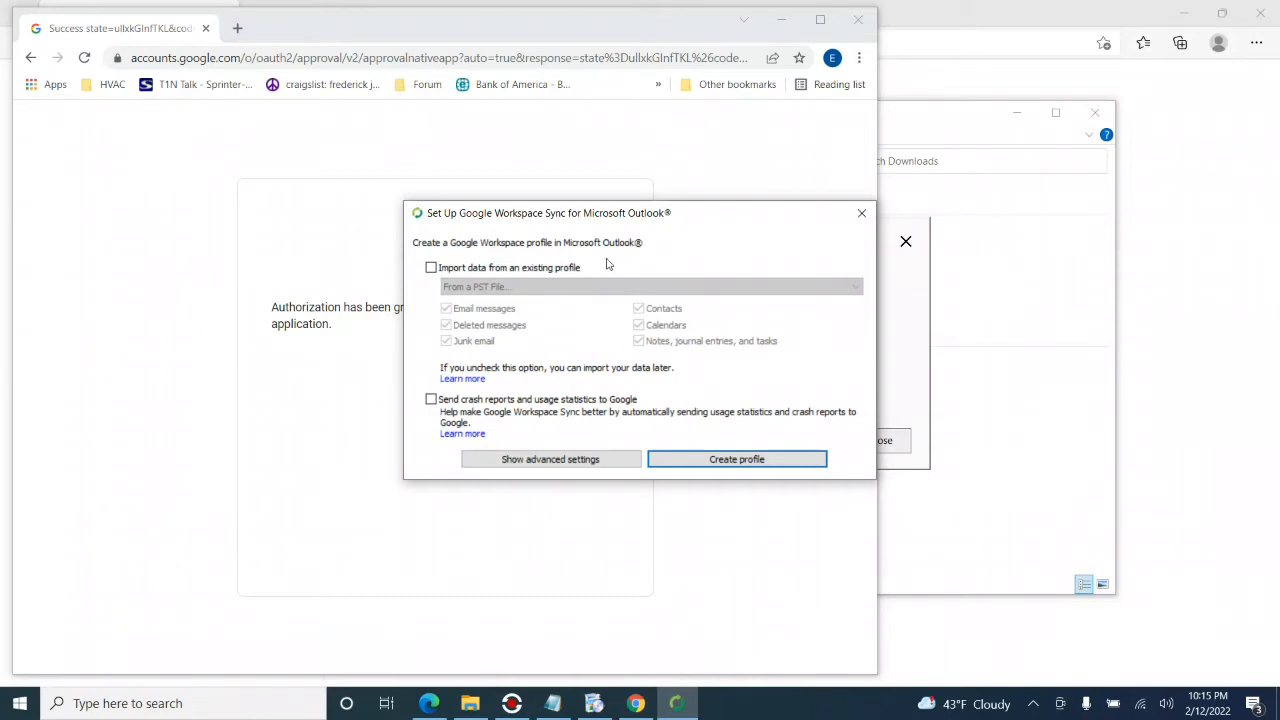
Create the Google Workspace profile without importing data and start Microsoft Outlook.
left_click(731, 462)
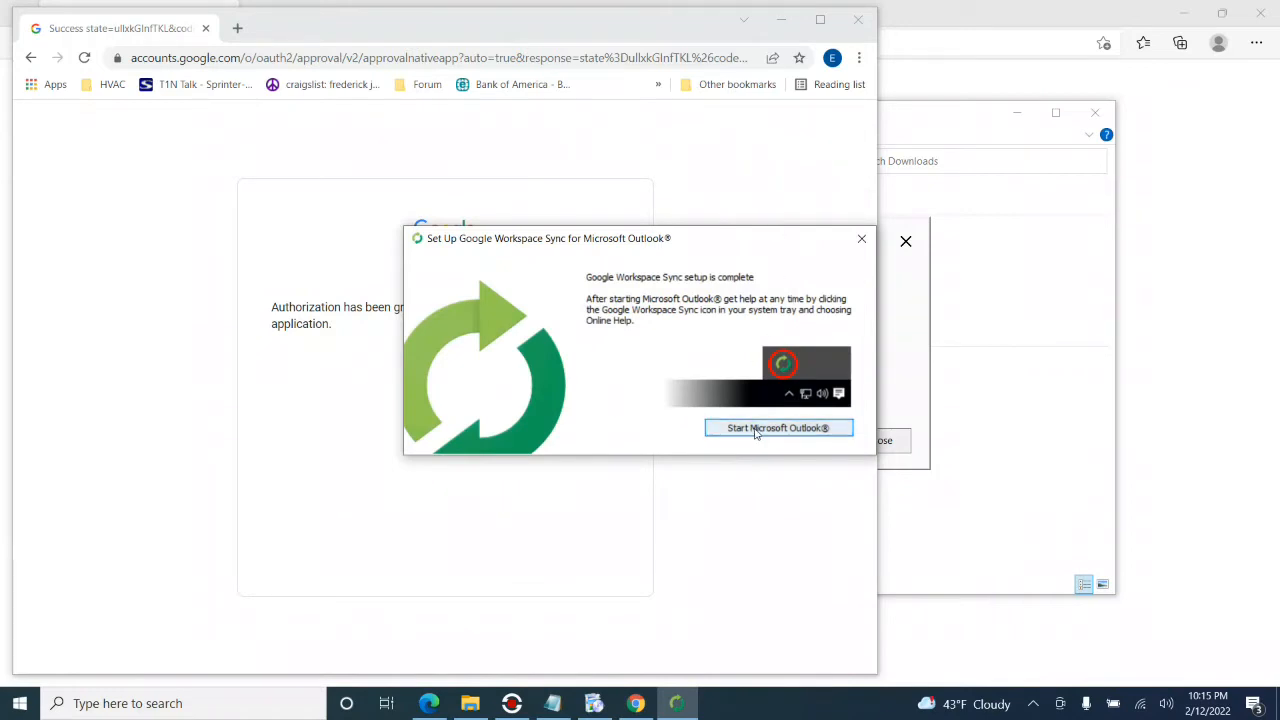
left_click(755, 428)
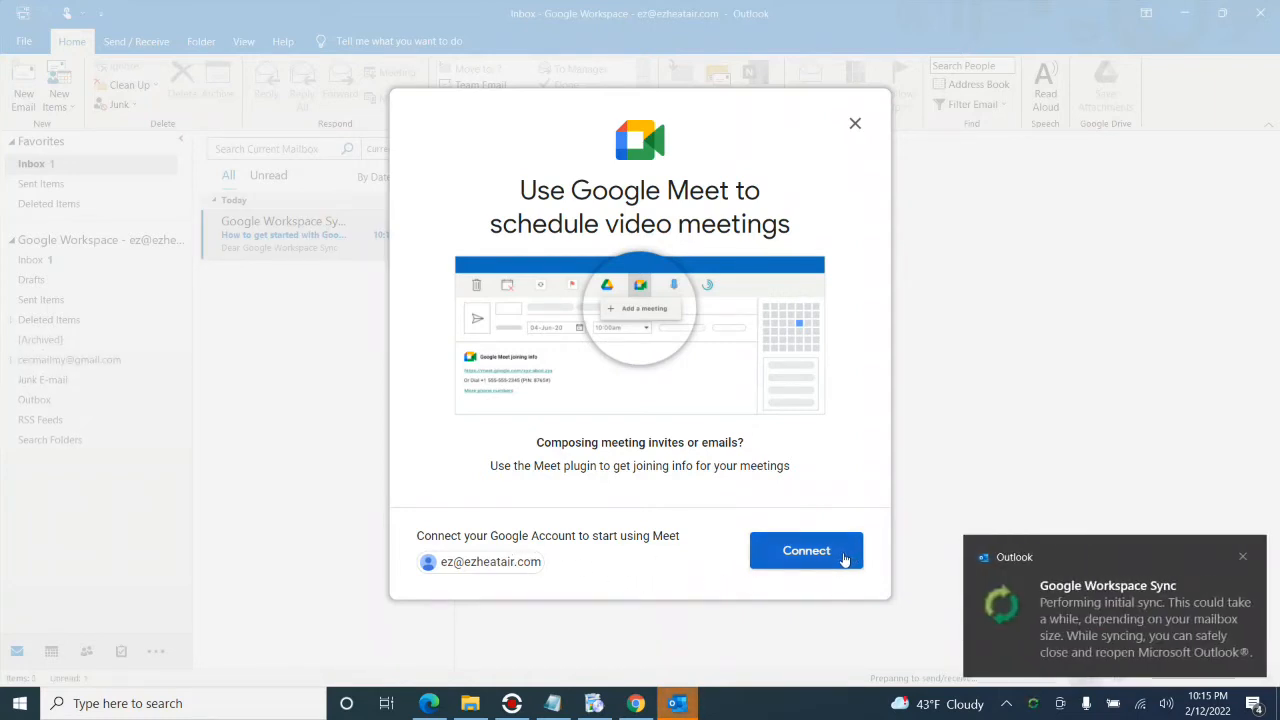
Close the Google Meet prompt, stop the sync status window opening at startup, and view Contacts (Ctrl+3).
left_click(853, 125)
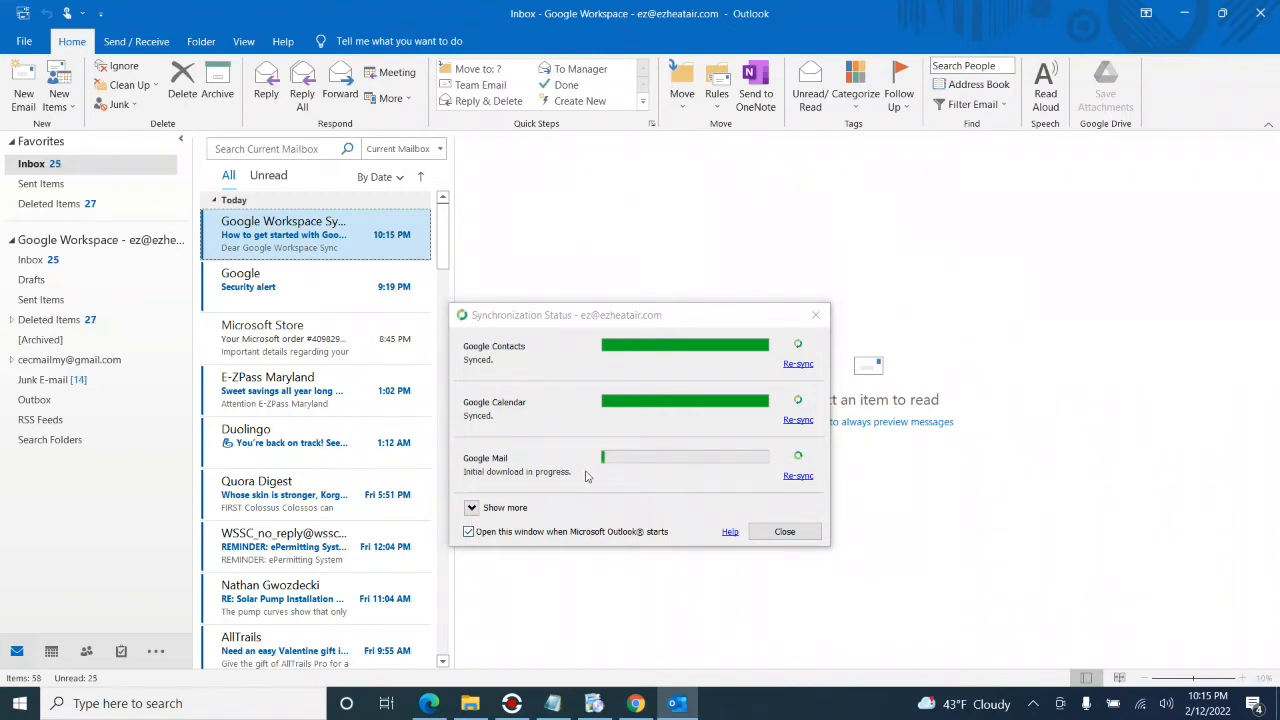
left_click(469, 533)
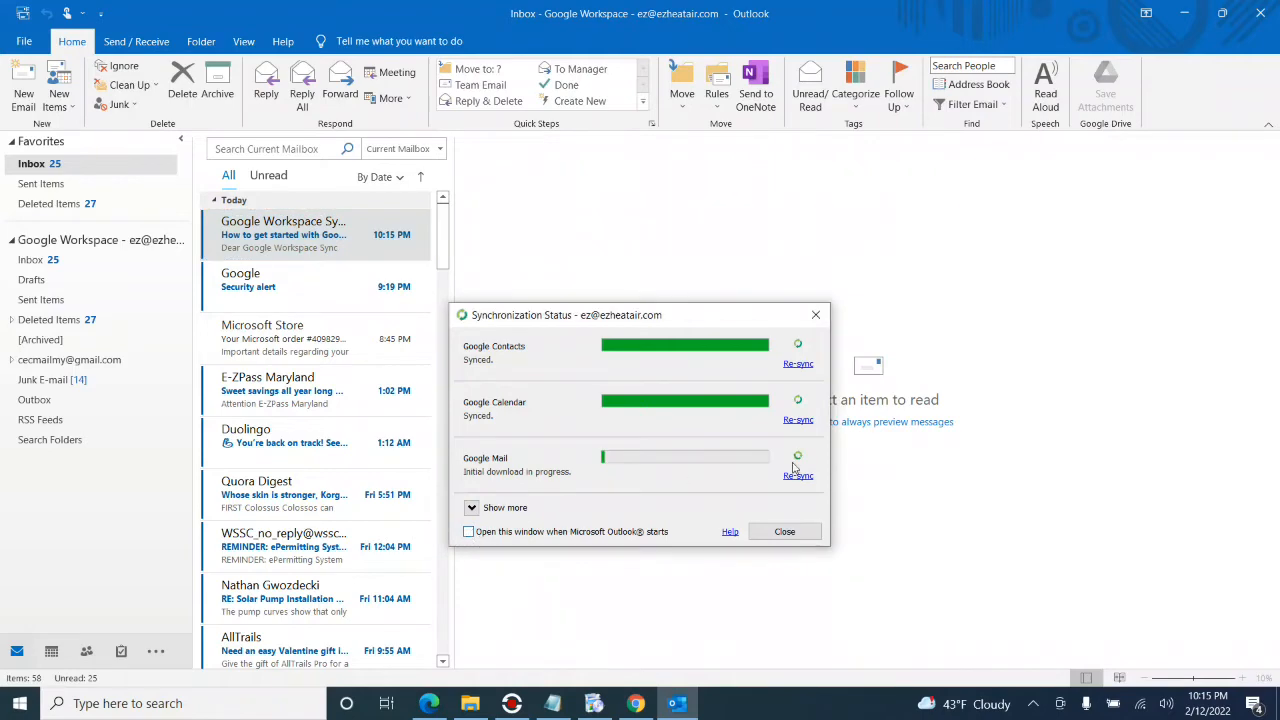
left_click(785, 532)
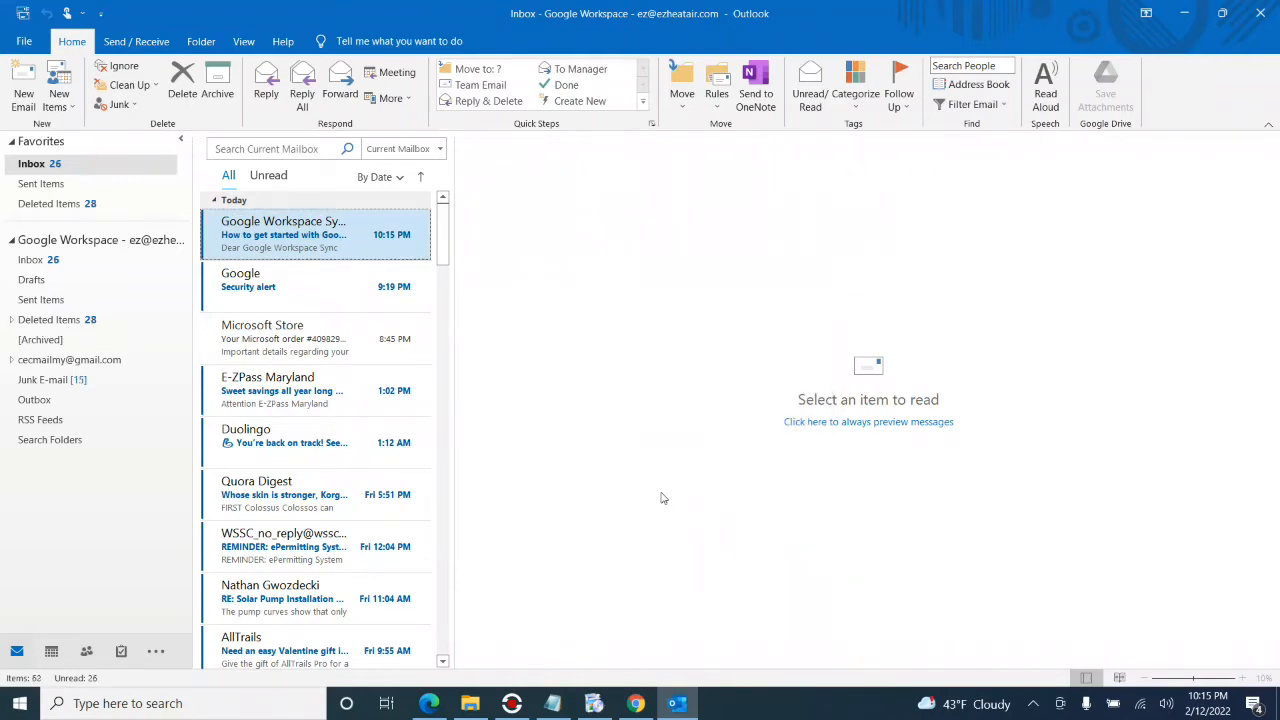
key("ctrl+3")
scroll(393, 528, "down", 5)
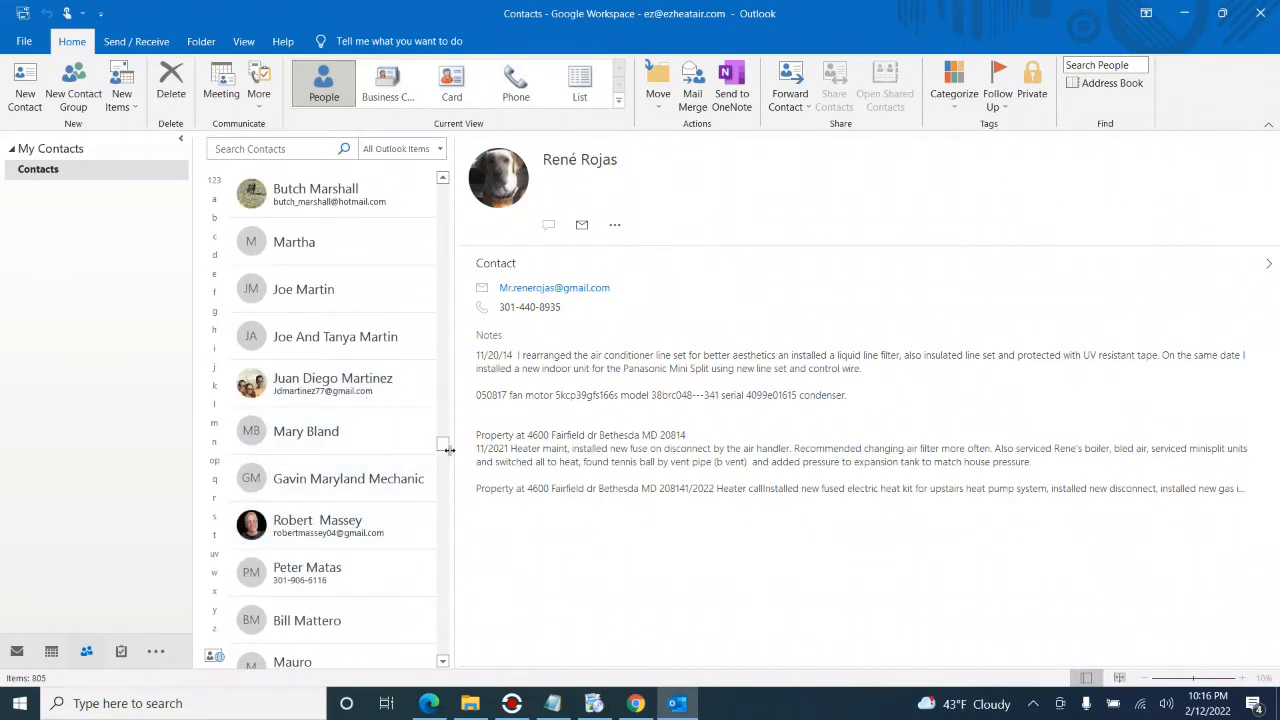
Scroll the People list and preview several B and C contacts, ending on the townhouse drywall one.
left_click_drag(443, 443, 443, 245)
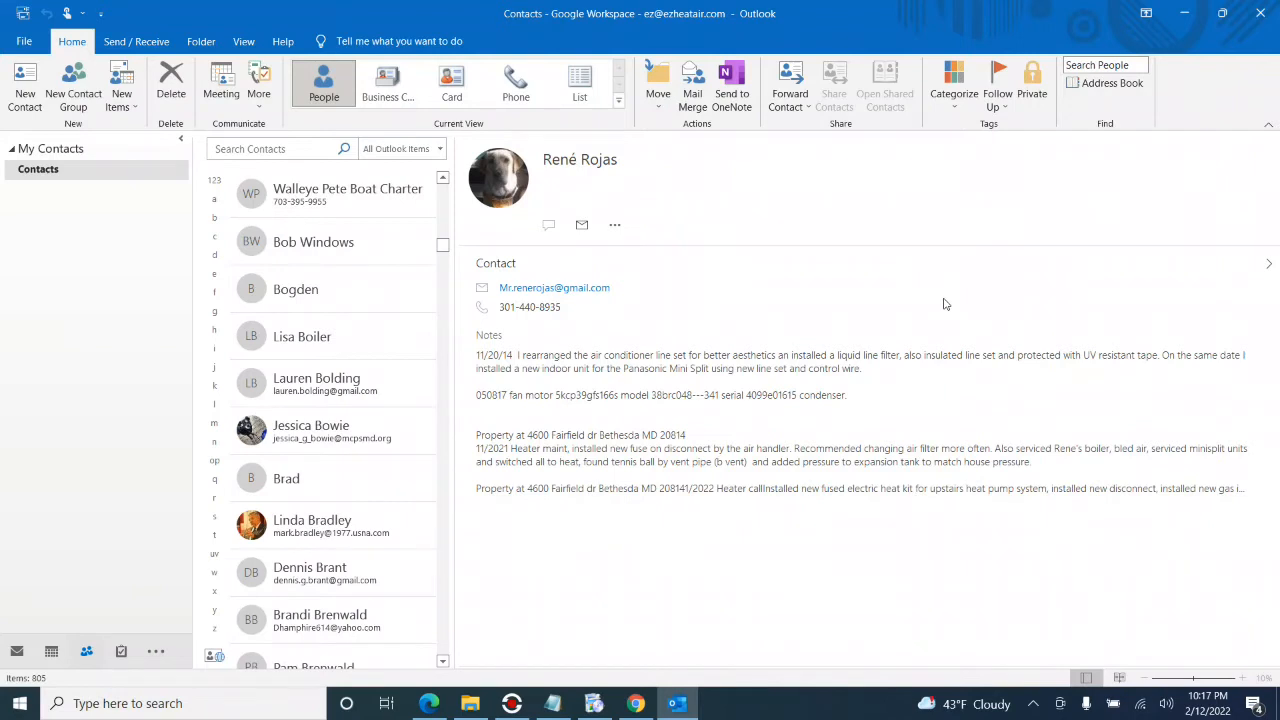
left_click(330, 289)
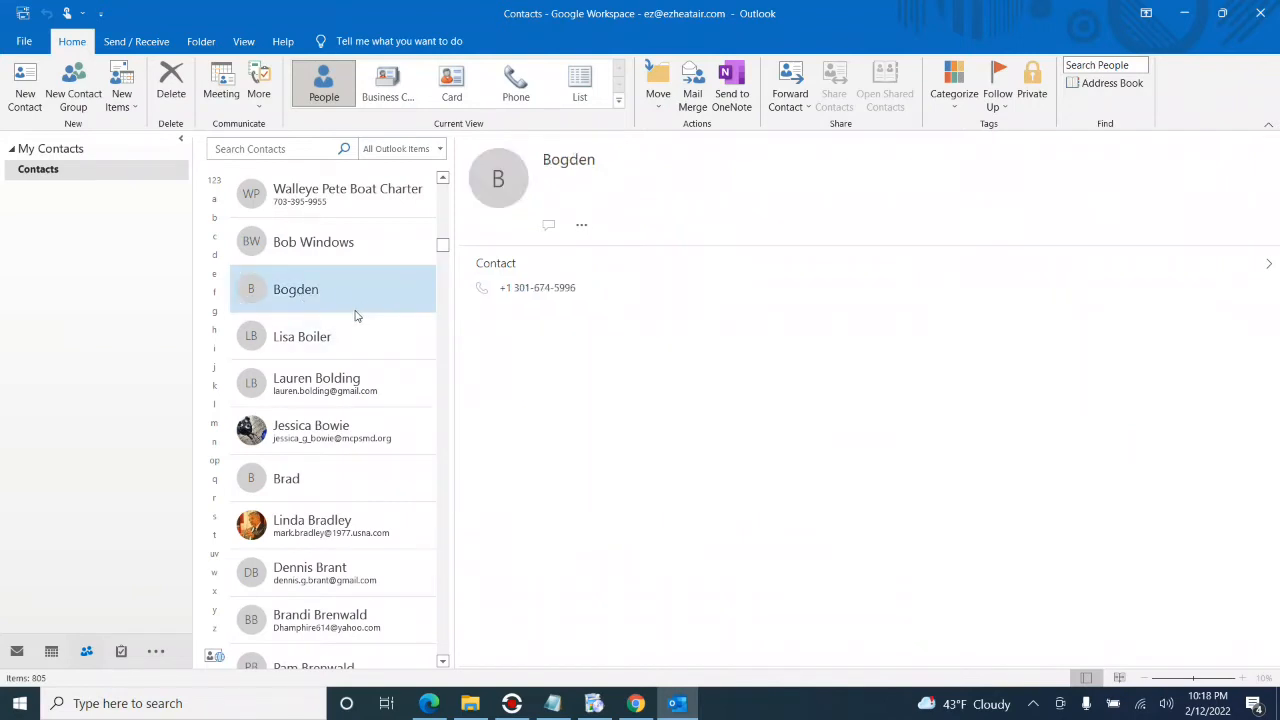
left_click(355, 348)
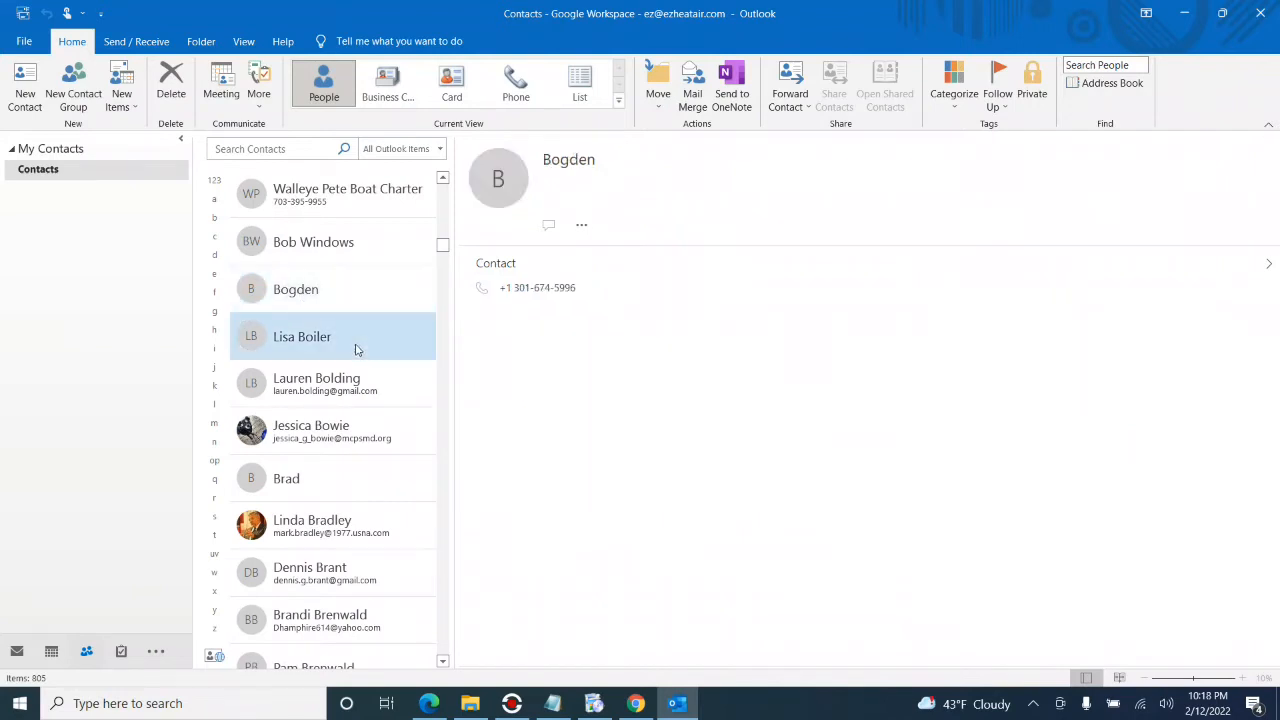
left_click(337, 282)
left_click(349, 521)
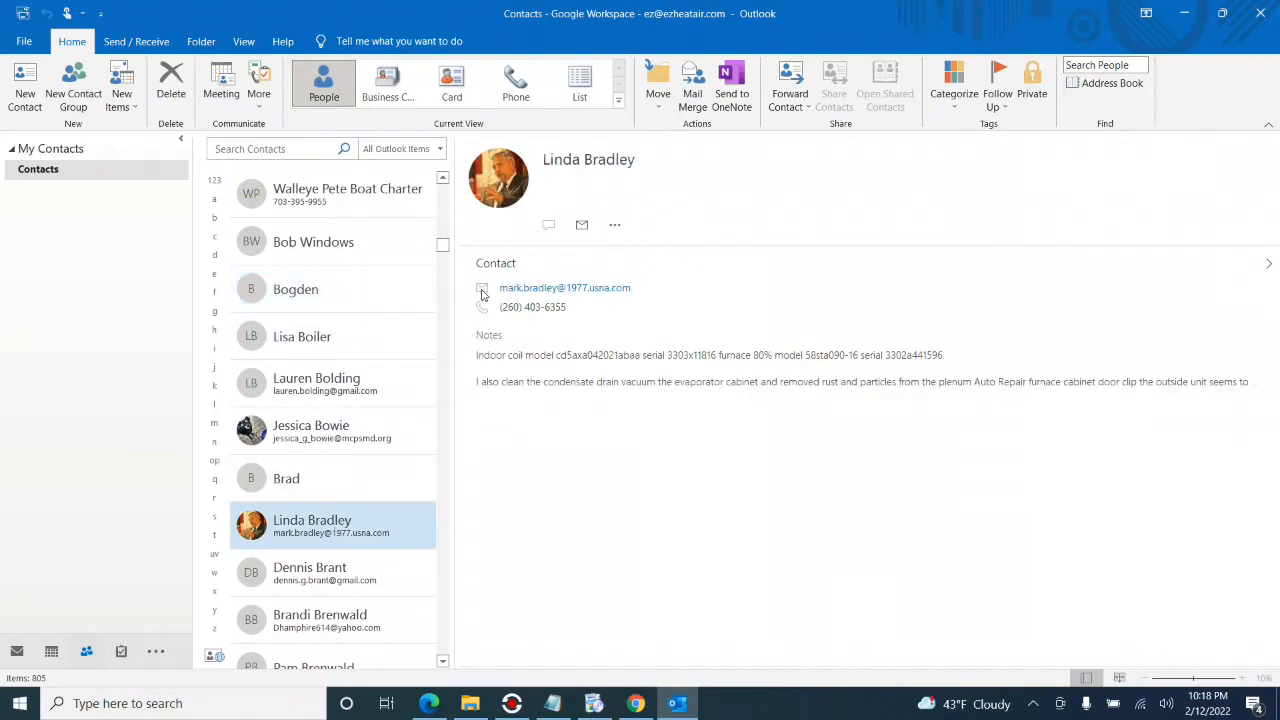
left_click_drag(448, 252, 443, 272)
left_click(343, 496)
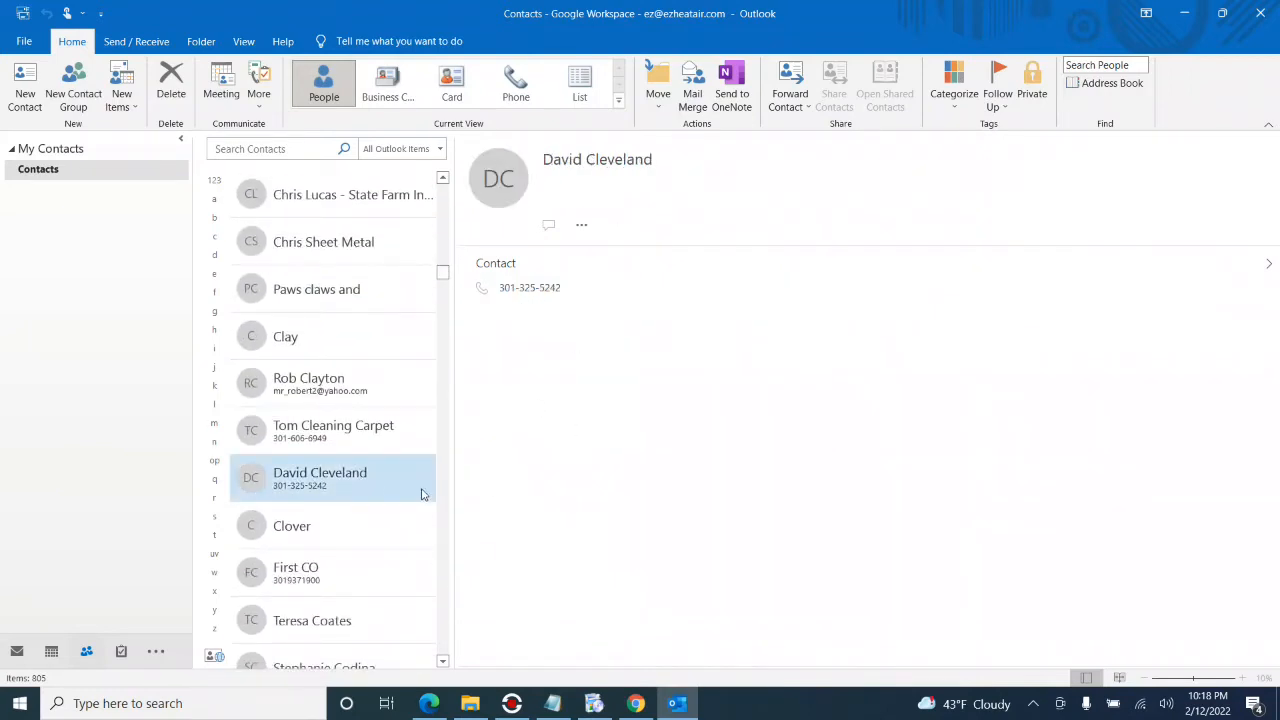
left_click_drag(446, 281, 443, 286)
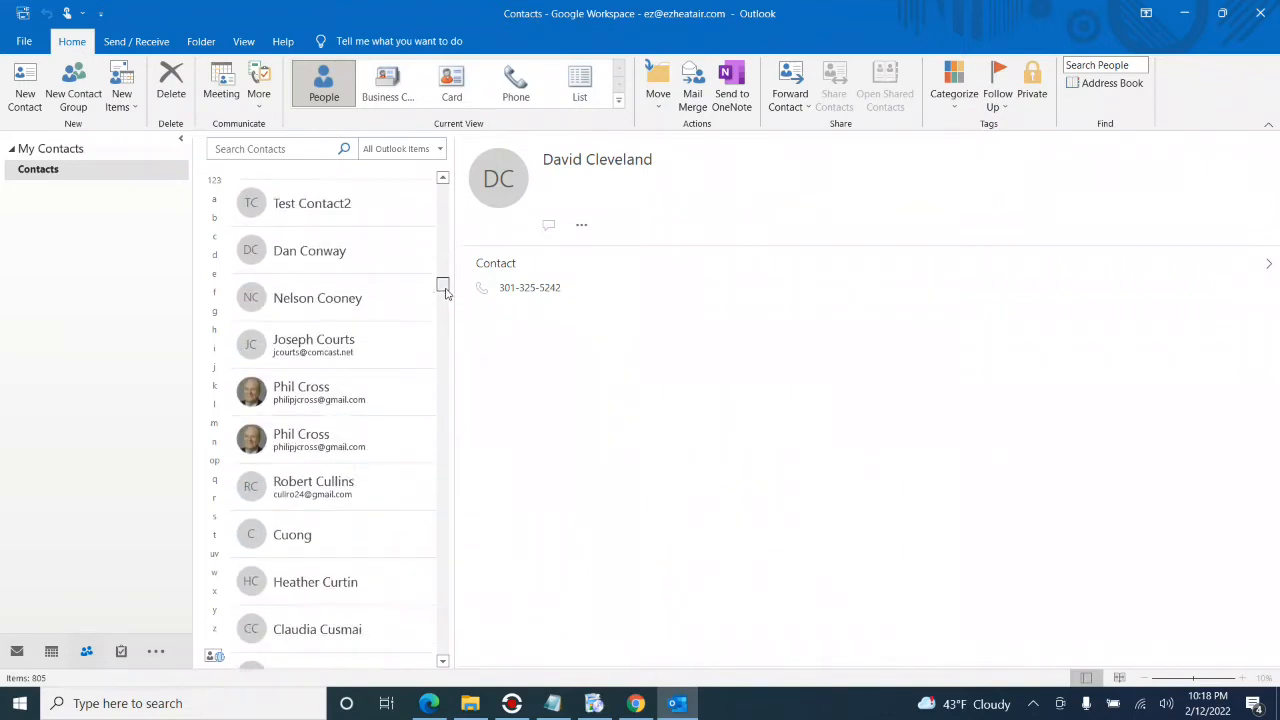
left_click(345, 433)
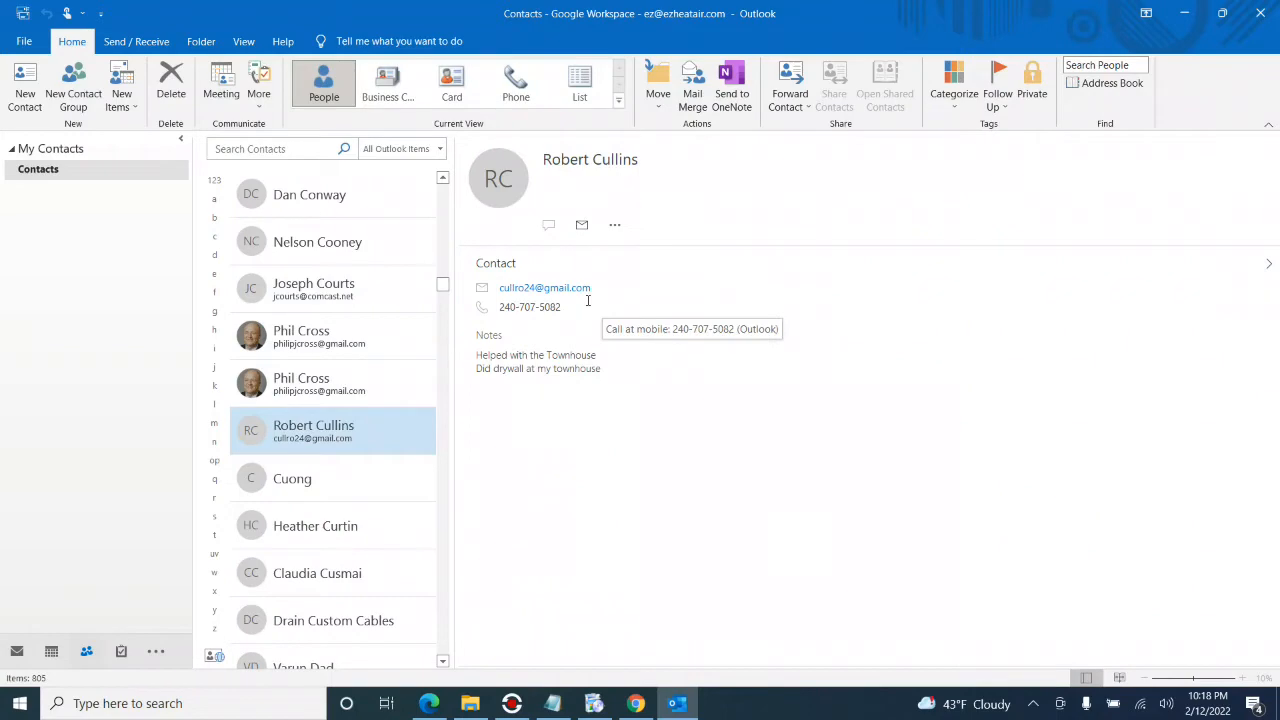
In Outlook Options > Advanced, open Custom Forms' Forms Manager targeting Personal Forms and start Install.
left_click(20, 41)
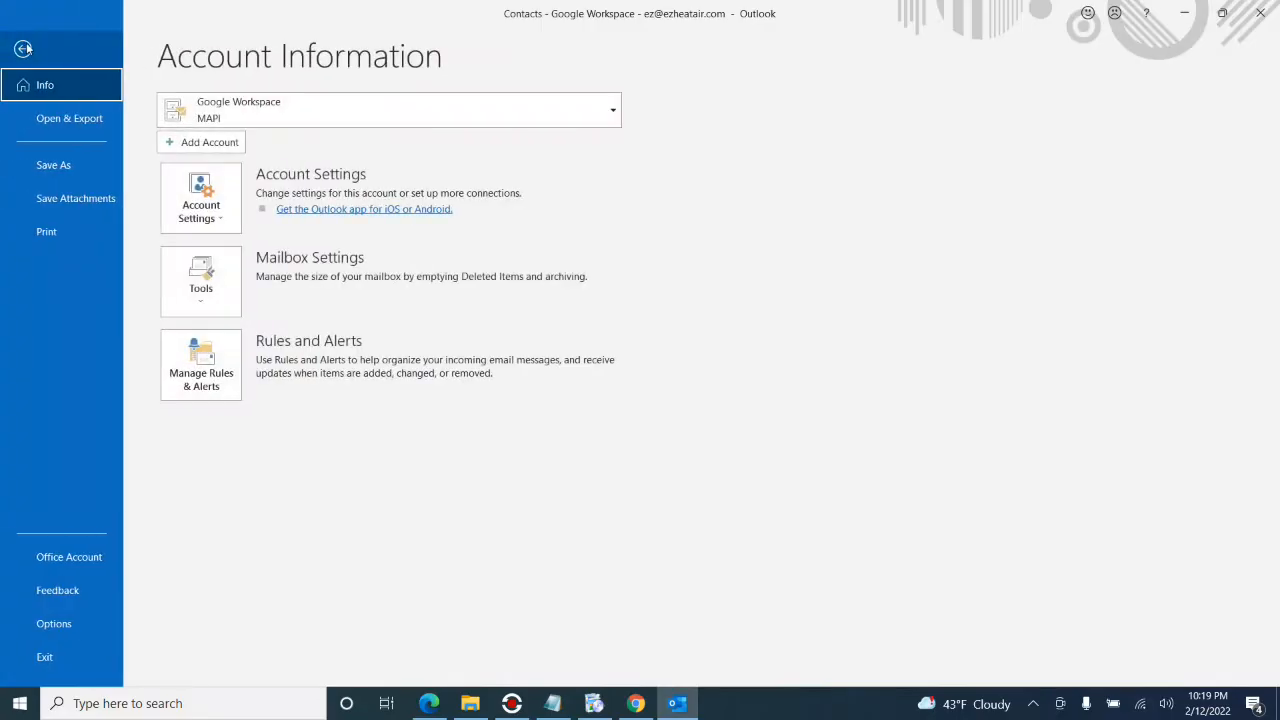
left_click(60, 625)
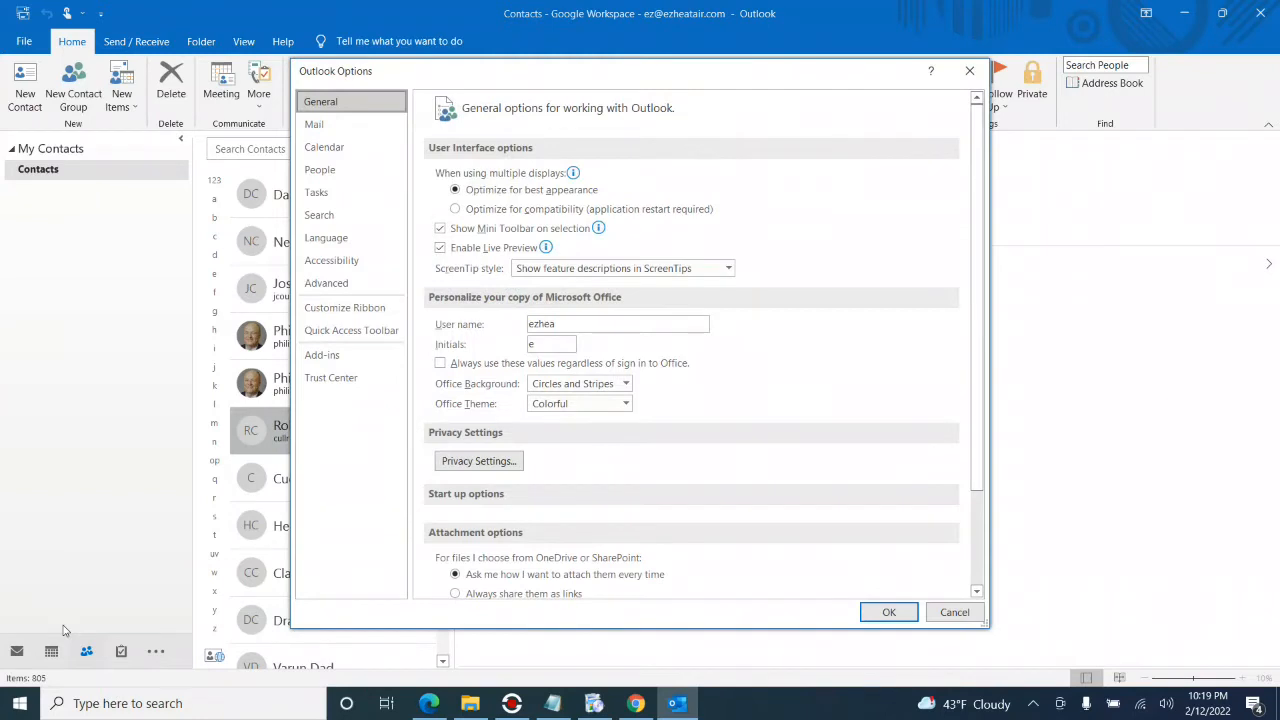
left_click(364, 290)
scroll(700, 350, "down", 3)
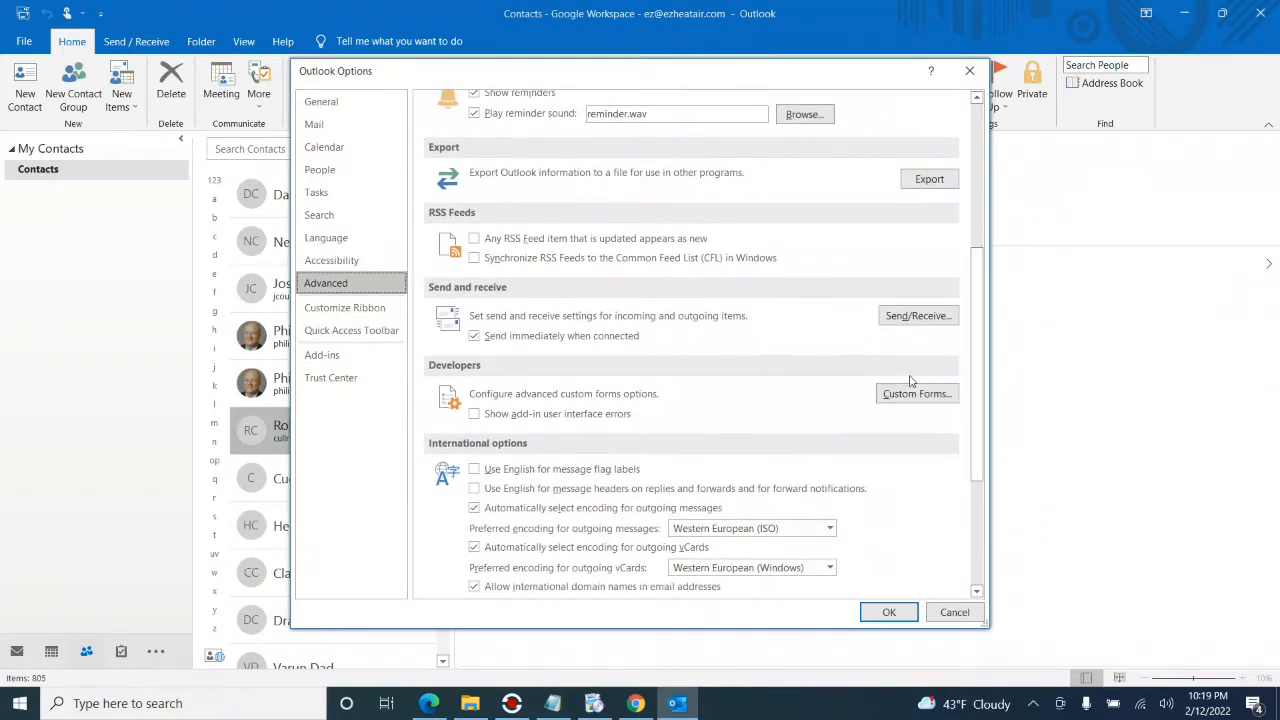
left_click(912, 394)
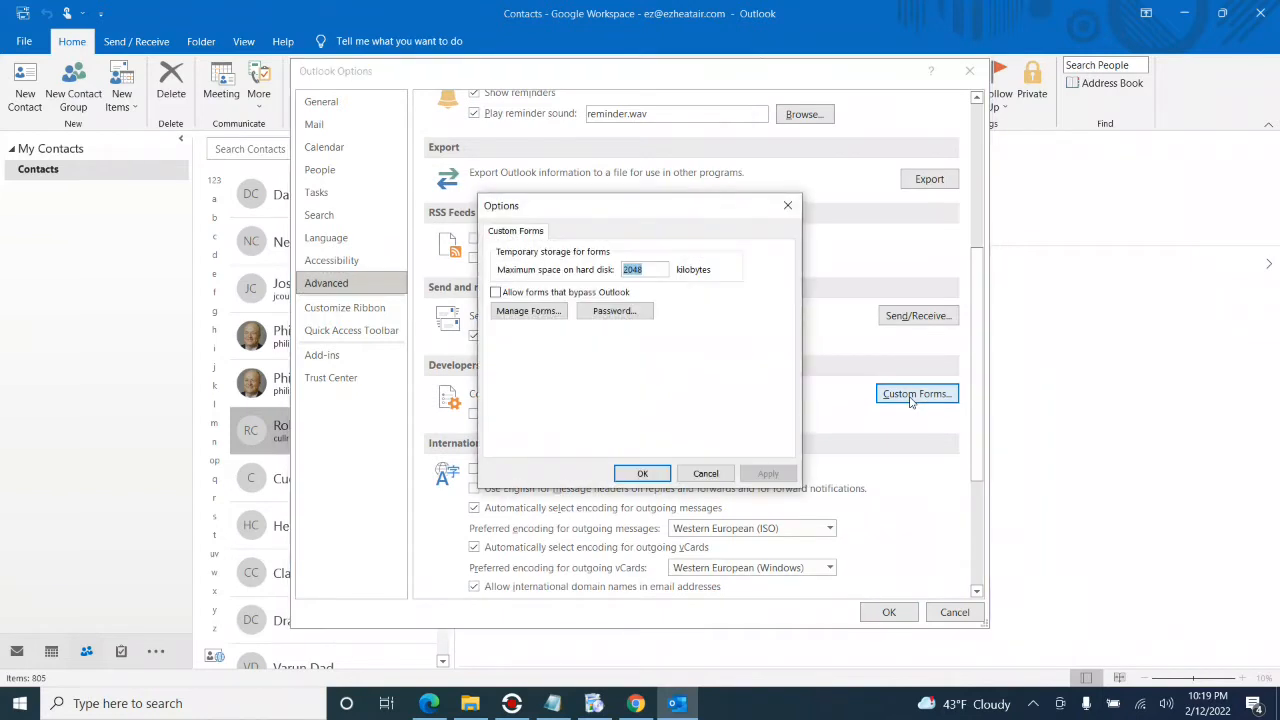
left_click(528, 311)
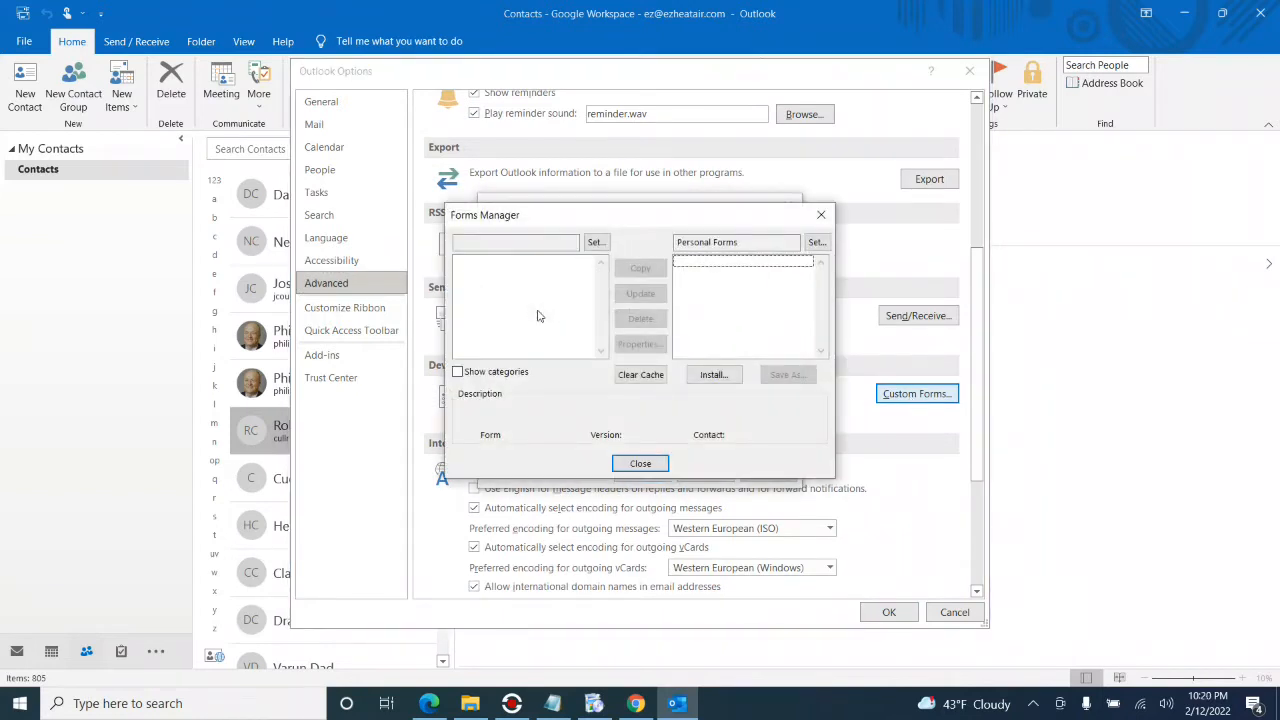
left_click(779, 243)
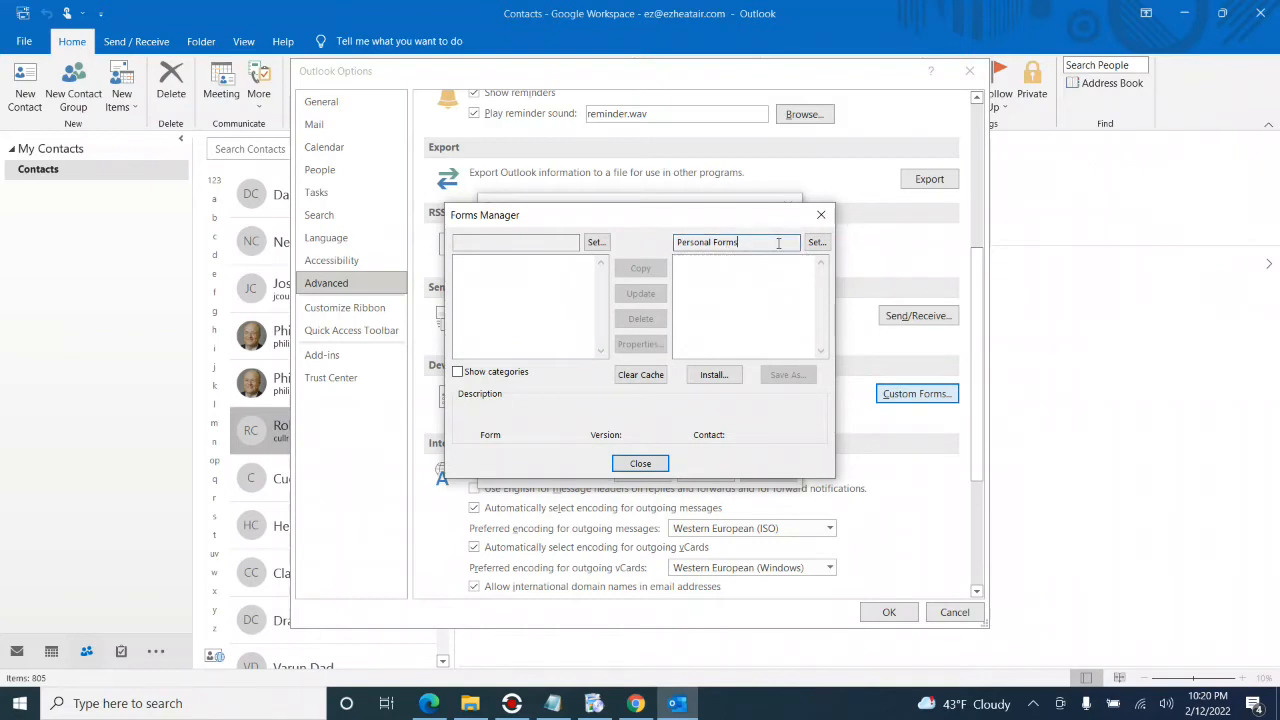
left_click(720, 374)
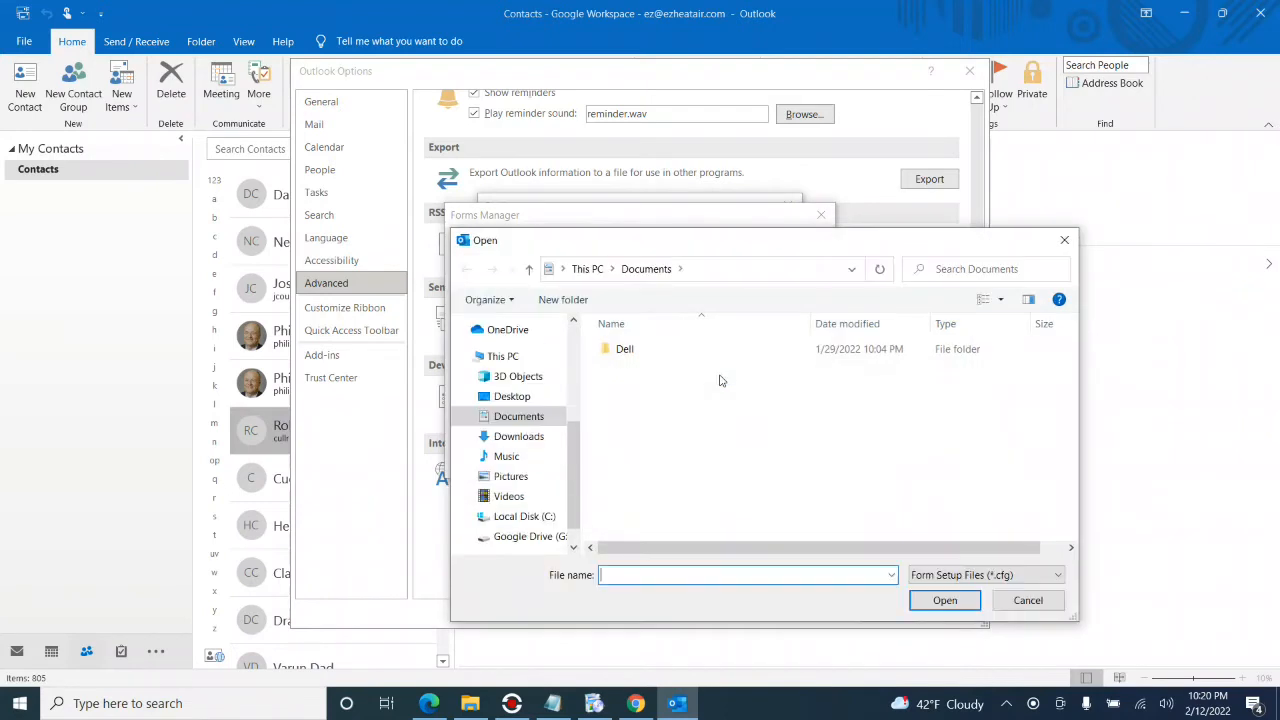
Install the Contact form from C:\Business\RoboService Setup\PC Setup\Outlook Setup\Outlook Contacts Forms.
left_click(495, 516)
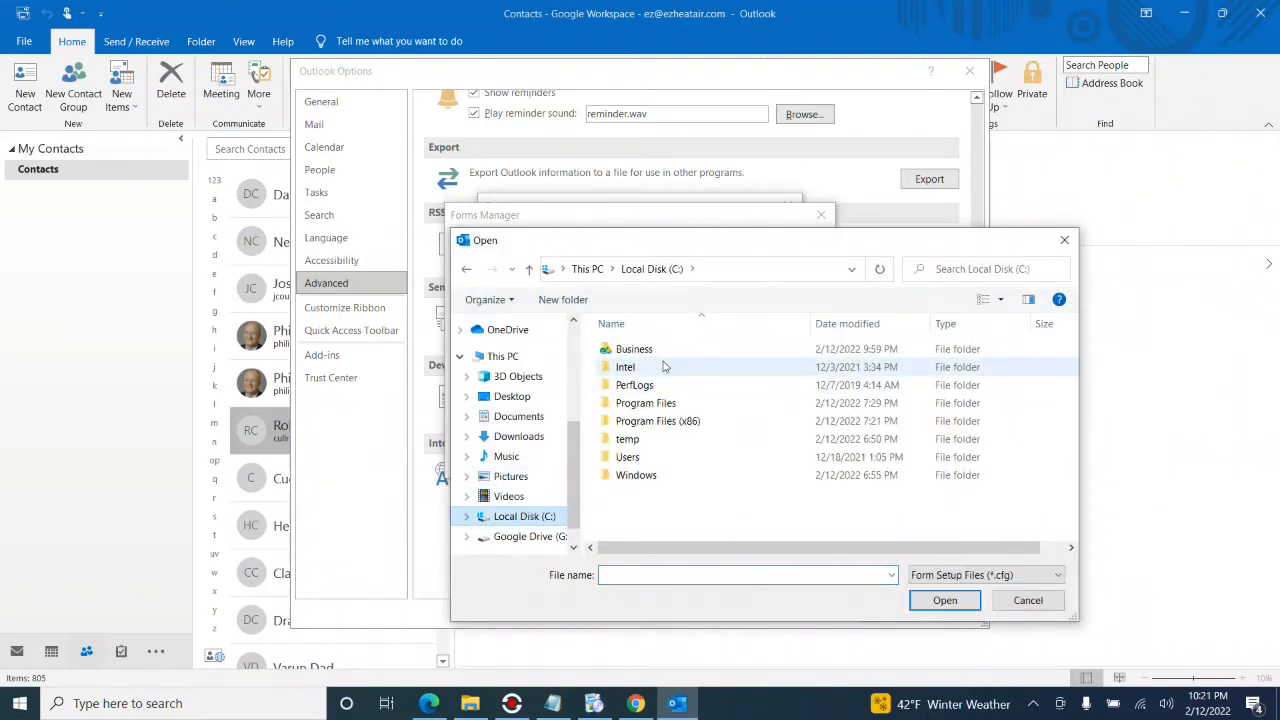
double_click(666, 352)
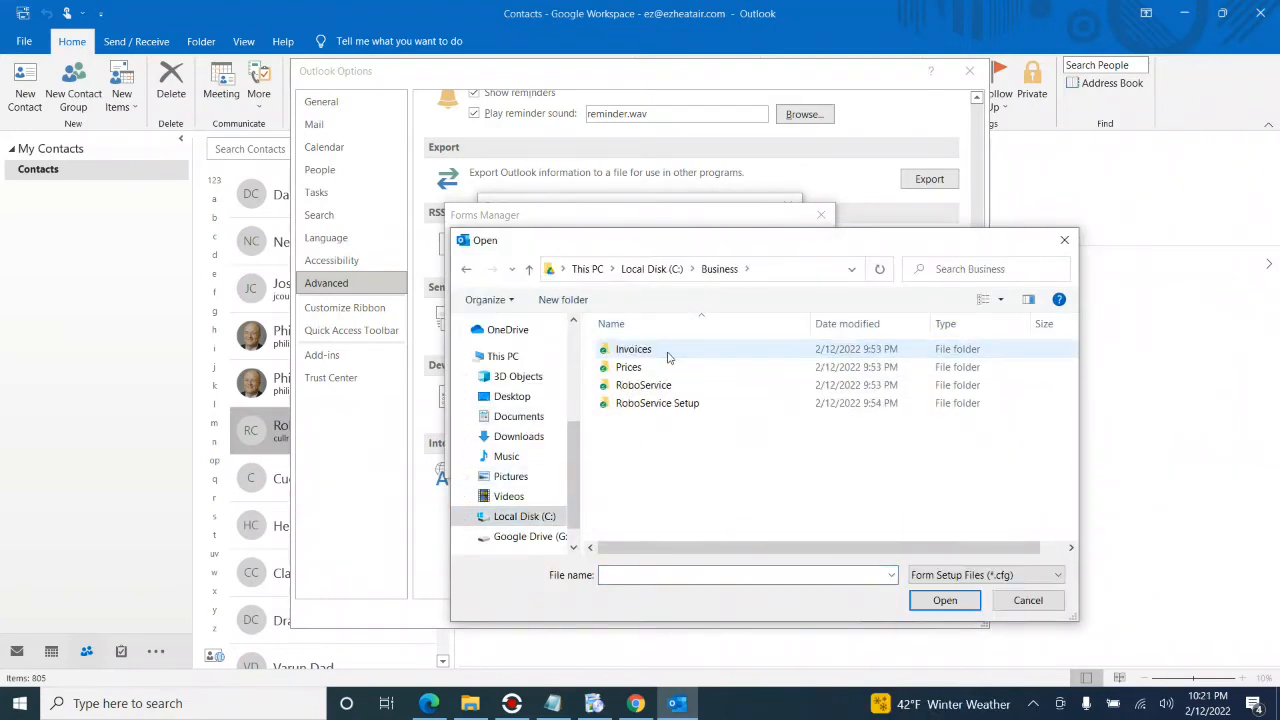
double_click(672, 404)
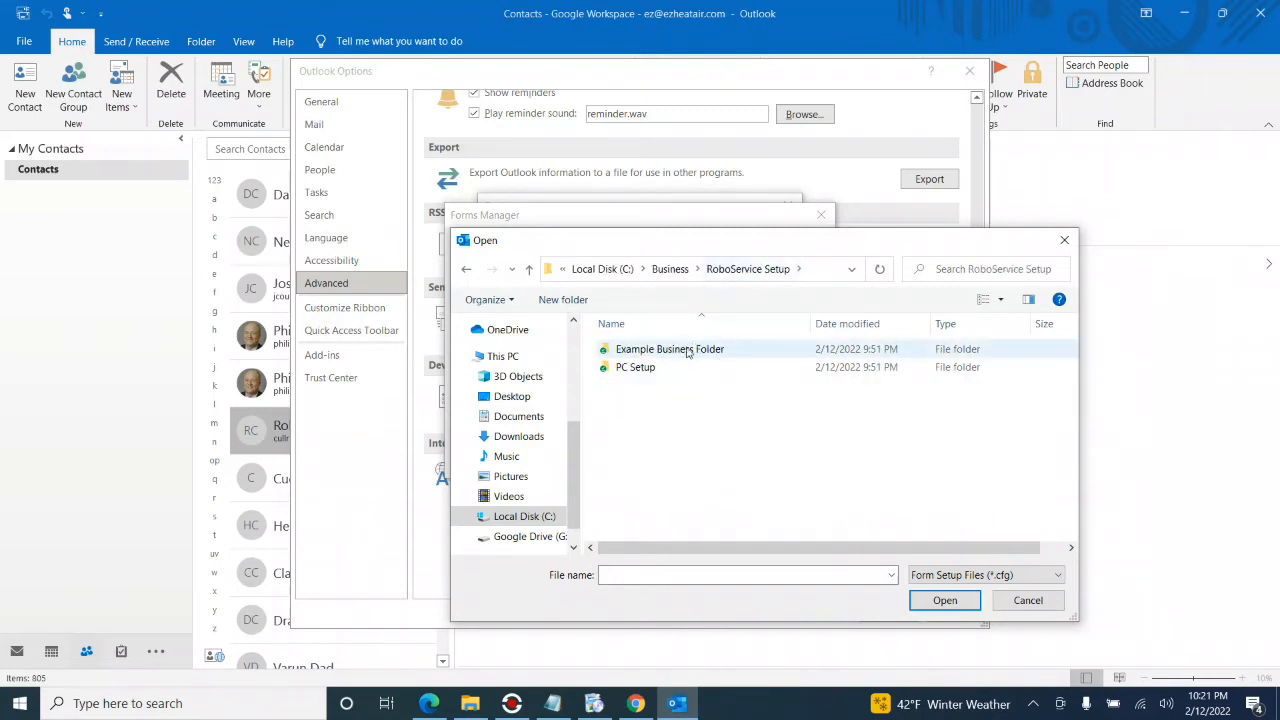
left_click(675, 372)
double_click(675, 372)
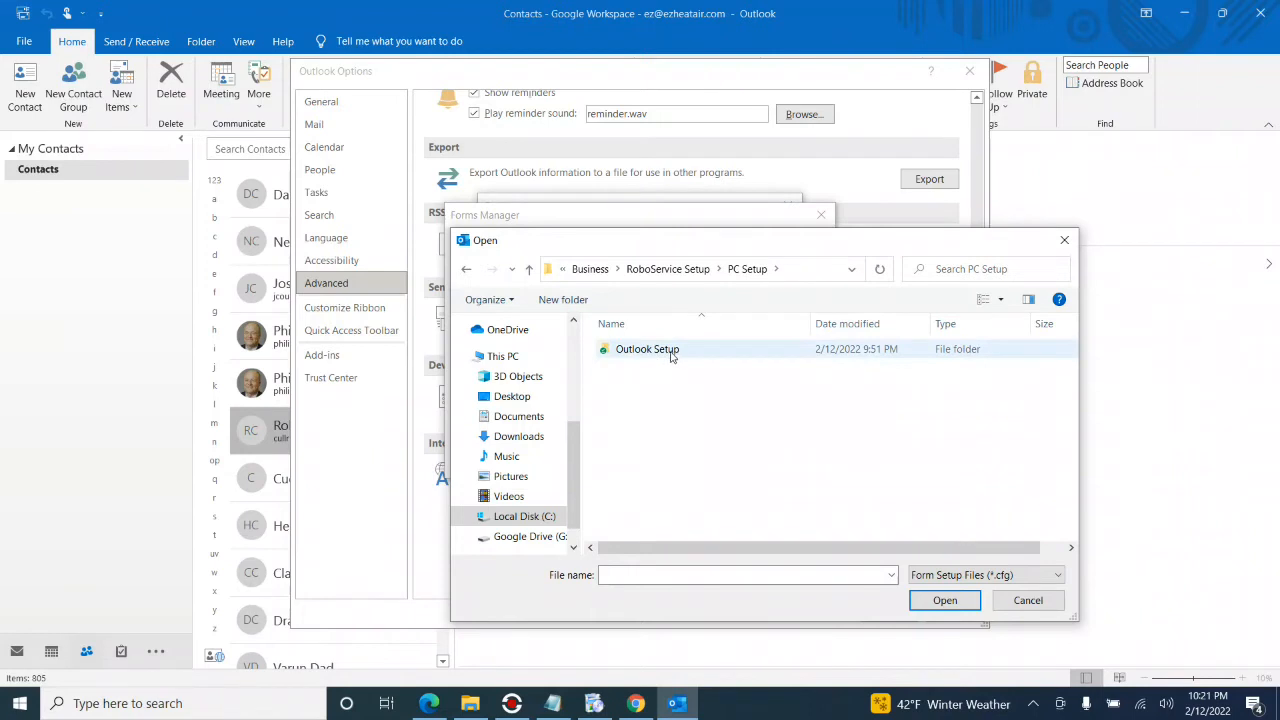
double_click(674, 350)
left_click(675, 352)
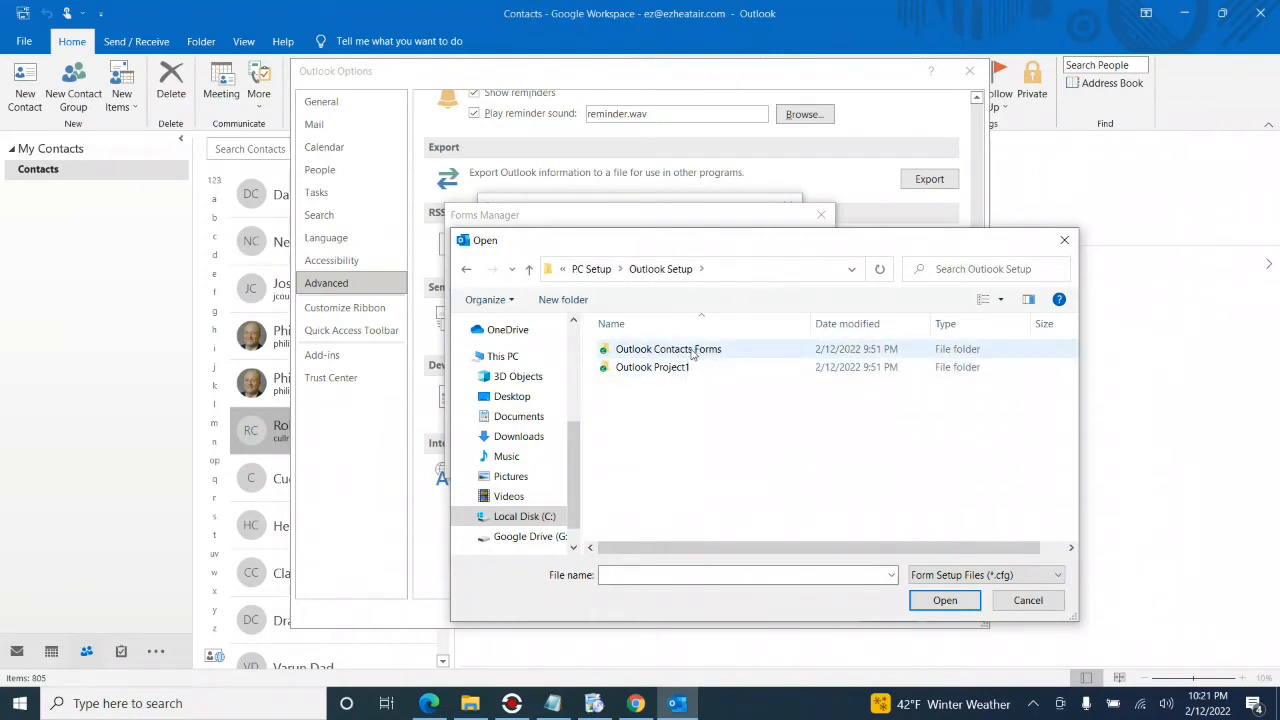
double_click(690, 352)
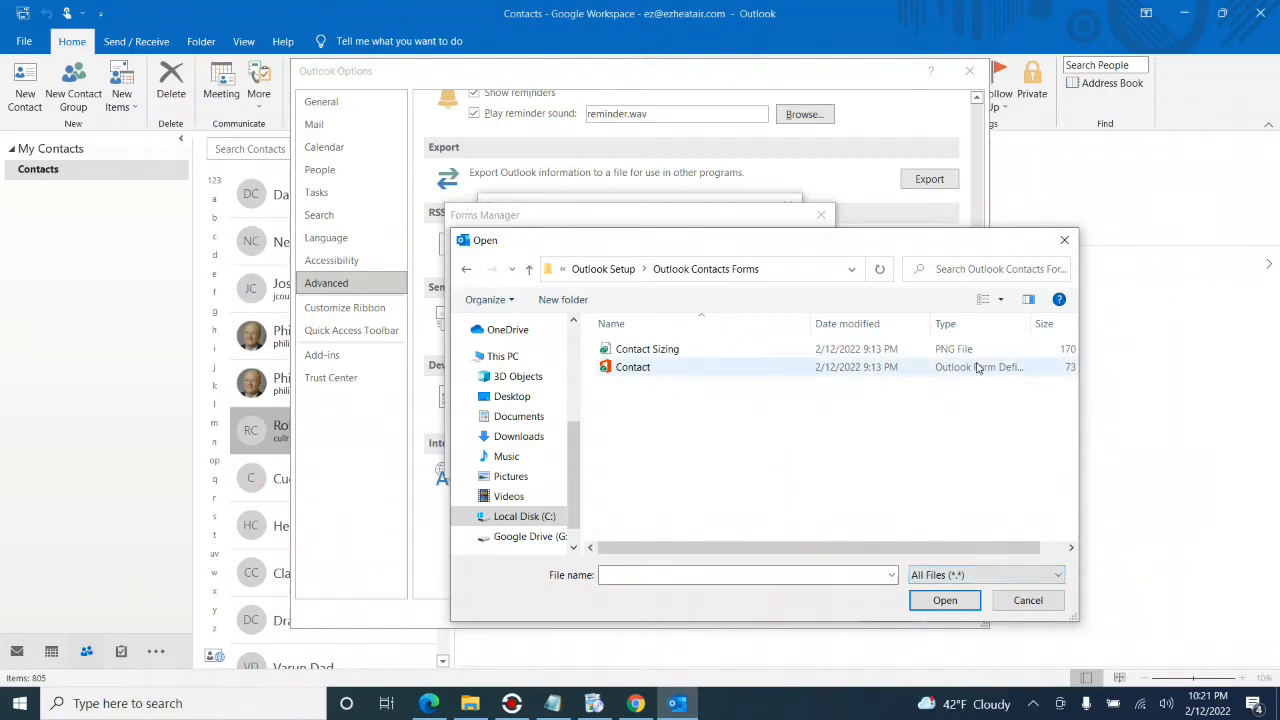
double_click(643, 369)
key("Return")
Check the installed Contact form, then close the Forms Manager, Custom Forms and Outlook Options.
left_click(762, 280)
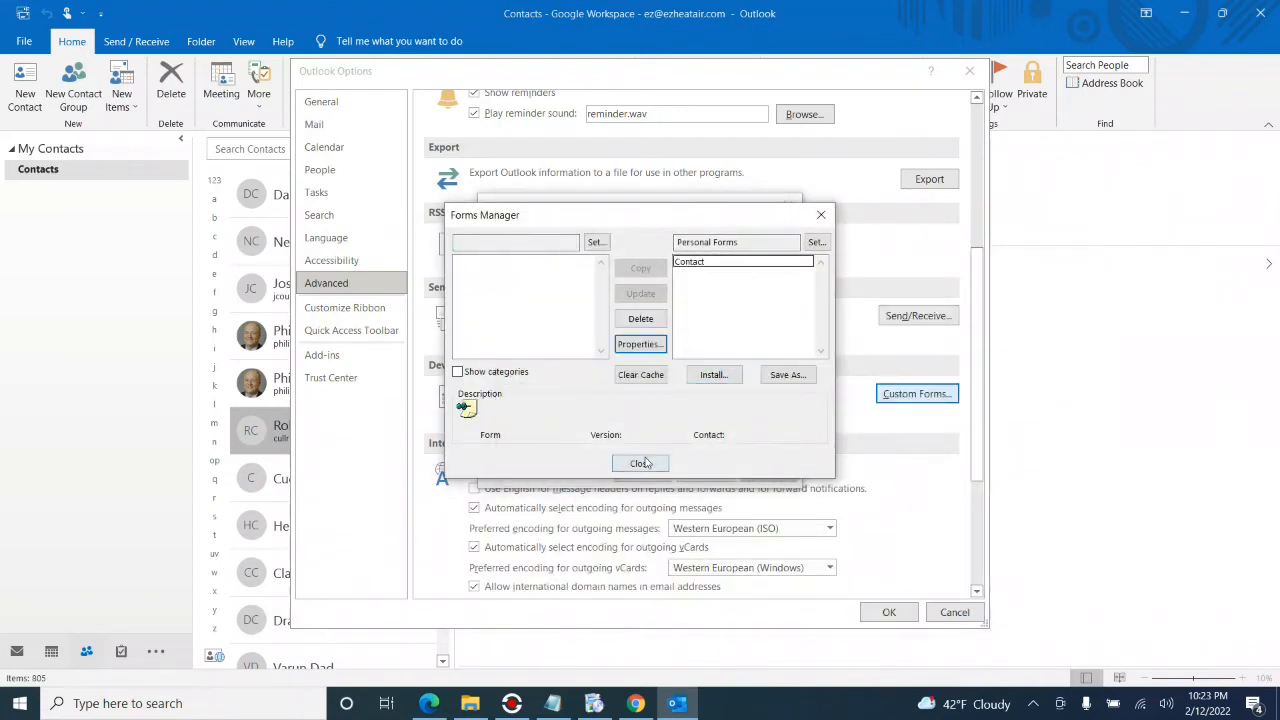
left_click(641, 464)
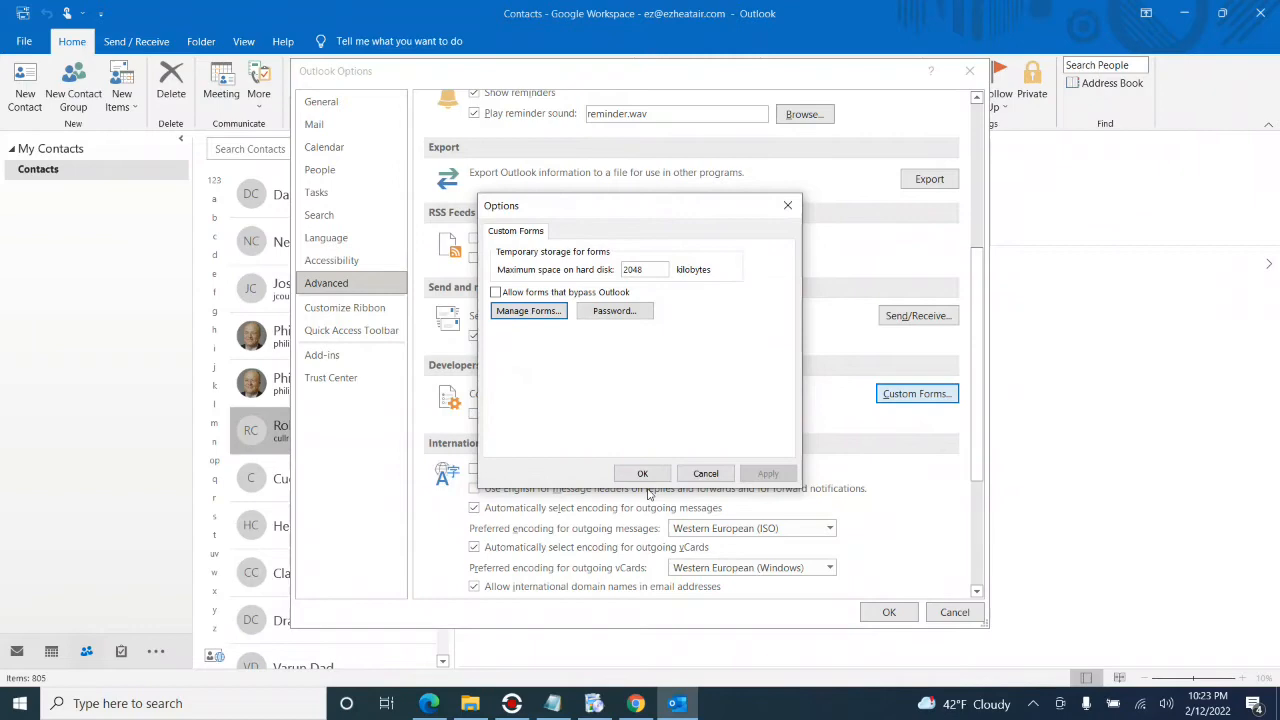
left_click(647, 475)
scroll(500, 330, "up", 5)
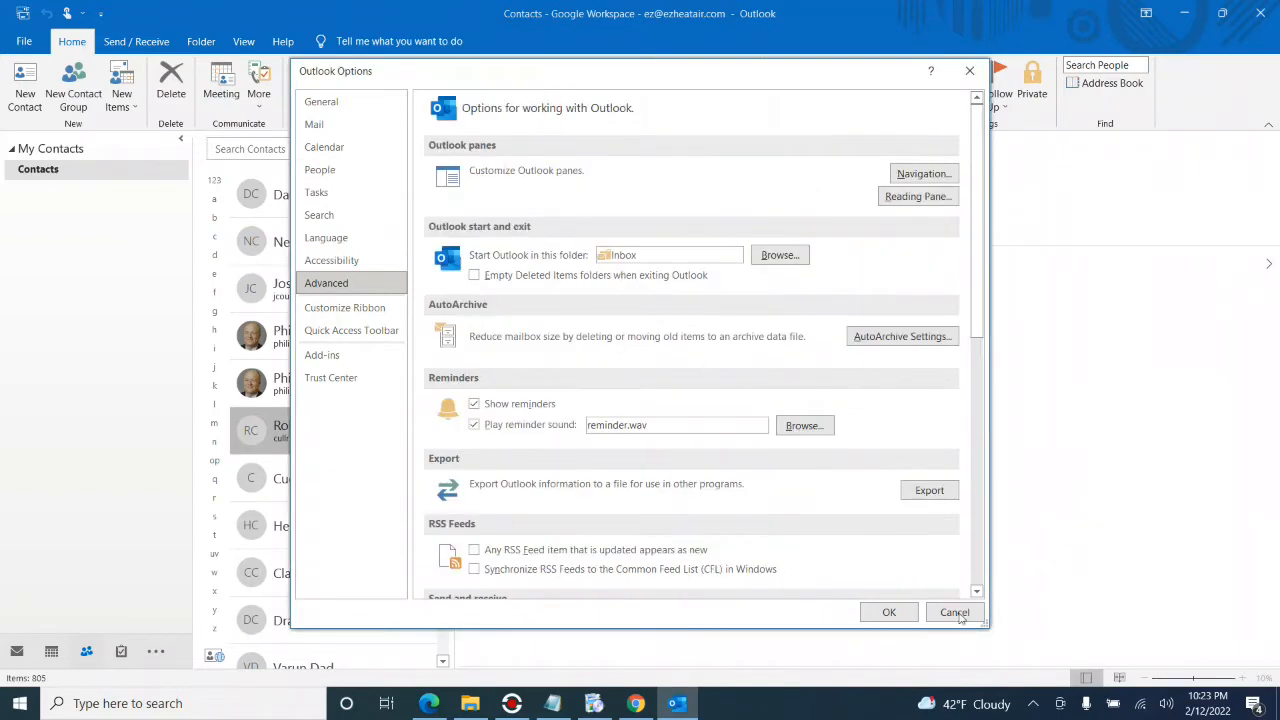
left_click(906, 612)
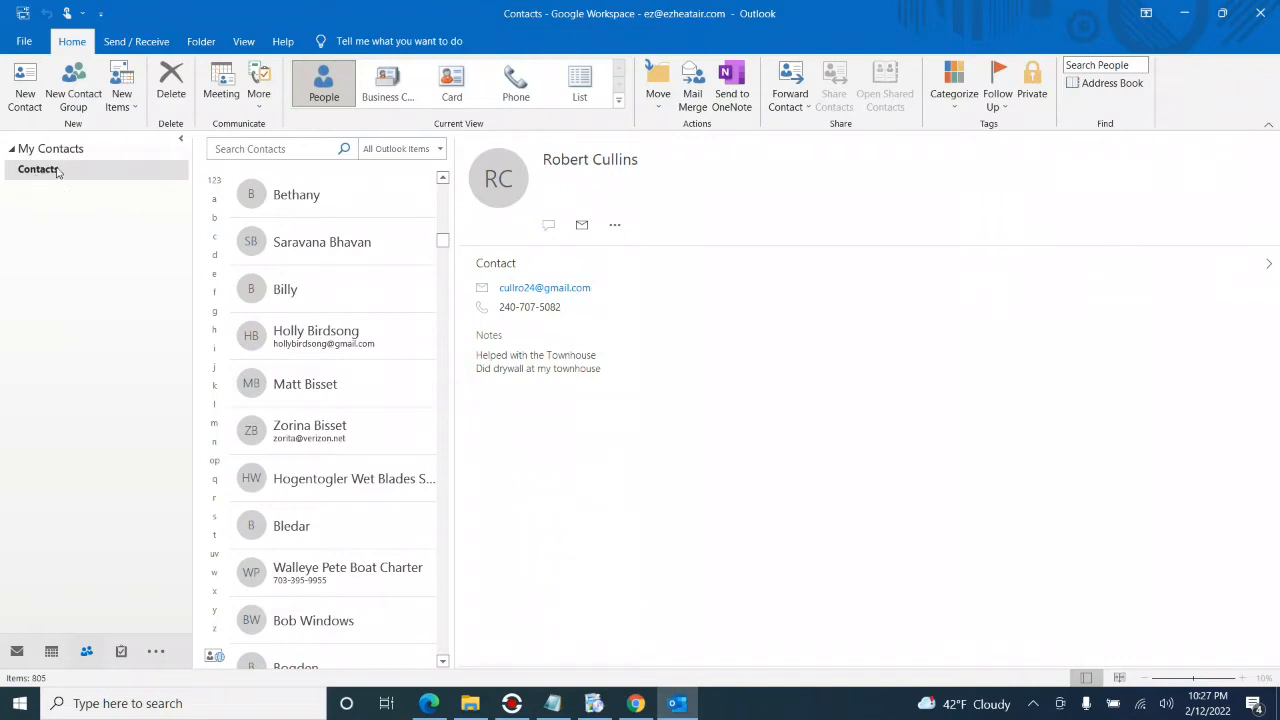
Open the Properties of the Contacts folder.
right_click(43, 174)
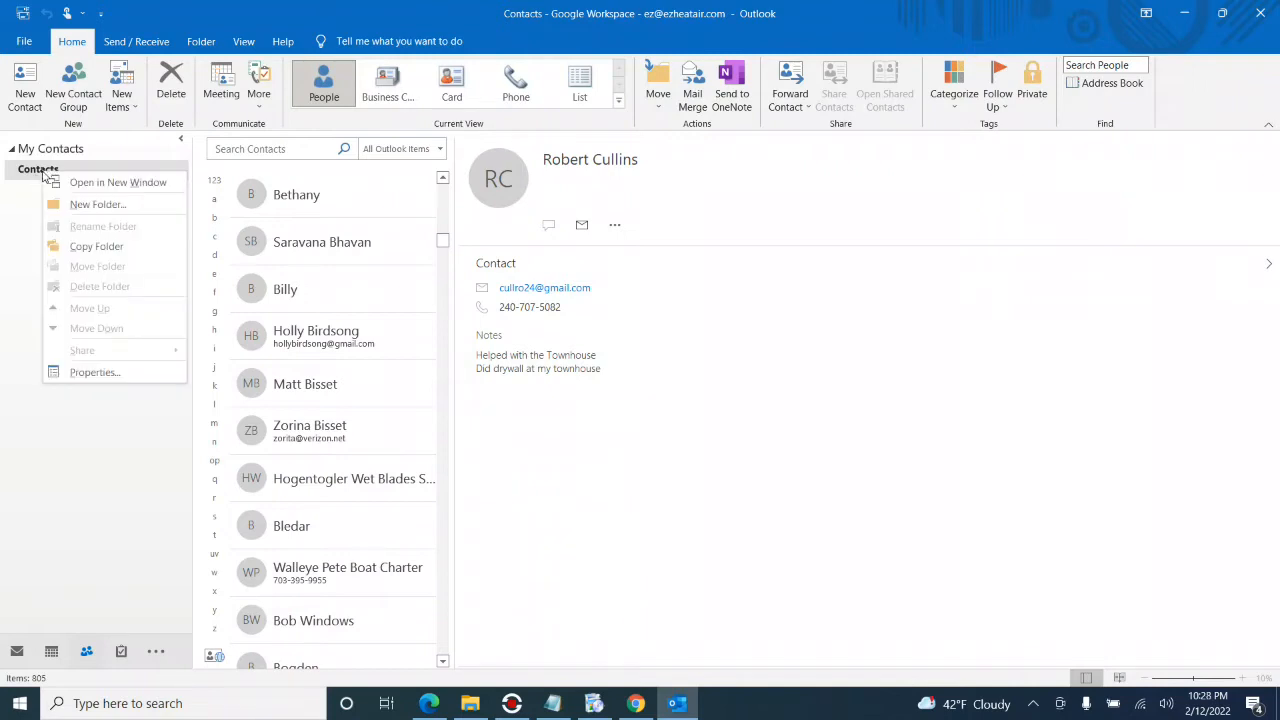
left_click(86, 656)
left_click(86, 656)
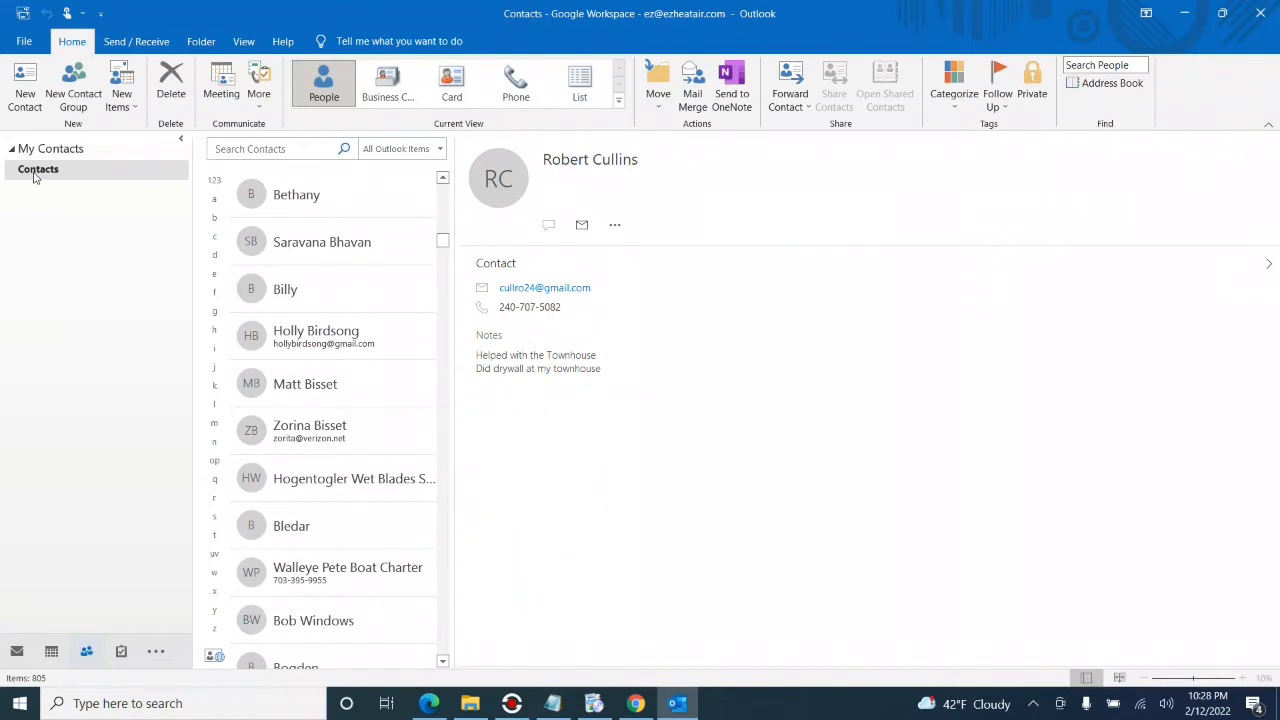
right_click(35, 175)
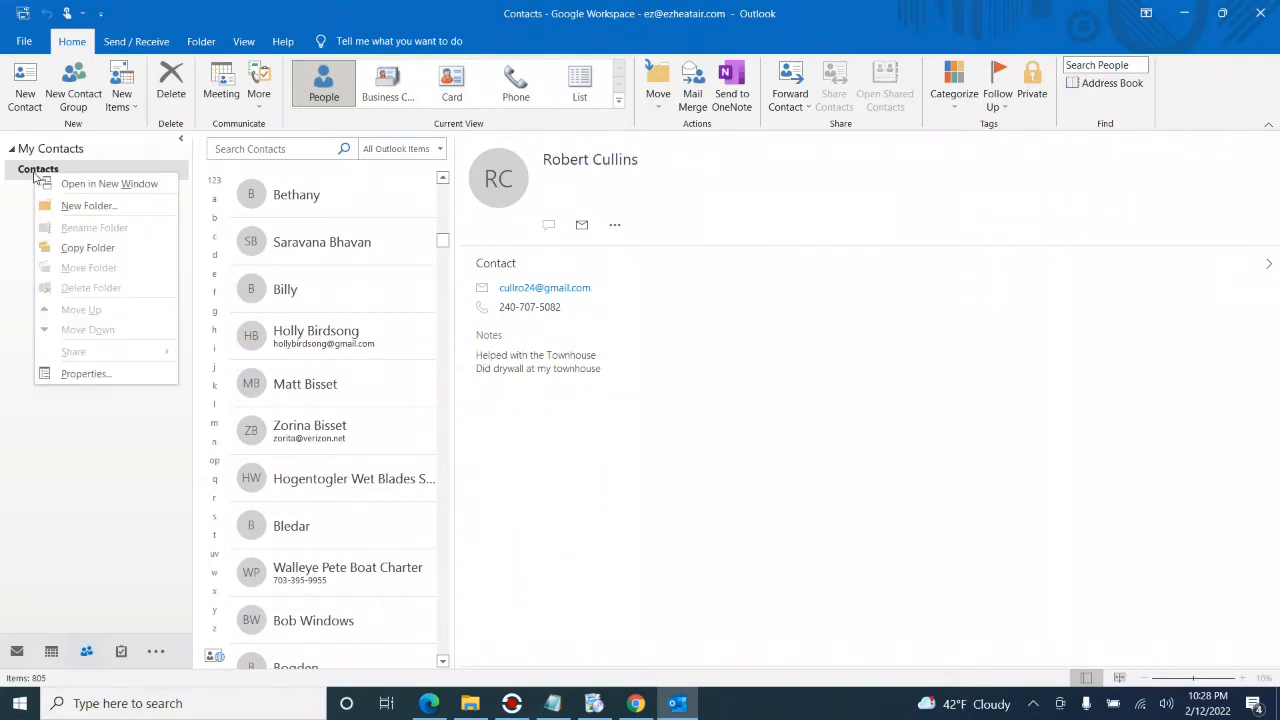
left_click(92, 374)
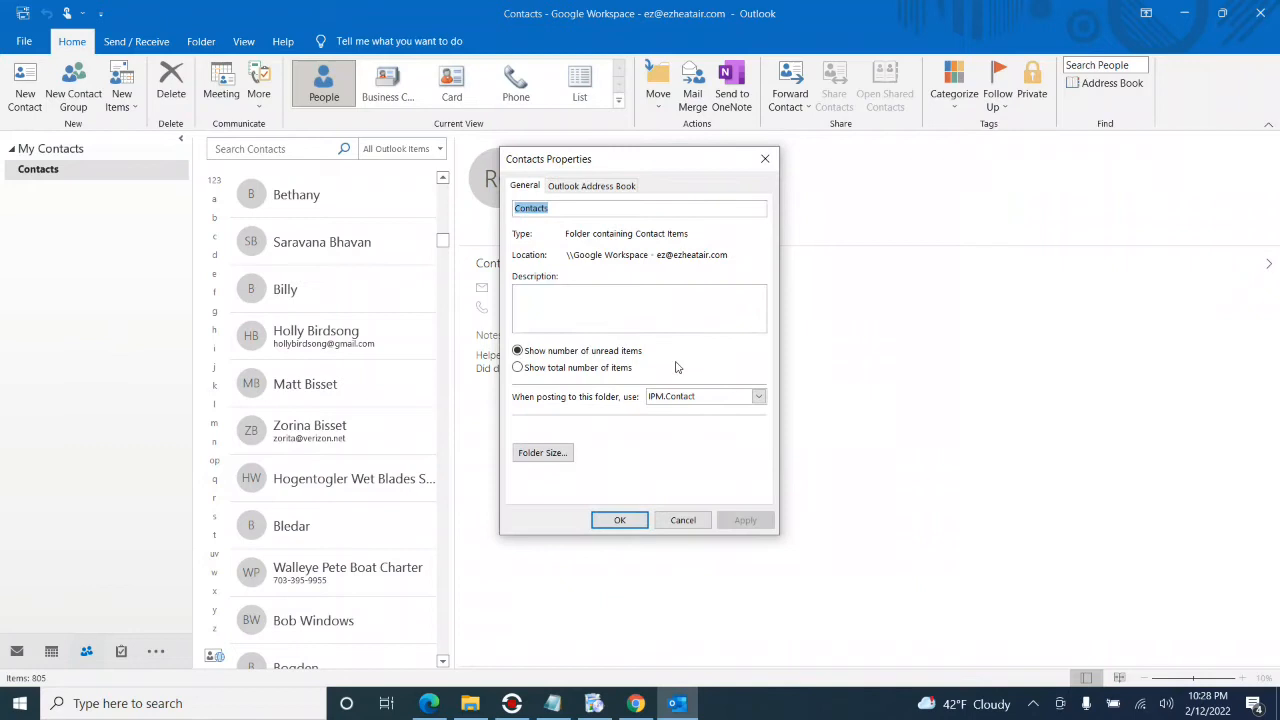
Set new items to use the Personal Forms Contact form, apply, close, and start a test contact.
left_click(759, 397)
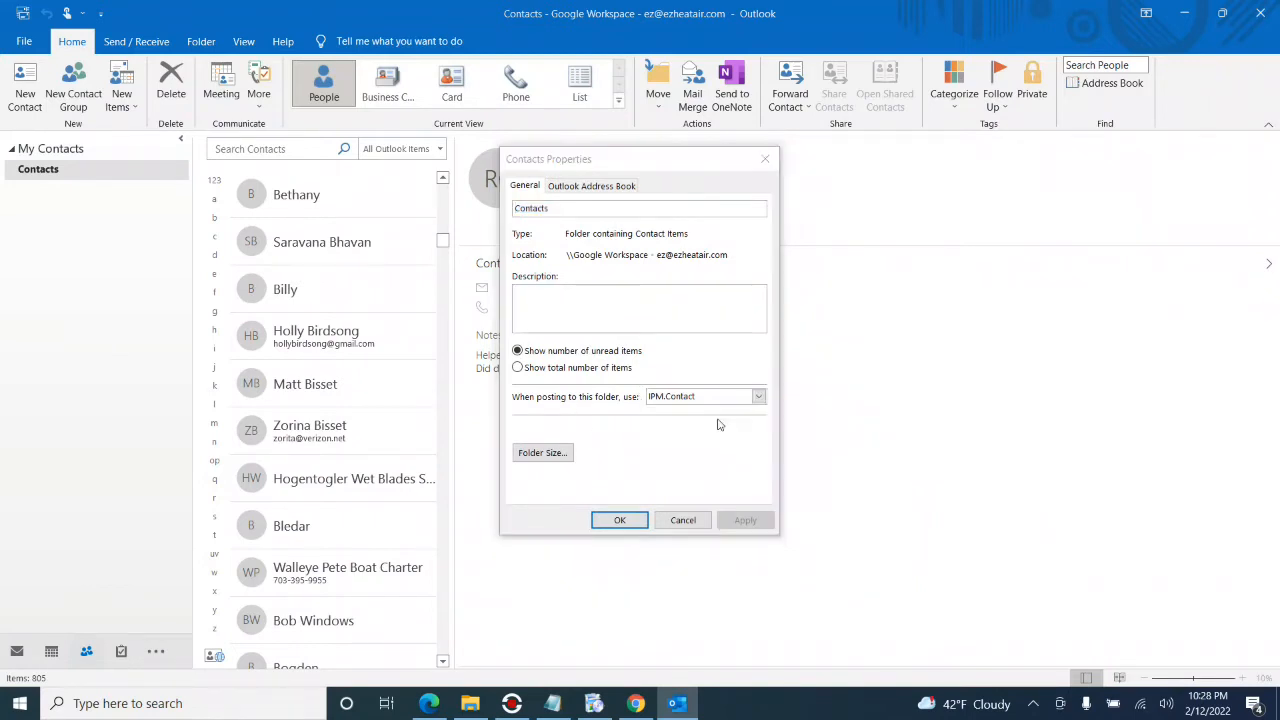
left_click(718, 424)
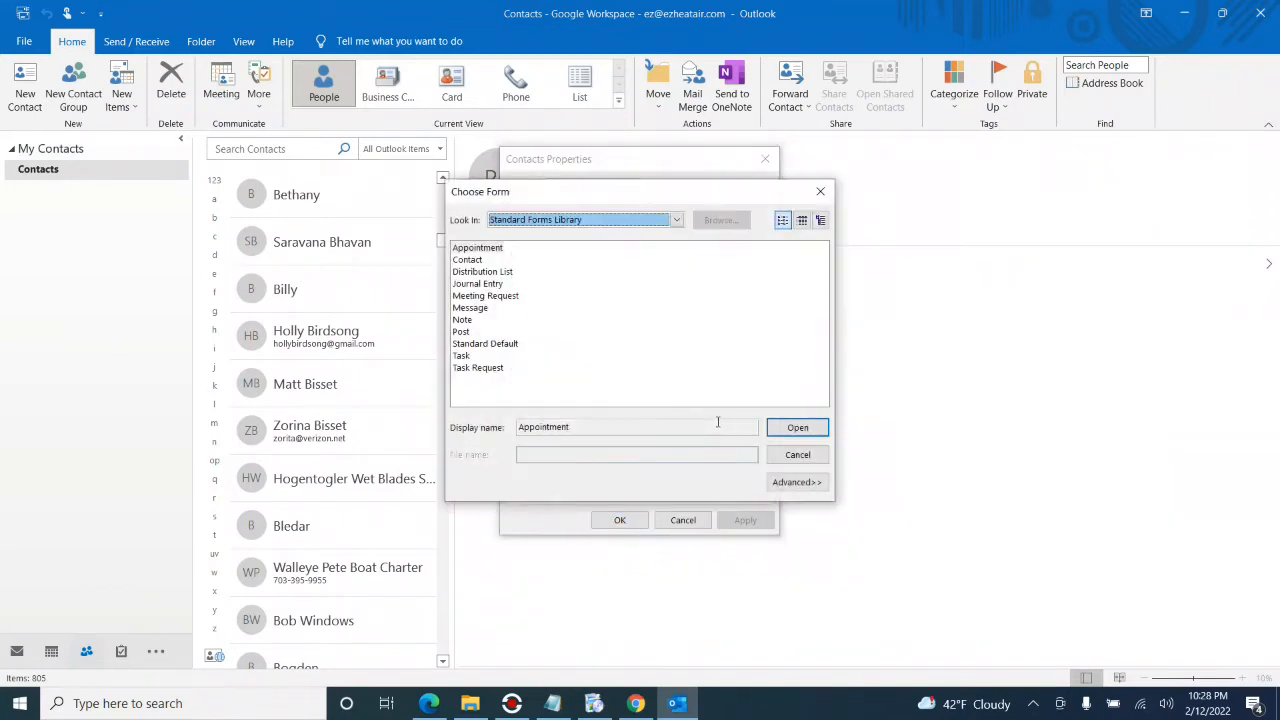
left_click(676, 219)
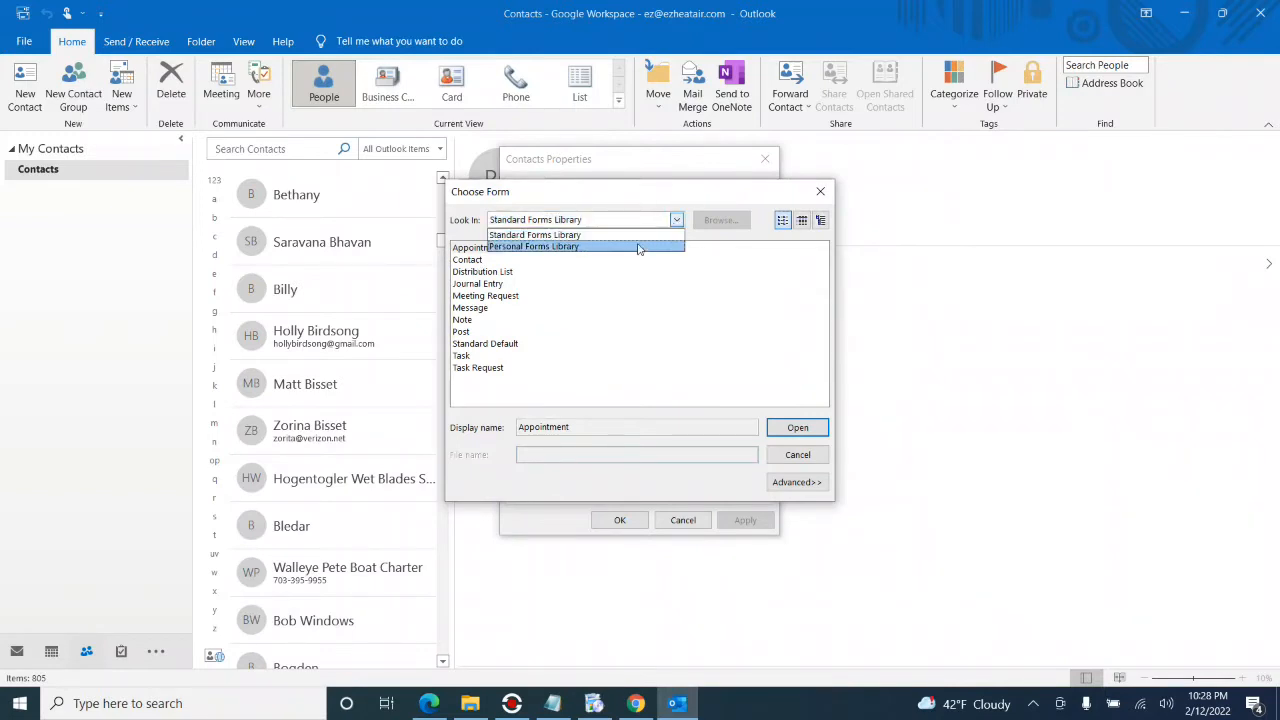
left_click(638, 248)
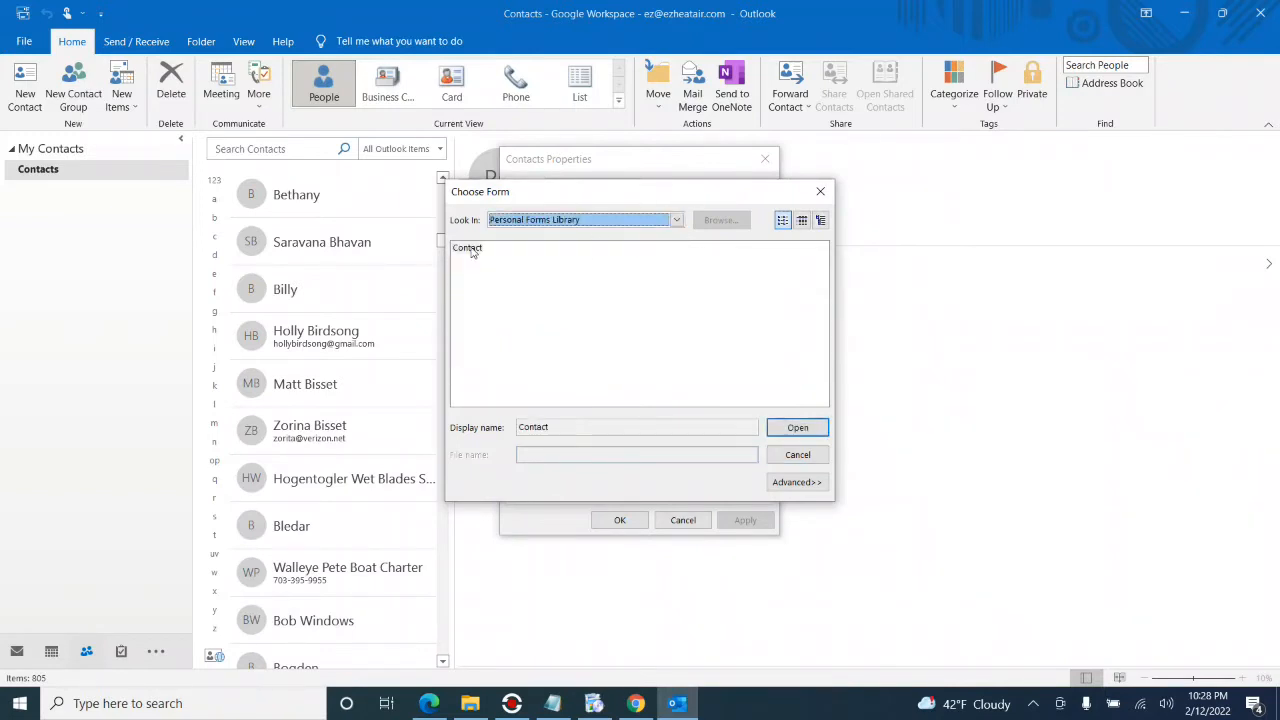
double_click(472, 249)
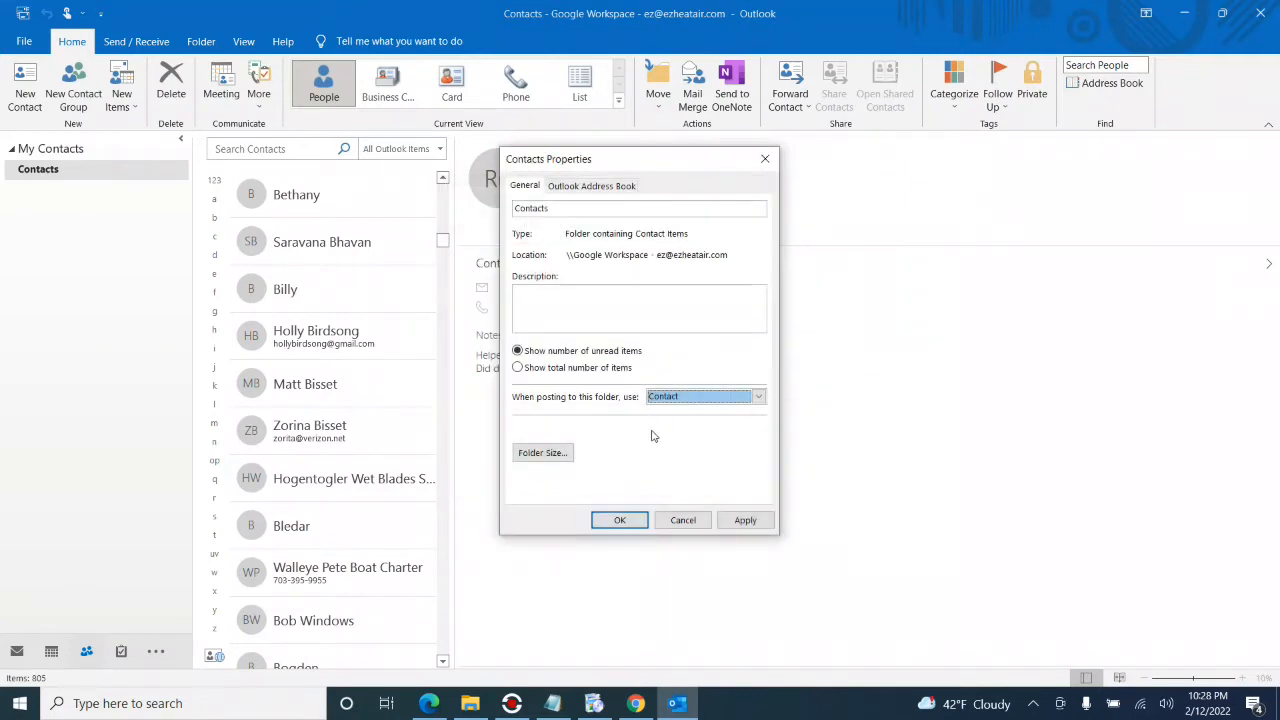
left_click(745, 520)
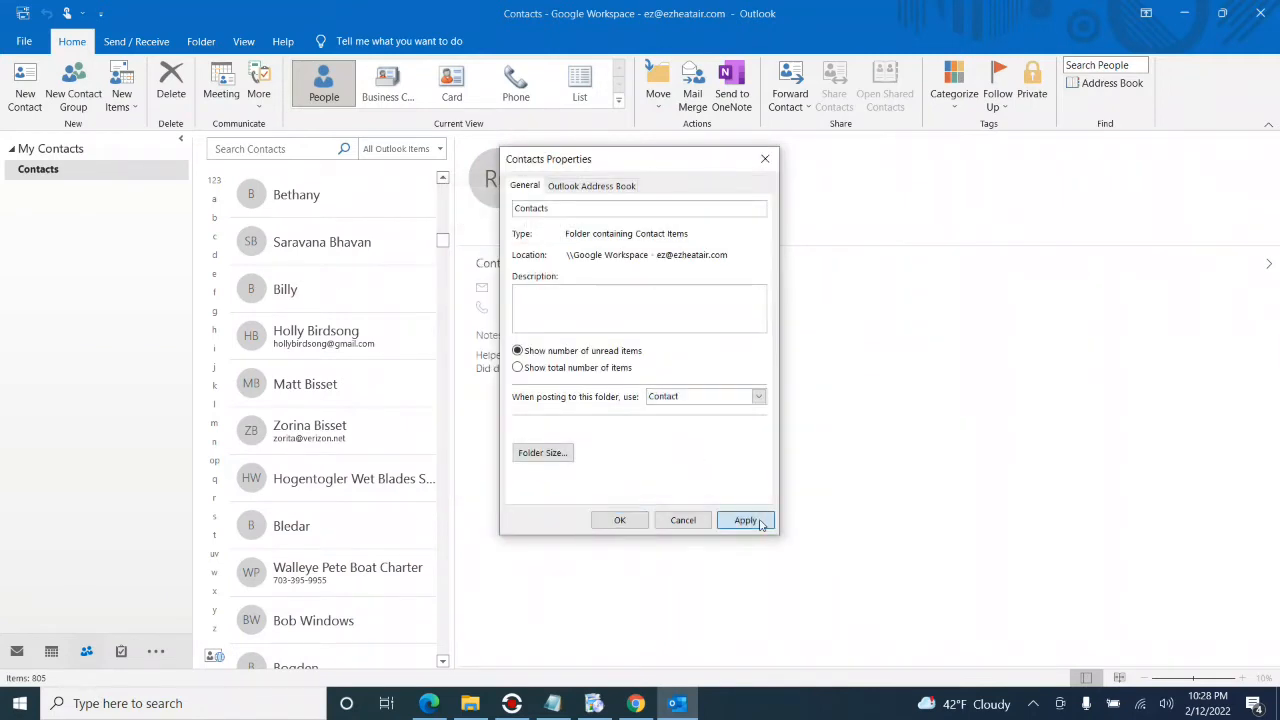
left_click(613, 520)
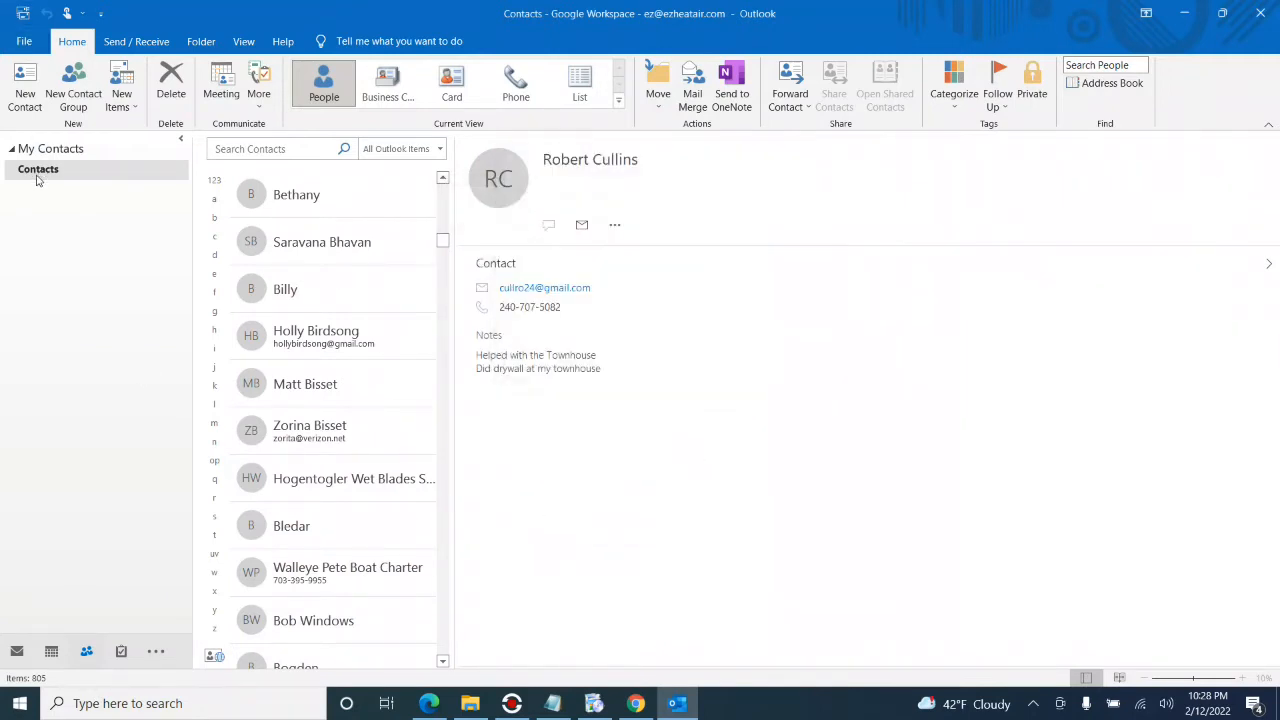
left_click(25, 88)
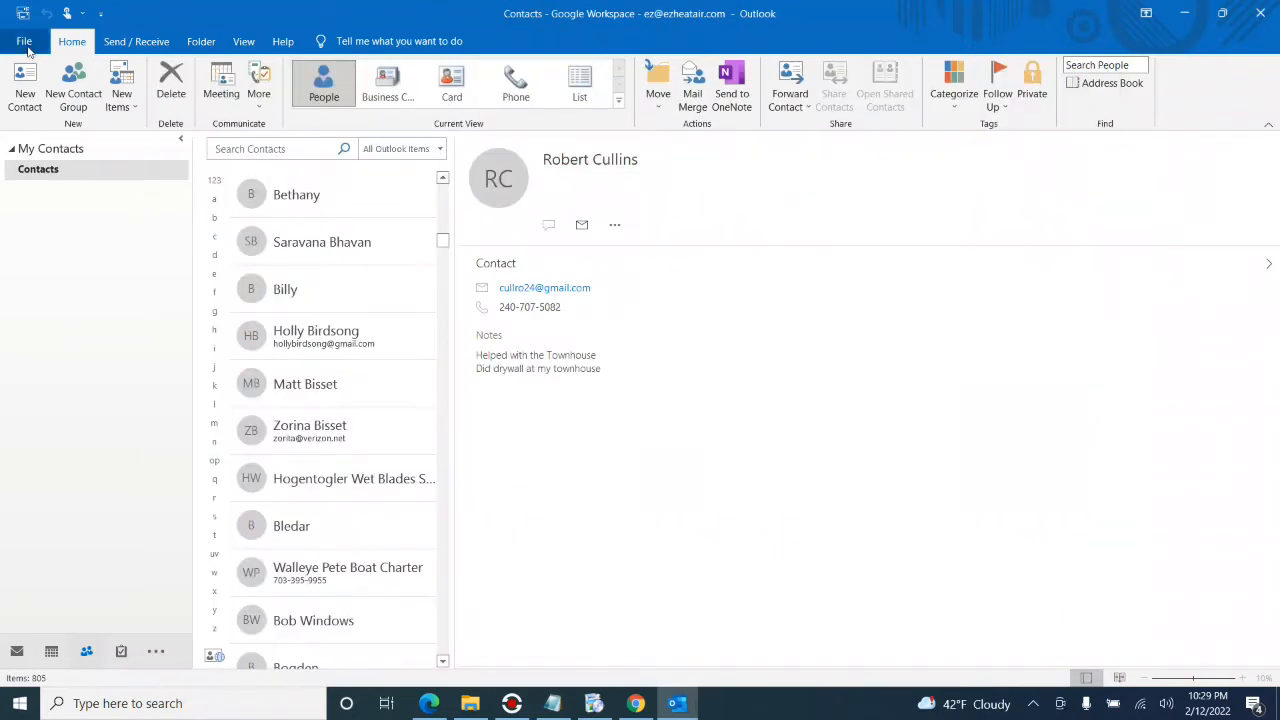
Check Developer under Main Tabs in Customize Ribbon, save, and show the Developer tab's commands.
left_click(25, 43)
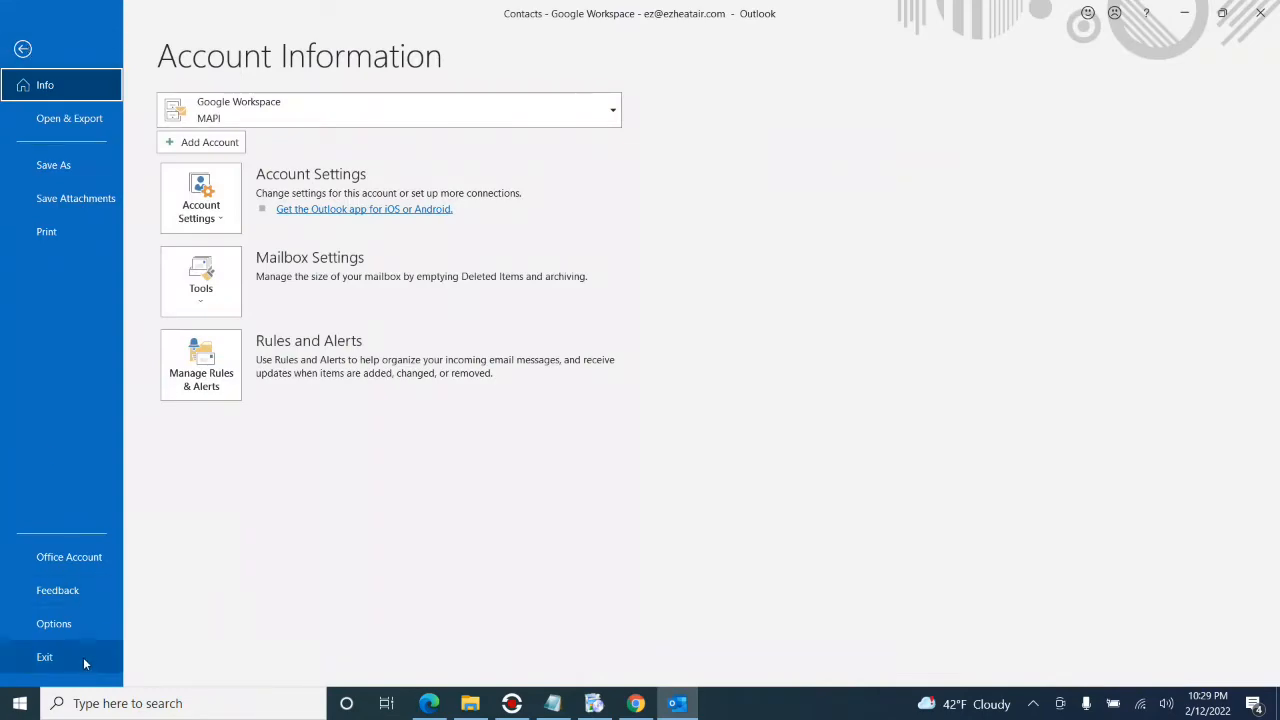
left_click(76, 628)
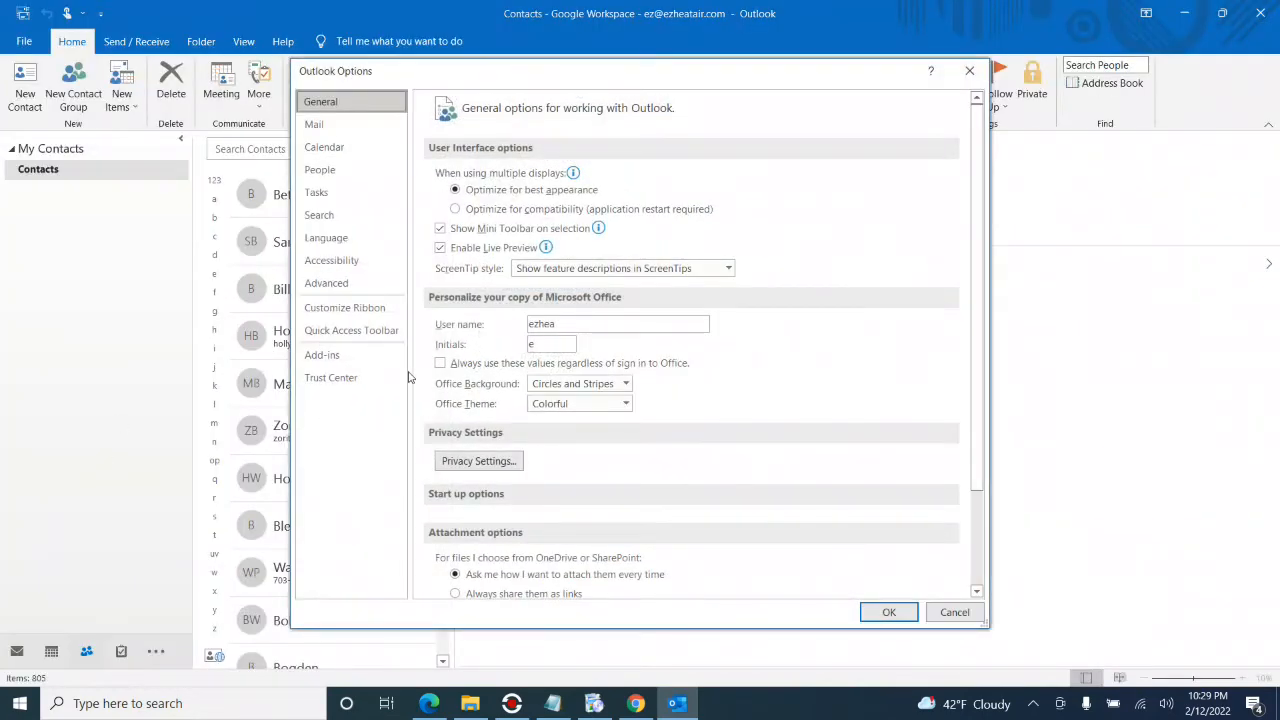
left_click(338, 284)
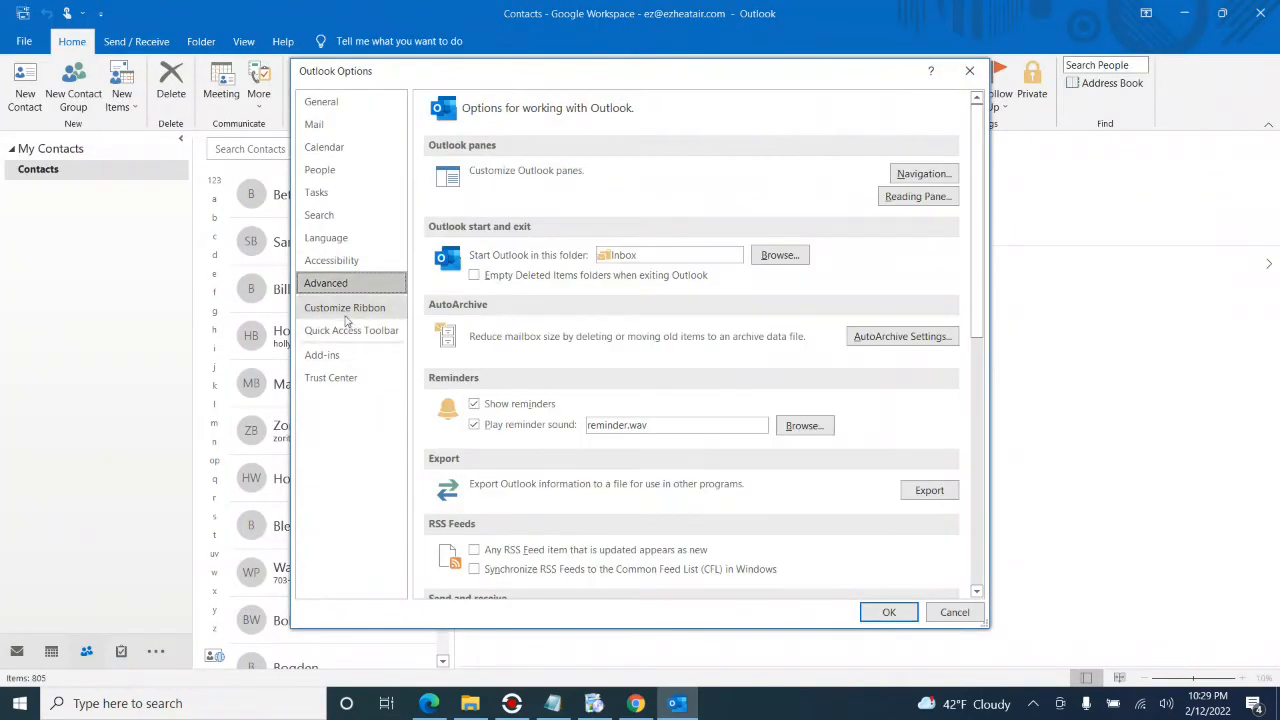
left_click(347, 311)
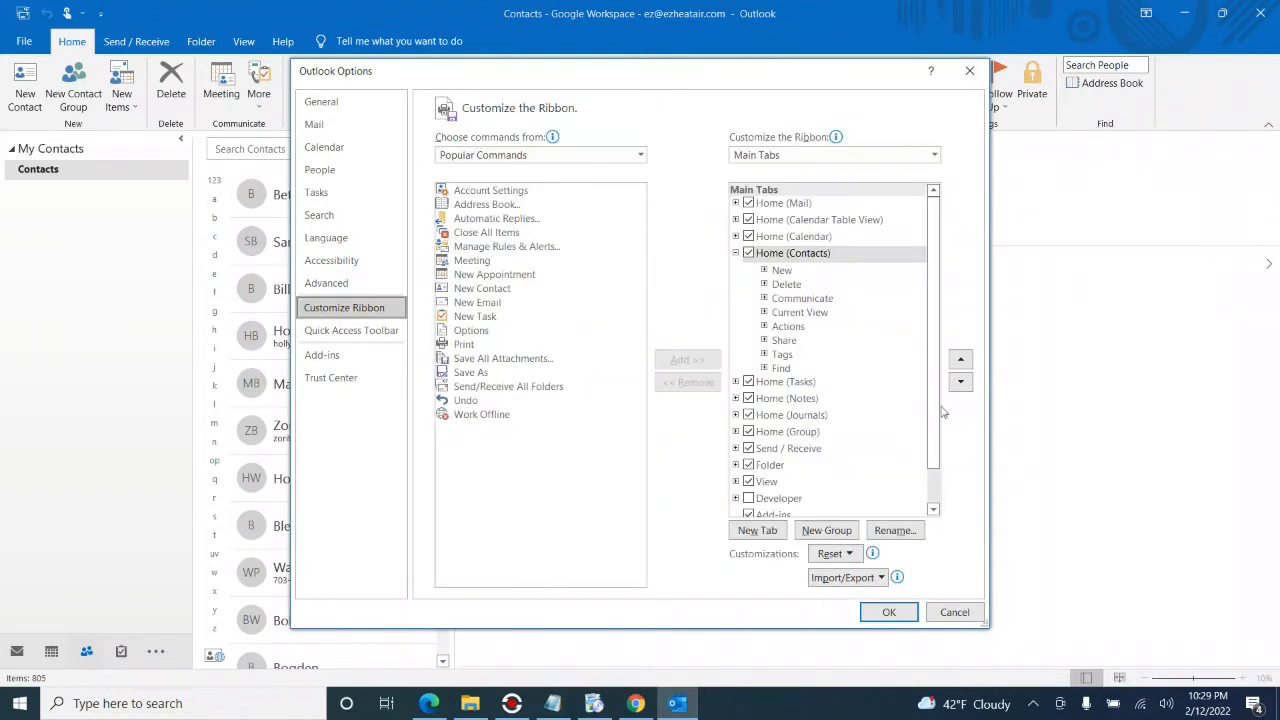
scroll(940, 427, "down", 1)
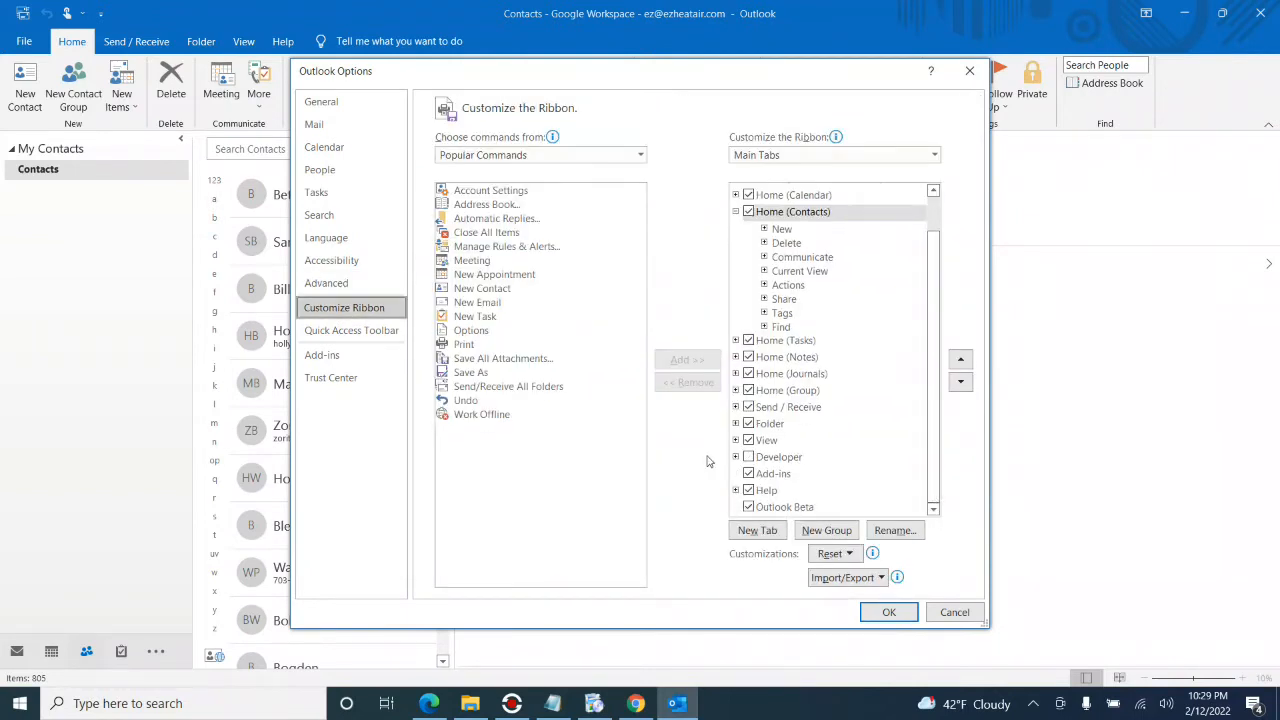
left_click(750, 459)
left_click(905, 612)
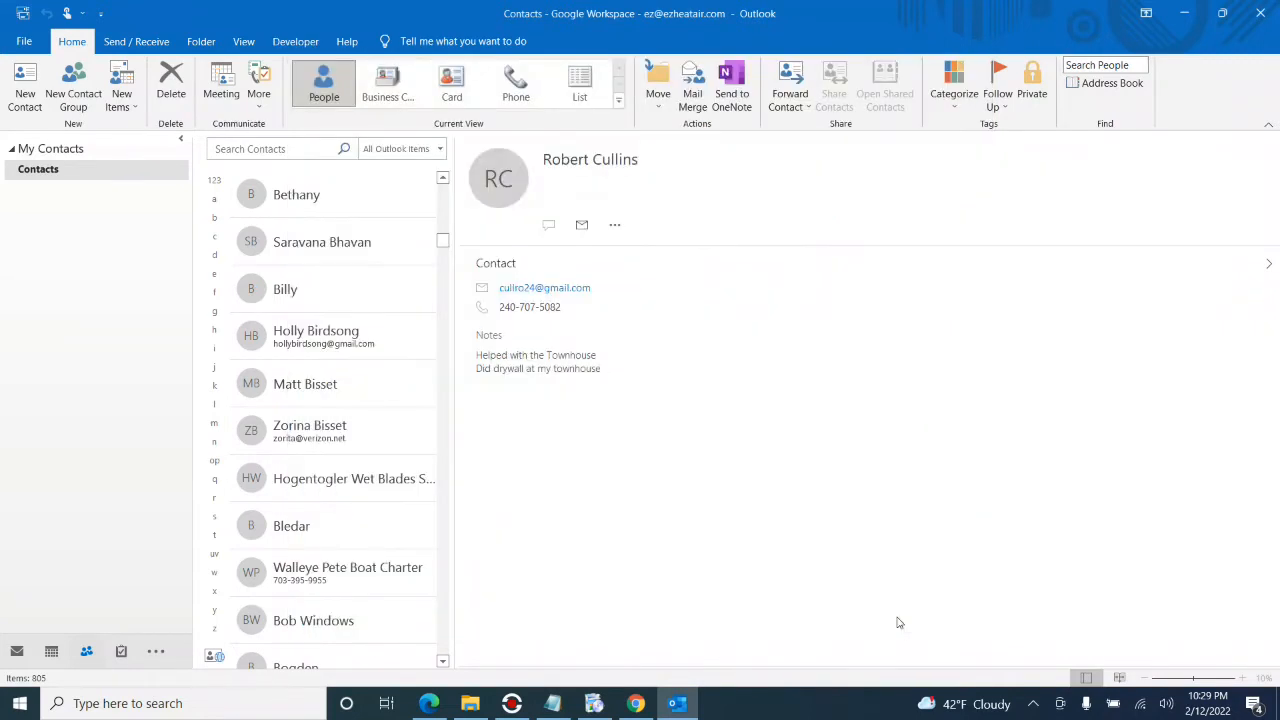
left_click(296, 43)
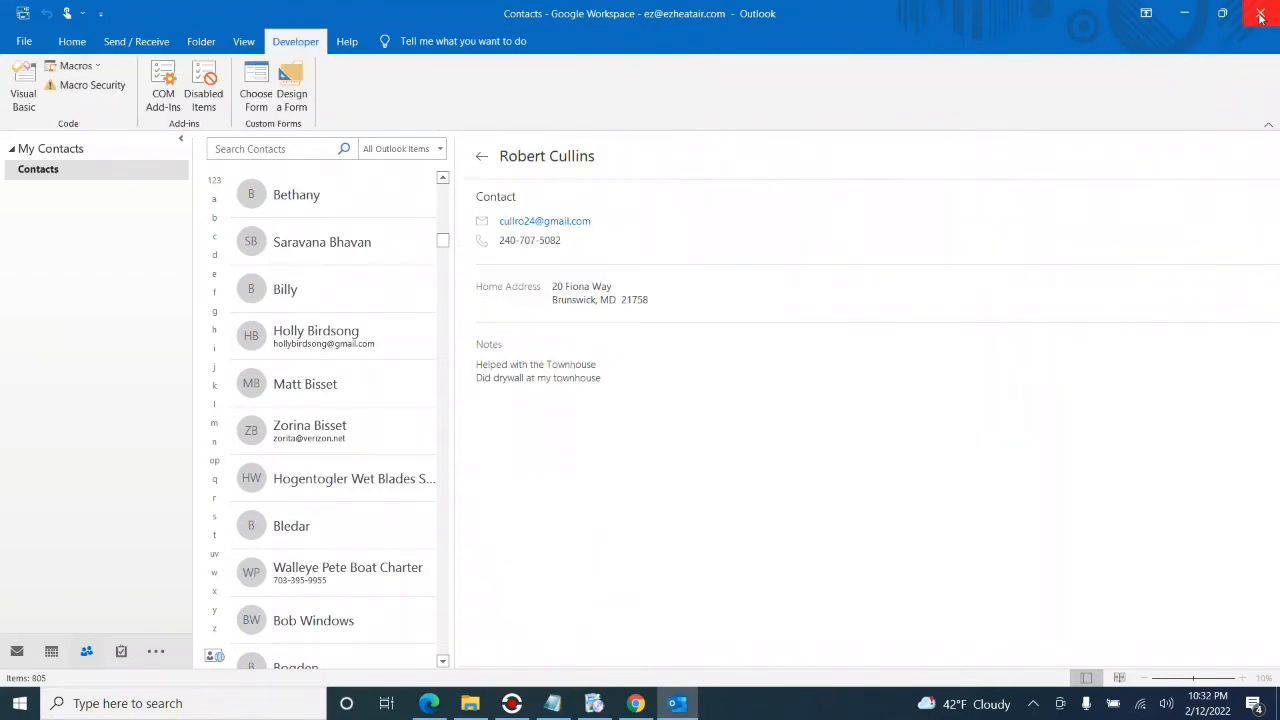
Close Outlook, the browser windows, the Downloads folder and the installation complete message.
left_click(1260, 14)
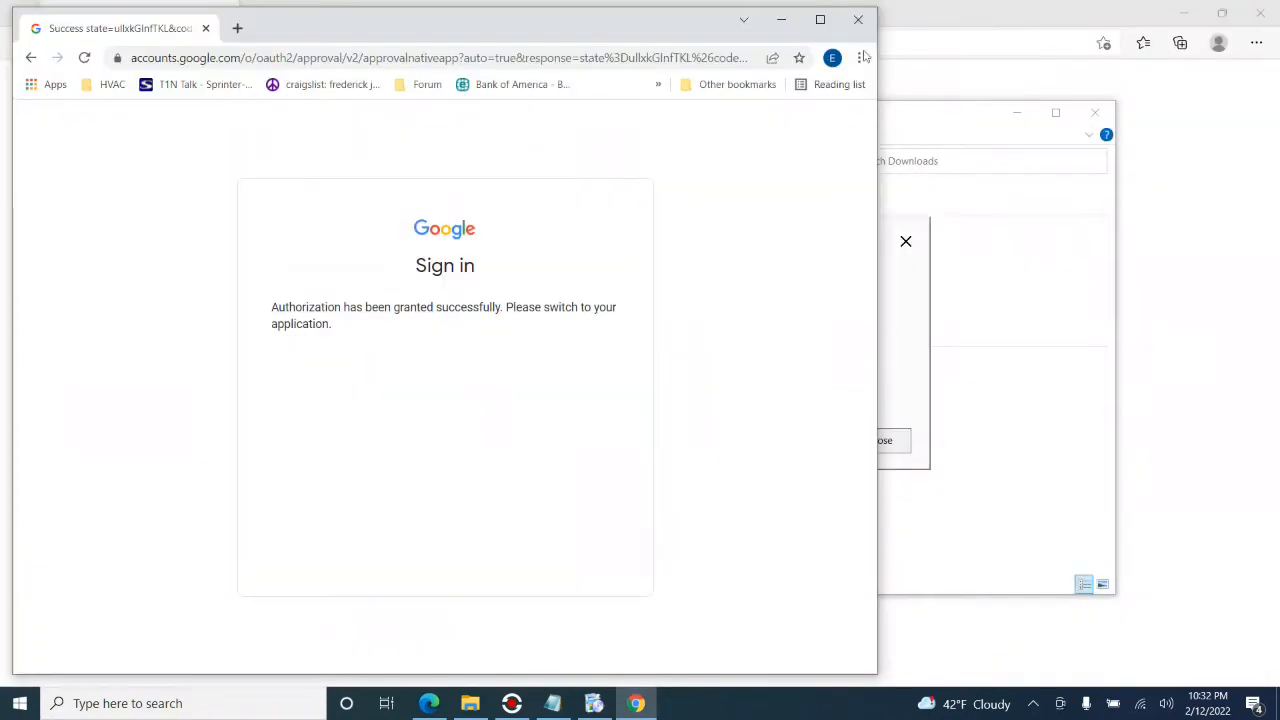
left_click(856, 18)
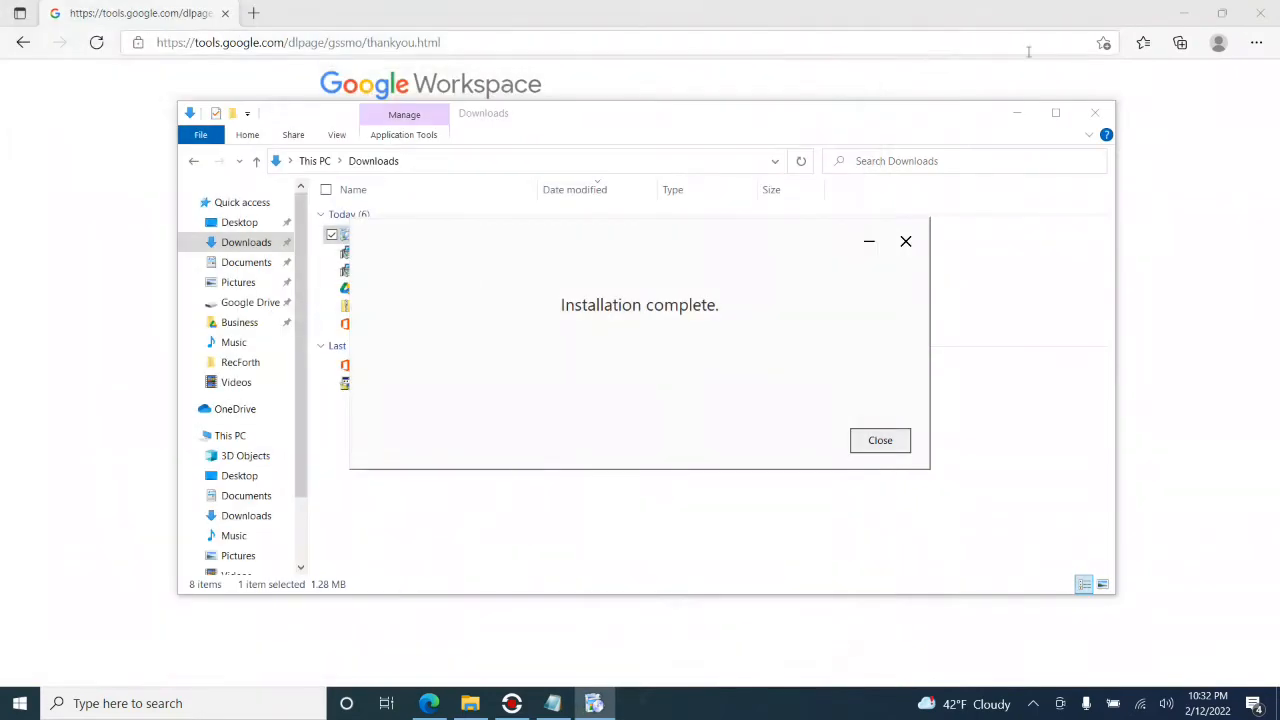
left_click(1260, 14)
left_click(1095, 113)
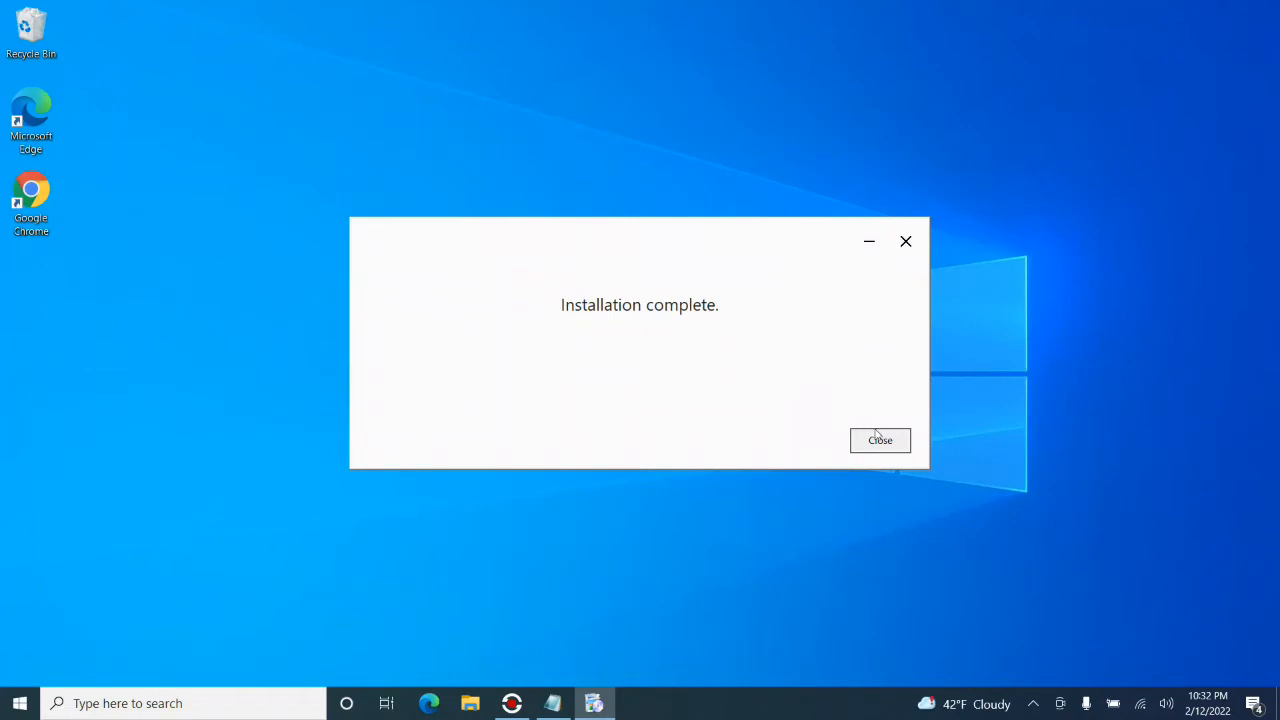
left_click(877, 436)
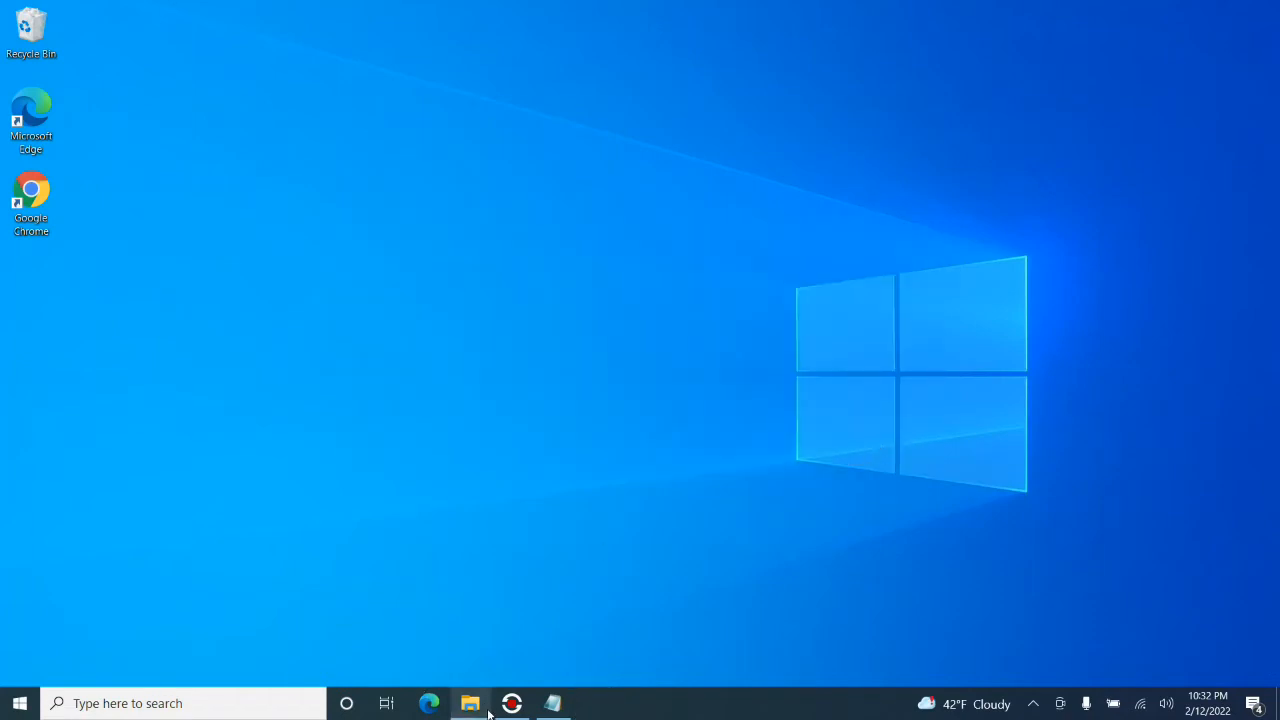
In File Explorer, go to Business > RoboService Setup > PC Setup > Outlook Setup.
left_click(488, 711)
left_click(242, 324)
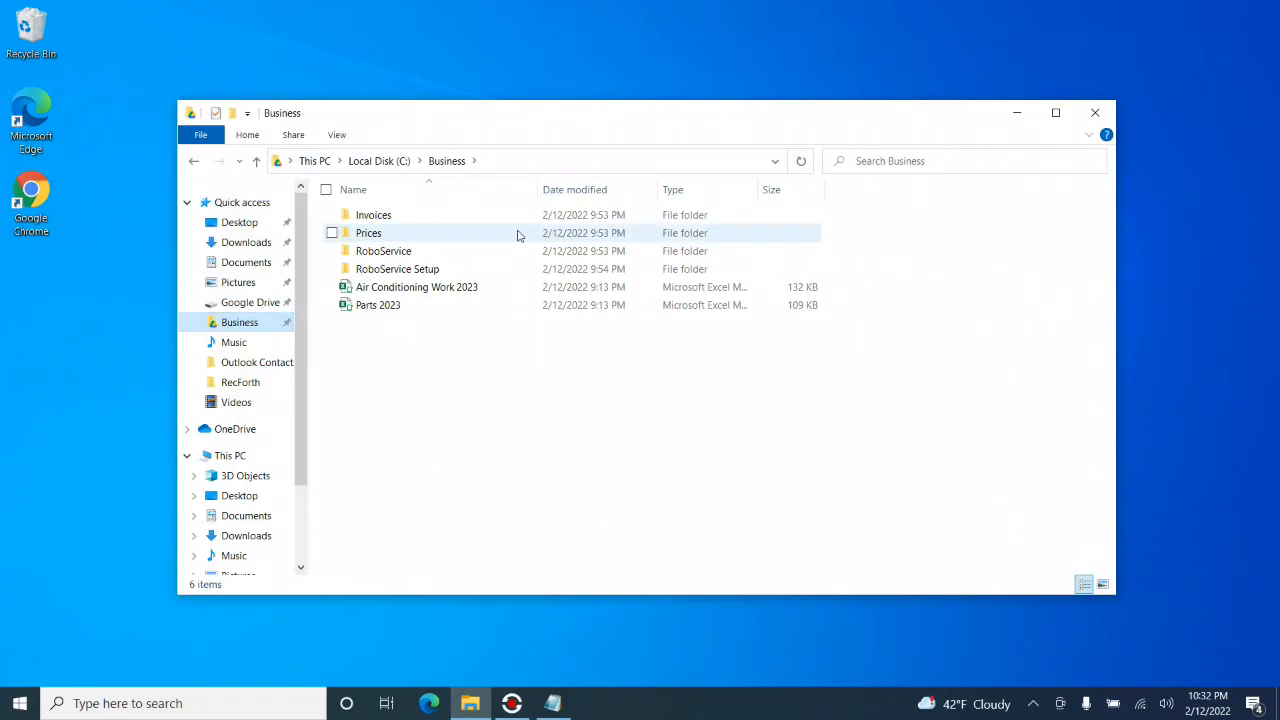
double_click(509, 270)
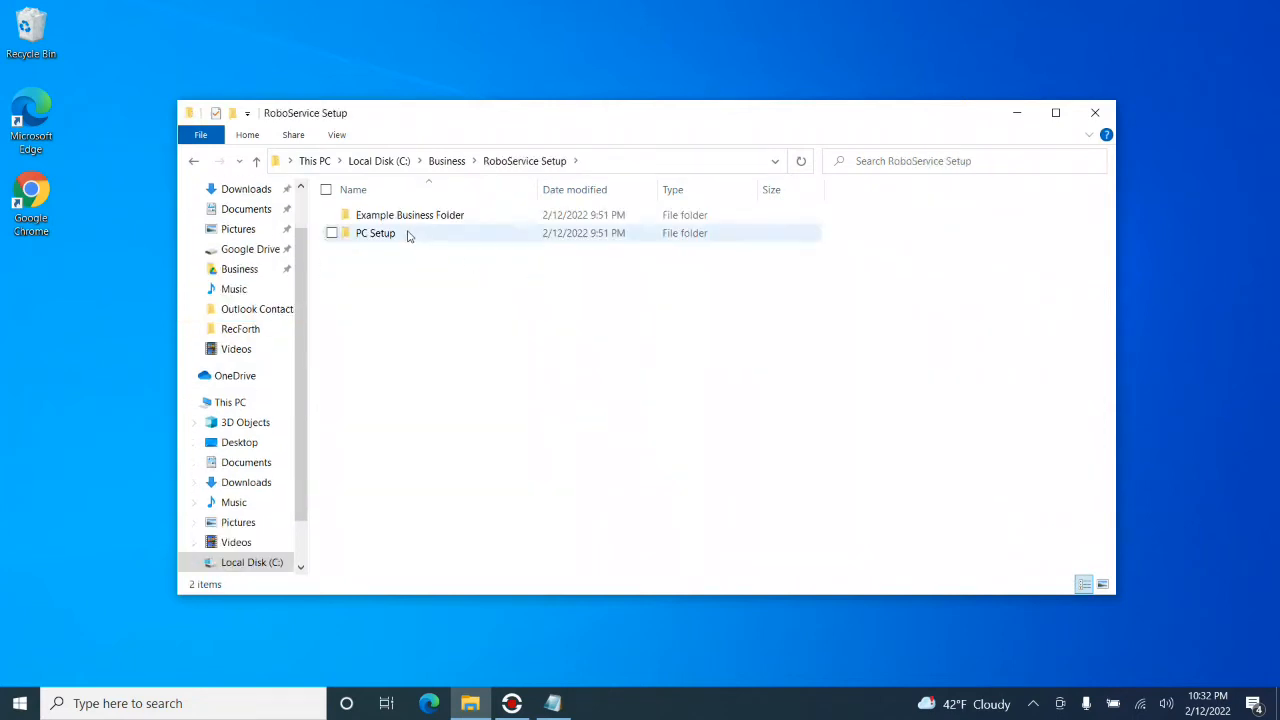
double_click(418, 237)
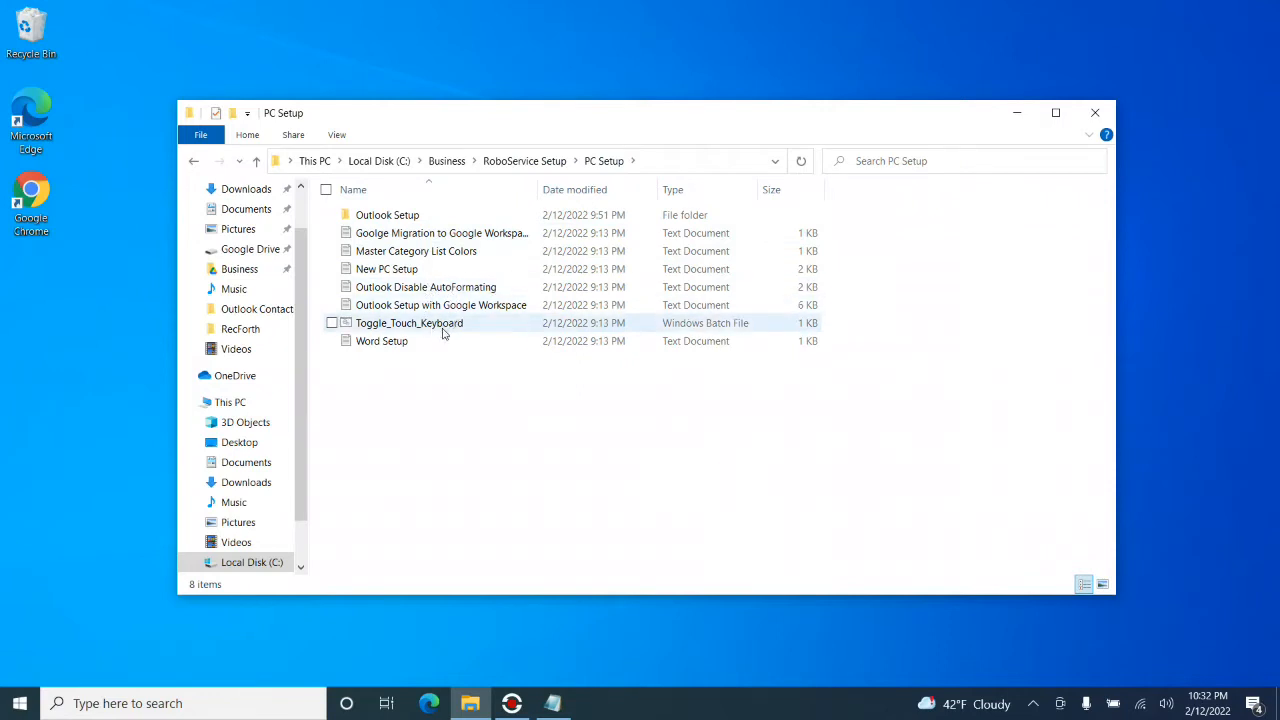
double_click(443, 215)
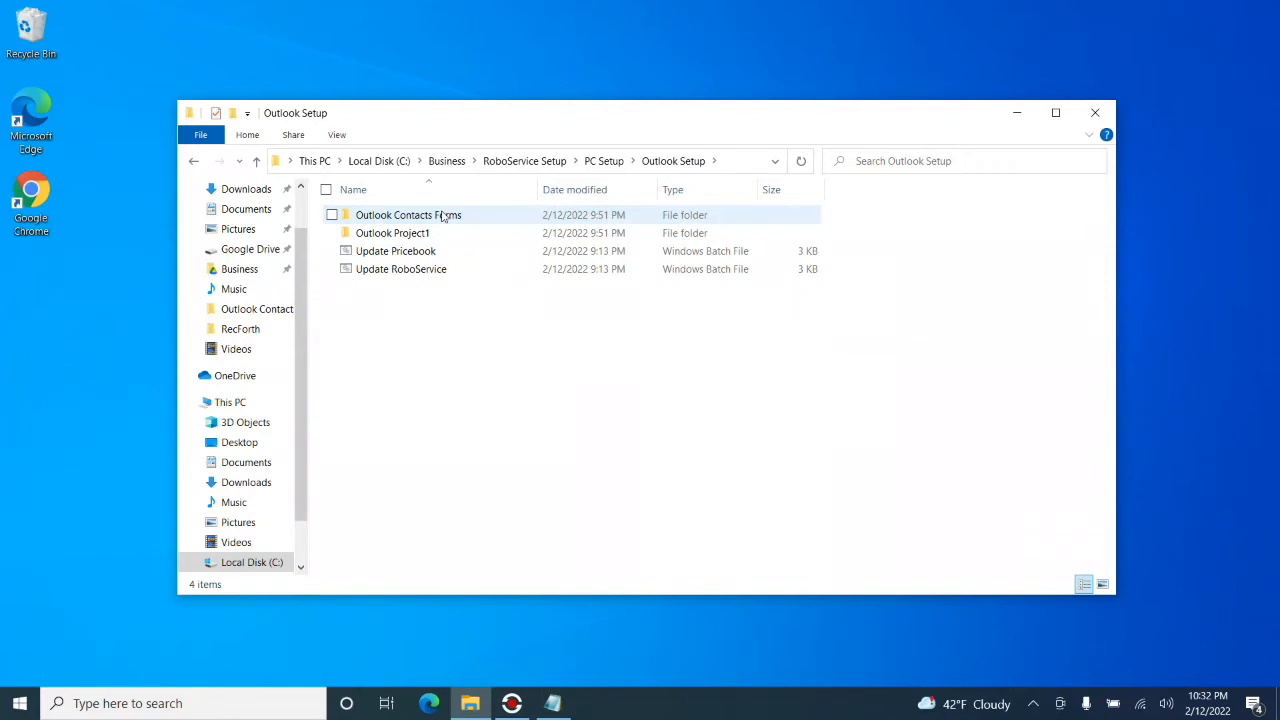
Send the Update RoboService batch file to the desktop as a shortcut.
left_click(470, 271)
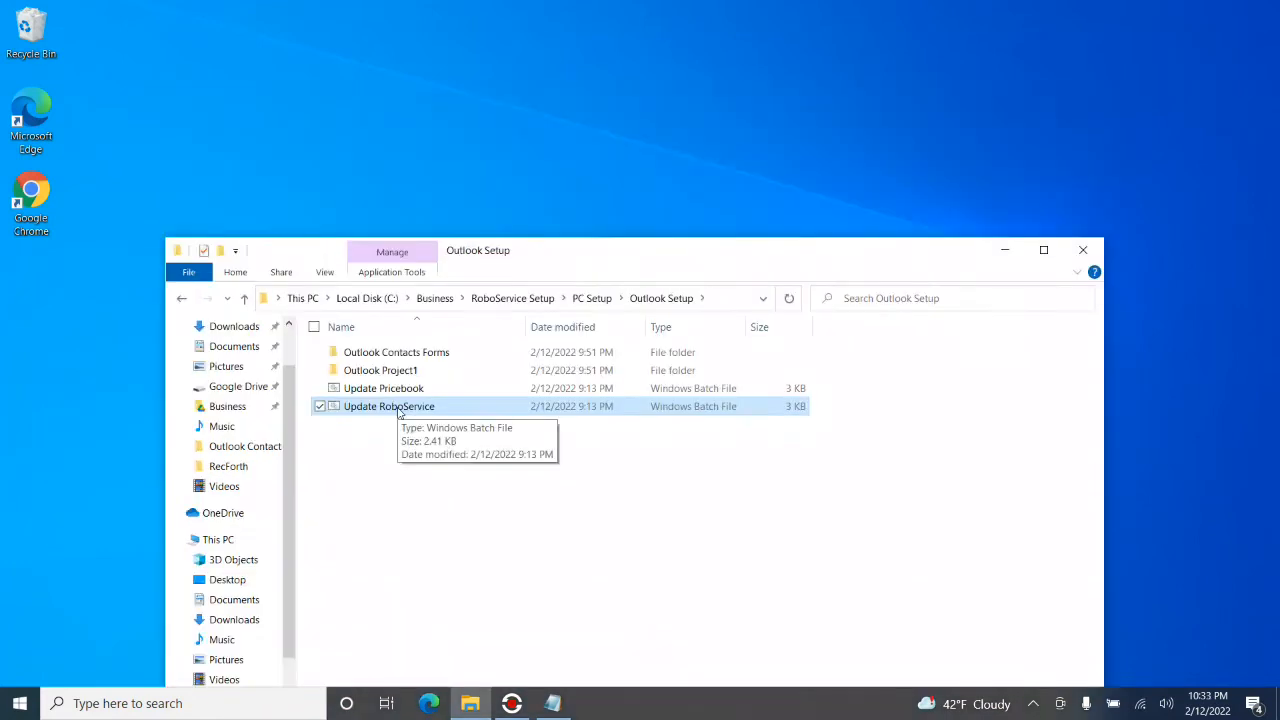
right_click(398, 408)
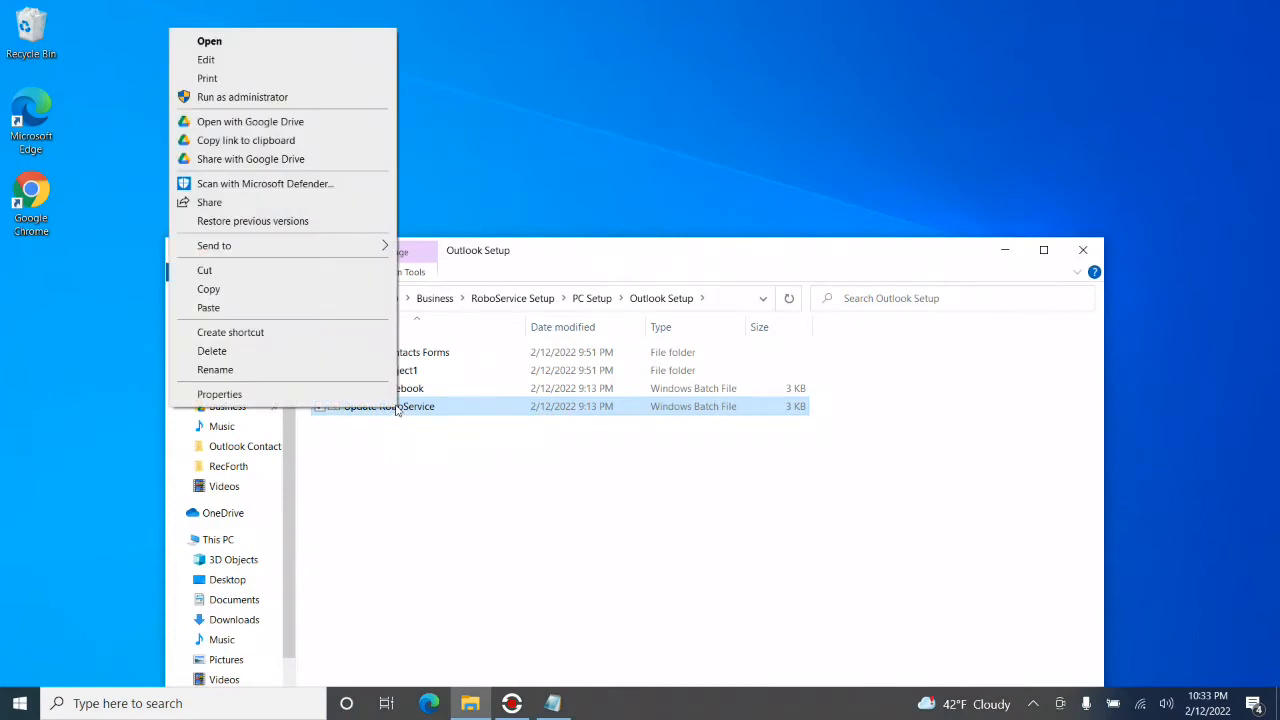
mouse_move(346, 249)
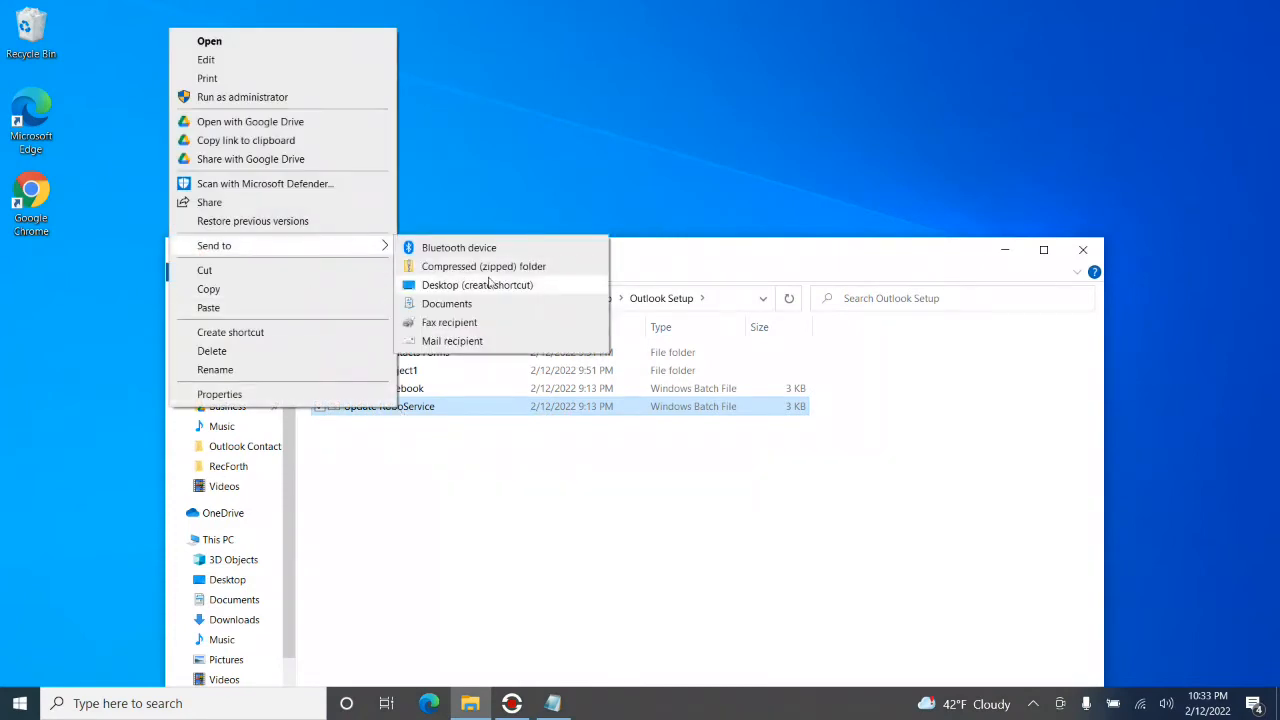
left_click(509, 288)
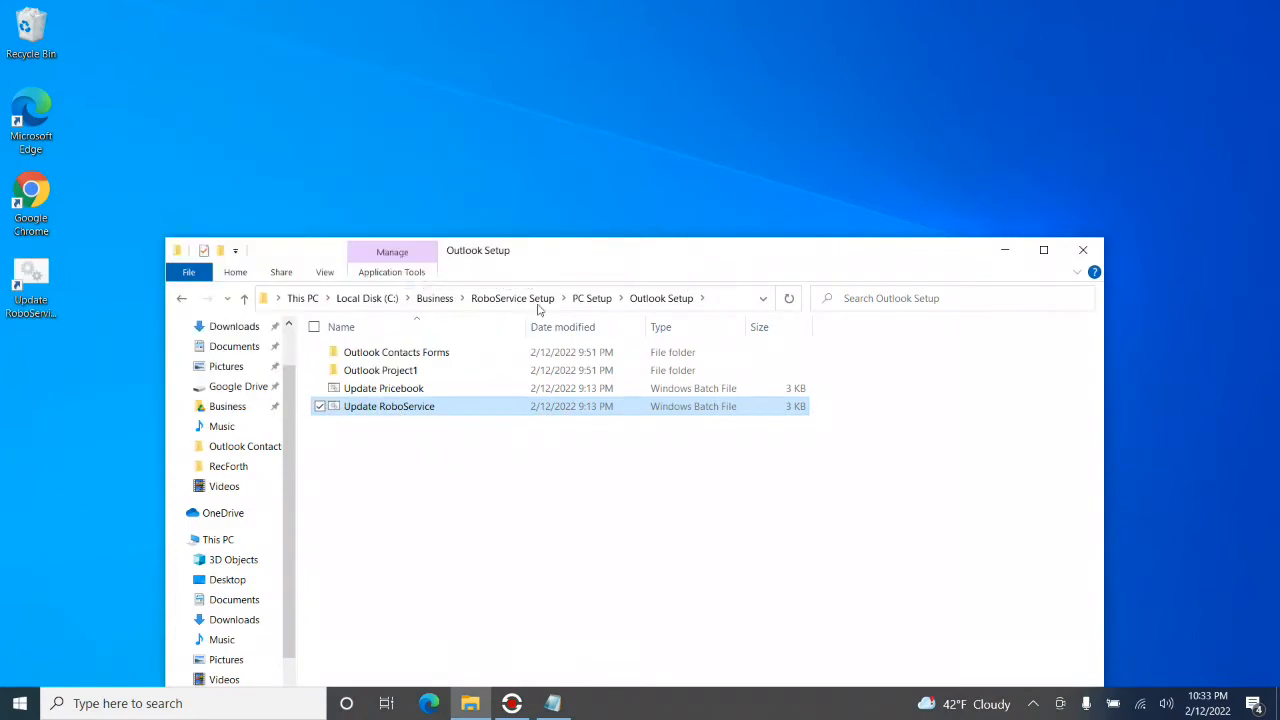
Rename the desktop shortcut to 'Update RoboService', dropping the ' - Shortcut' suffix.
left_click(49, 328)
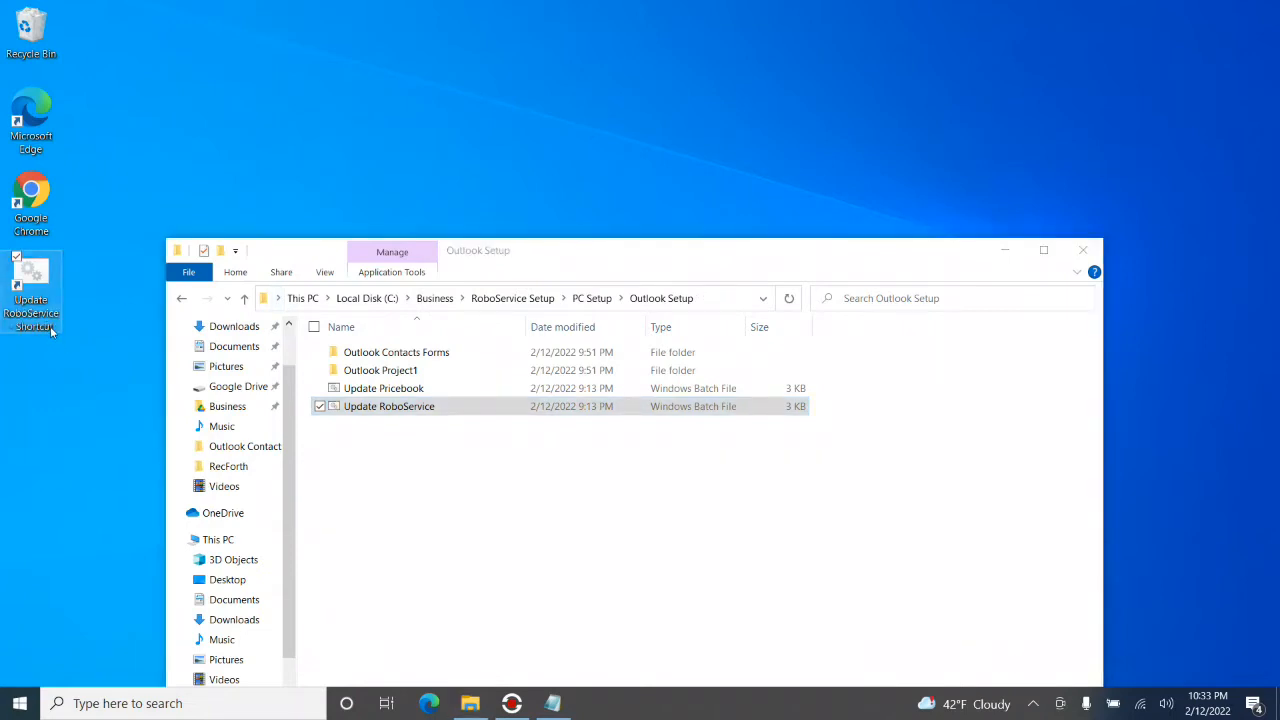
left_click(57, 326)
key("BackSpace")
key("BackSpace")
key("BackSpace")
key("BackSpace")
key("BackSpace")
key("BackSpace")
key("BackSpace")
key("BackSpace")
key("BackSpace")
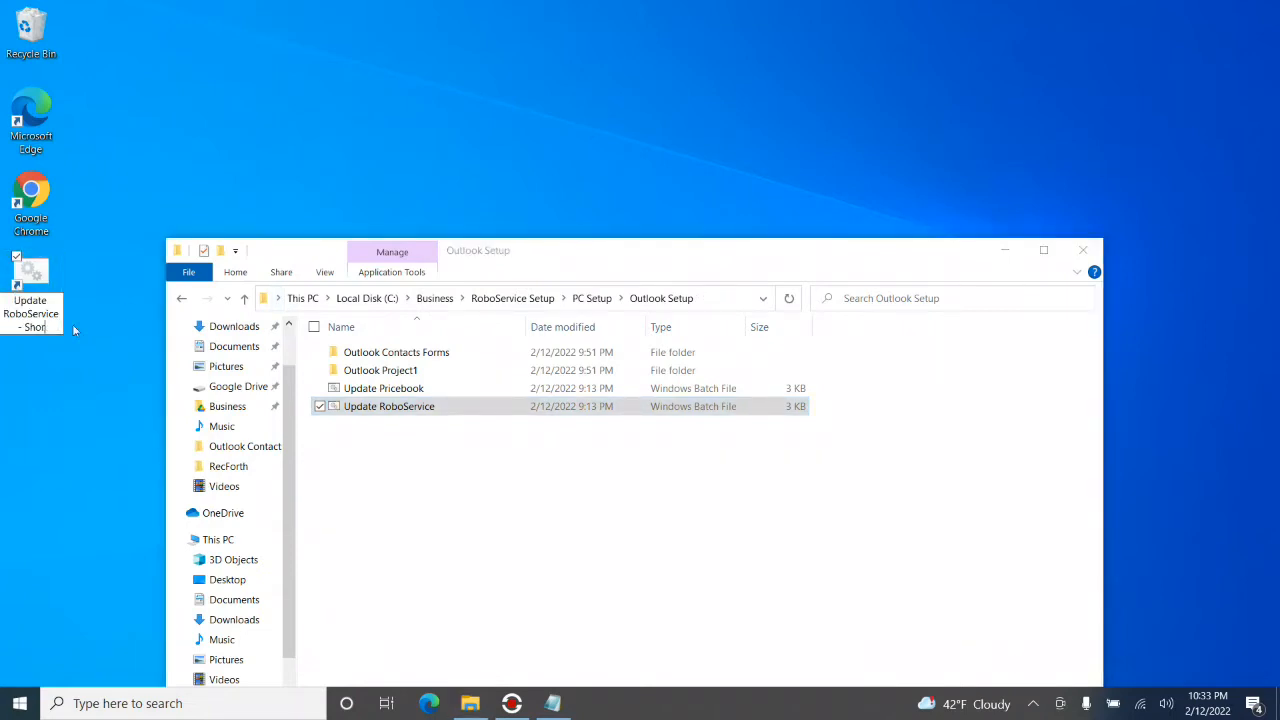
key("BackSpace")
key("BackSpace")
key("Return")
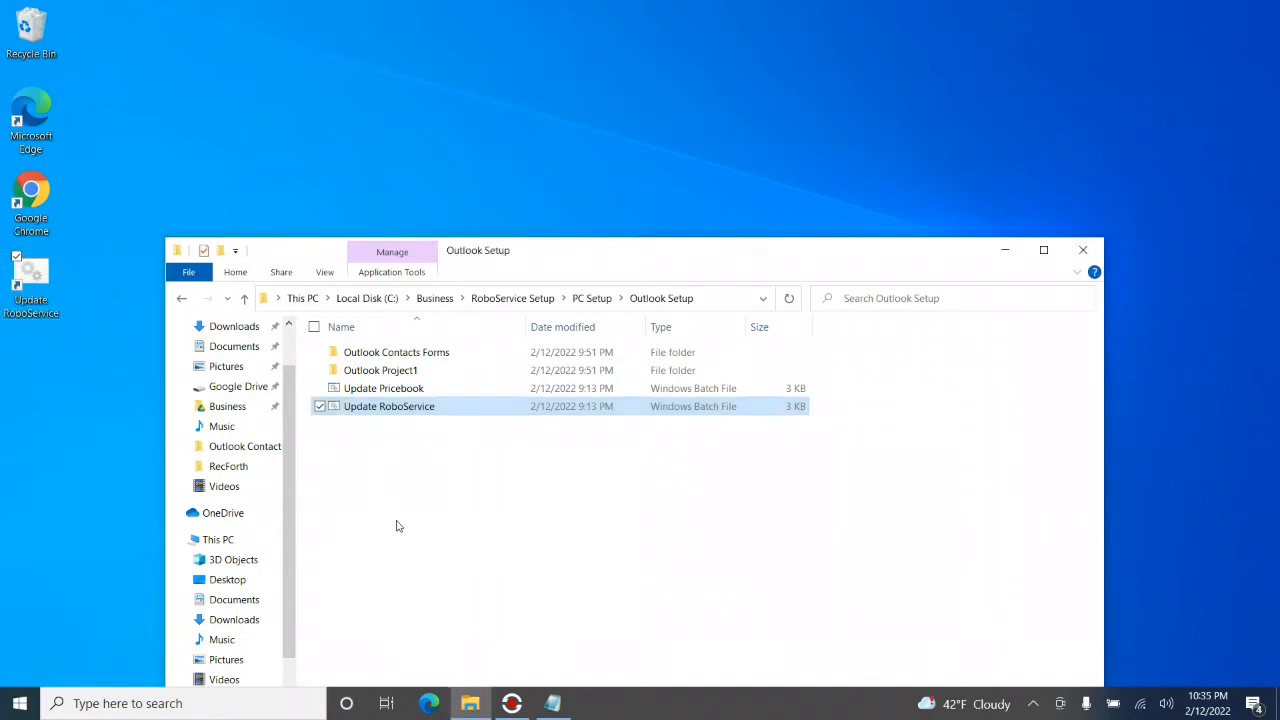
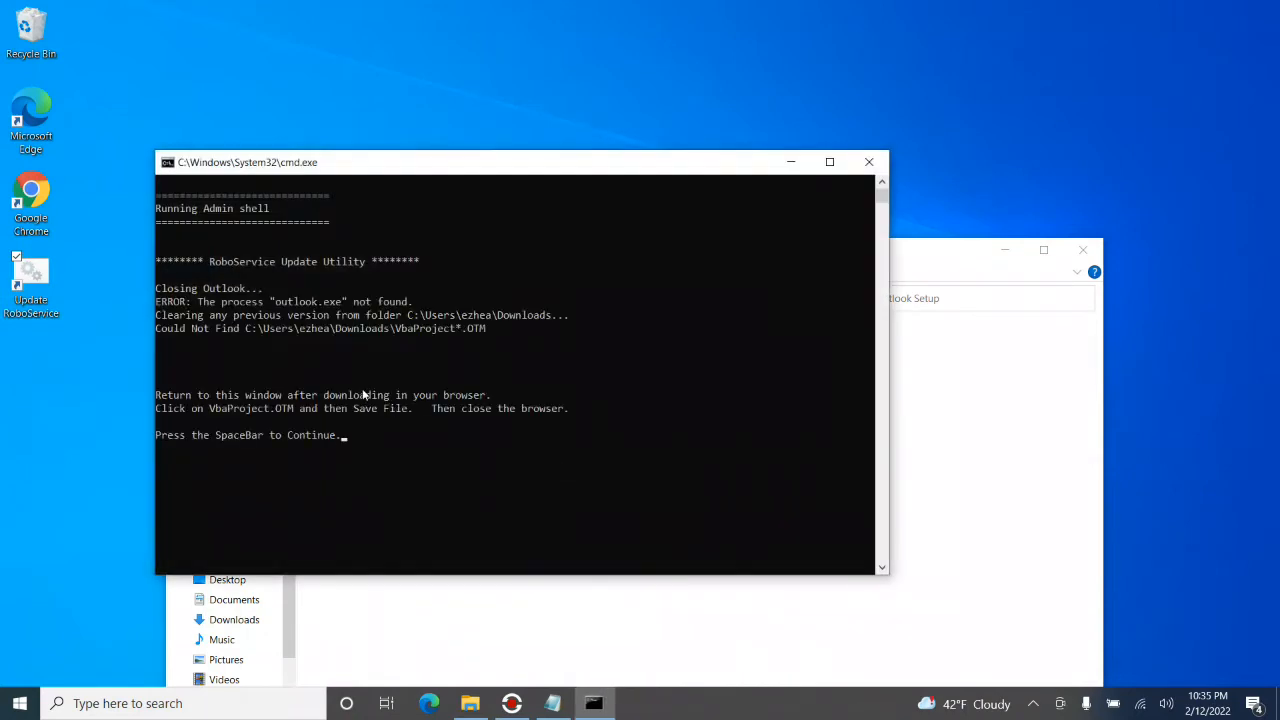
Continue the RoboService update script so it opens the Dropbox page for VbaProject.OTM.
key("space")
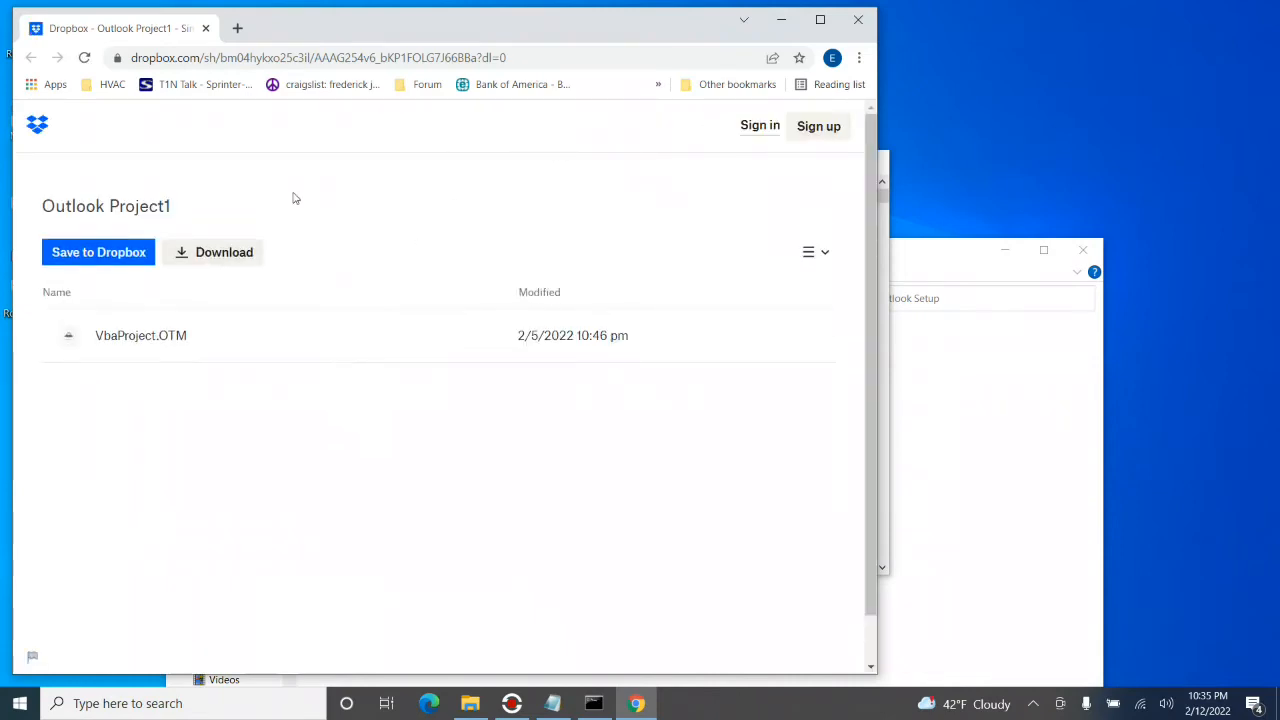
Download VbaProject.OTM from the Dropbox Outlook Project1 page, then close Chrome.
left_click(134, 341)
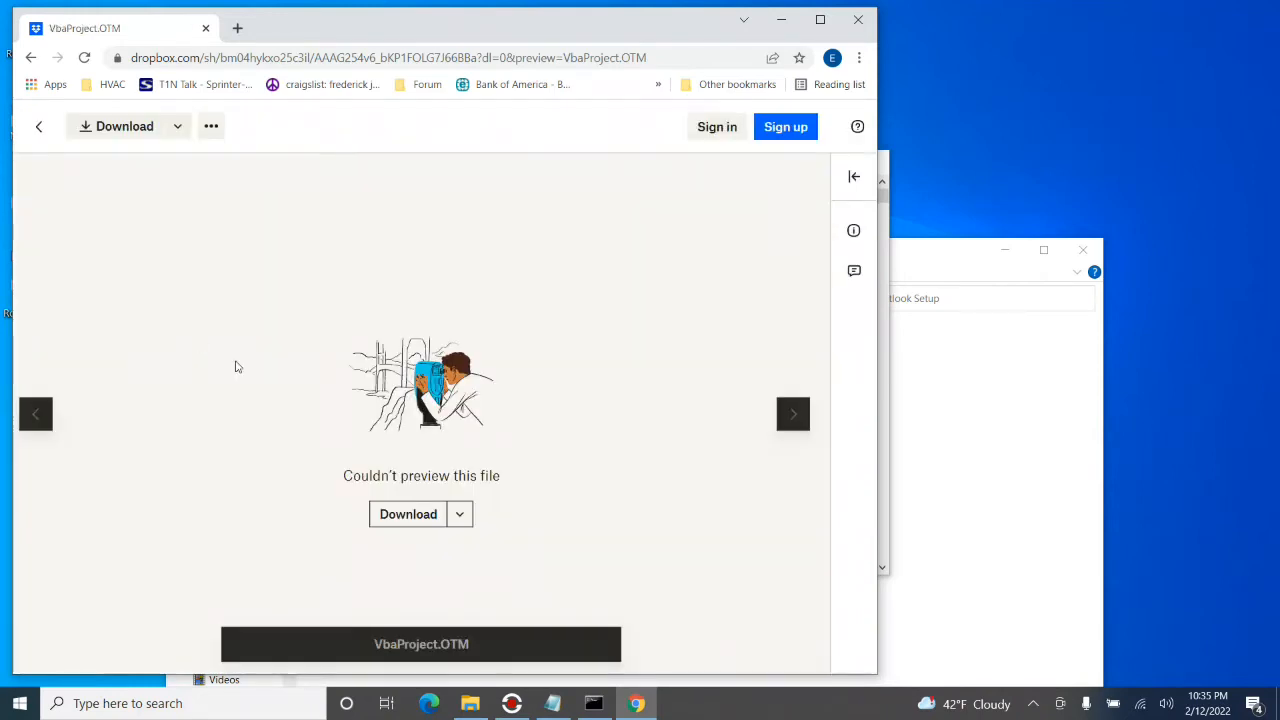
left_click(462, 520)
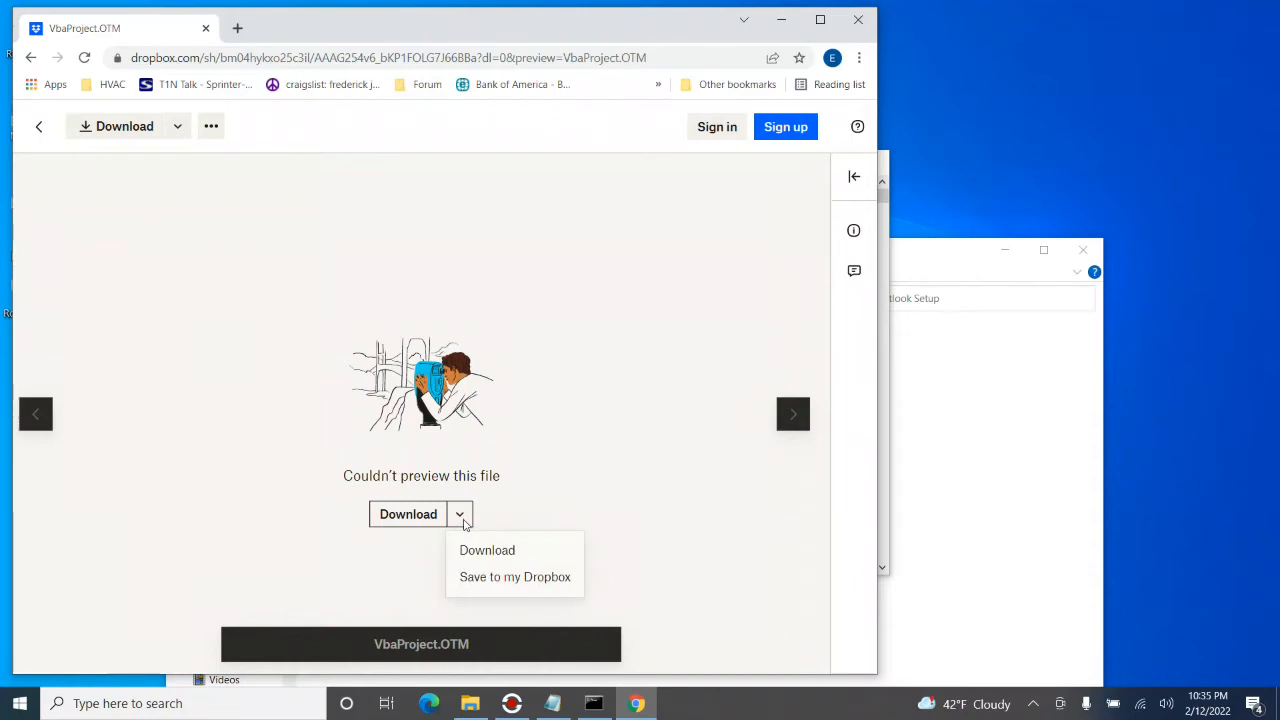
left_click(487, 552)
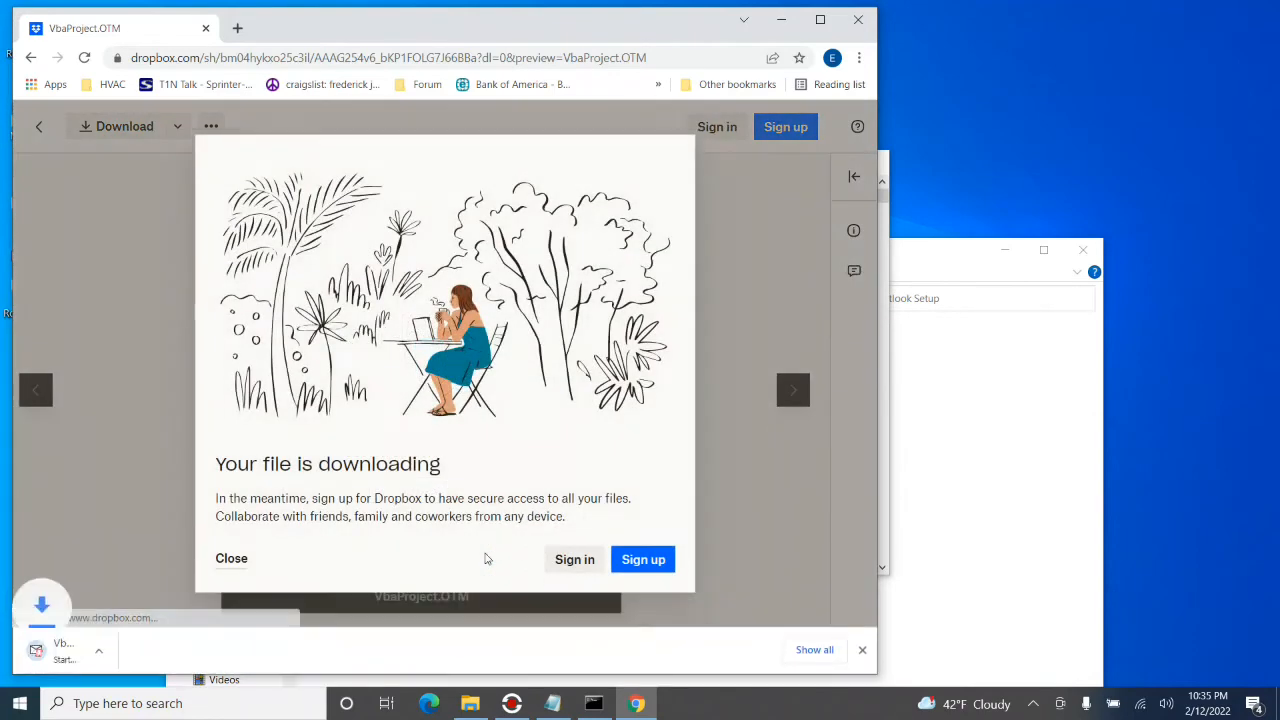
left_click(231, 559)
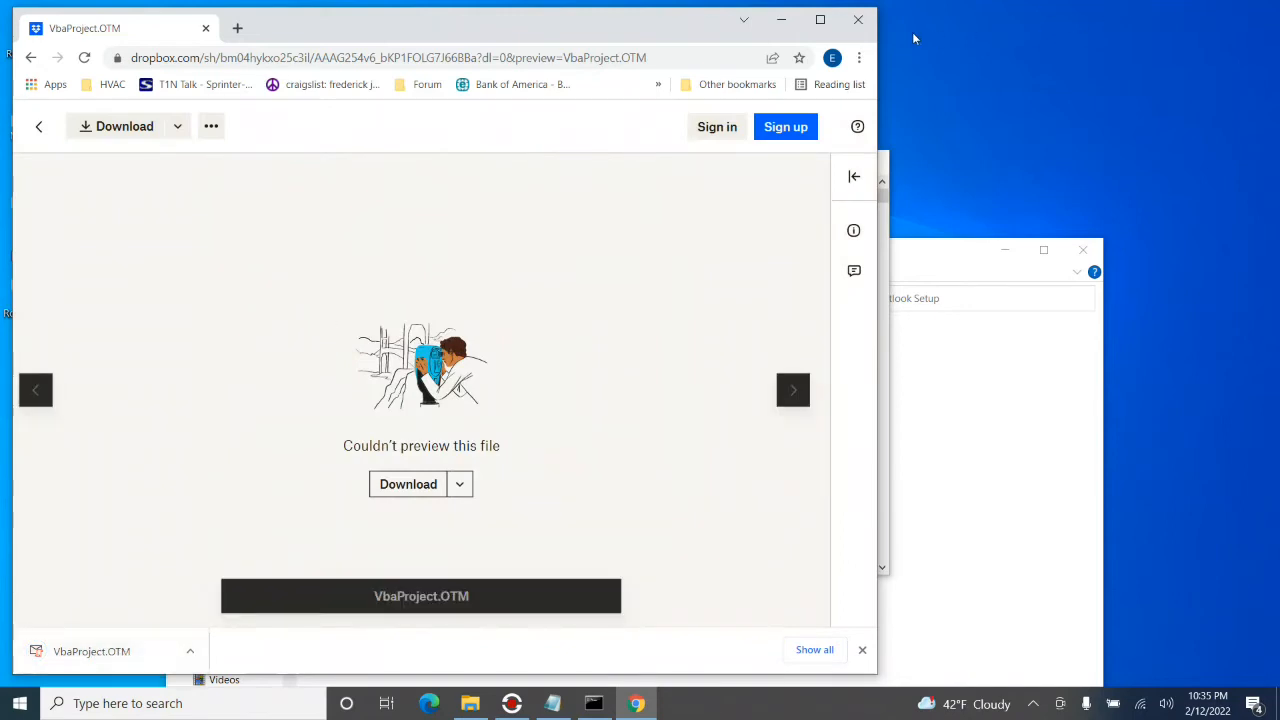
left_click(857, 20)
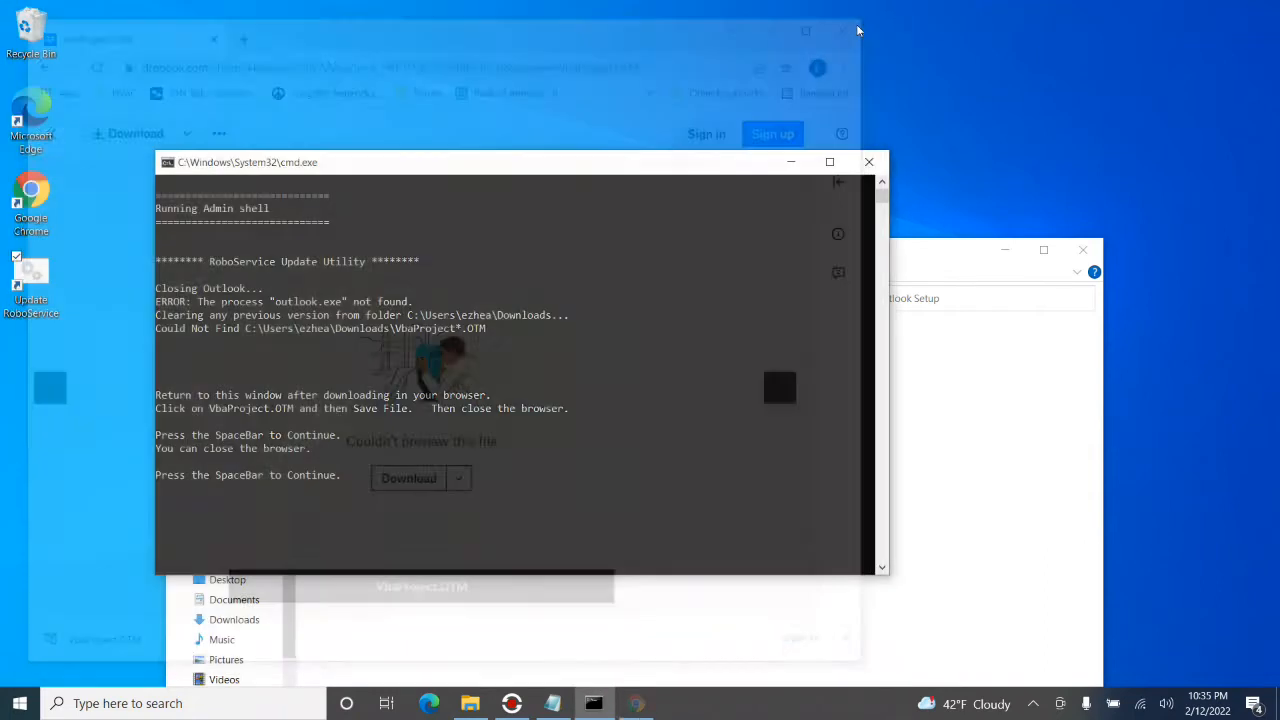
Let the script copy VbaProject.OTM into Outlook's AppData folder, then close the console and Outlook Setup folder.
key("space")
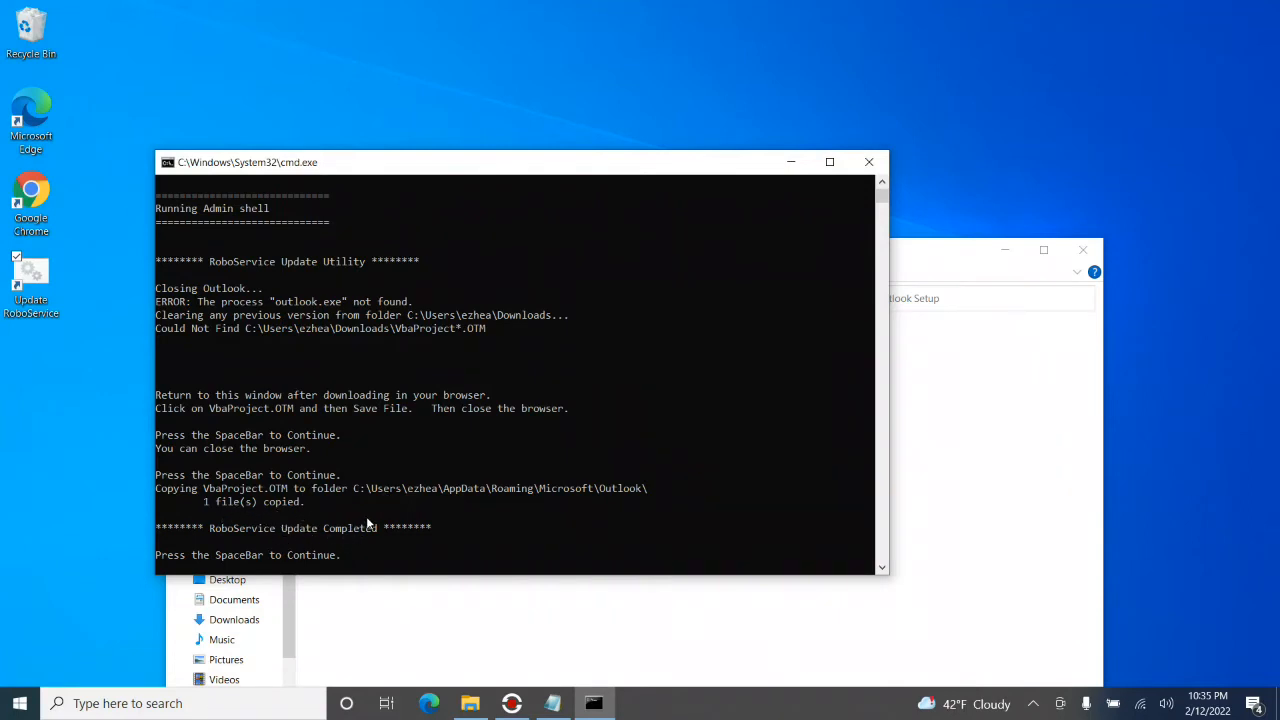
key("space")
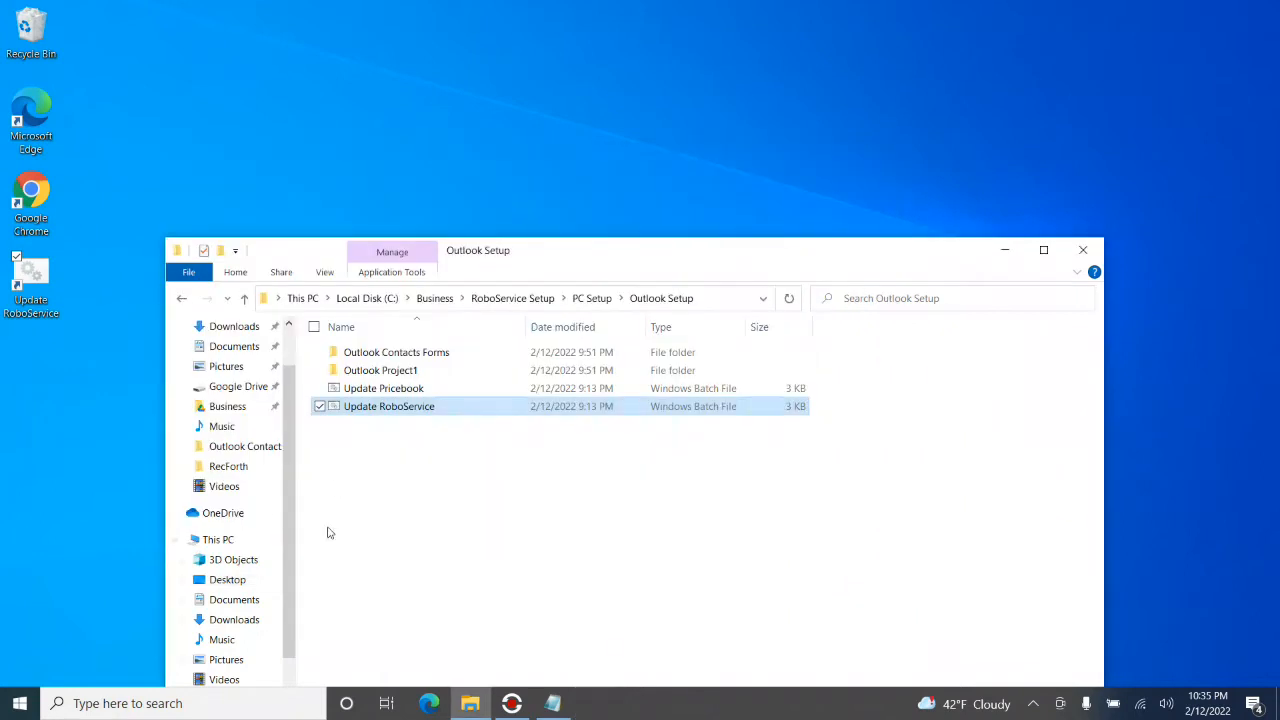
left_click(1083, 250)
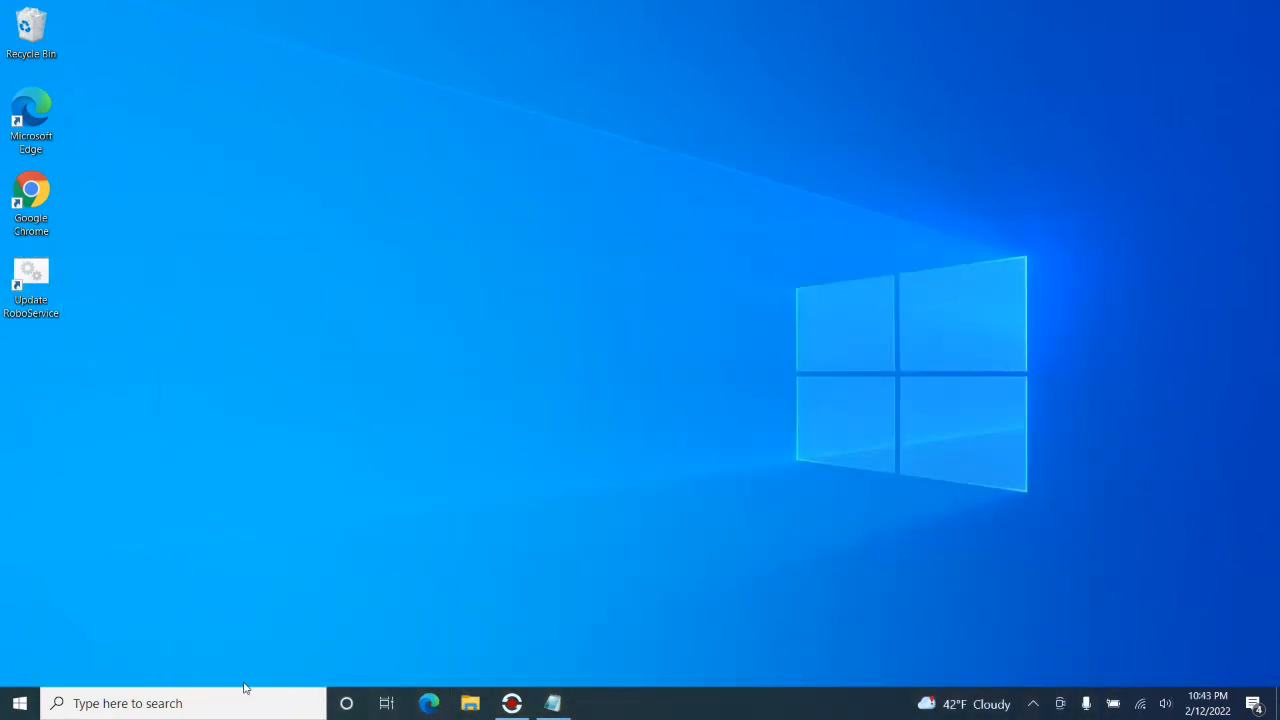
Find Outlook by searching 'out' and pin it to the taskbar.
left_click(223, 707)
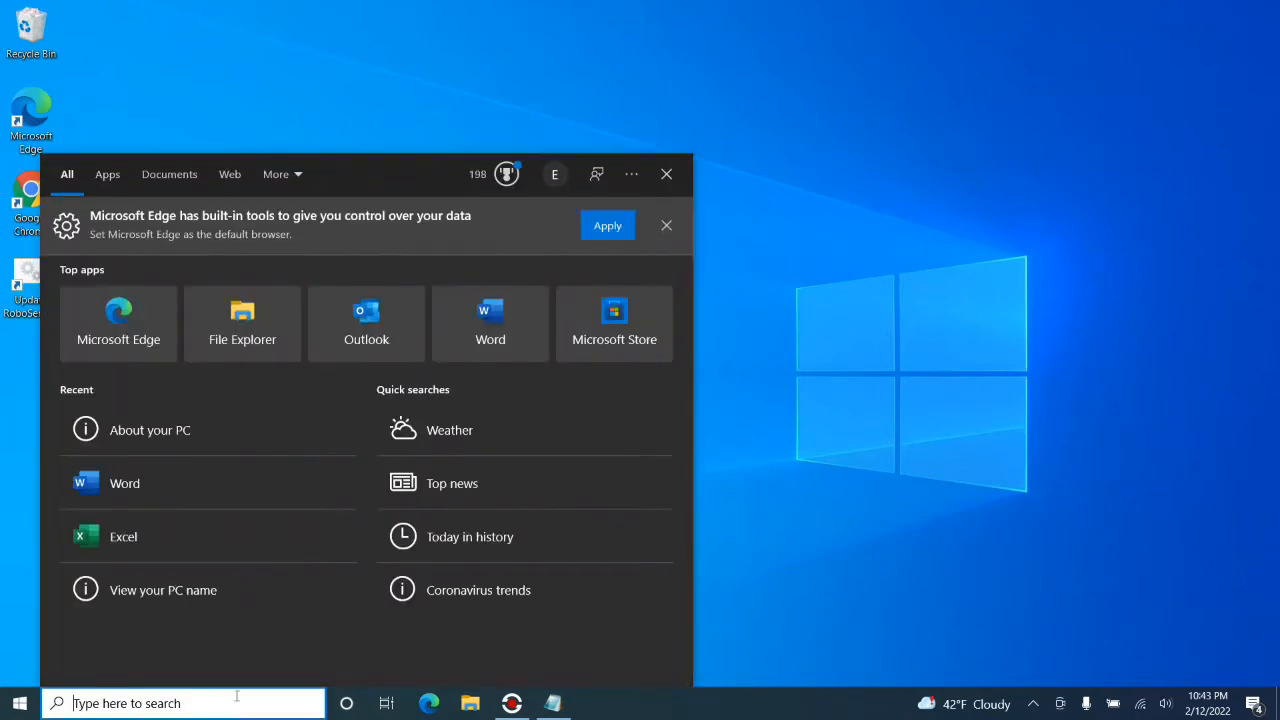
type("out")
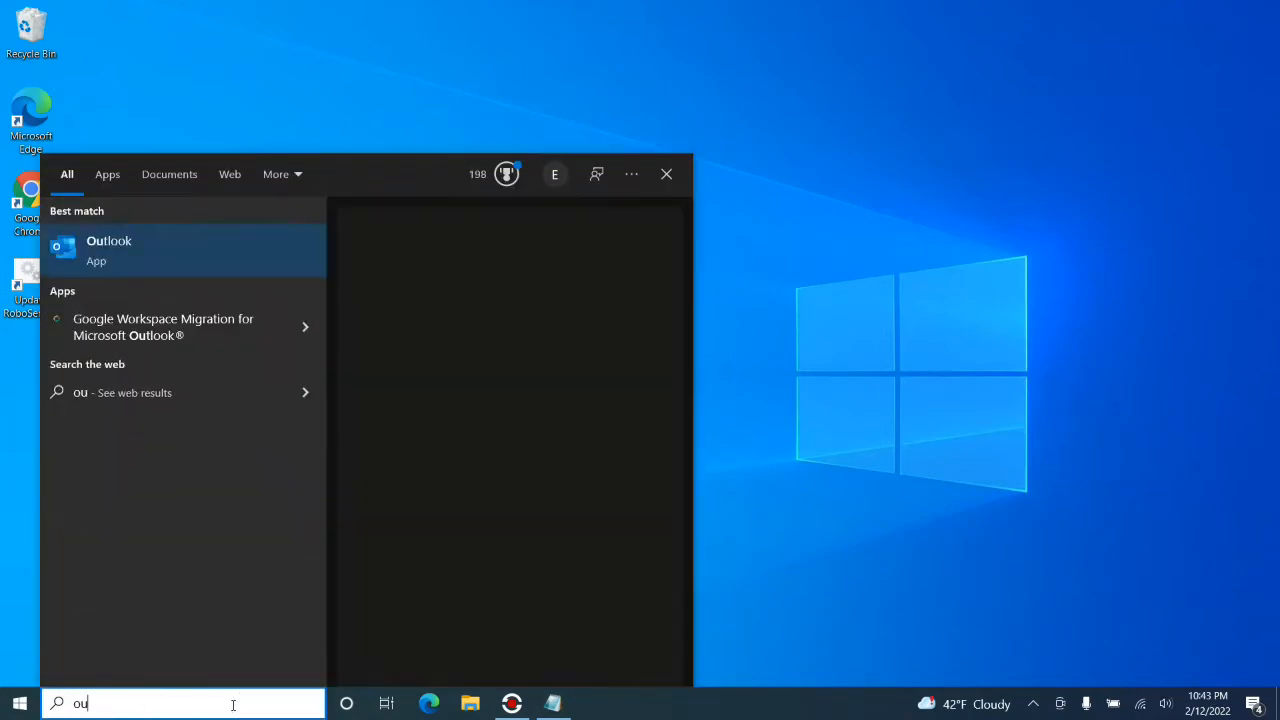
right_click(113, 261)
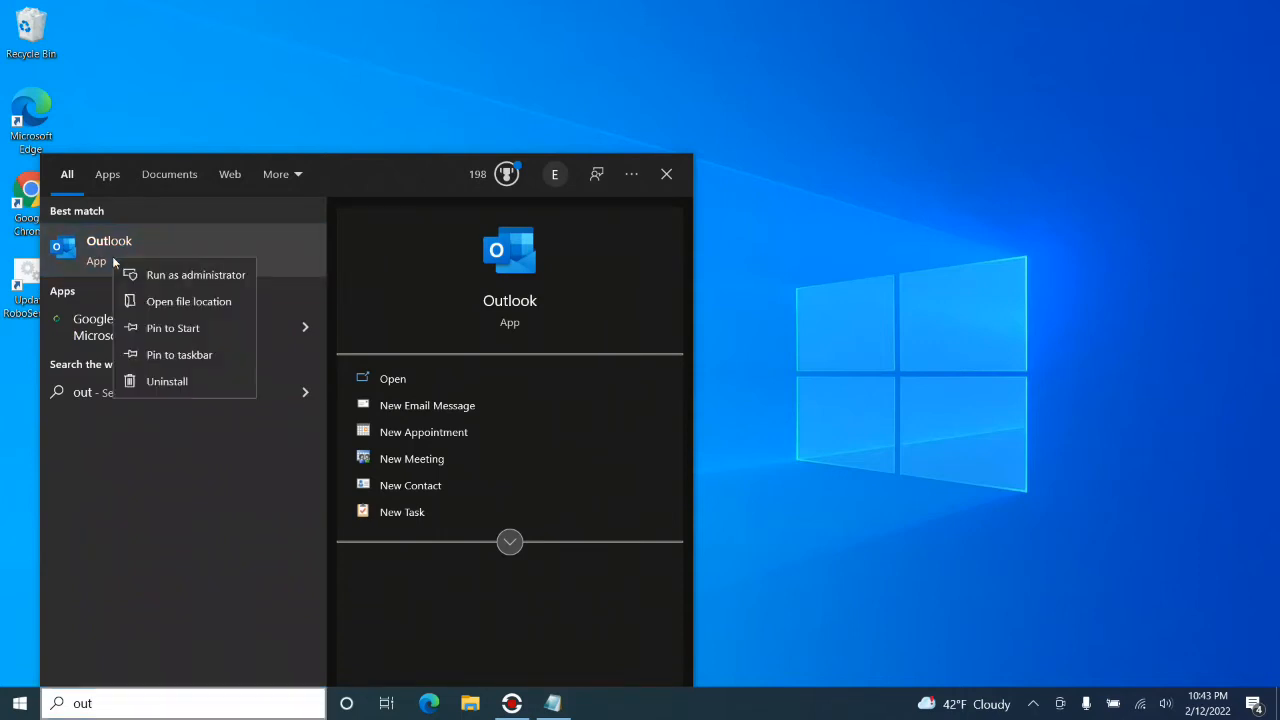
left_click(172, 354)
left_click(748, 179)
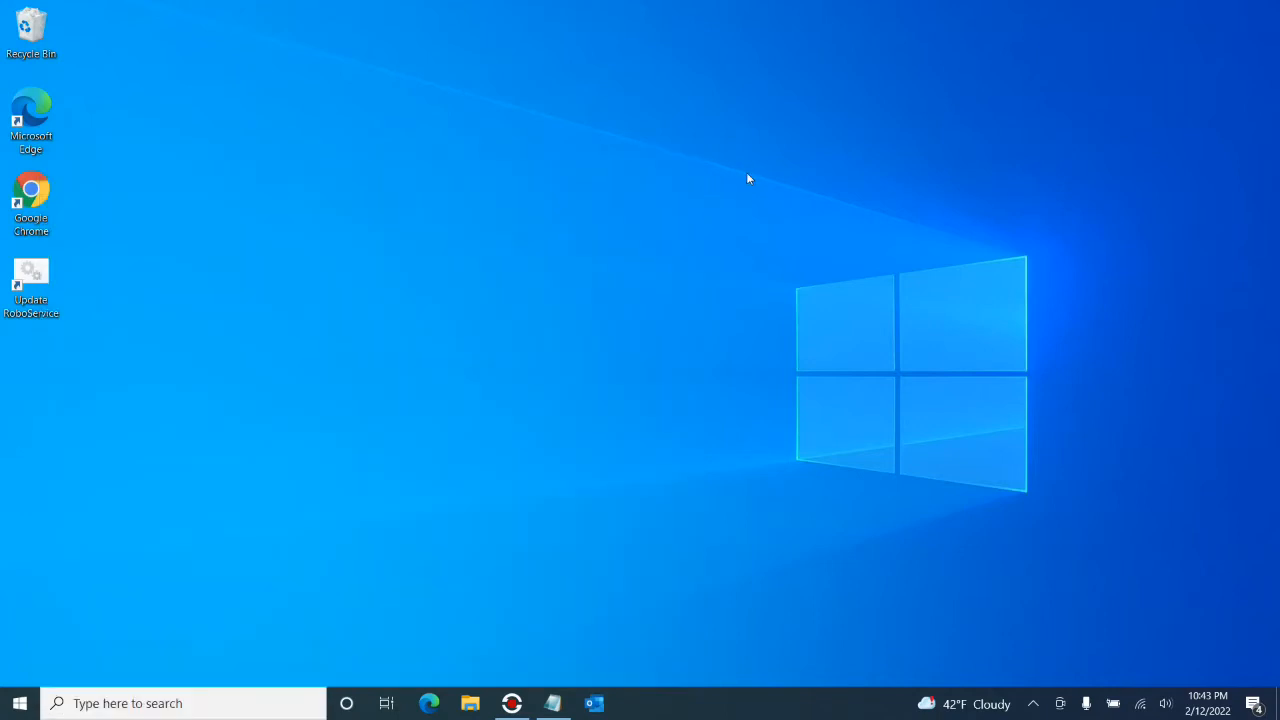
Set Outlook's Trust Center macro setting to 'Enable all macros', then close Outlook.
left_click(596, 704)
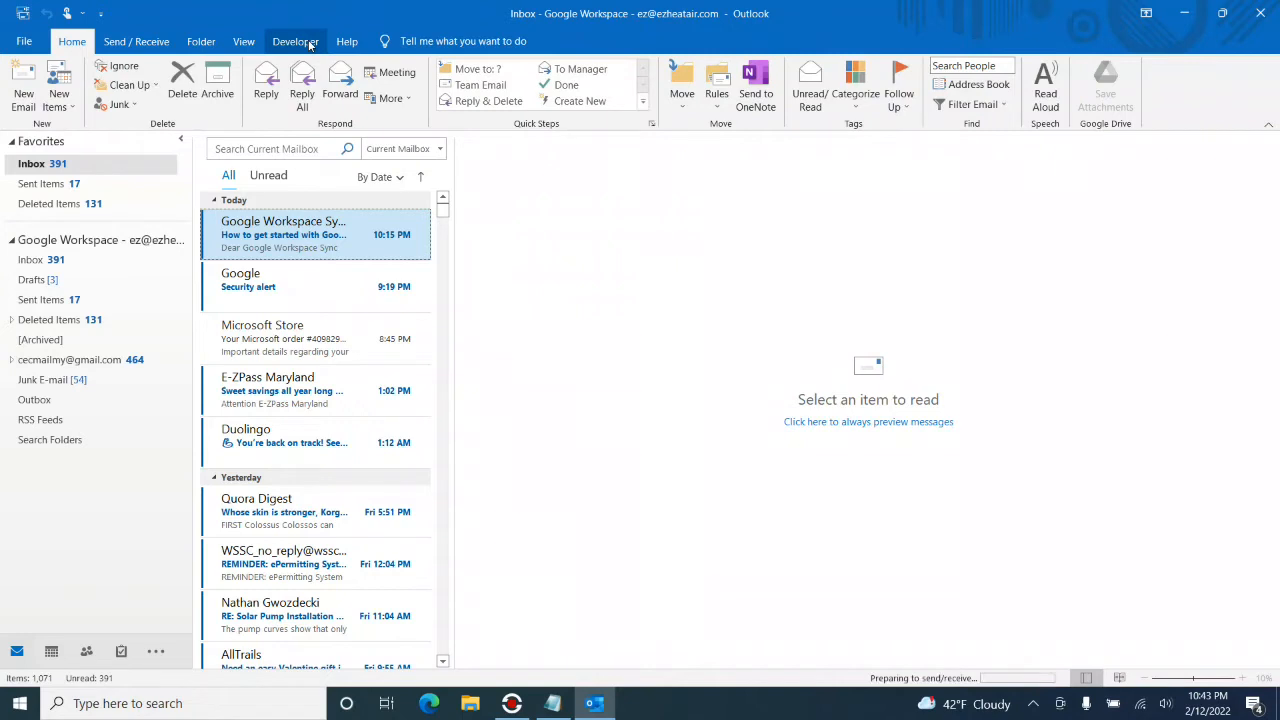
left_click(26, 41)
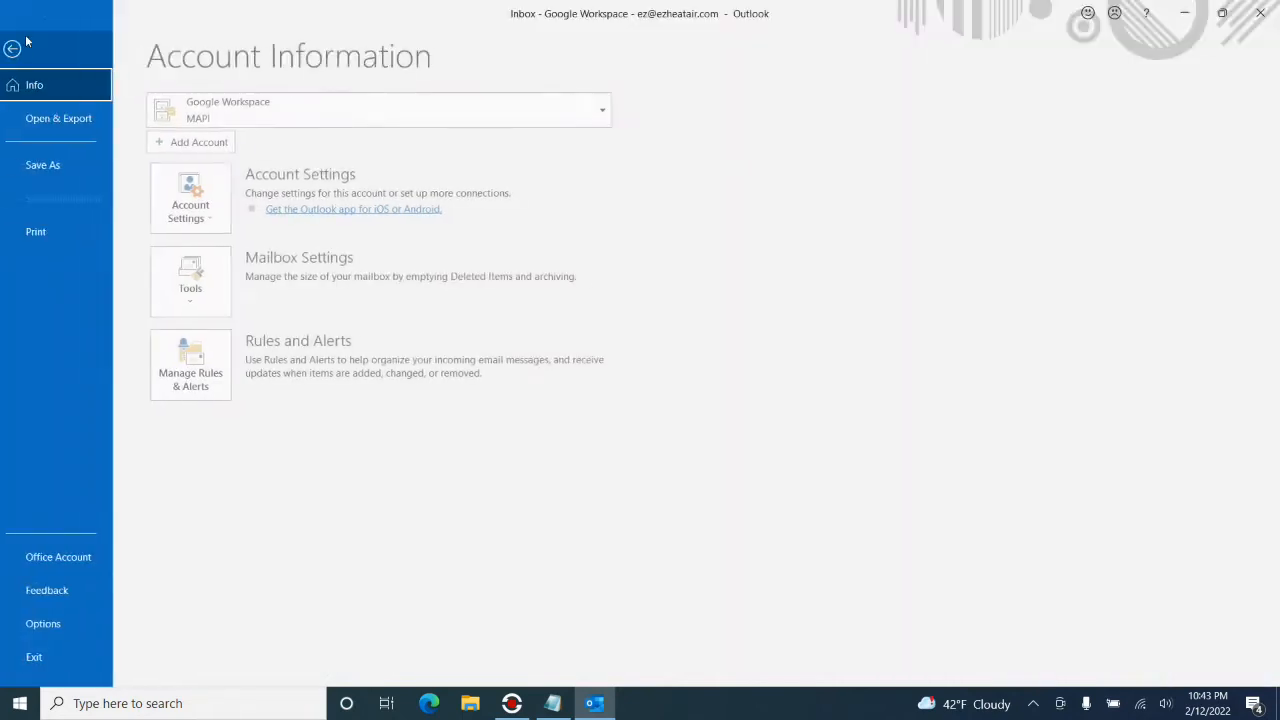
left_click(66, 630)
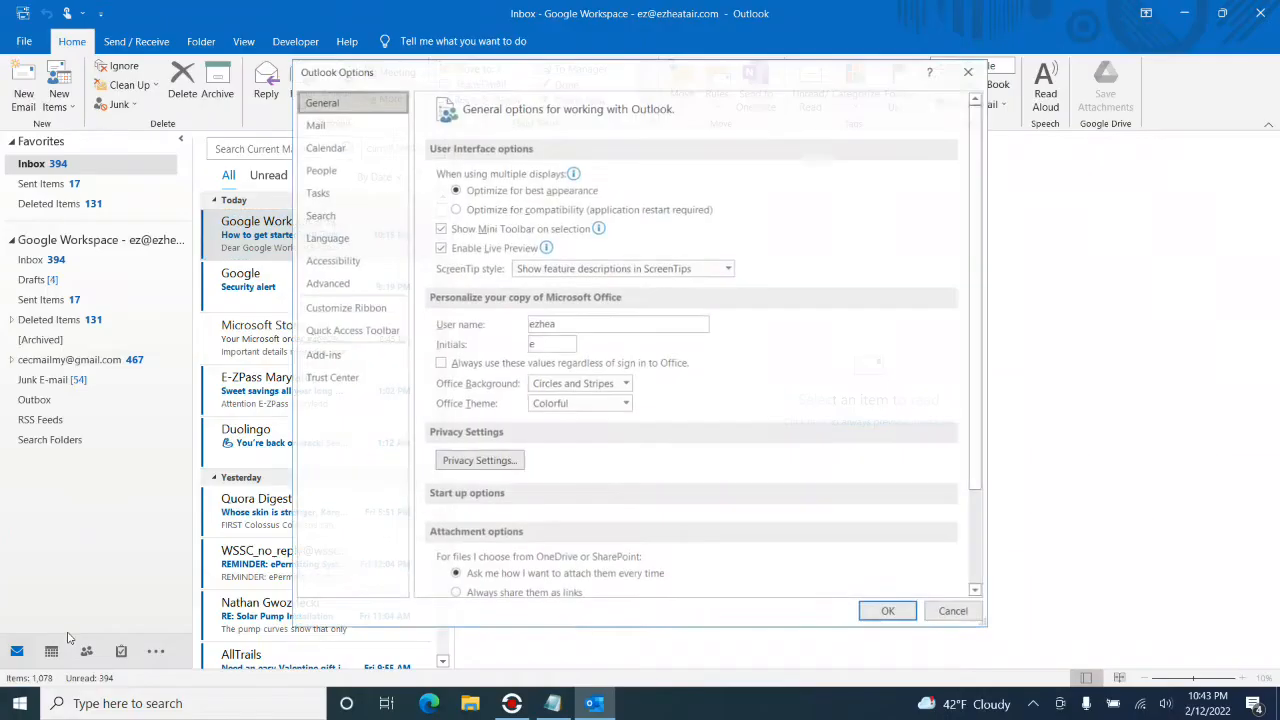
left_click(357, 380)
left_click(920, 270)
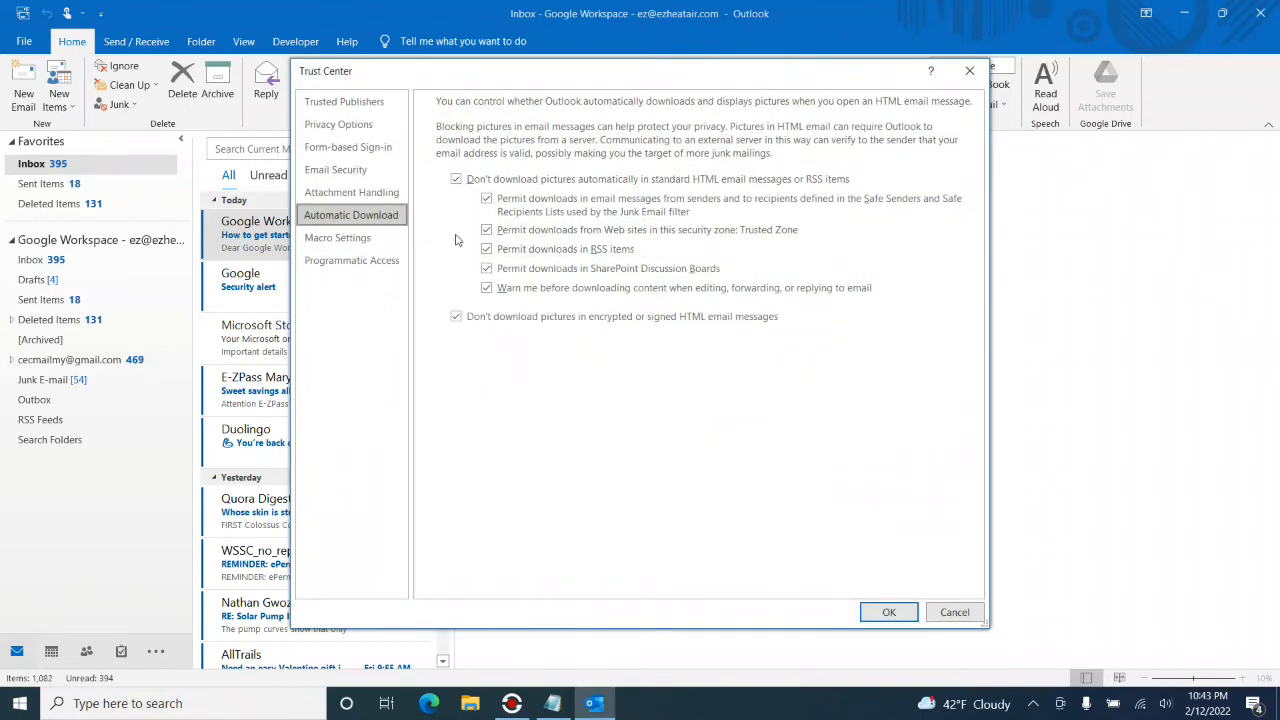
left_click(360, 238)
left_click(474, 199)
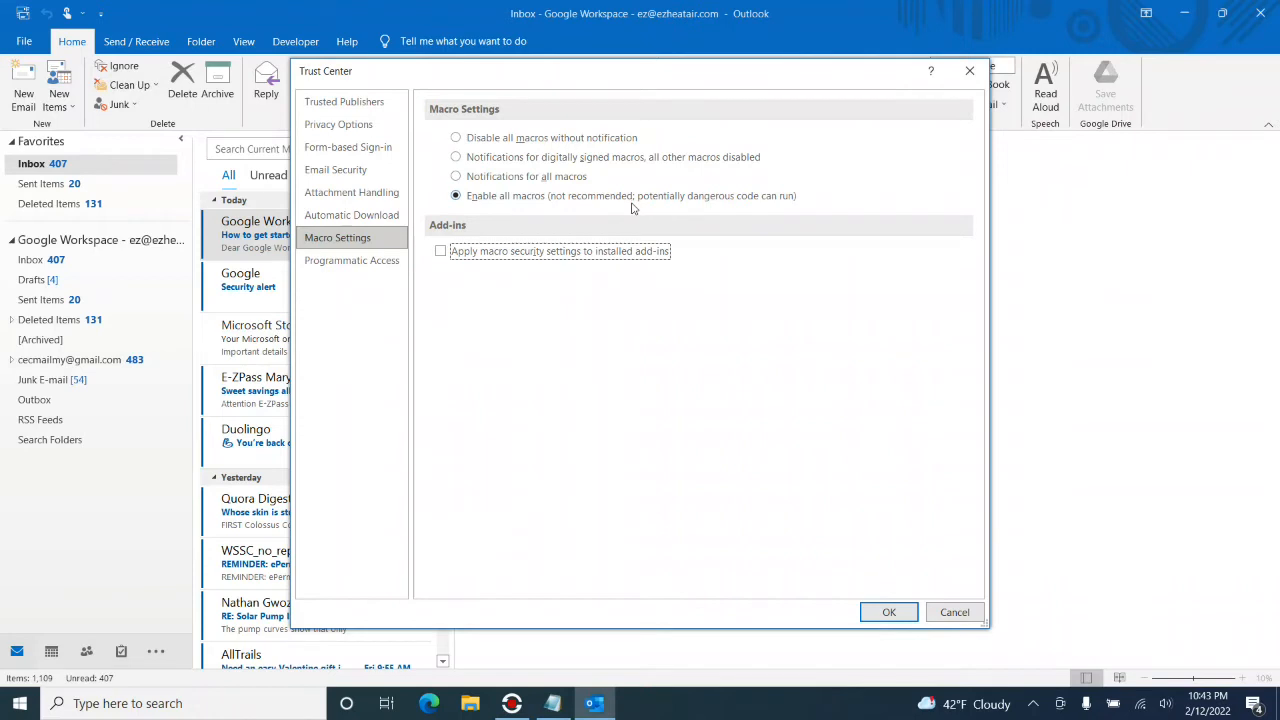
left_click(887, 612)
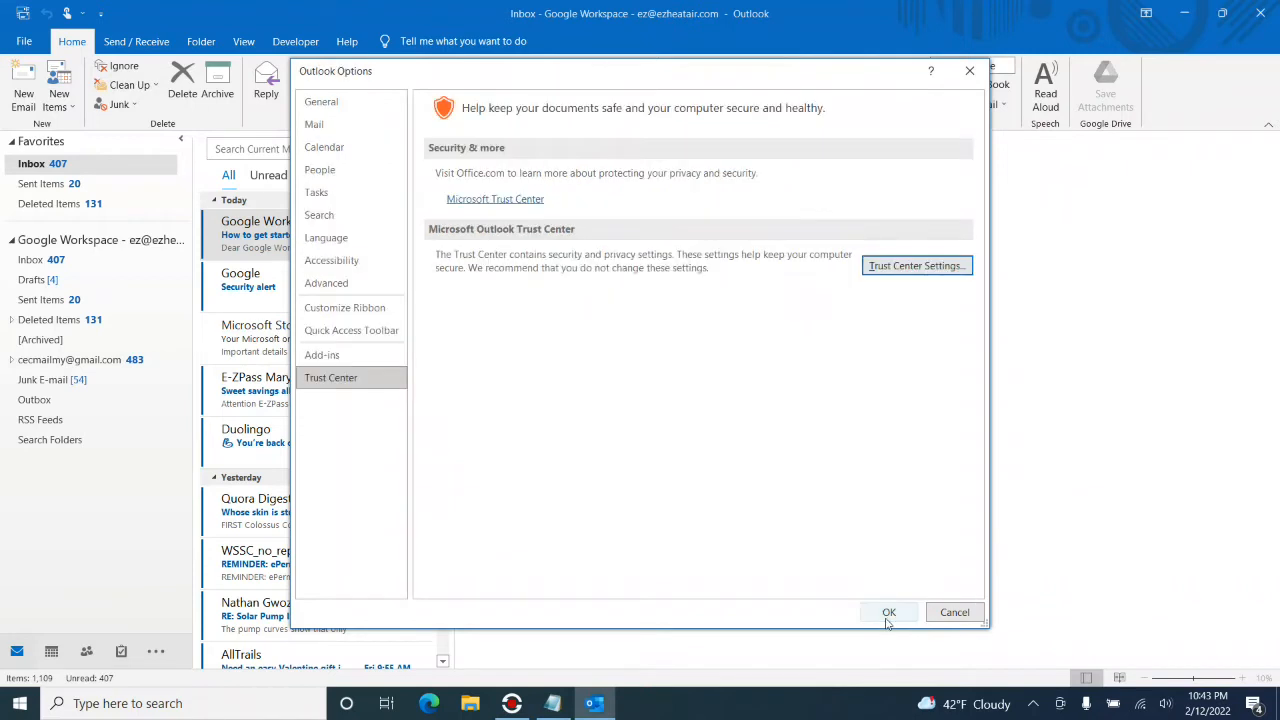
left_click(884, 612)
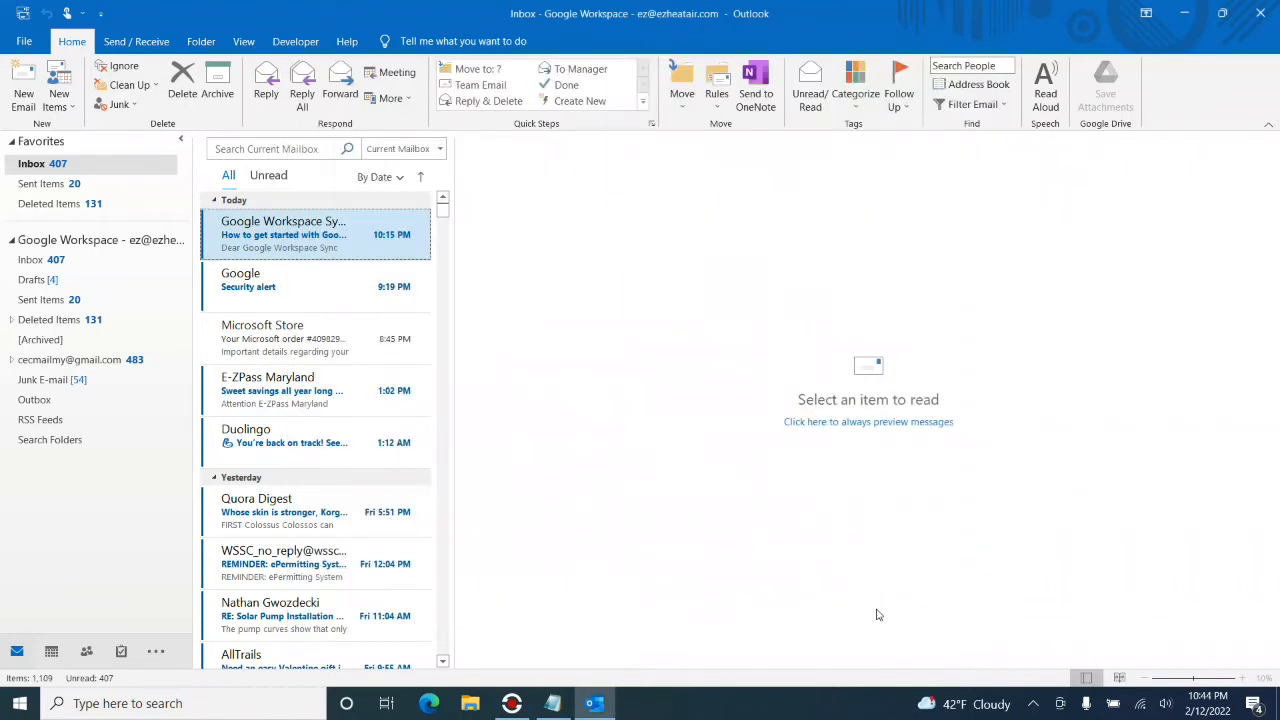
left_click(1262, 16)
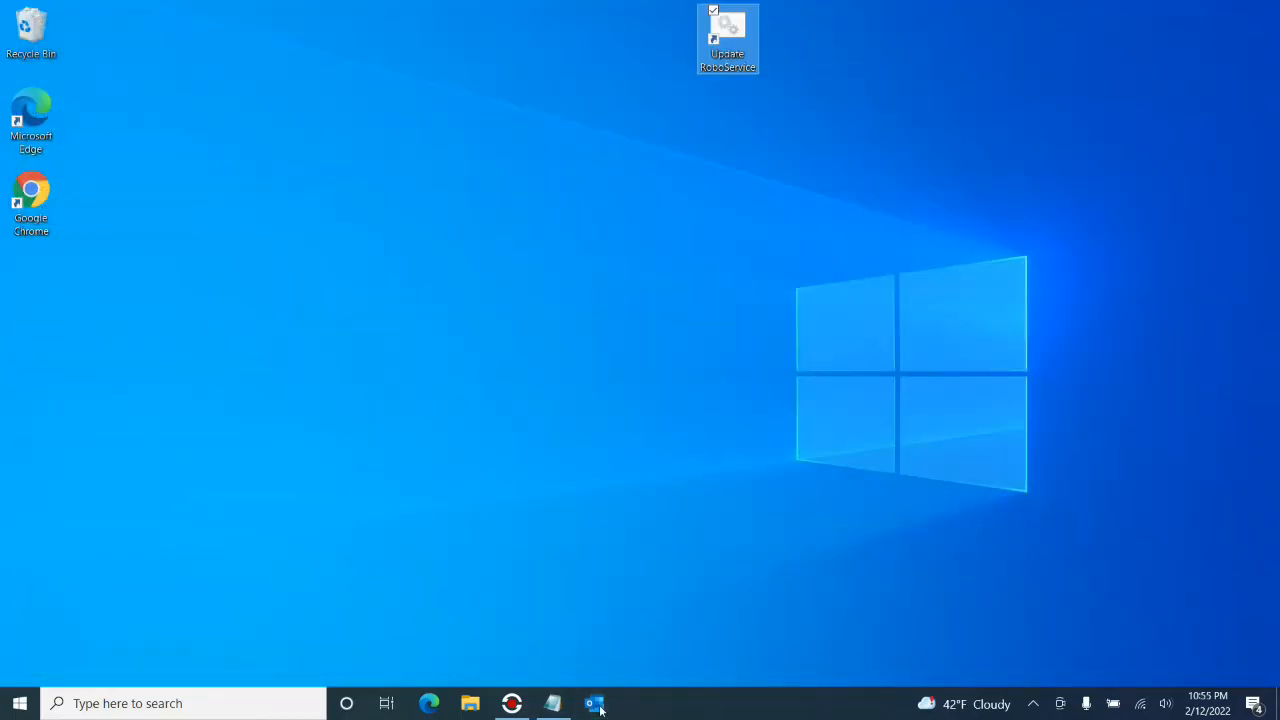
Relaunch Outlook and choose C:\Business as the RoboService root folder.
left_click(595, 705)
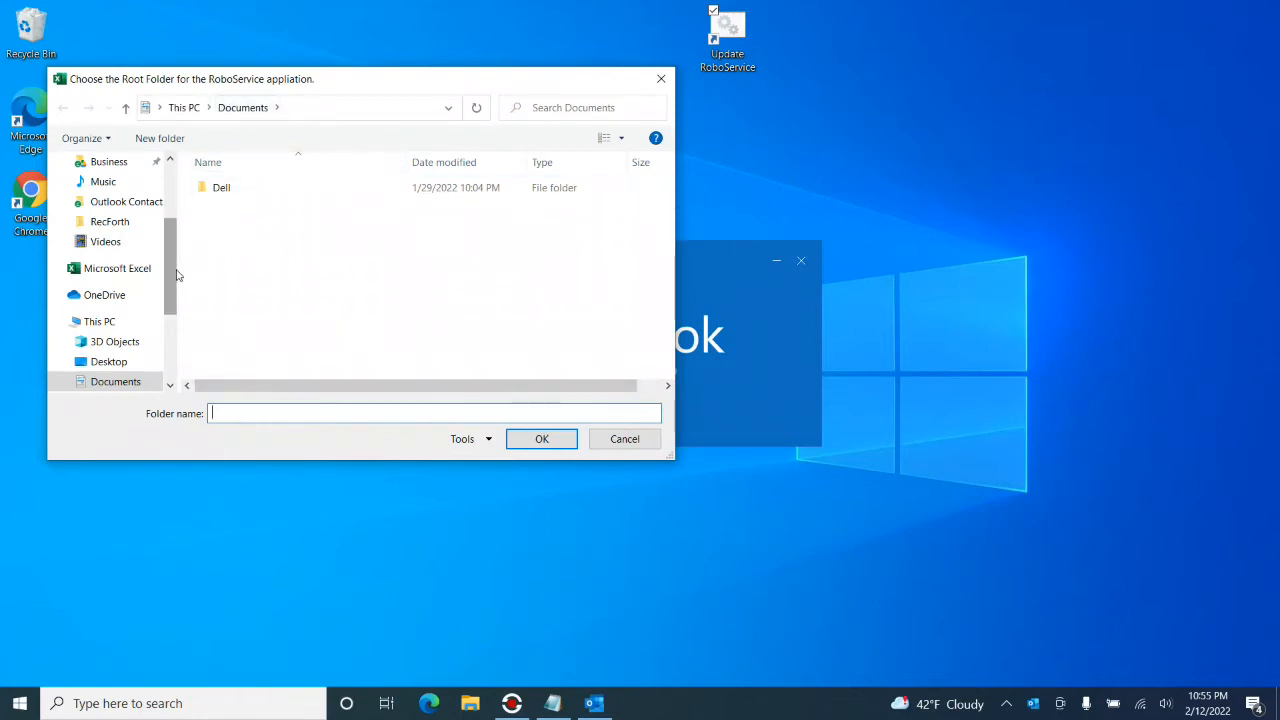
scroll(145, 320, "down", 3)
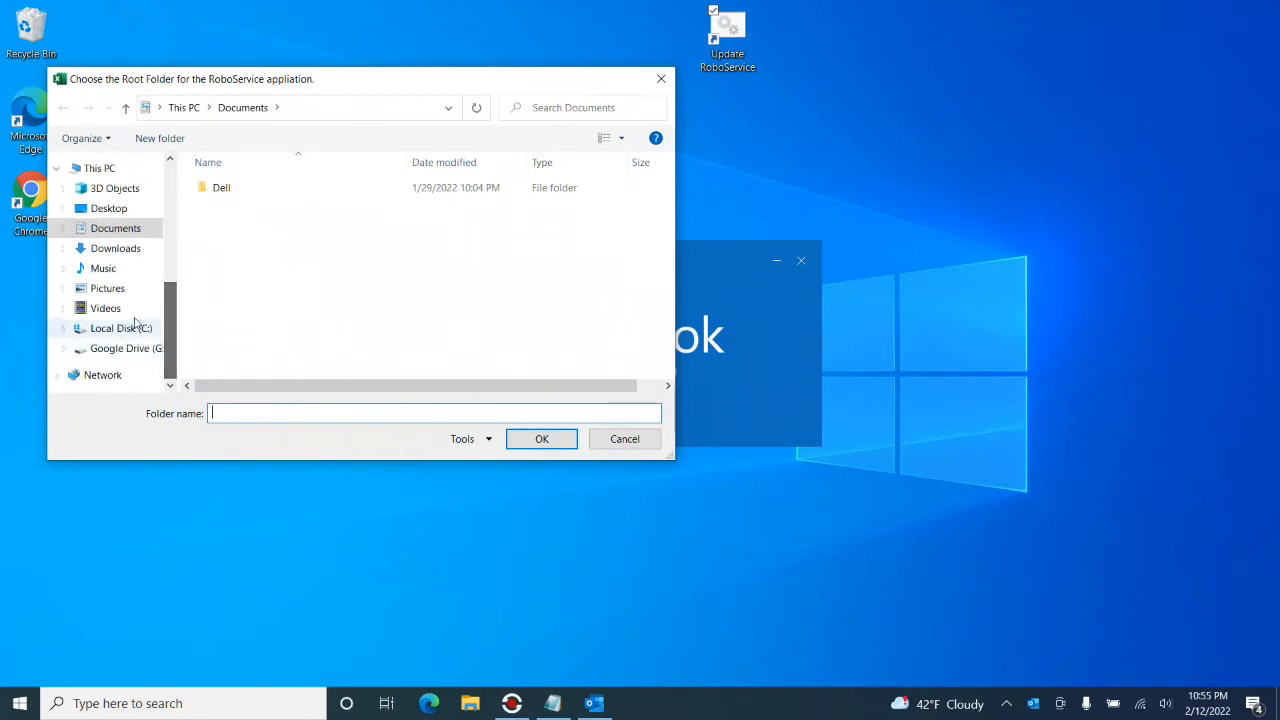
left_click(131, 331)
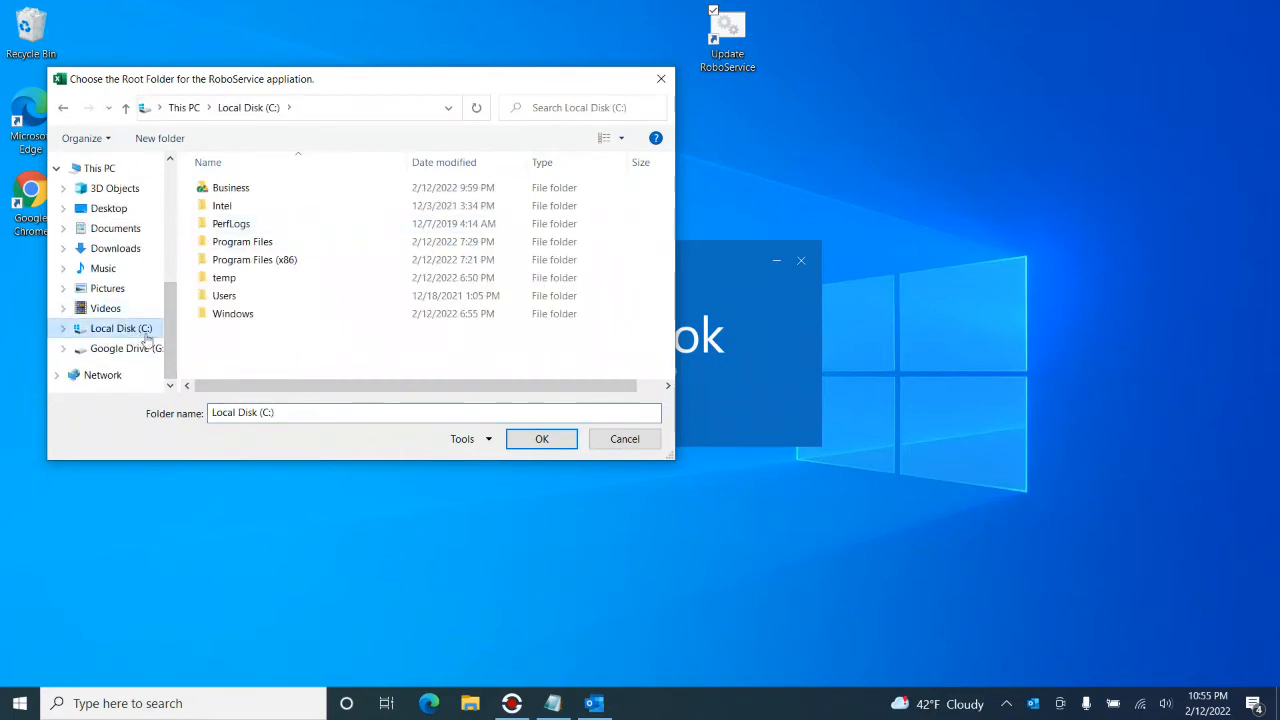
left_click(231, 188)
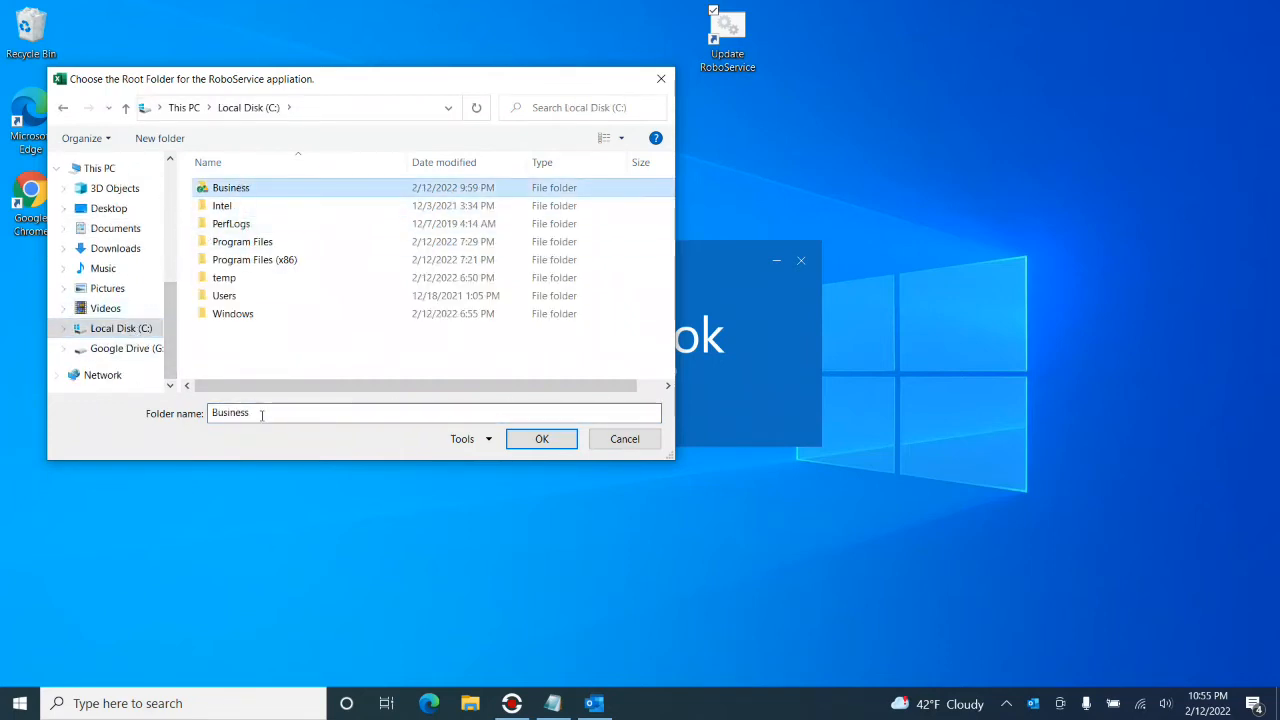
left_click(534, 440)
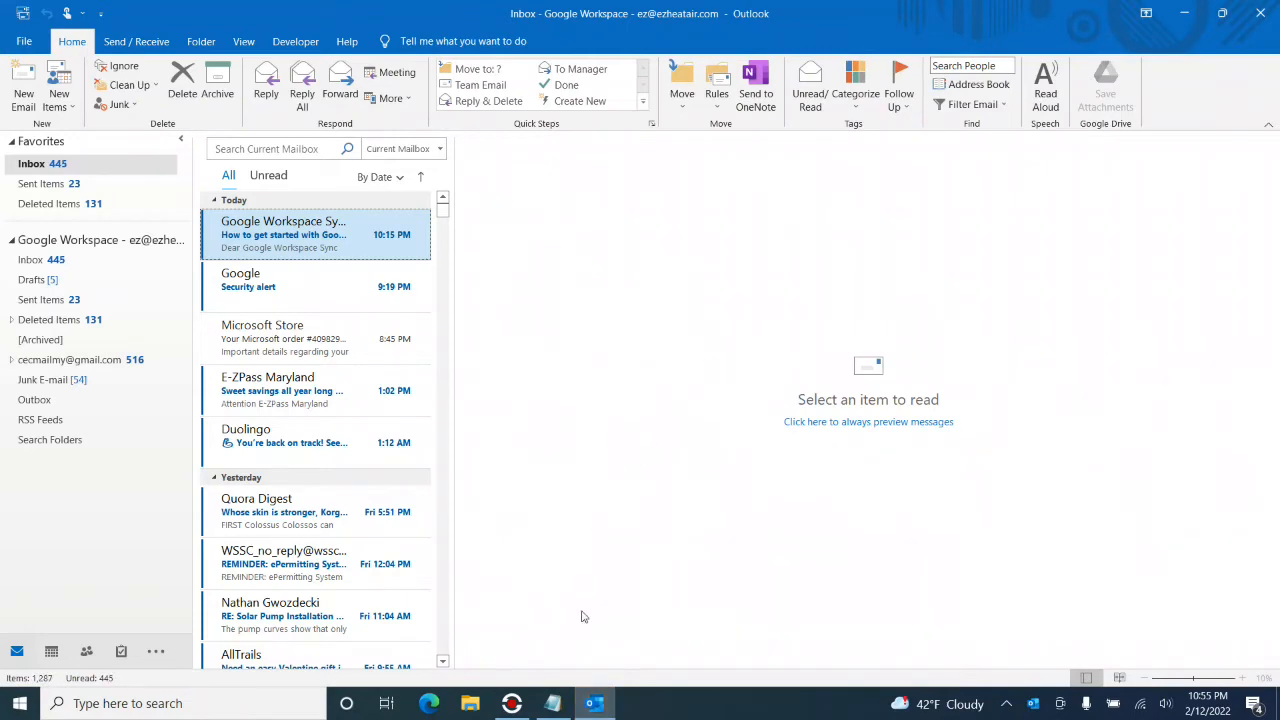
Restart Outlook and switch to the Contacts folder.
left_click(1261, 13)
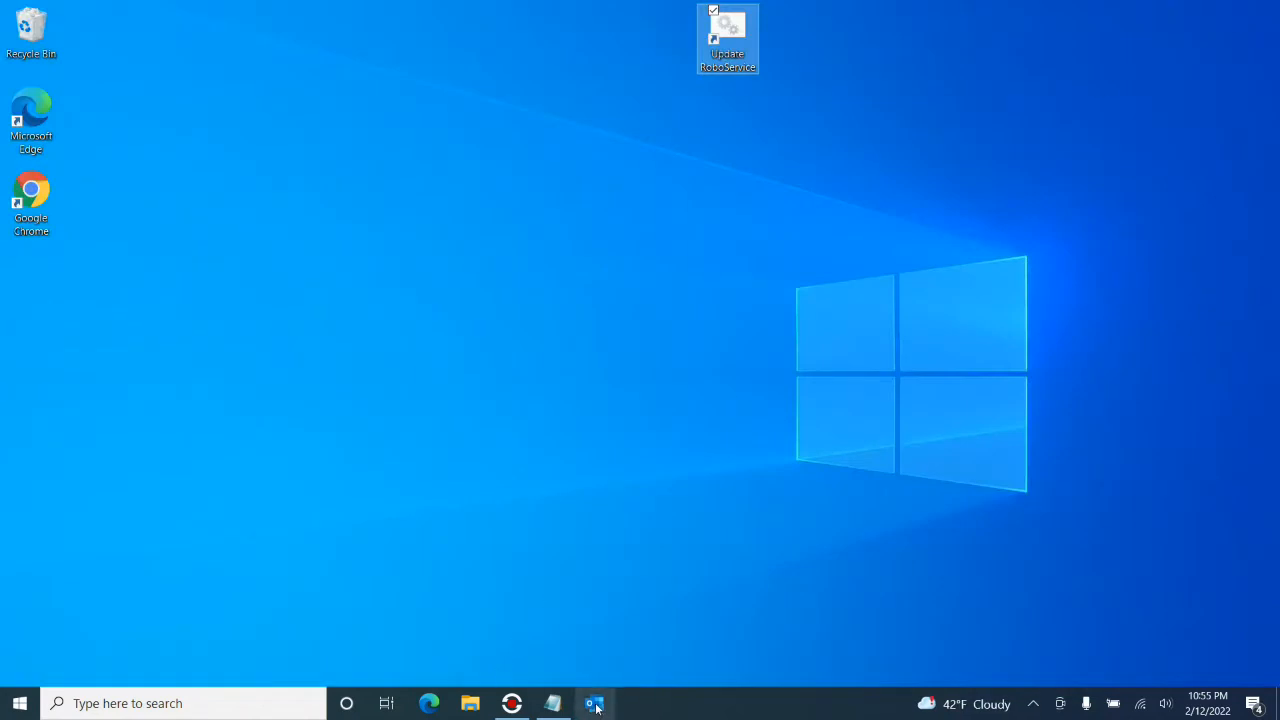
left_click(595, 705)
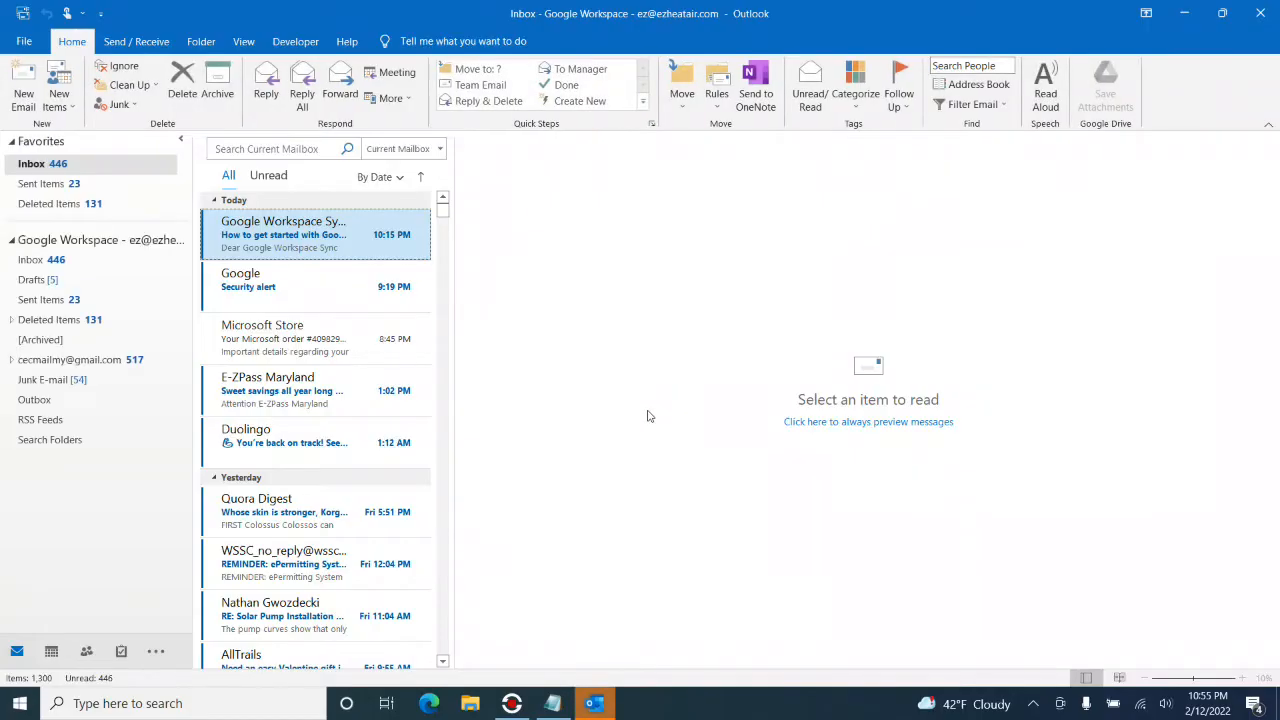
key("ctrl+3")
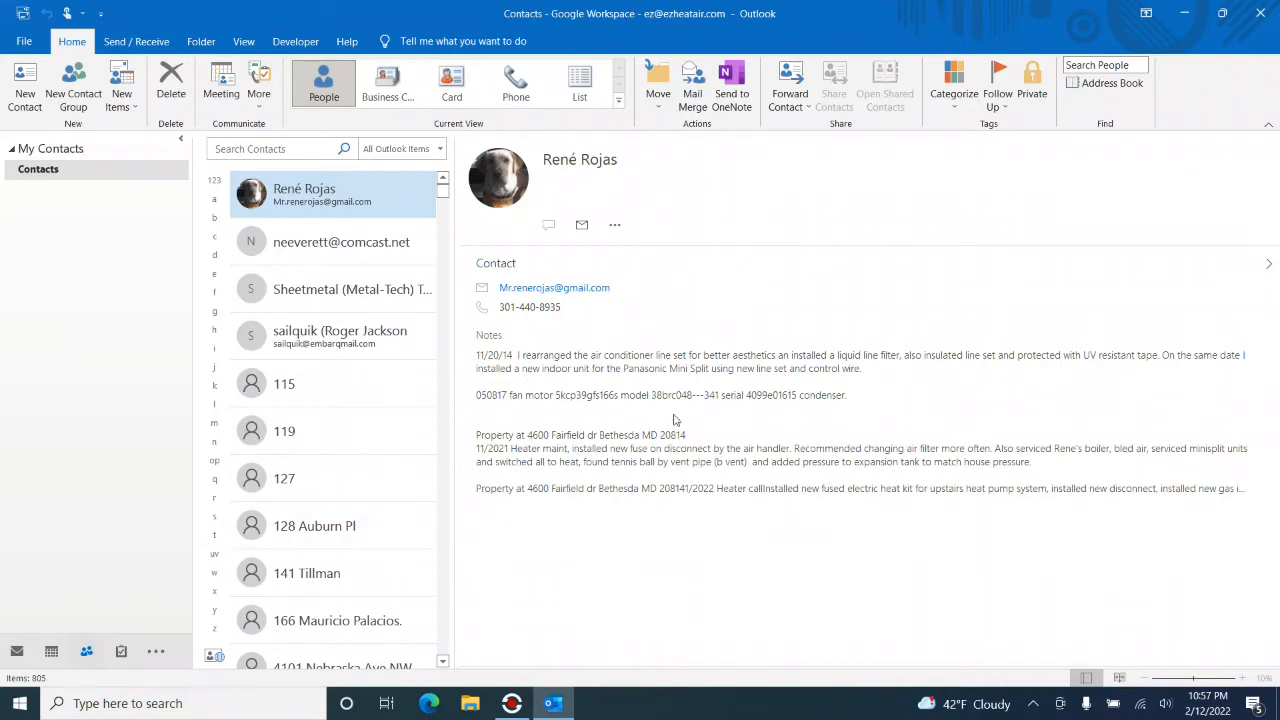
Run the Project1.ChangeContactsForm macro on all contacts, finding only IPM.Contact in use.
left_click(316, 46)
left_click(93, 67)
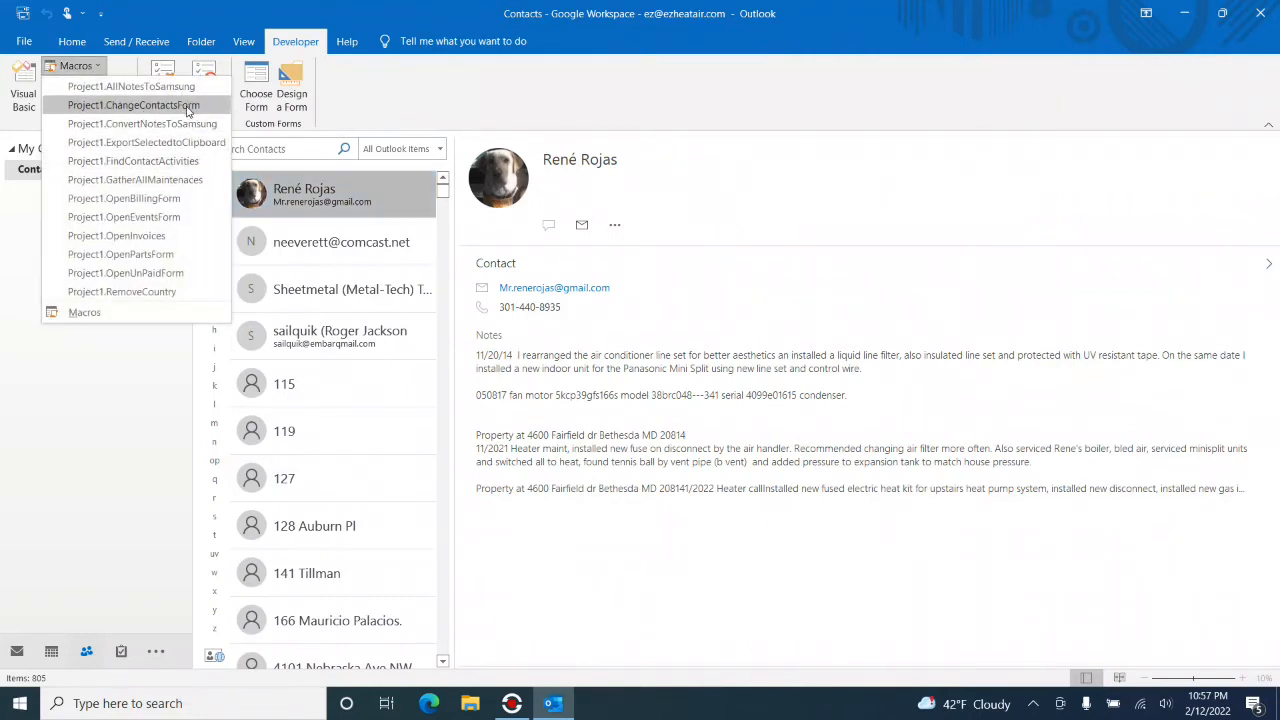
left_click(134, 105)
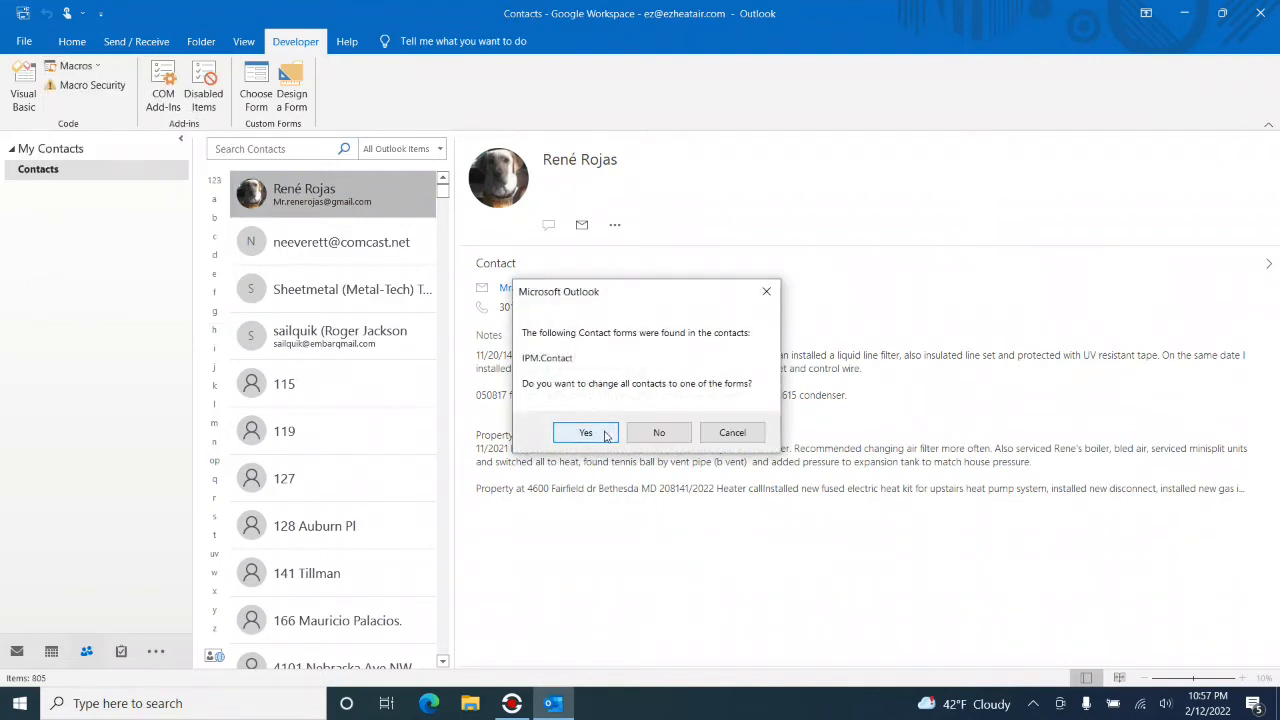
left_click(586, 432)
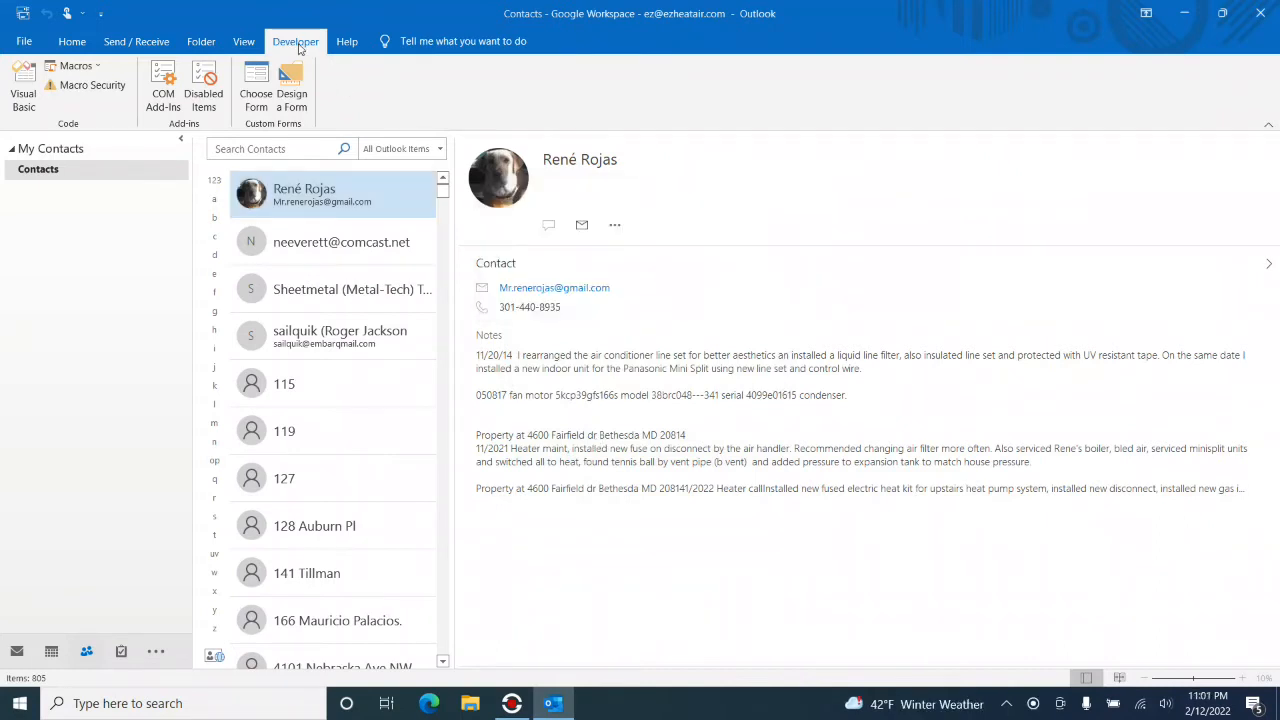
Open the Forms Manager via Outlook Options > Advanced > Custom Forms.
left_click(24, 42)
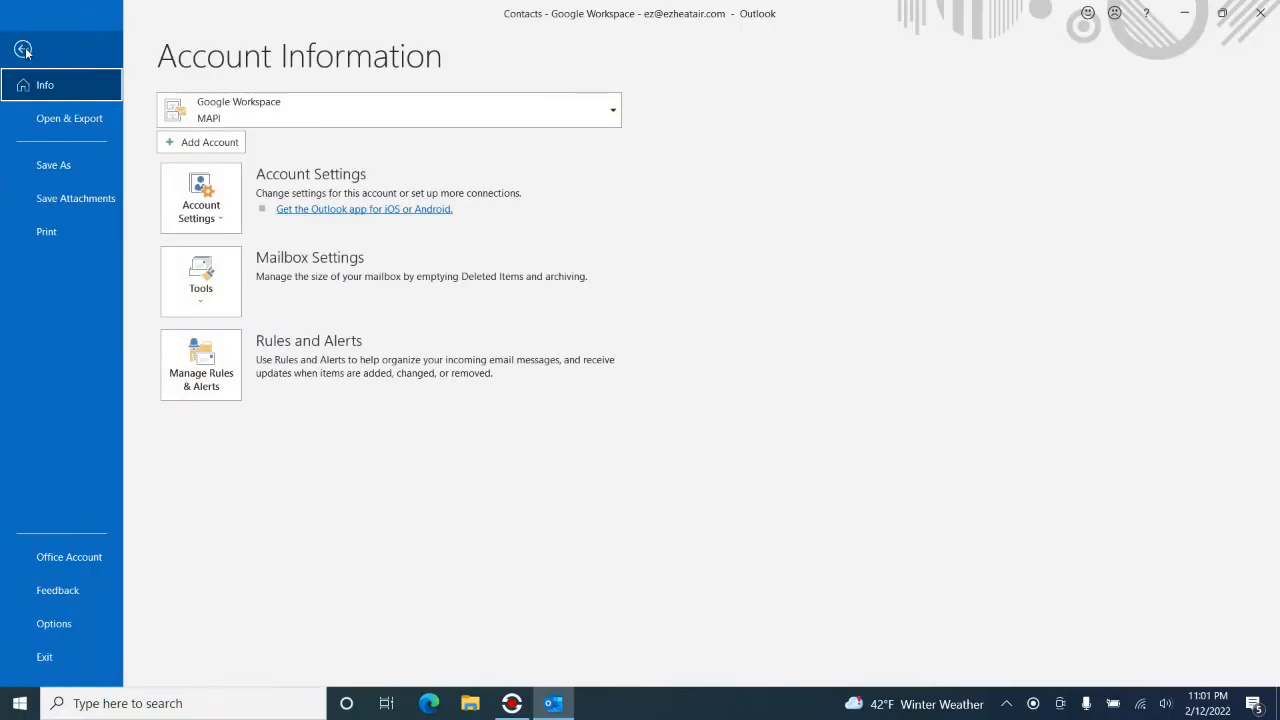
key("Escape")
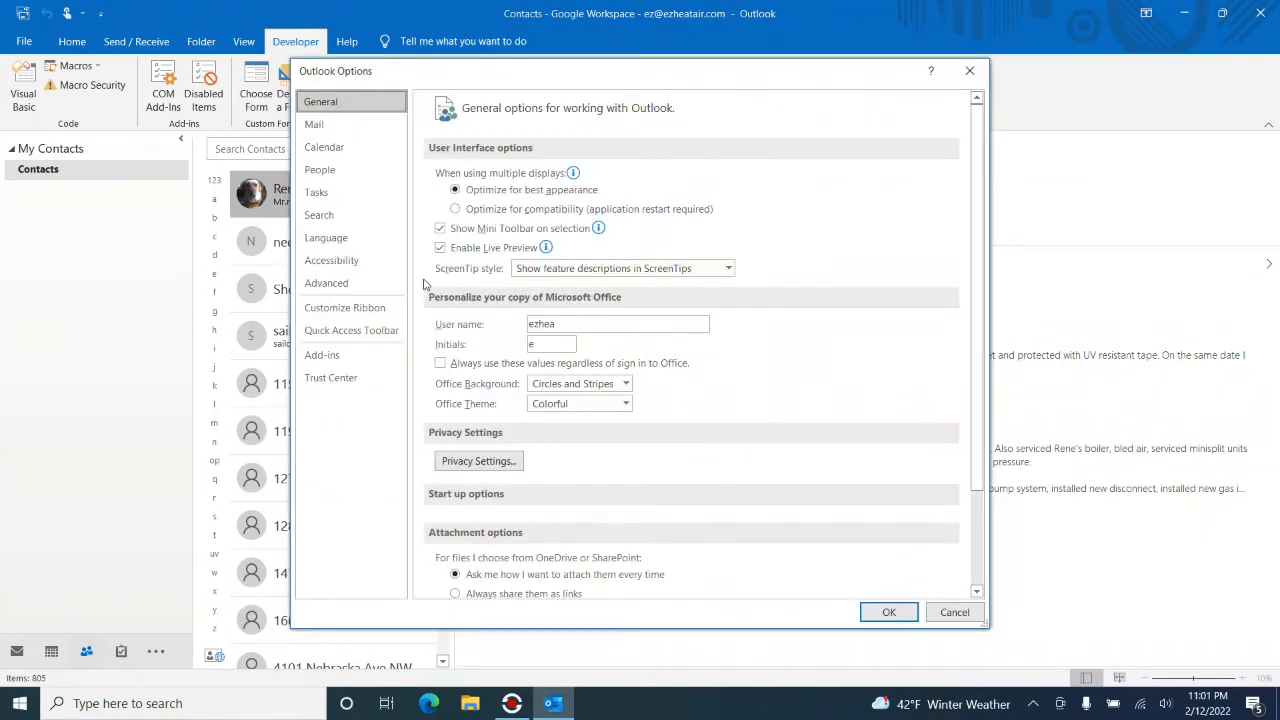
left_click(366, 283)
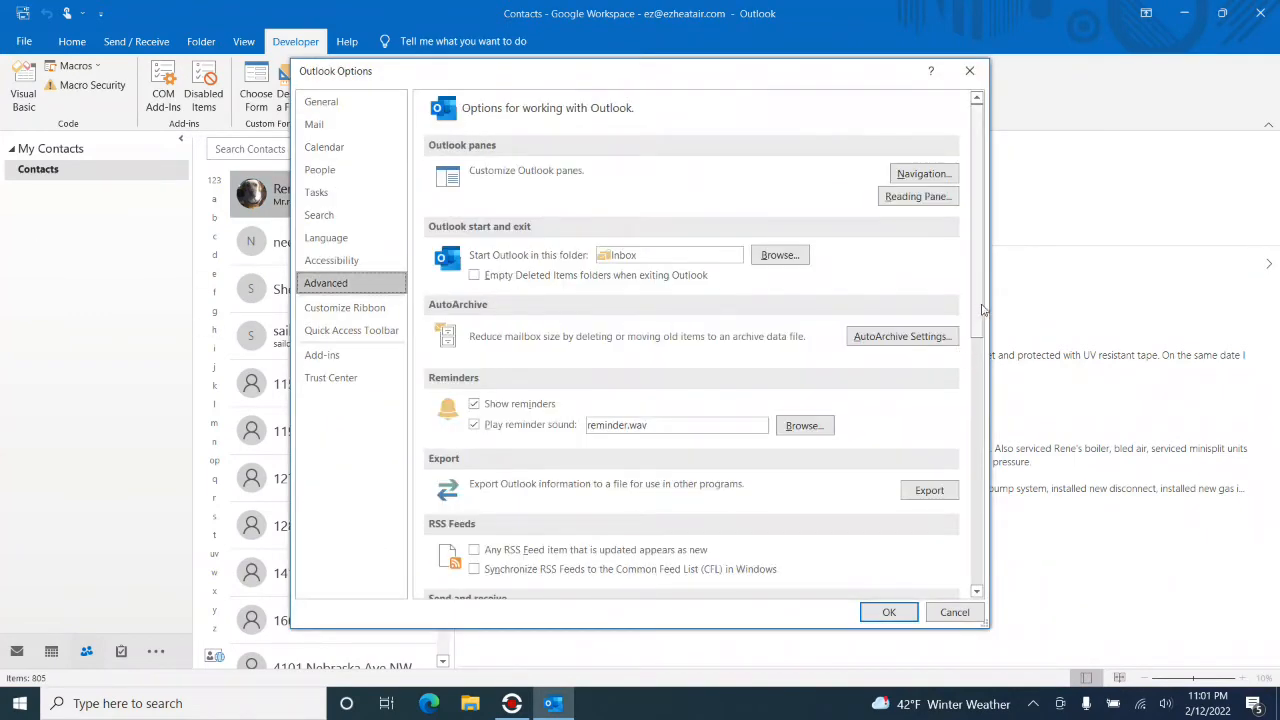
scroll(958, 380, "down", 5)
left_click(935, 438)
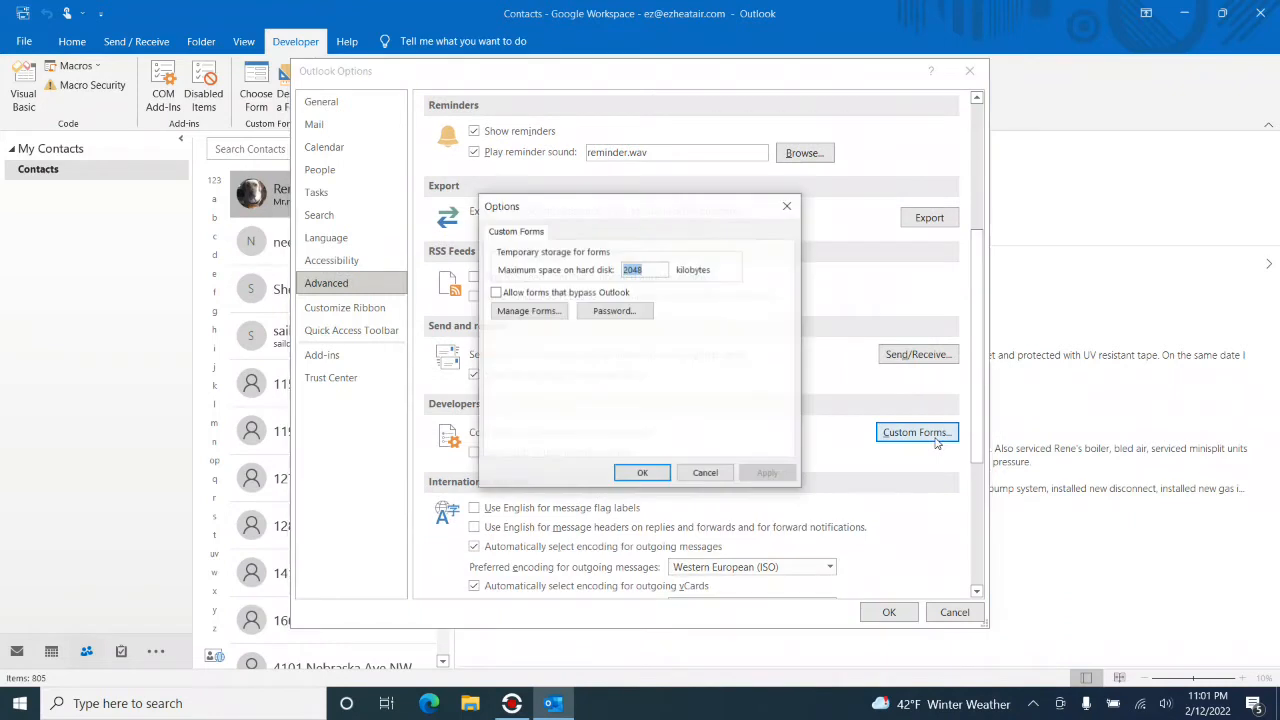
left_click(540, 316)
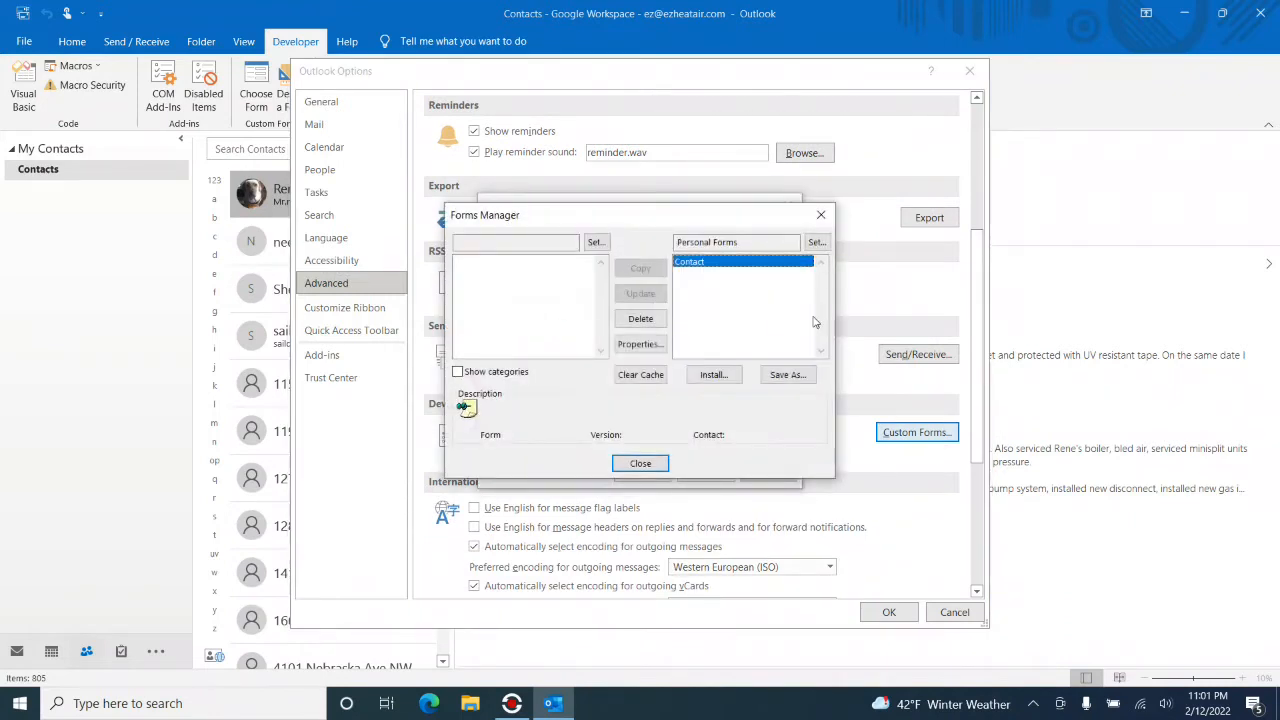
Install Contact.fdm into Personal Forms, replacing the existing Contact form, and close the options.
left_click(713, 375)
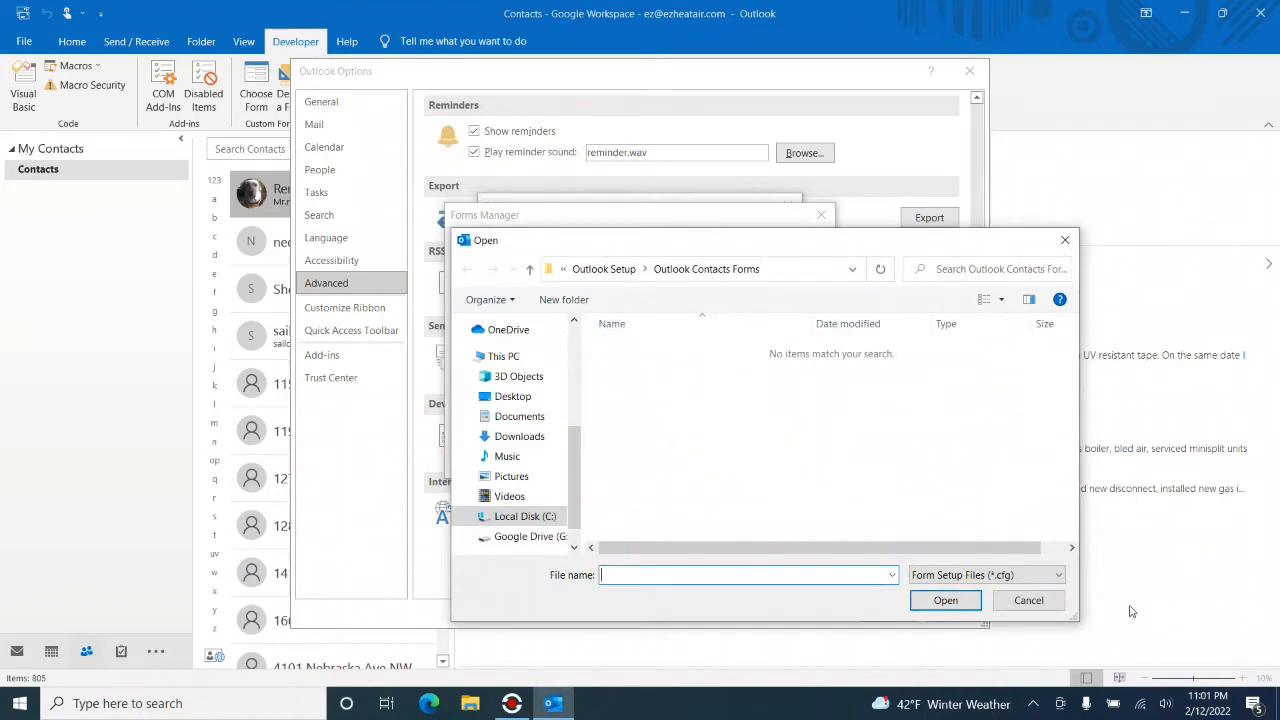
left_click(1058, 578)
left_click(1022, 606)
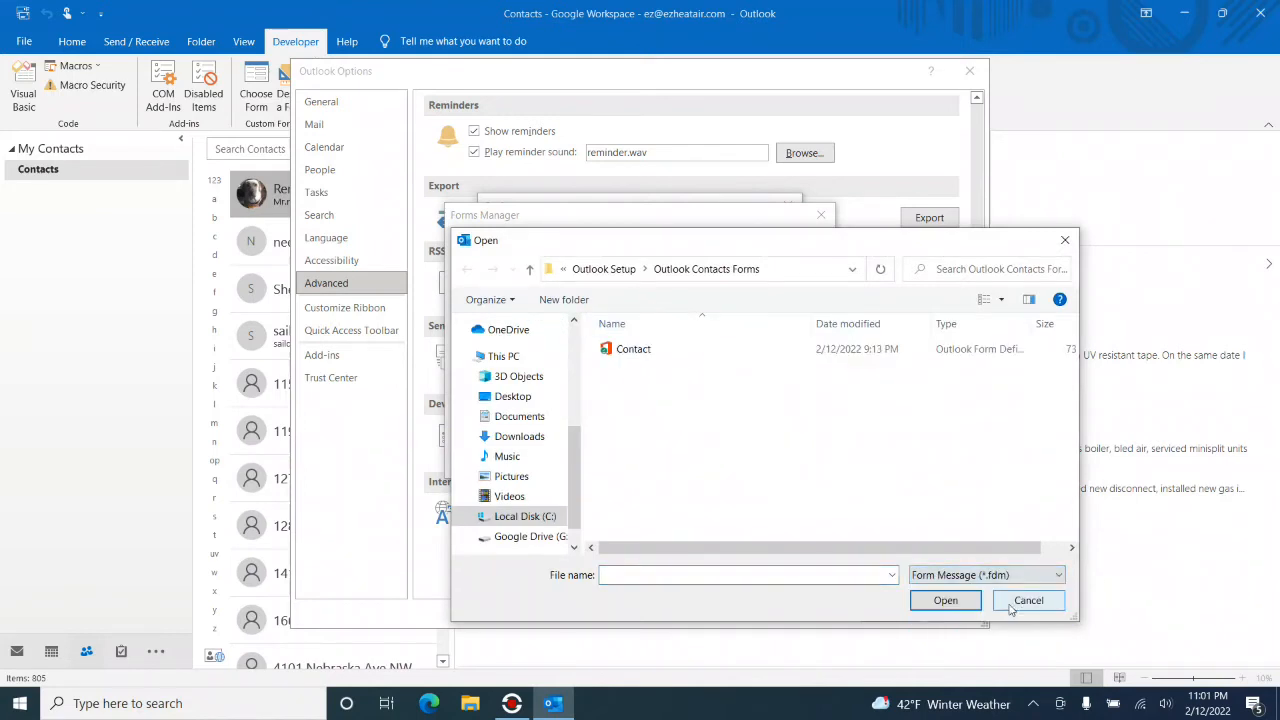
double_click(648, 348)
left_click(704, 411)
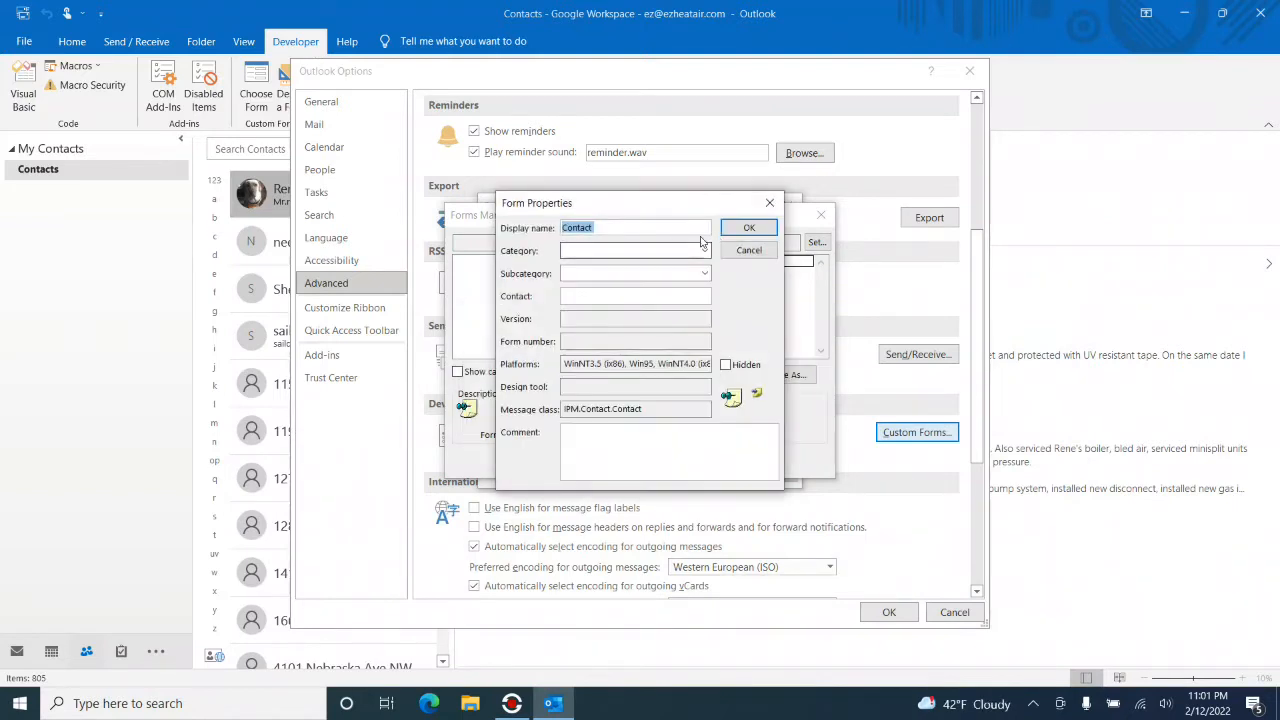
left_click(745, 228)
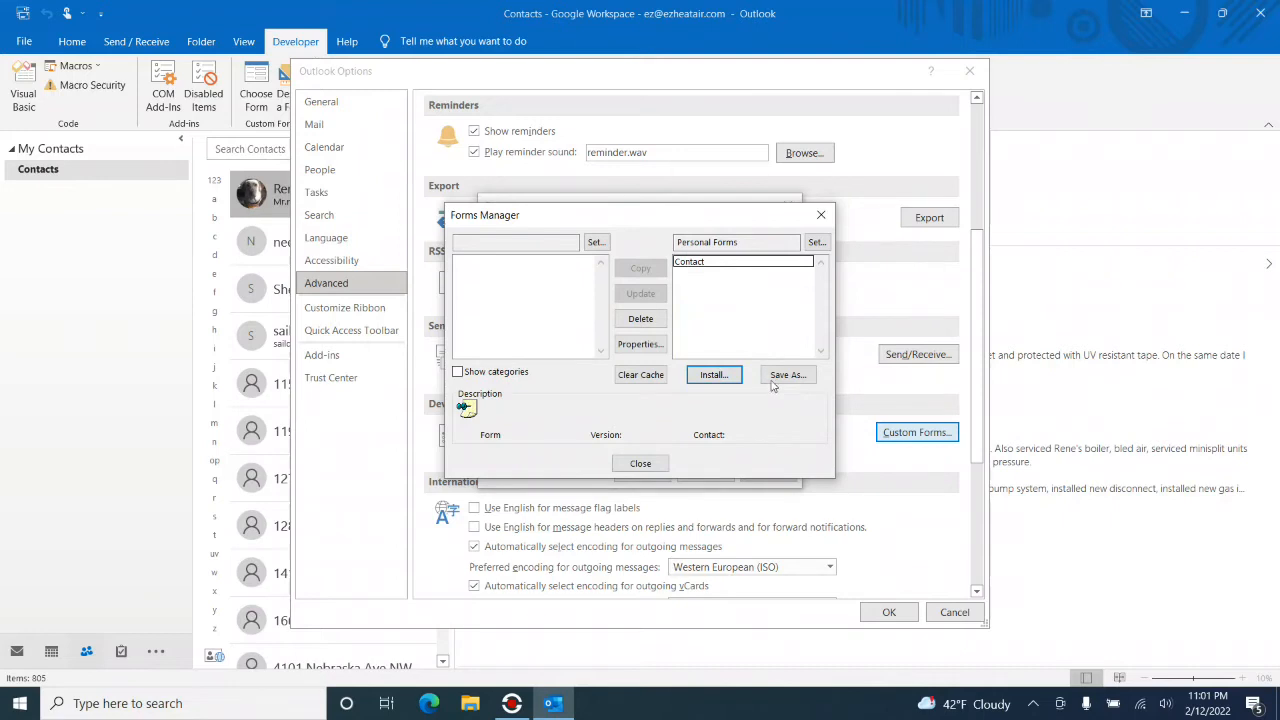
left_click(655, 465)
left_click(650, 474)
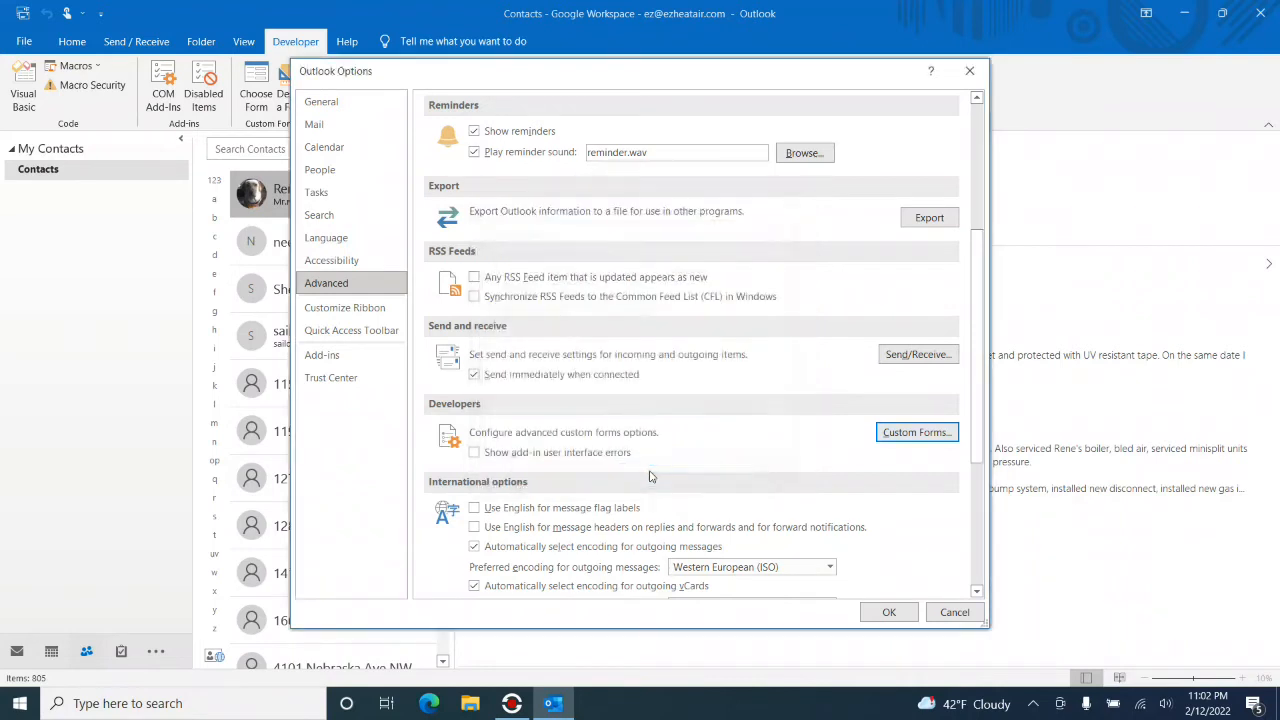
left_click(889, 613)
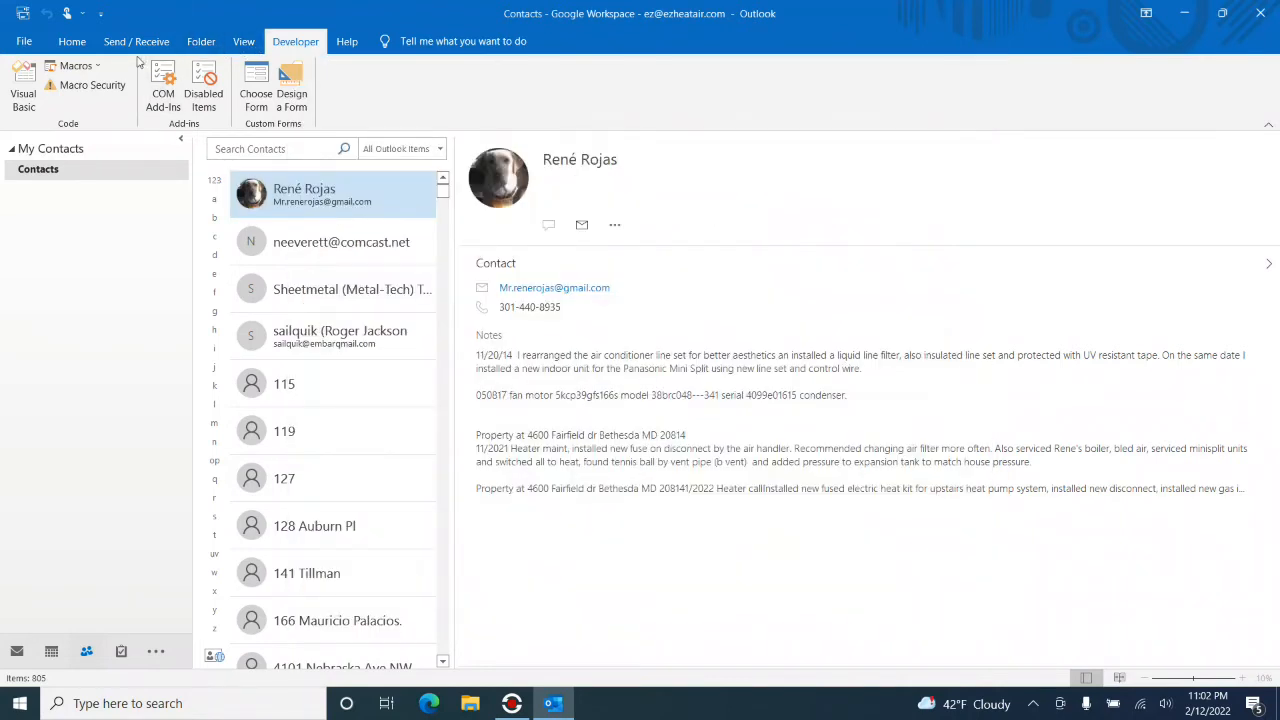
Rerun ChangeContactsForm targeting IPM.Contact.Contact, converting 627 of 805 contacts.
left_click(75, 66)
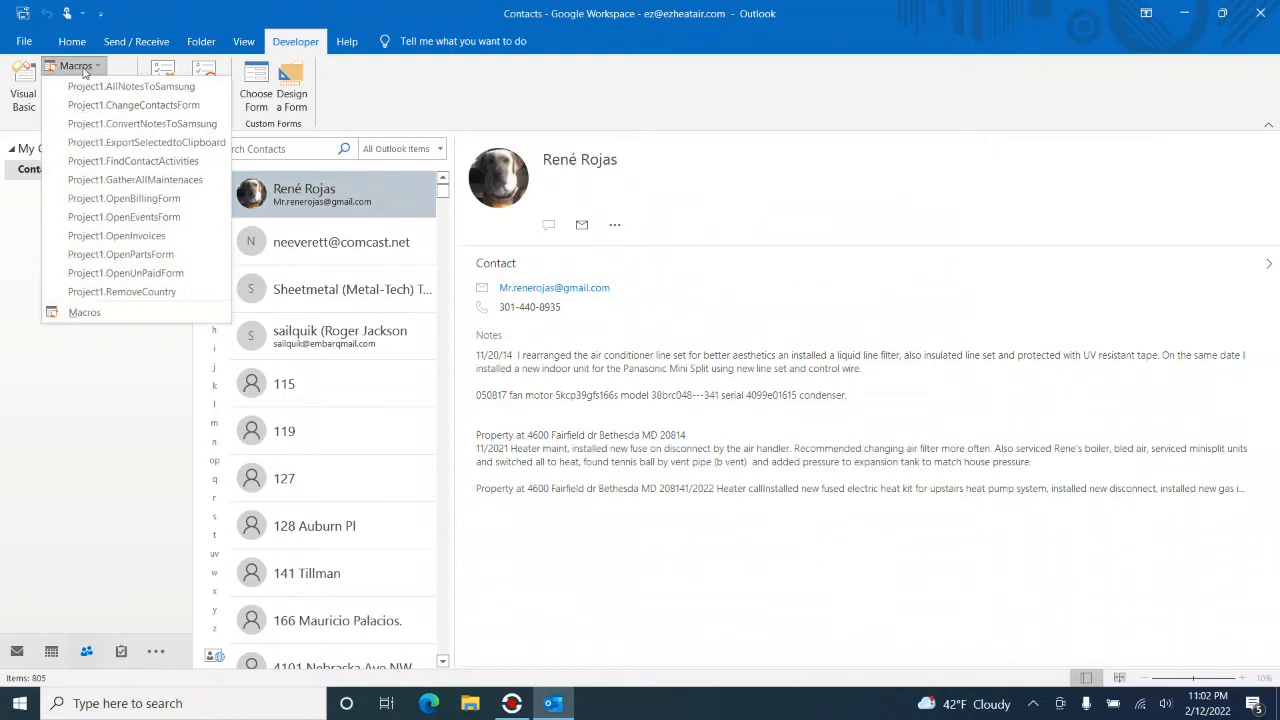
left_click(132, 106)
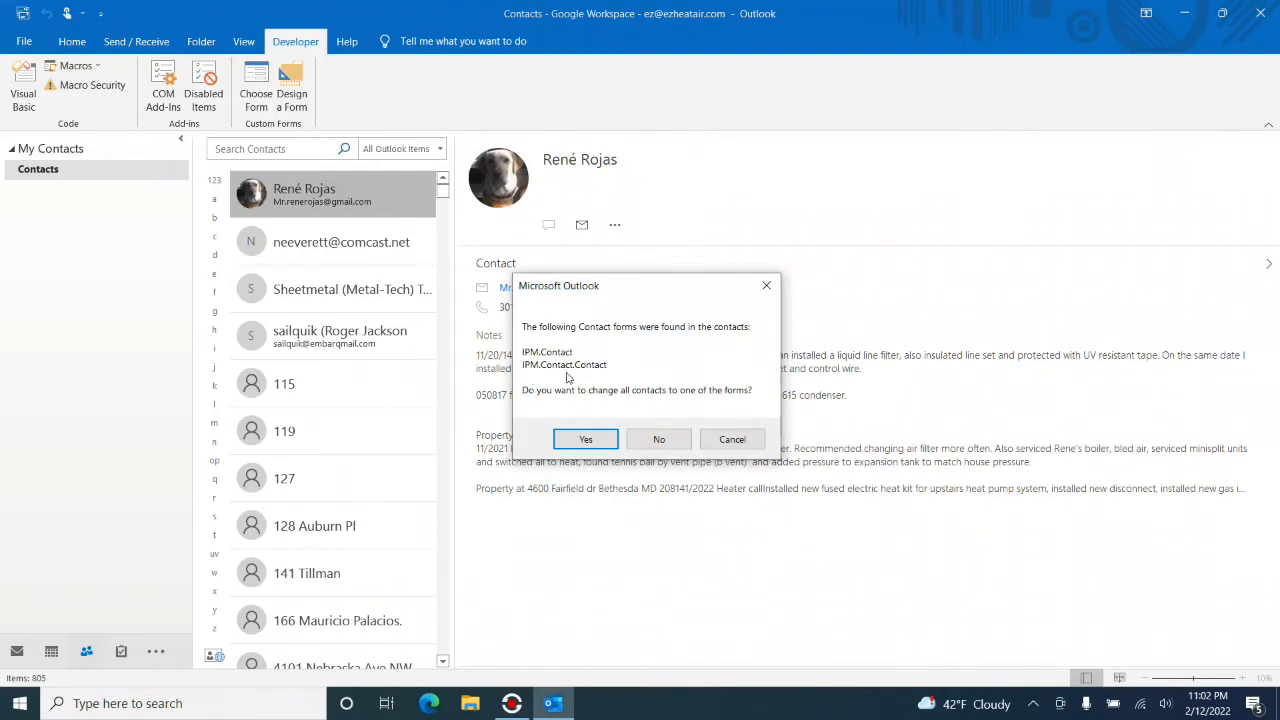
left_click(602, 439)
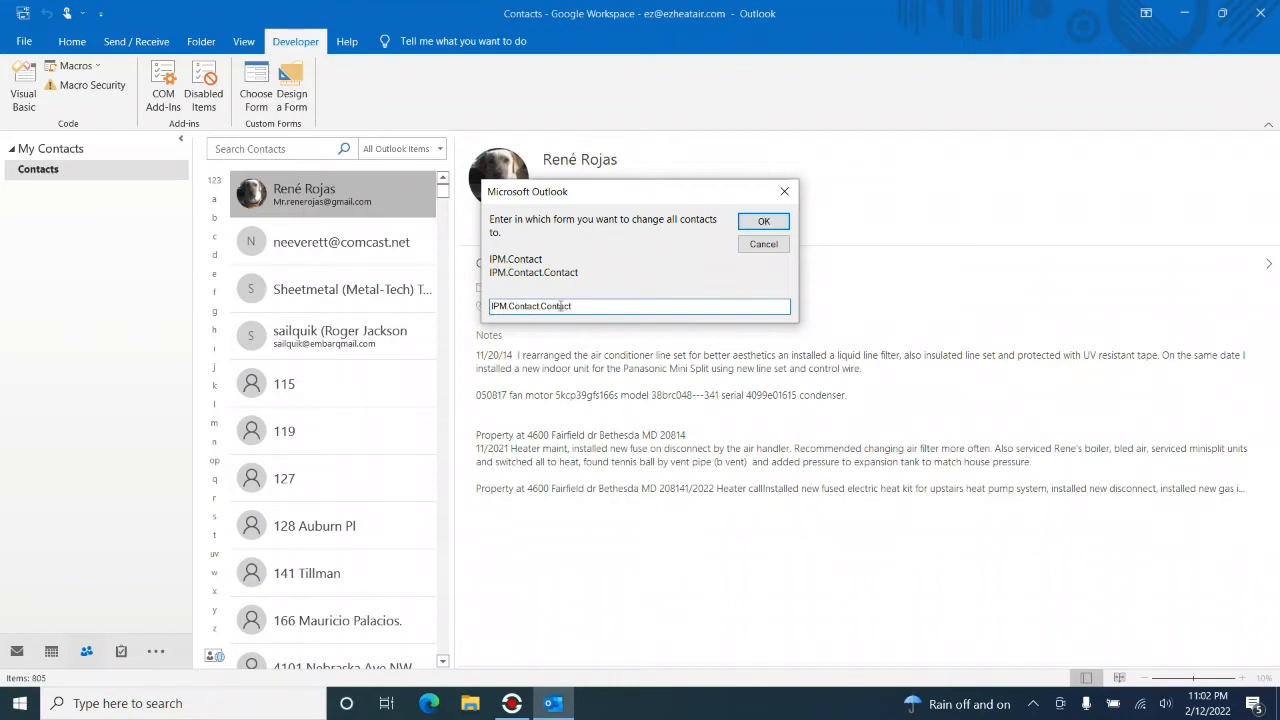
left_click(758, 221)
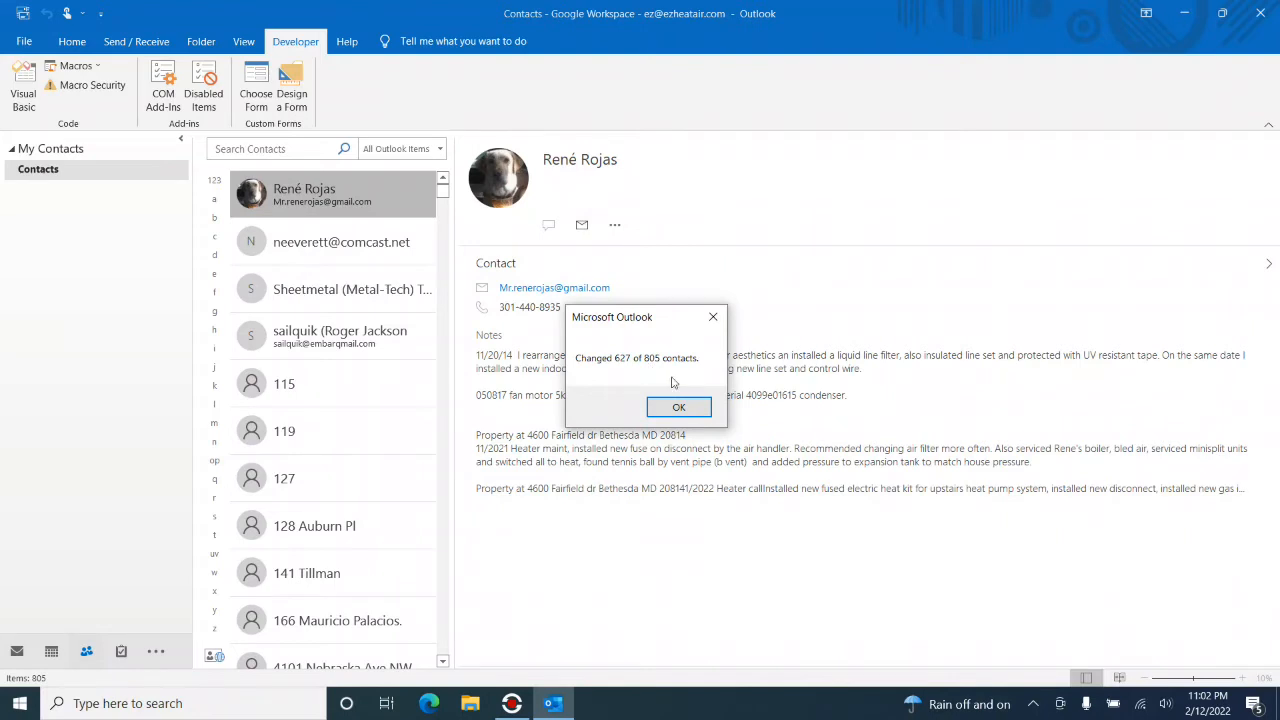
left_click(677, 409)
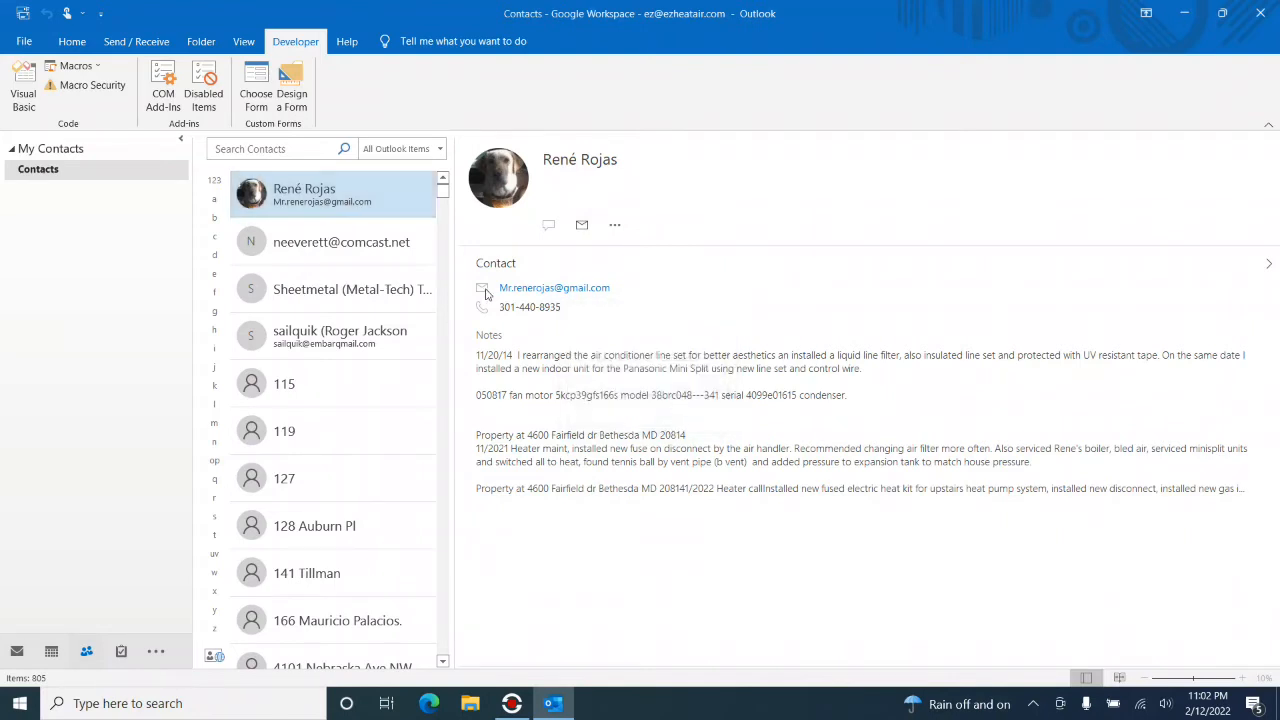
Open a contact to confirm it uses the new V1.1 Contact form.
left_click(318, 240)
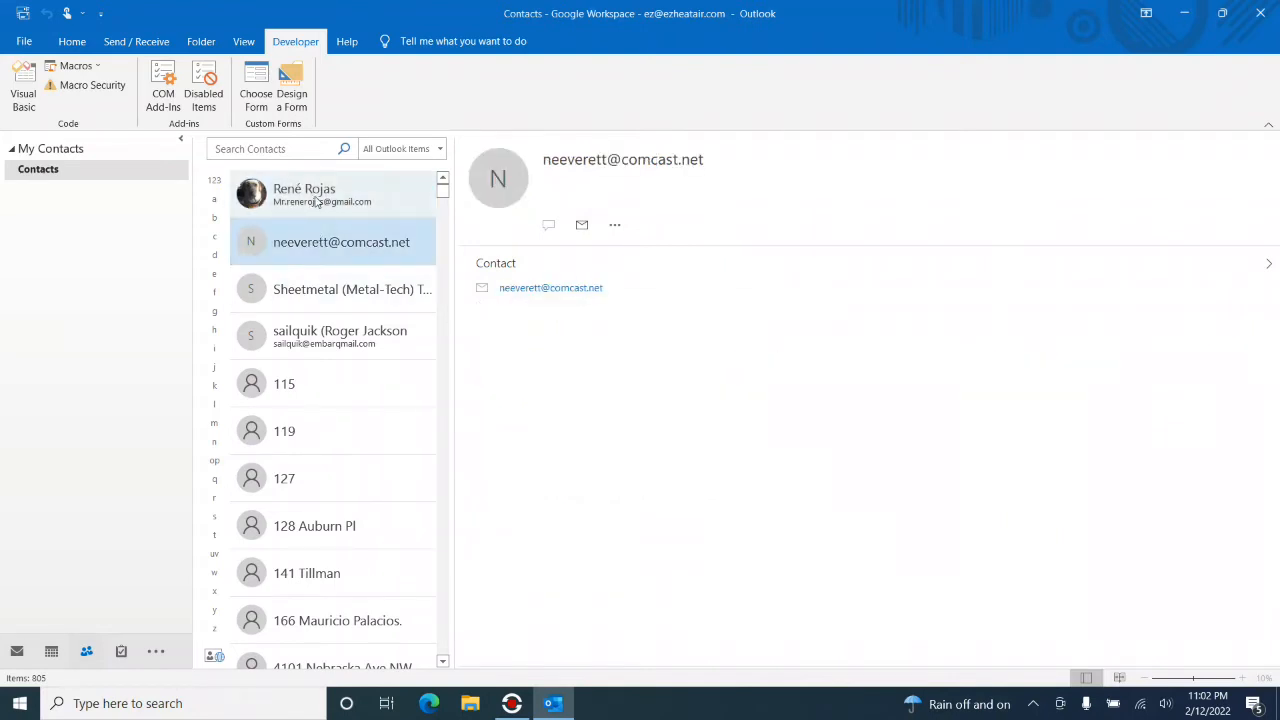
left_click(315, 200)
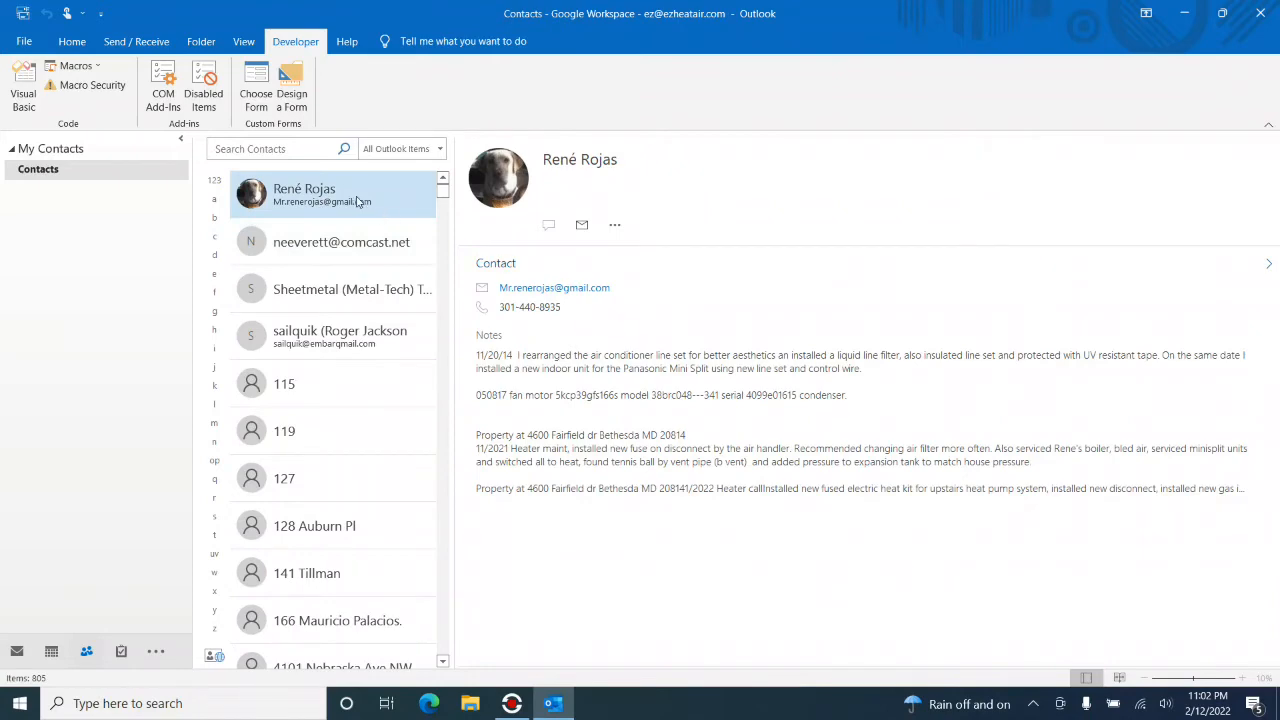
double_click(352, 200)
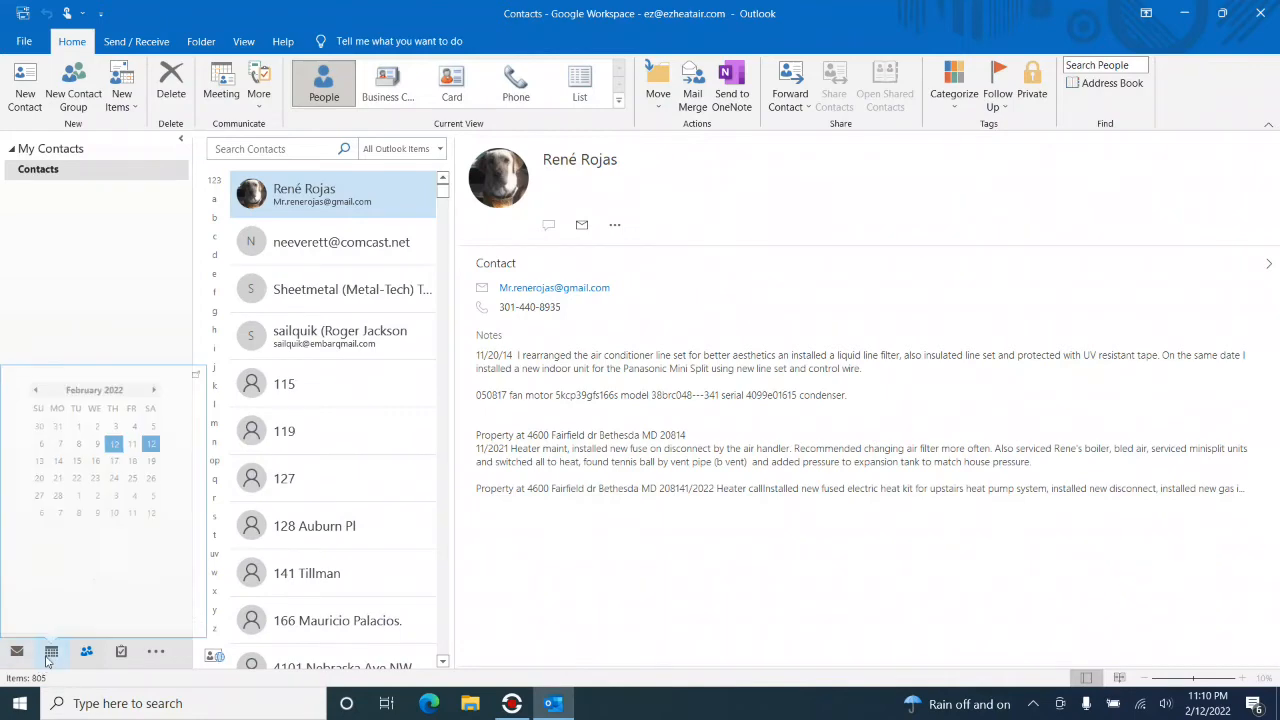
Set calendar work hours to 12:00 AM–11:30 PM and add Sunday and Saturday to the work week.
left_click(51, 655)
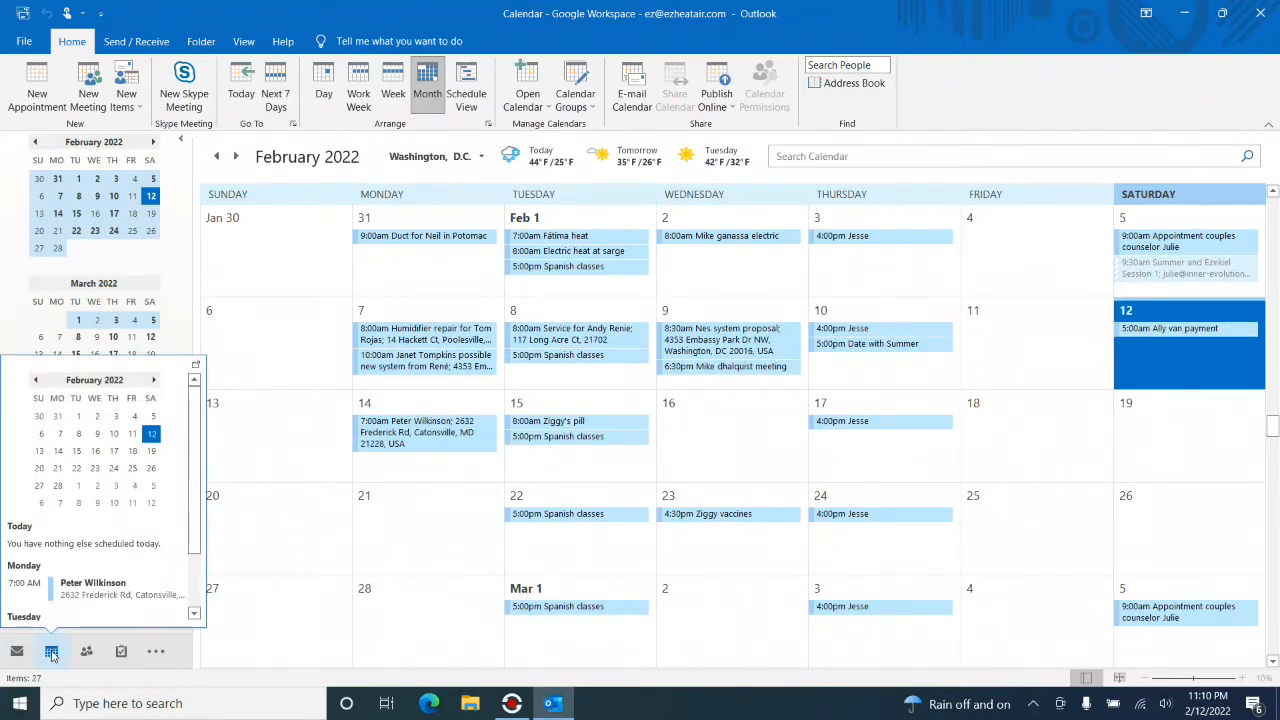
right_click(52, 651)
left_click(95, 640)
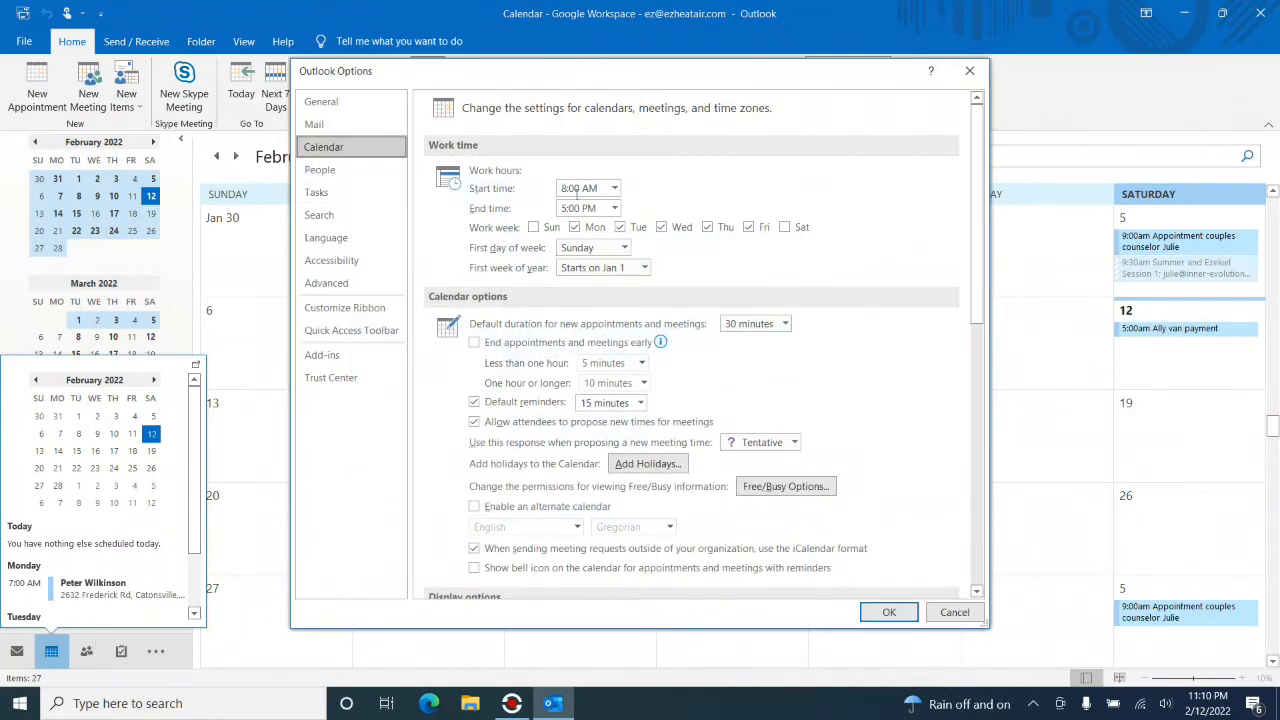
left_click(609, 189)
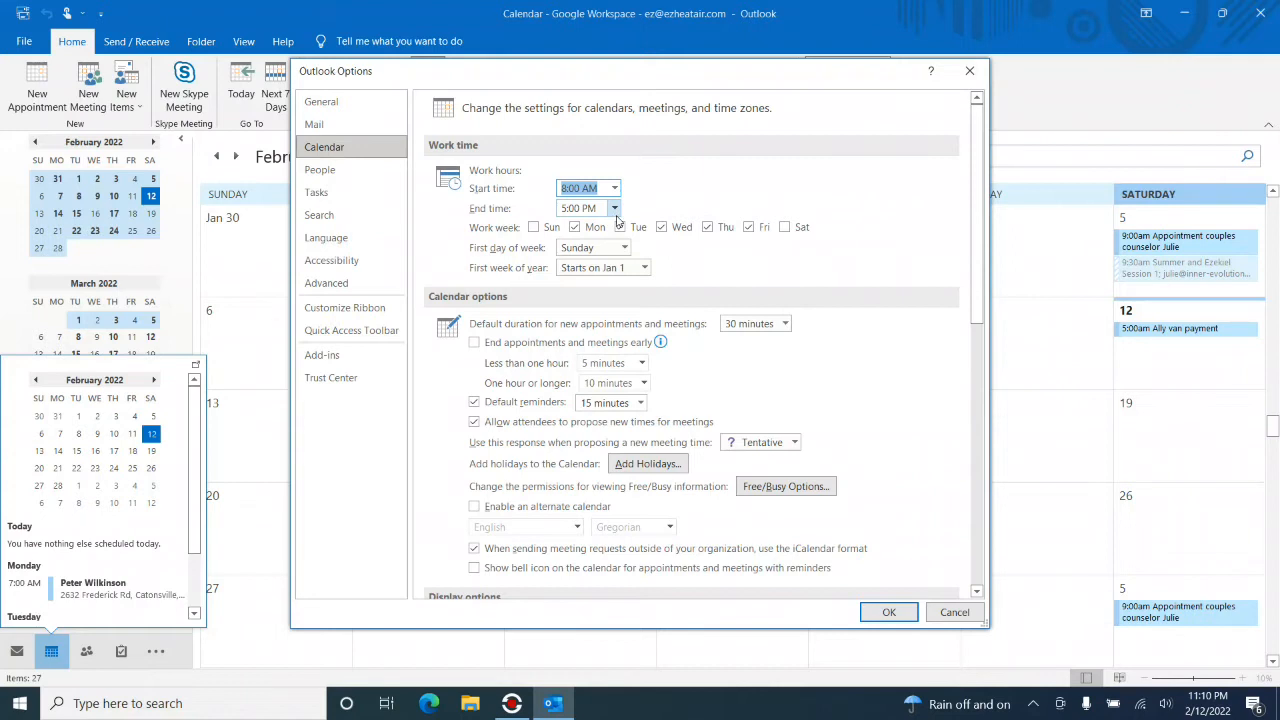
type("12")
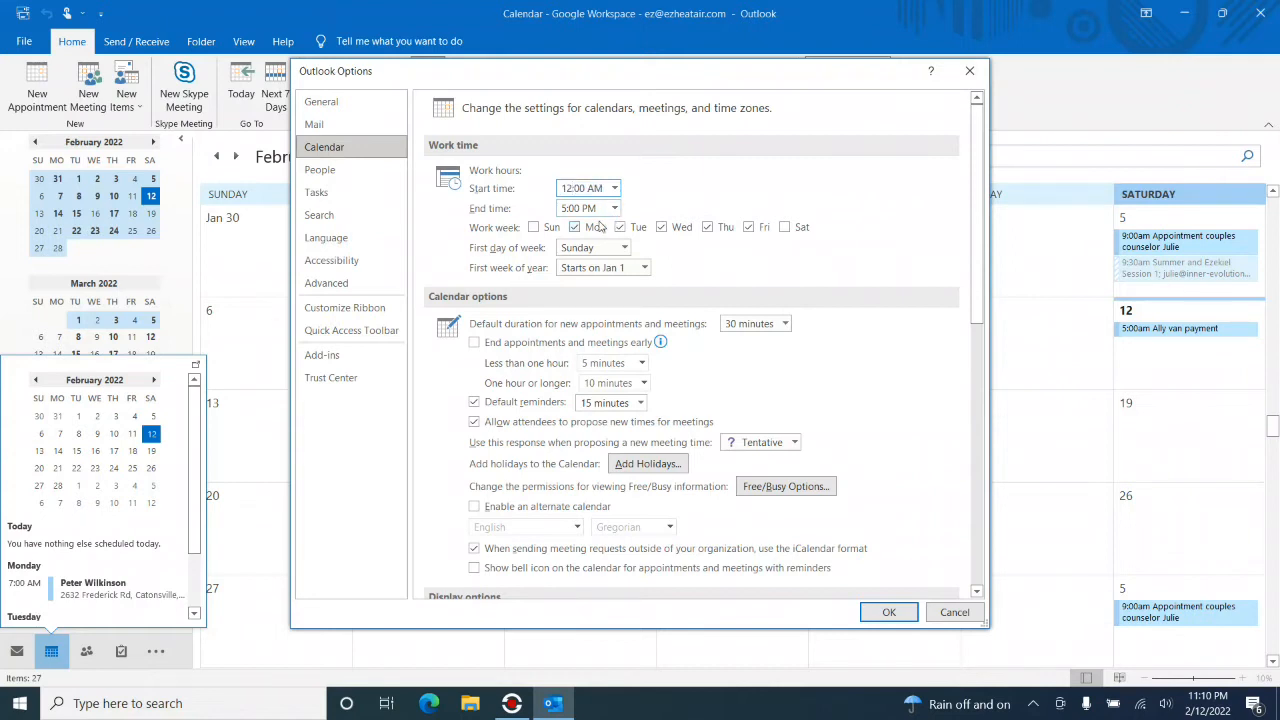
left_click(586, 208)
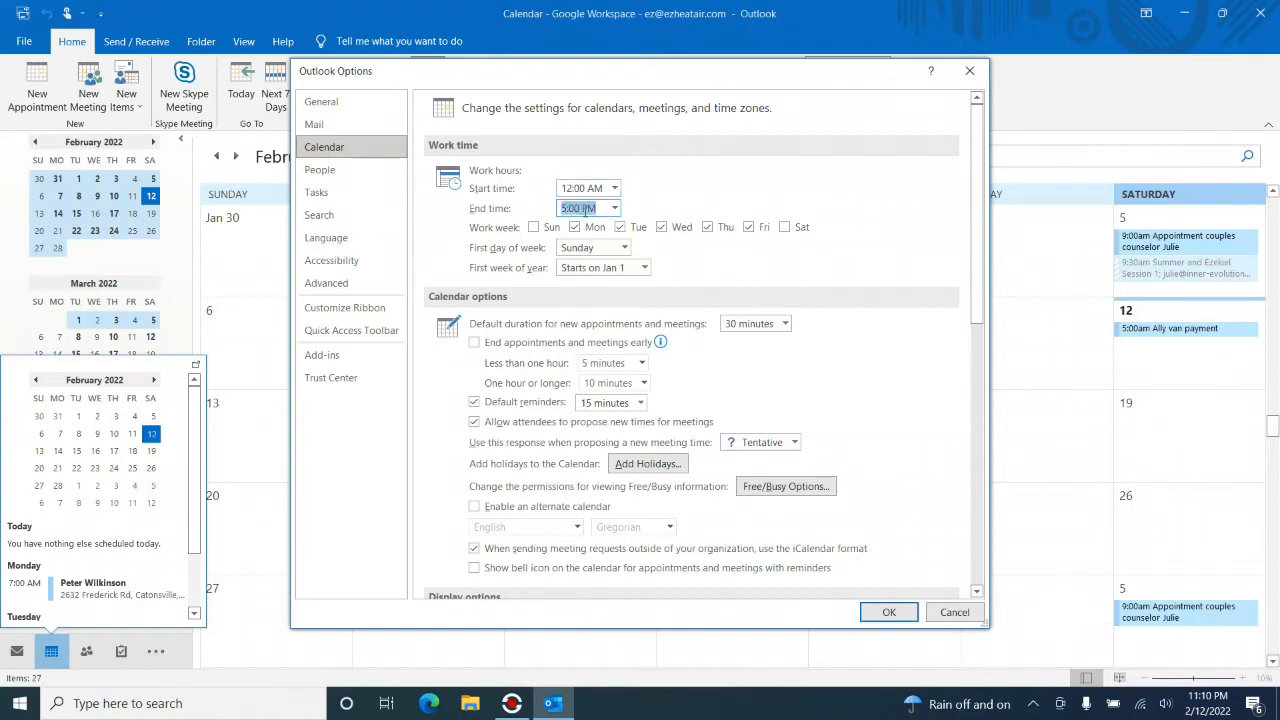
type("11:30")
left_click(534, 227)
left_click(790, 229)
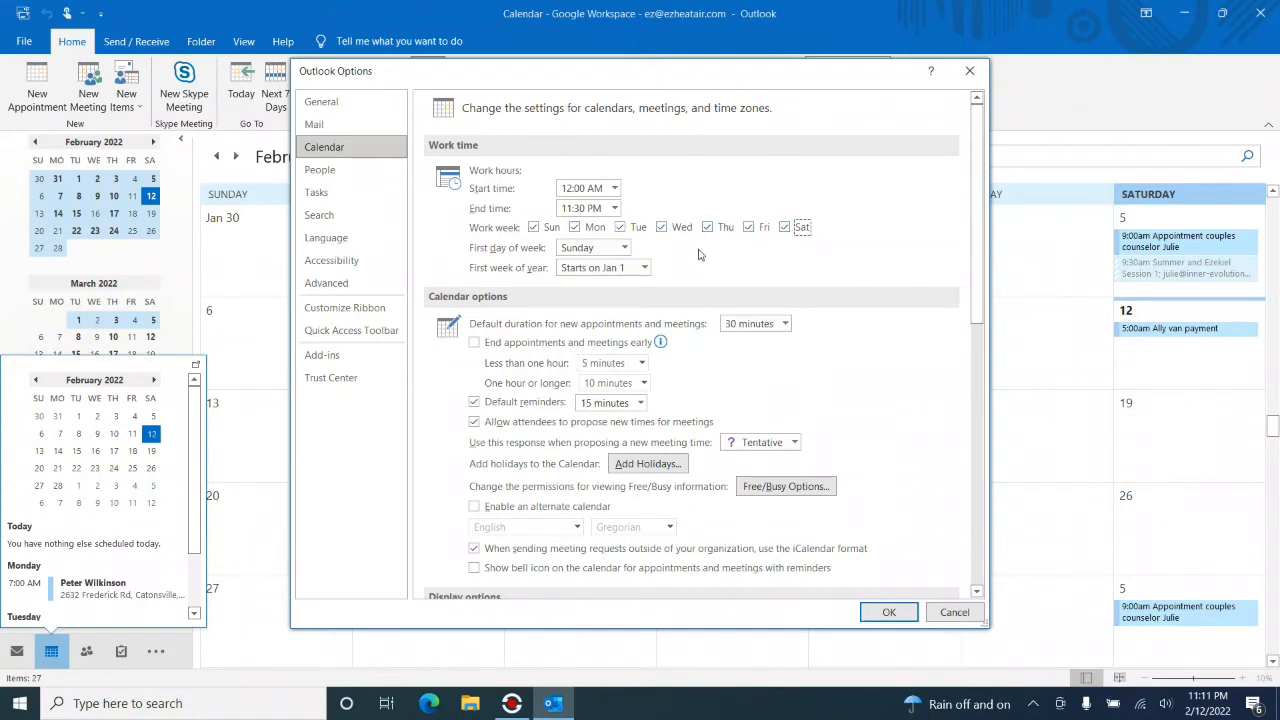
left_click(891, 615)
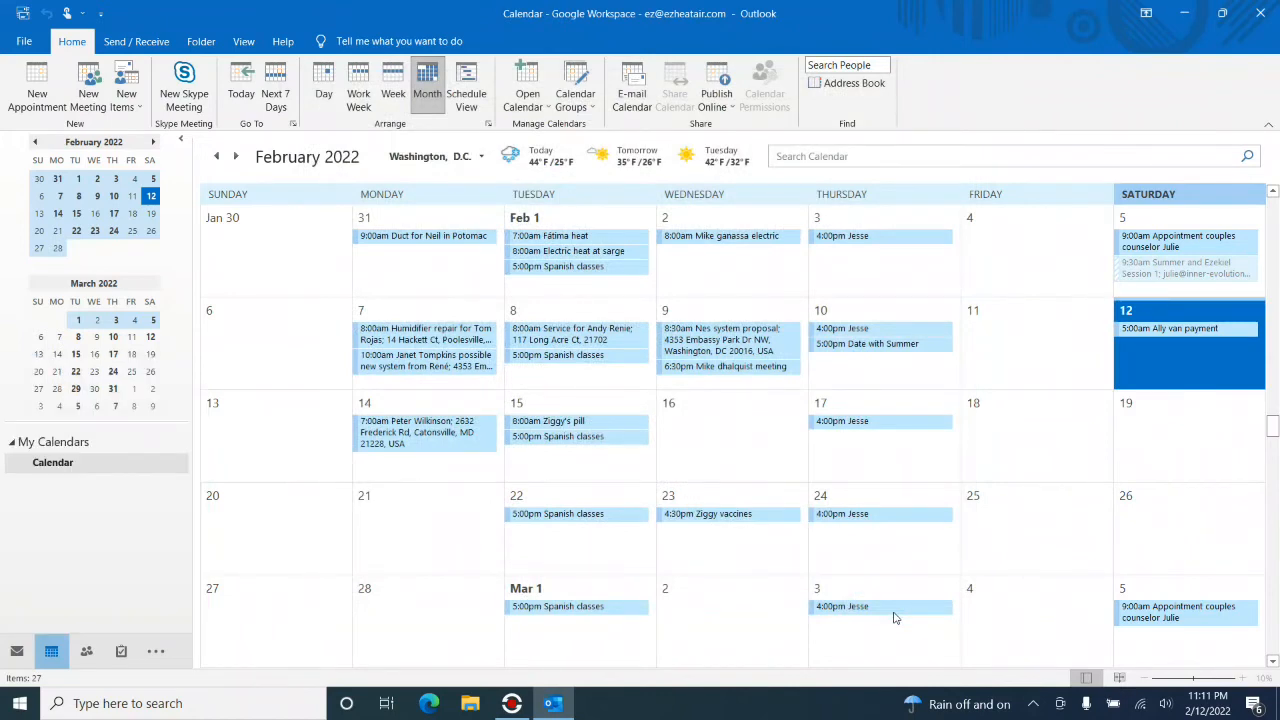
Switch the calendar to Week view, widen the Inbox message list, and search the mailbox for a contact's name.
left_click(245, 41)
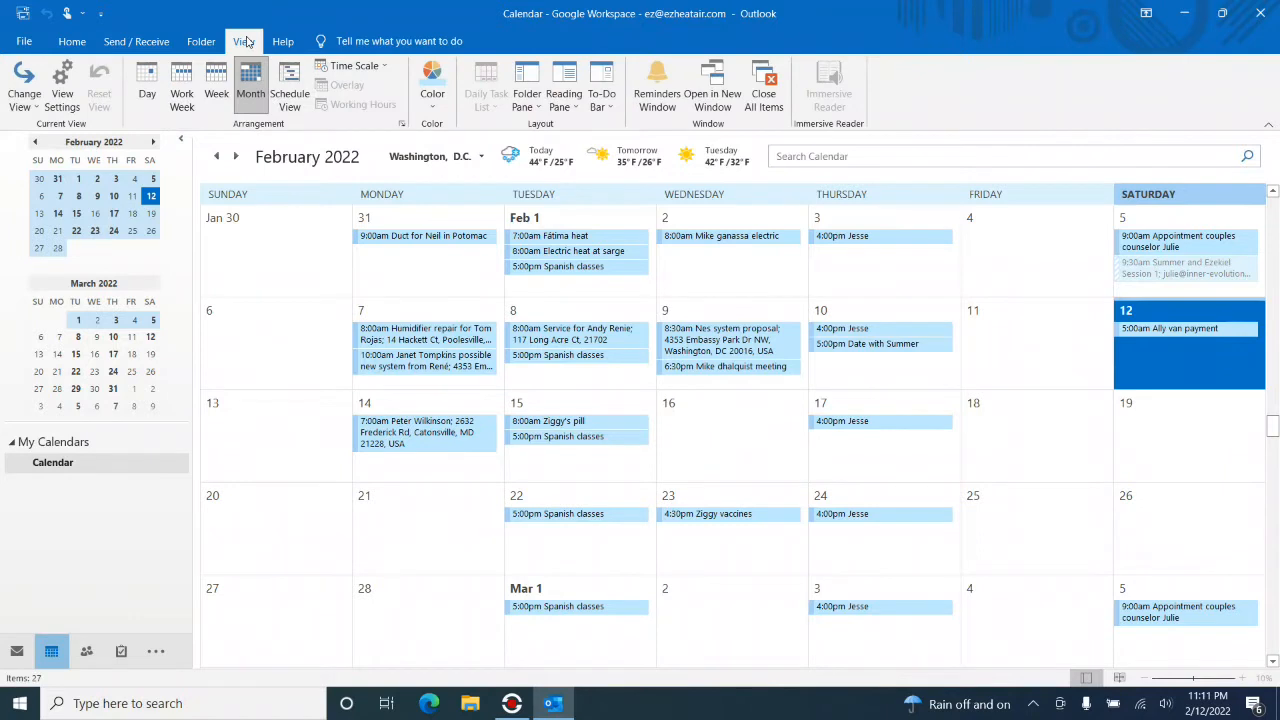
left_click(216, 93)
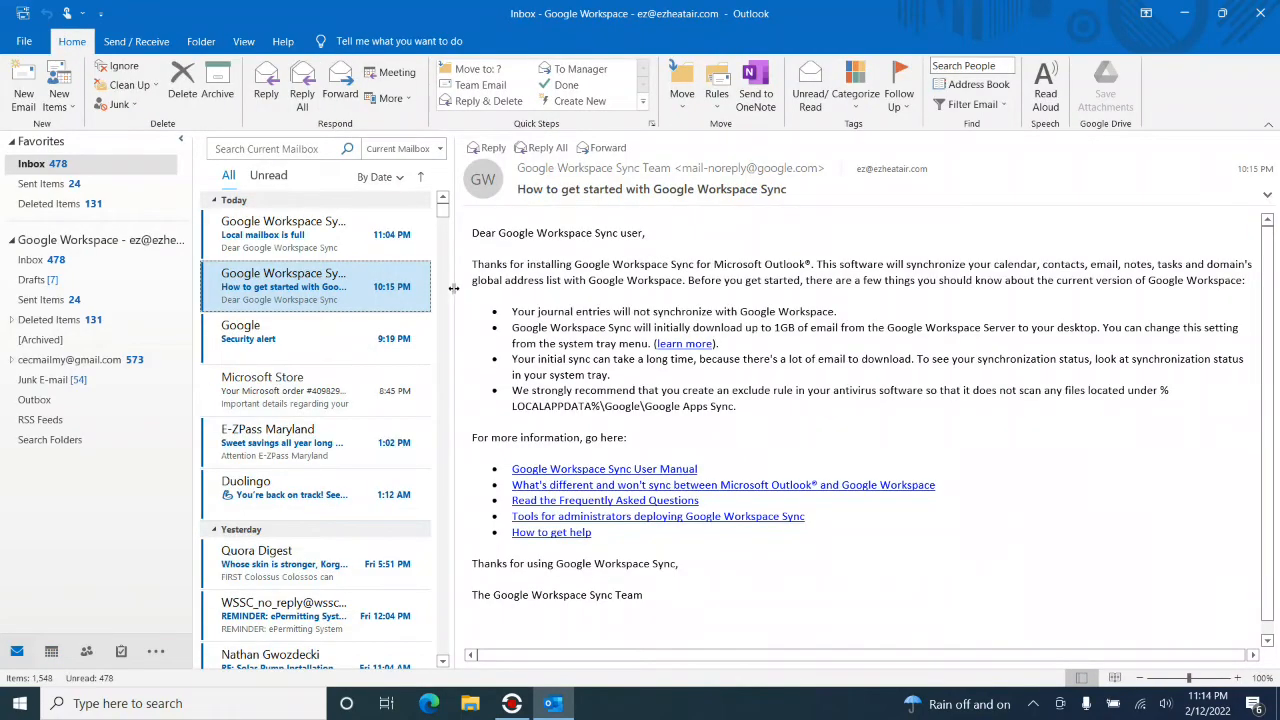
left_click_drag(452, 286, 810, 212)
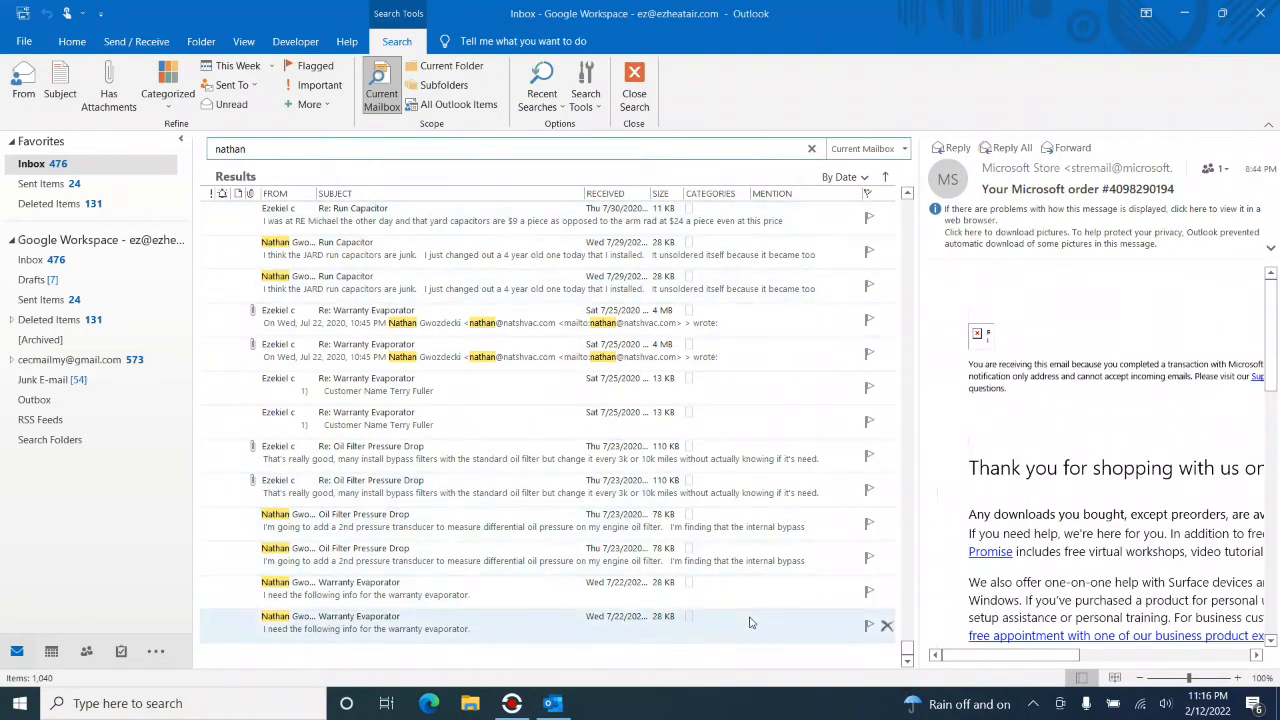
left_click(265, 149)
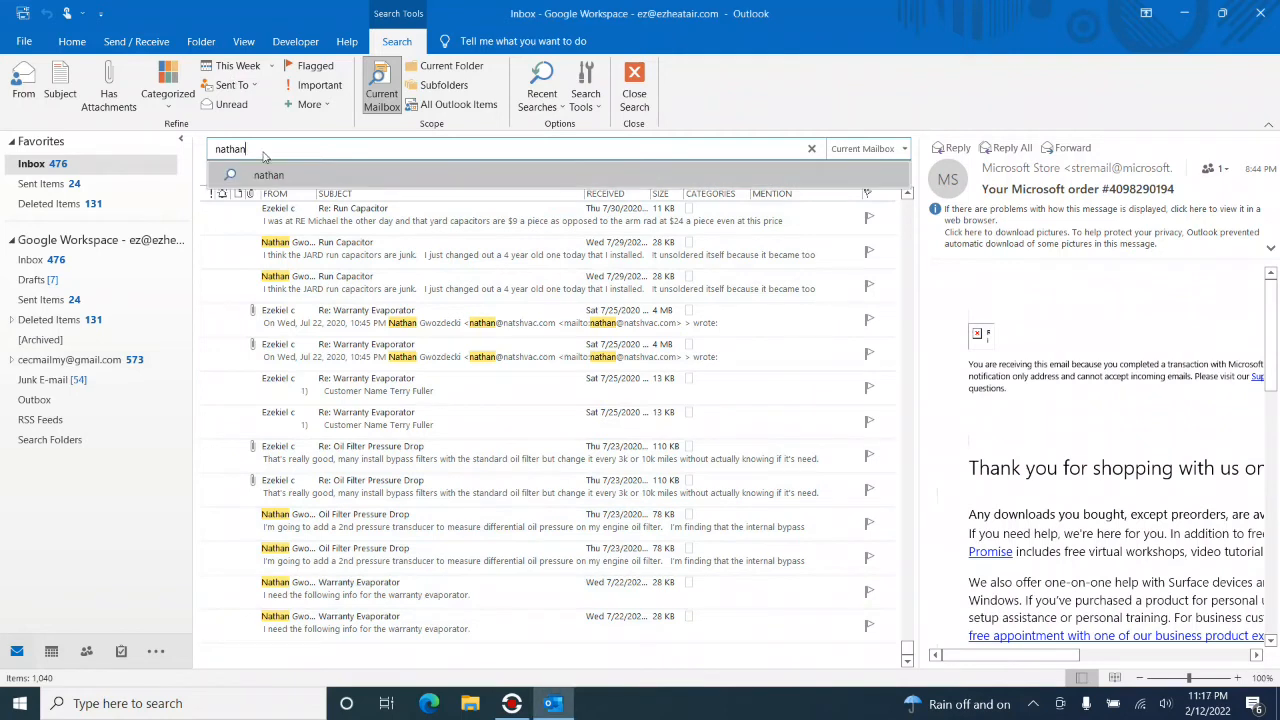
From the tray's Google Workspace Sync icon, choose Unlimited (slowest) as the mailbox size limit.
left_click(1033, 703)
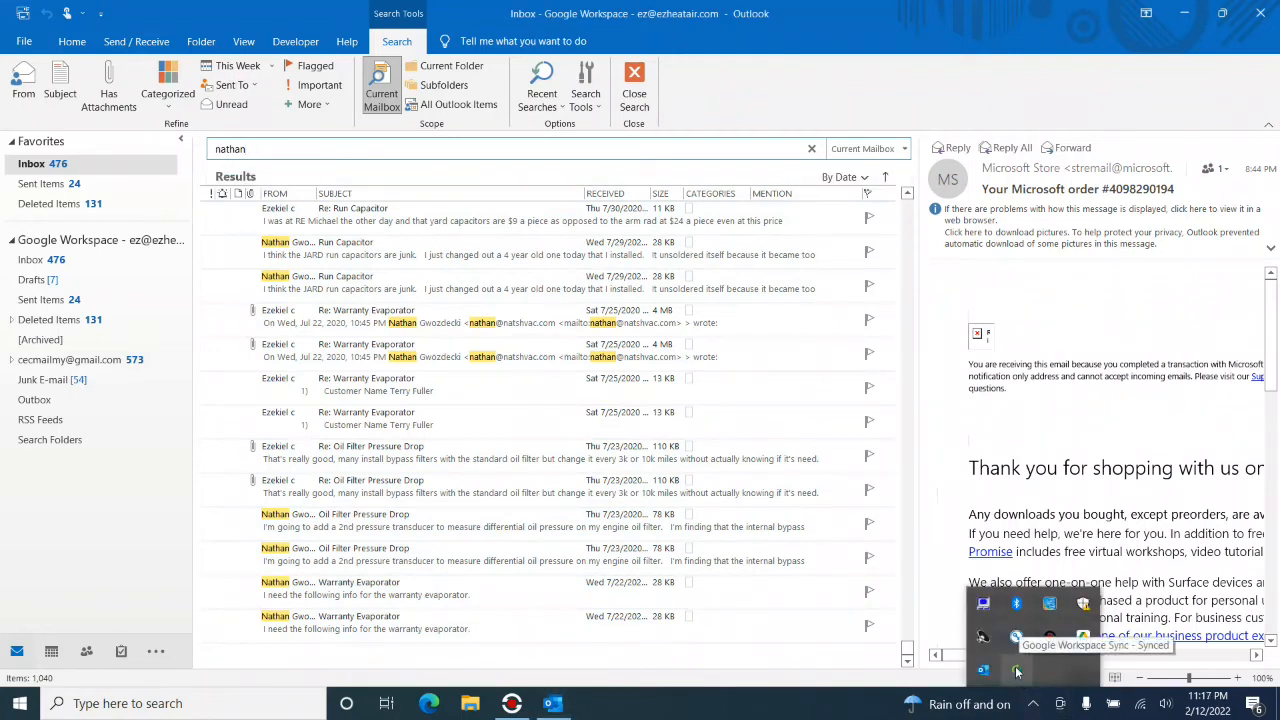
right_click(1017, 672)
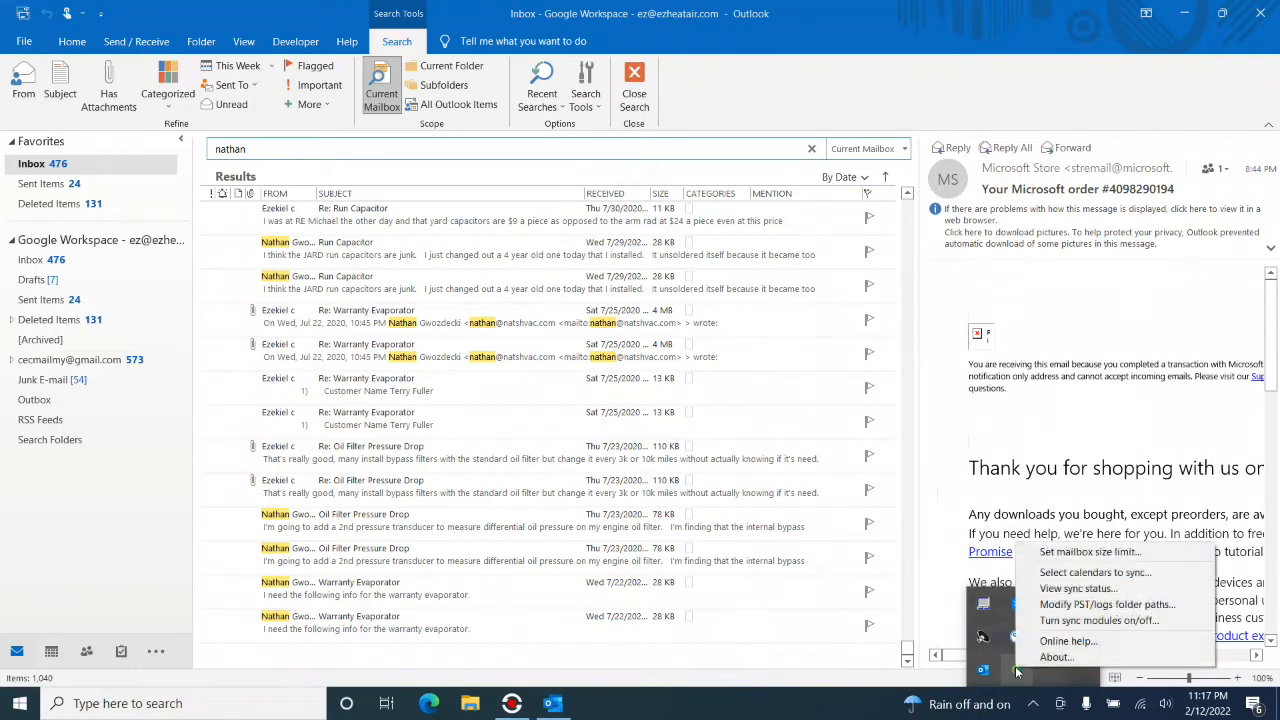
left_click(1085, 552)
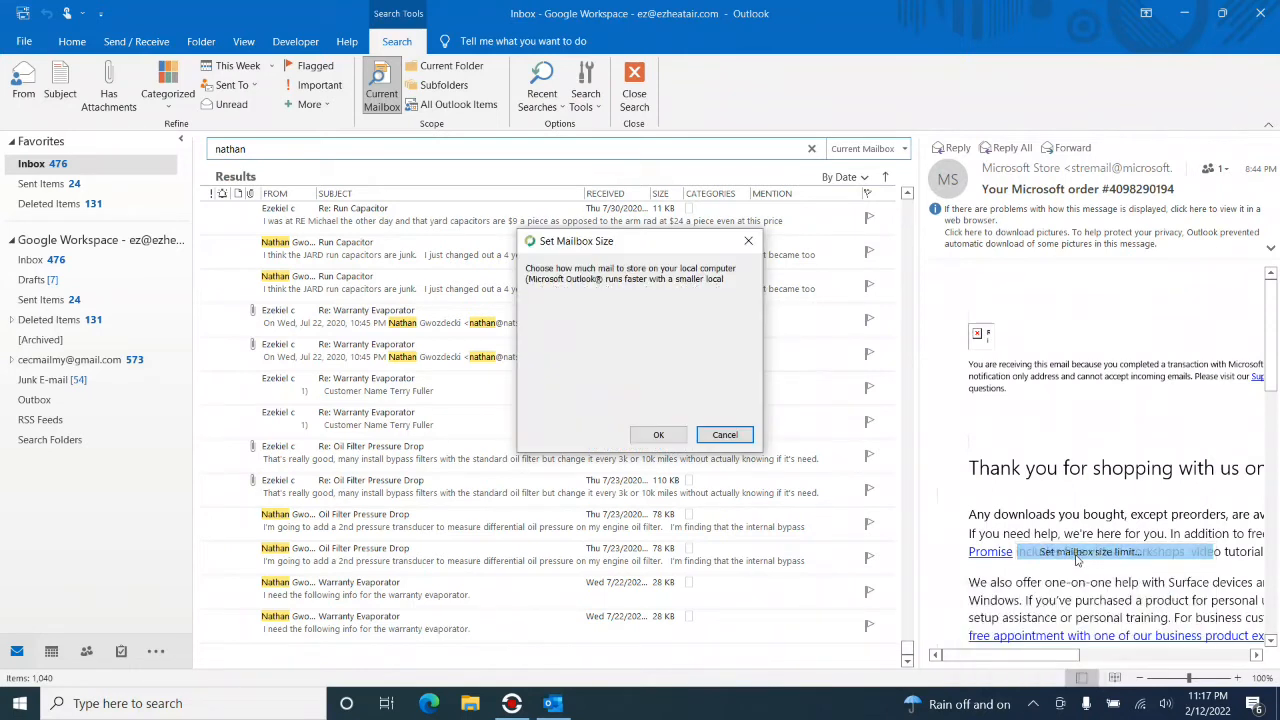
left_click(531, 411)
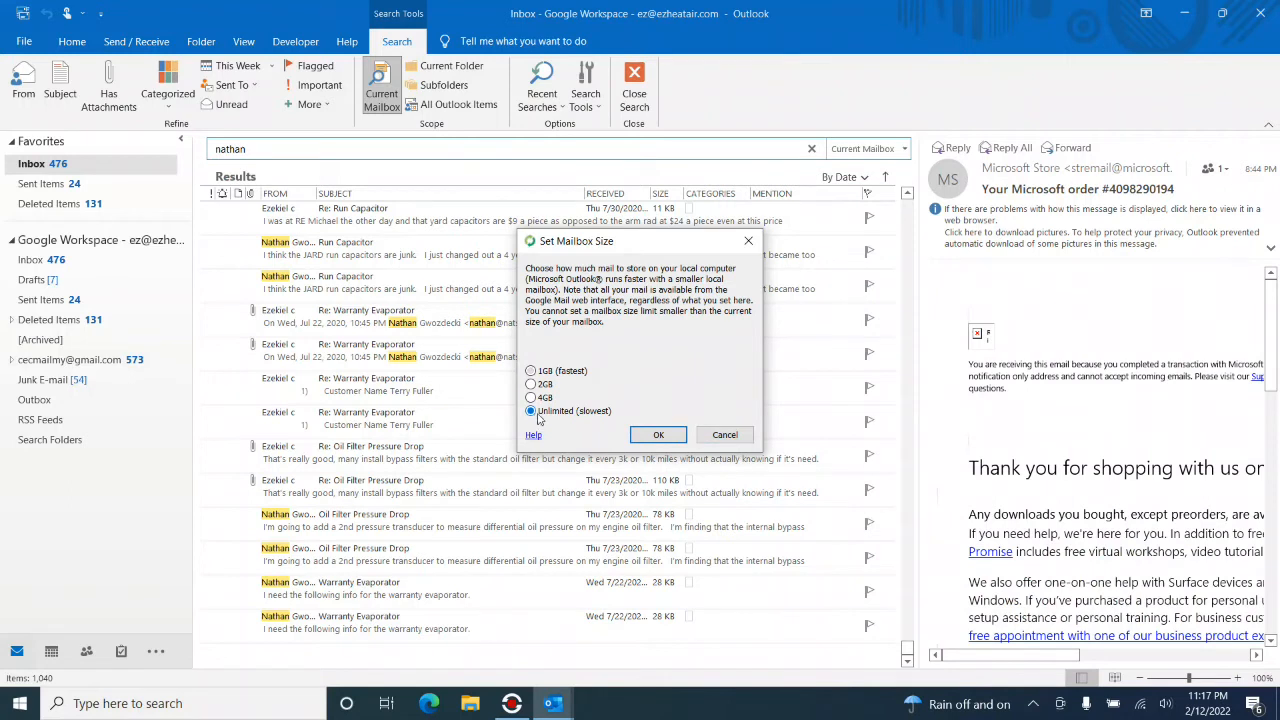
left_click(658, 434)
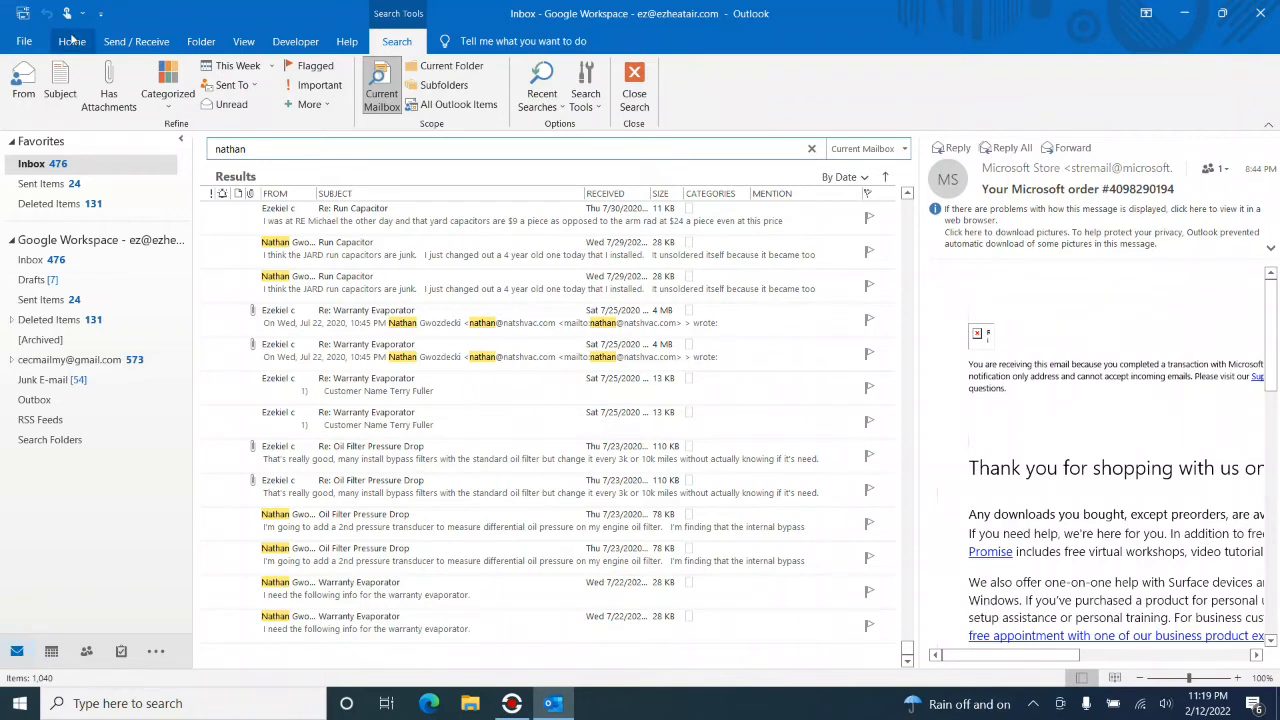
Open Outlook Options on the Quick Access Toolbar page and list the available macros.
left_click(30, 42)
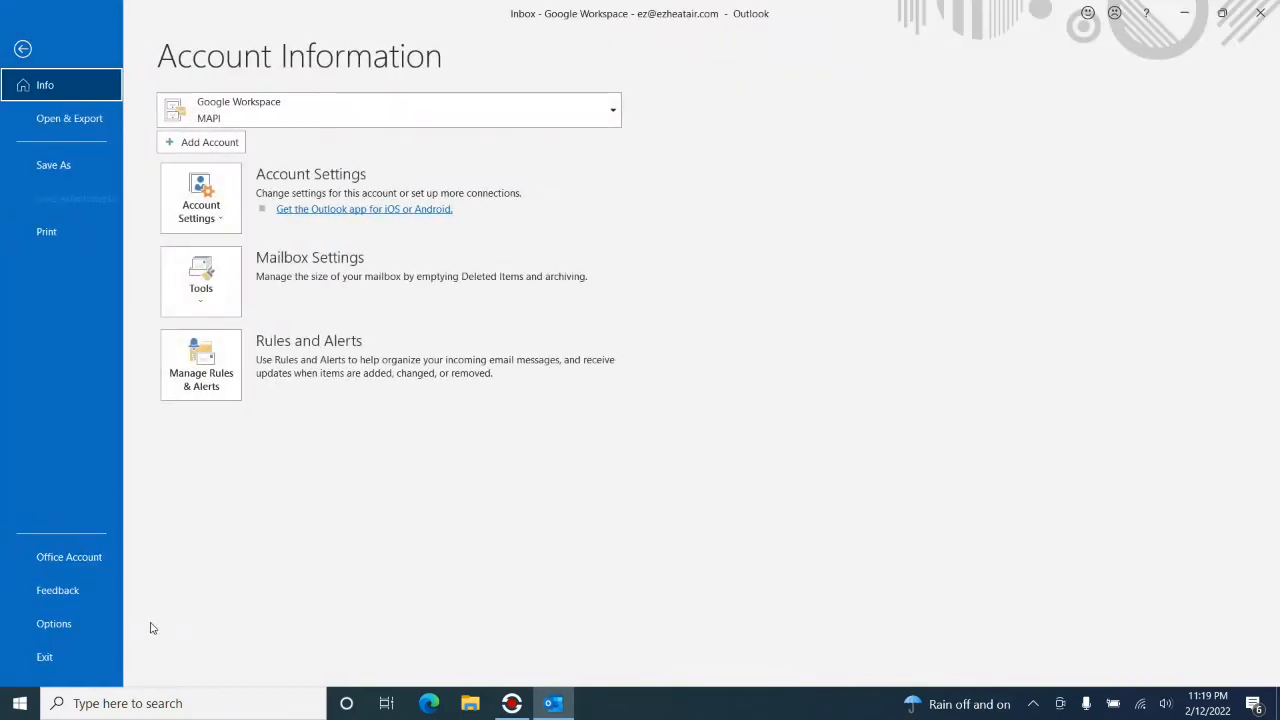
left_click(56, 622)
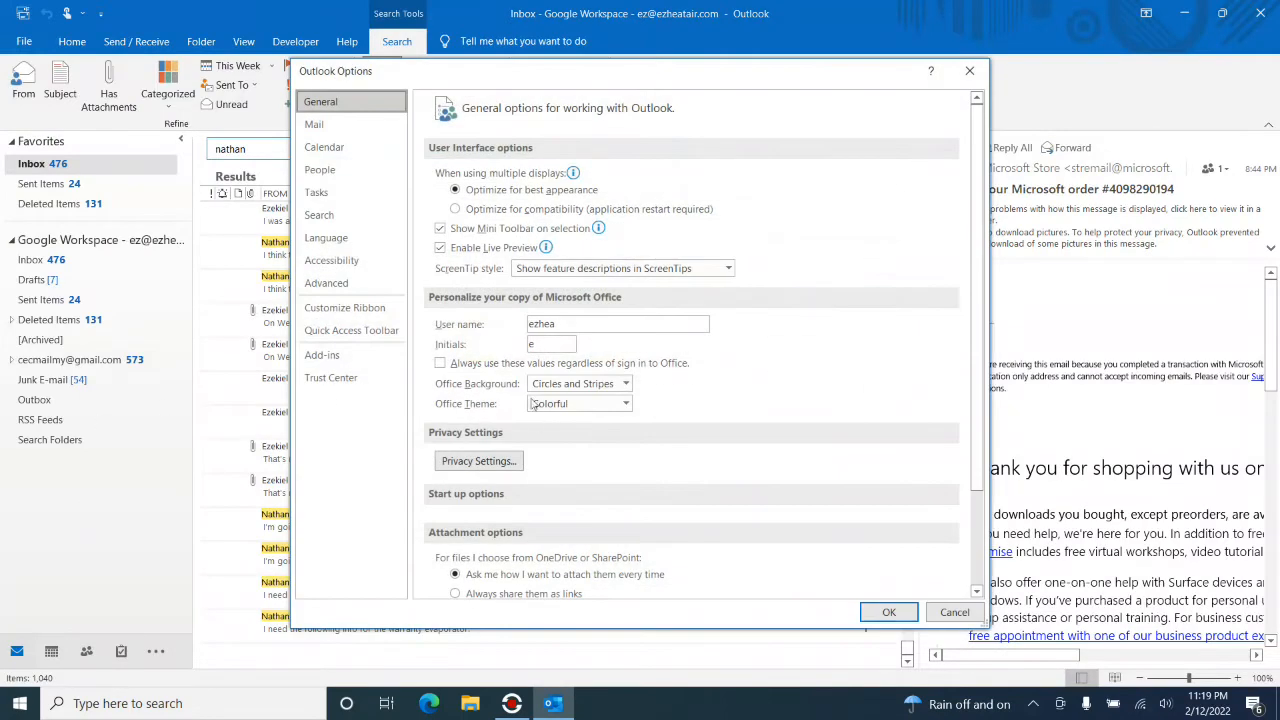
left_click(350, 330)
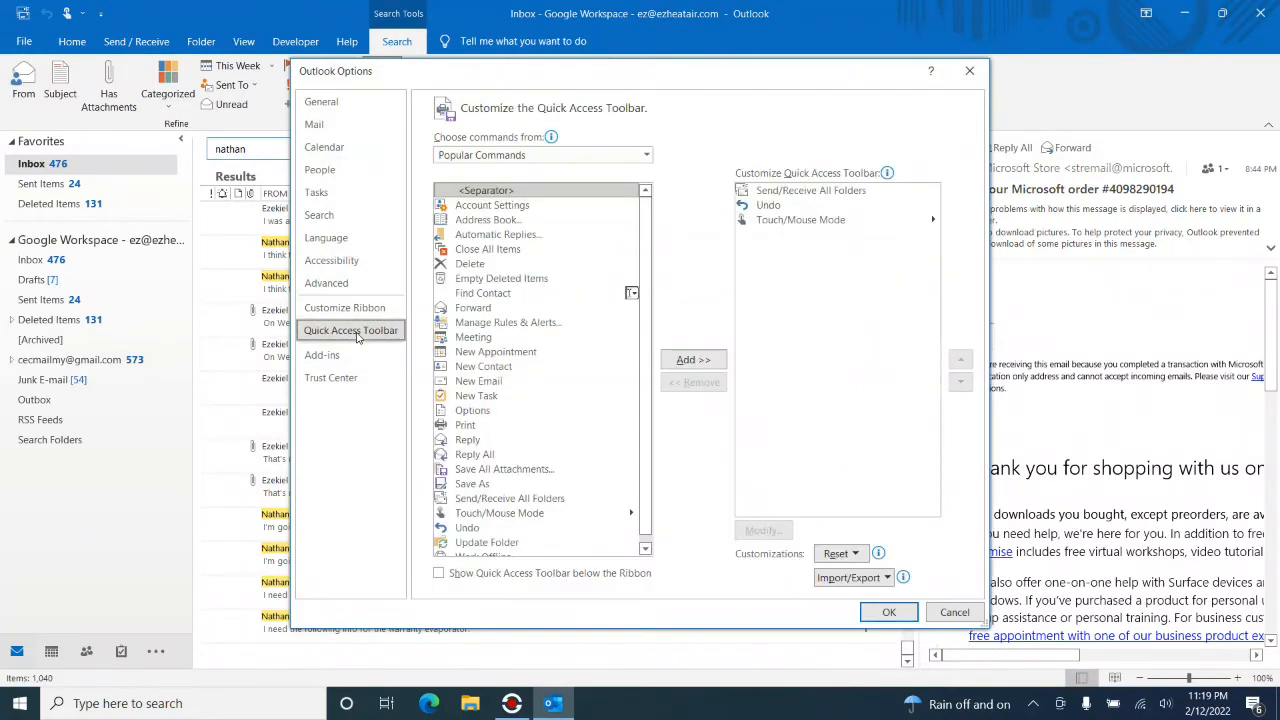
left_click(647, 155)
left_click(600, 221)
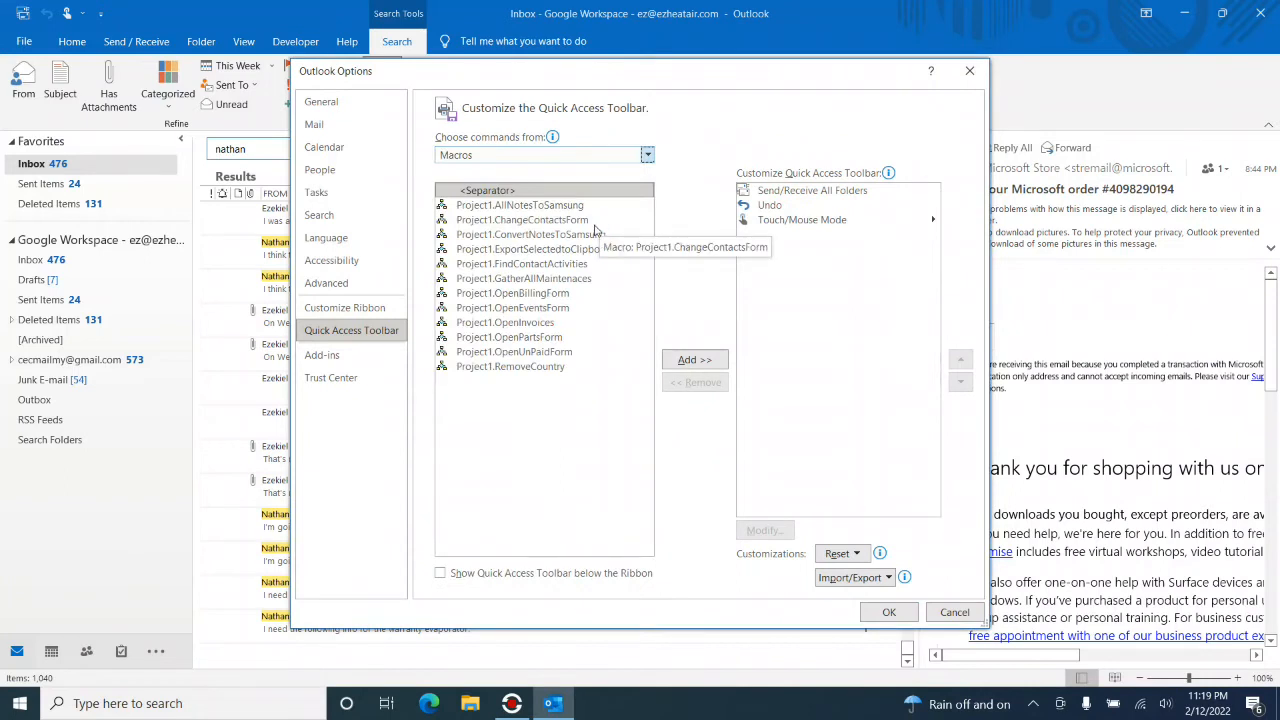
Add Project1.OpenEventsForm to the Quick Access Toolbar and give it a custom icon.
left_click(561, 311)
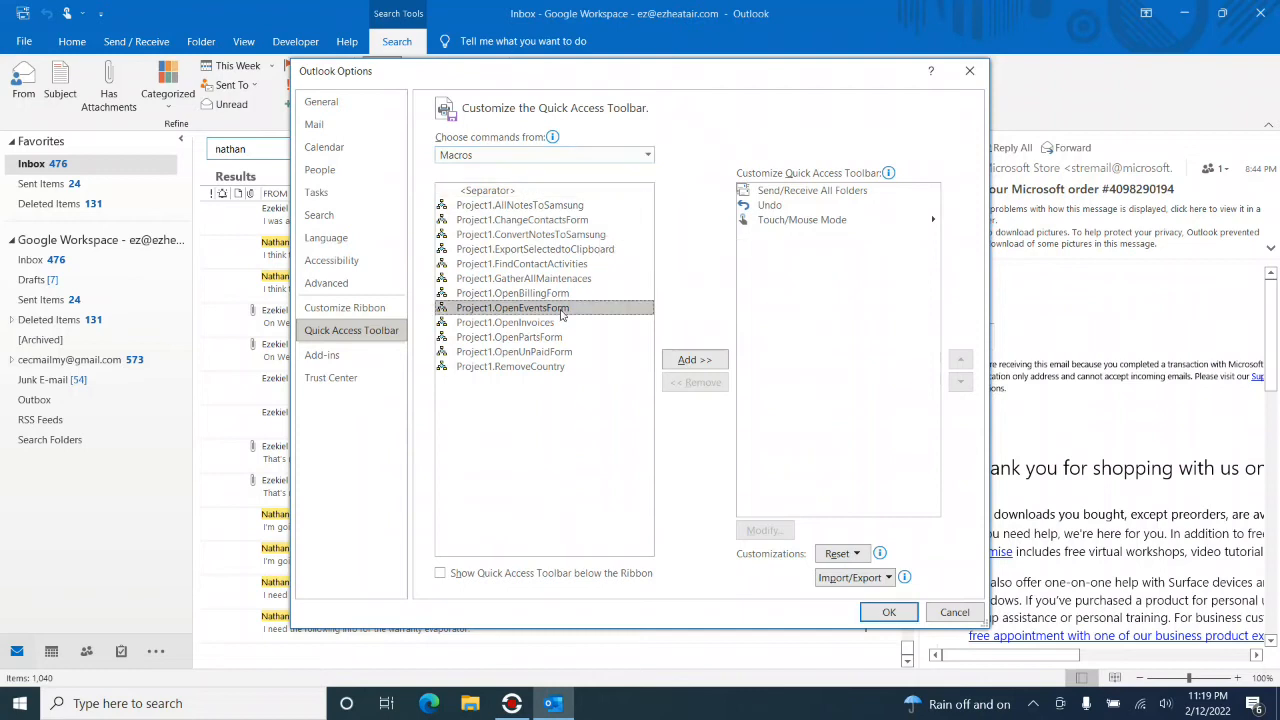
left_click(707, 361)
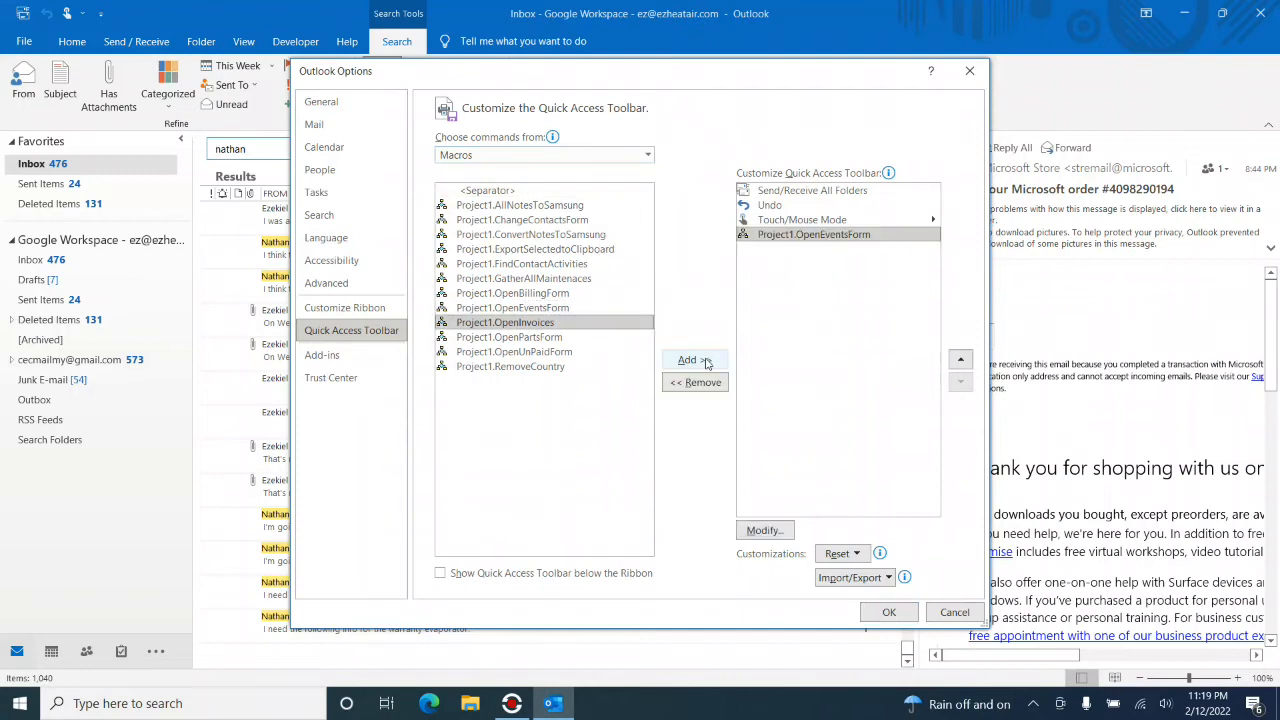
left_click(766, 531)
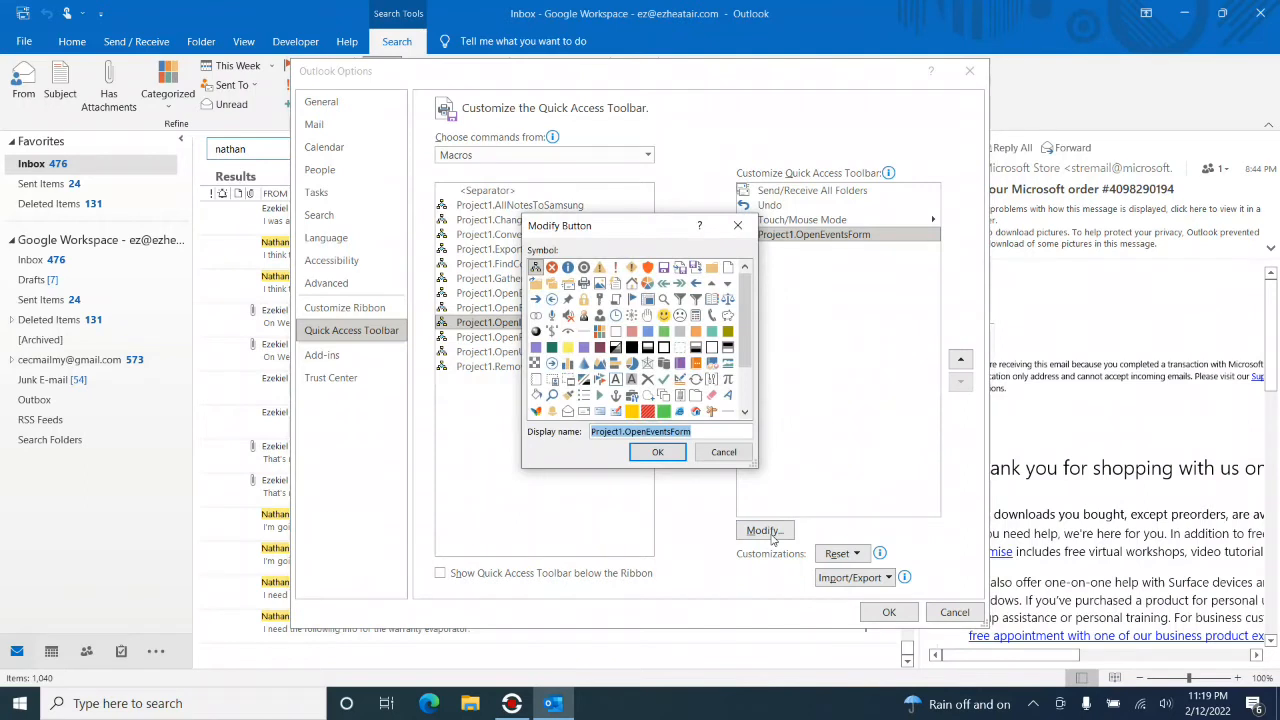
left_click_drag(744, 325, 745, 357)
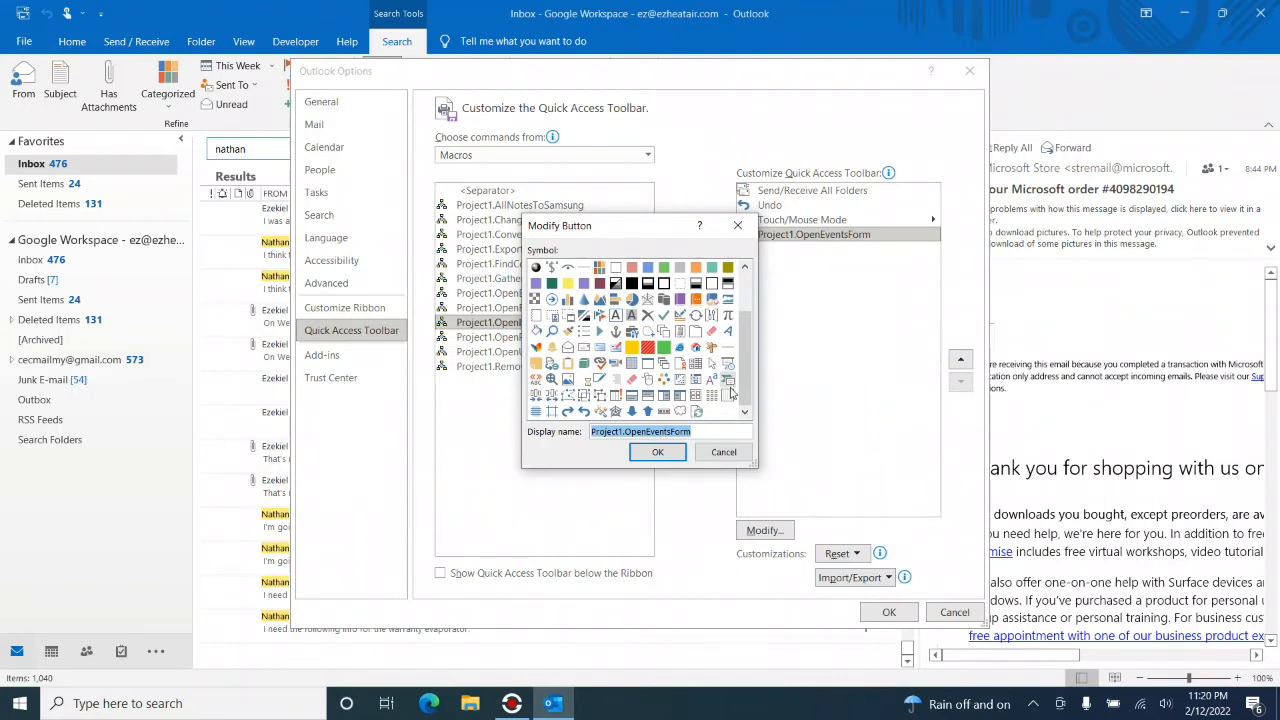
left_click(729, 395)
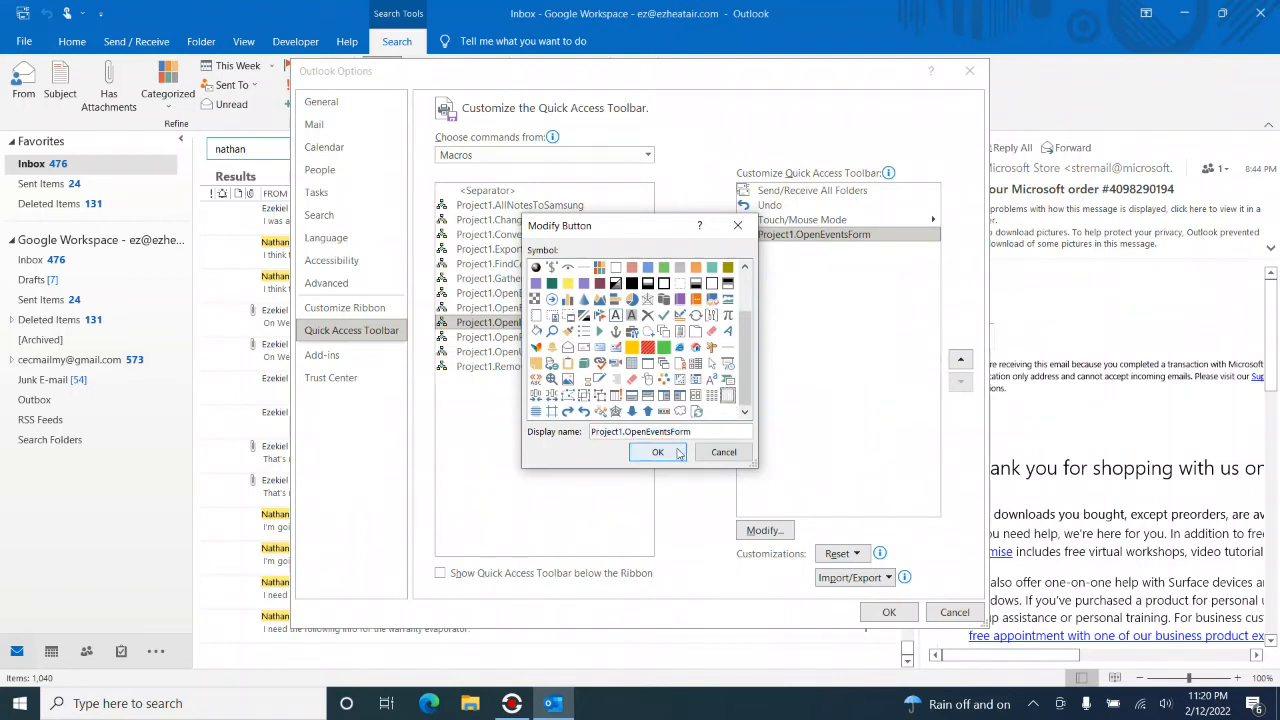
left_click(670, 454)
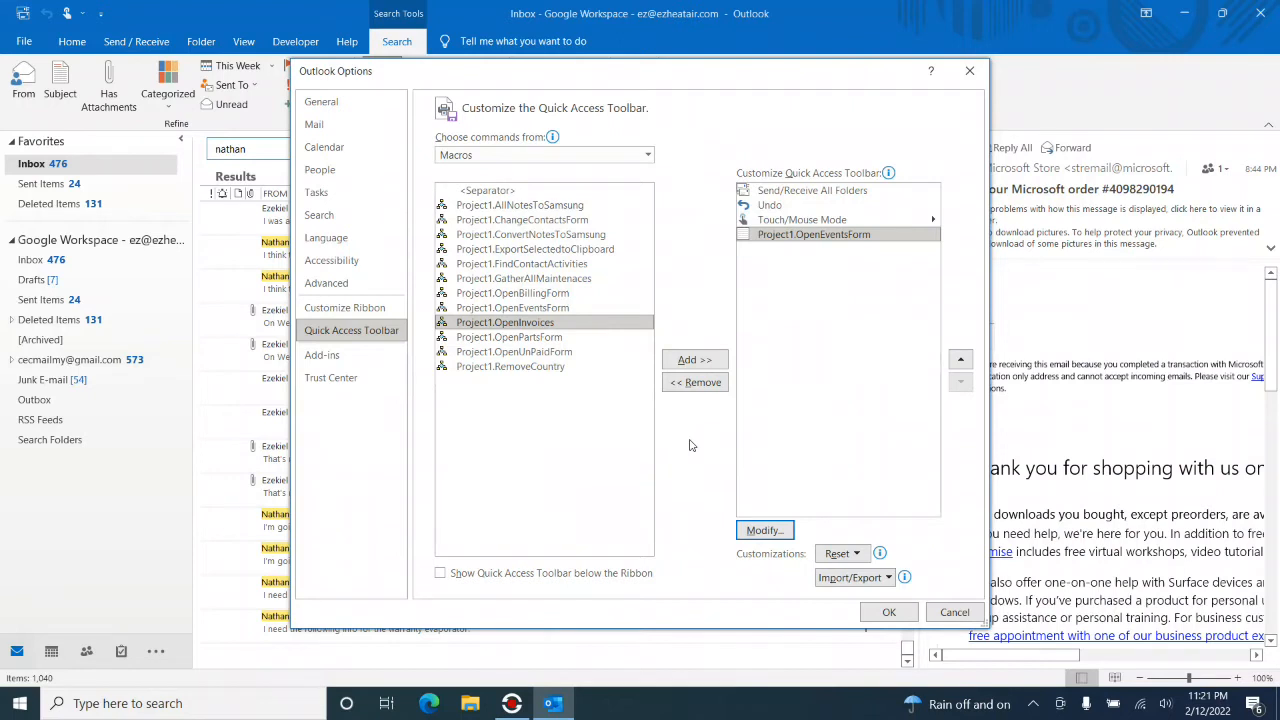
Add Project1.OpenUnPaidForm to the Quick Access Toolbar with its own icon.
left_click(557, 354)
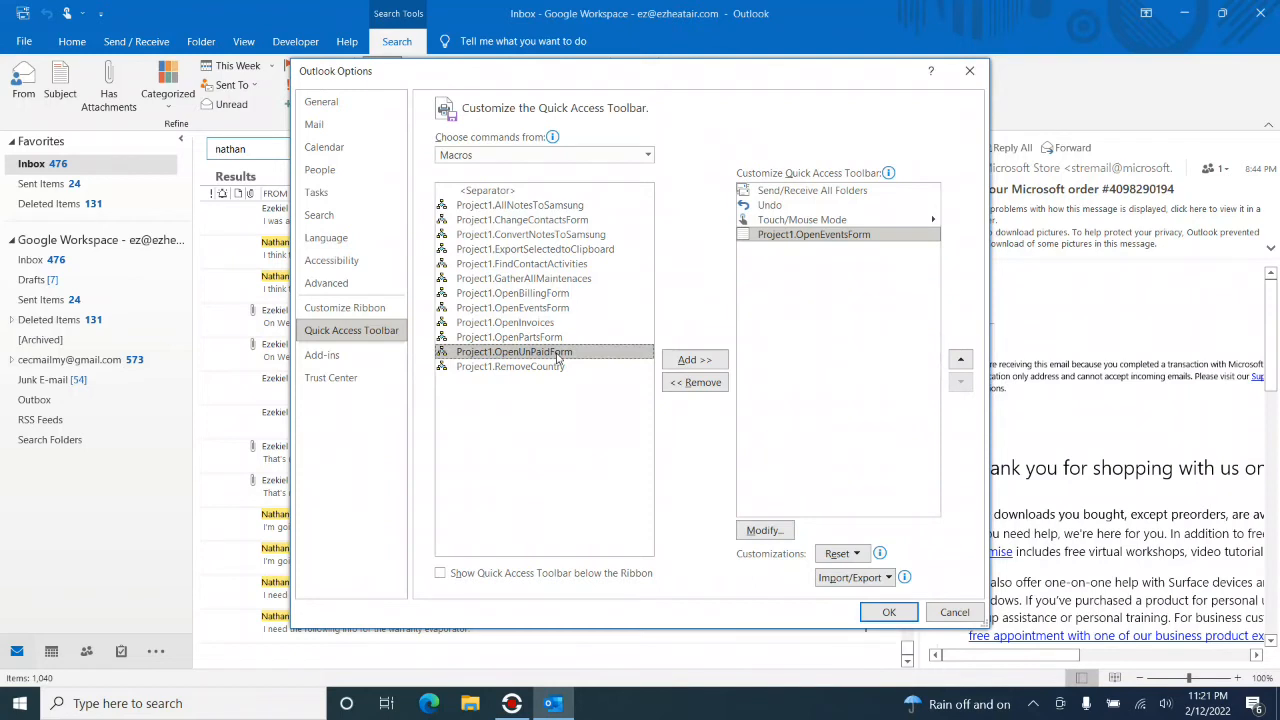
left_click(686, 361)
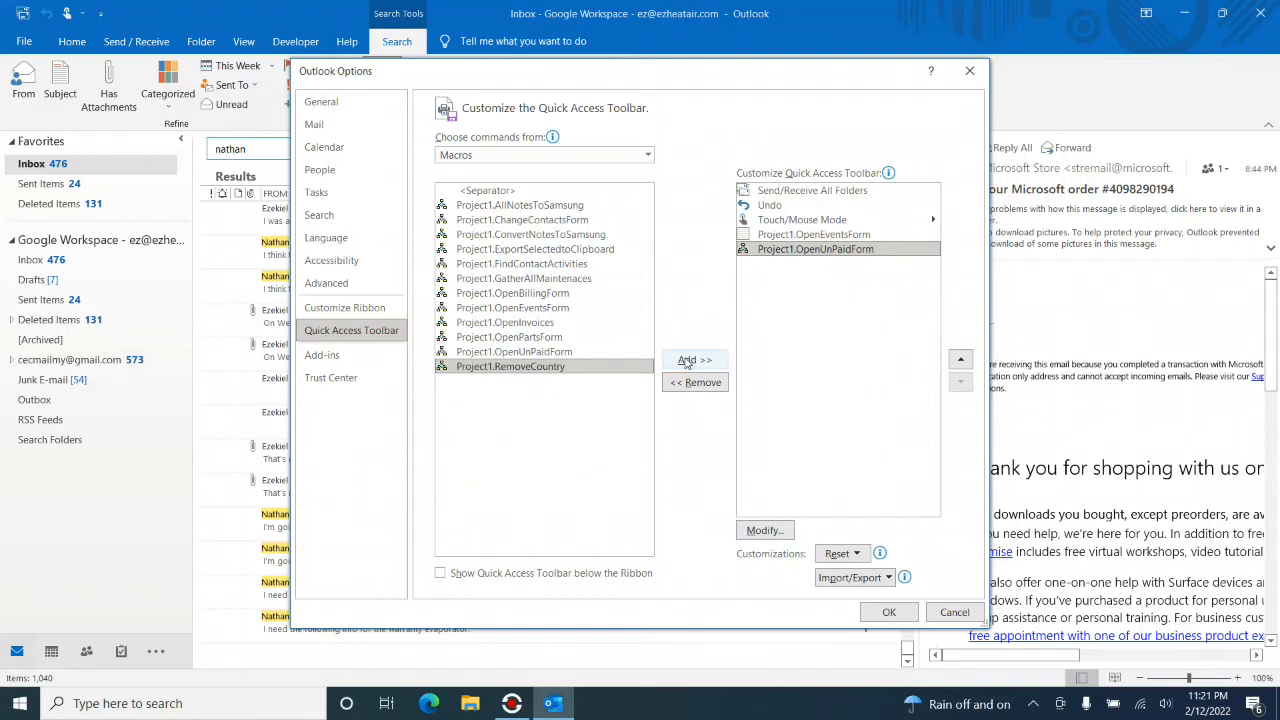
left_click(765, 531)
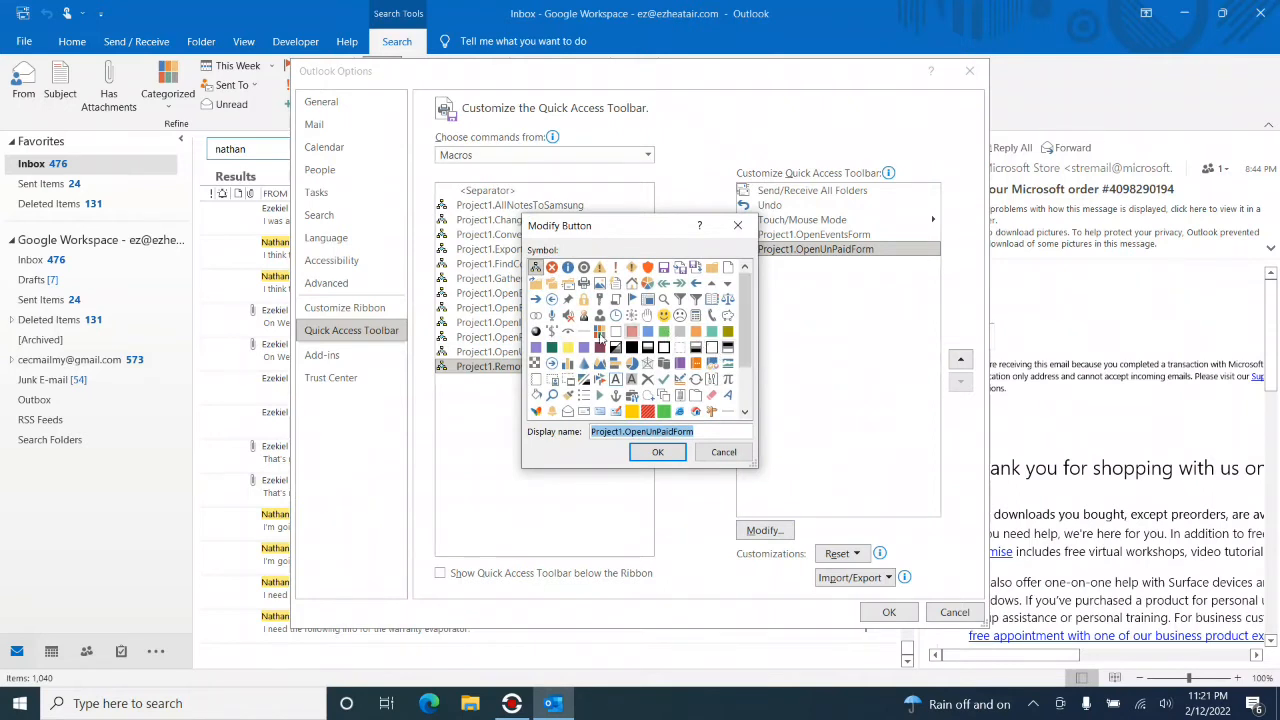
left_click(552, 334)
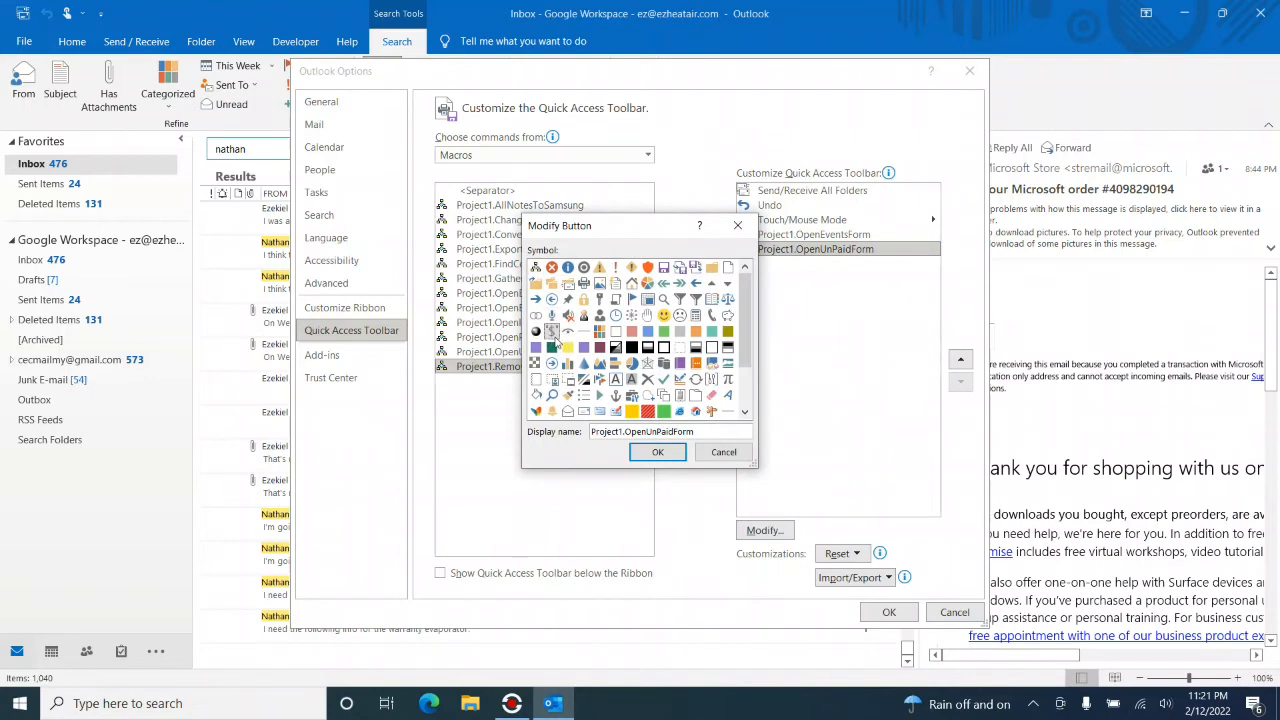
left_click(650, 452)
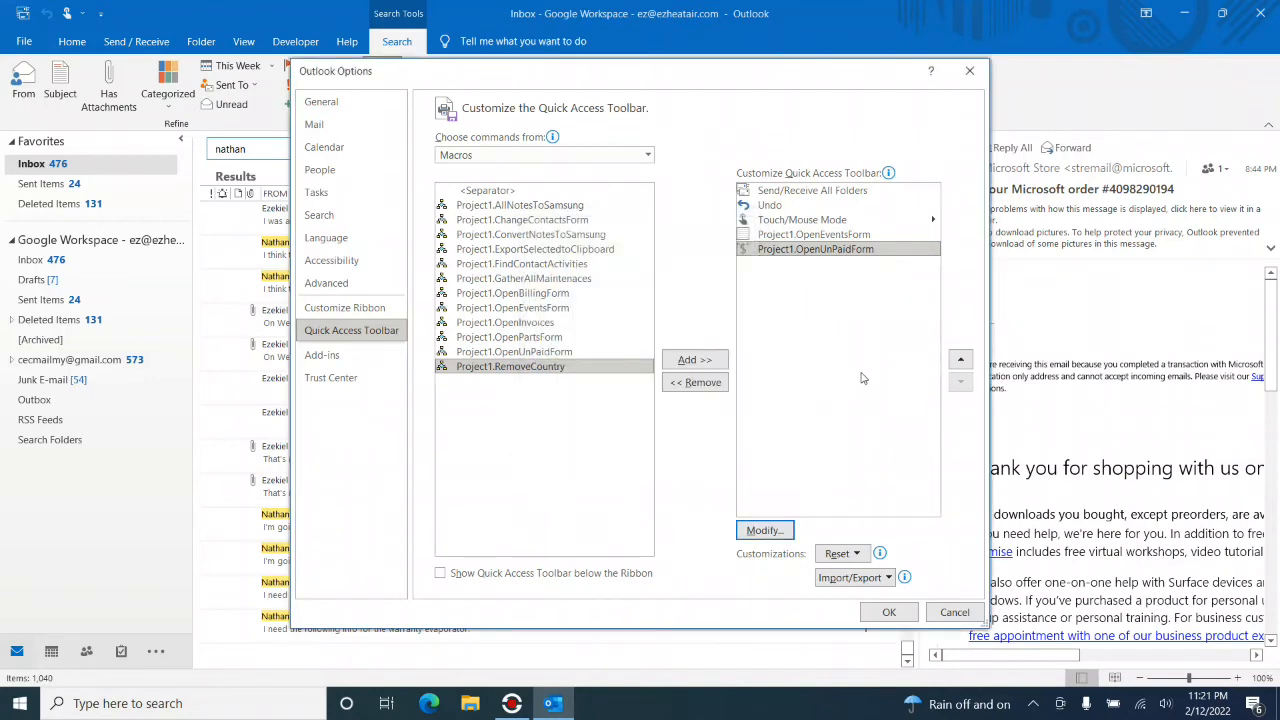
Add Project1.OpenPartsForm with its own icon and save the toolbar changes.
left_click(552, 338)
left_click(694, 360)
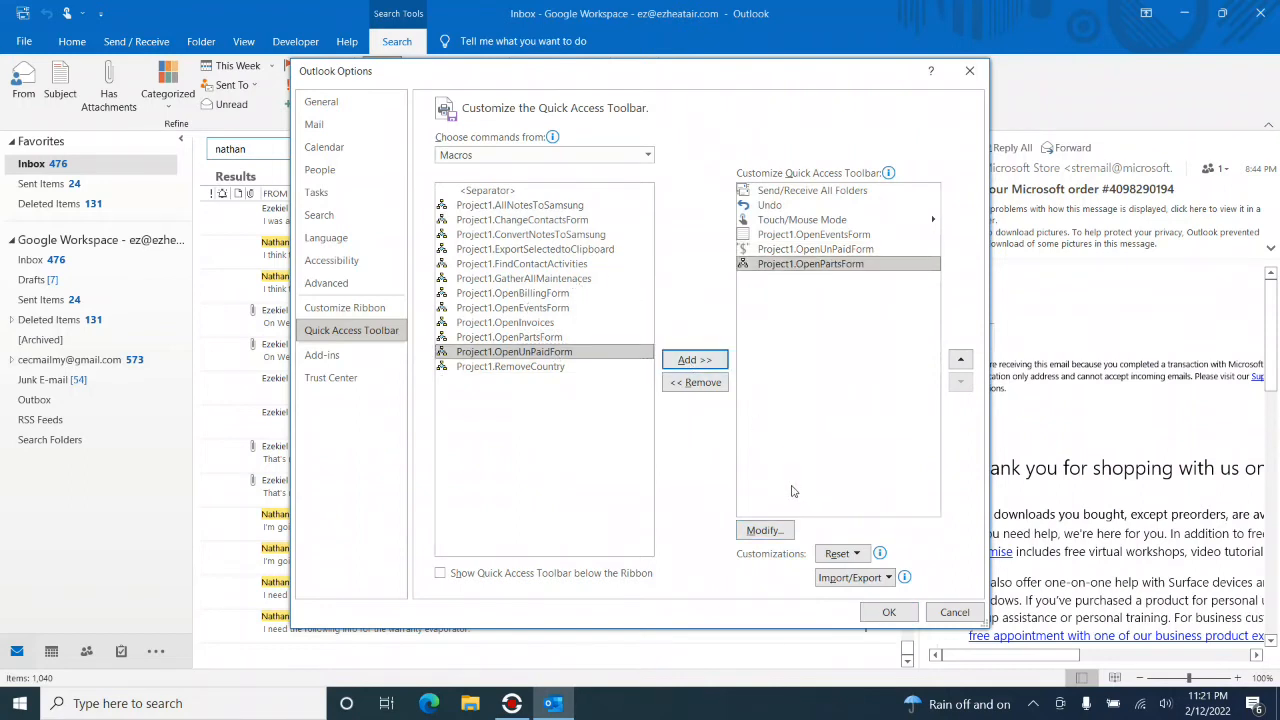
left_click(765, 530)
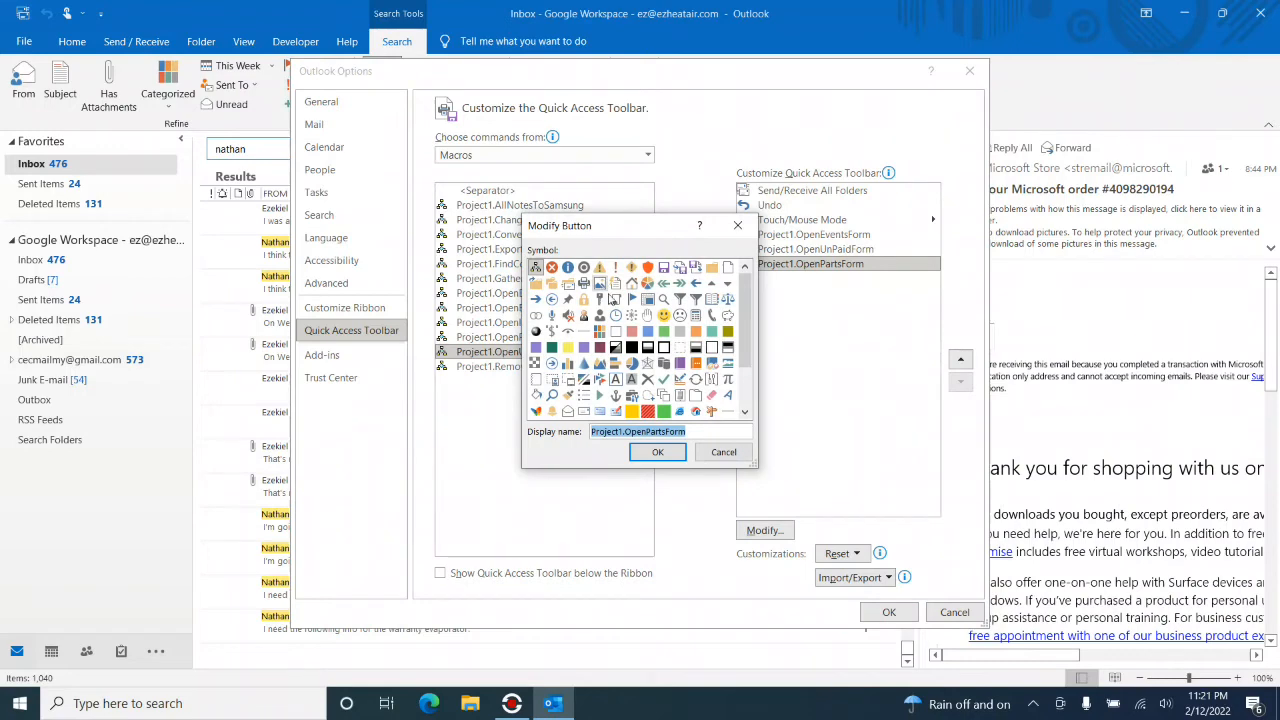
left_click(616, 283)
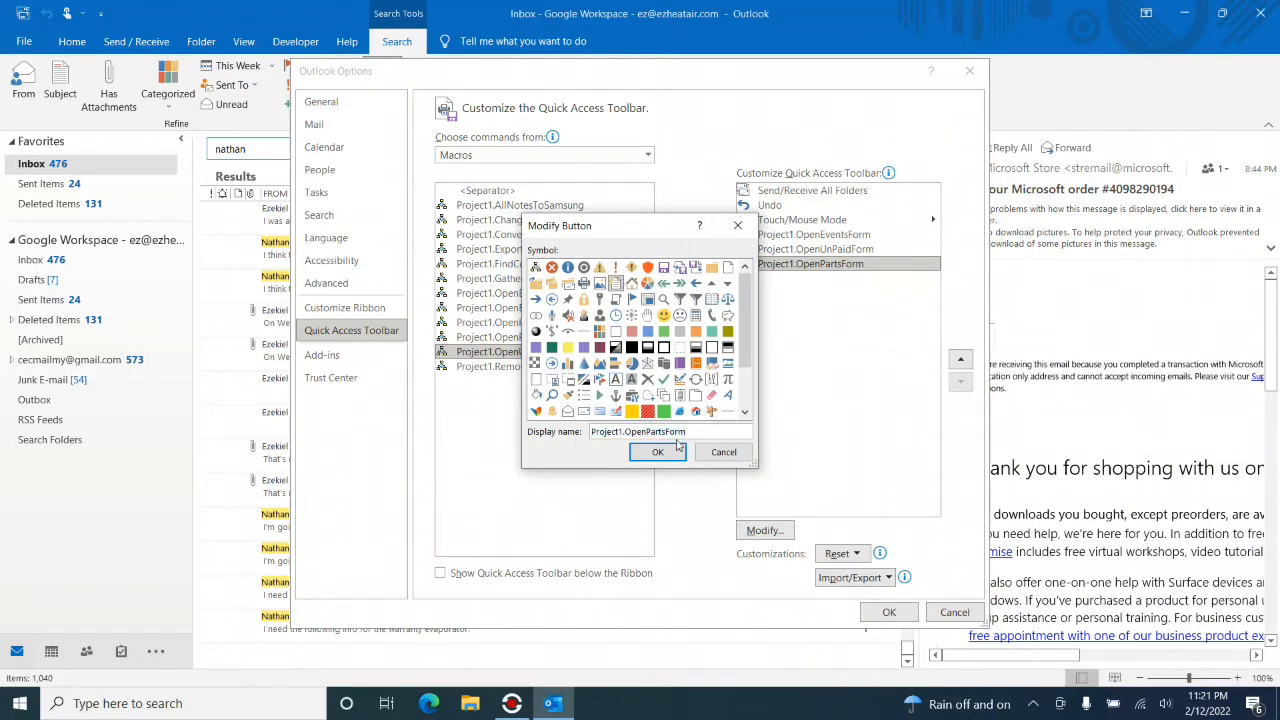
left_click(658, 452)
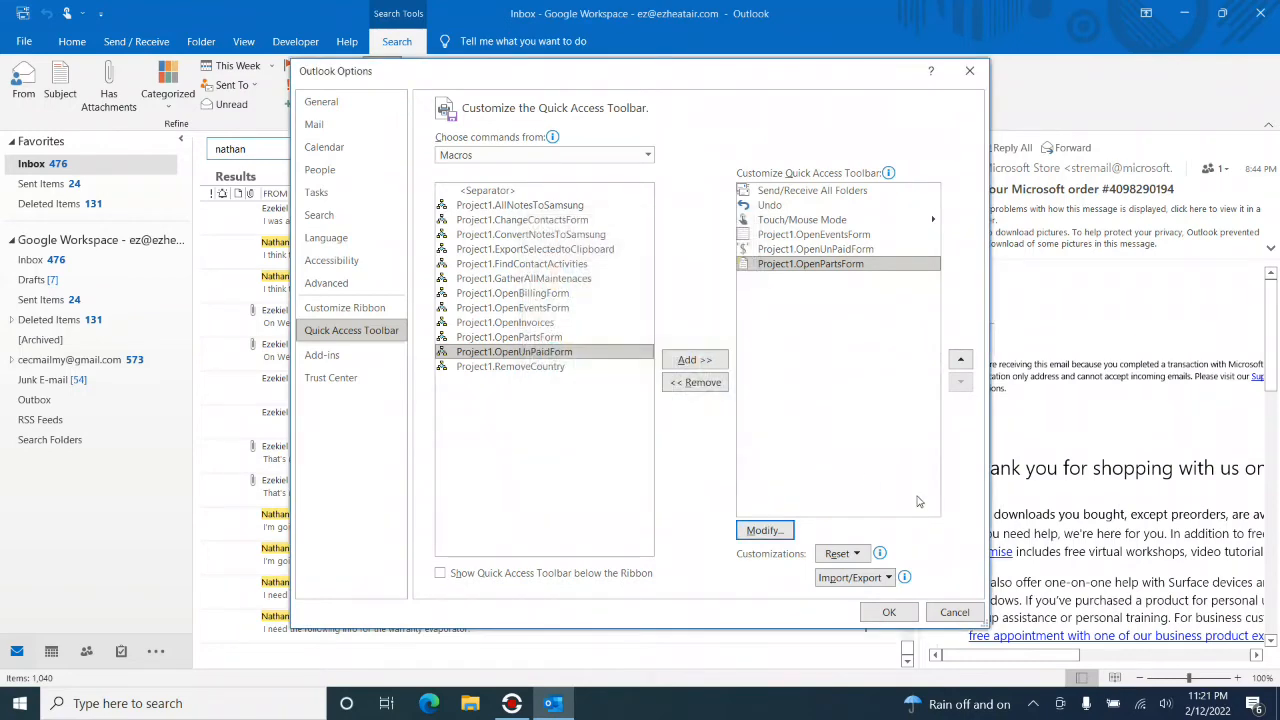
left_click(889, 613)
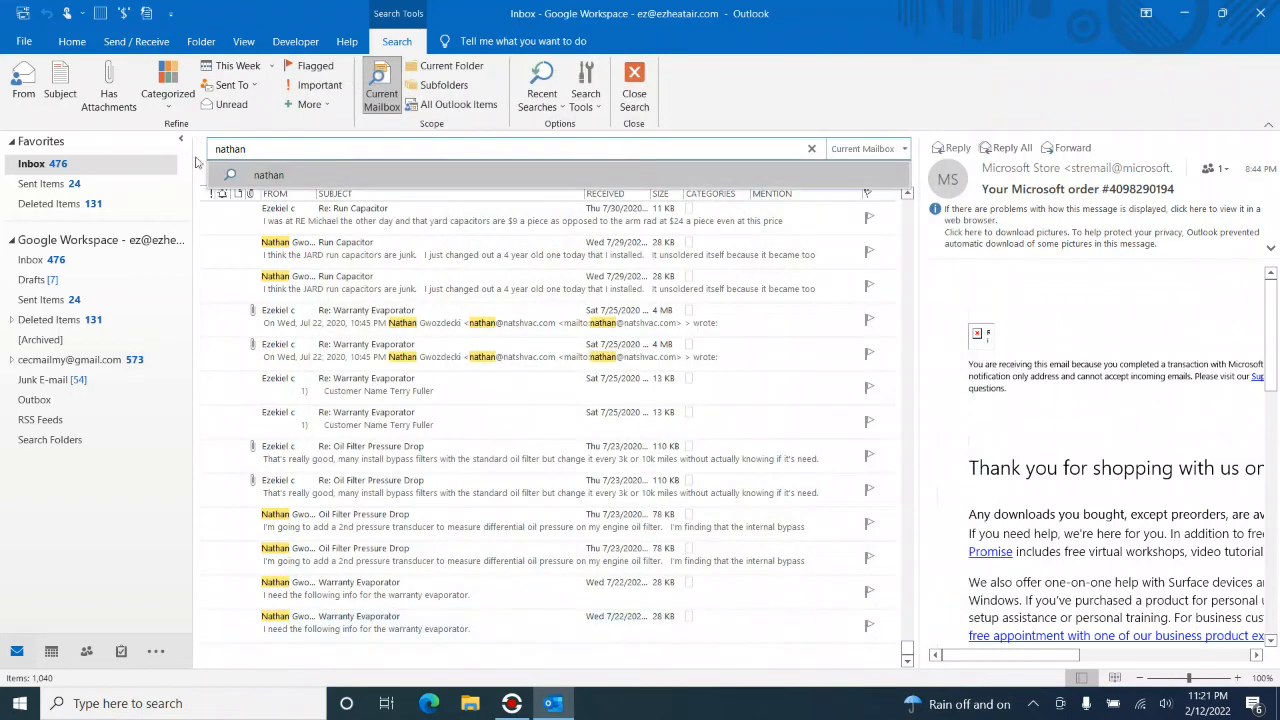
Close the UnBilled Calendar Events window.
left_click(100, 13)
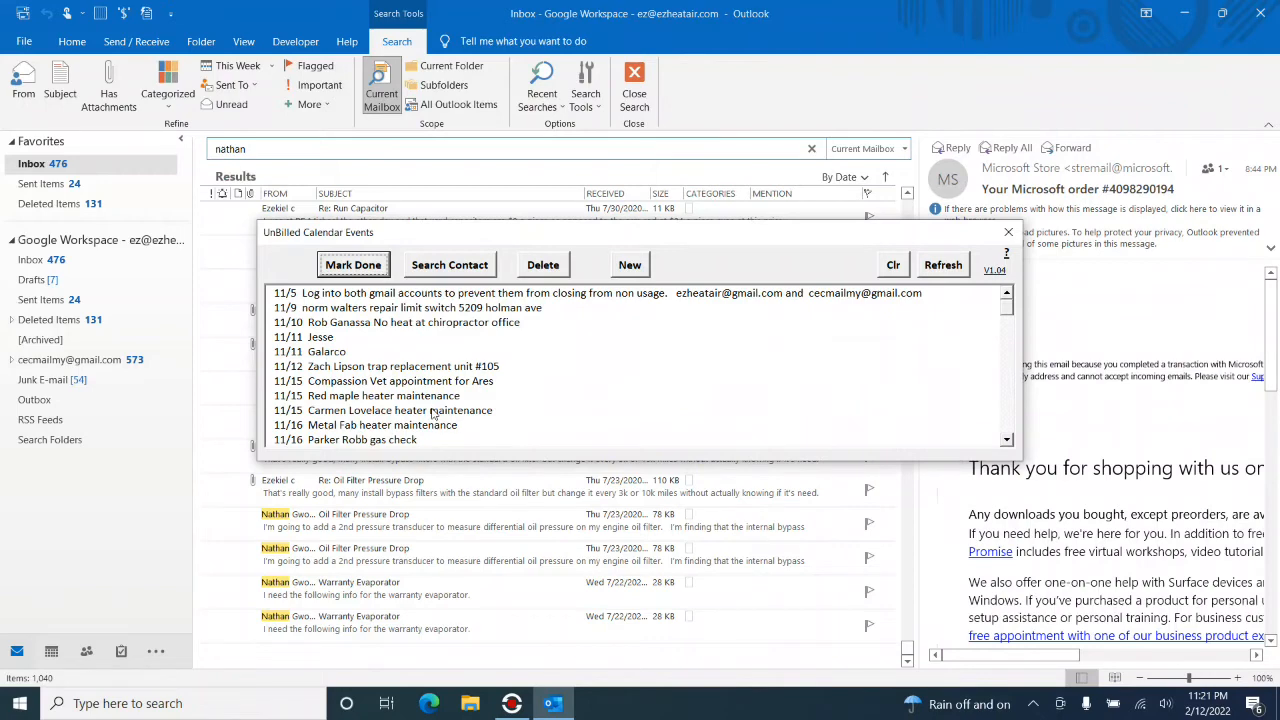
left_click_drag(1008, 308, 1000, 264)
left_click(1008, 232)
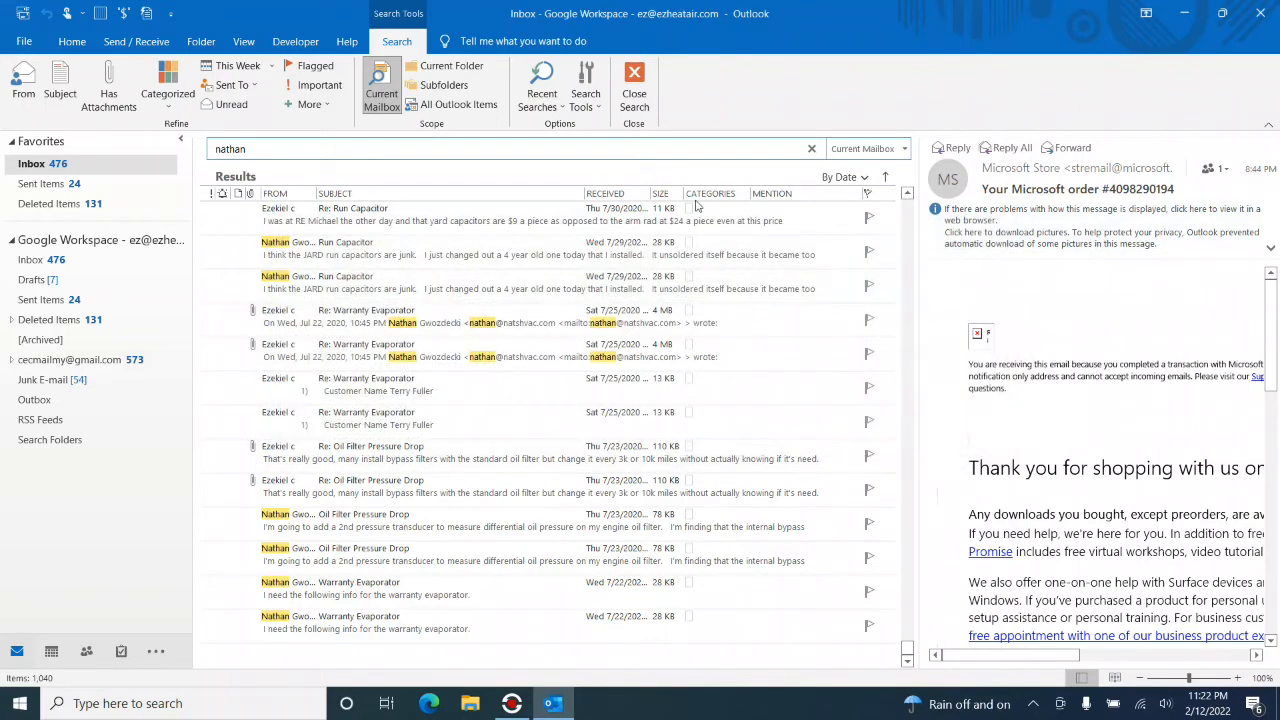
Run the UnPaid Invoices macro, dismiss the missing 2020, 2021 and 2022 workbook errors, then close it.
left_click(124, 13)
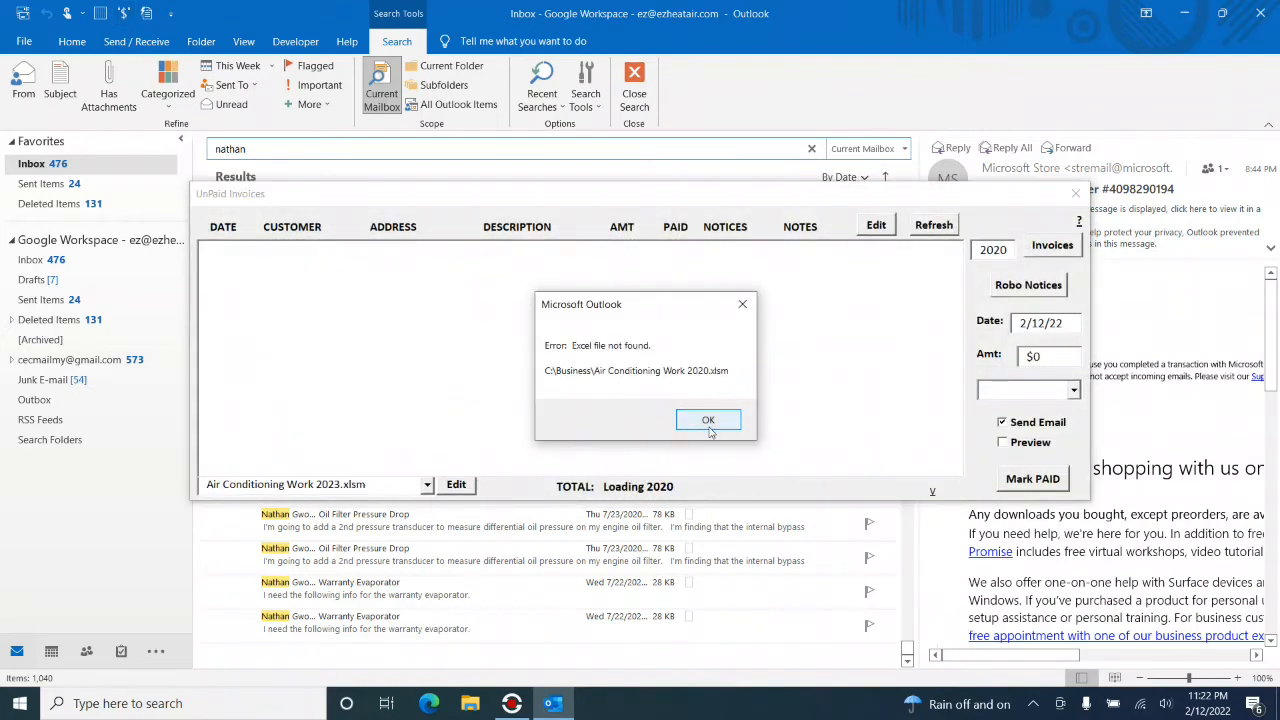
left_click(708, 421)
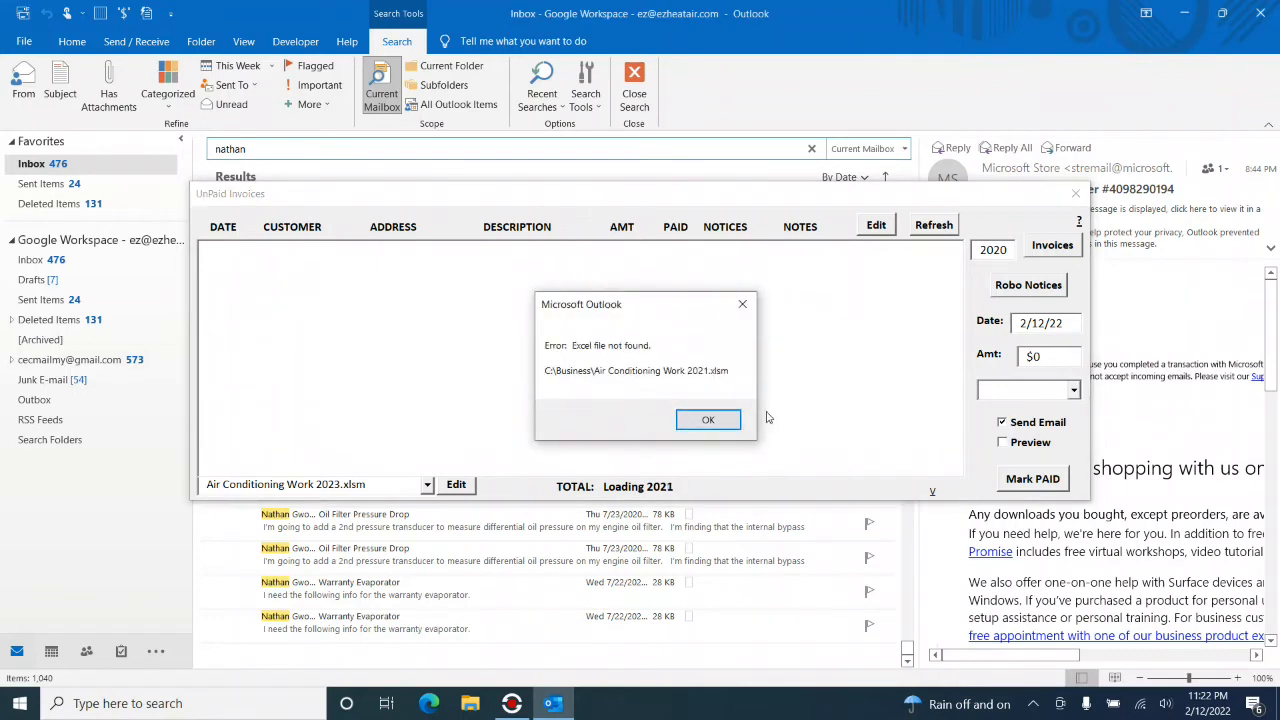
left_click(708, 421)
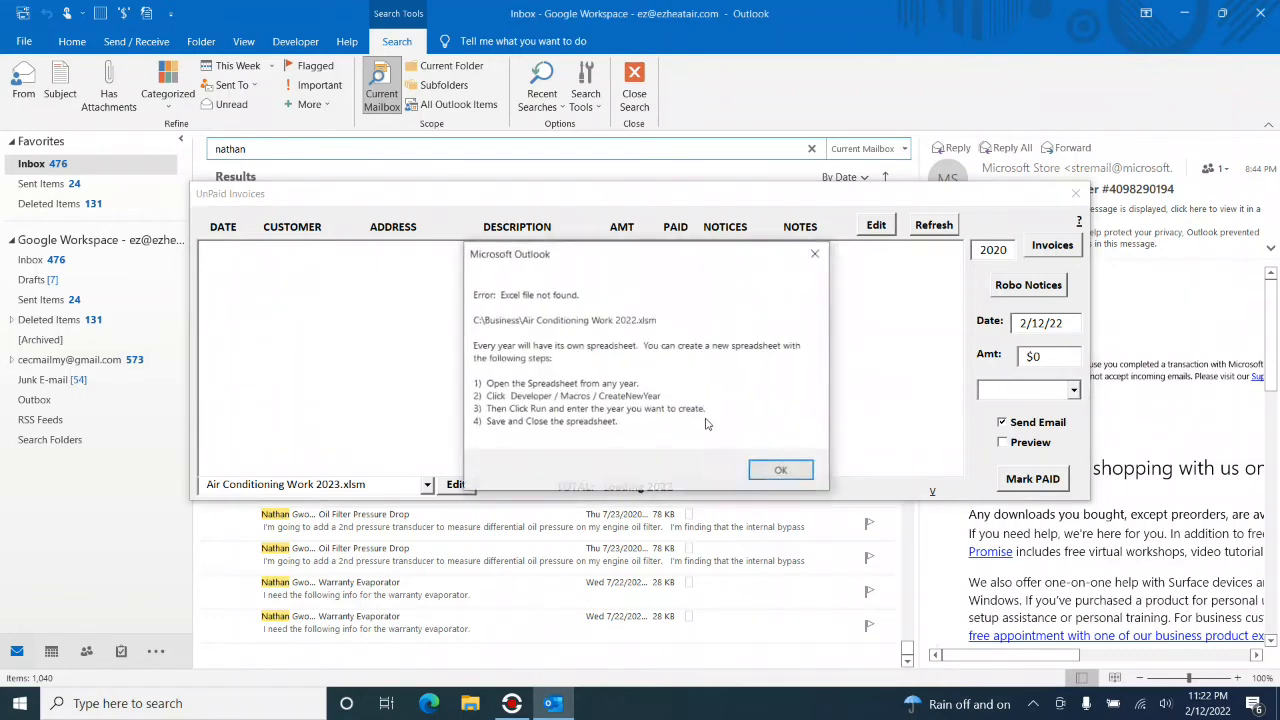
left_click(781, 471)
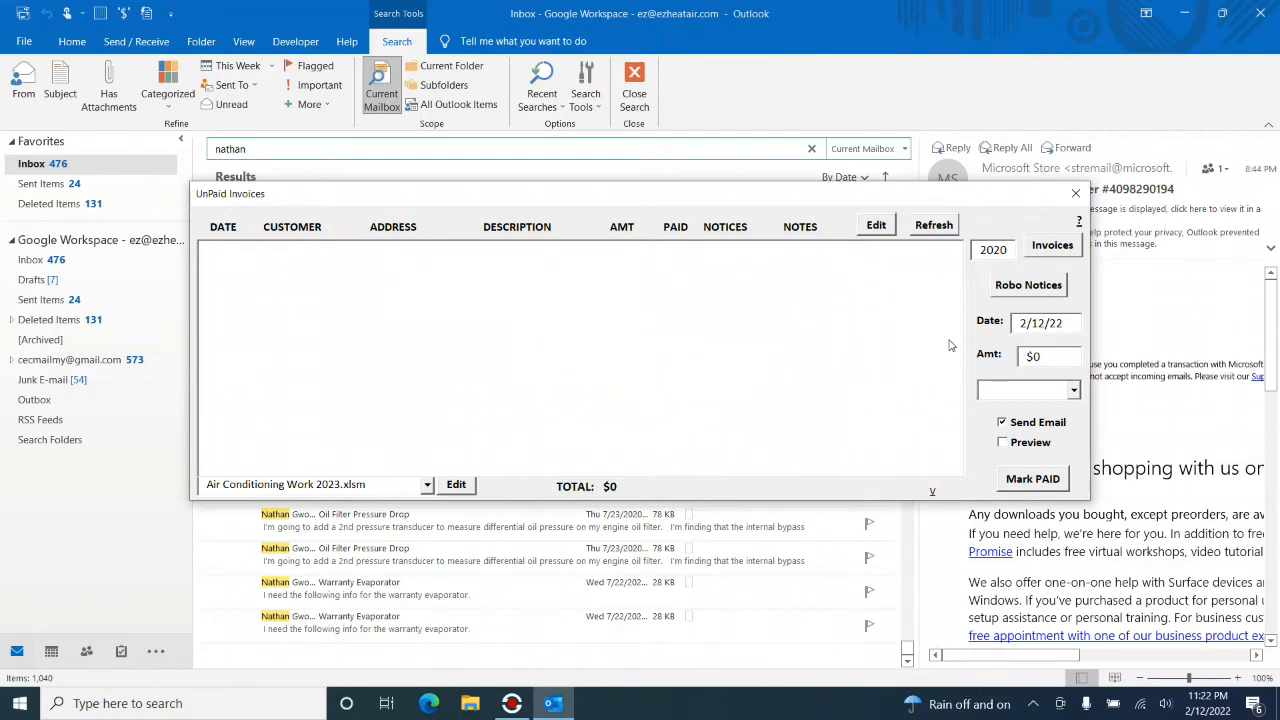
left_click(1075, 193)
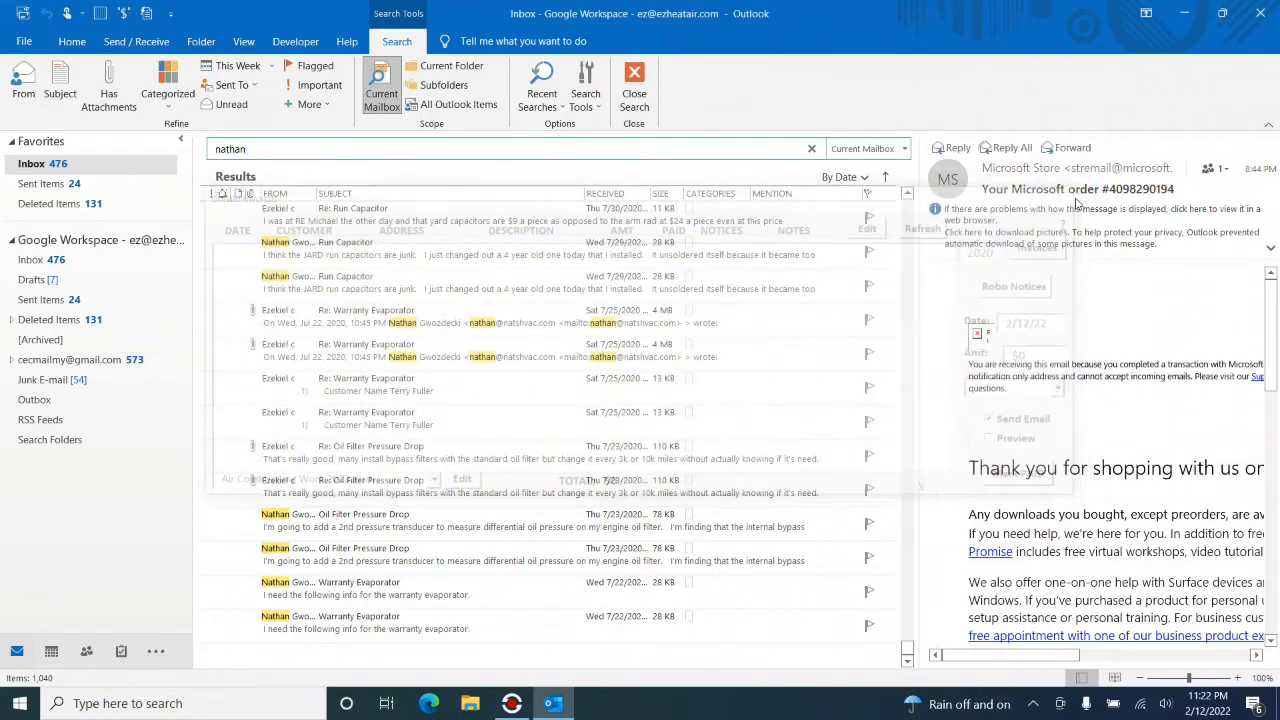
Run the Enter Parts macro, dismiss the missing Parts 2021 error, and close the form.
left_click(150, 18)
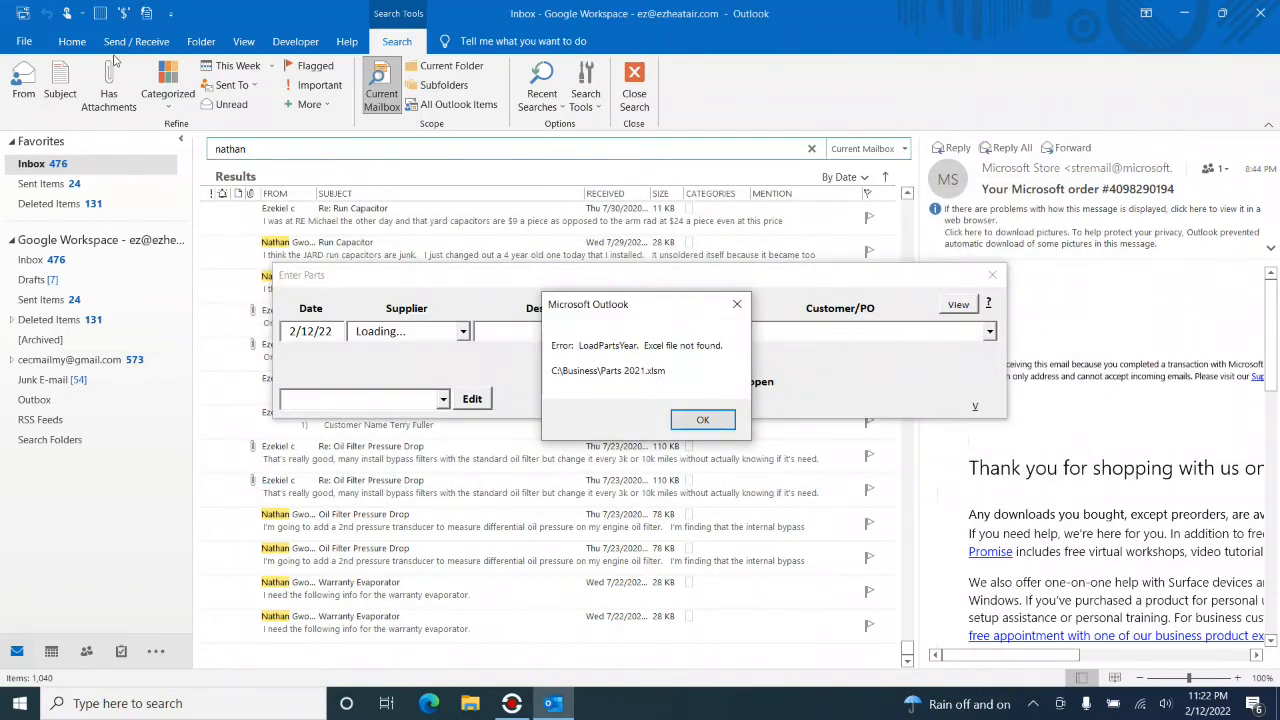
left_click(708, 424)
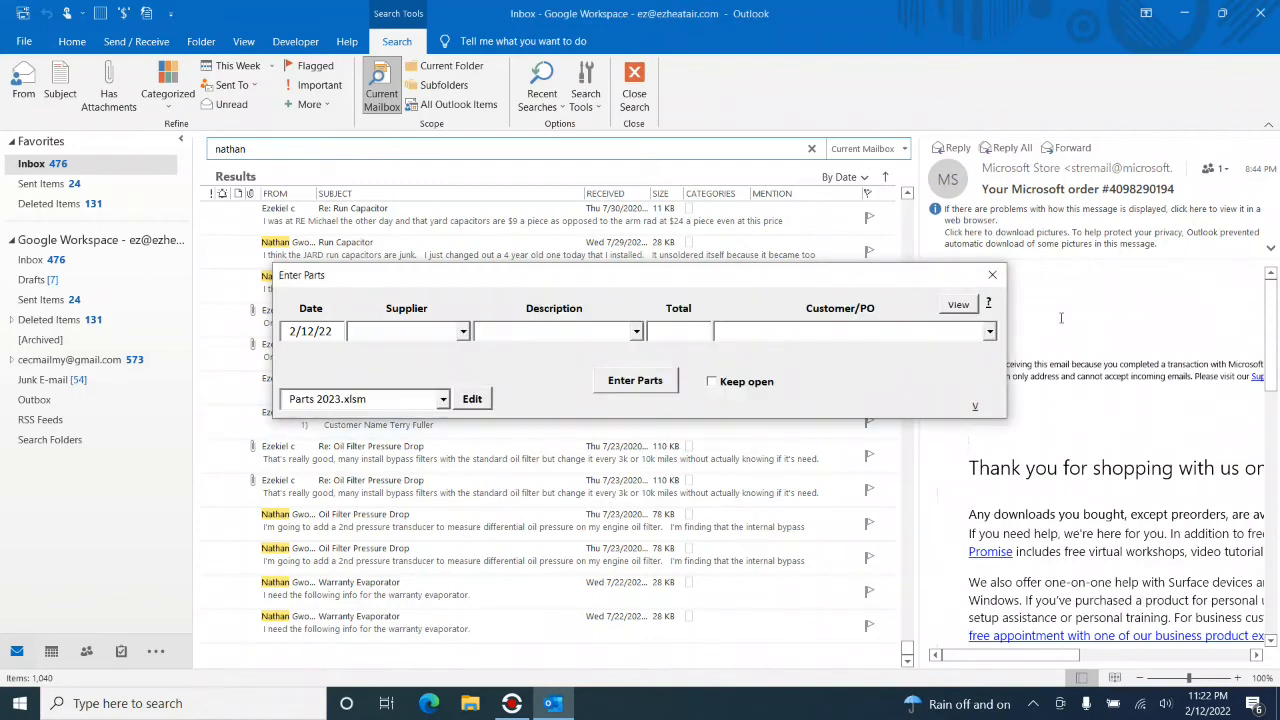
left_click(992, 274)
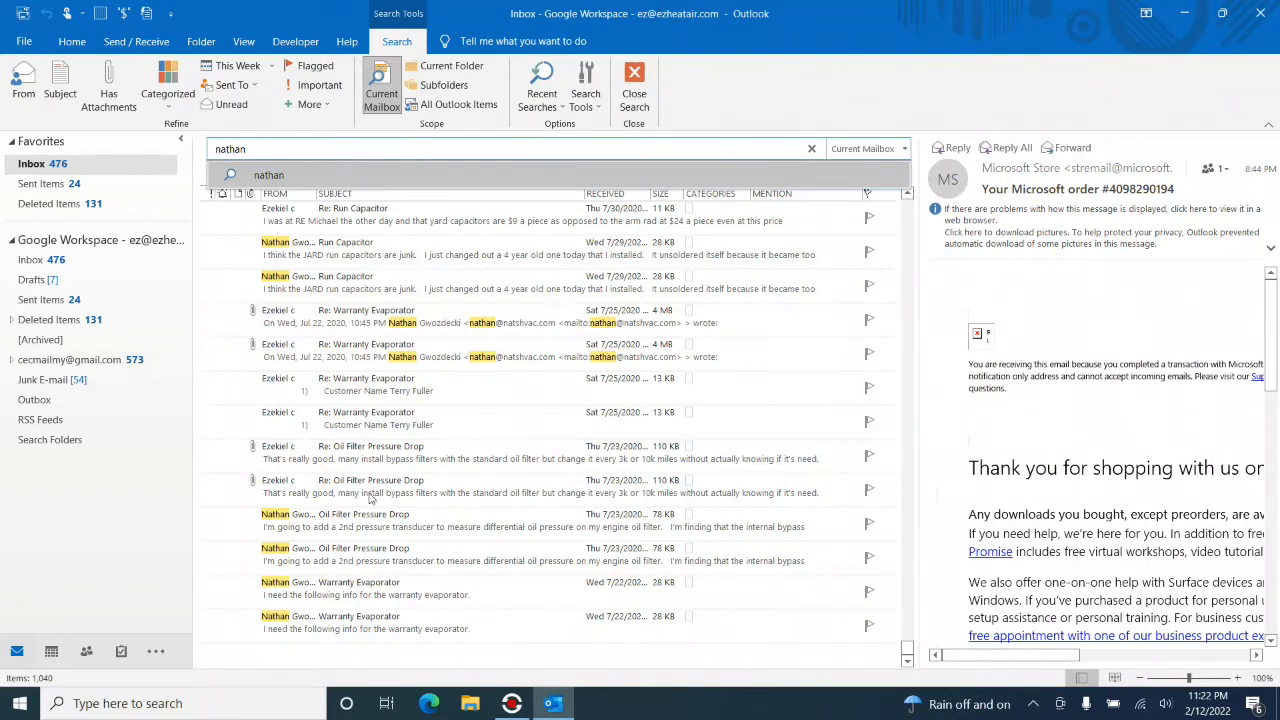
Open the first contact from People and reach its Quick Access Toolbar options page.
left_click(88, 652)
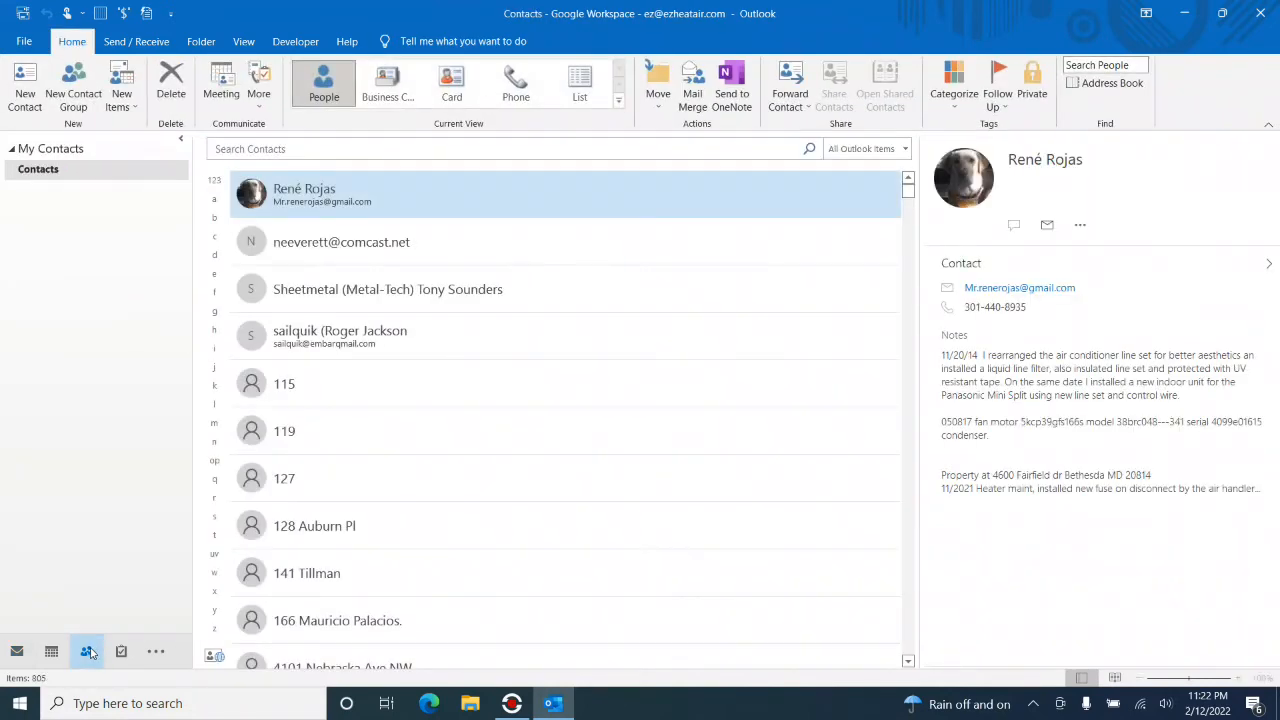
double_click(417, 201)
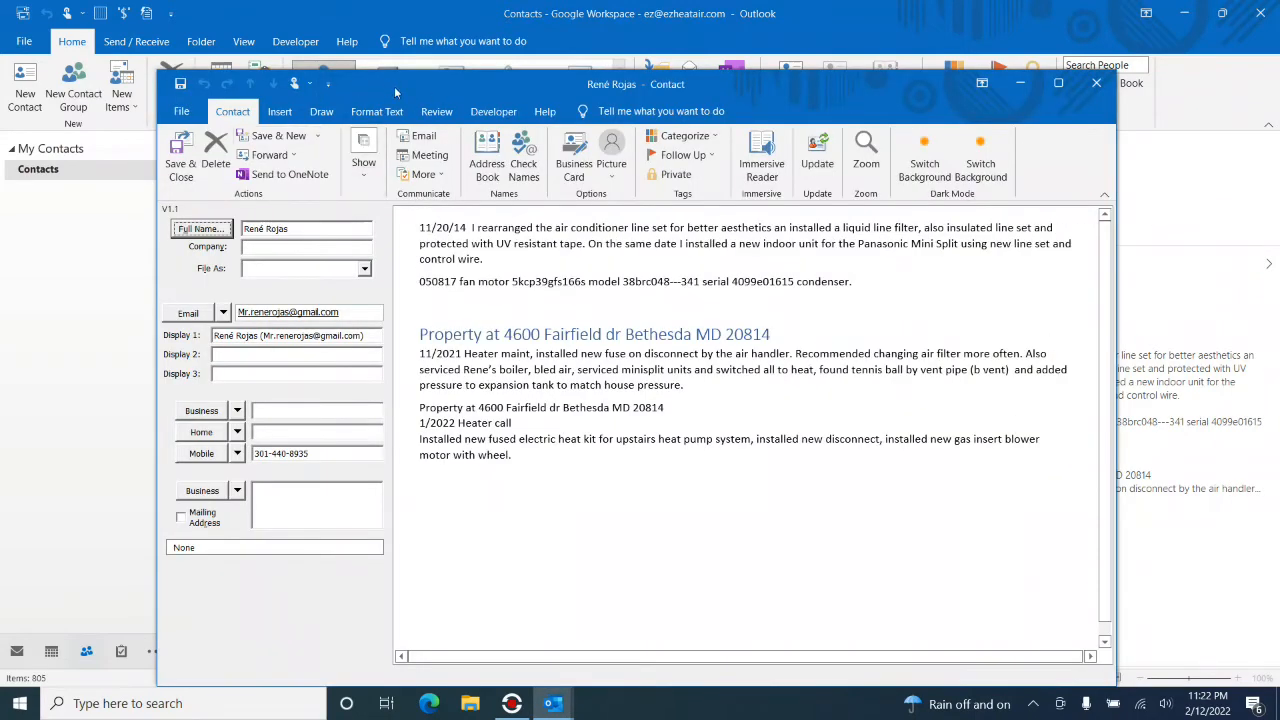
left_click(181, 111)
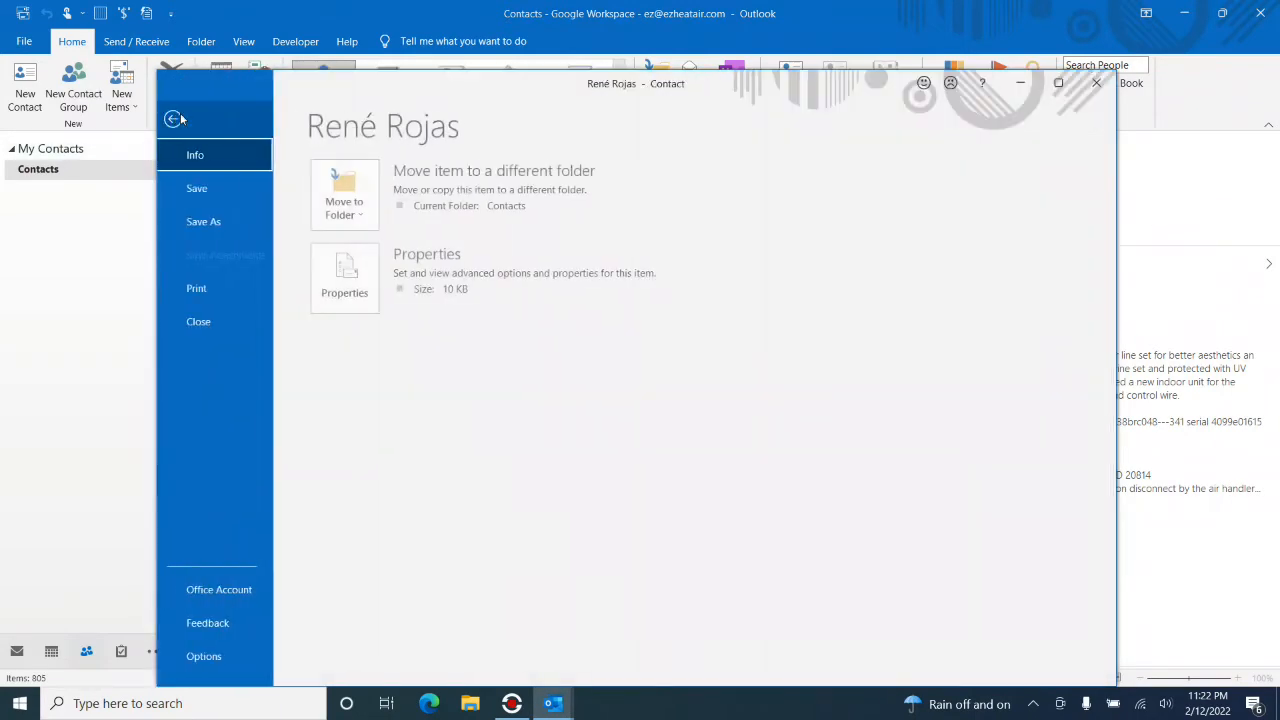
left_click(213, 656)
left_click(372, 370)
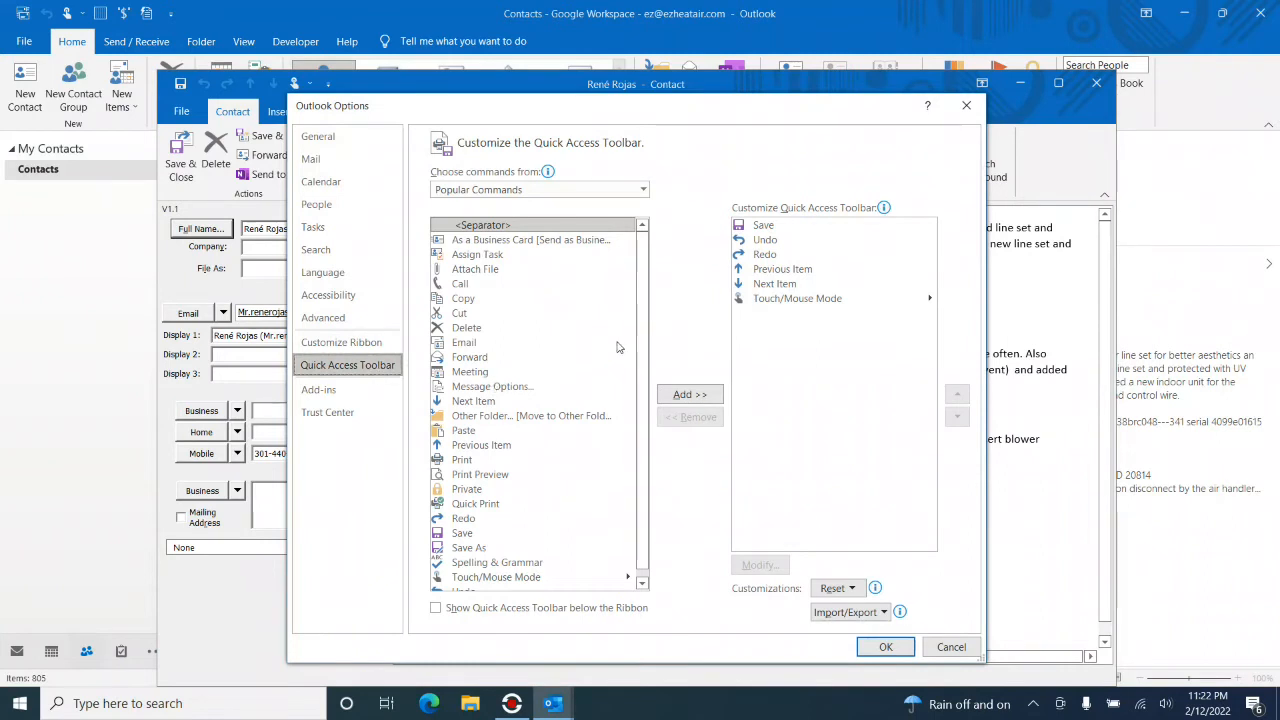
Add the FindContactActivities macro to the contact toolbar with a custom icon.
left_click(645, 190)
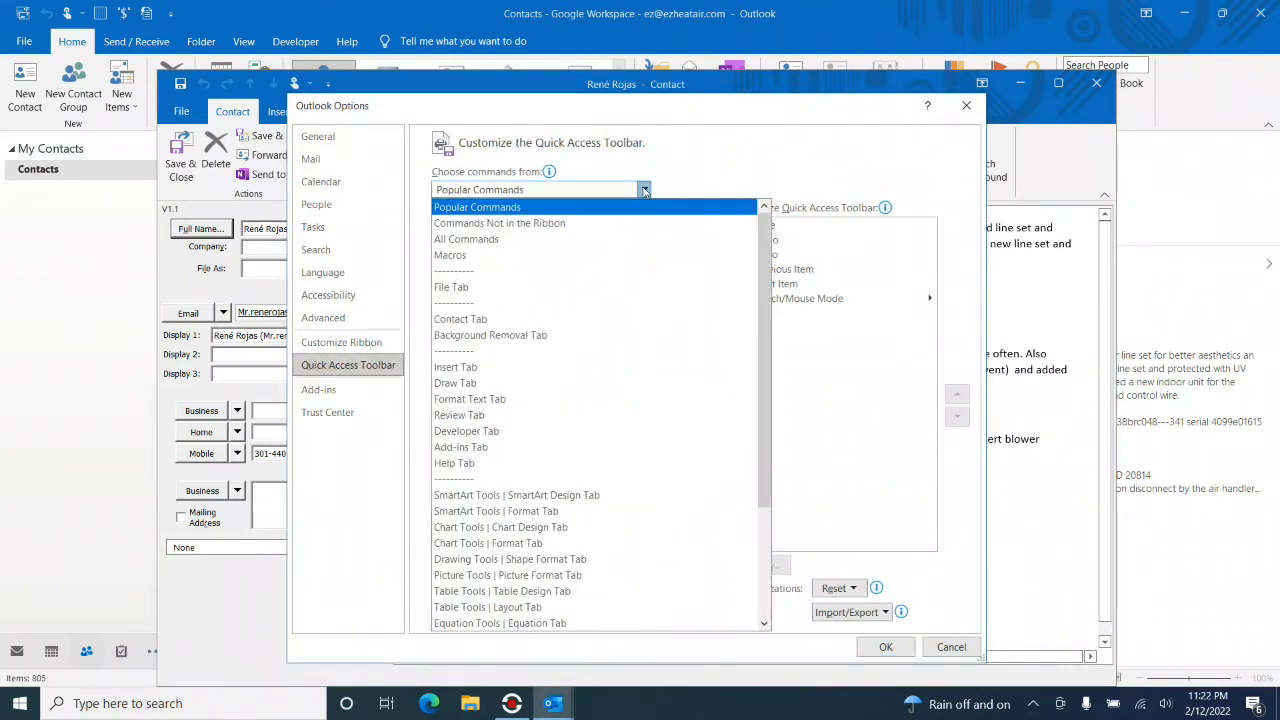
left_click(614, 255)
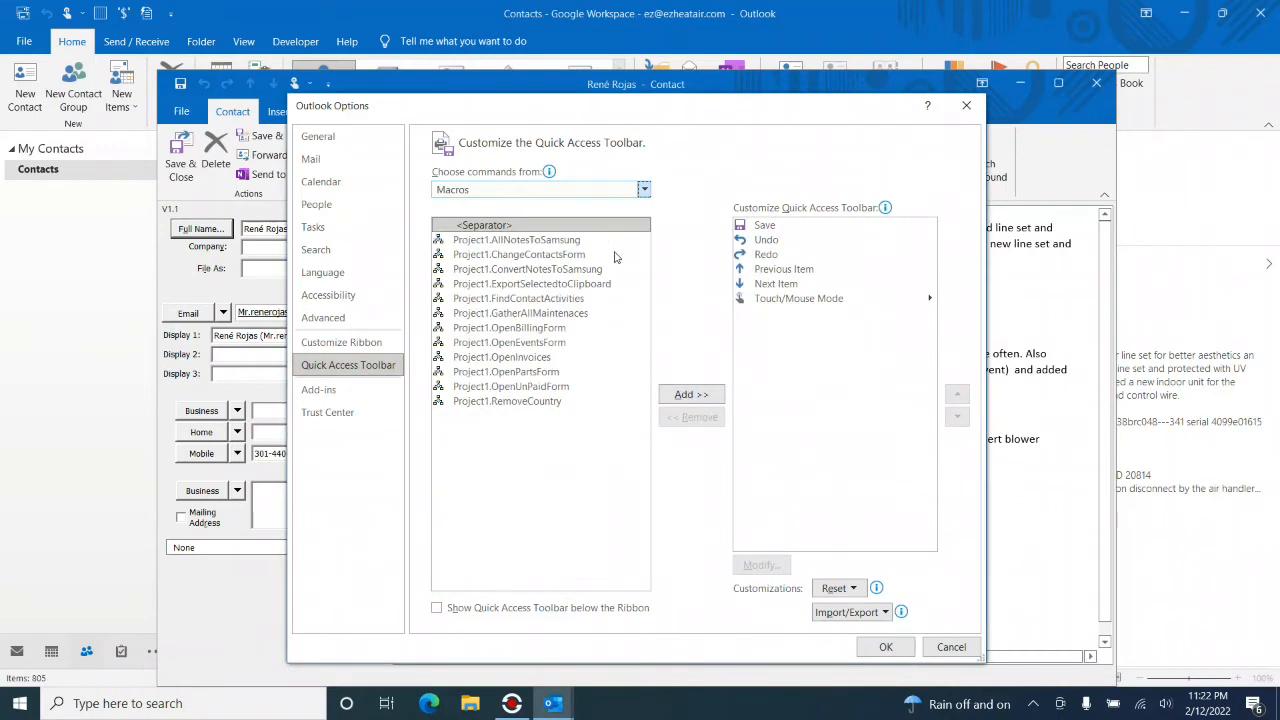
left_click(574, 299)
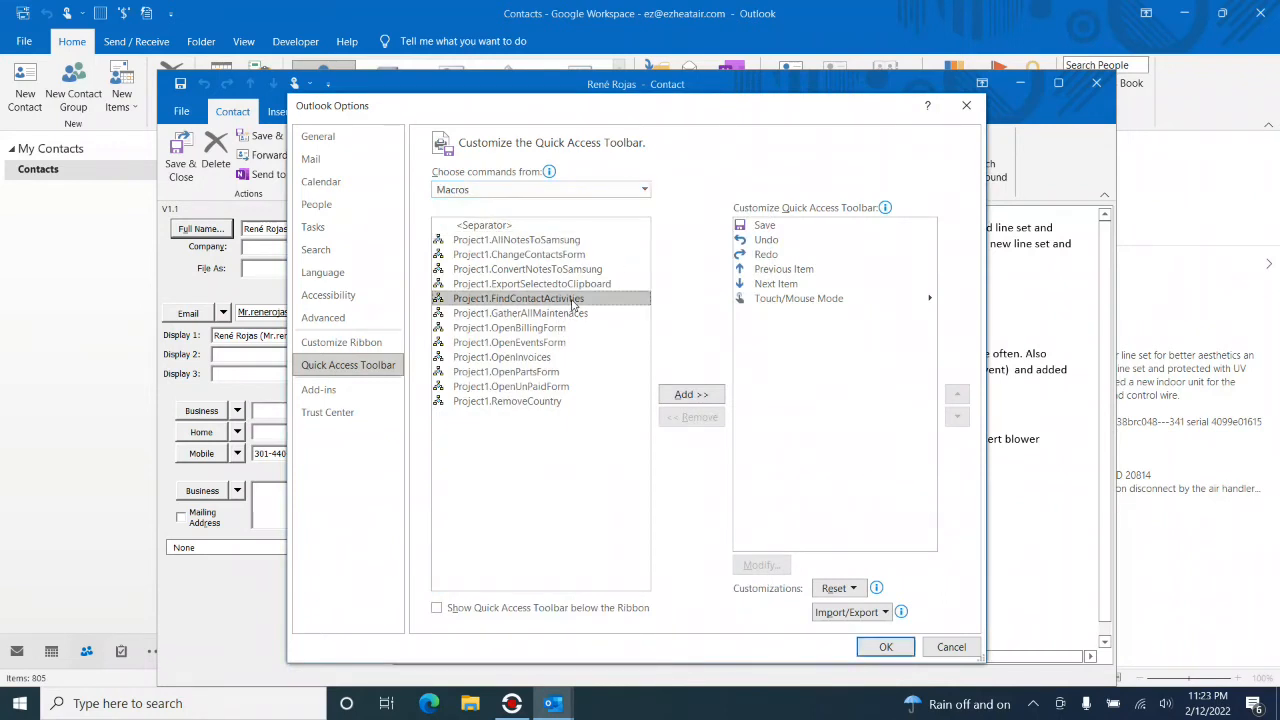
left_click(686, 395)
left_click(762, 565)
left_click_drag(741, 372, 740, 416)
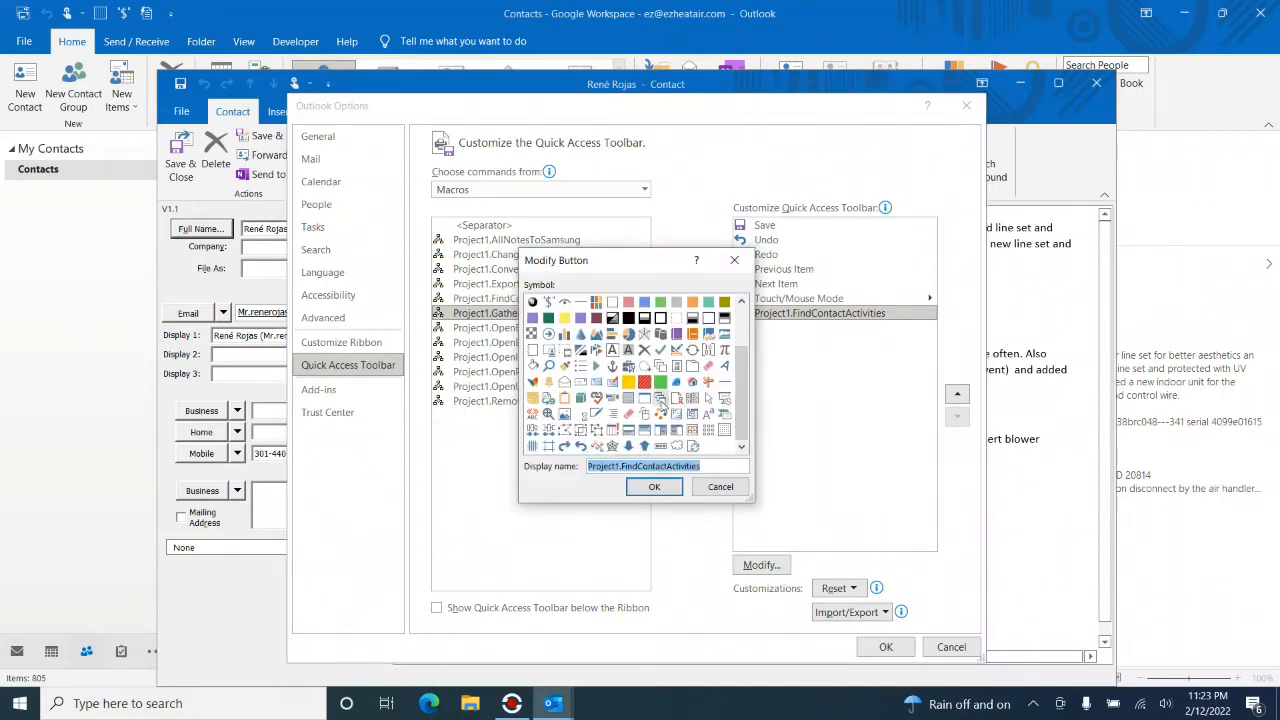
left_click(661, 398)
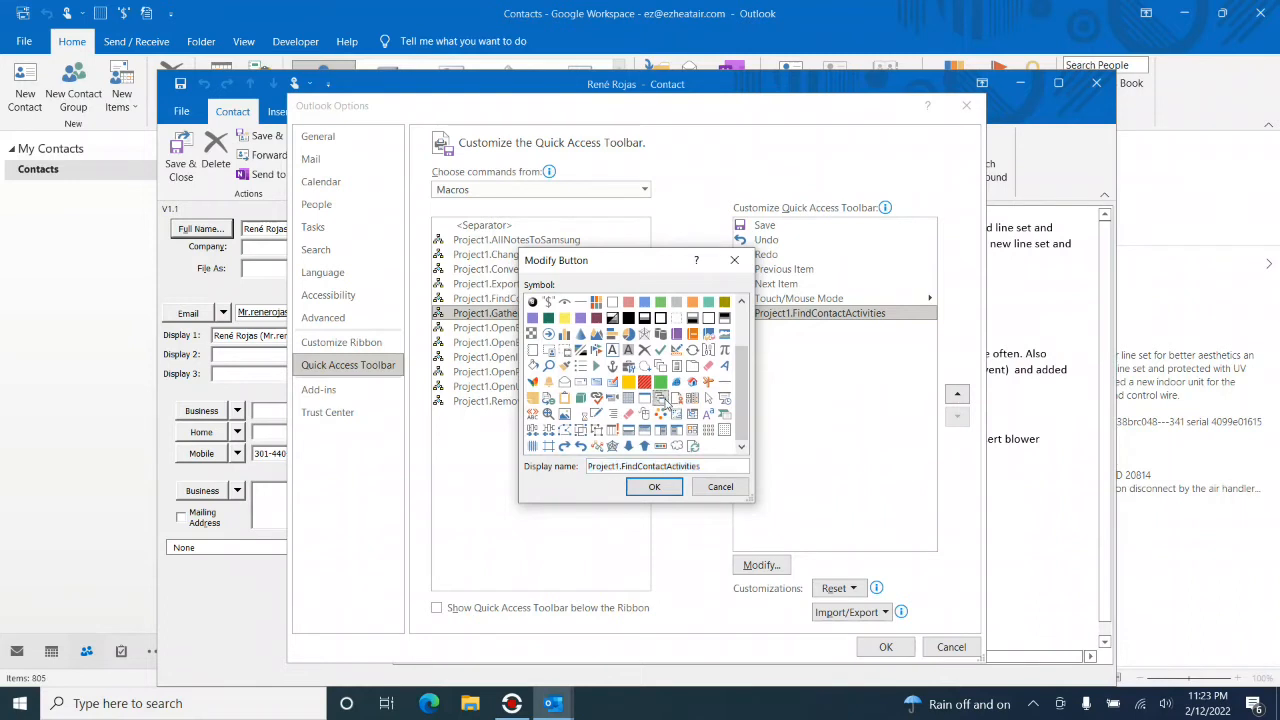
left_click(654, 487)
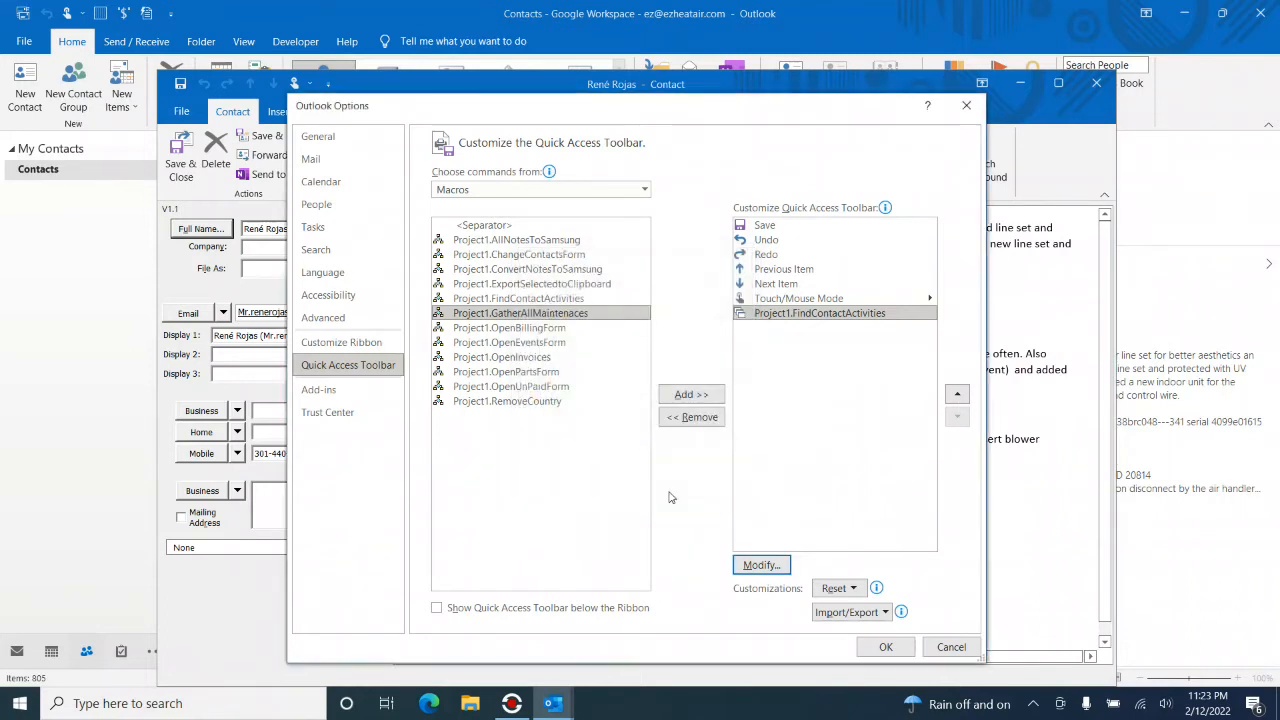
Add the OpenBillingForm macro with the blank-page icon.
left_click(562, 328)
left_click(699, 396)
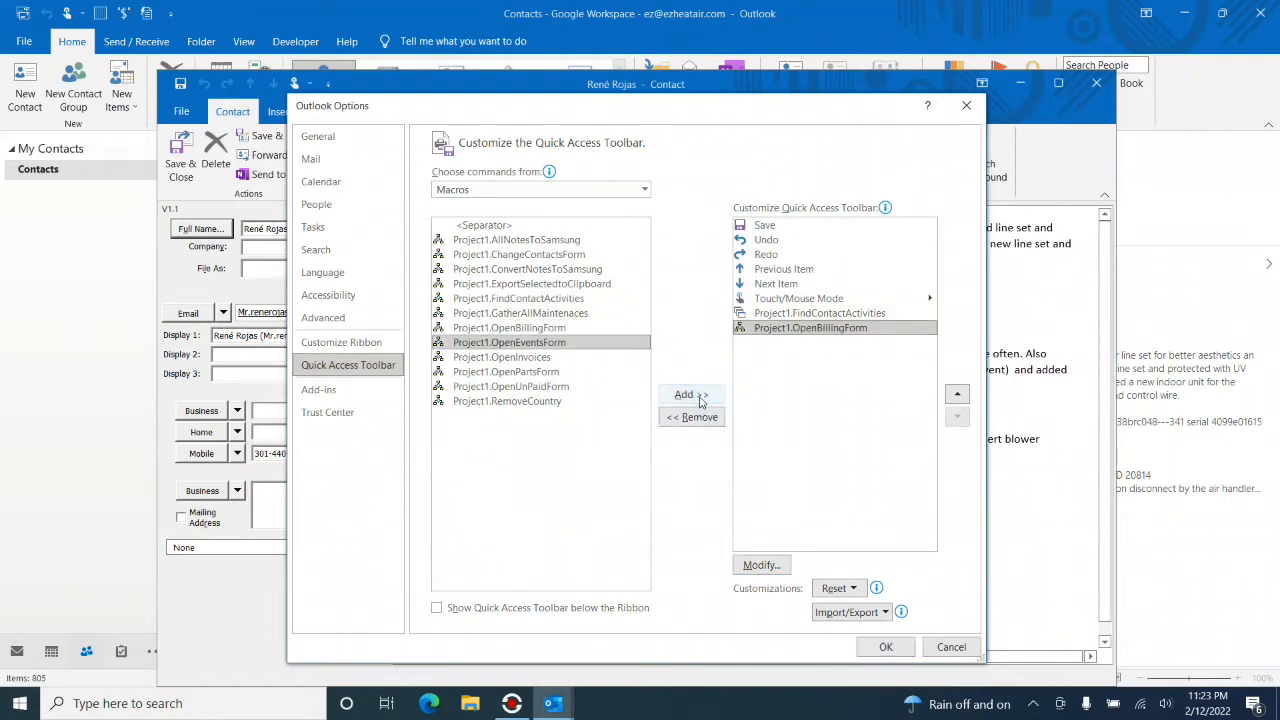
left_click(770, 566)
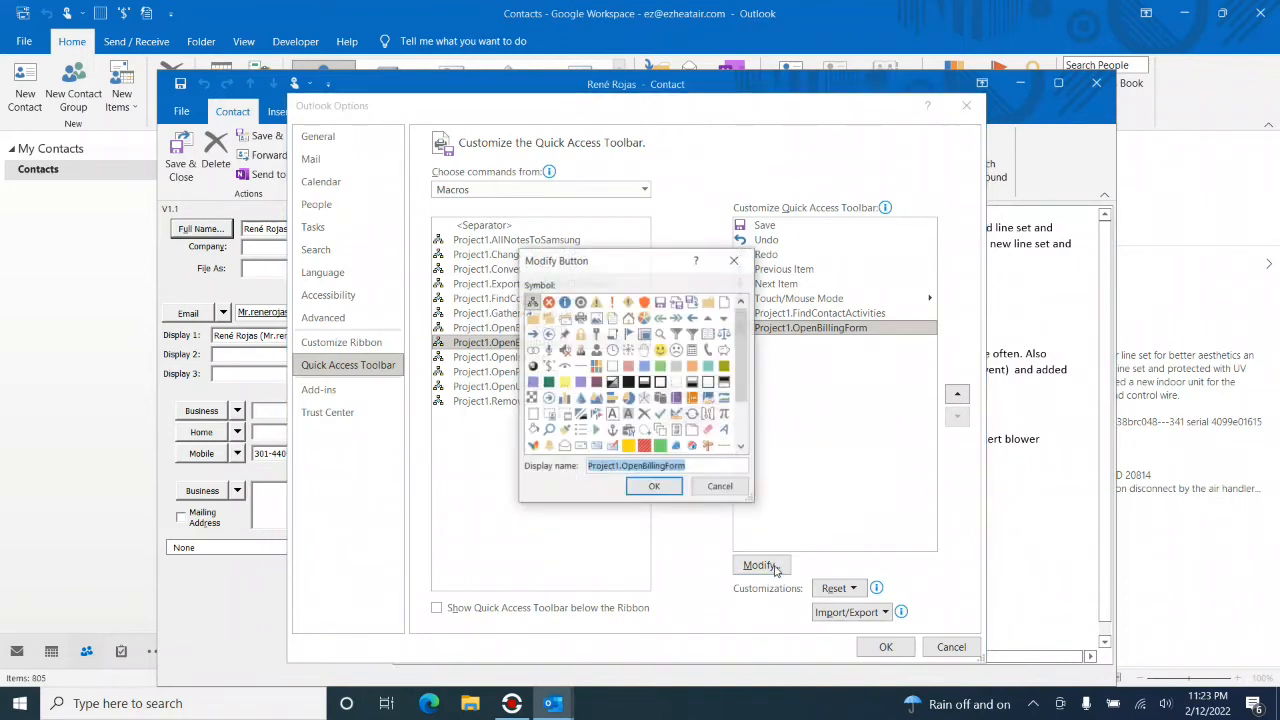
left_click(725, 301)
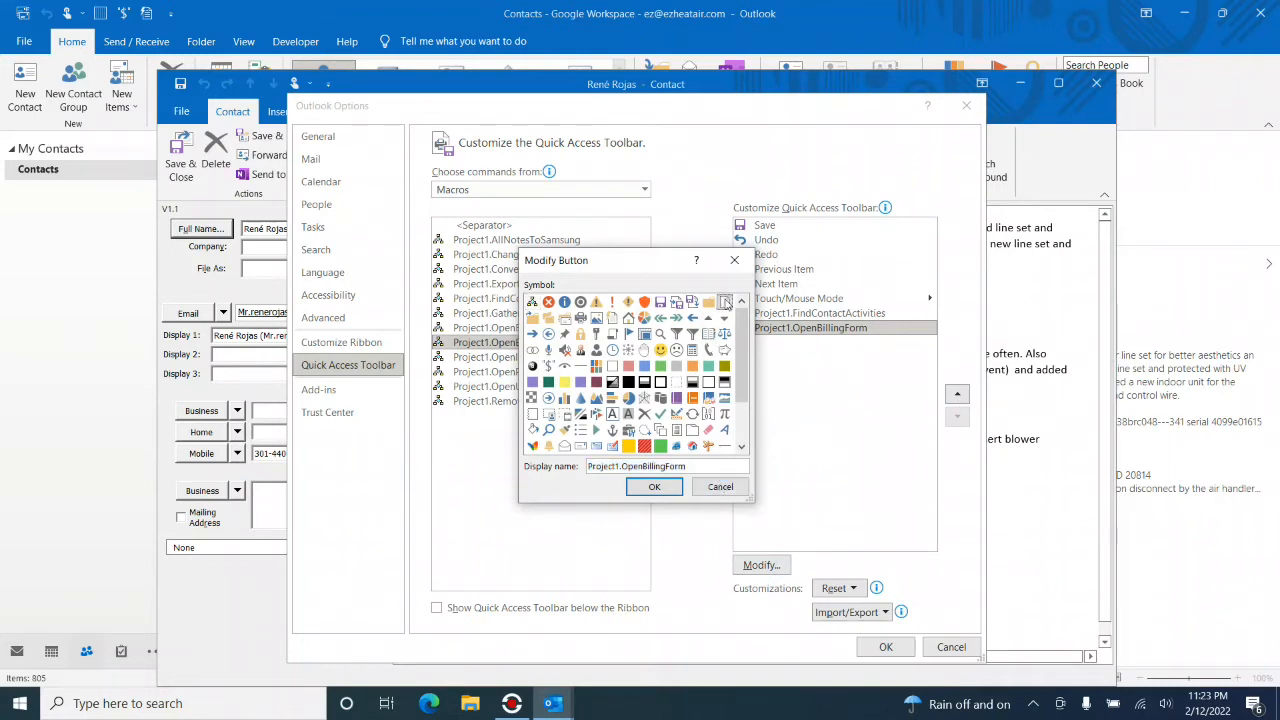
left_click(654, 487)
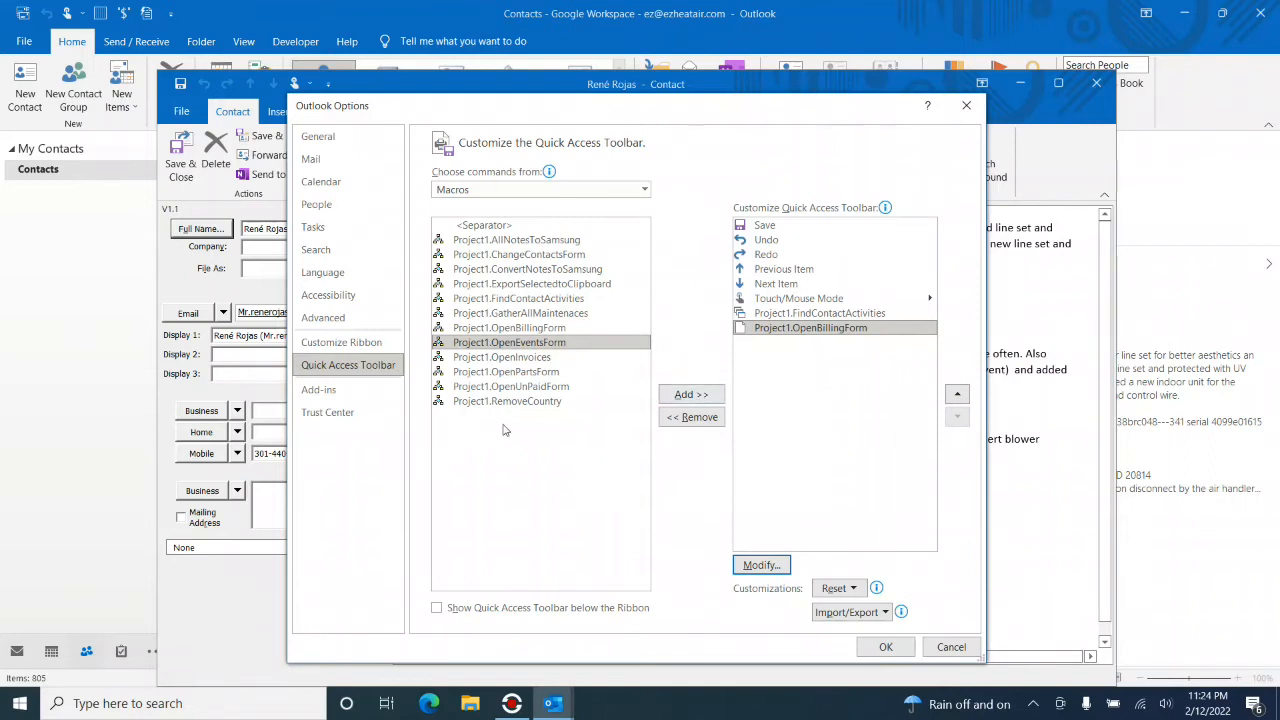
Add Project1.OpenInvoices to the toolbar and give it the $ symbol.
left_click(595, 271)
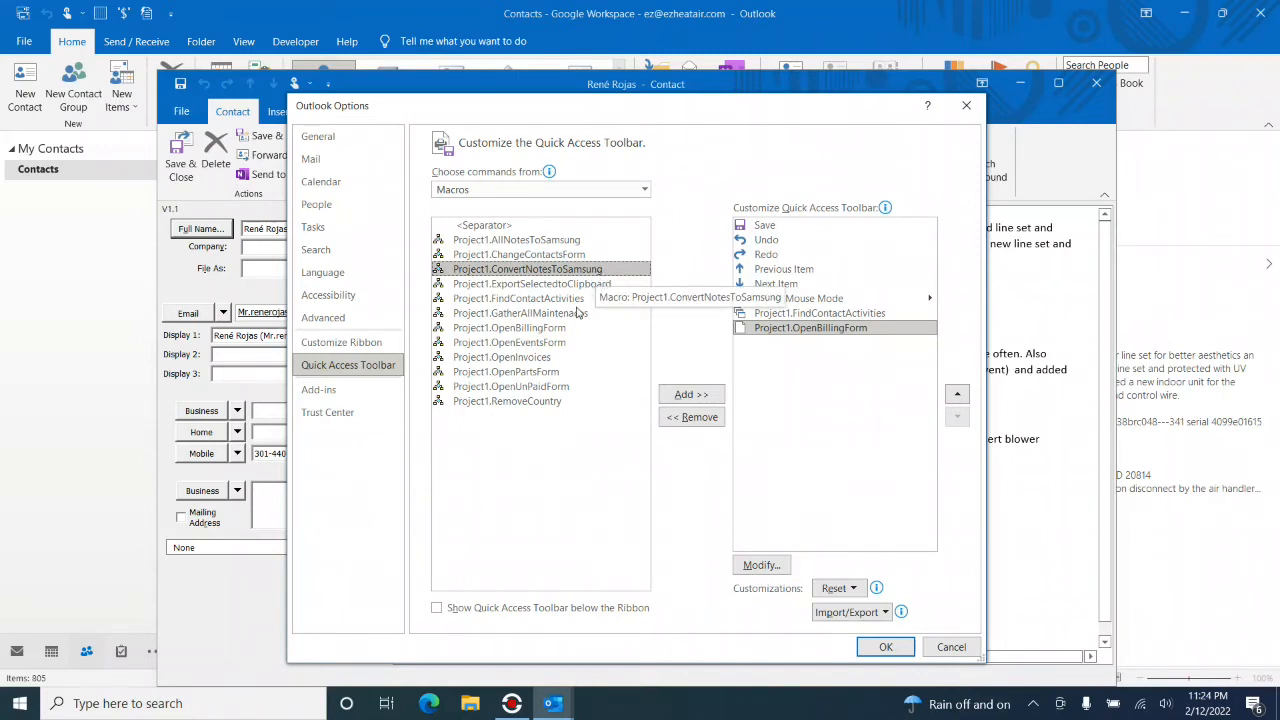
left_click(535, 360)
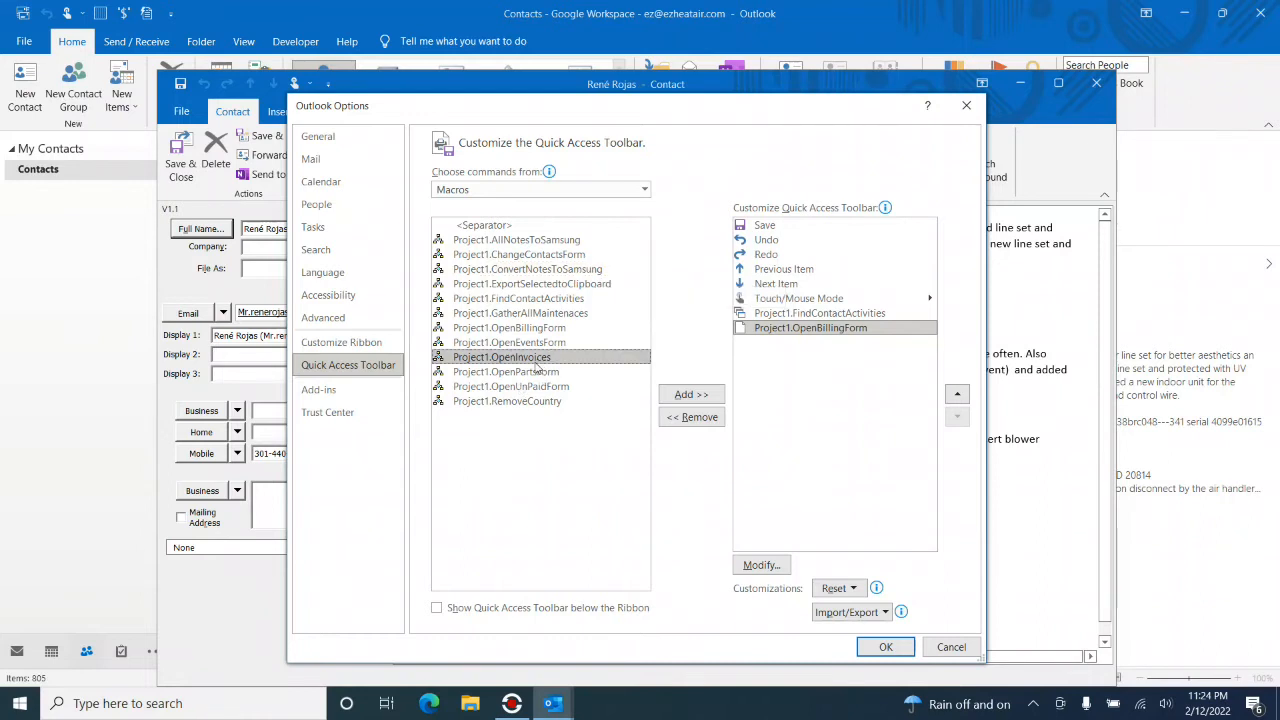
left_click(705, 398)
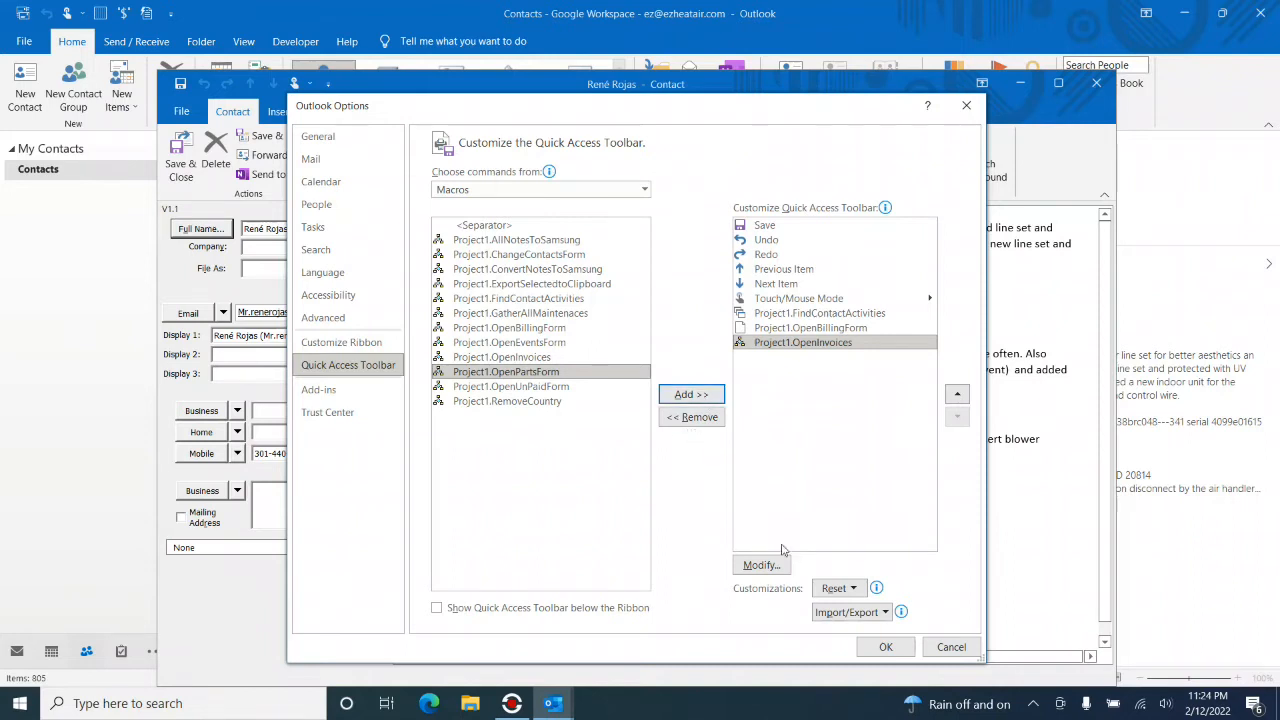
left_click(762, 566)
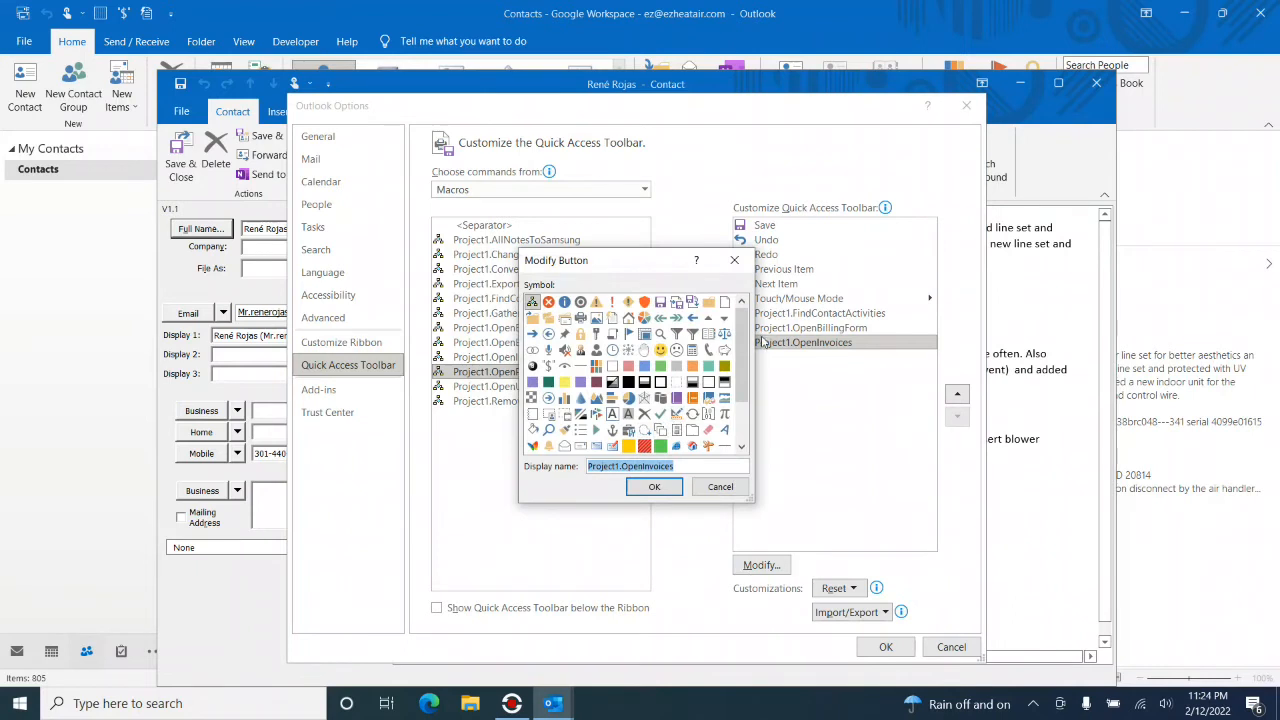
left_click_drag(744, 352, 744, 390)
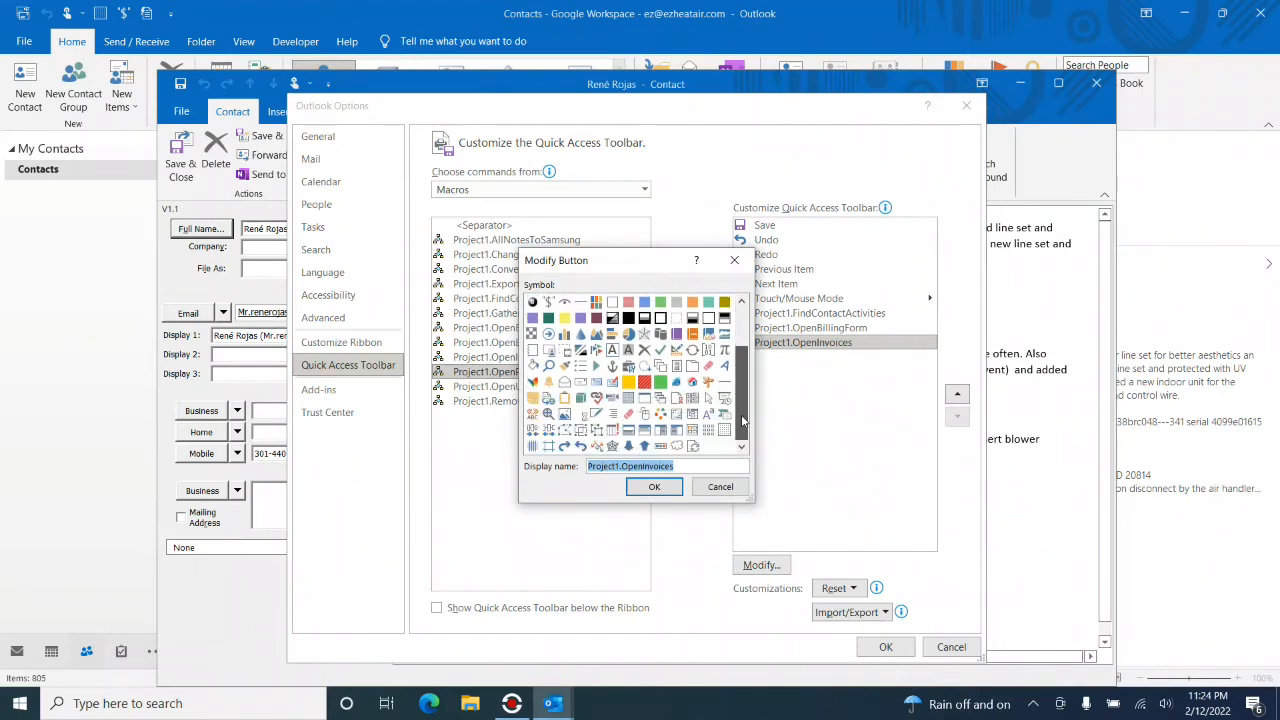
left_click_drag(743, 376, 743, 336)
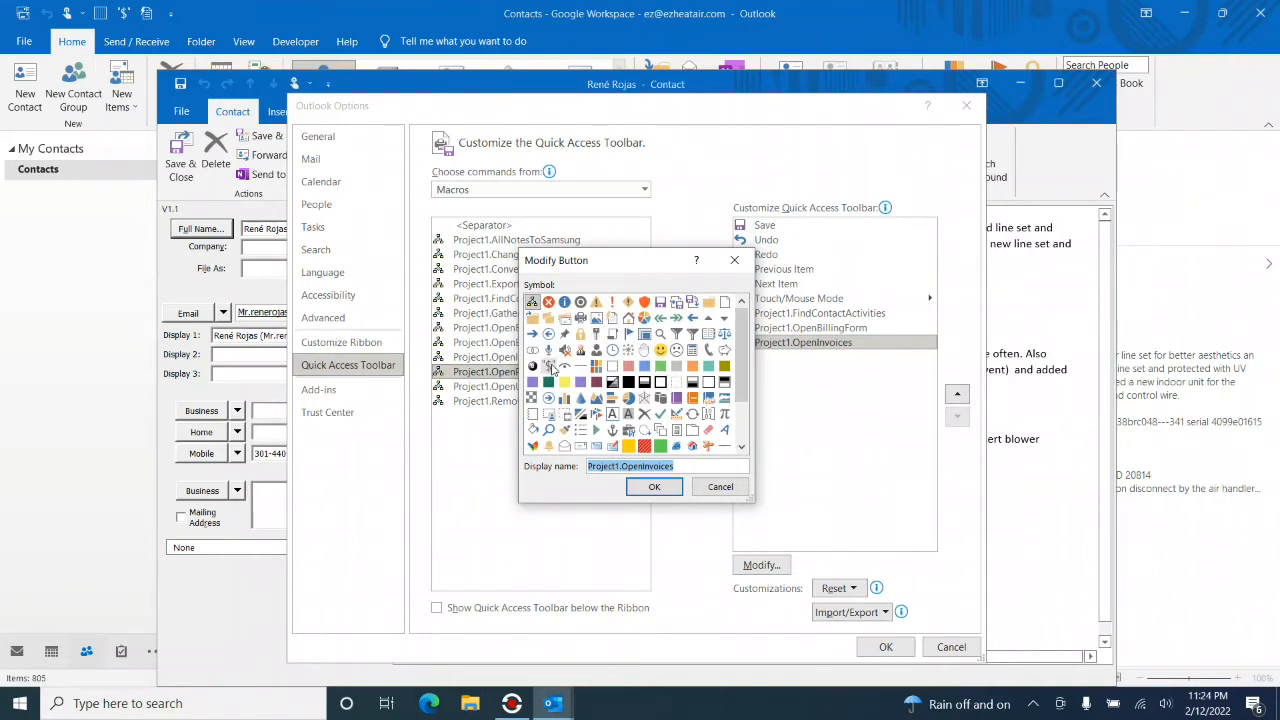
left_click(548, 366)
left_click(654, 487)
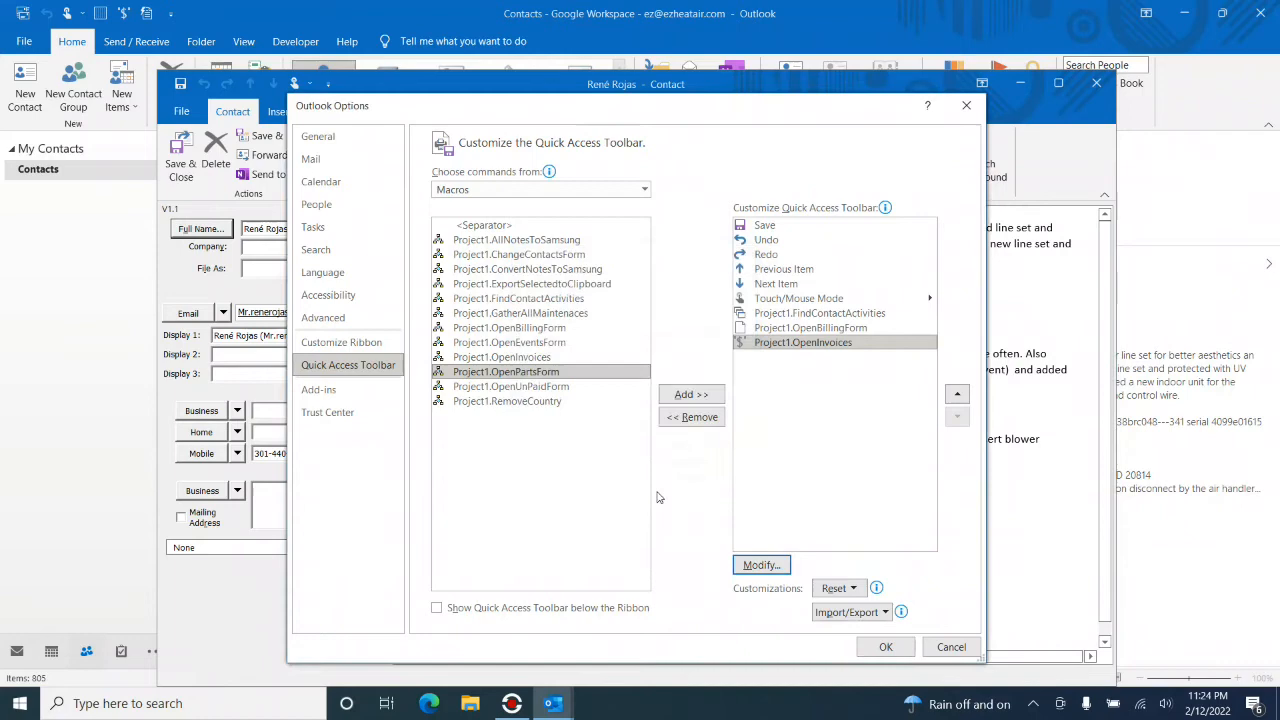
Apply the toolbar changes, test the contact search macro (13 items found), then close both windows.
left_click(886, 646)
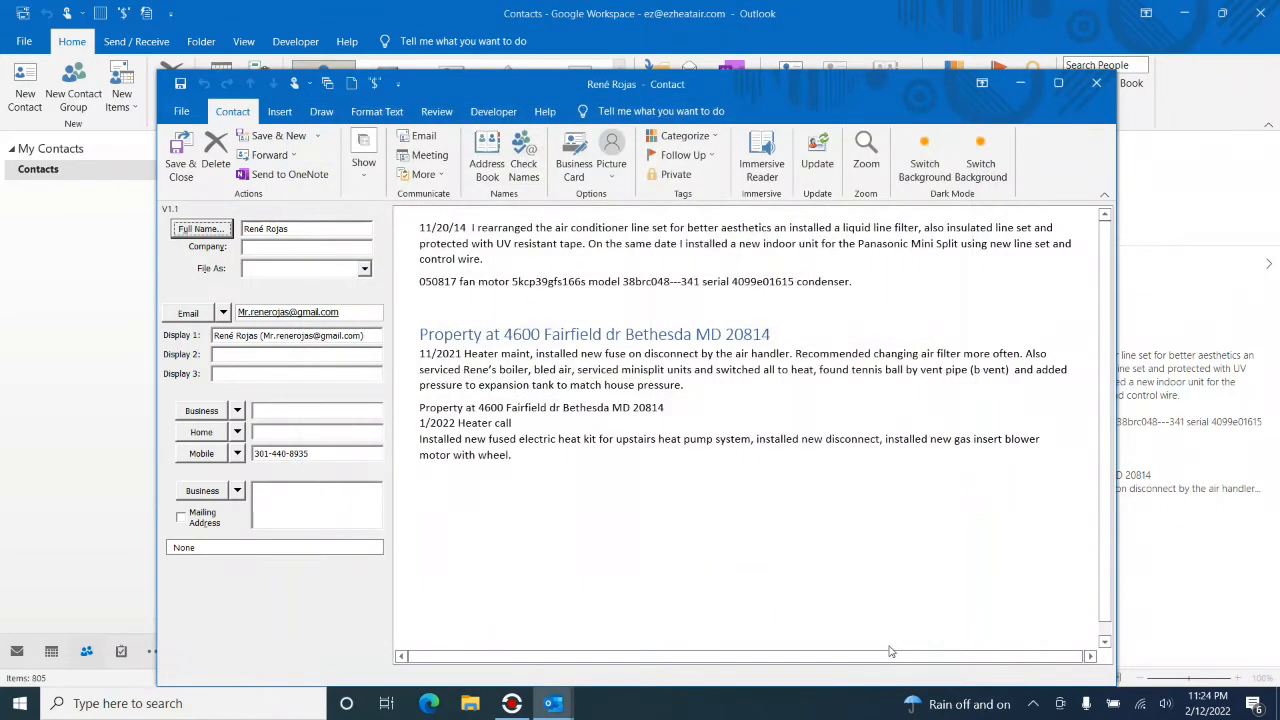
left_click(328, 85)
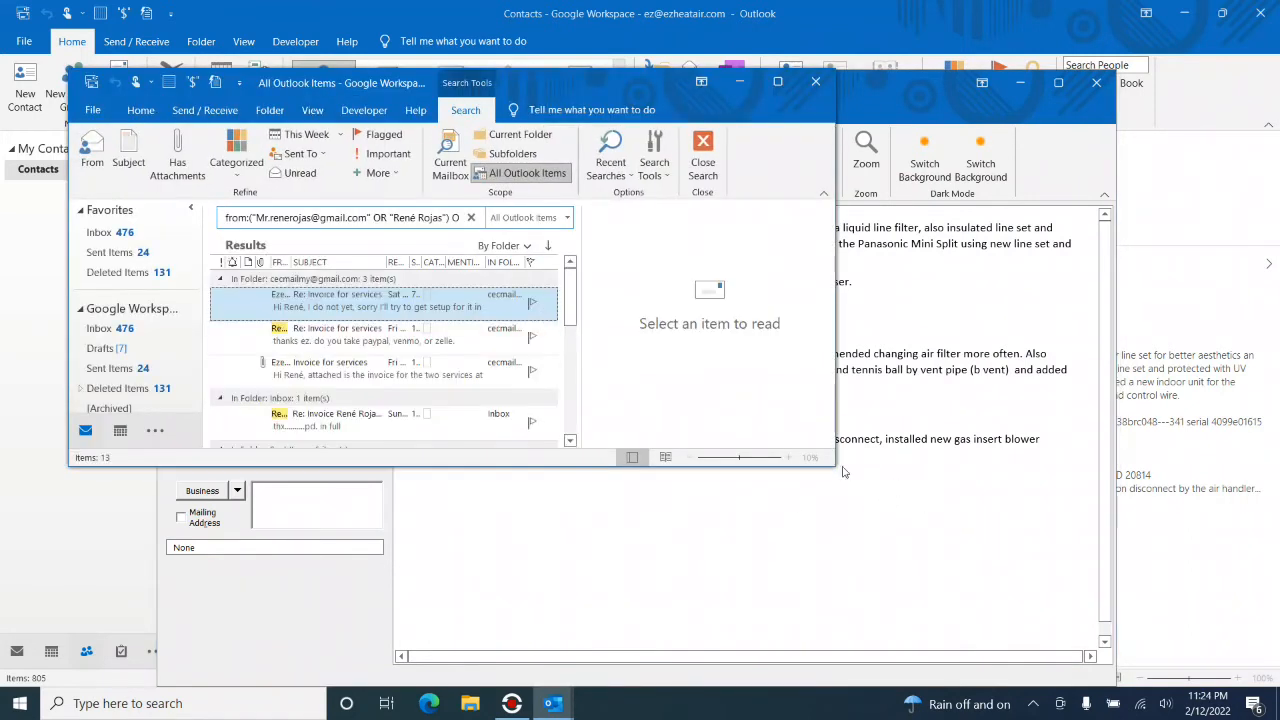
left_click_drag(834, 465, 1108, 619)
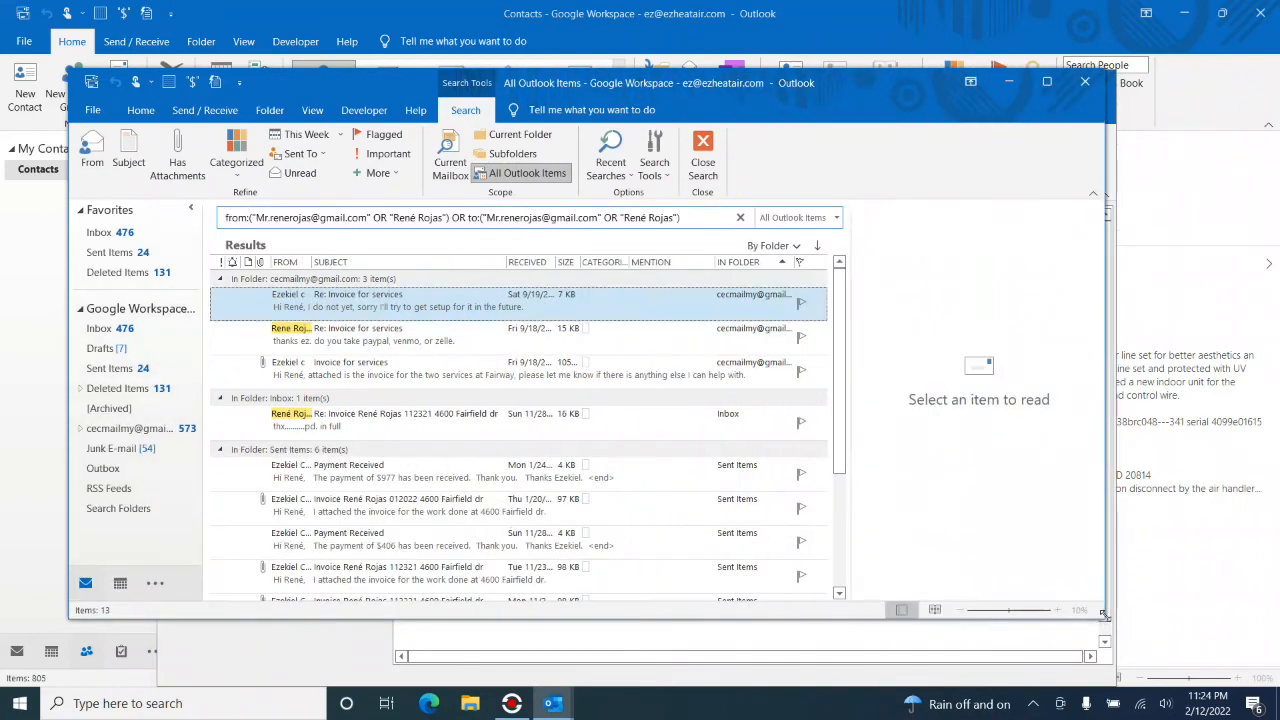
left_click(1085, 82)
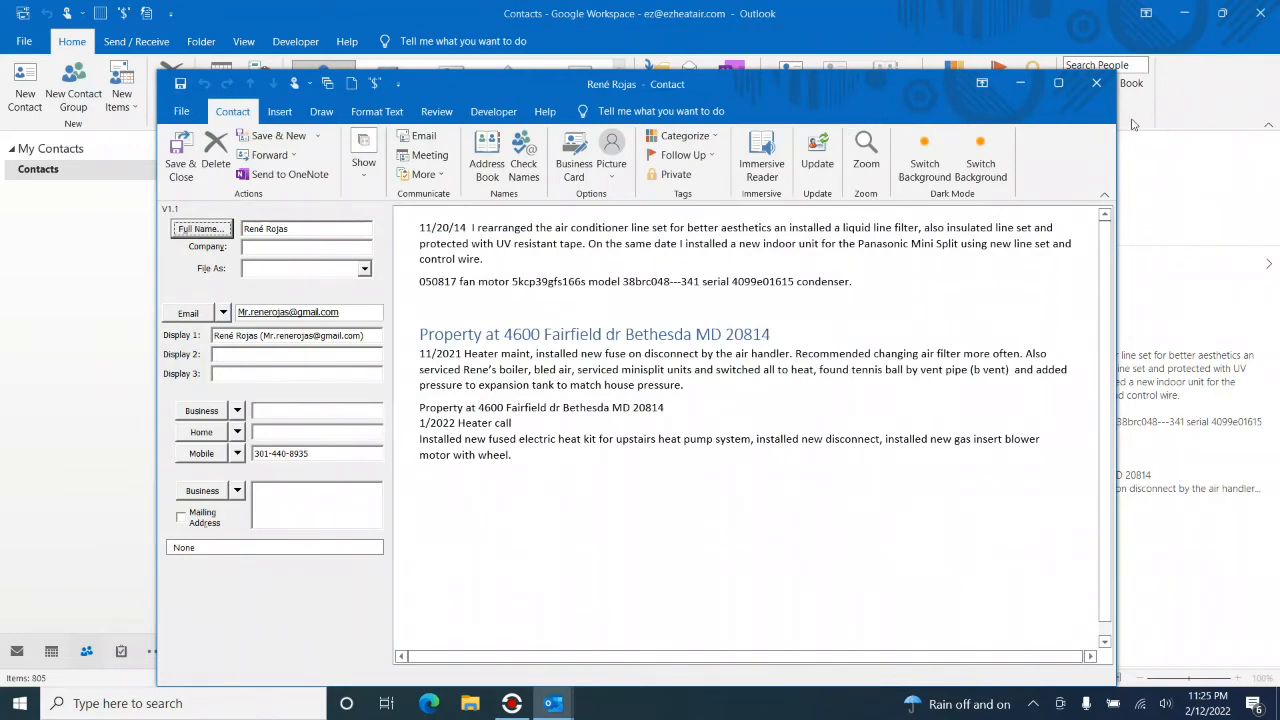
left_click(1097, 84)
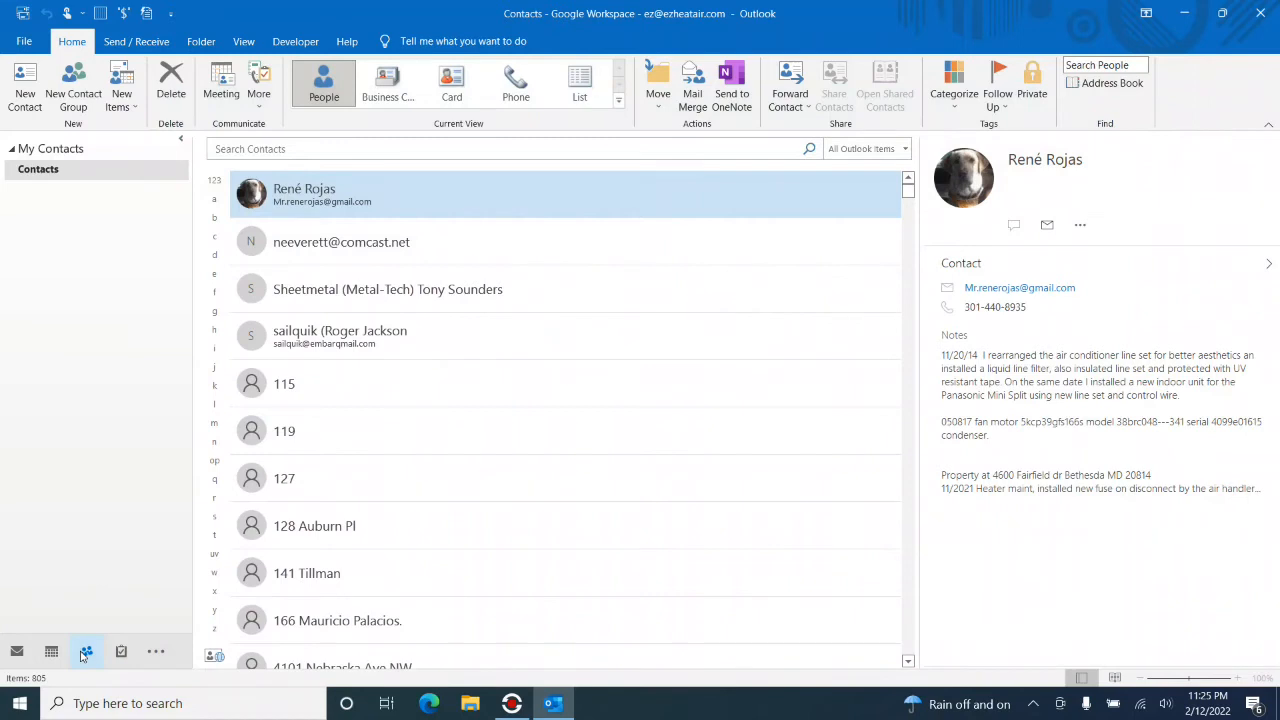
Turn the contacts' Reading Pane off and switch to the List view.
left_click(243, 41)
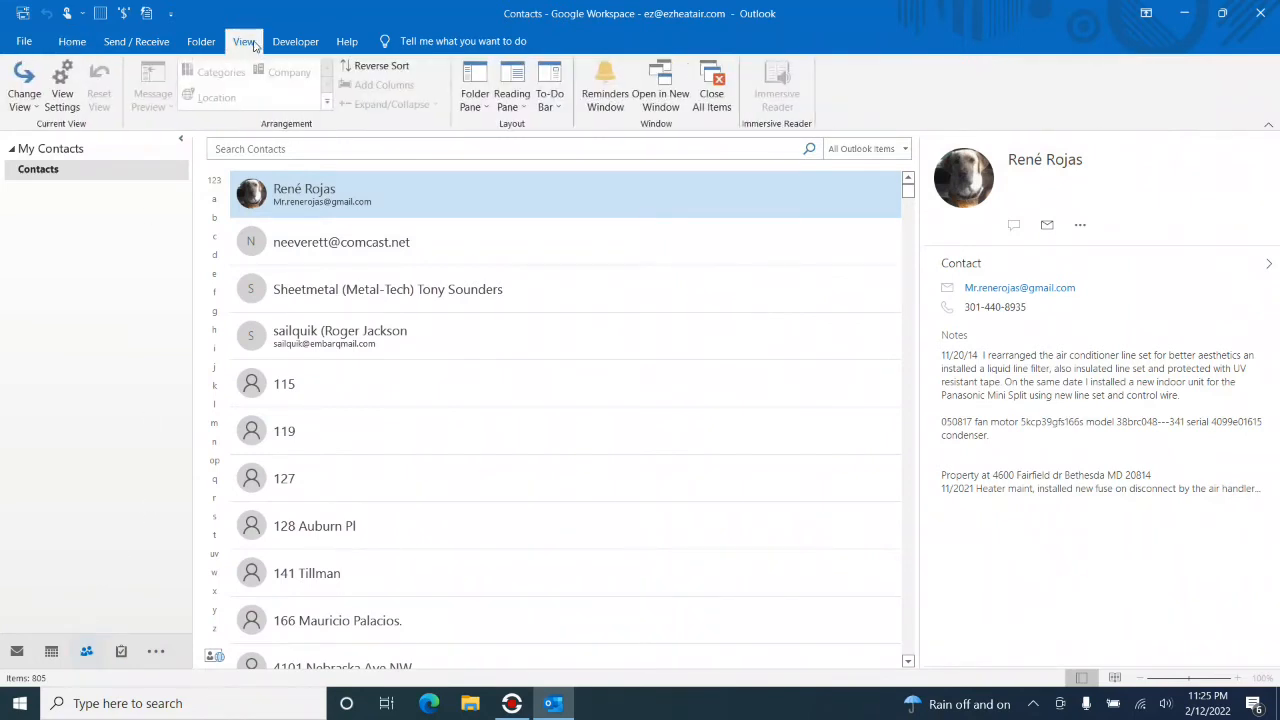
left_click(511, 112)
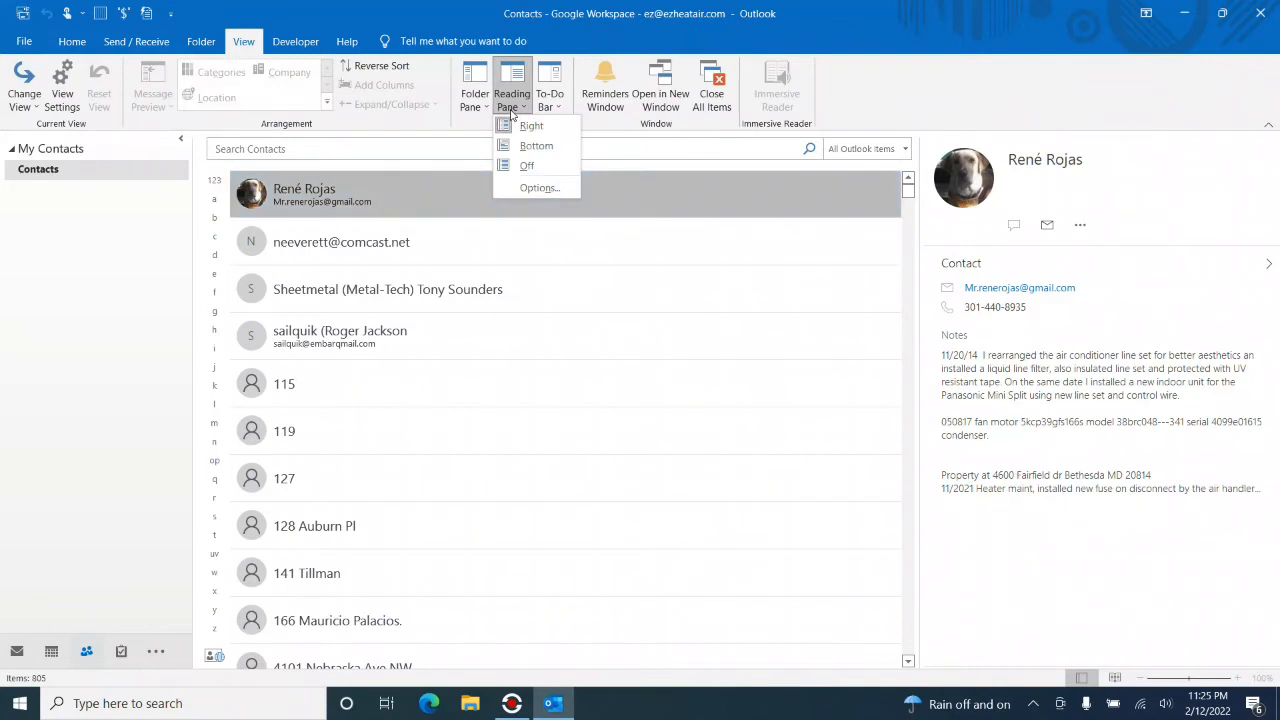
left_click(526, 165)
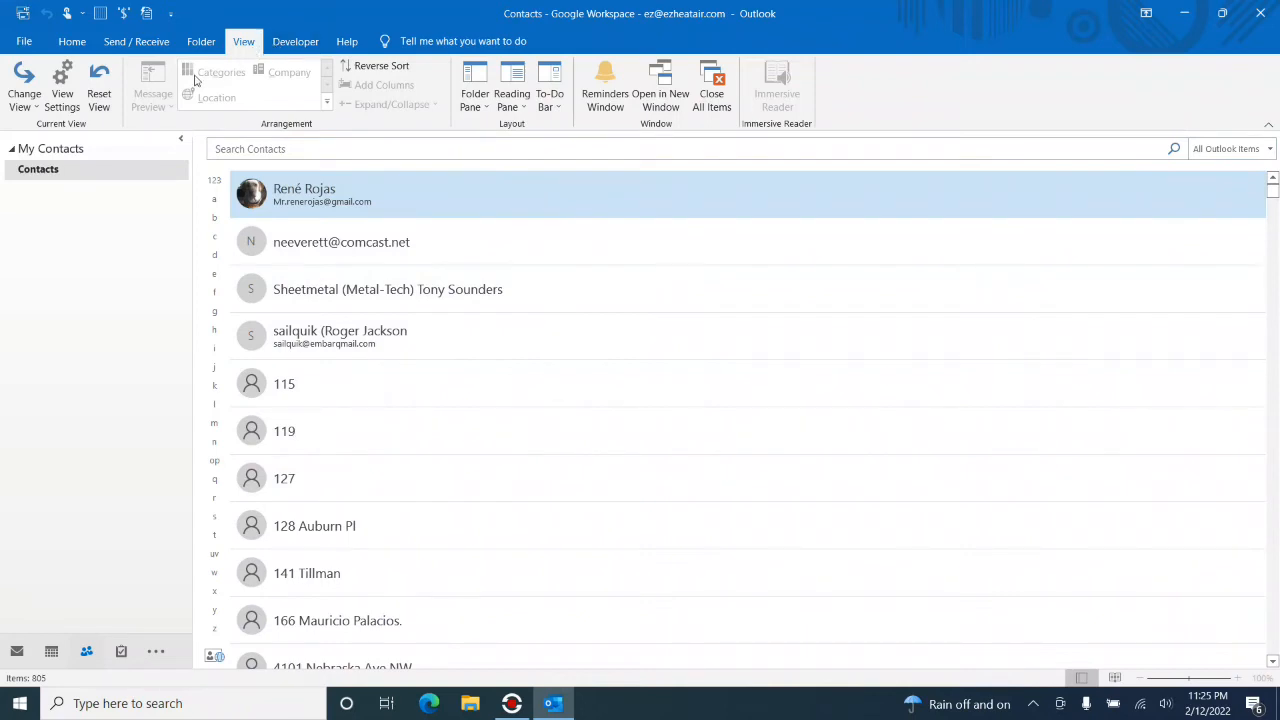
left_click(14, 90)
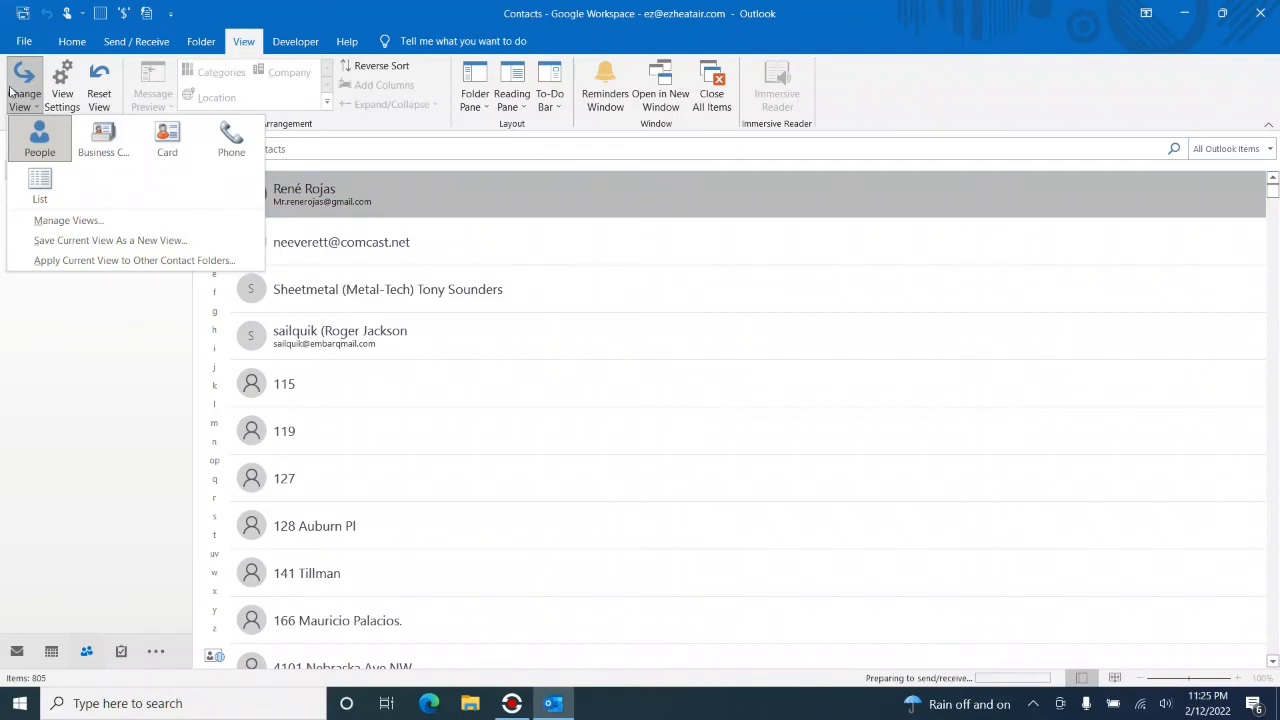
left_click(43, 187)
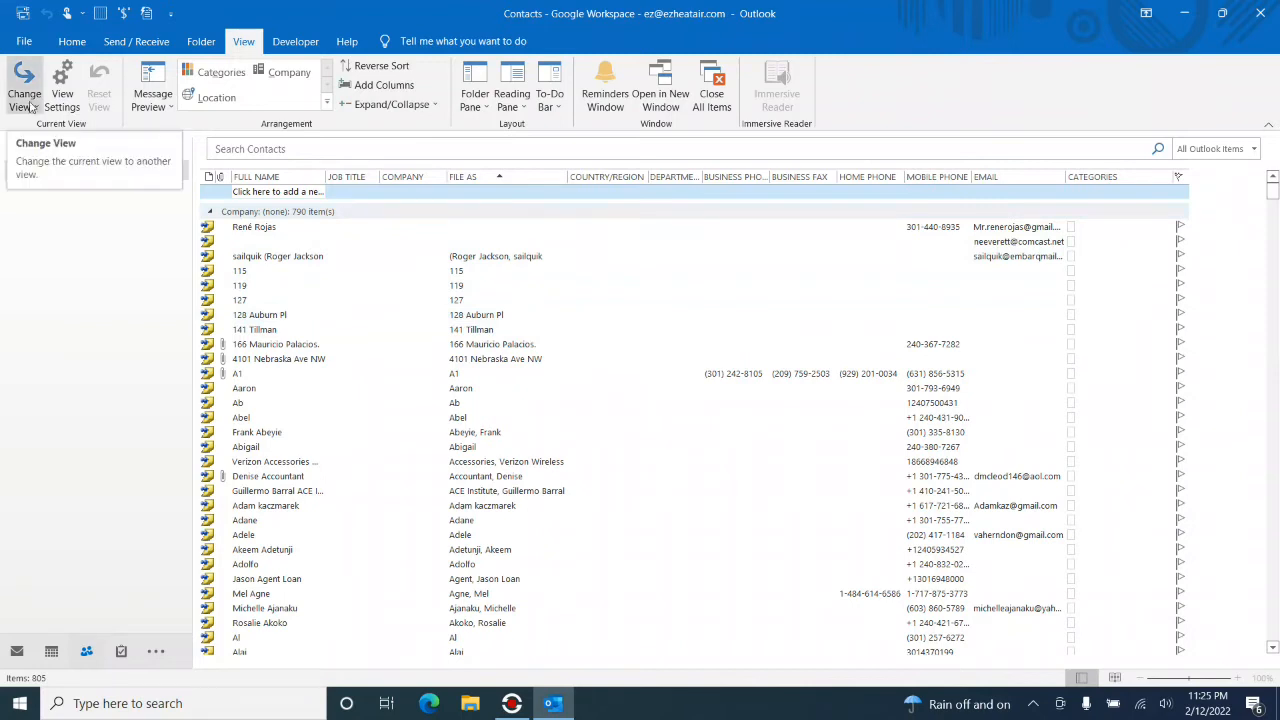
Open the list view's column settings showing all contact fields.
left_click(62, 100)
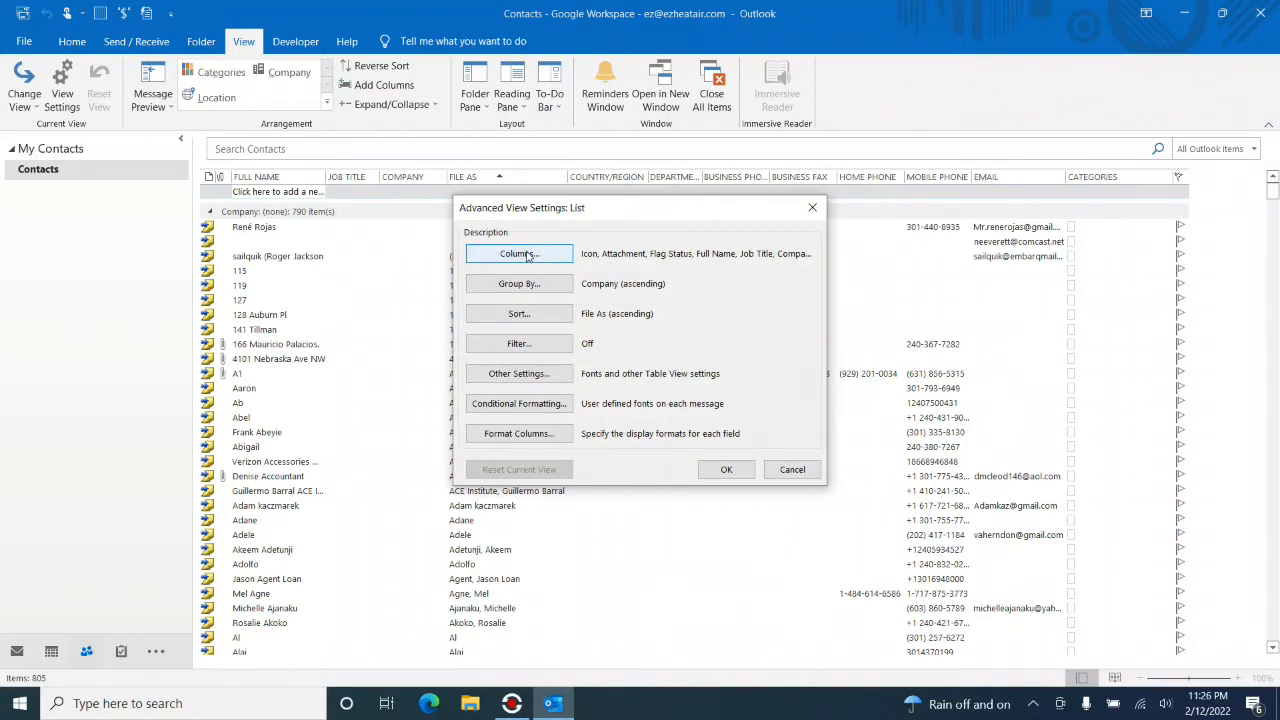
left_click(527, 255)
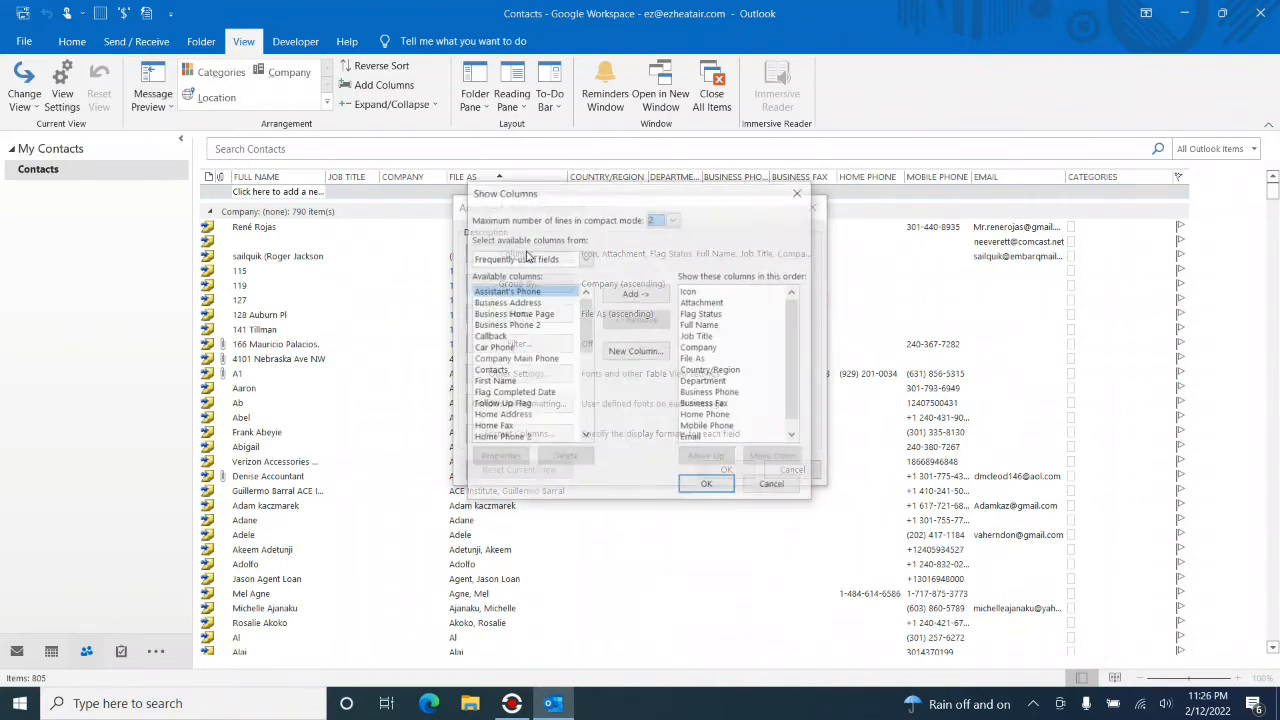
left_click(585, 259)
scroll(560, 308, "down", 4)
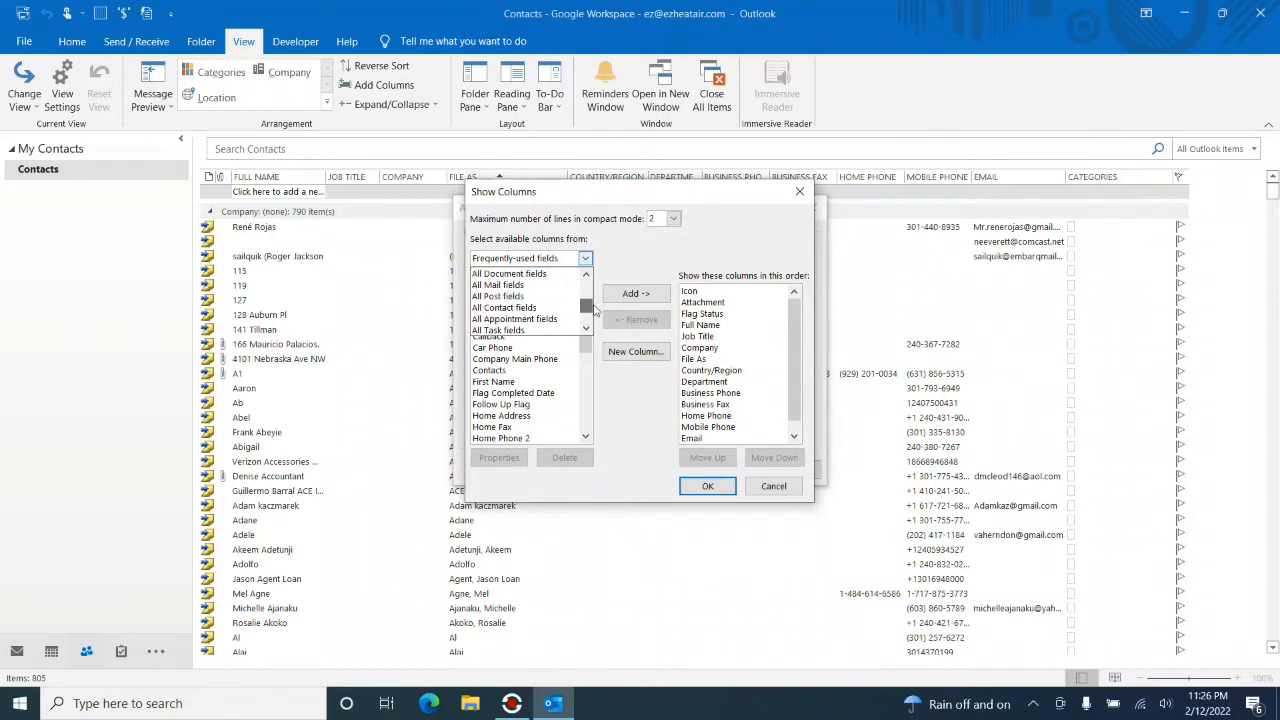
left_click(565, 310)
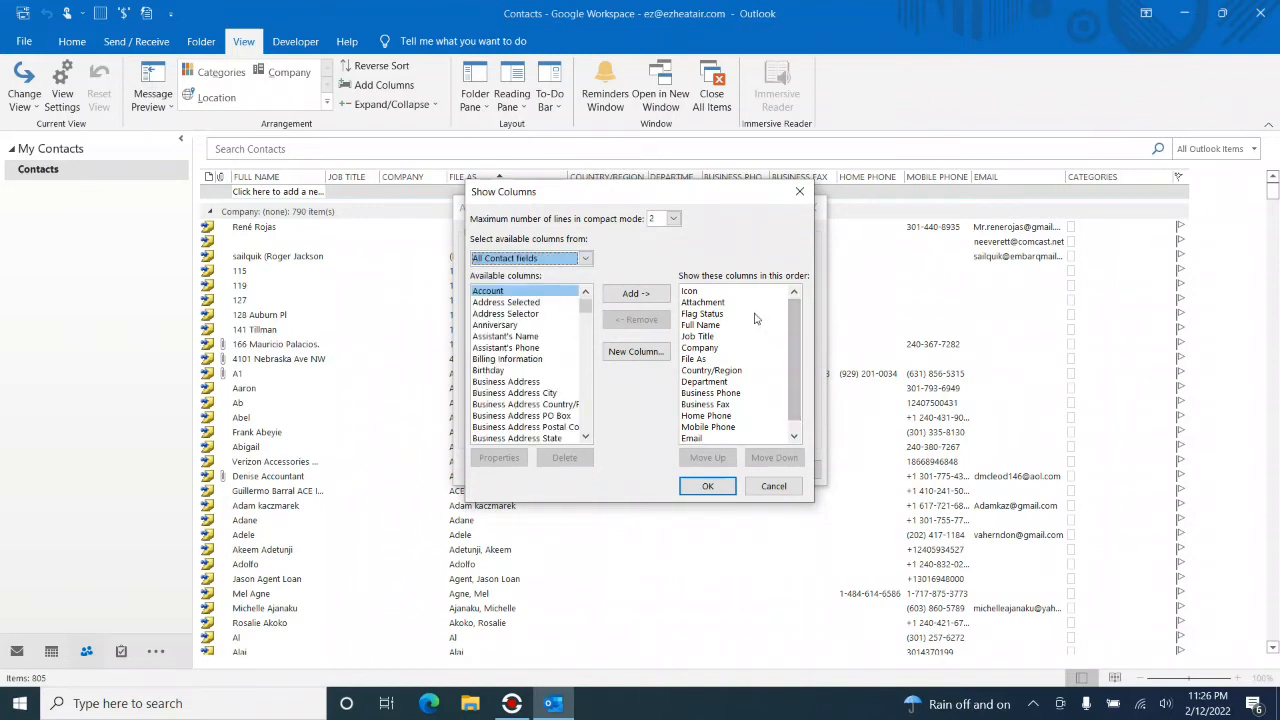
Remove Icon, Job Title, Company, Country/Region, Department, Business Phone and Business Fax columns.
left_click(697, 292)
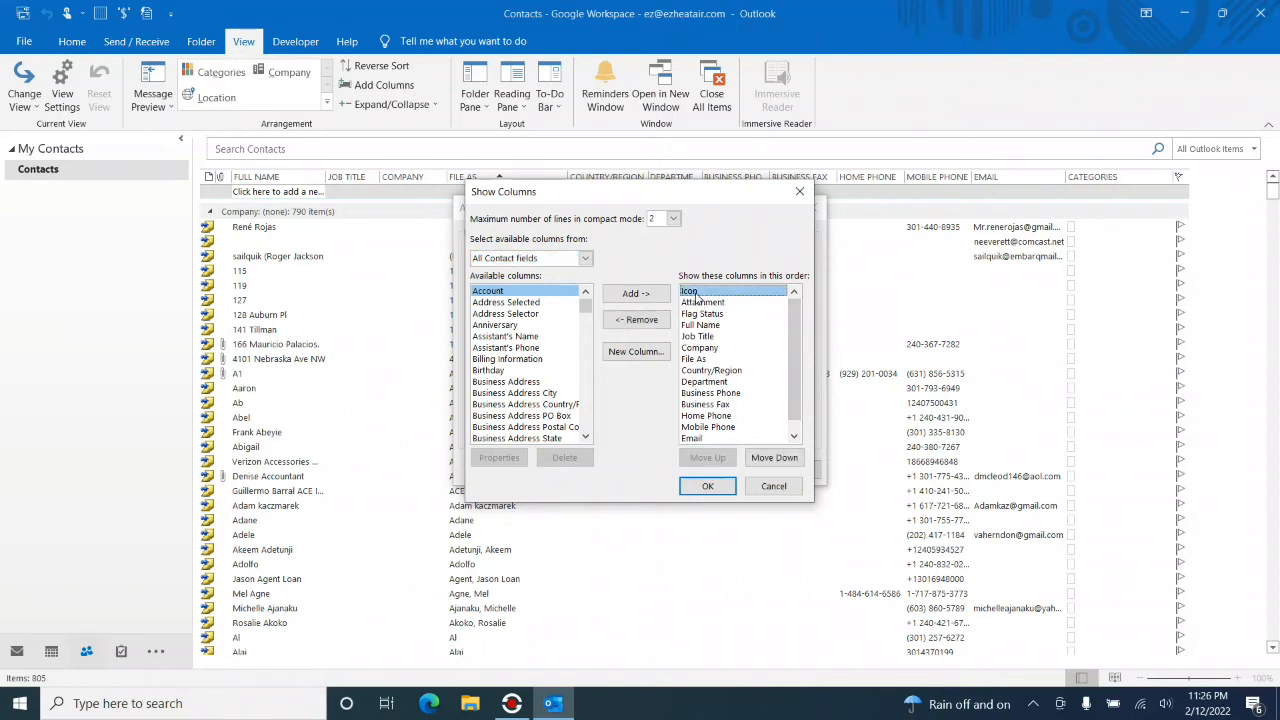
left_click(641, 321)
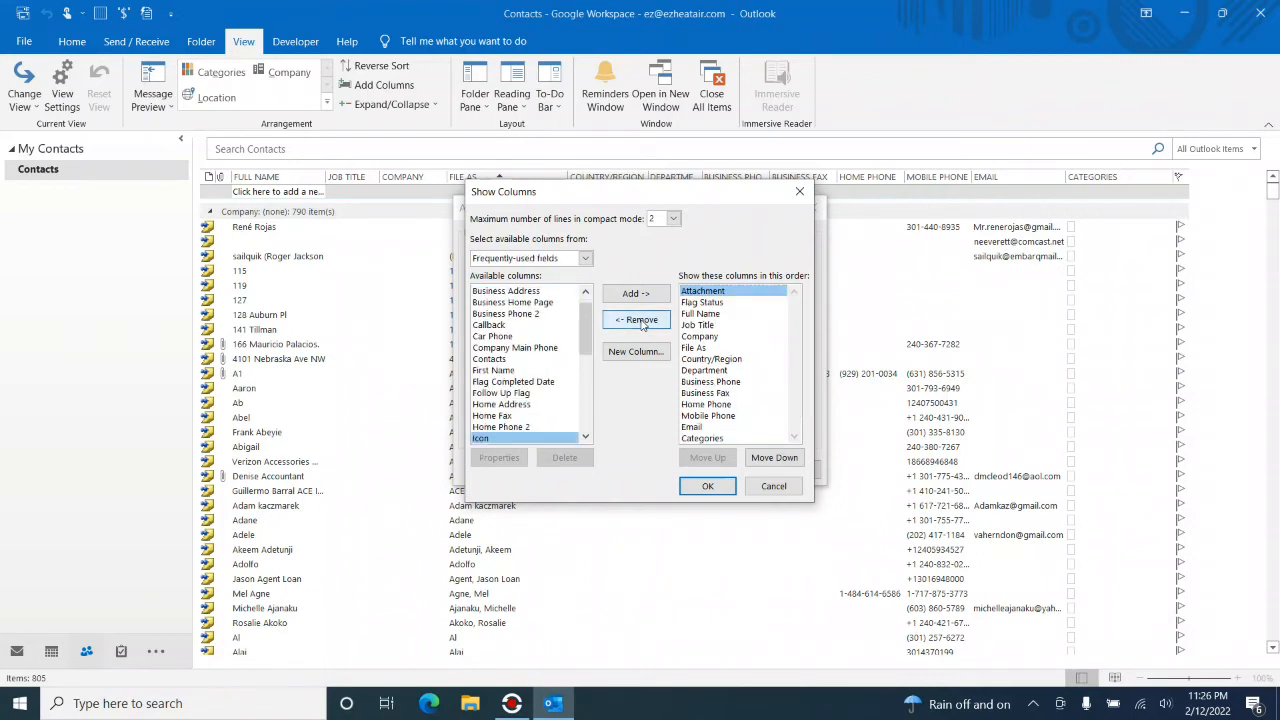
left_click(700, 325)
left_click(641, 320)
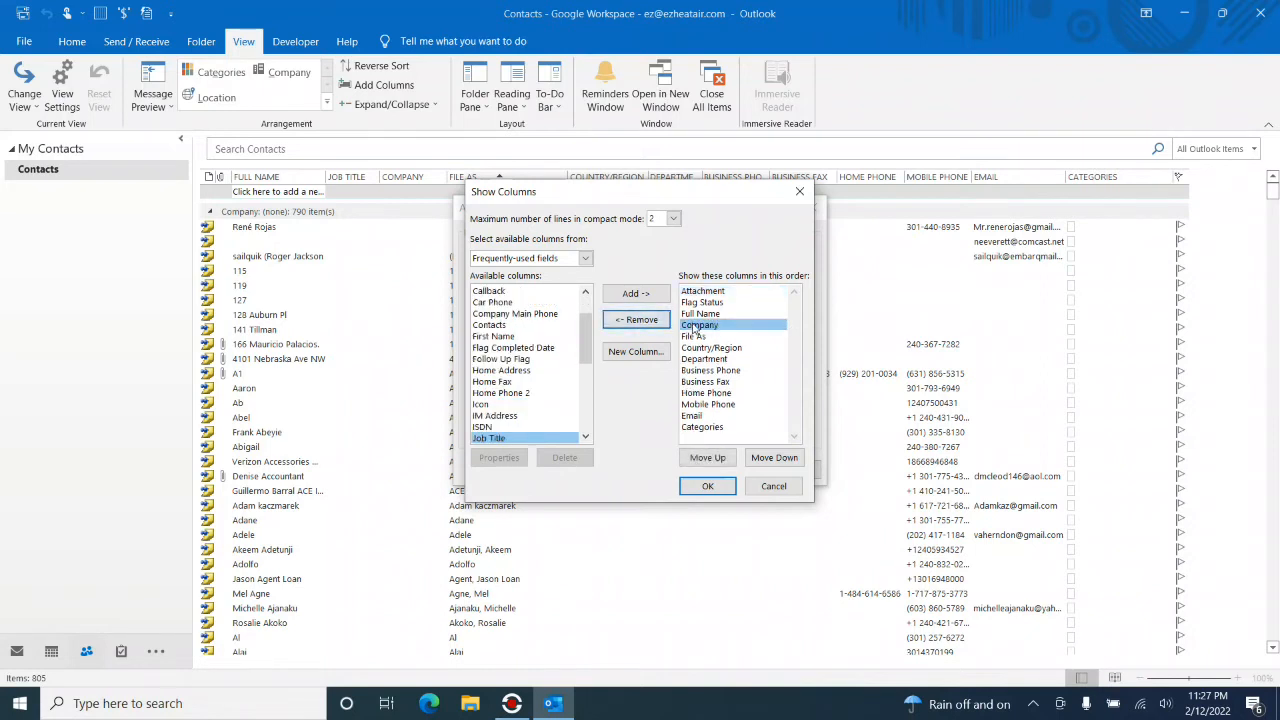
left_click(635, 326)
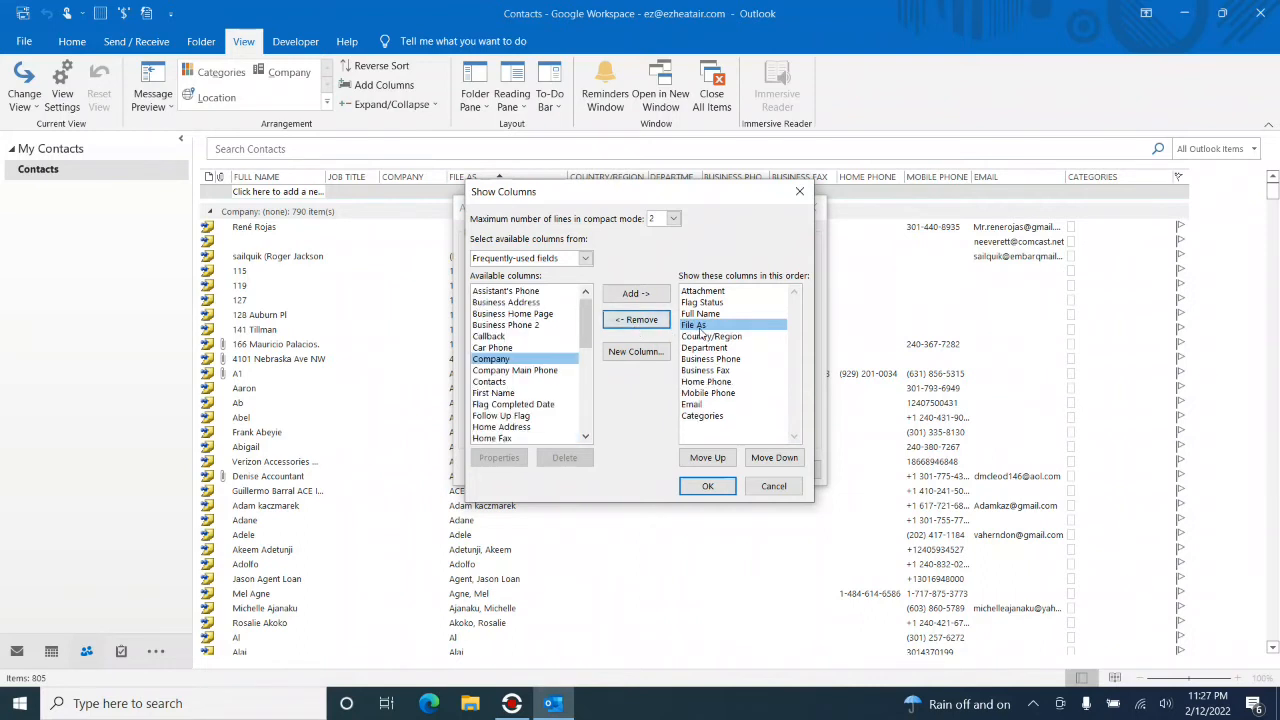
left_click(705, 337)
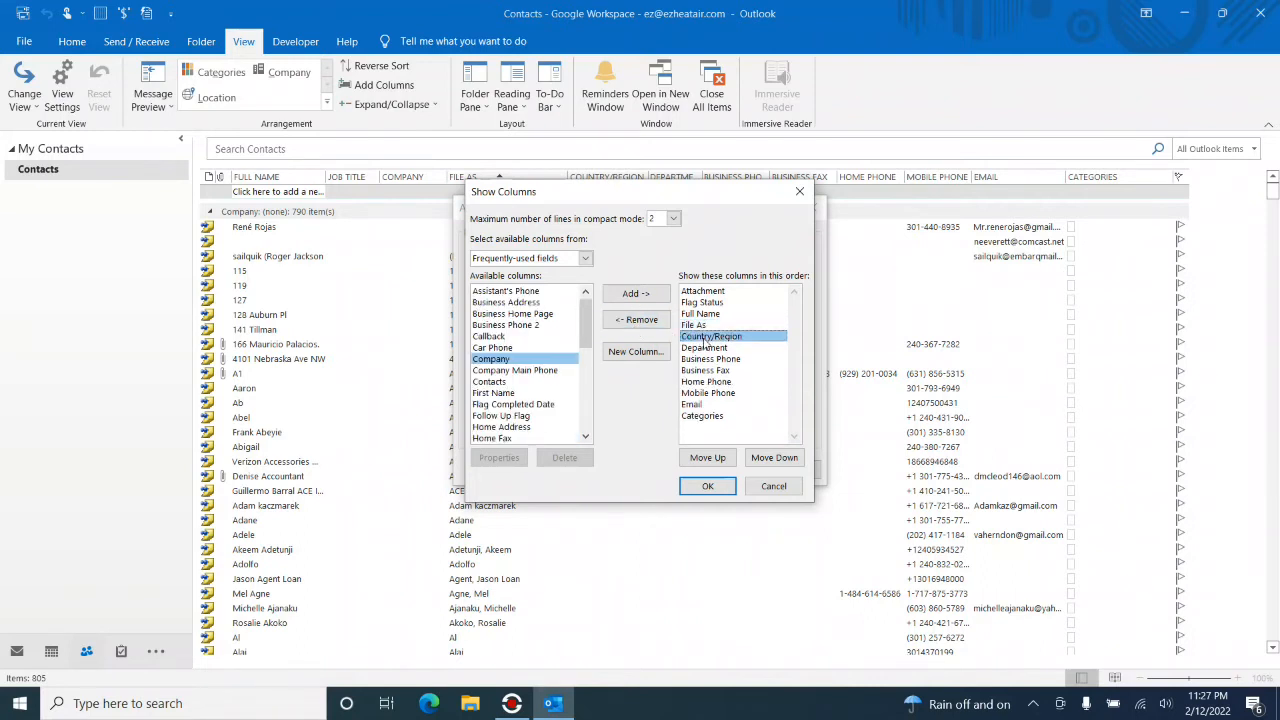
left_click(632, 320)
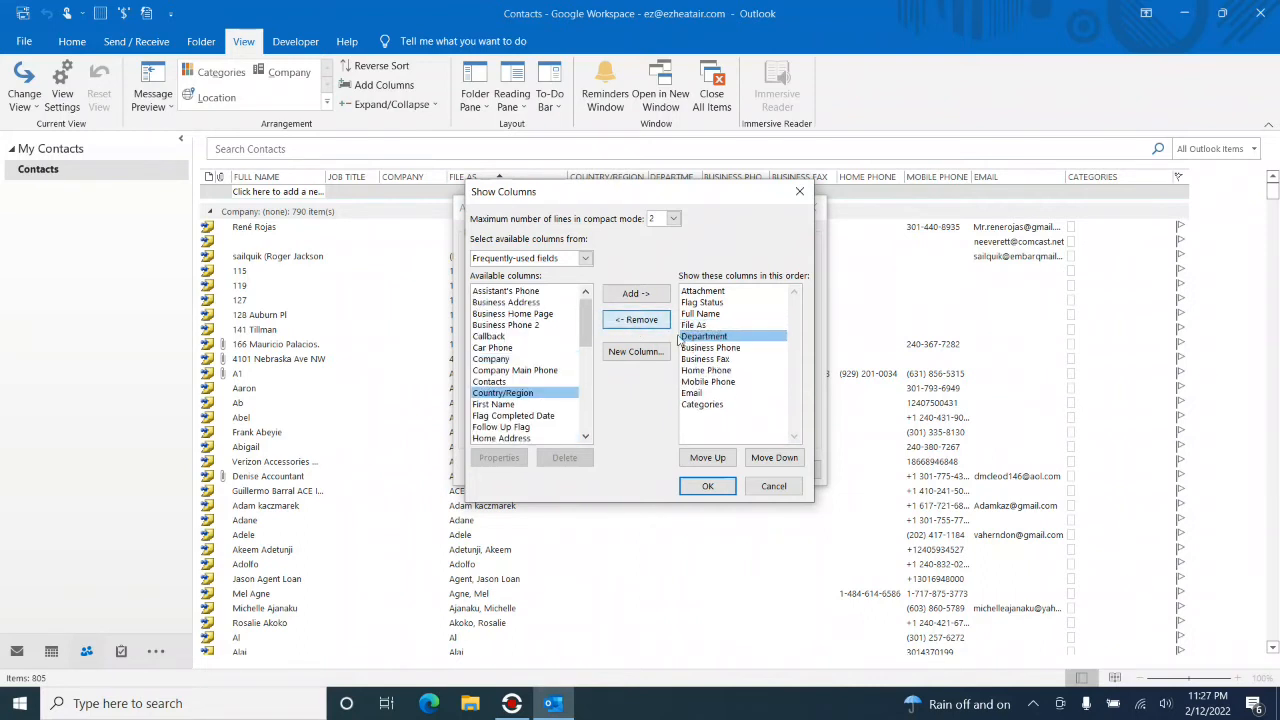
left_click(628, 322)
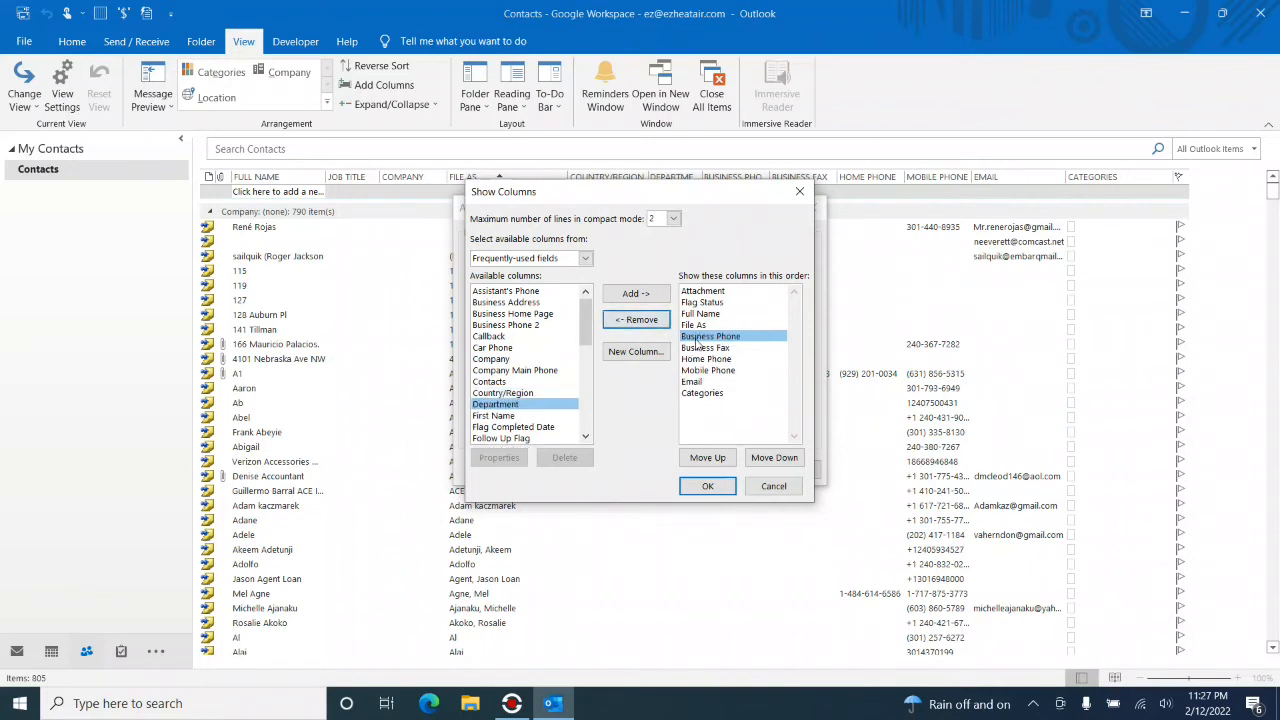
left_click(632, 321)
left_click(632, 321)
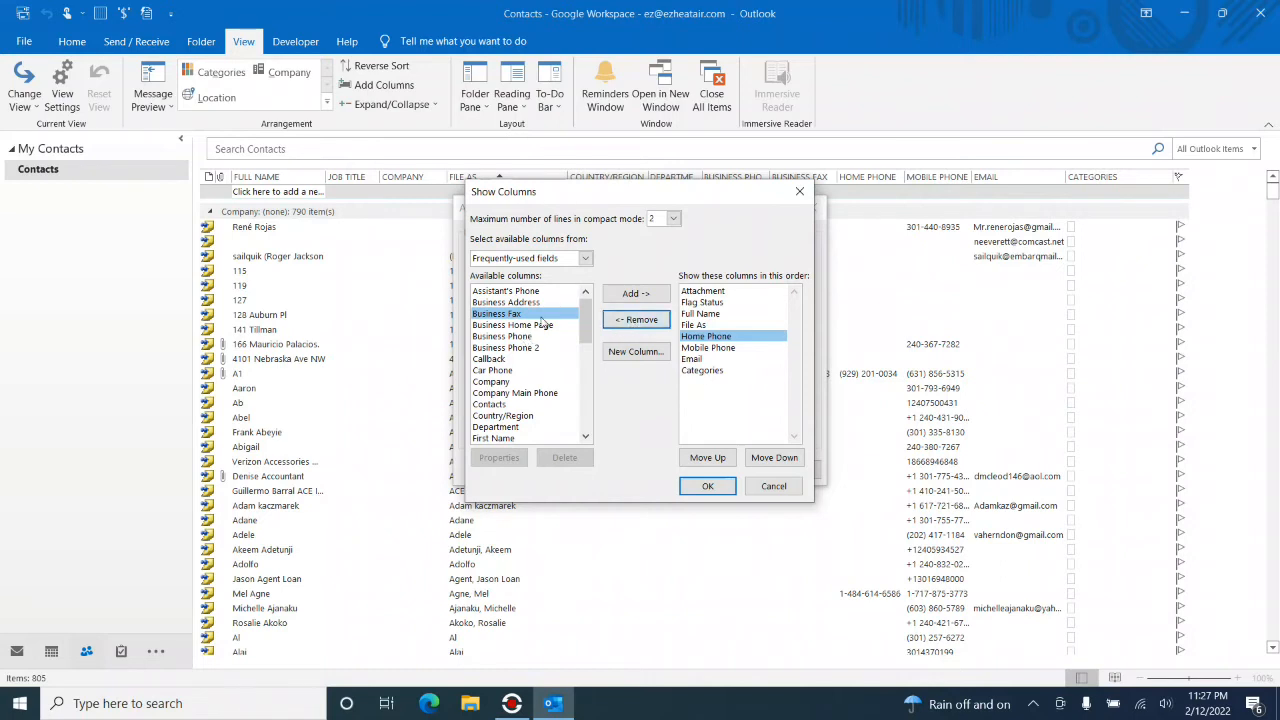
Add Home Address and Modified after Home Phone, drop Mobile Phone and Email, and apply.
left_click_drag(586, 322, 586, 372)
left_click(495, 302)
left_click(636, 294)
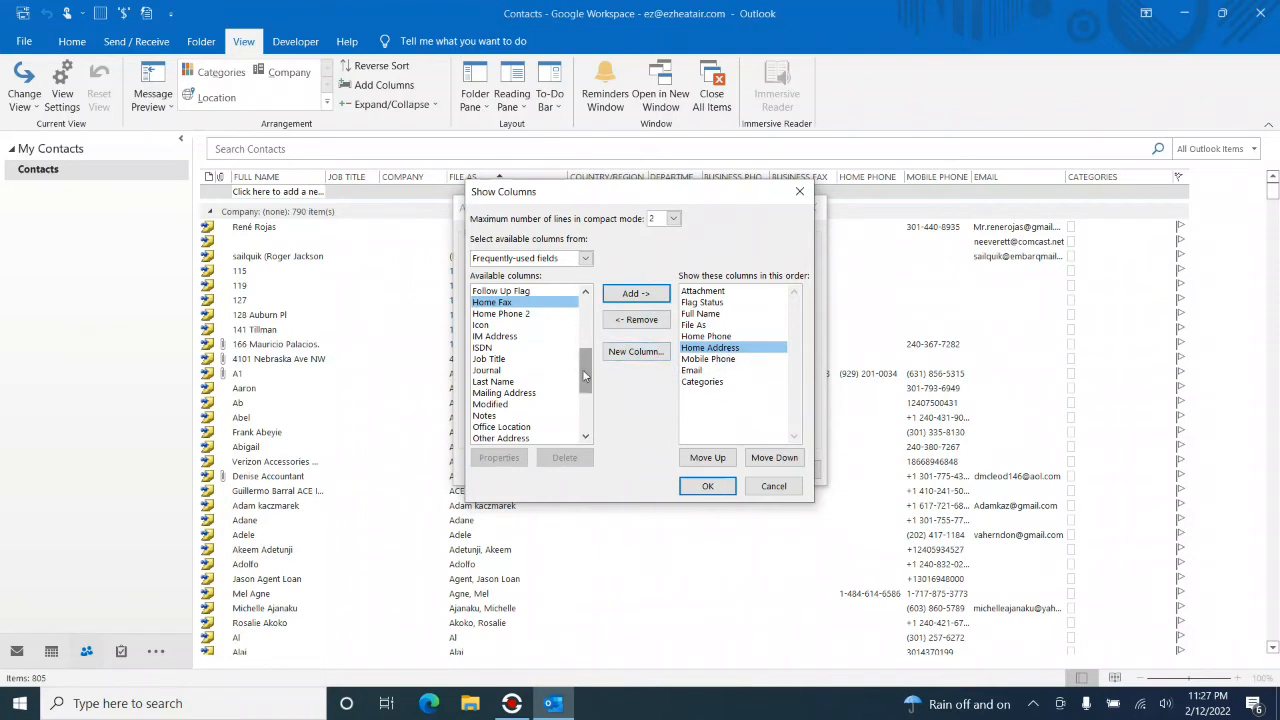
left_click(524, 404)
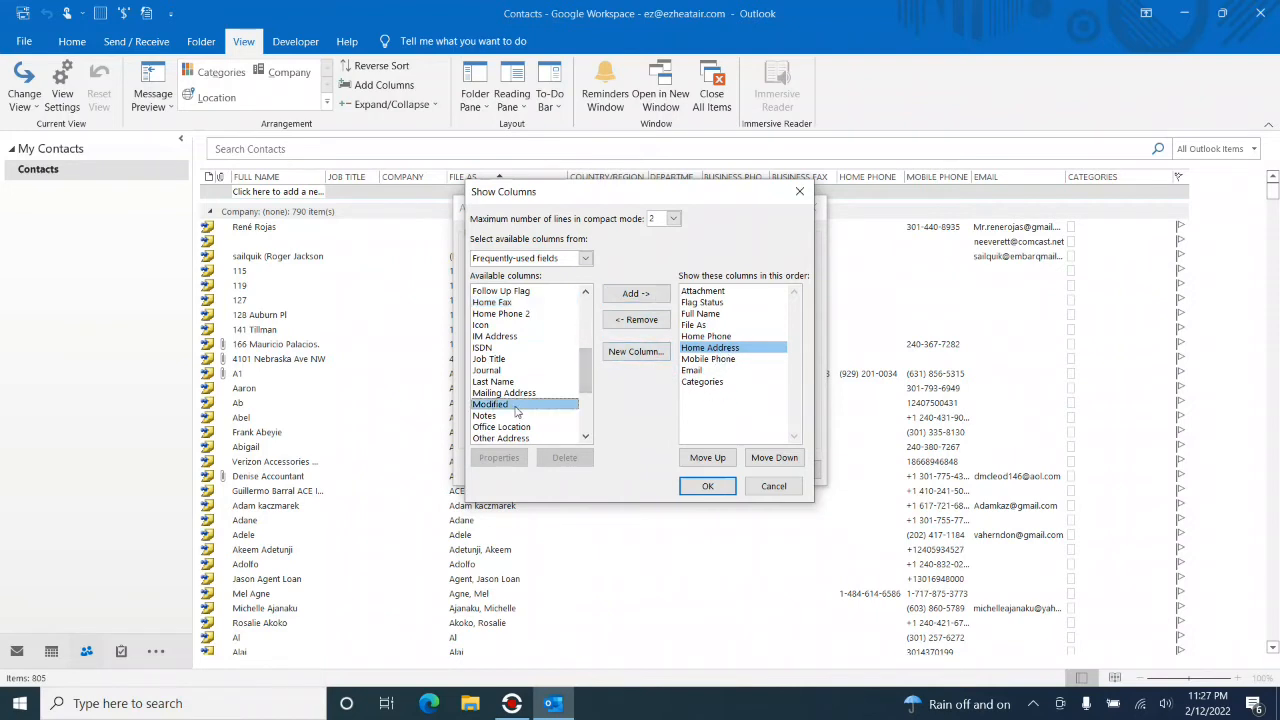
left_click(648, 298)
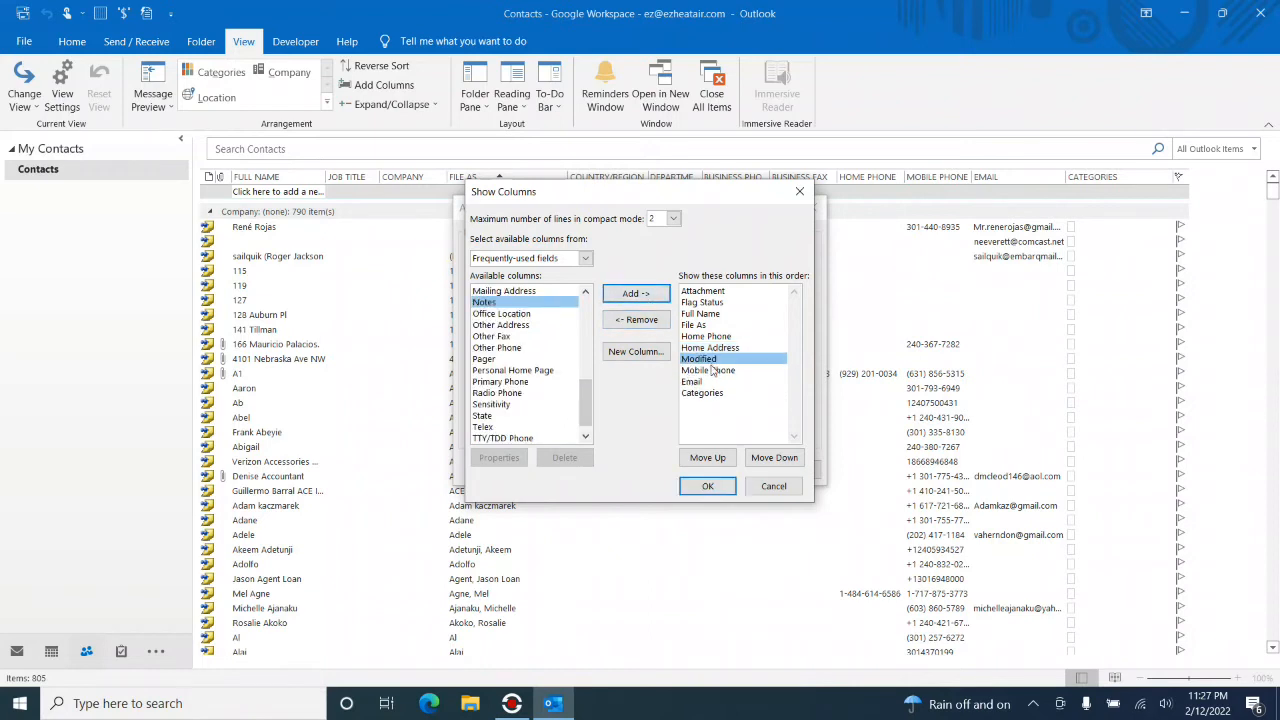
left_click(712, 371)
left_click(636, 320)
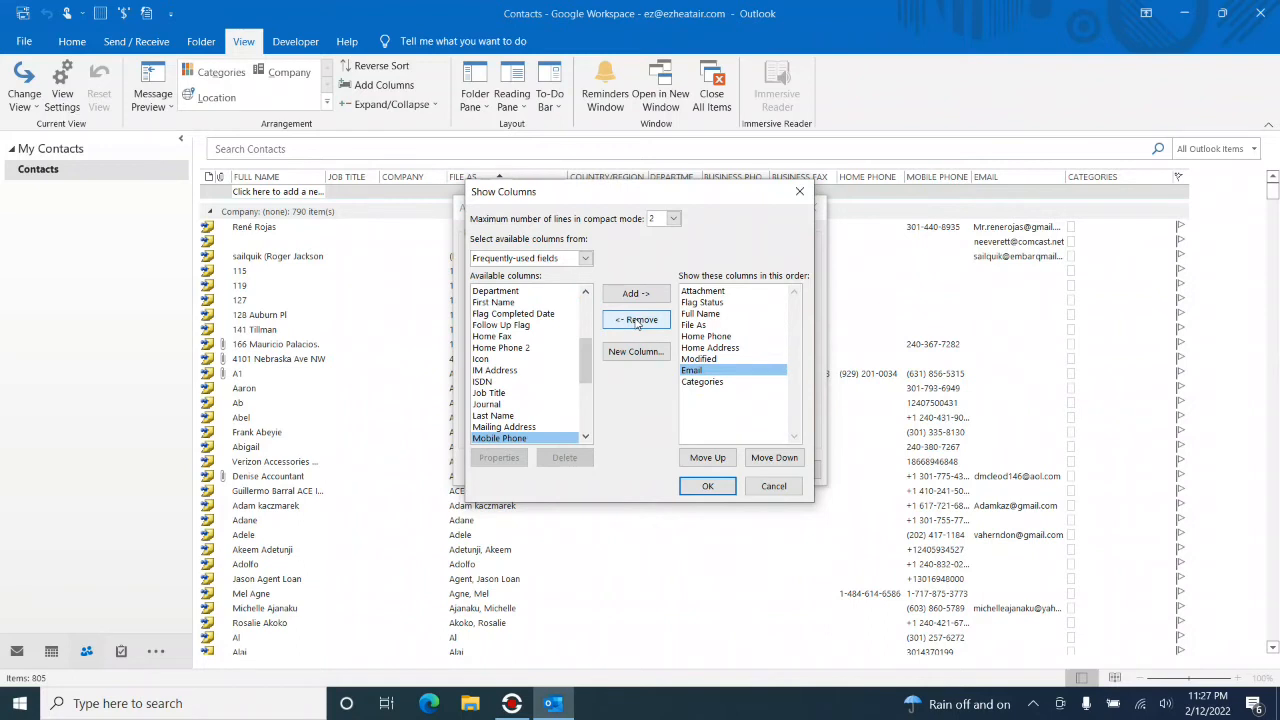
left_click(636, 320)
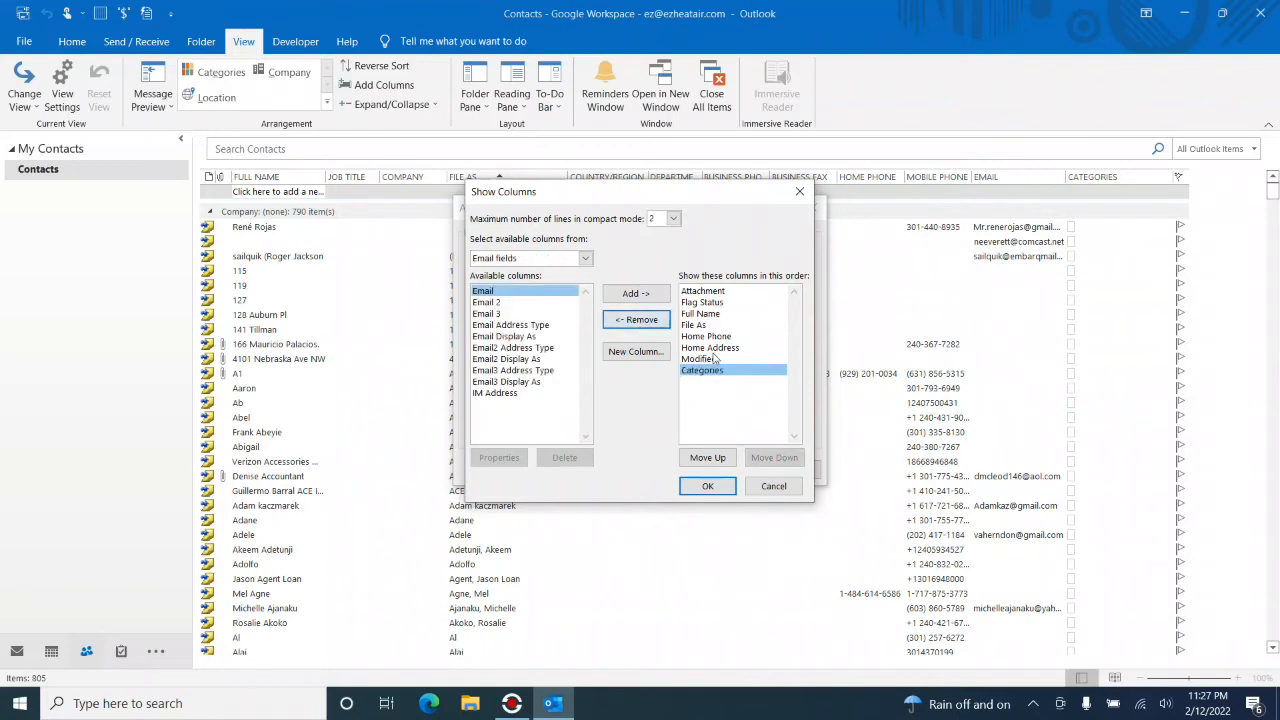
left_click(729, 292)
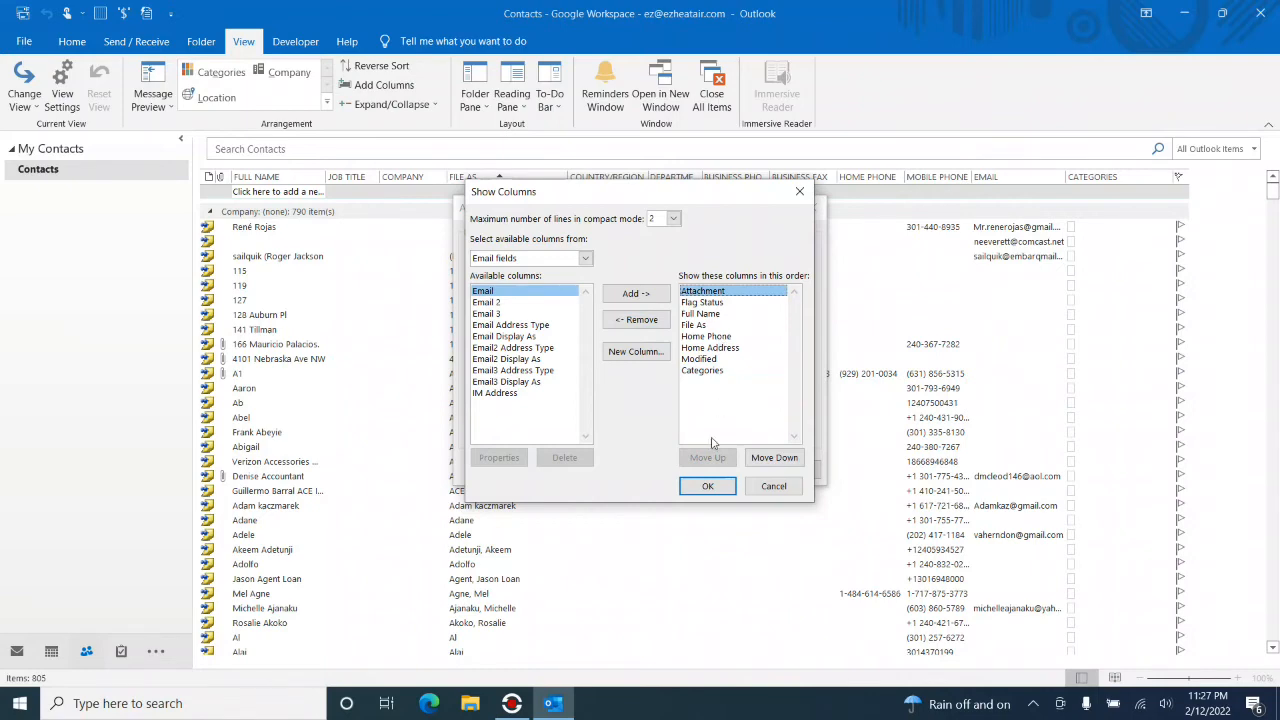
left_click(724, 488)
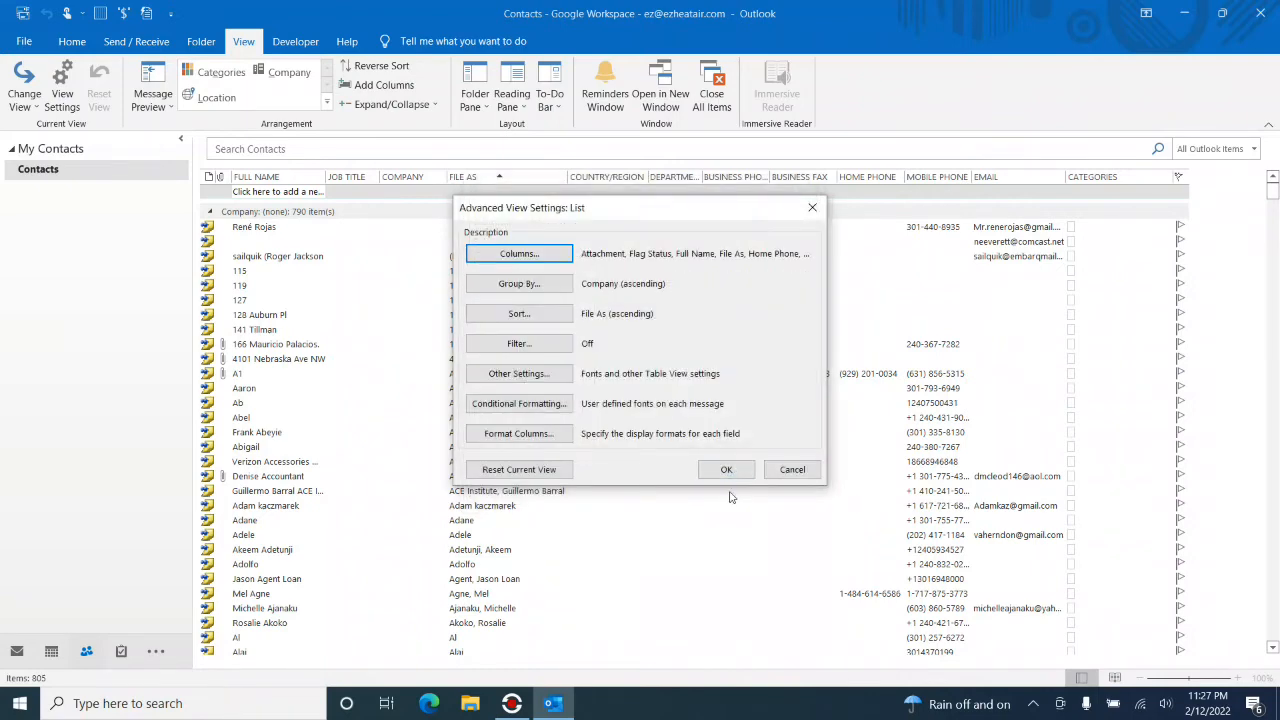
left_click(734, 471)
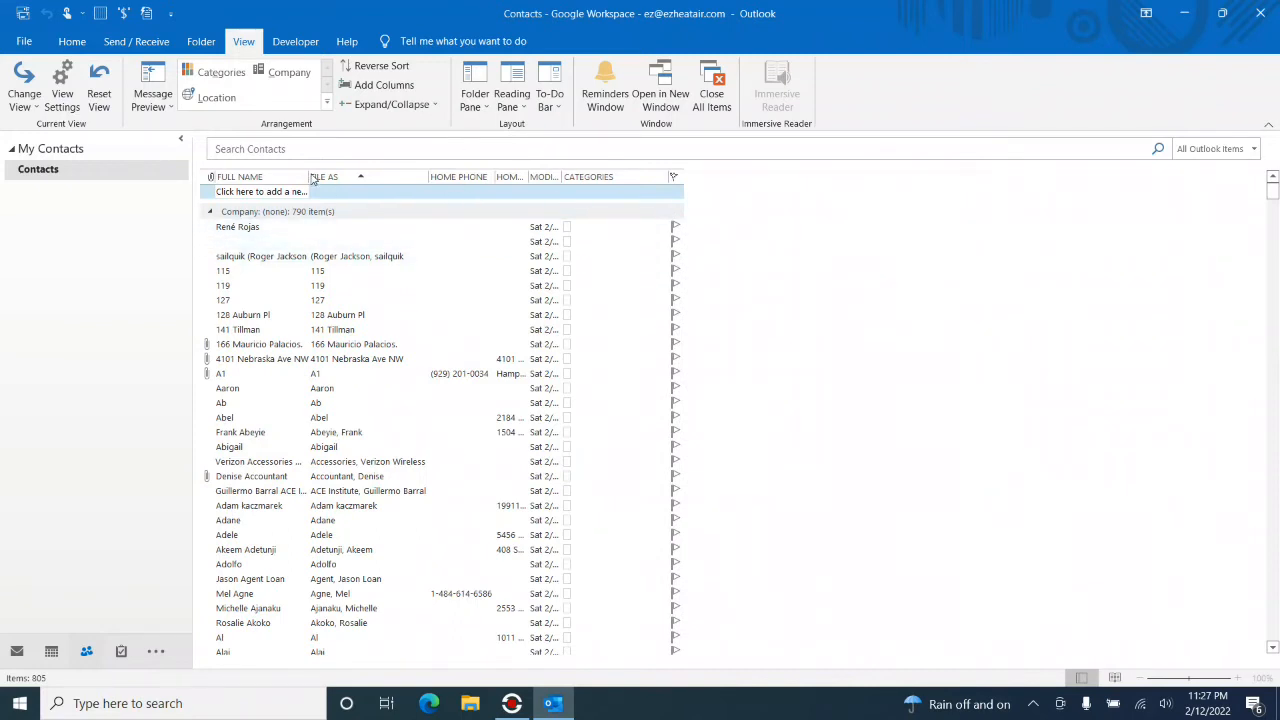
Widen the Full Name, File As and Modified contact columns and sort by Home Phone.
left_click_drag(309, 176, 358, 176)
left_click_drag(480, 172, 504, 172)
left_click_drag(638, 172, 716, 176)
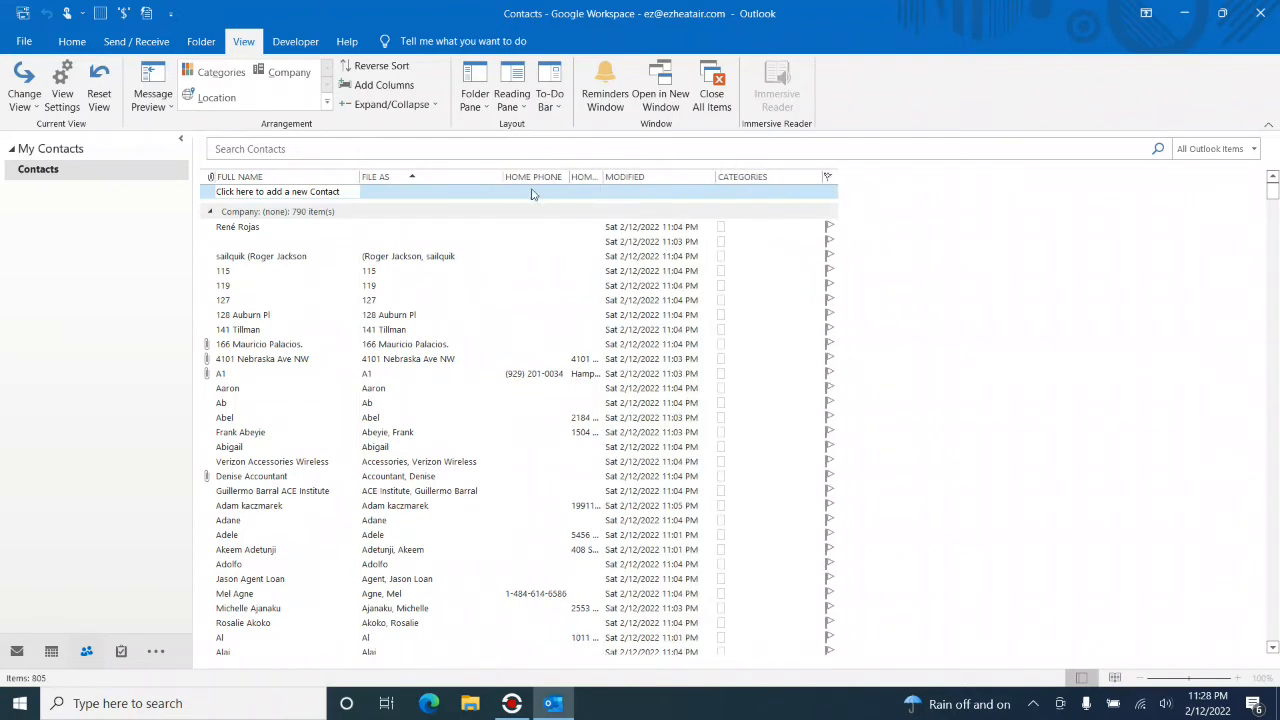
left_click(537, 185)
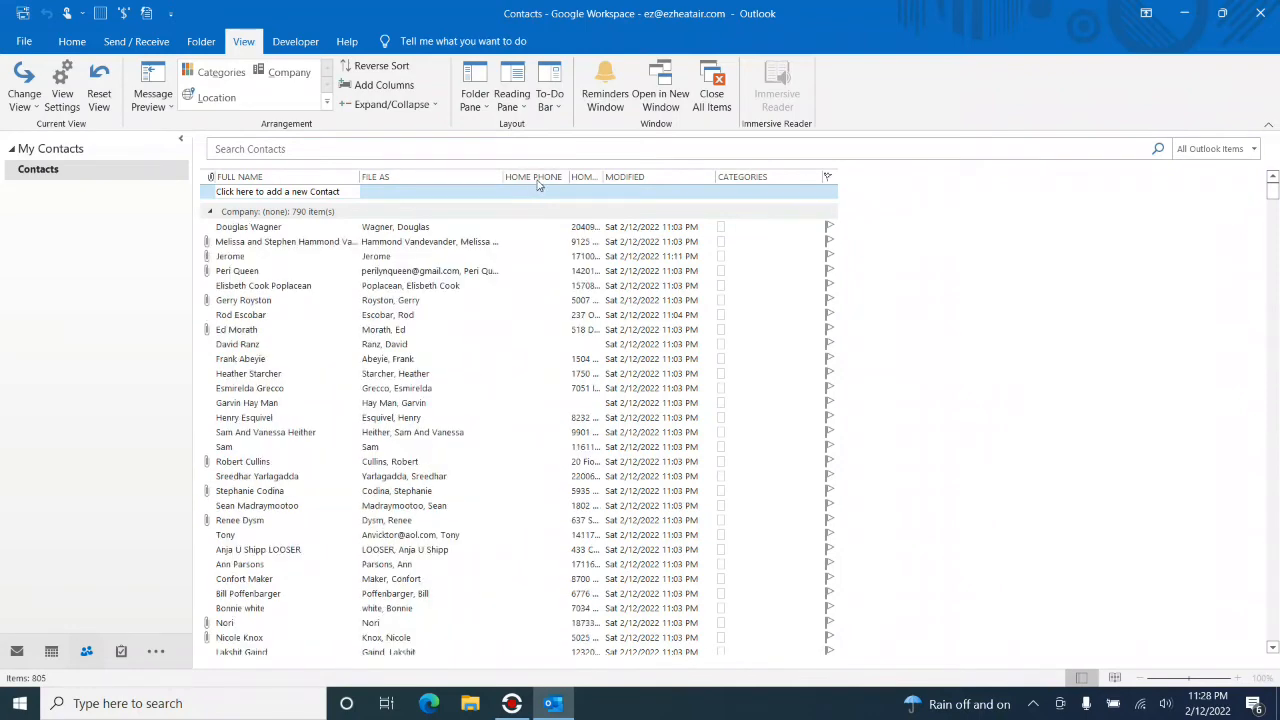
left_click(538, 184)
Remove Home Phone from the contact view's columns, then bring up File Explorer.
right_click(537, 183)
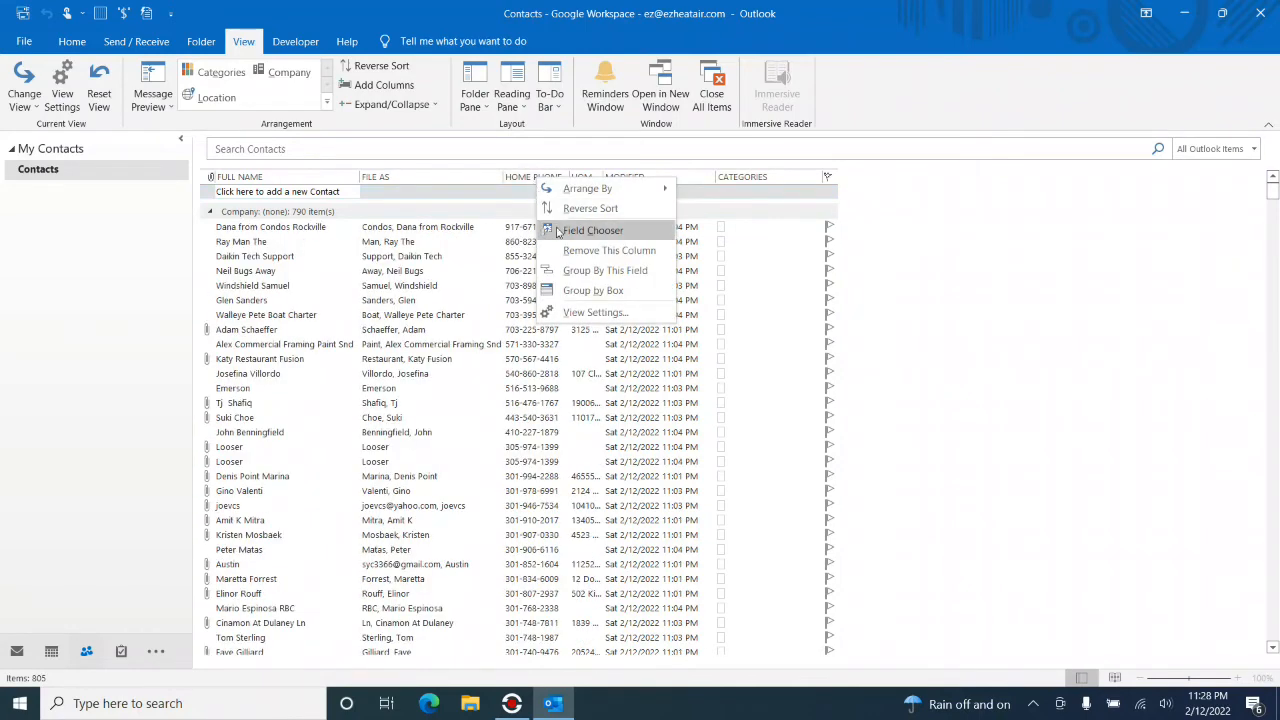
left_click(590, 313)
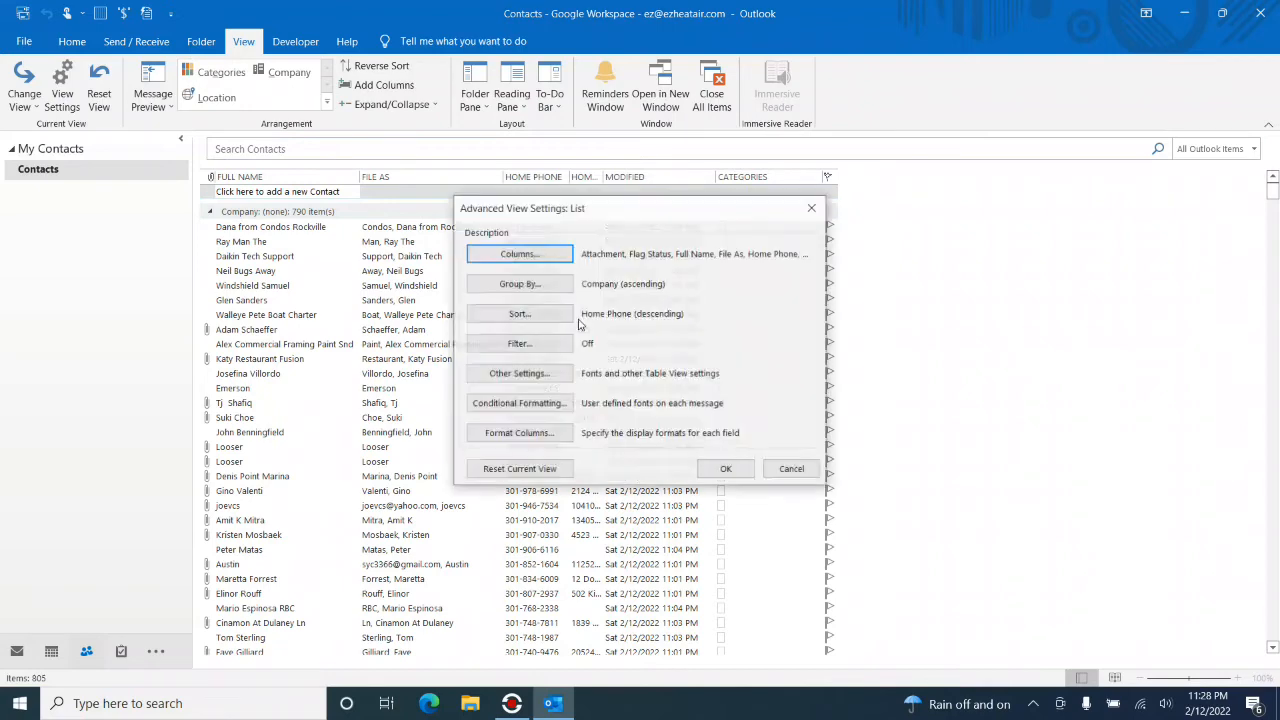
left_click(530, 257)
left_click(735, 337)
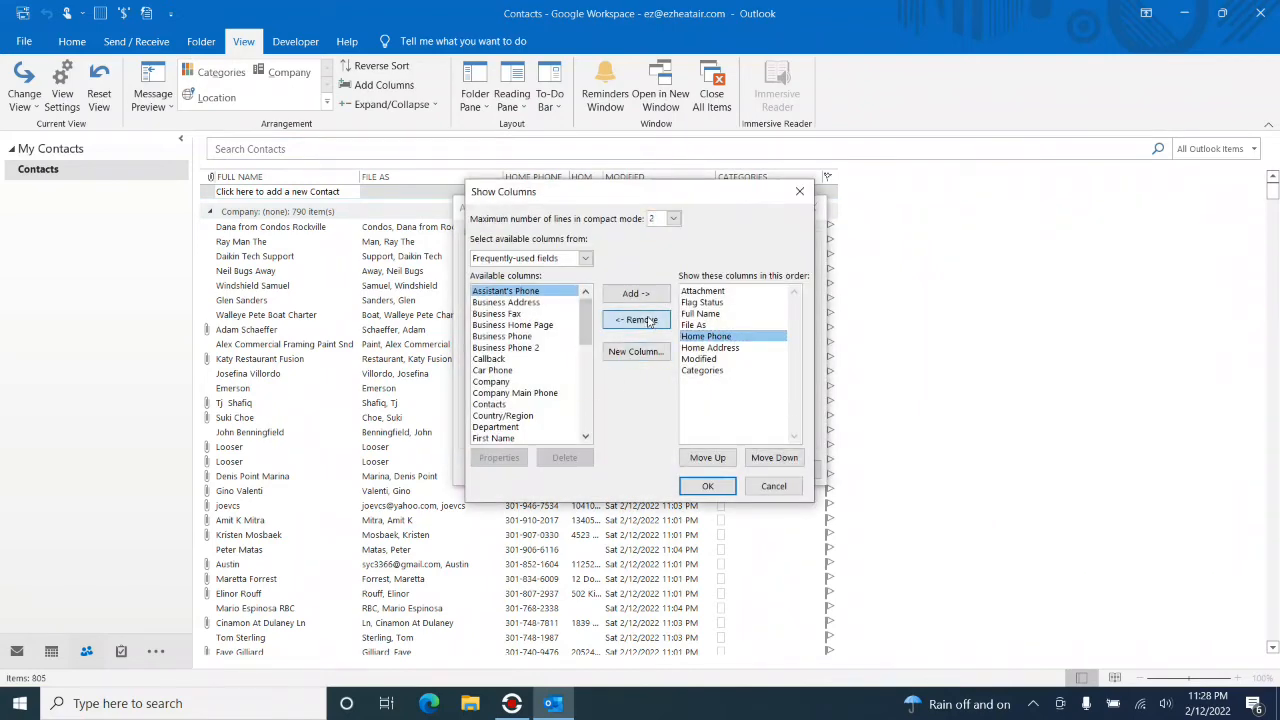
left_click(638, 320)
left_click(708, 486)
left_click(726, 469)
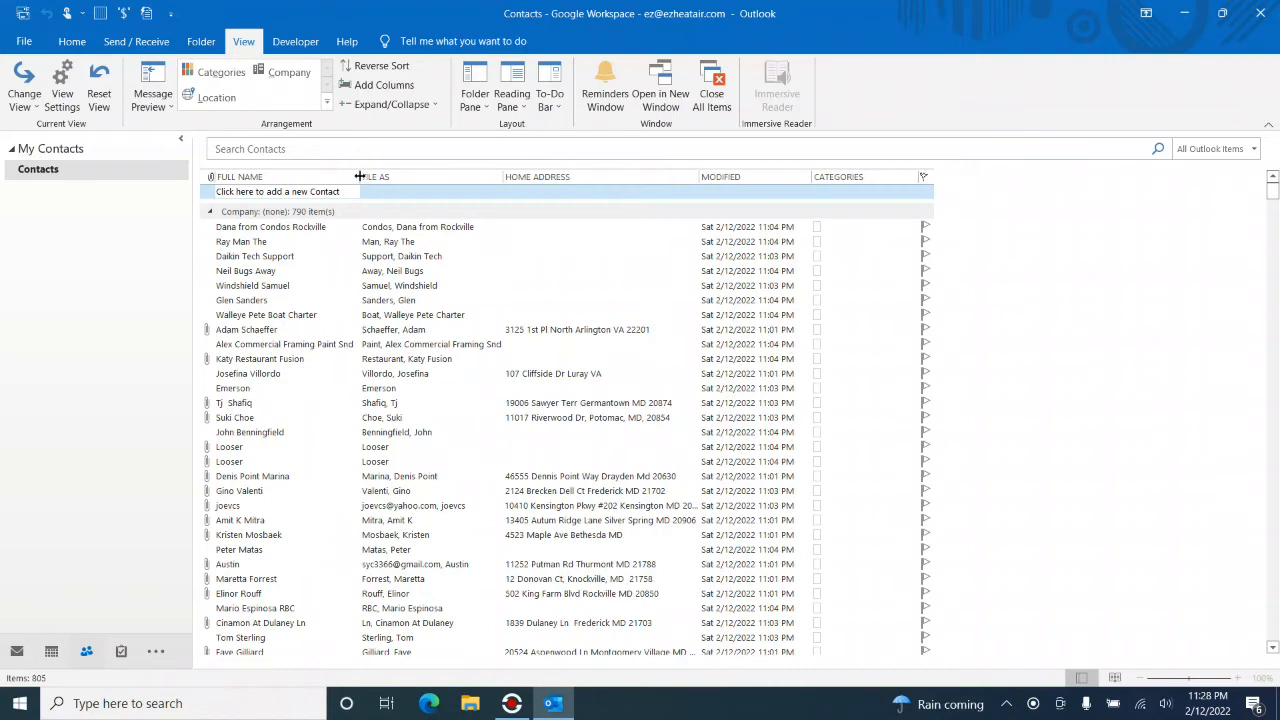
left_click(470, 704)
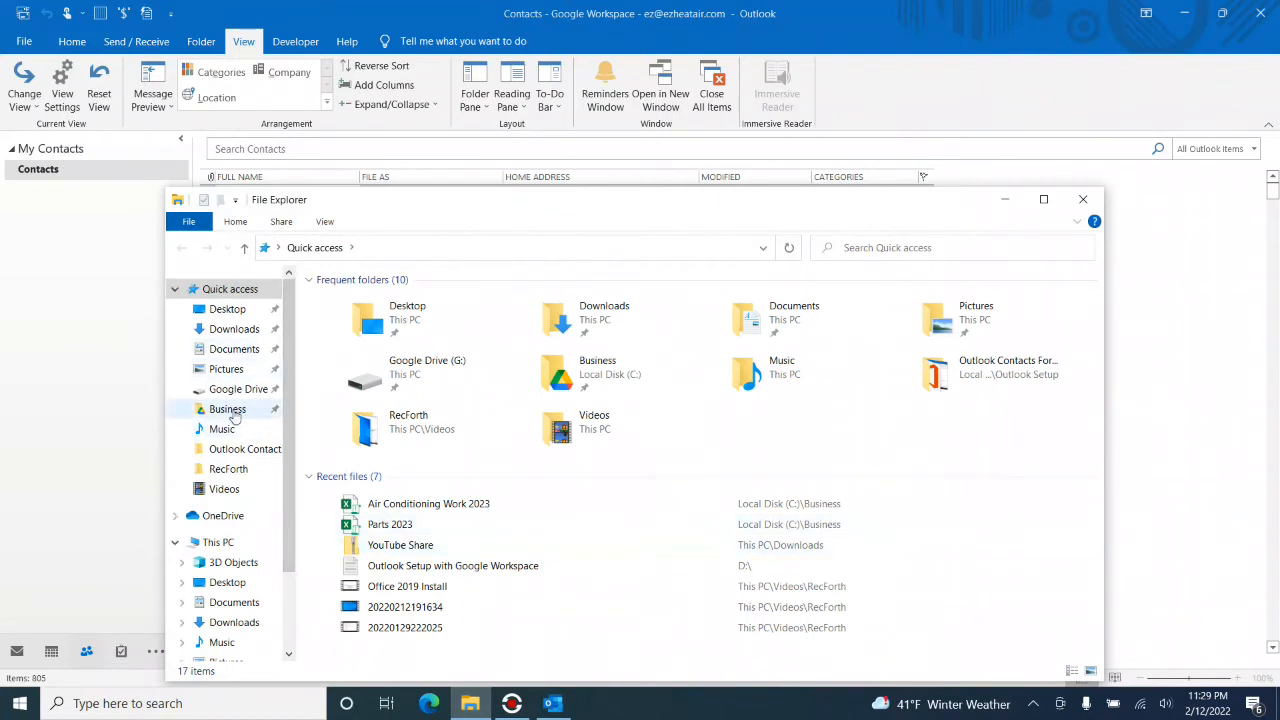
Go to the Business folder under Quick access and open Air Conditioning Work 2023.
left_click(227, 409)
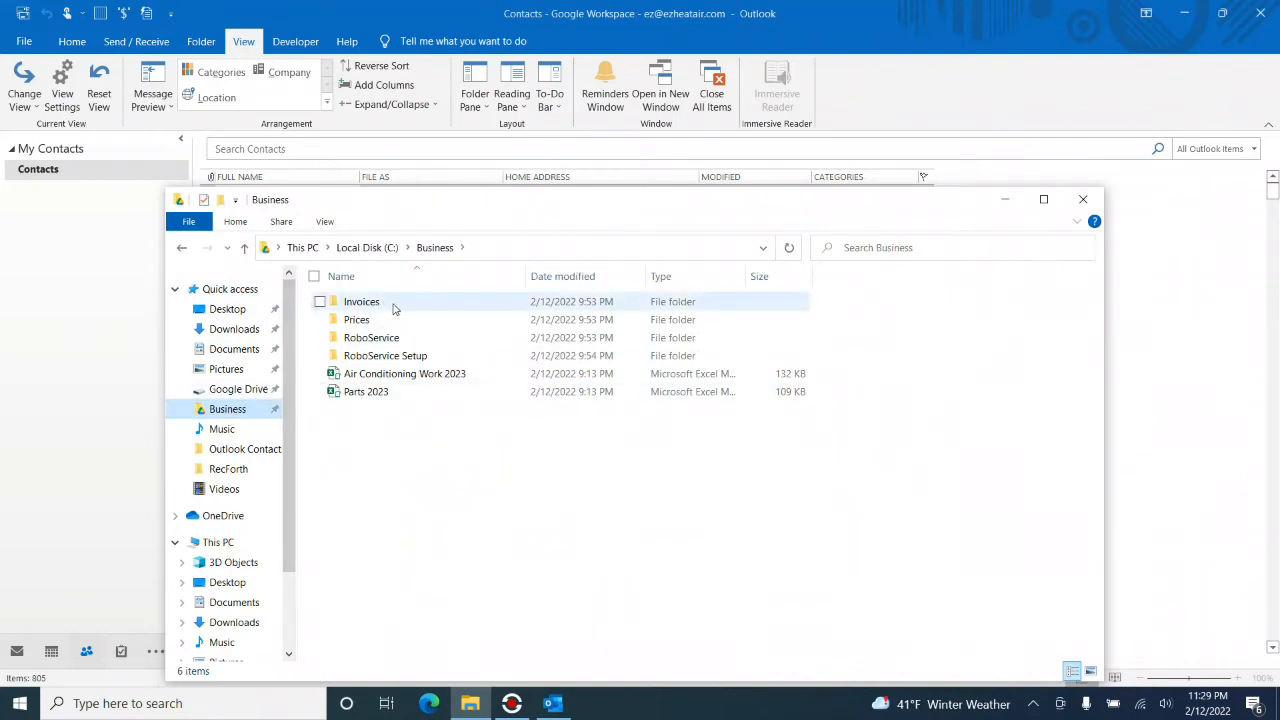
left_click(450, 374)
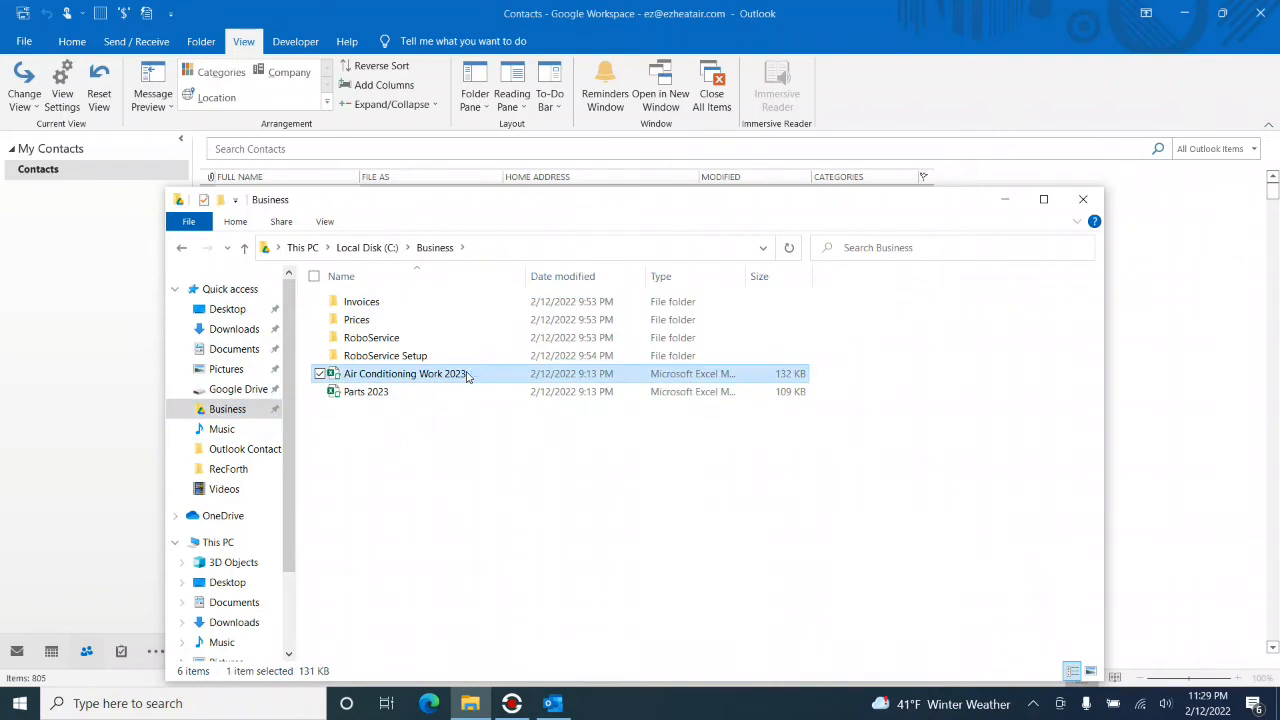
double_click(467, 375)
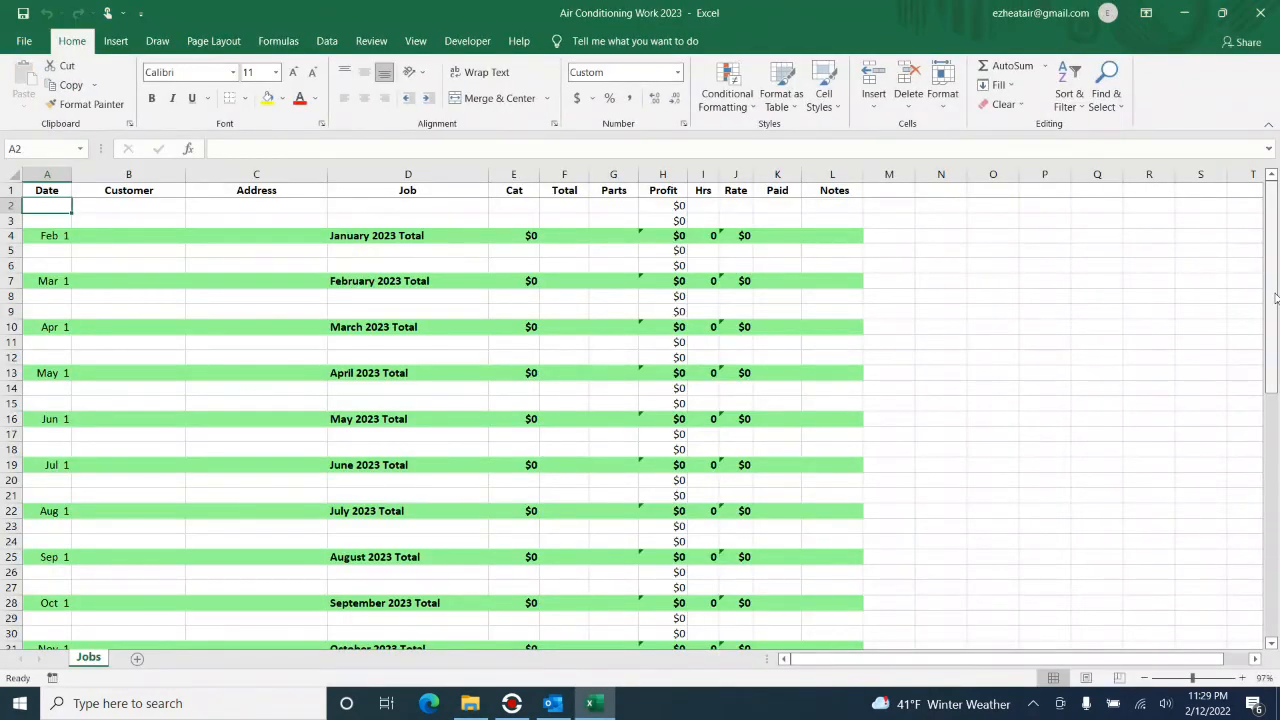
left_click_drag(1256, 273, 1249, 501)
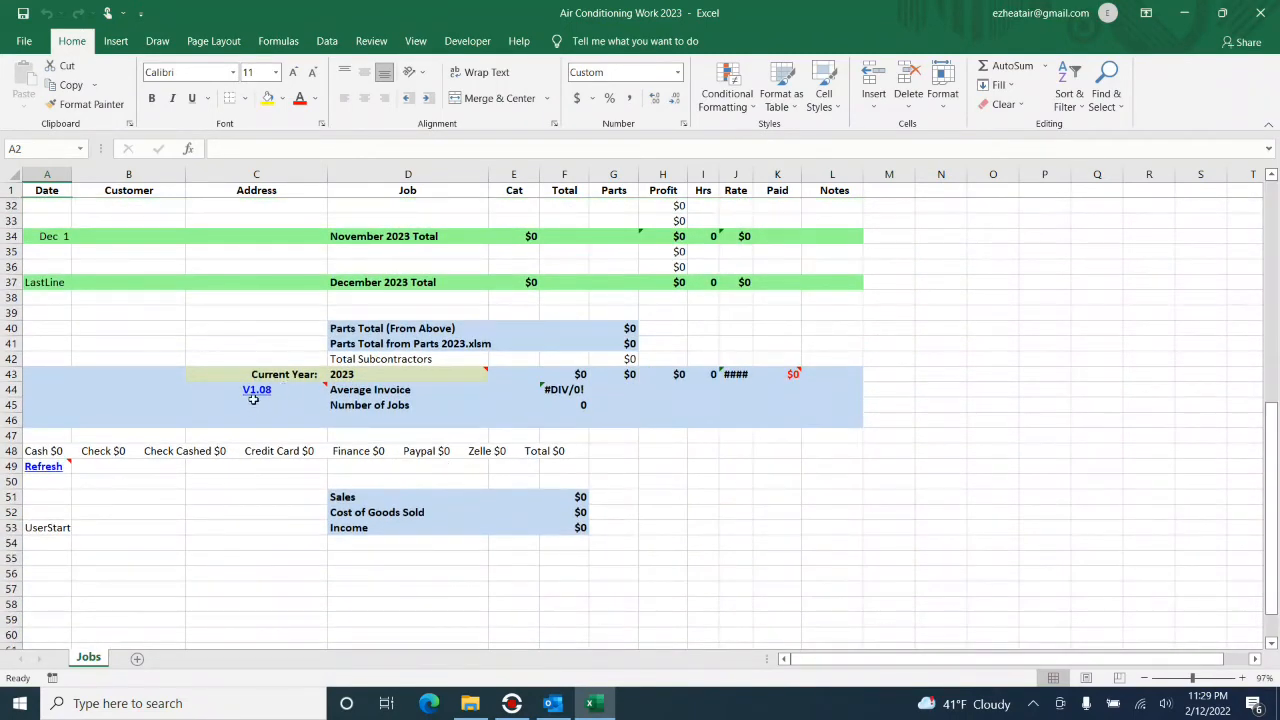
mouse_move(257, 390)
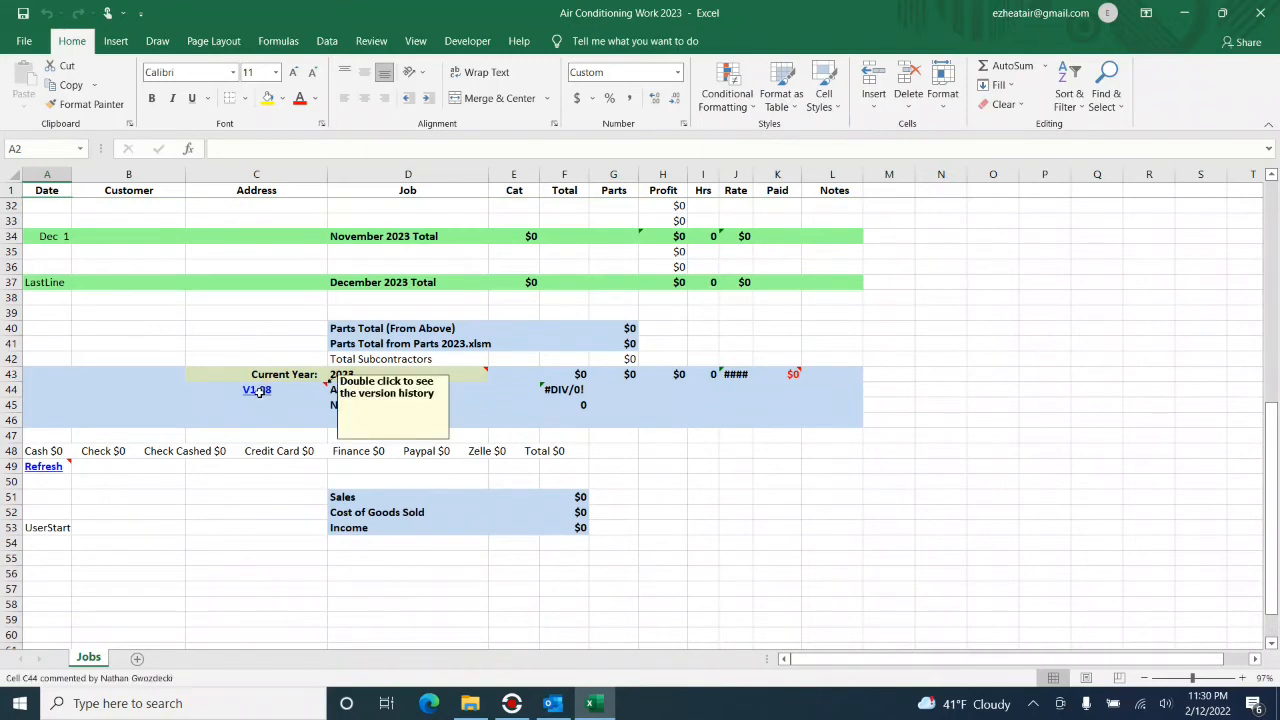
double_click(257, 390)
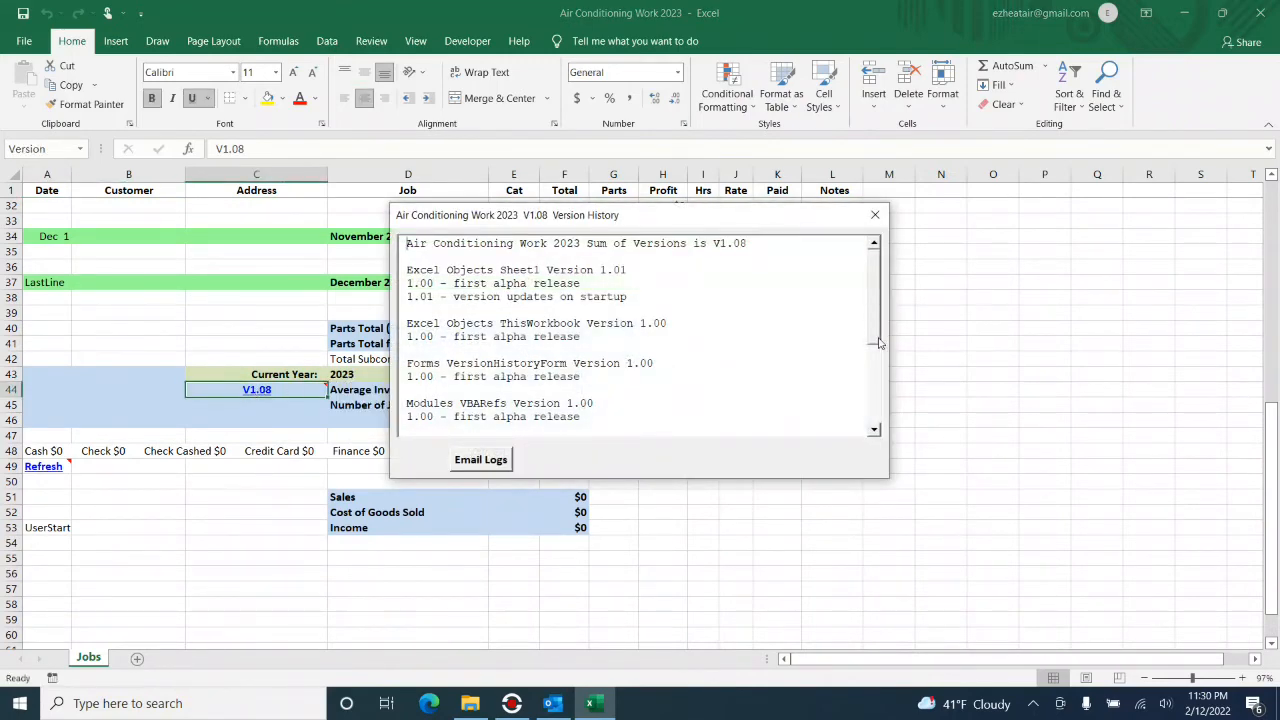
left_click_drag(875, 311, 869, 337)
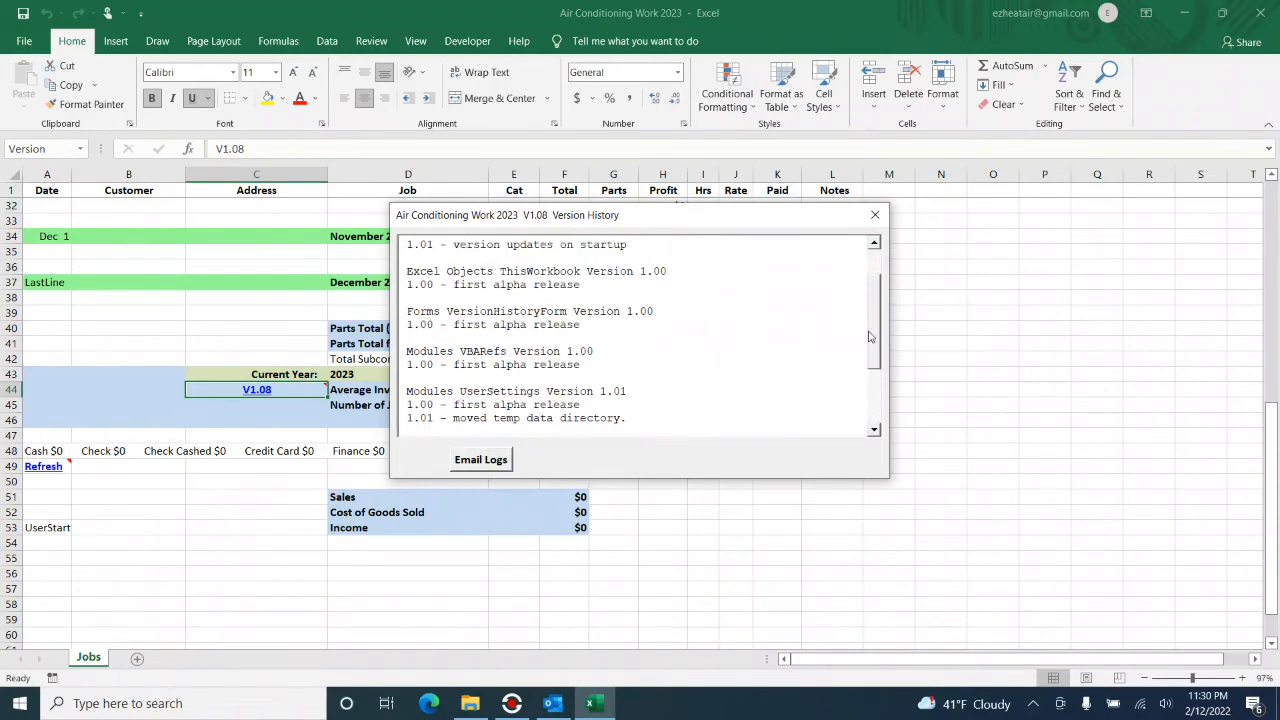
left_click(878, 201)
left_click(876, 213)
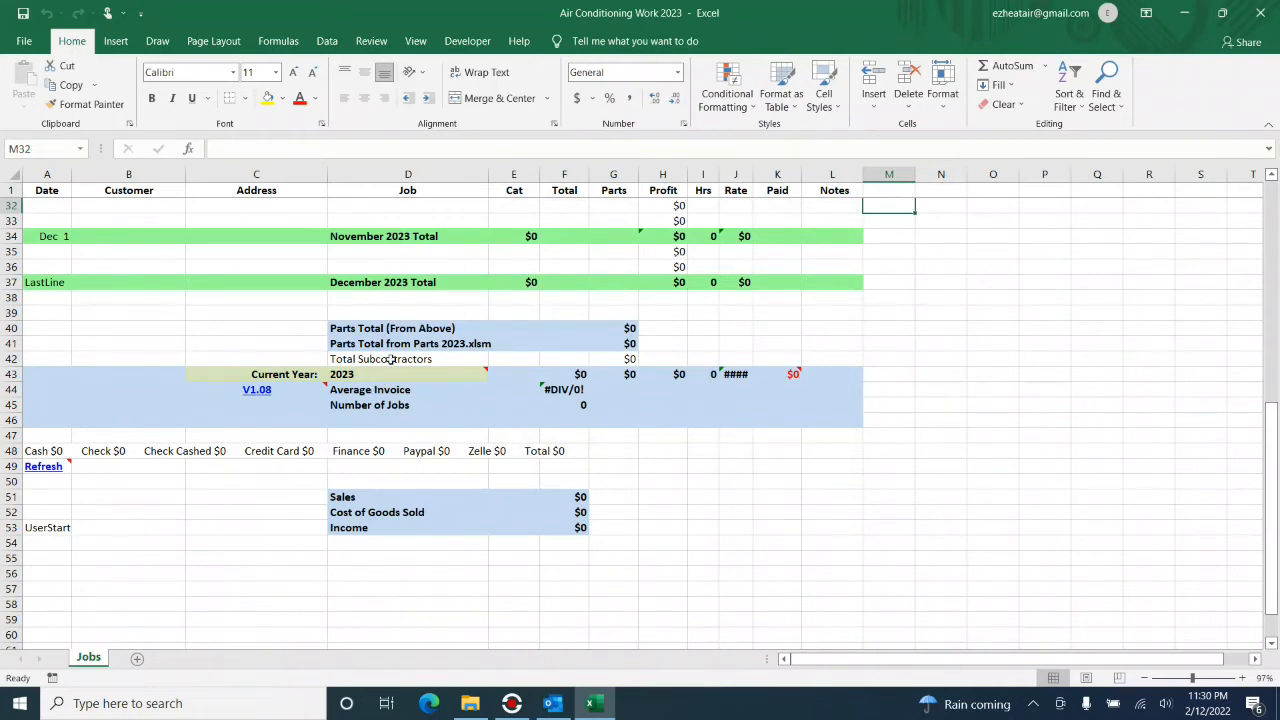
Run the CreateNewYear macro with year 2022, accept the blank Jobs sheet, and dismiss the Google Drive notice.
left_click(465, 41)
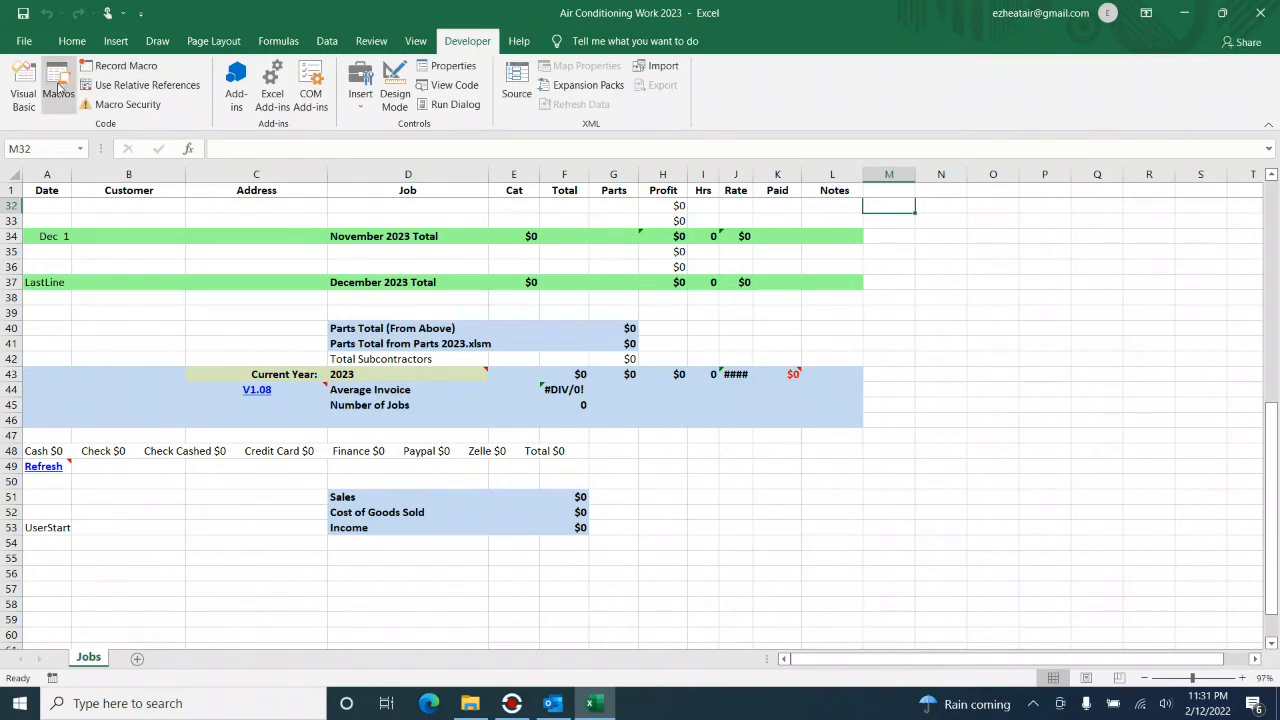
left_click(58, 88)
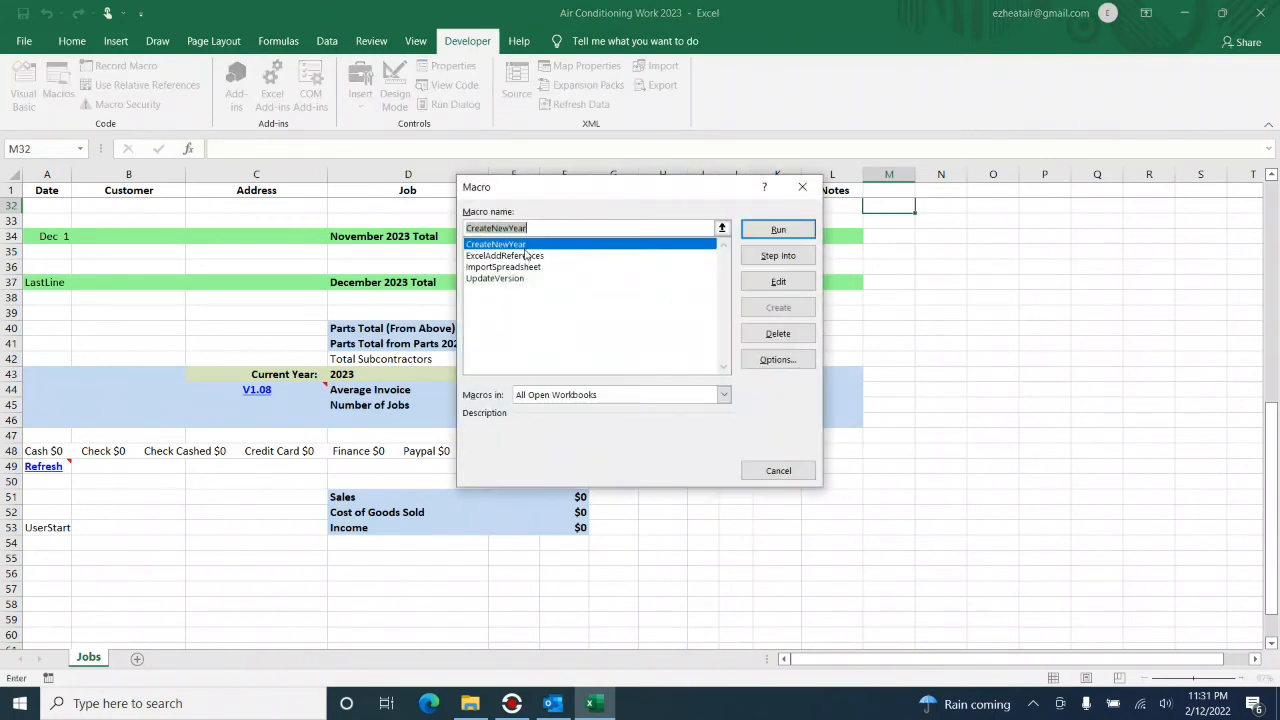
left_click(768, 236)
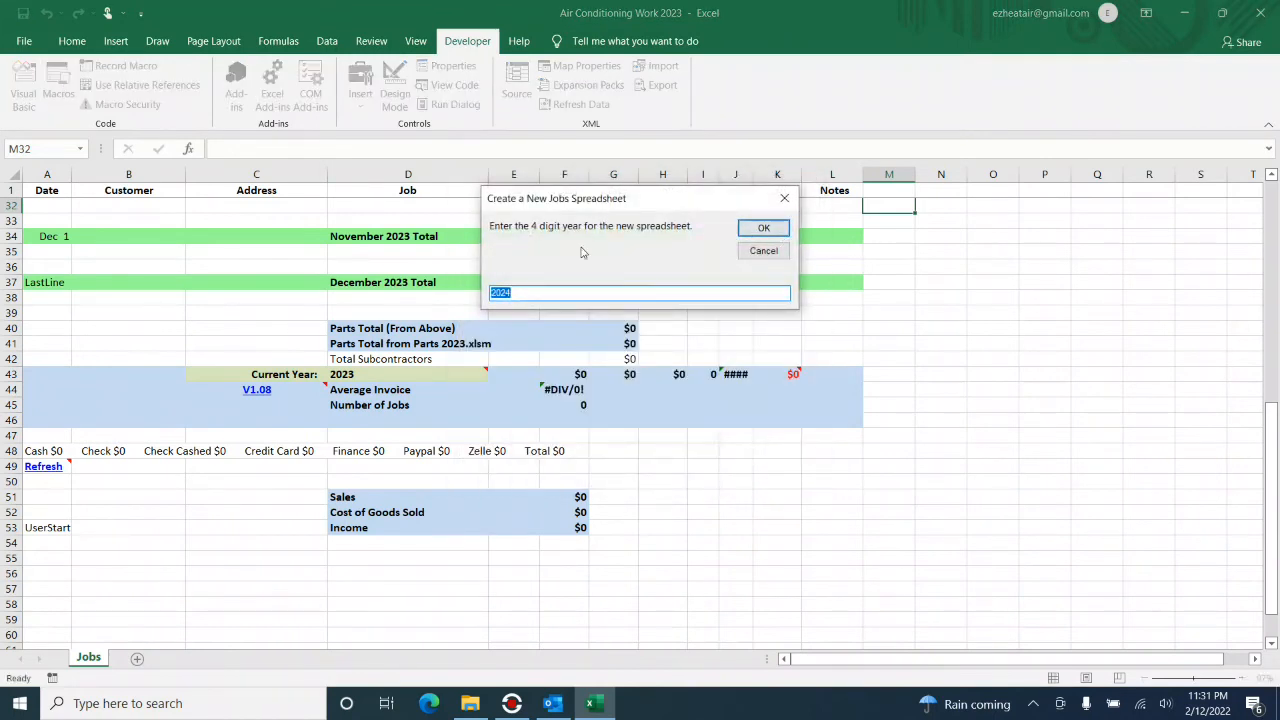
left_click(562, 299)
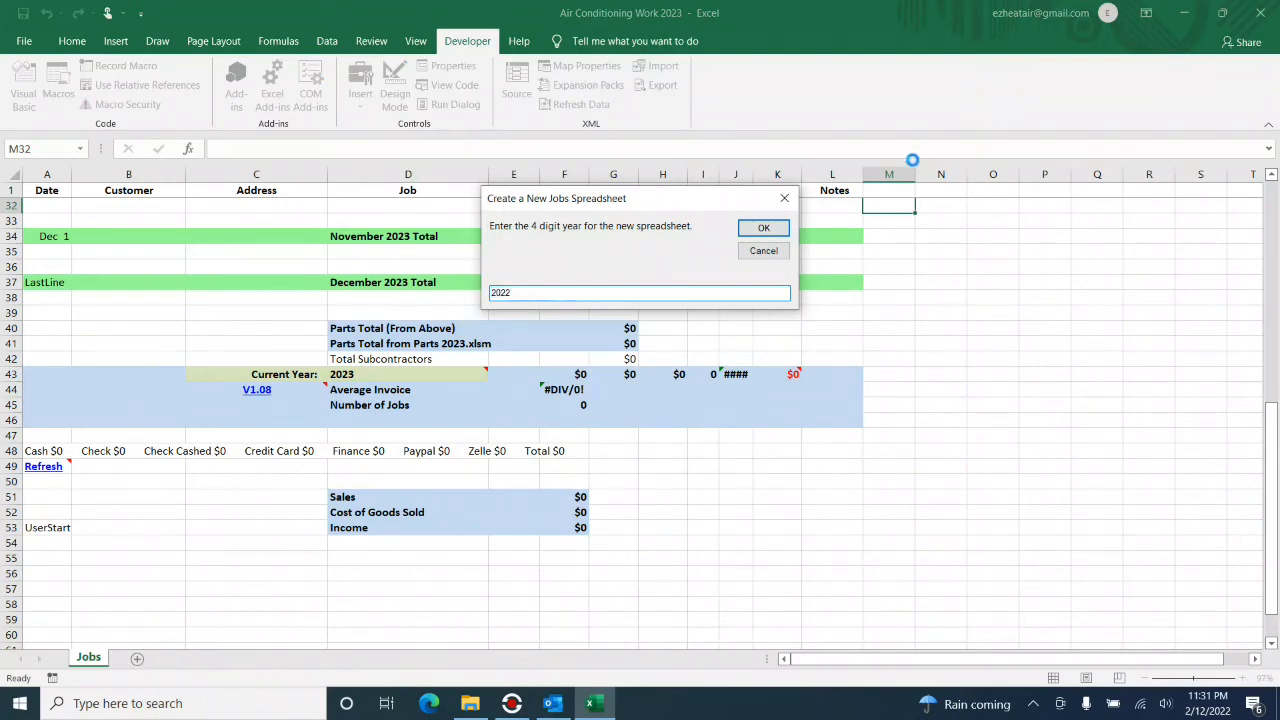
left_click(762, 228)
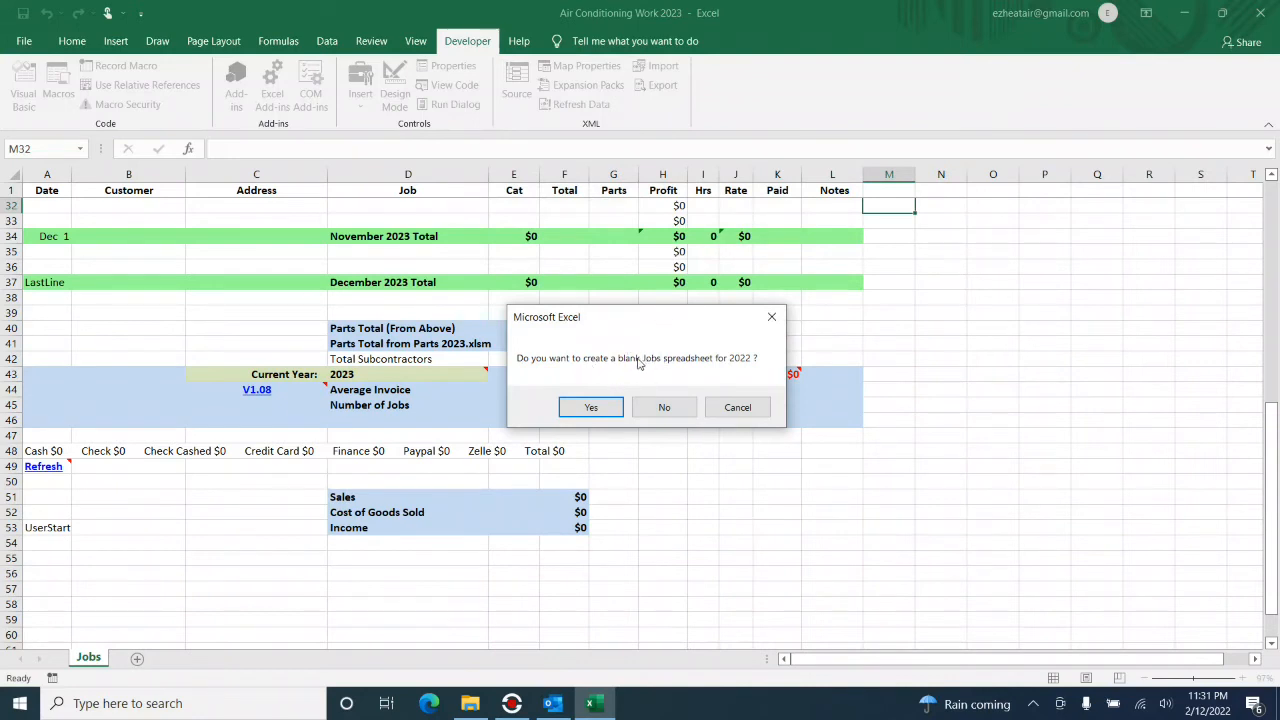
left_click(591, 410)
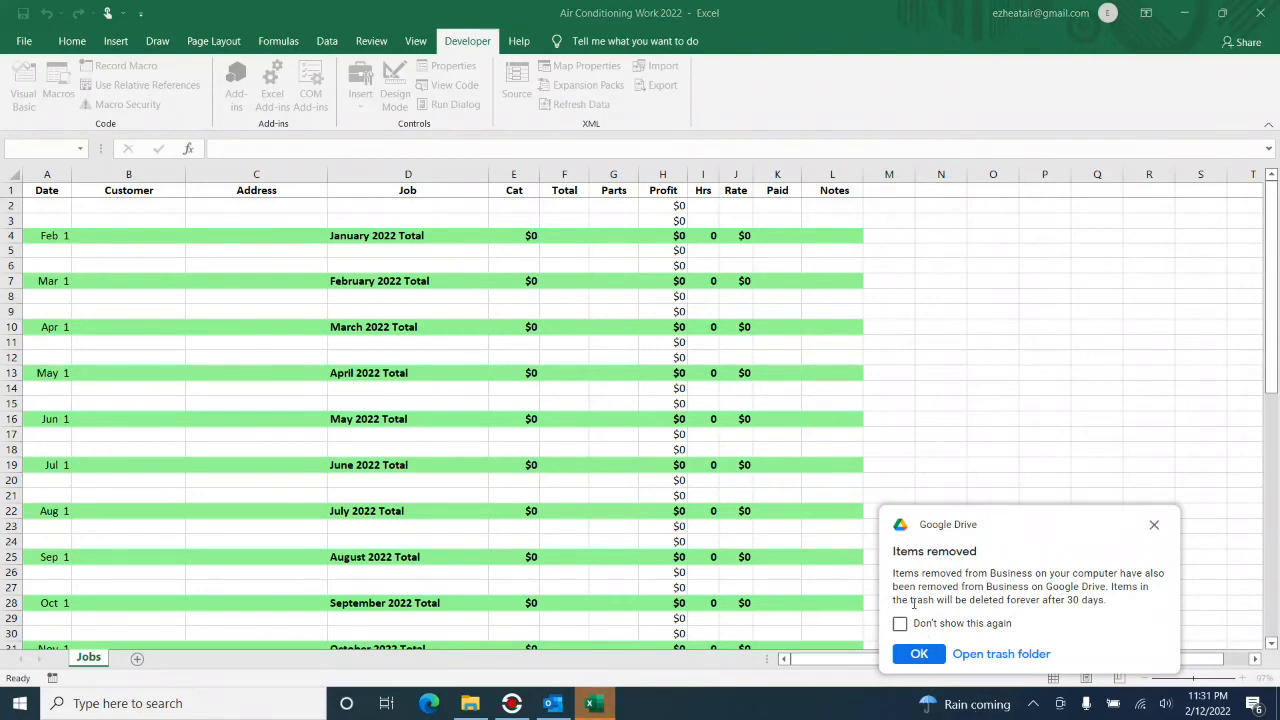
left_click(901, 625)
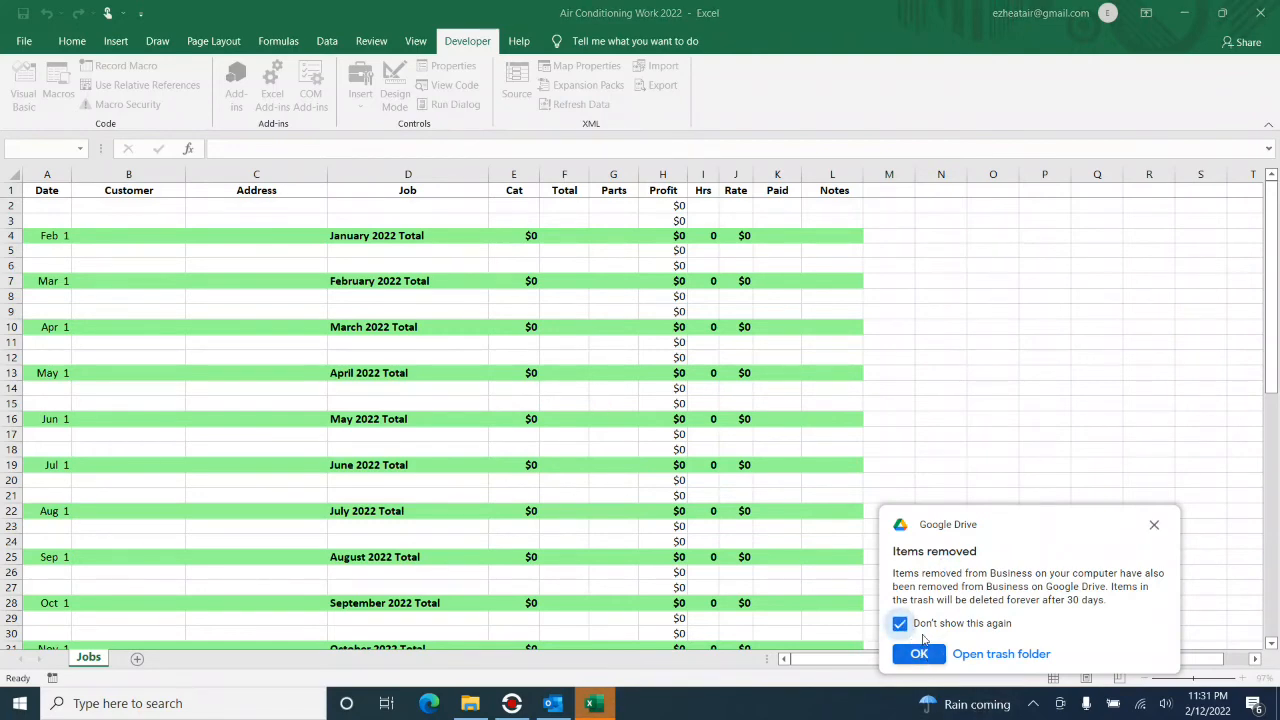
left_click(920, 655)
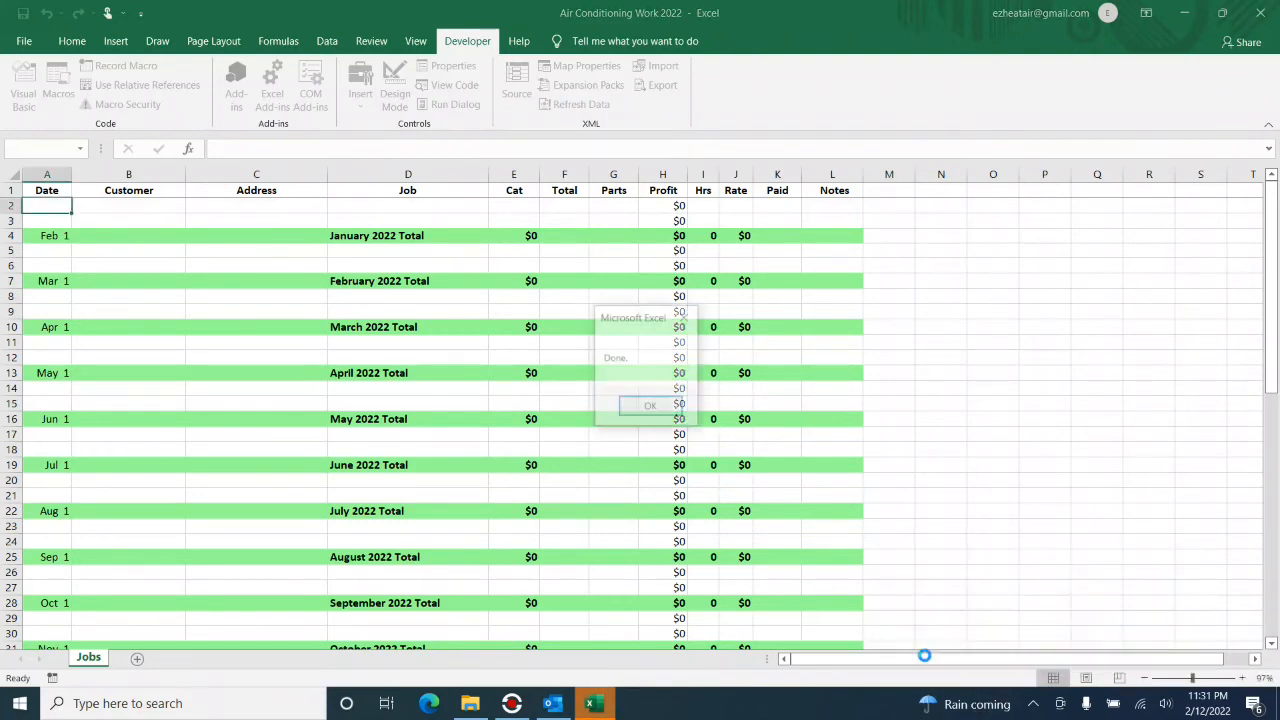
left_click(650, 408)
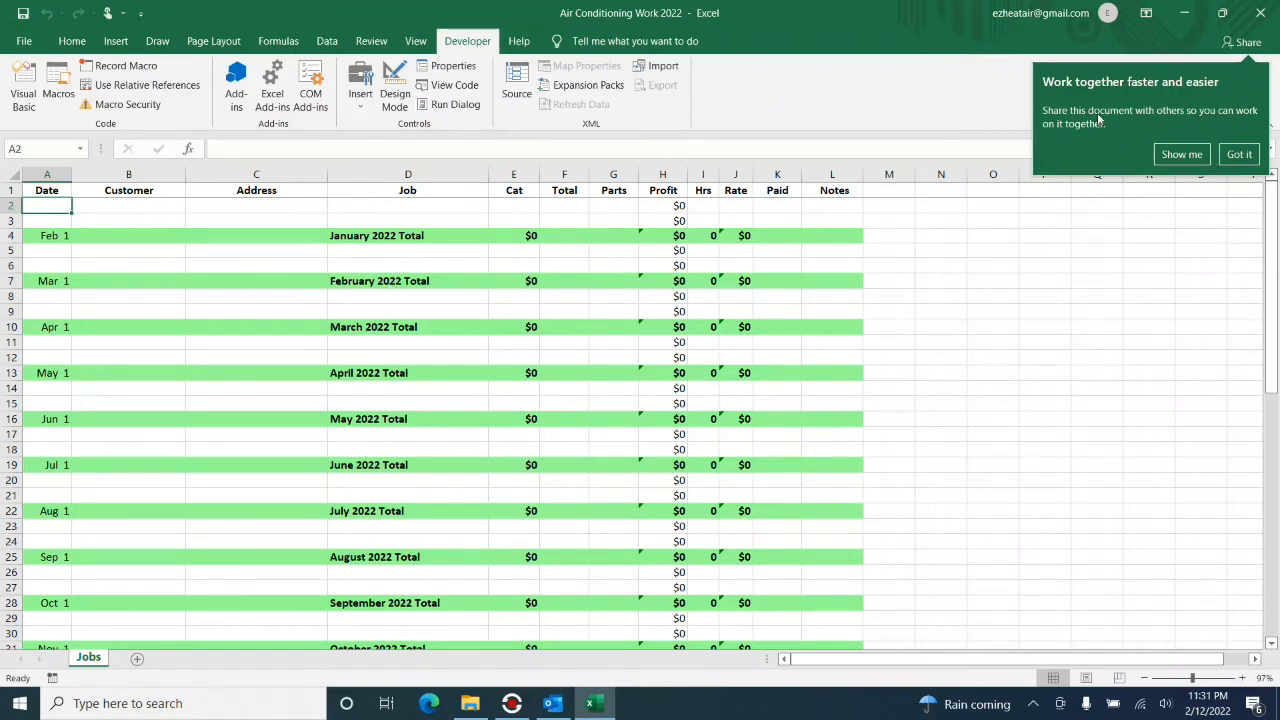
Dismiss the collaboration tip and check row 2's empty Date, Customer and Address cells.
left_click(1239, 155)
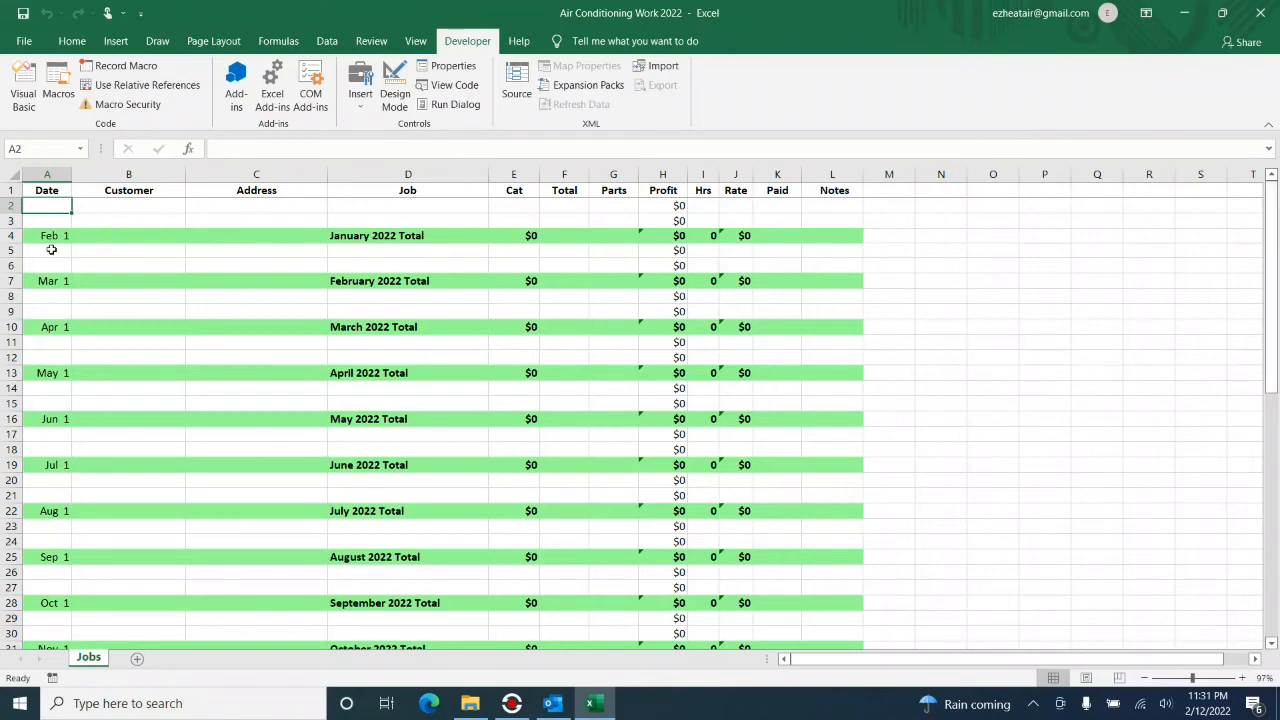
left_click(131, 206)
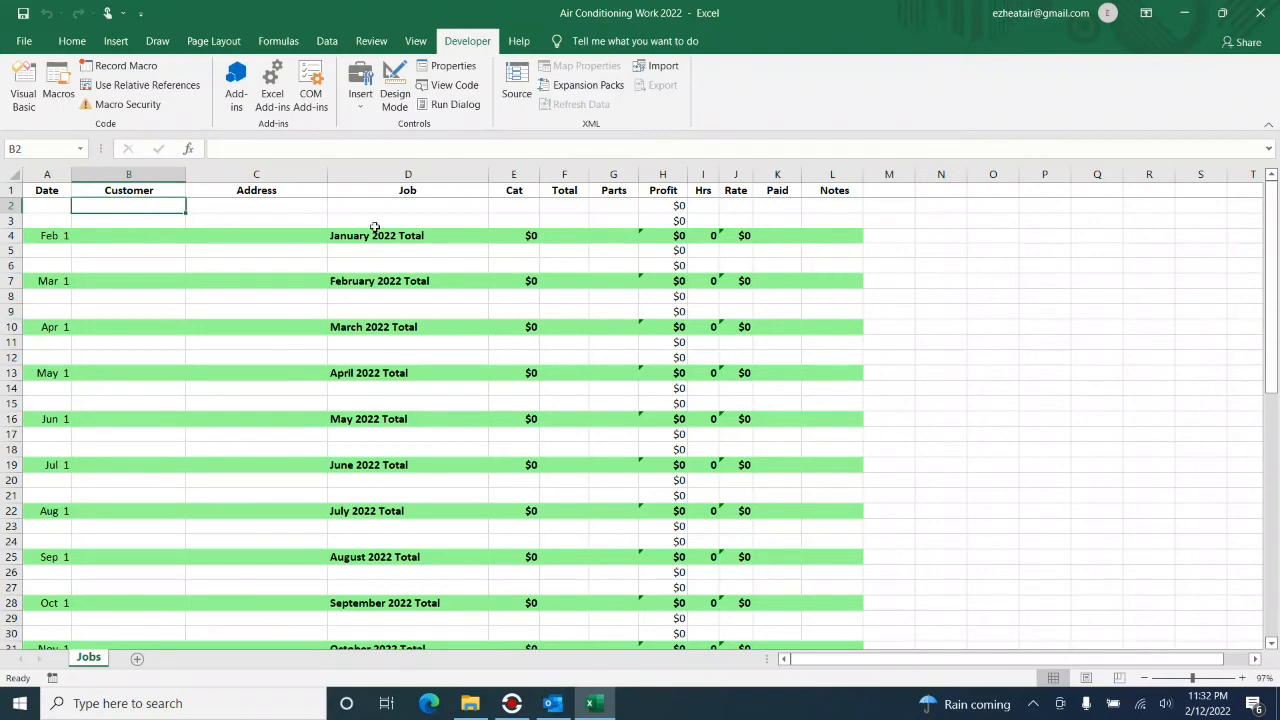
left_click(401, 211)
left_click(223, 208)
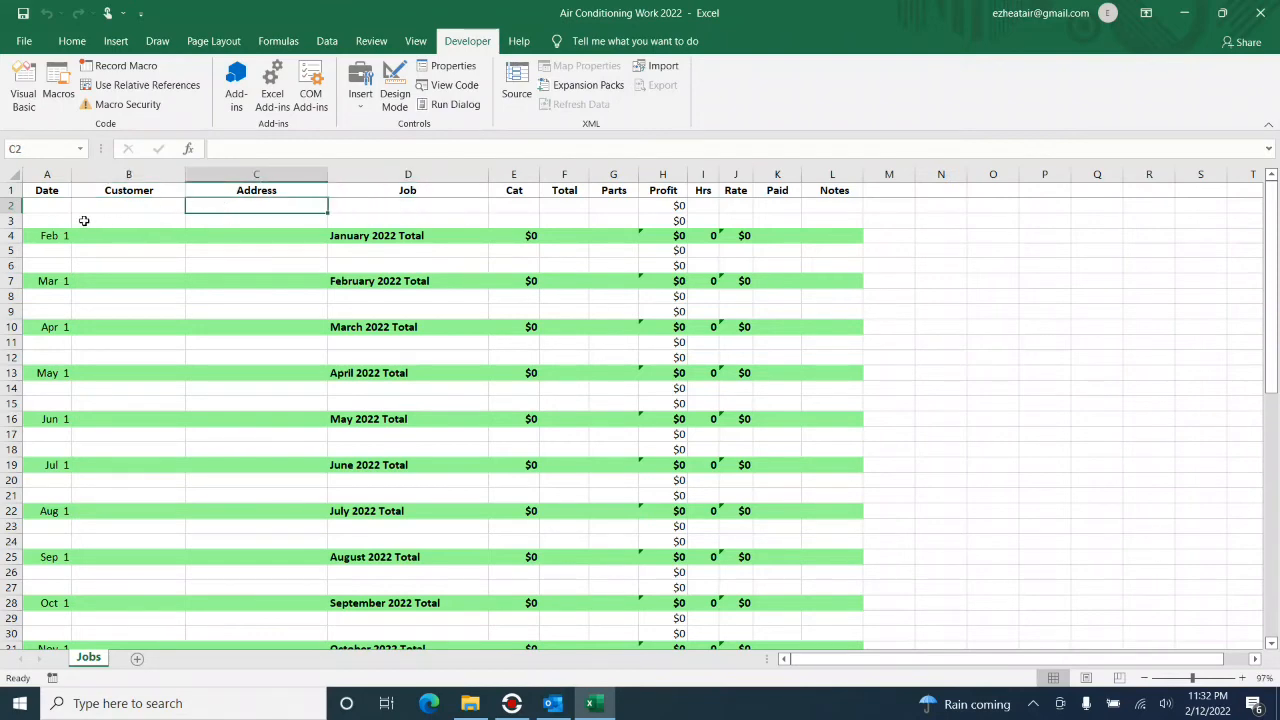
left_click(38, 208)
key("Right")
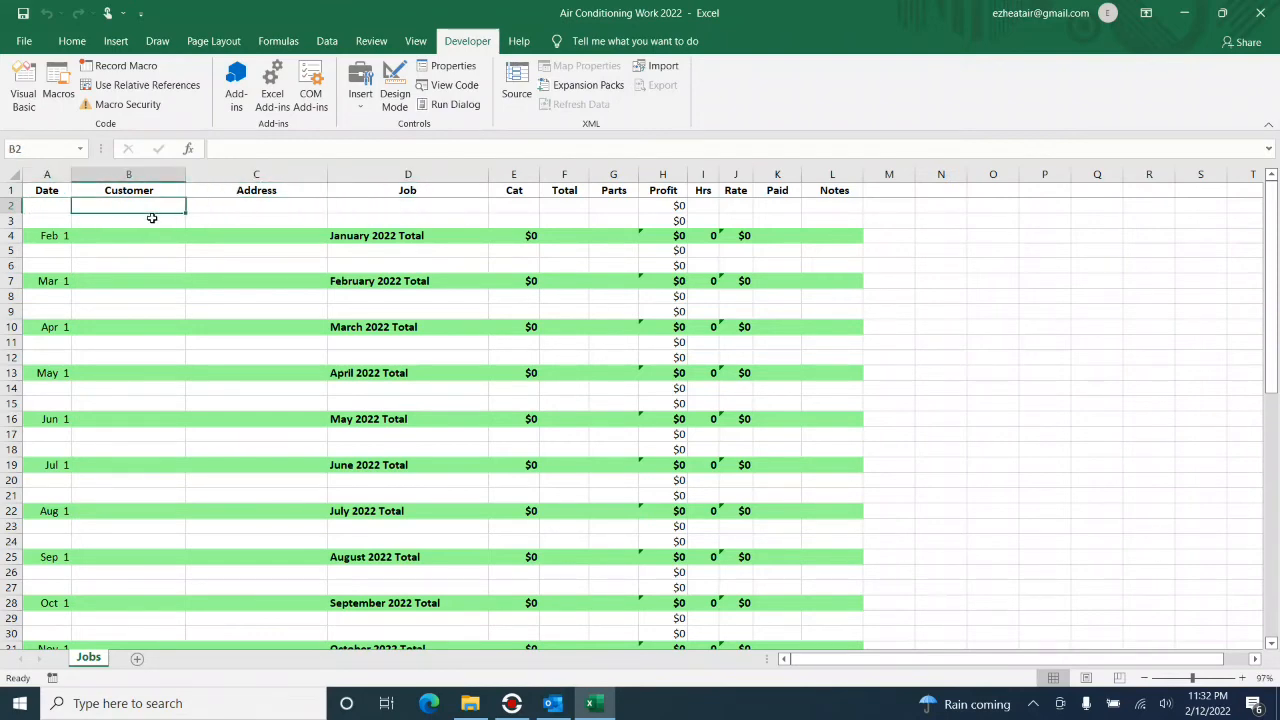
key("Right")
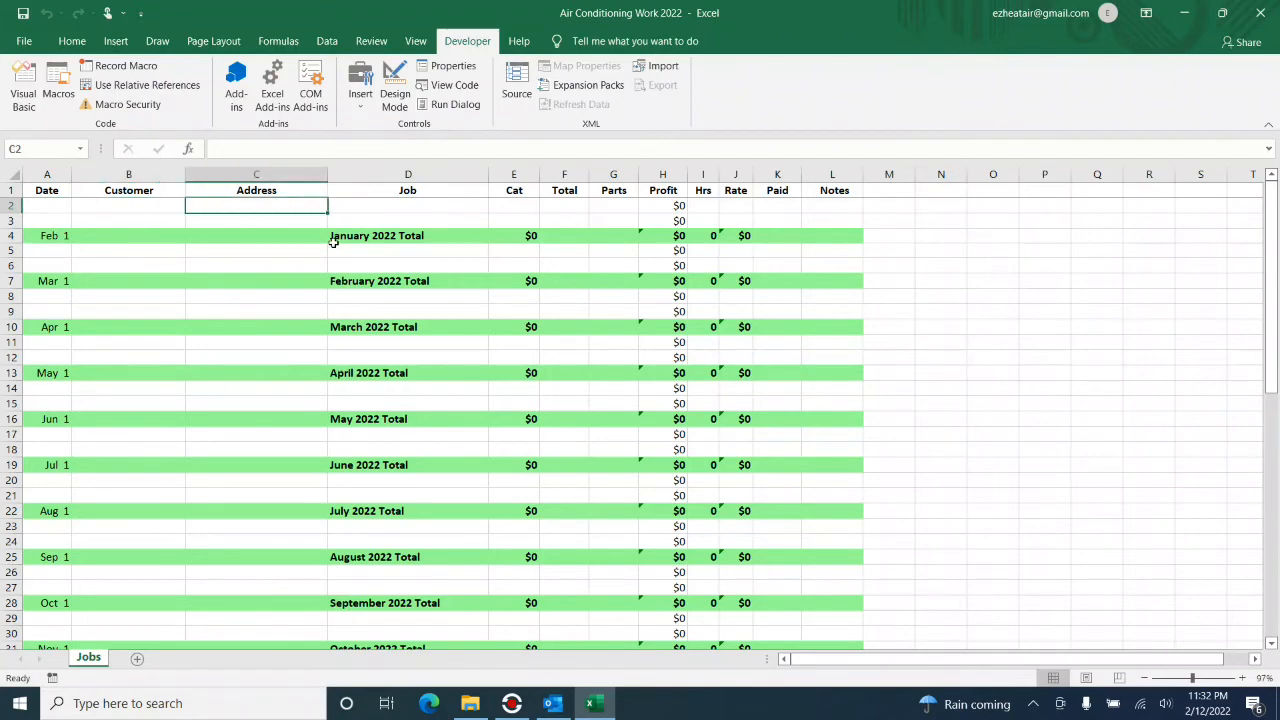
Inspect row 2's Cat, Total, Parts and Profit (=F2-G2) cells, then scroll to the $0 yearly totals.
left_click(527, 208)
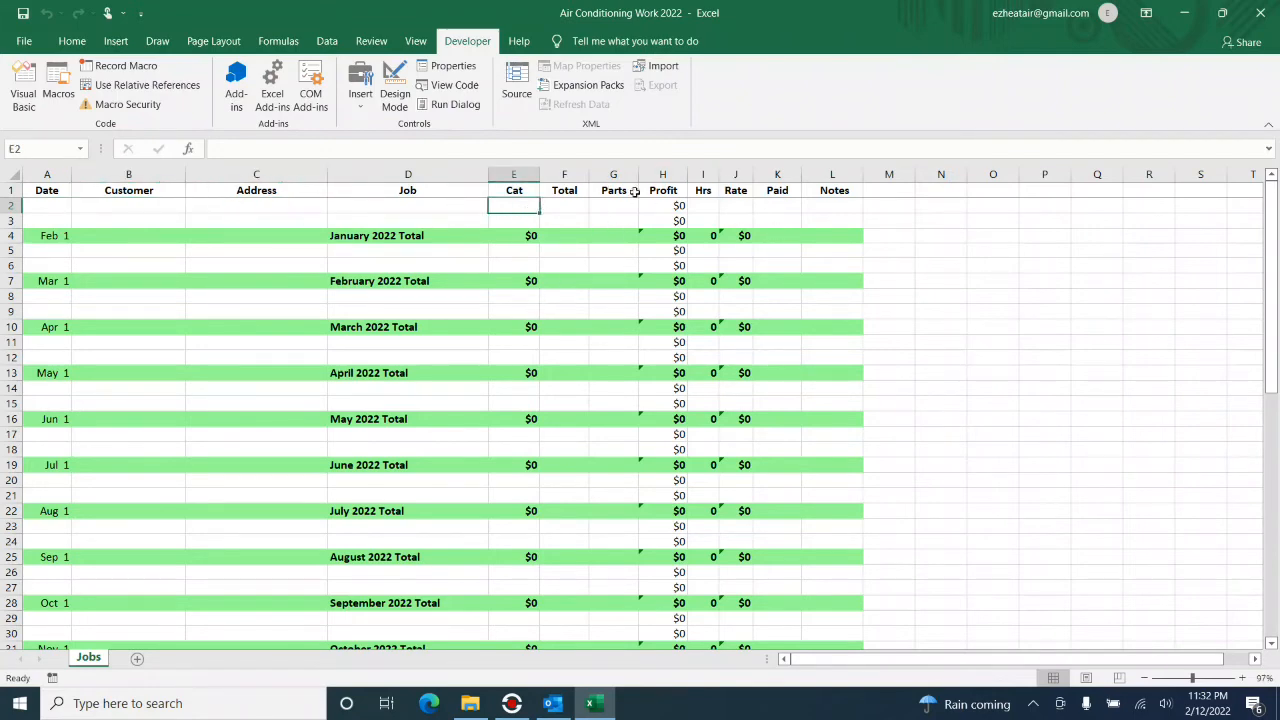
left_click(567, 204)
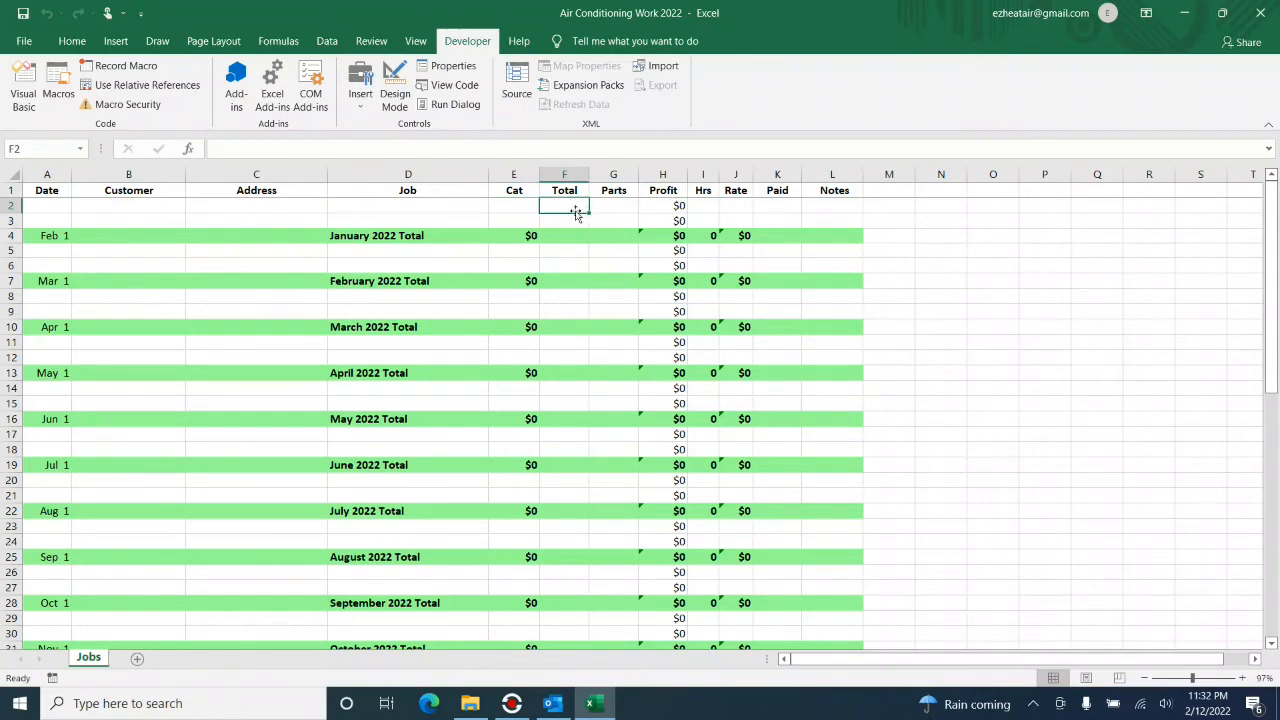
left_click(622, 206)
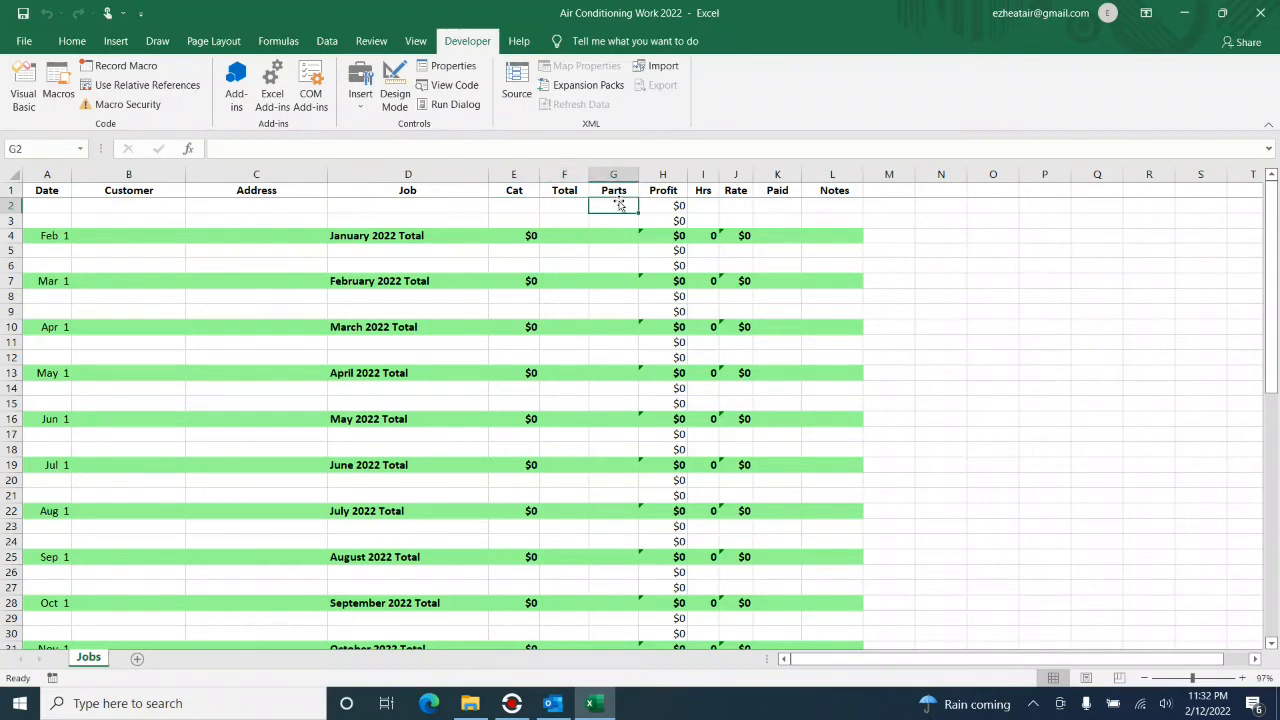
left_click(666, 204)
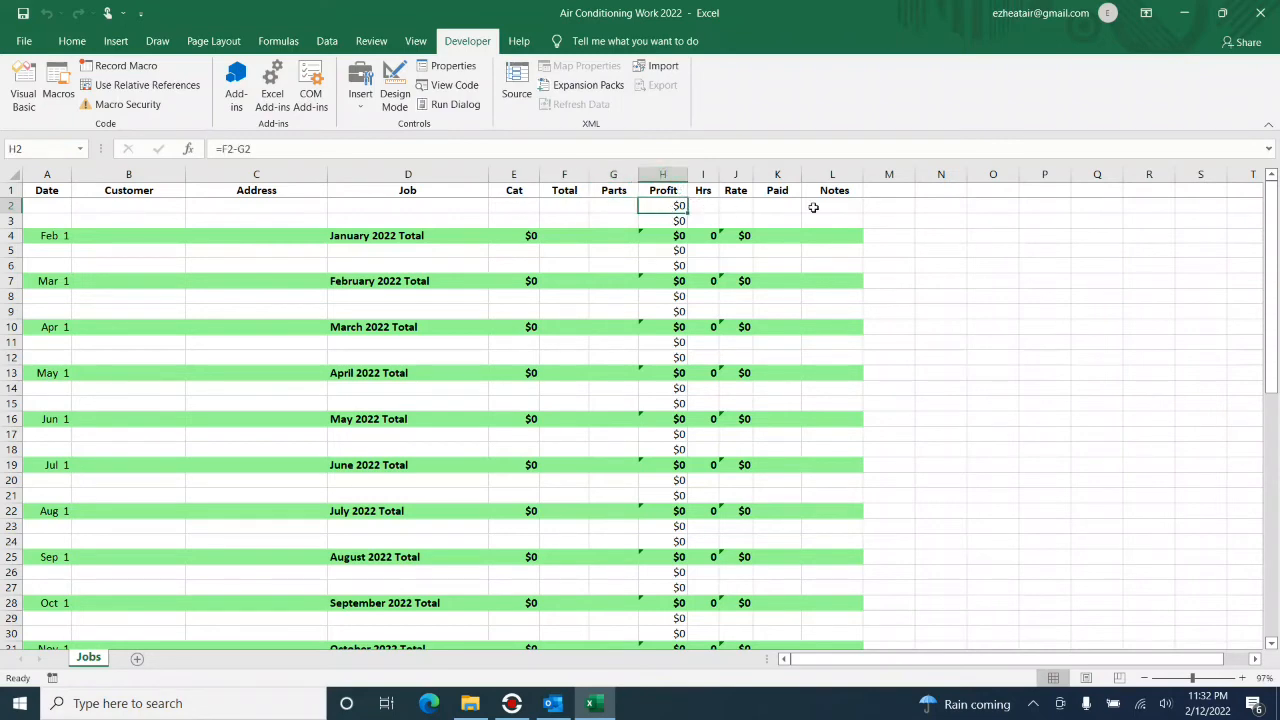
left_click(610, 205)
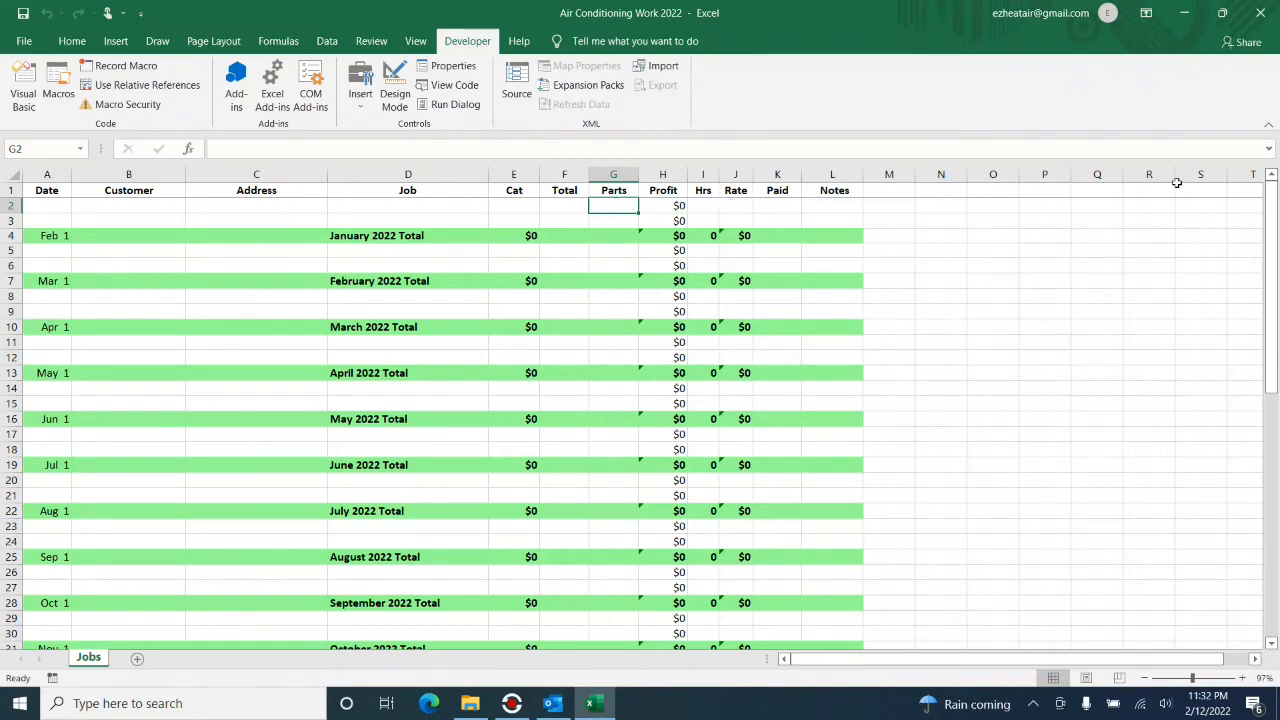
left_click_drag(1277, 225, 1220, 422)
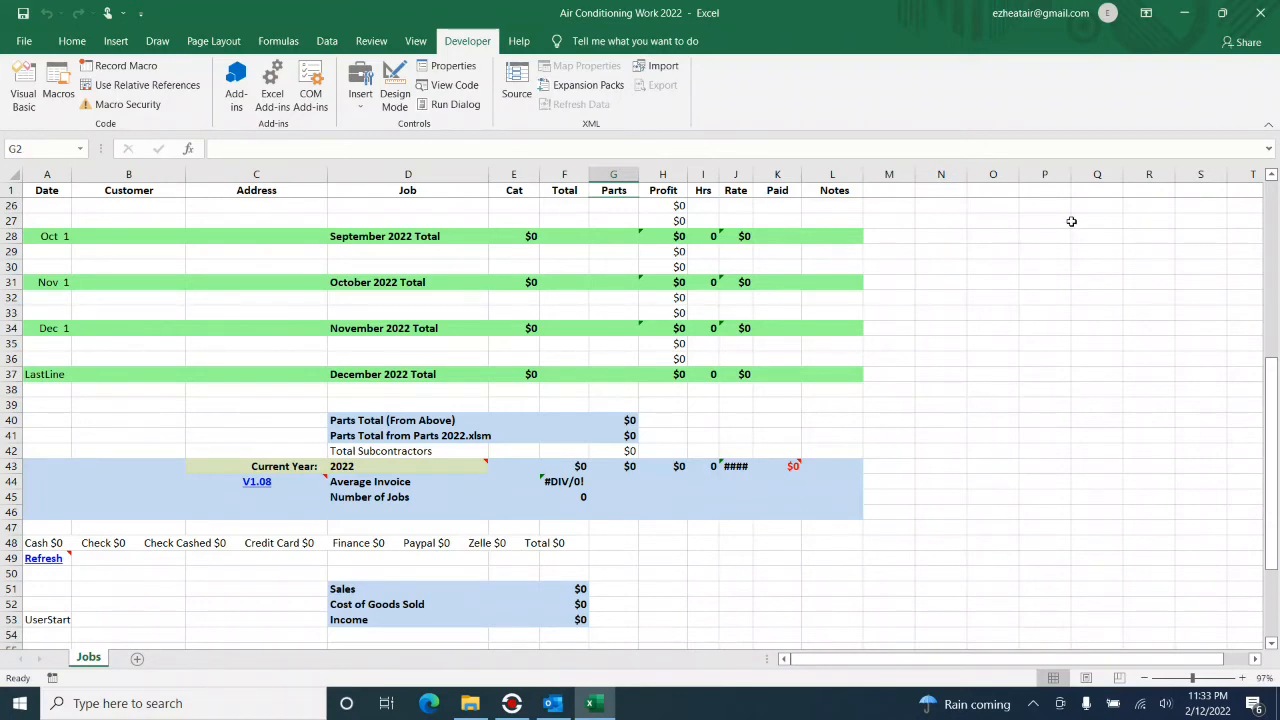
Close the Air Conditioning Work 2022 workbook and open Parts 2023 from the Business folder.
left_click(1260, 12)
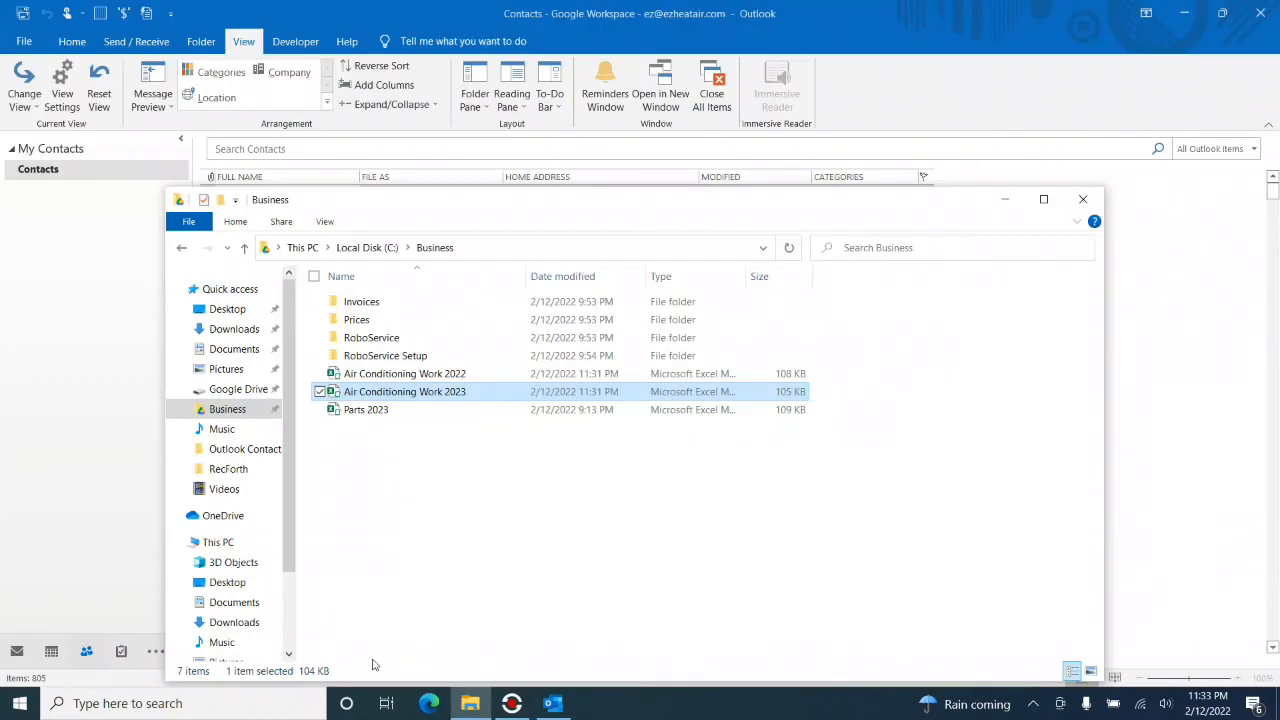
left_click(362, 414)
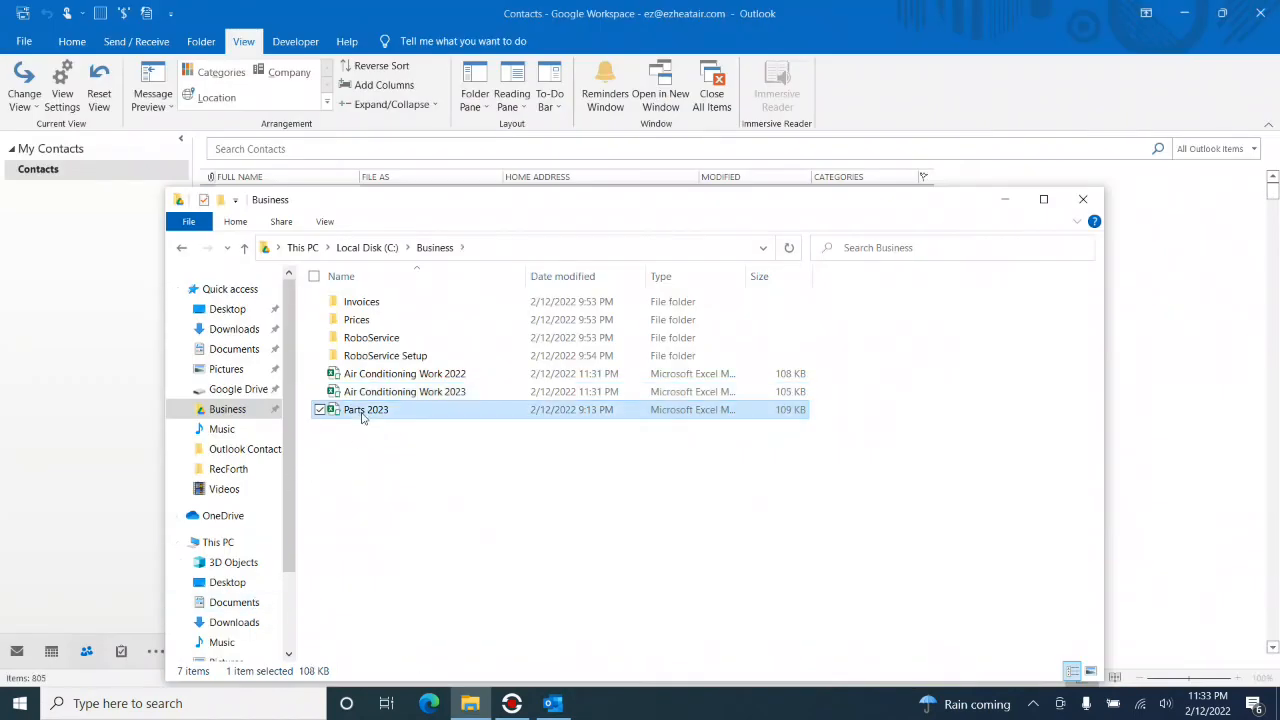
double_click(362, 414)
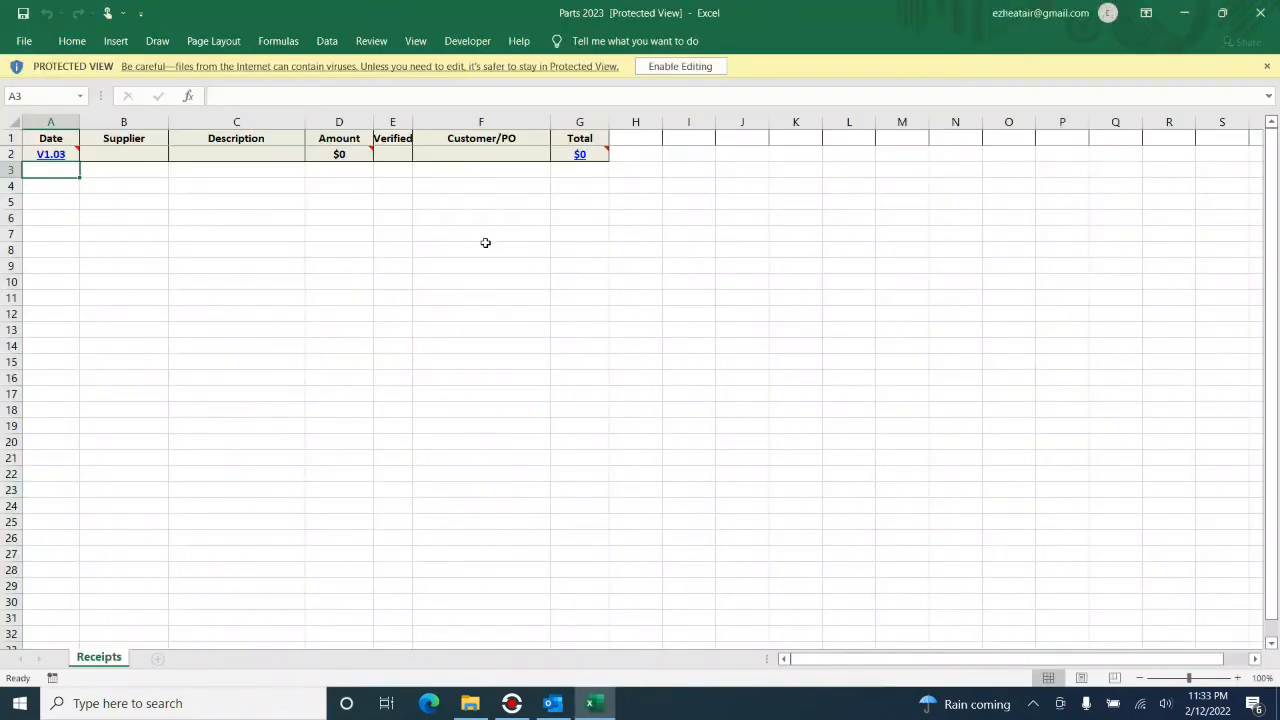
Enable editing on Parts 2023, then run CreateNewYear with year 2022 to make a blank Parts 2022.
left_click(680, 67)
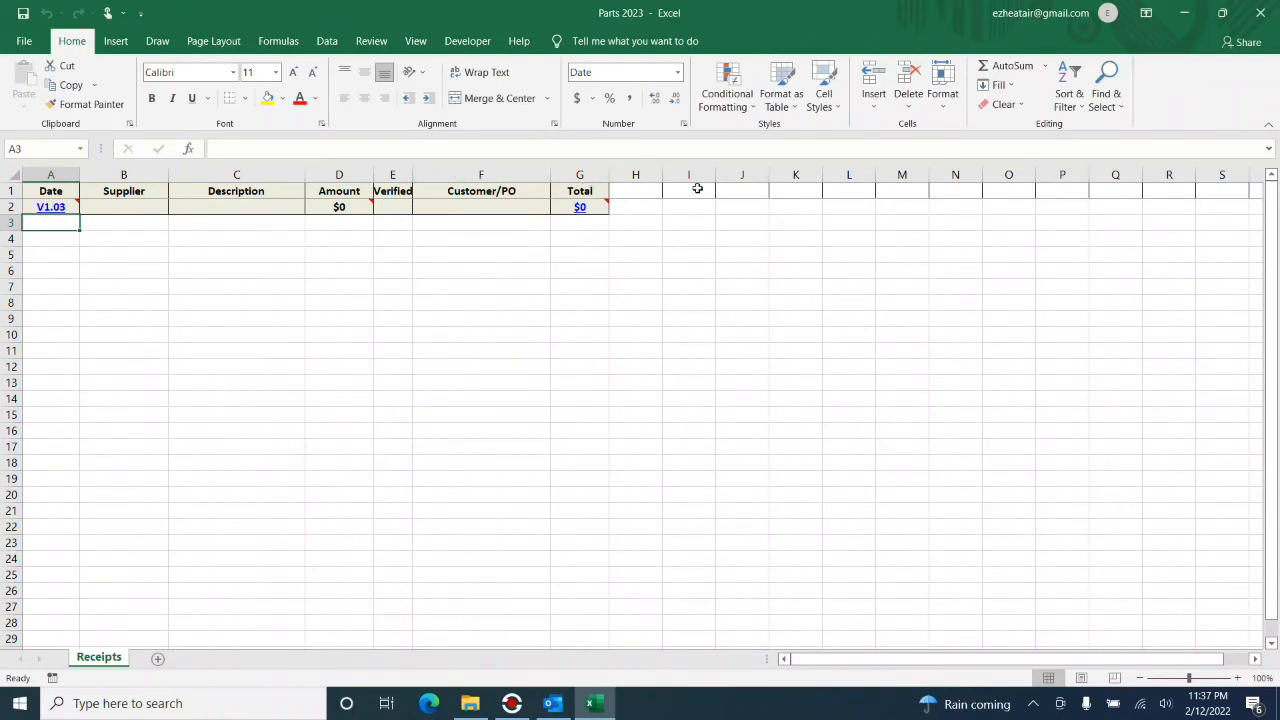
left_click(1261, 13)
left_click(467, 41)
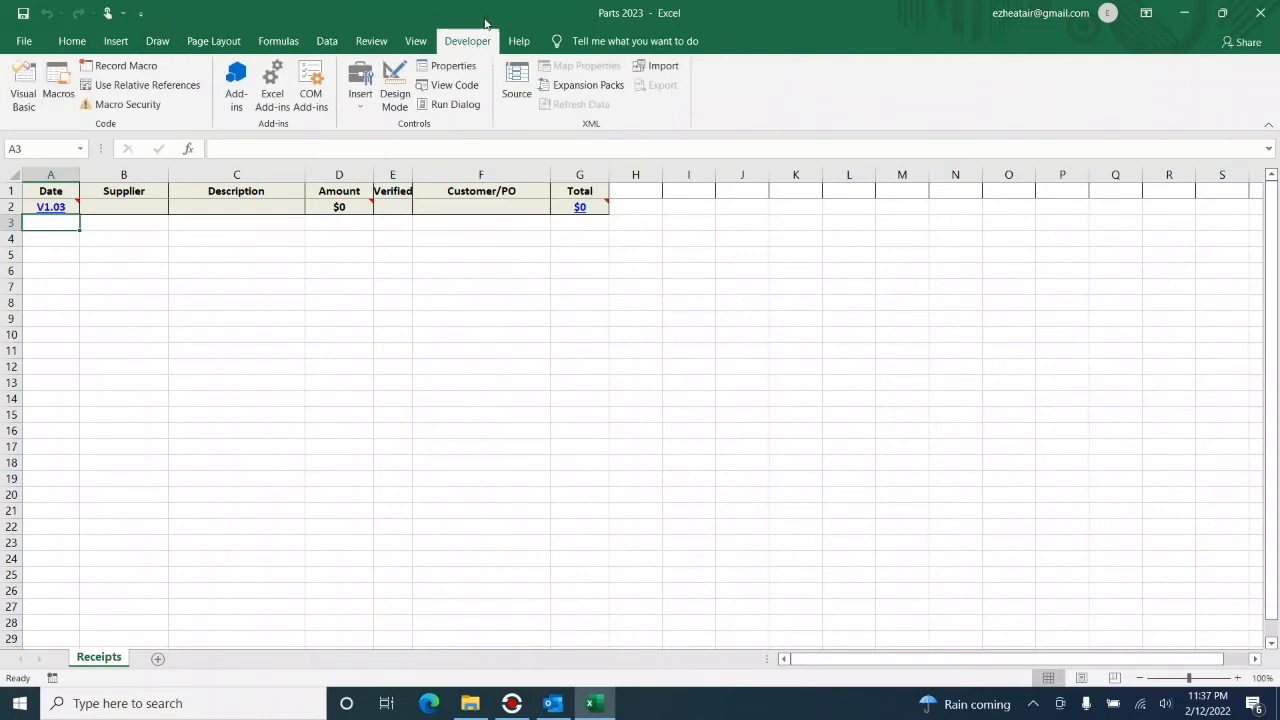
left_click(57, 90)
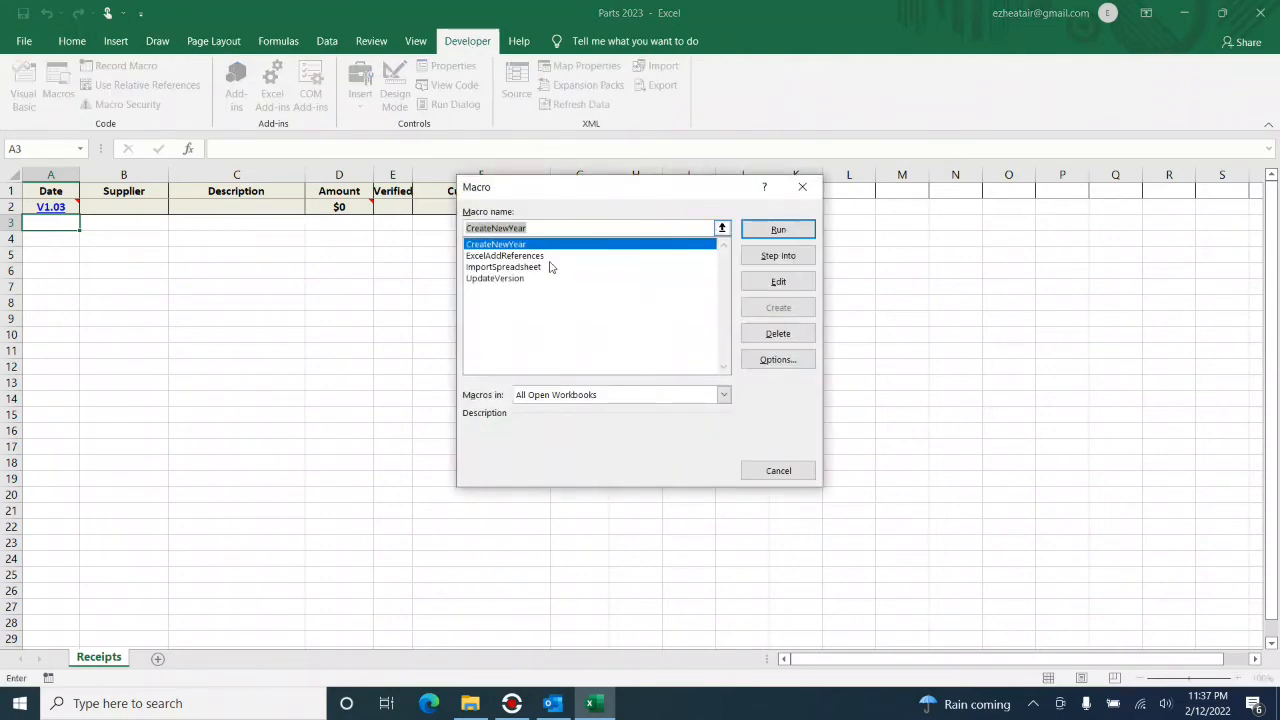
left_click(778, 229)
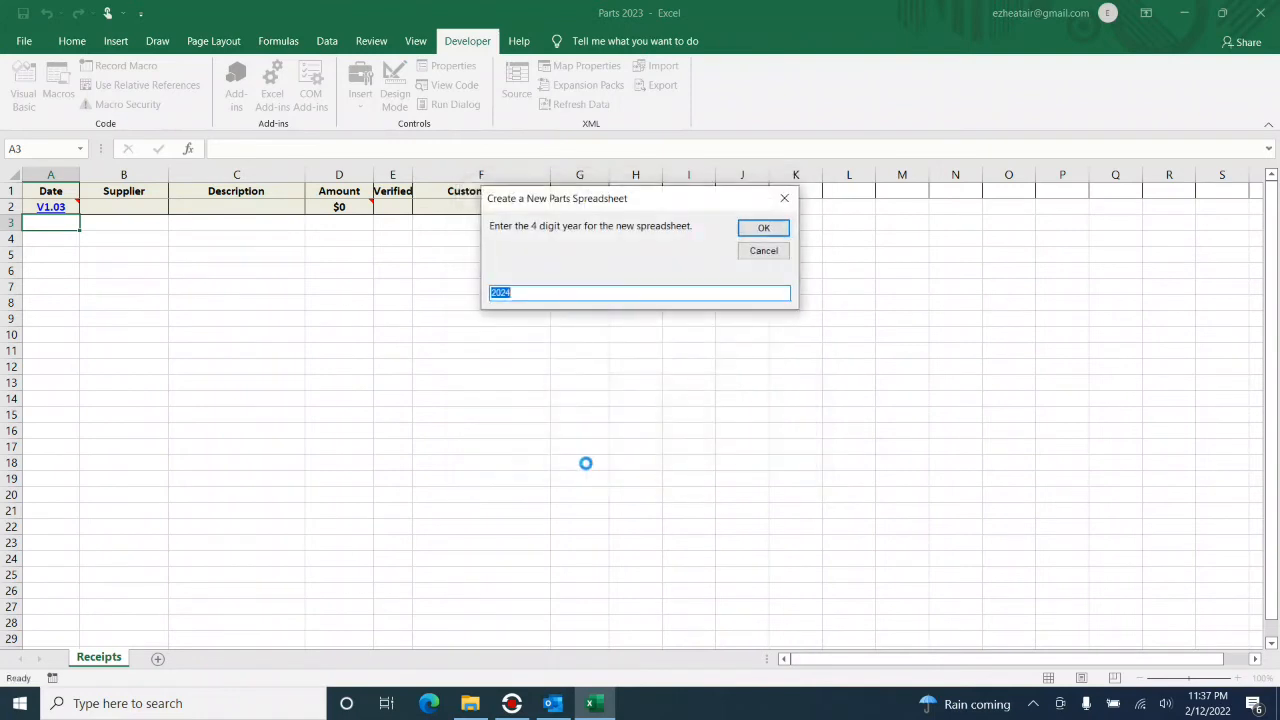
left_click(544, 293)
left_click(740, 230)
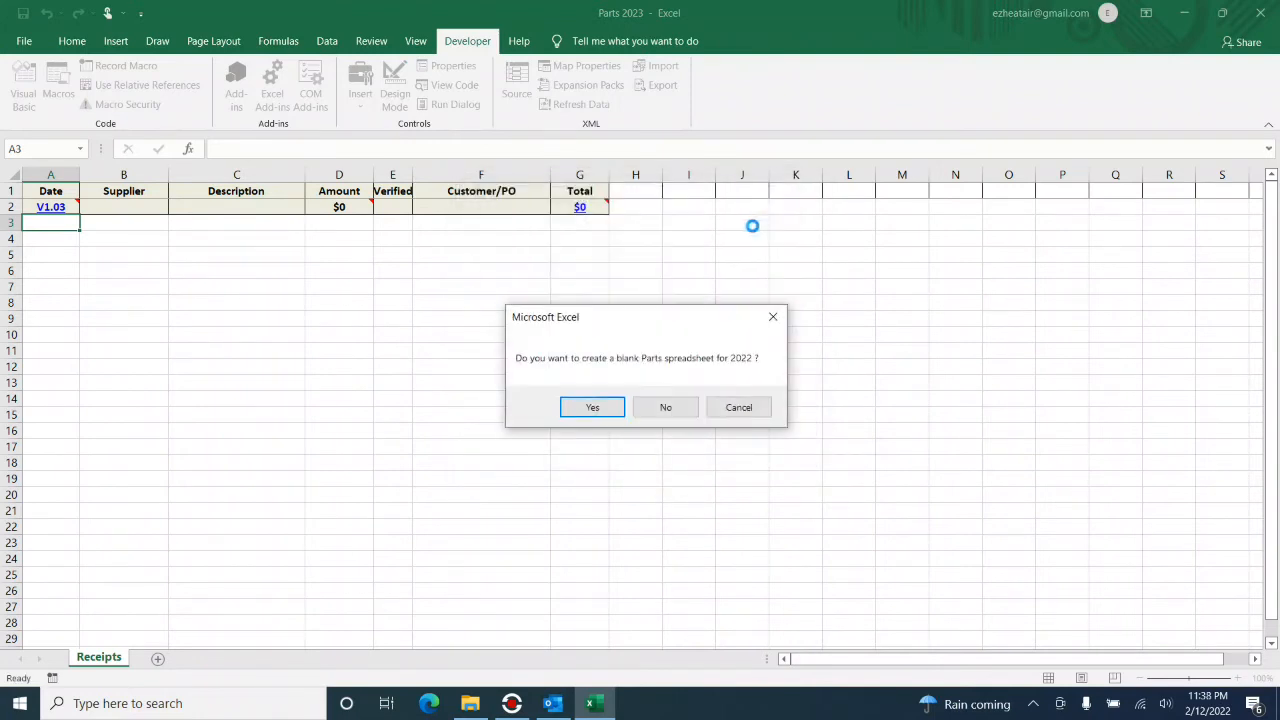
left_click(592, 408)
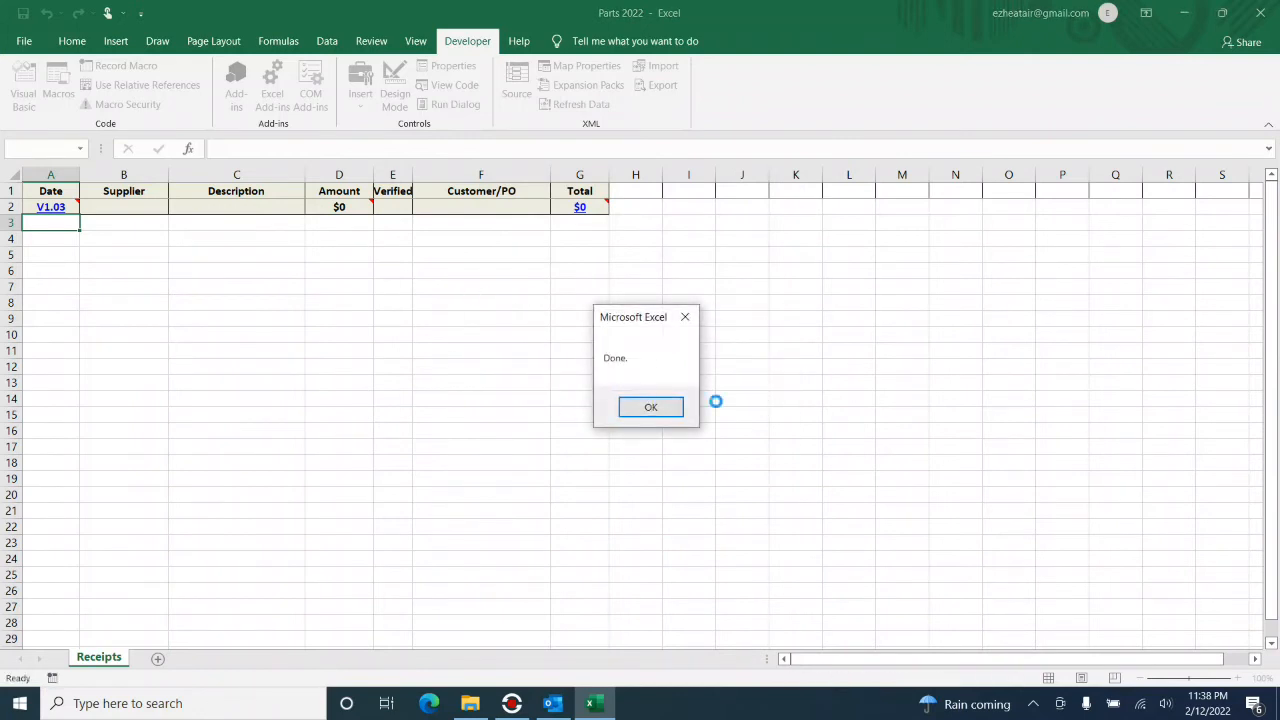
left_click(662, 409)
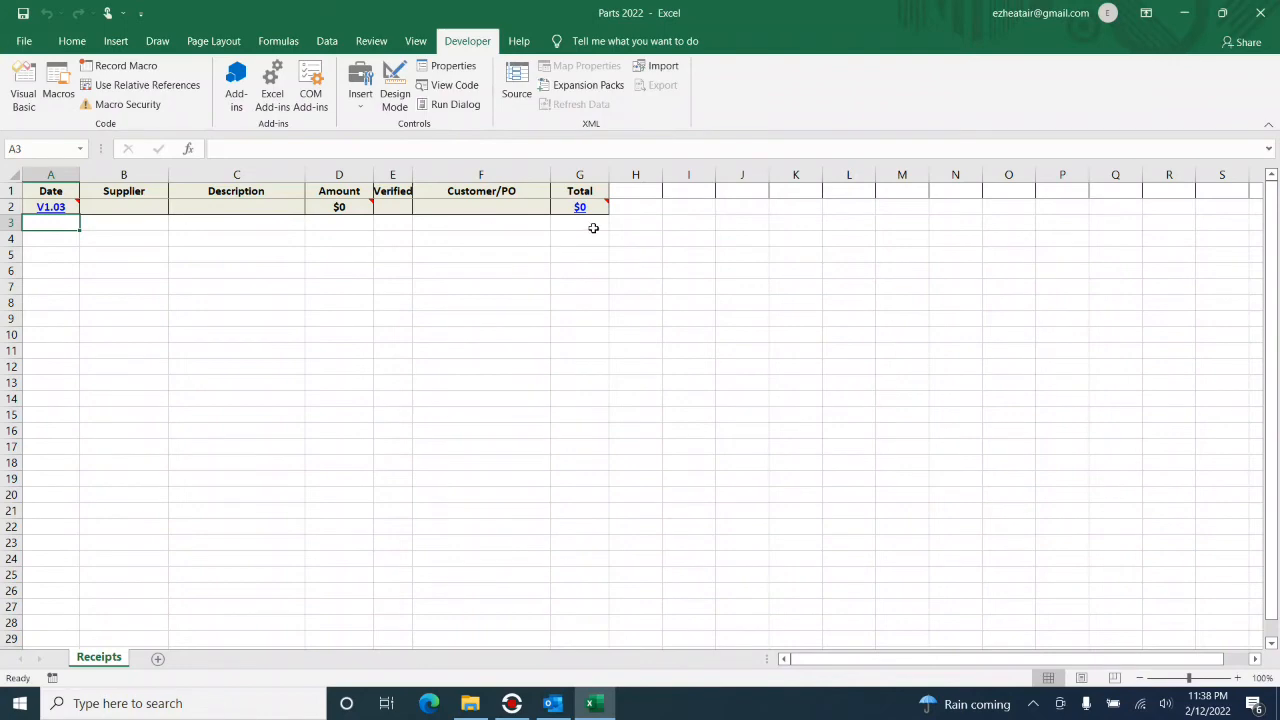
Close Excel, delete Air Conditioning Work 2023 and Parts 2023, and open Air Conditioning Work 2022.
left_click(1260, 12)
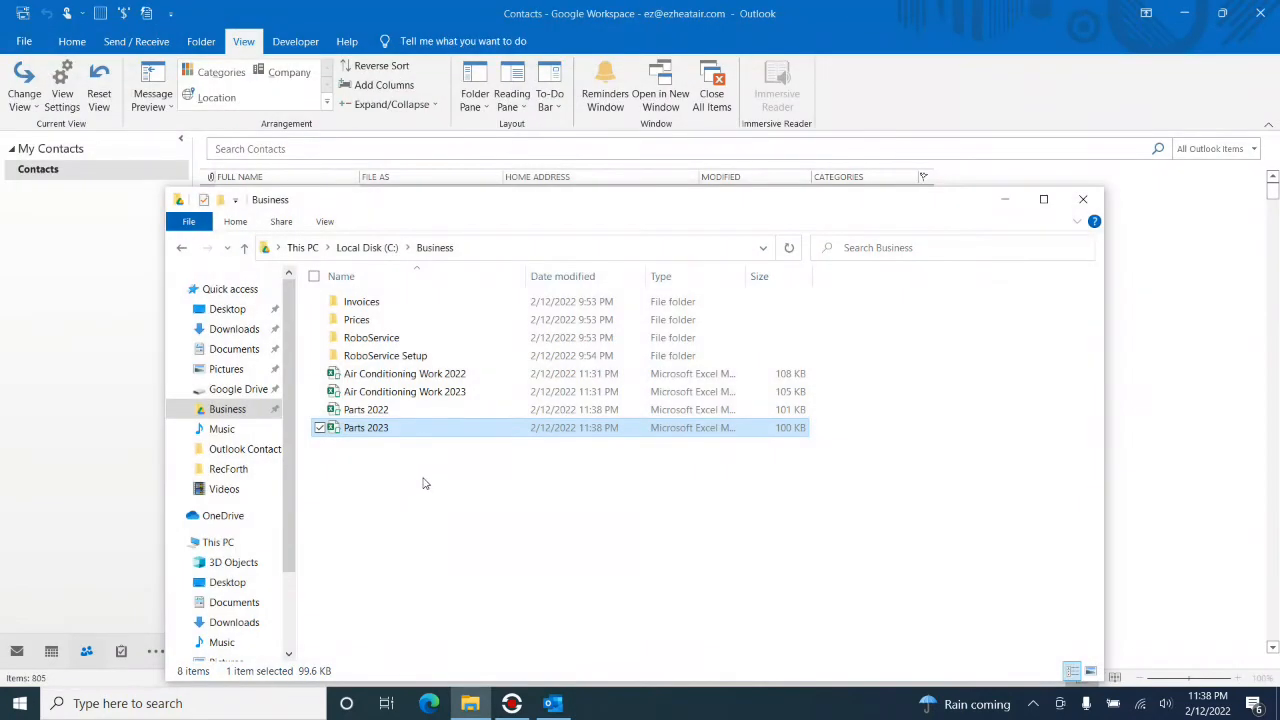
left_click(440, 376)
left_click(530, 392)
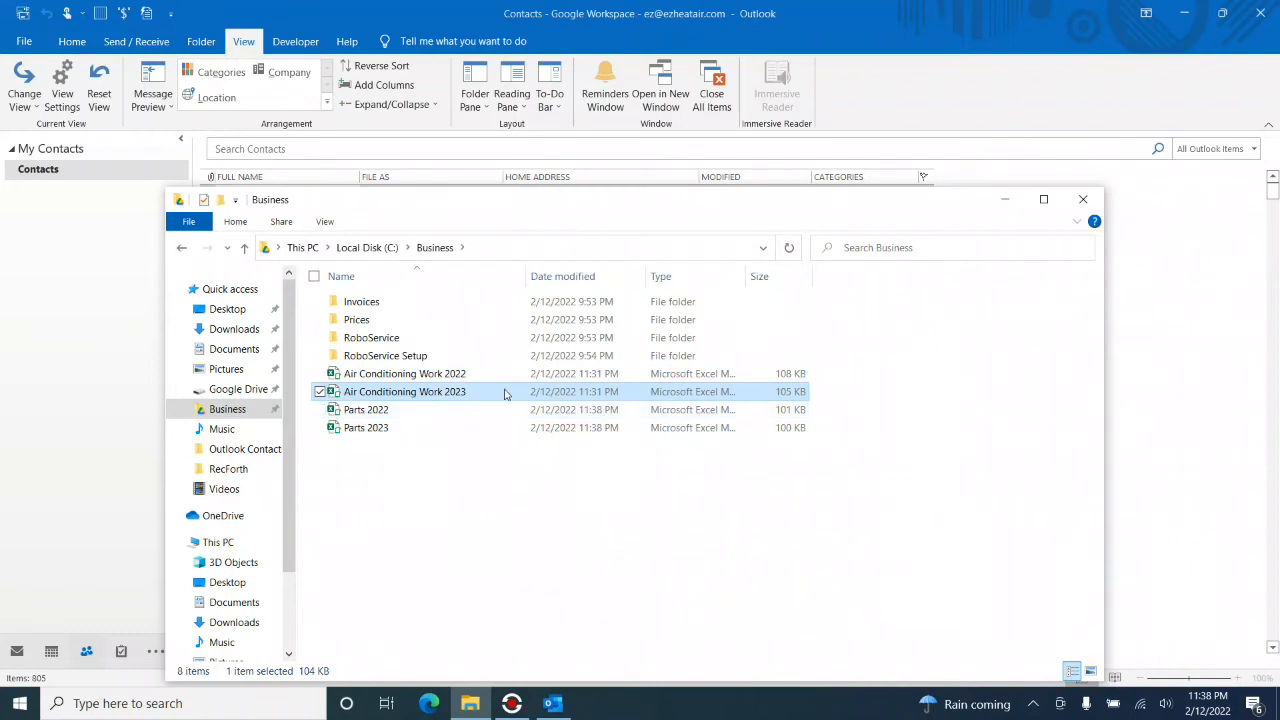
key("Delete")
left_click(421, 413)
key("Delete")
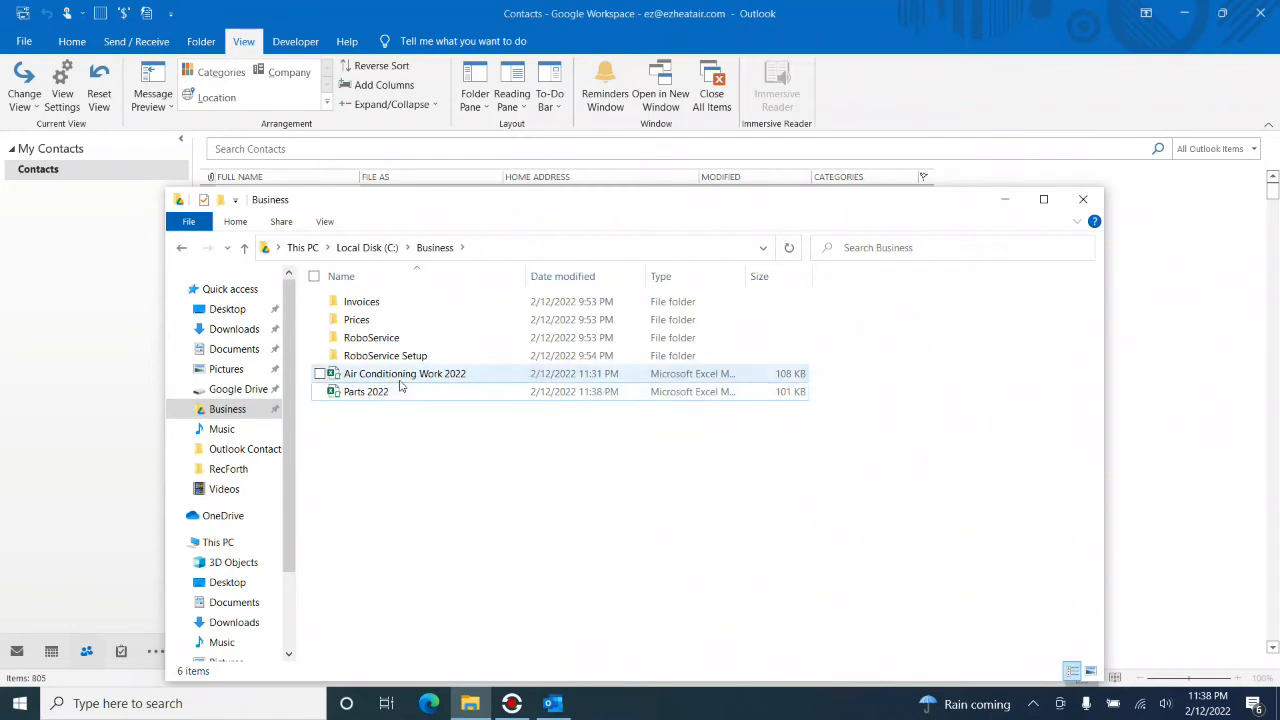
double_click(399, 383)
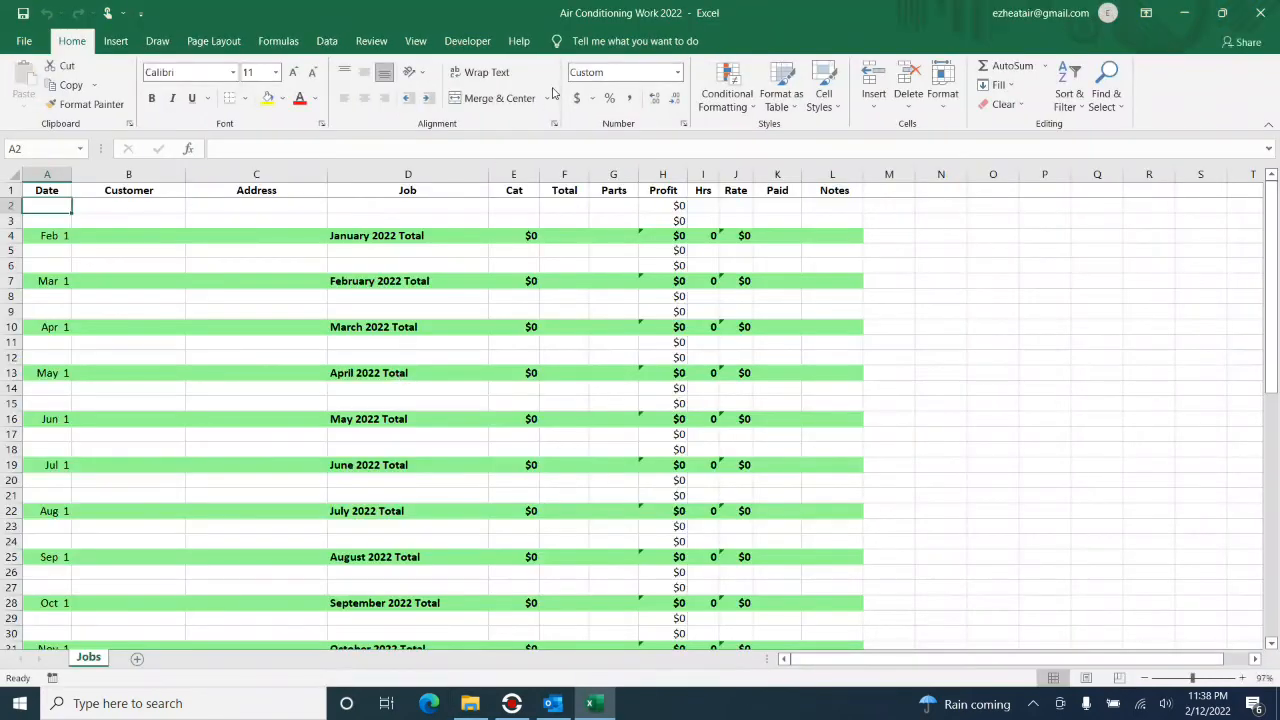
Bring up the Macros list from the Developer tab in Air Conditioning Work 2022.
left_click(469, 41)
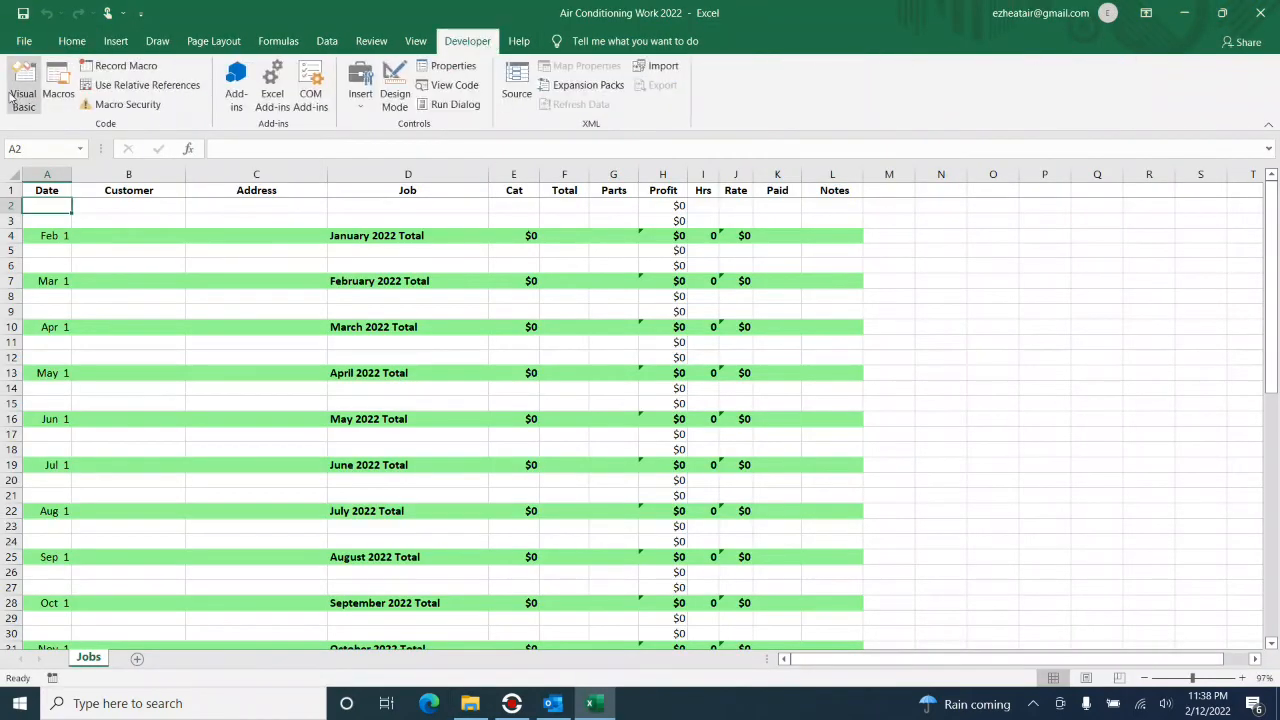
left_click(58, 85)
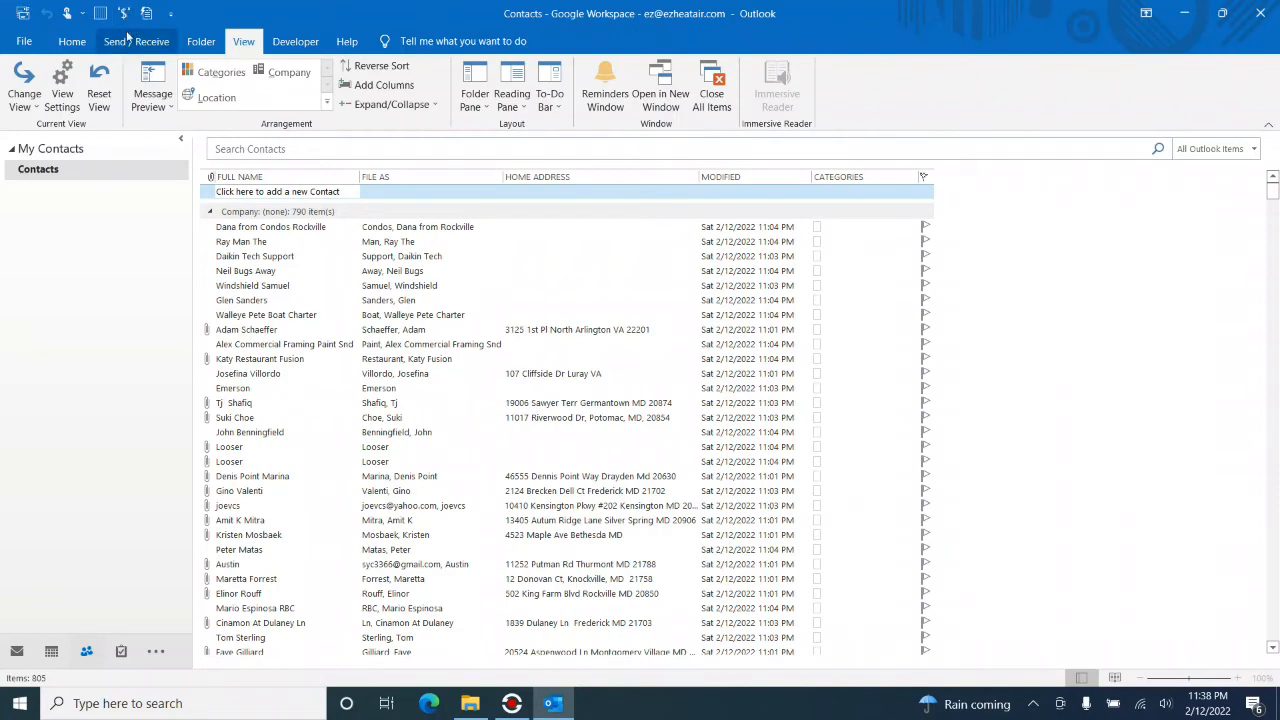
Set RoboService's First Year of Jobs to 2022, save the settings, and close the version history.
left_click(101, 14)
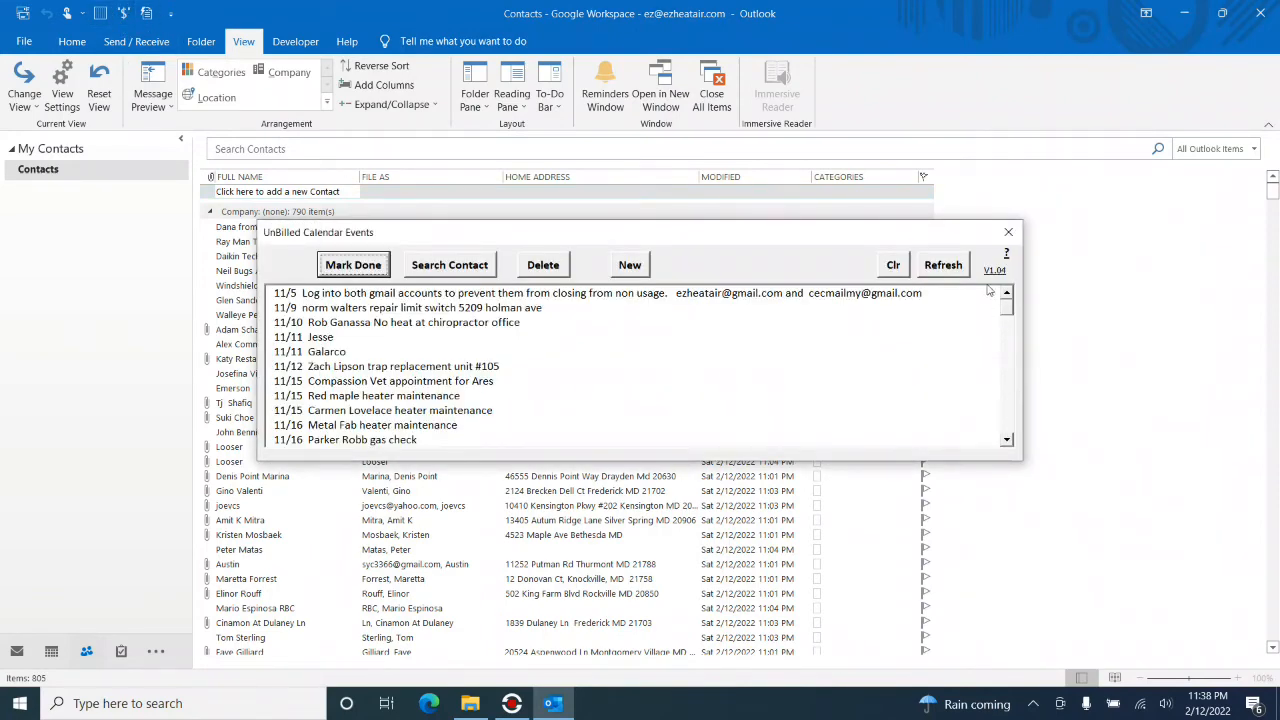
left_click(999, 271)
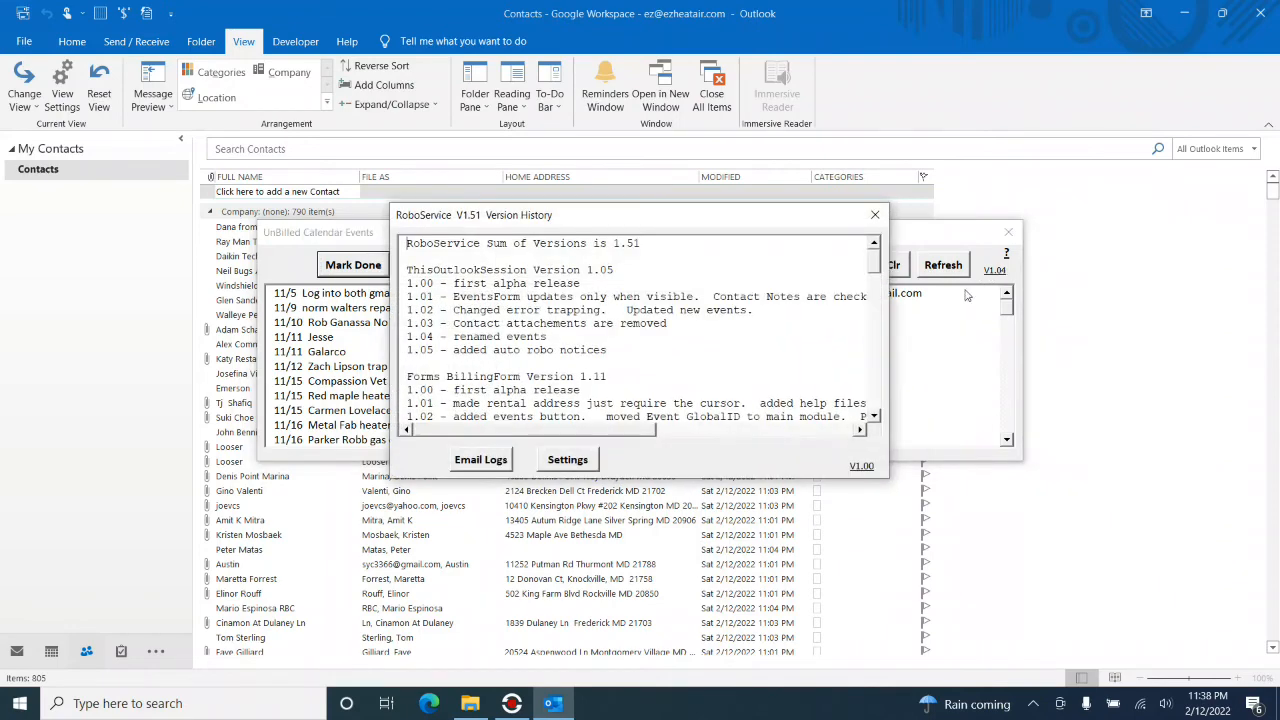
left_click(566, 464)
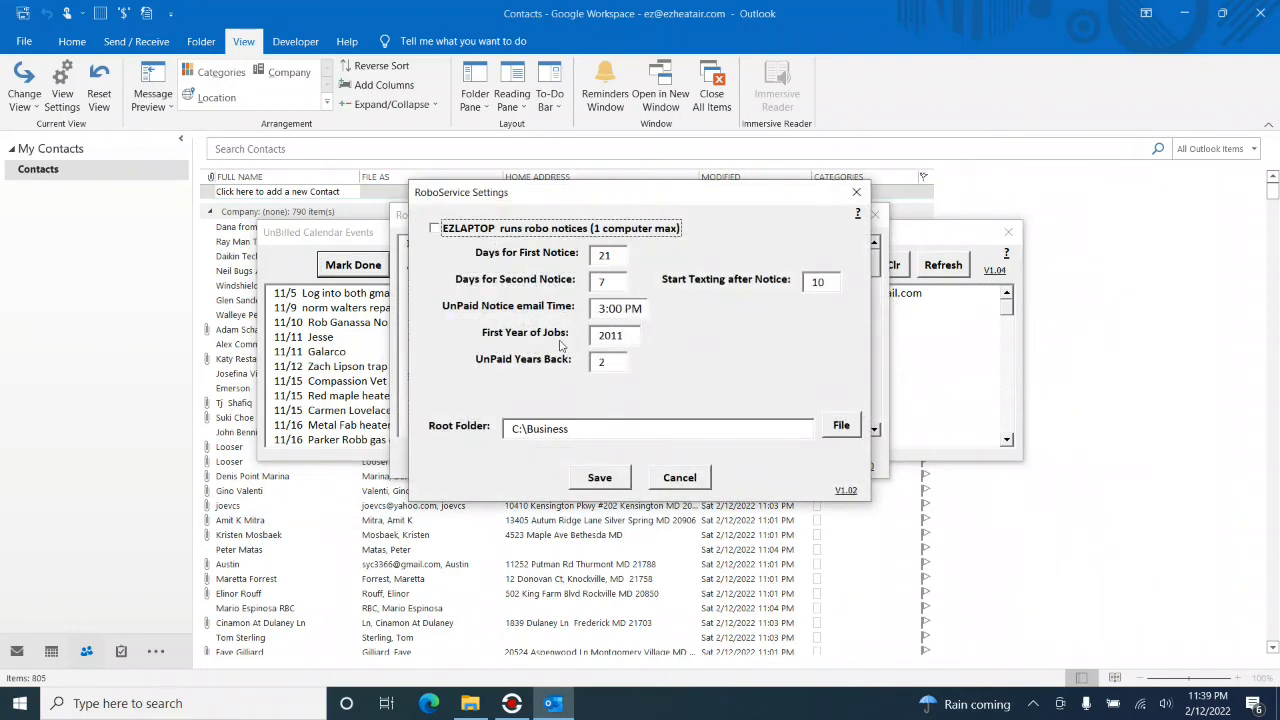
left_click(634, 338)
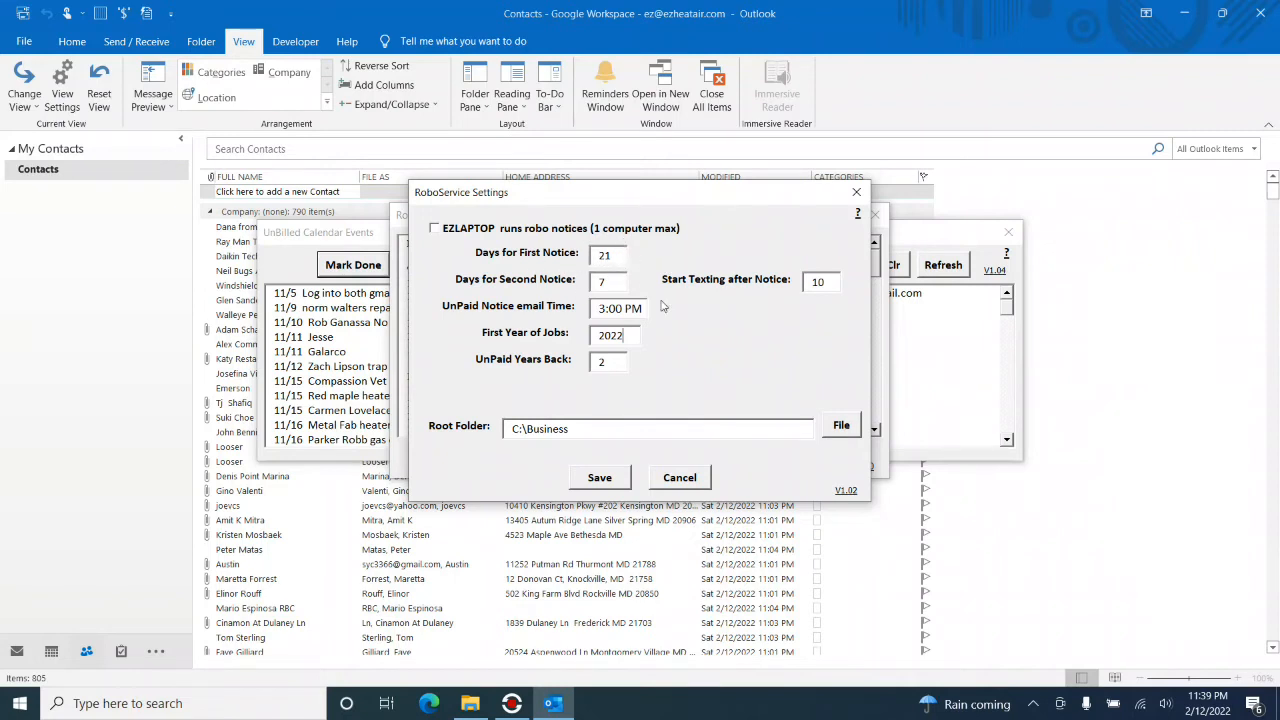
left_click(600, 479)
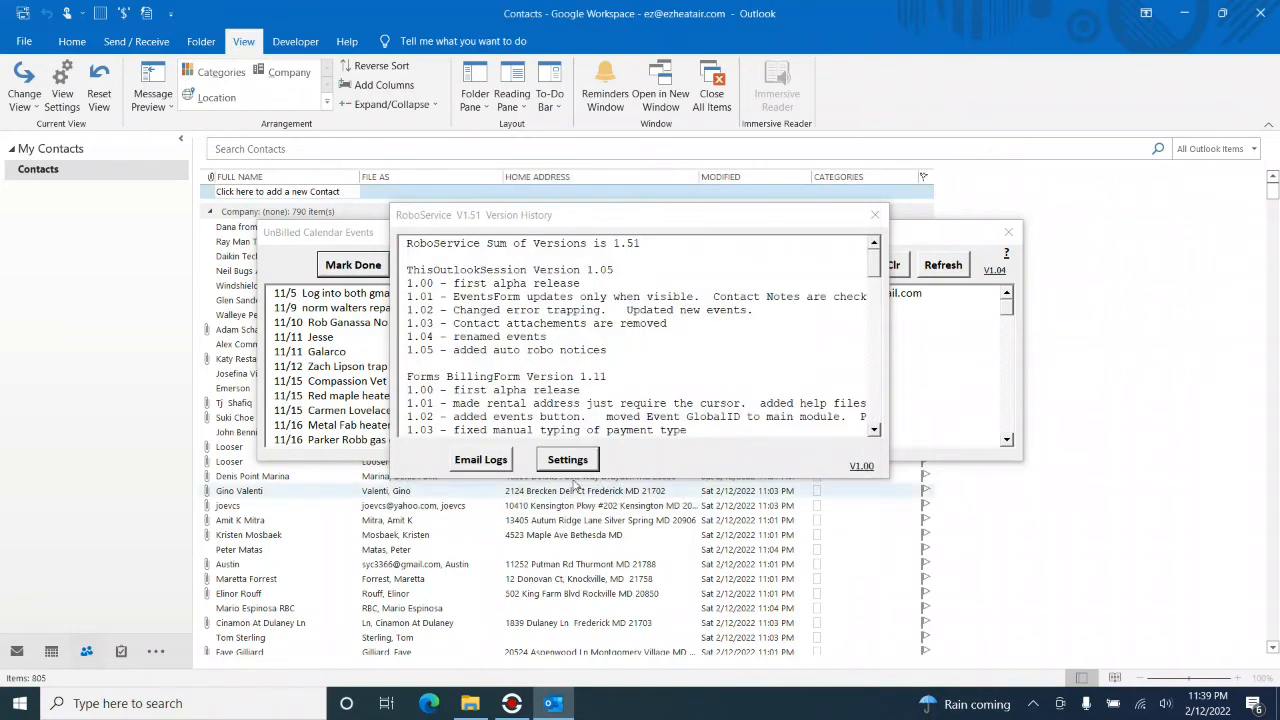
left_click(872, 214)
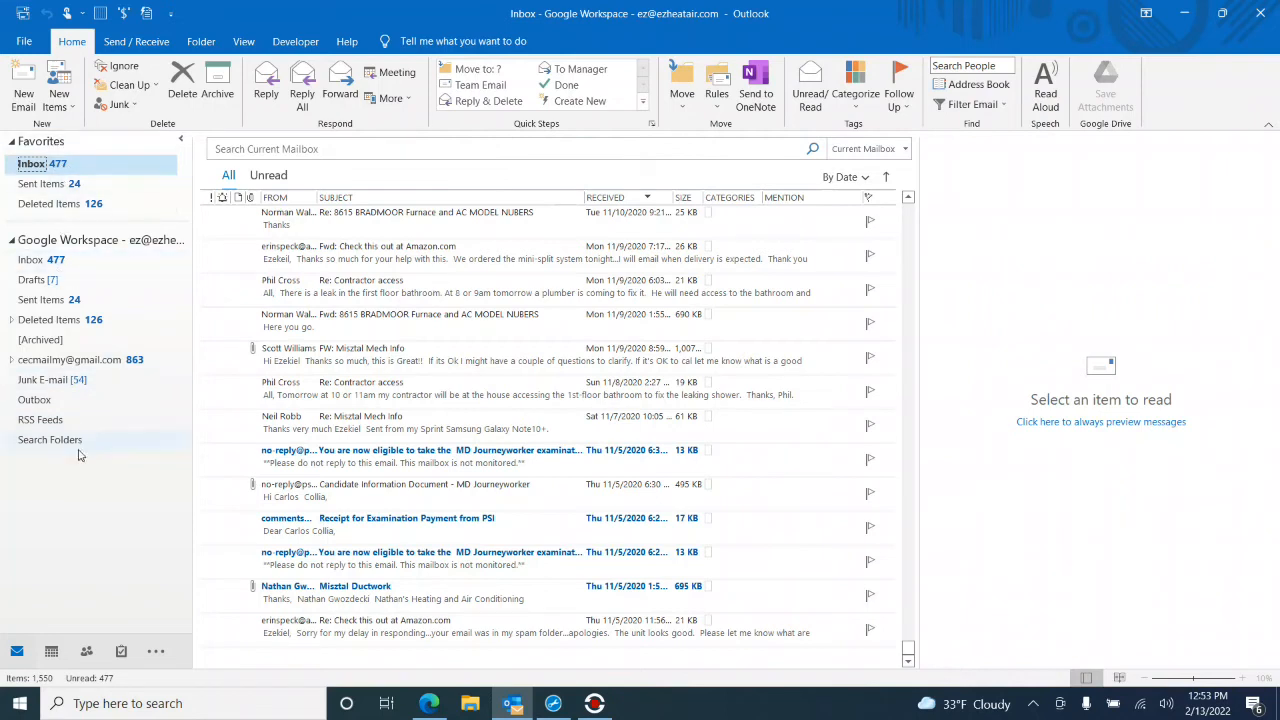
Remove Inbox, Sent Items and Deleted Items from Favorites, then return to the Contacts list.
right_click(70, 167)
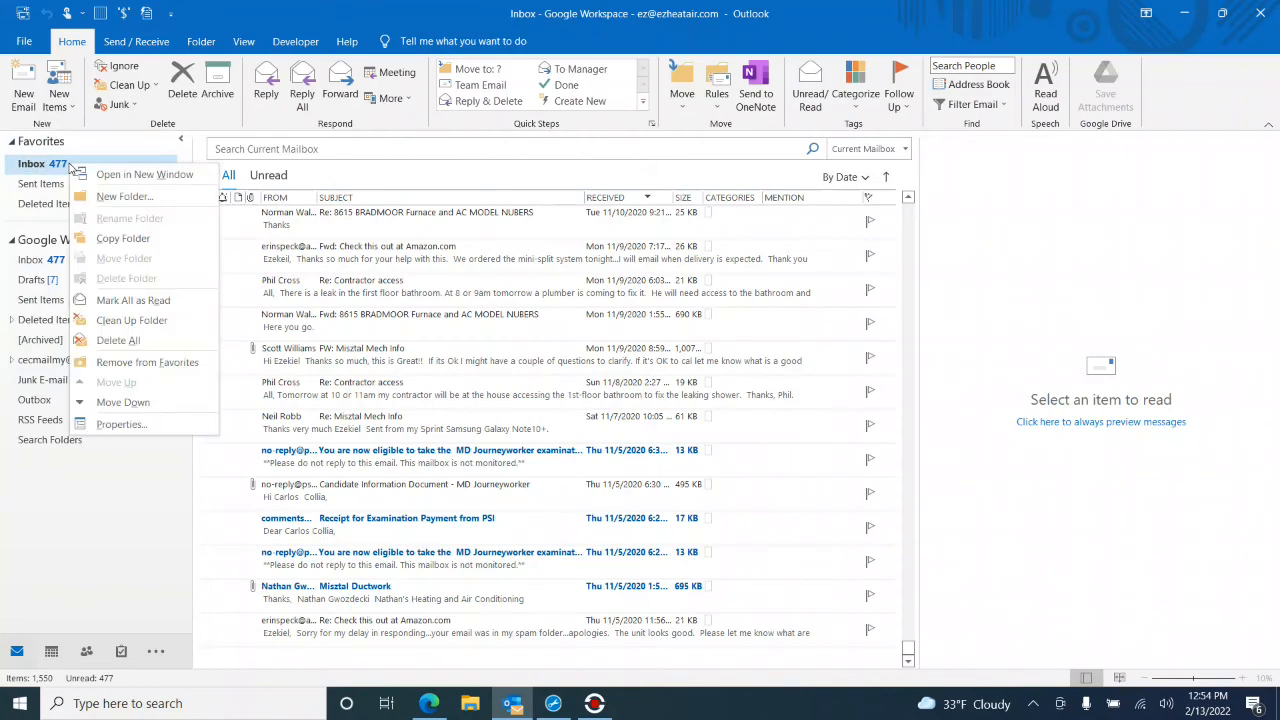
left_click(165, 362)
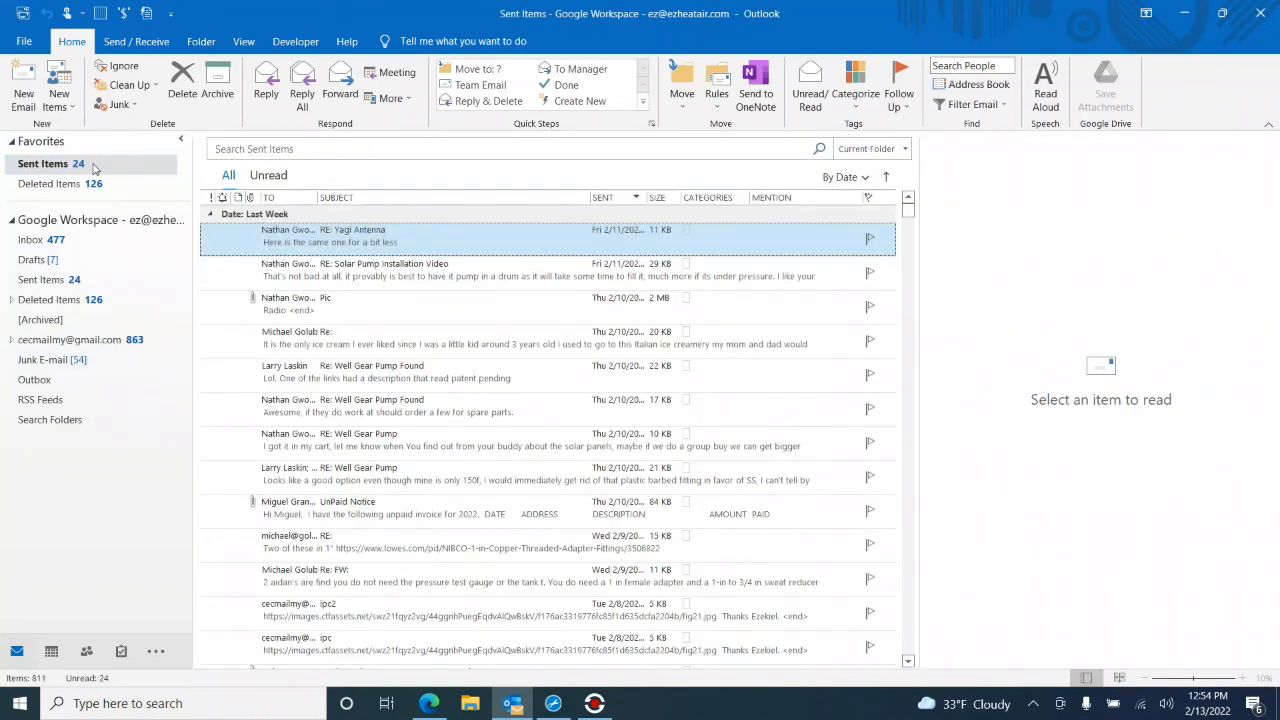
right_click(94, 164)
left_click(169, 365)
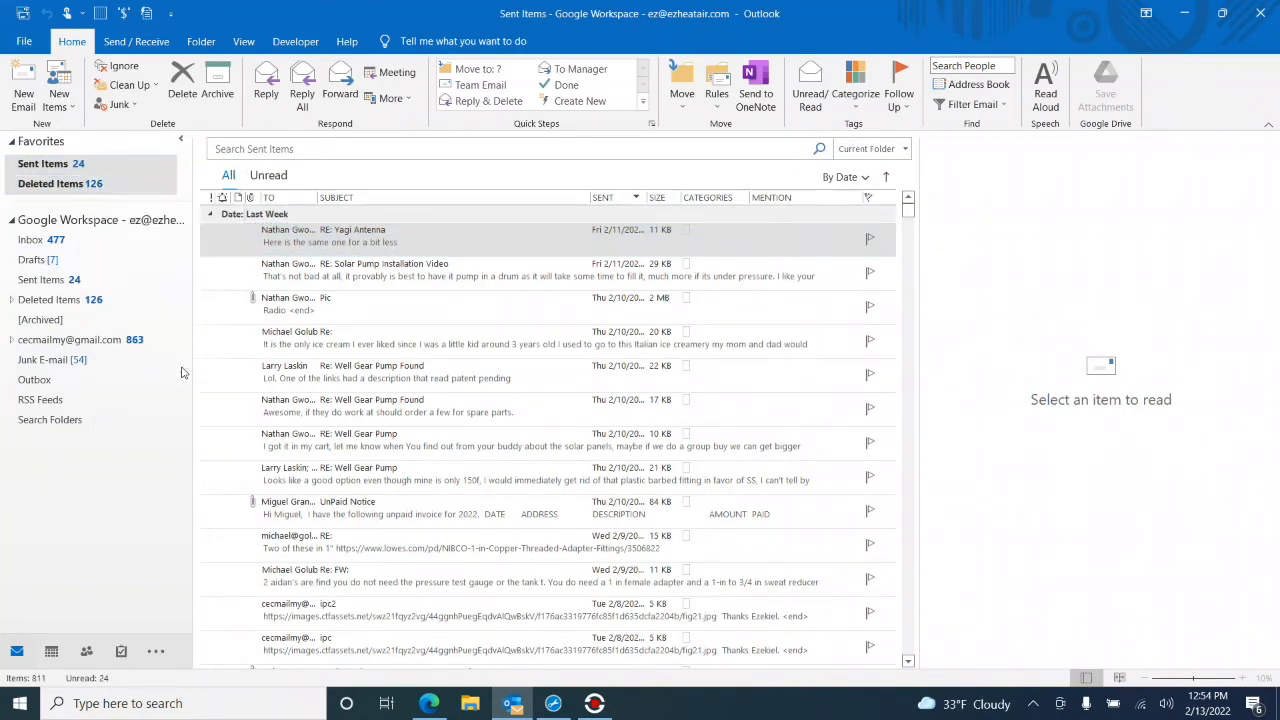
right_click(110, 168)
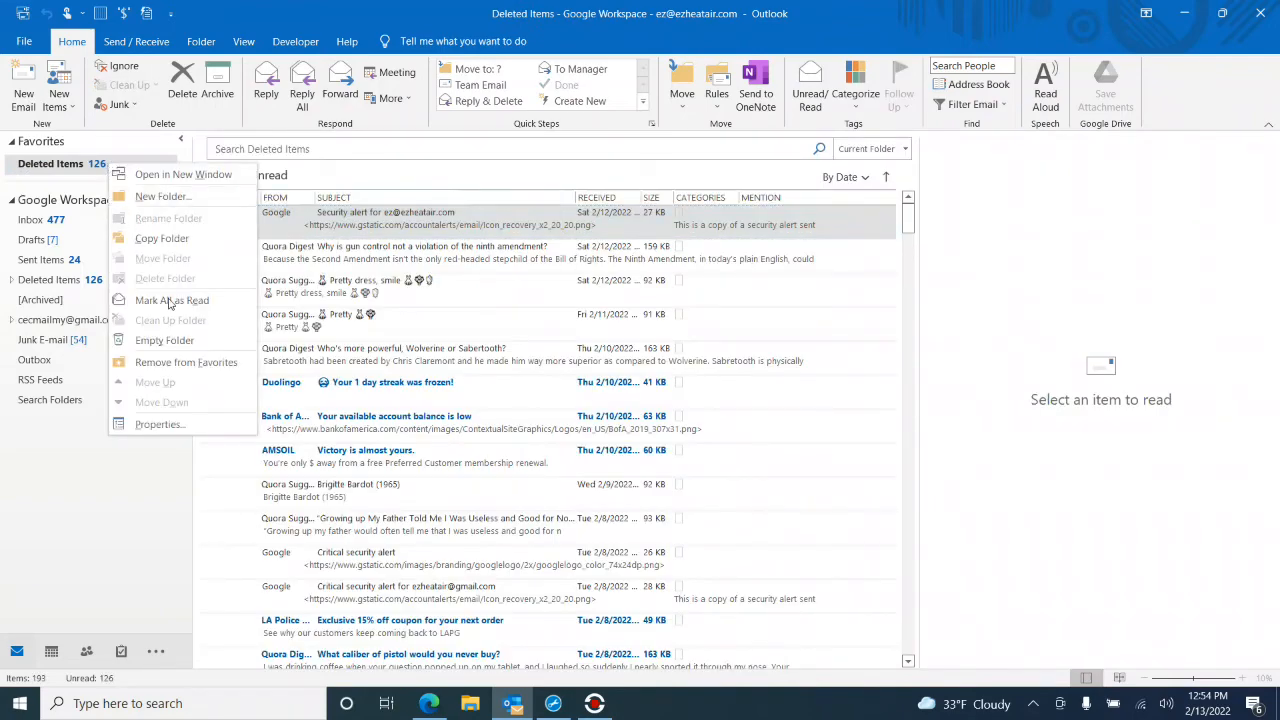
left_click(185, 364)
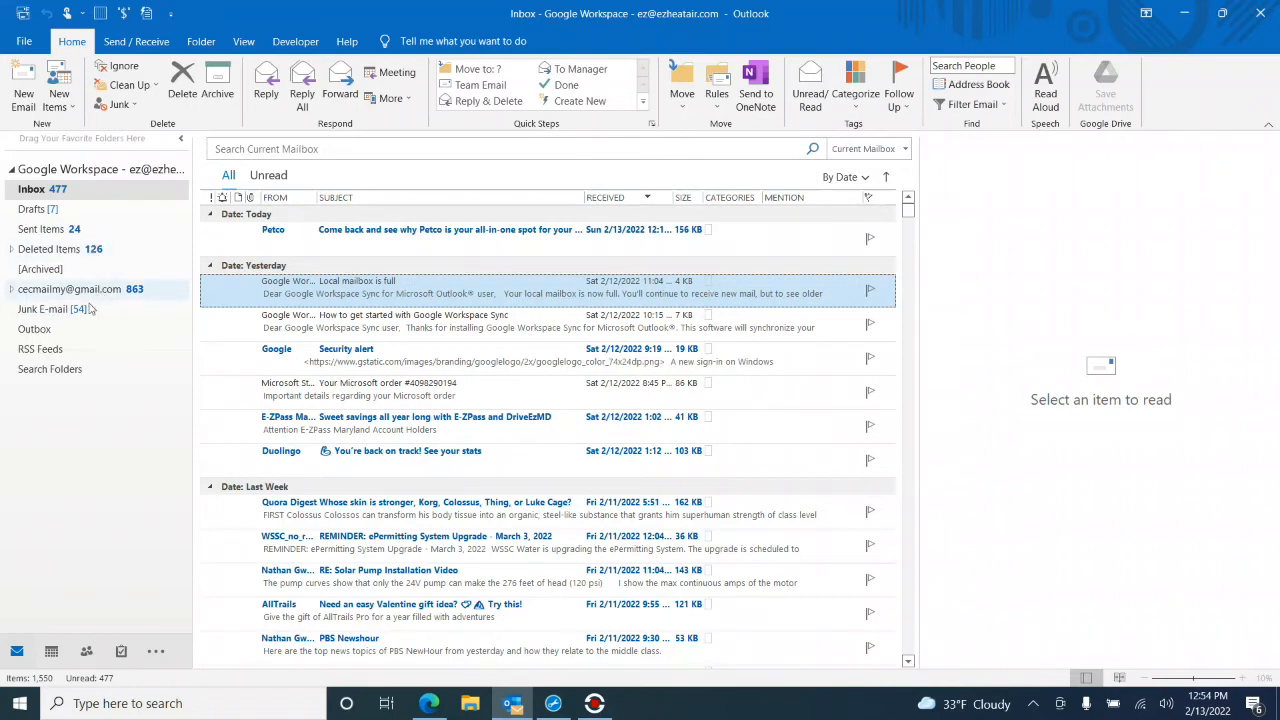
left_click(76, 195)
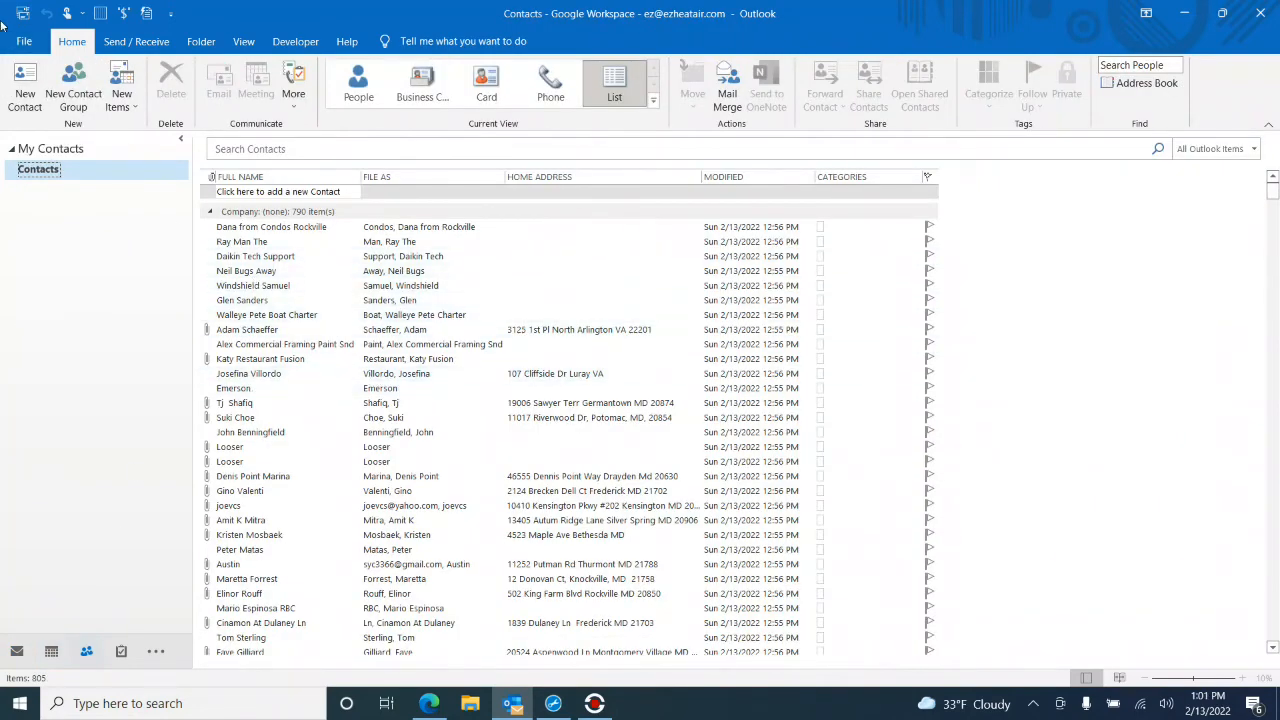
Create a new email signature named 'Work' in Outlook's mail options.
left_click(24, 41)
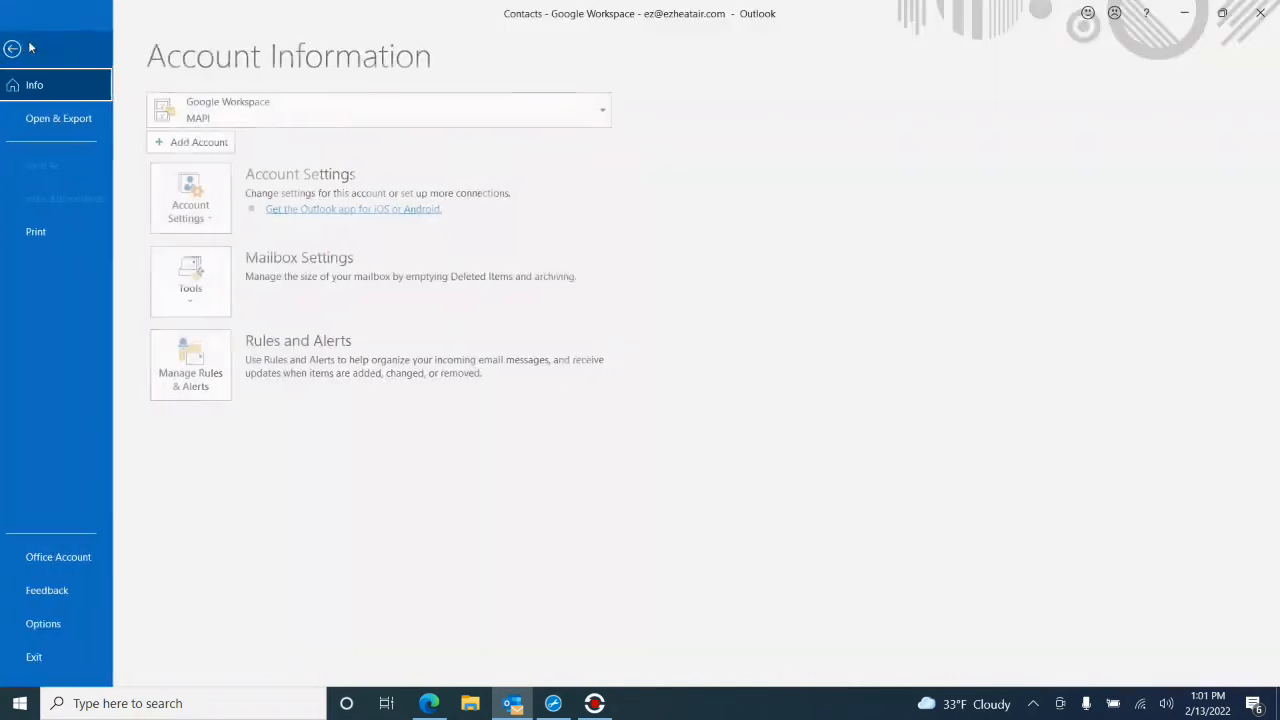
left_click(57, 623)
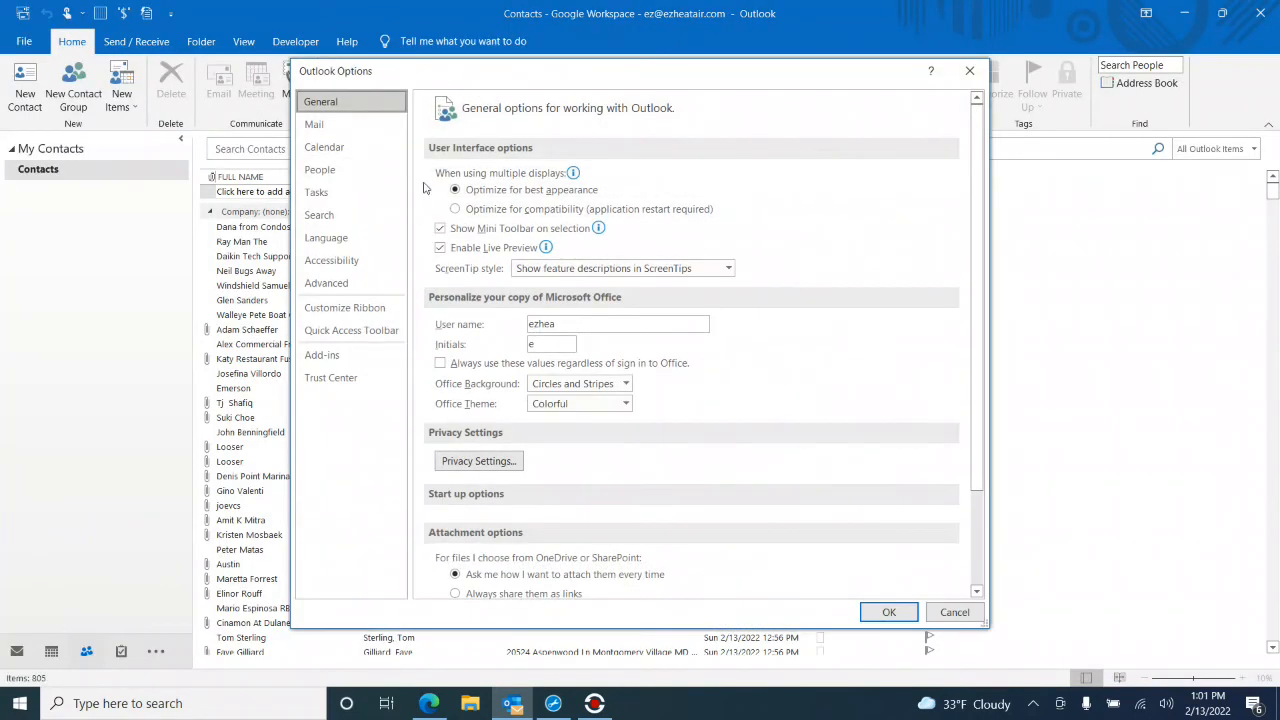
left_click(339, 130)
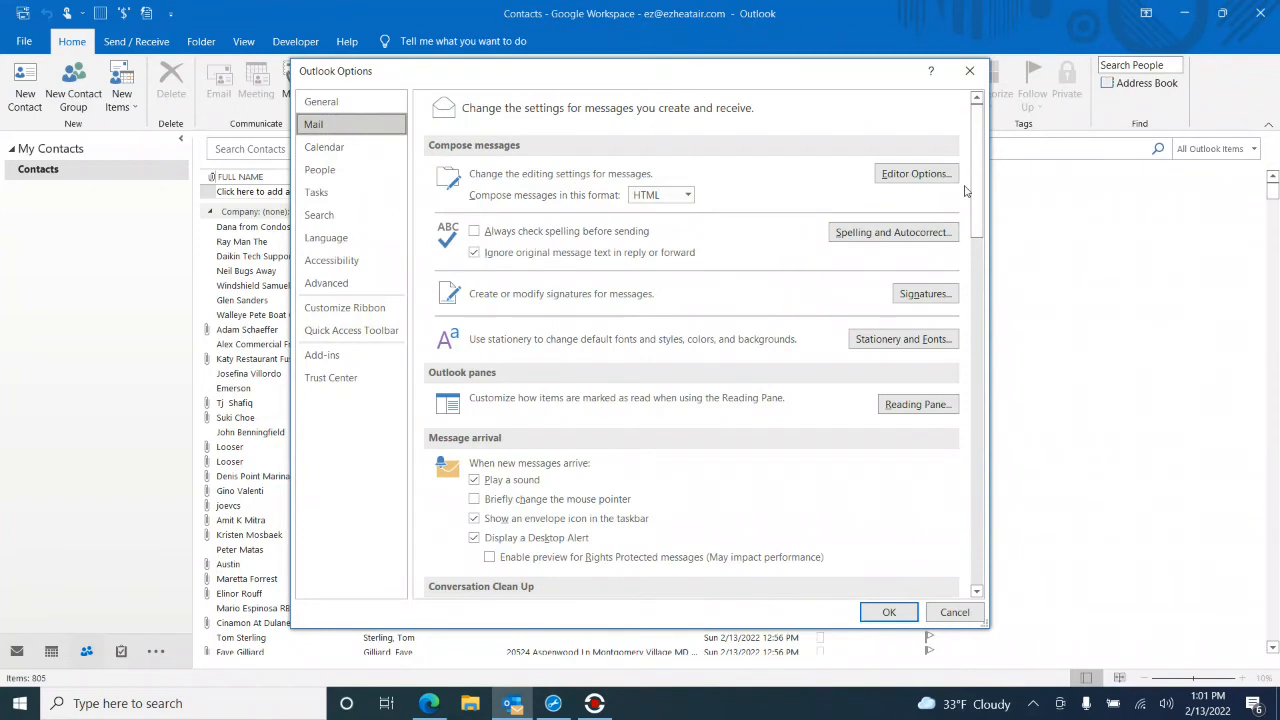
left_click(927, 293)
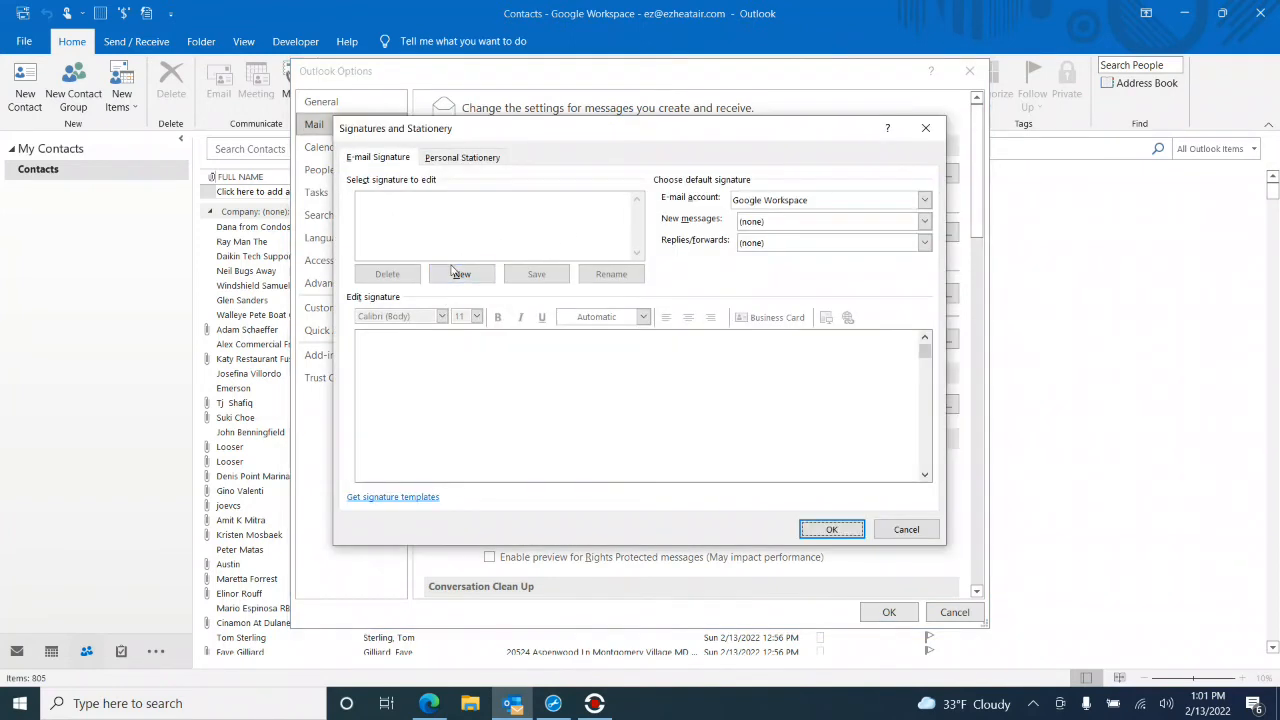
left_click(468, 275)
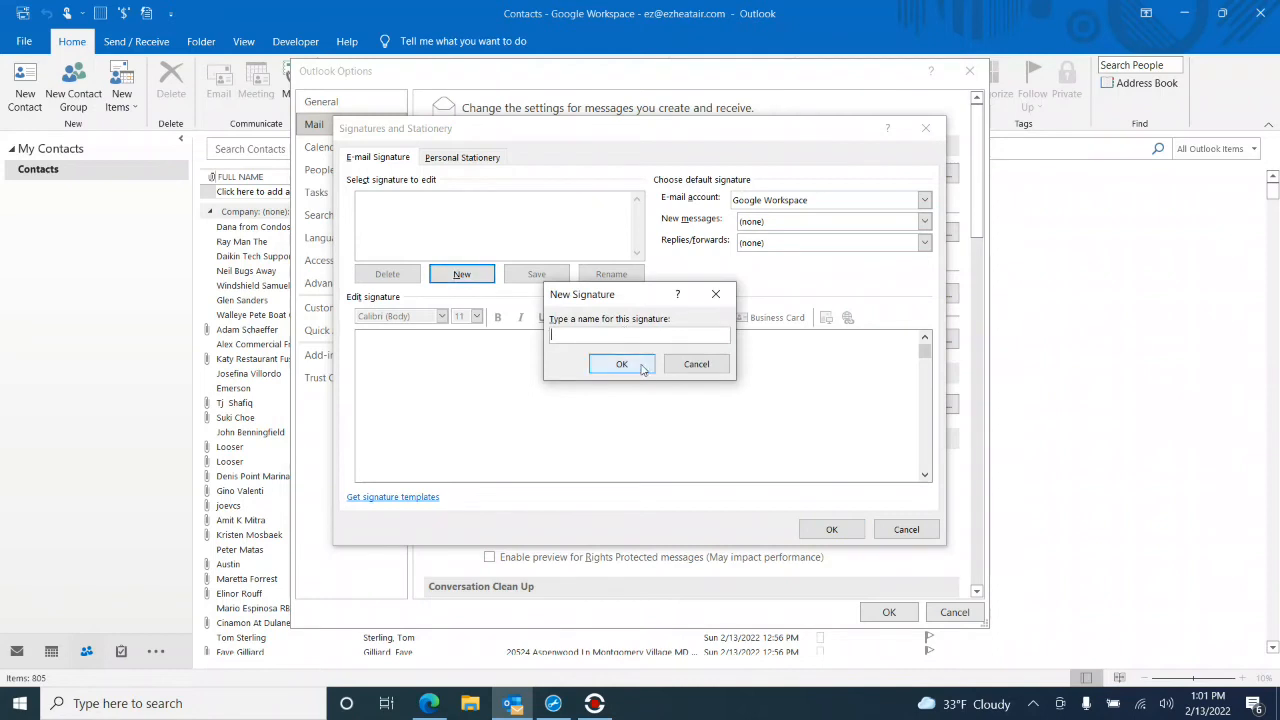
type("Work")
left_click(630, 364)
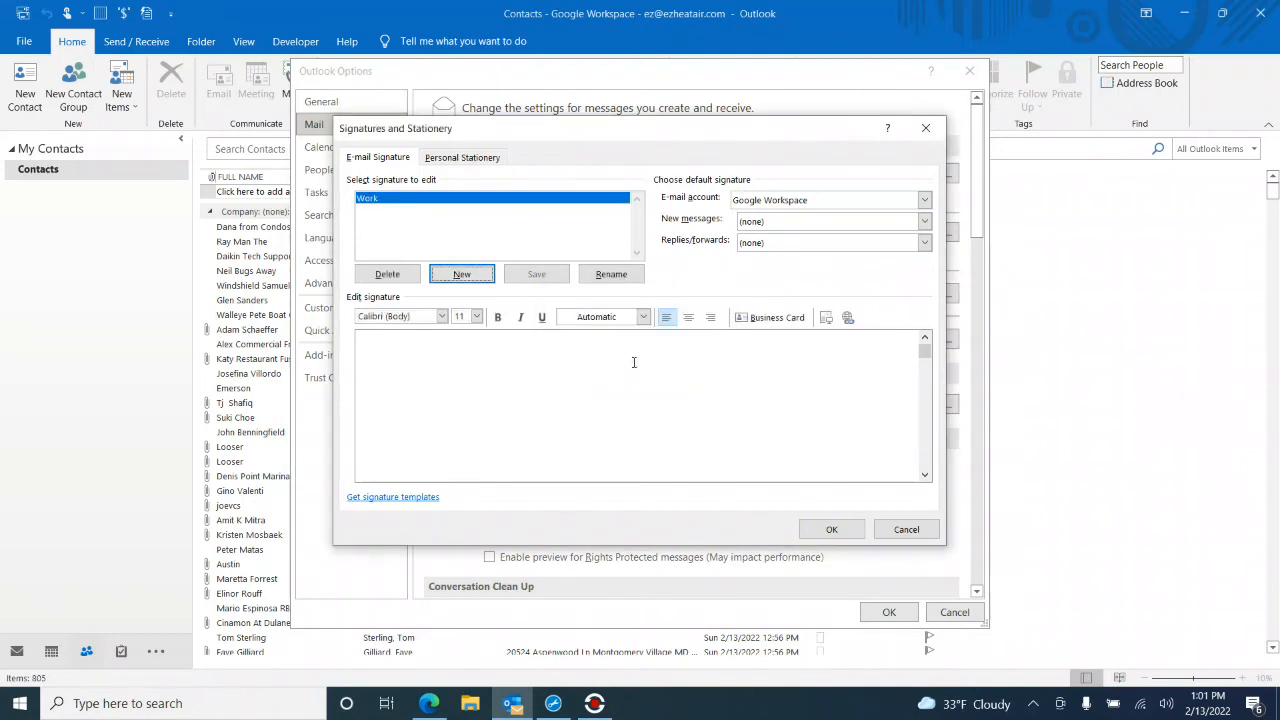
Write the Work signature as 'Thanks,' with the sender's name on the next line.
left_click(428, 360)
type("Thanks,")
key("Return")
type("Ezekiel")
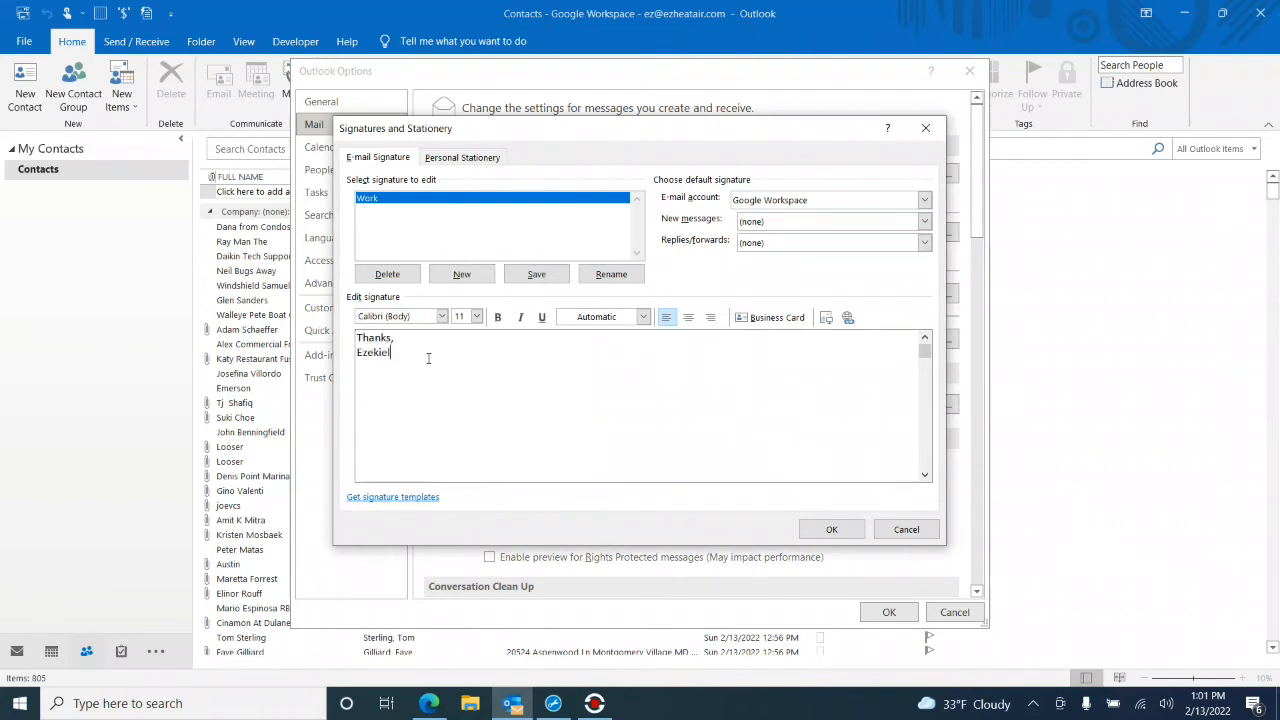
Make Work the default for new messages and replies/forwards, then return to the Inbox.
left_click(831, 529)
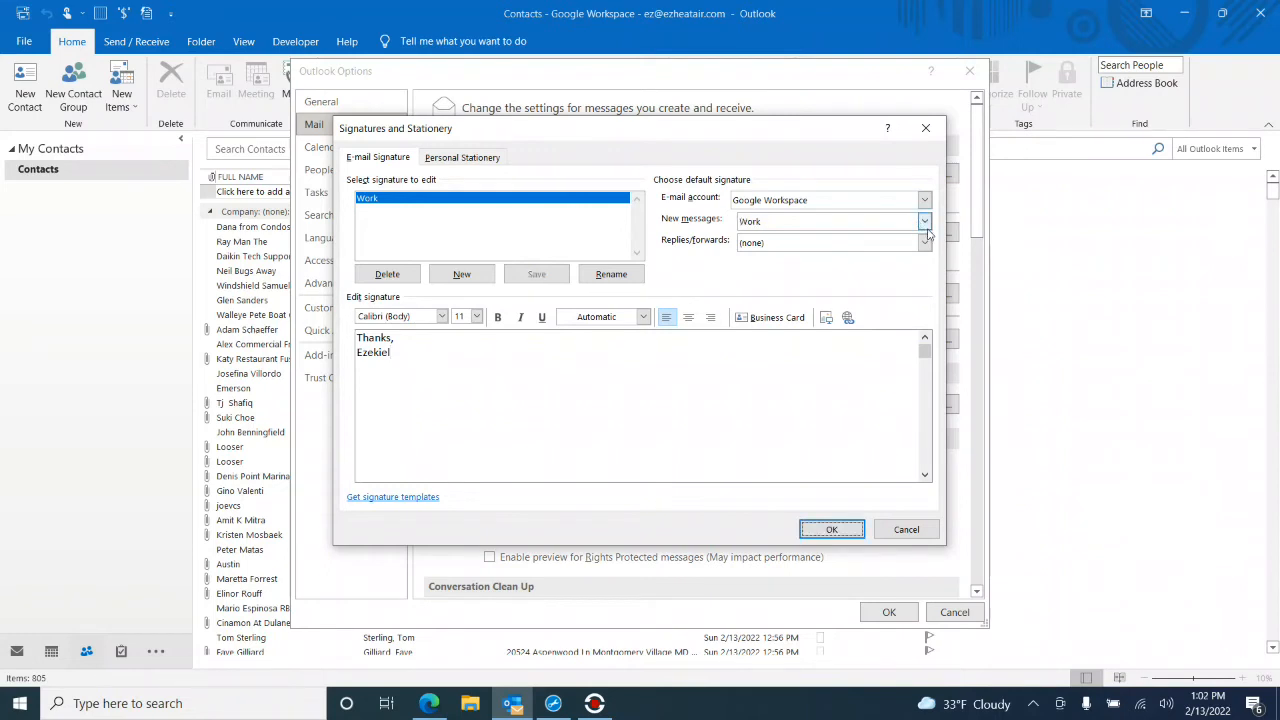
left_click(924, 242)
left_click(863, 277)
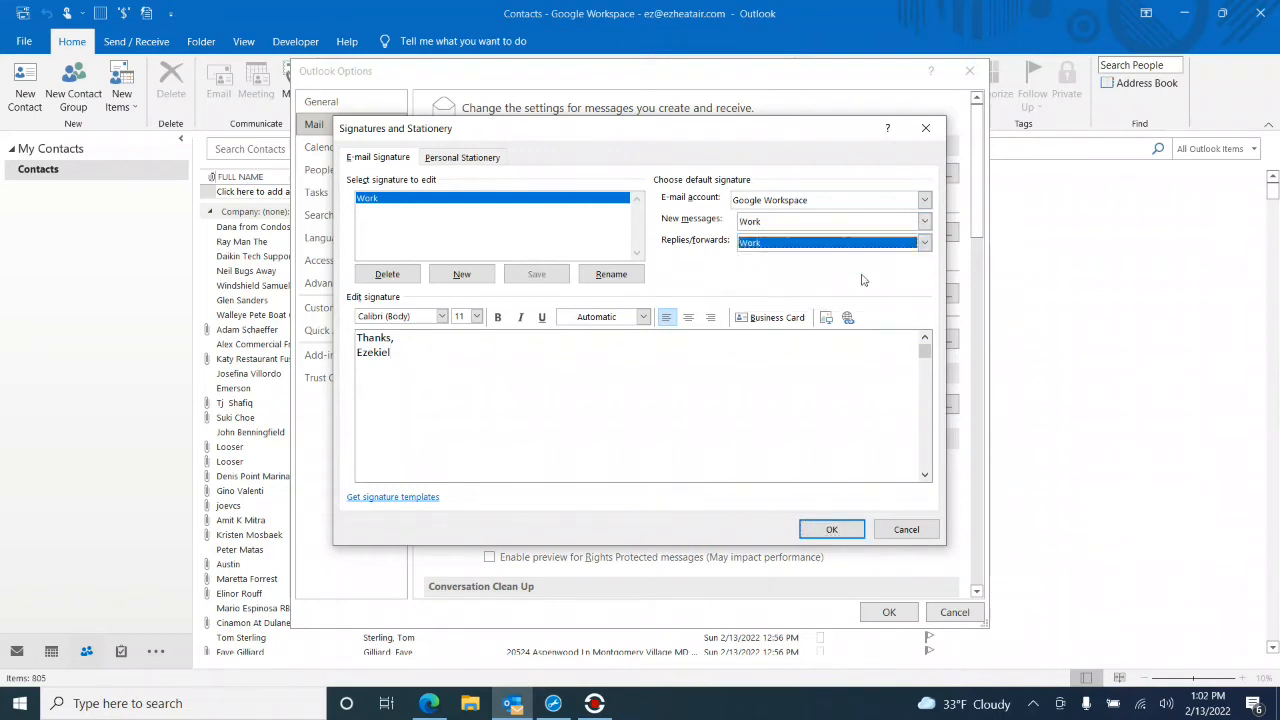
left_click(828, 538)
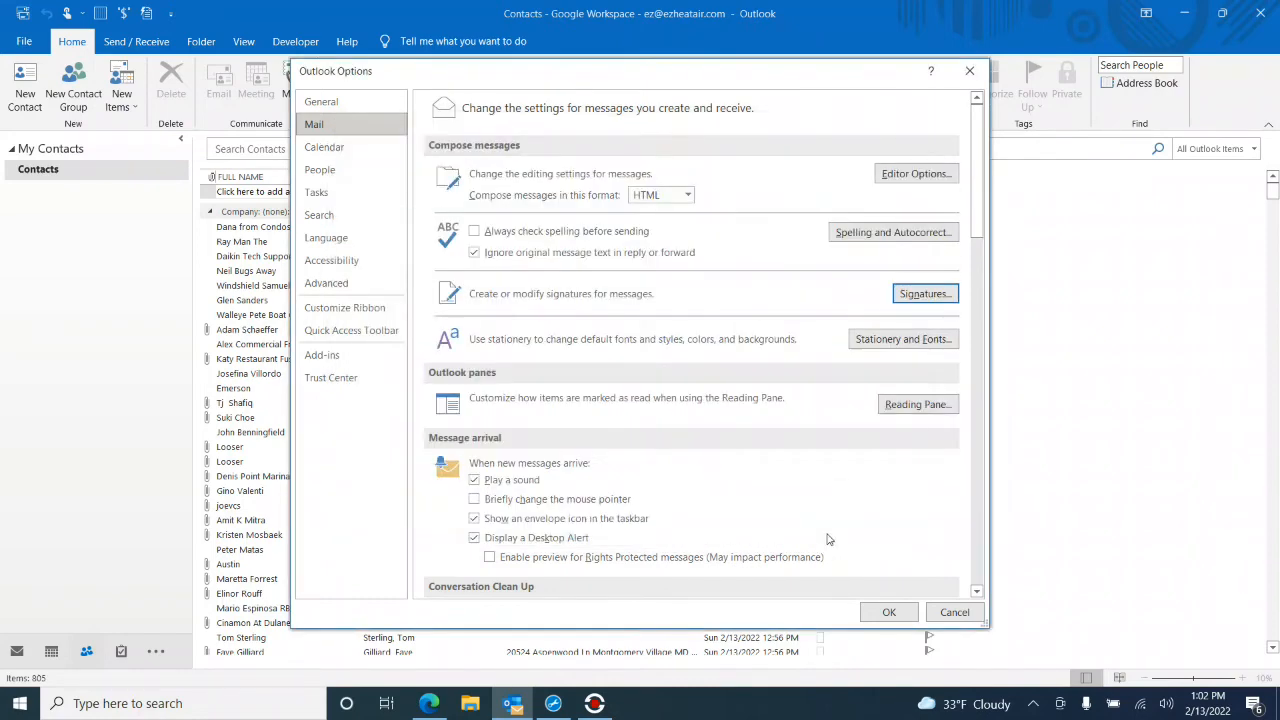
left_click(888, 611)
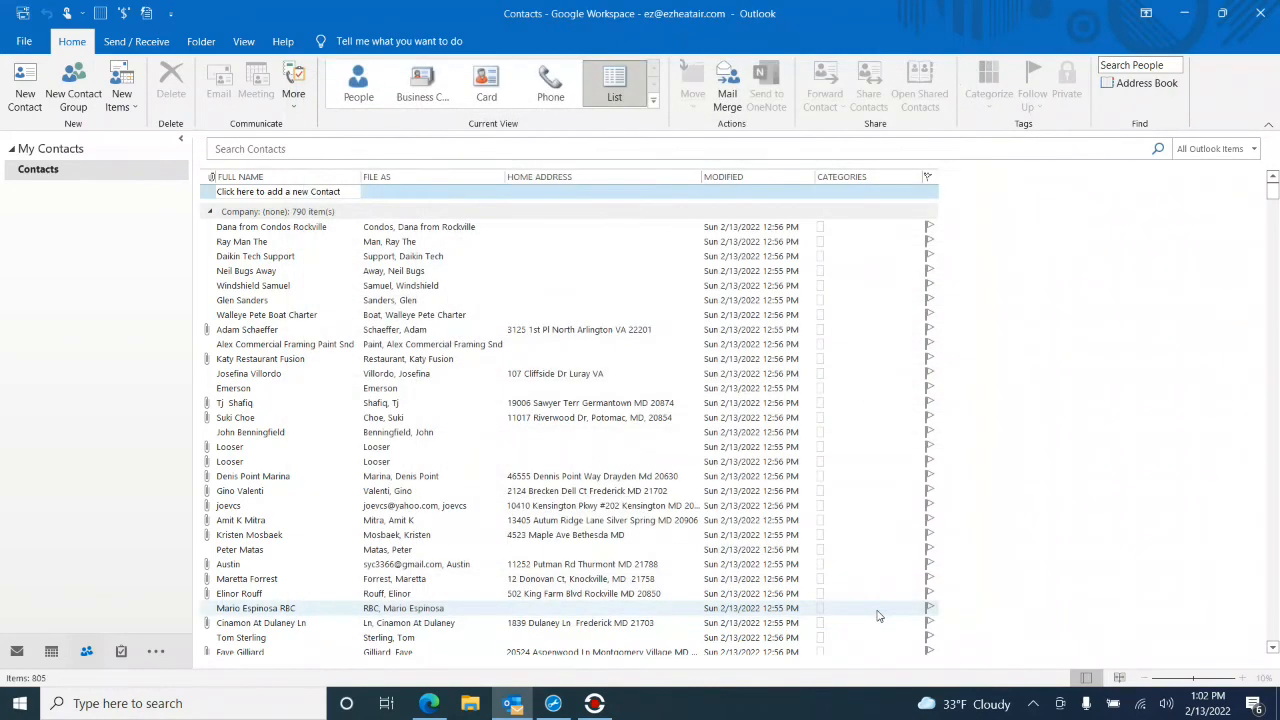
left_click(16, 651)
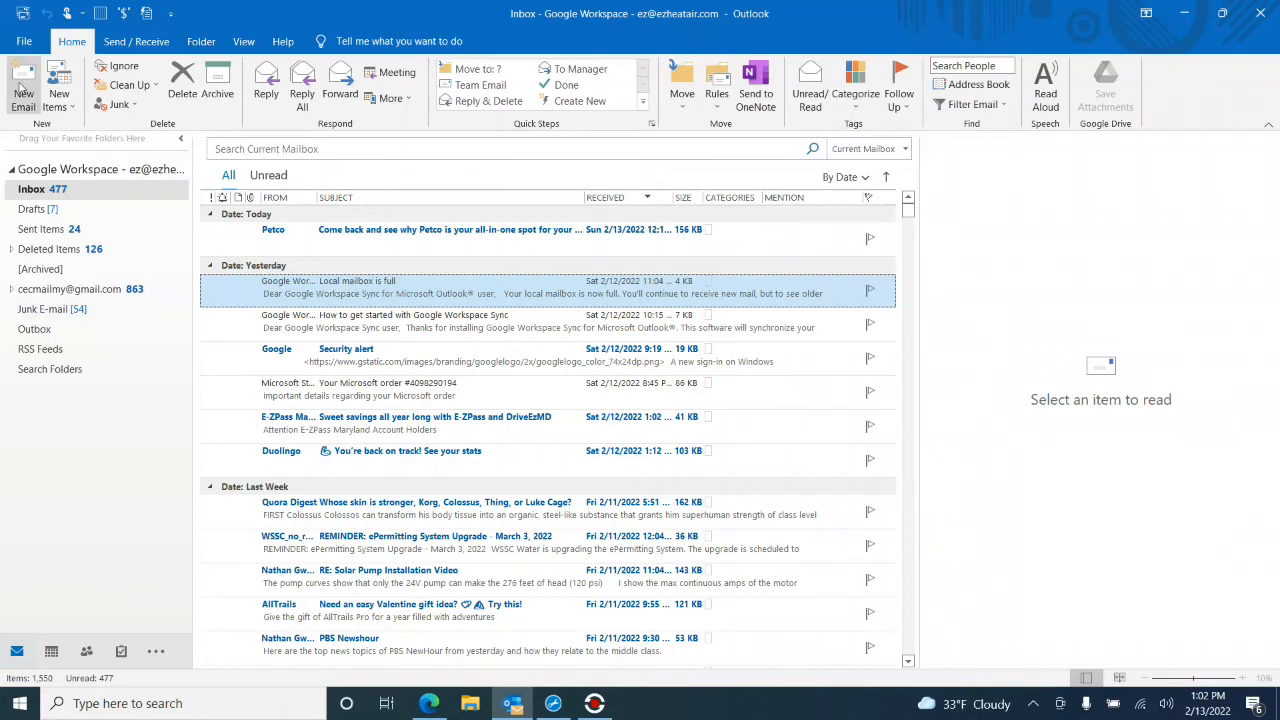
left_click(22, 100)
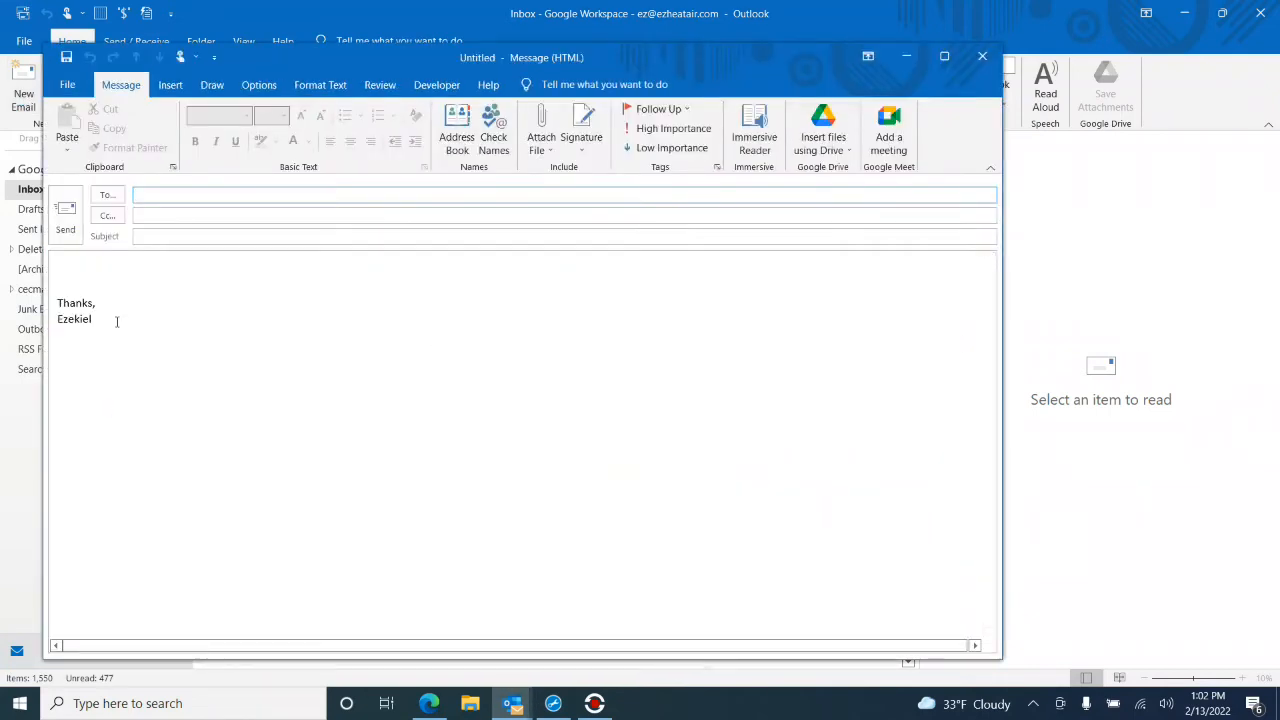
left_click(980, 57)
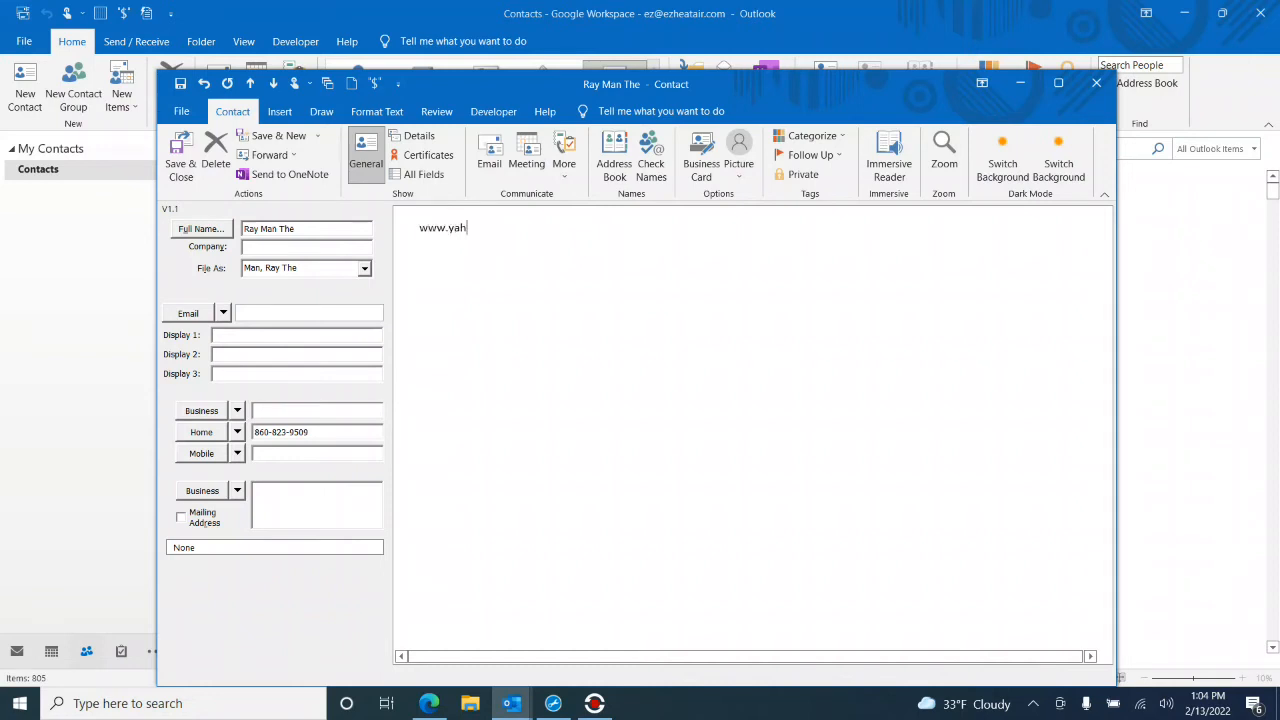
key("Return")
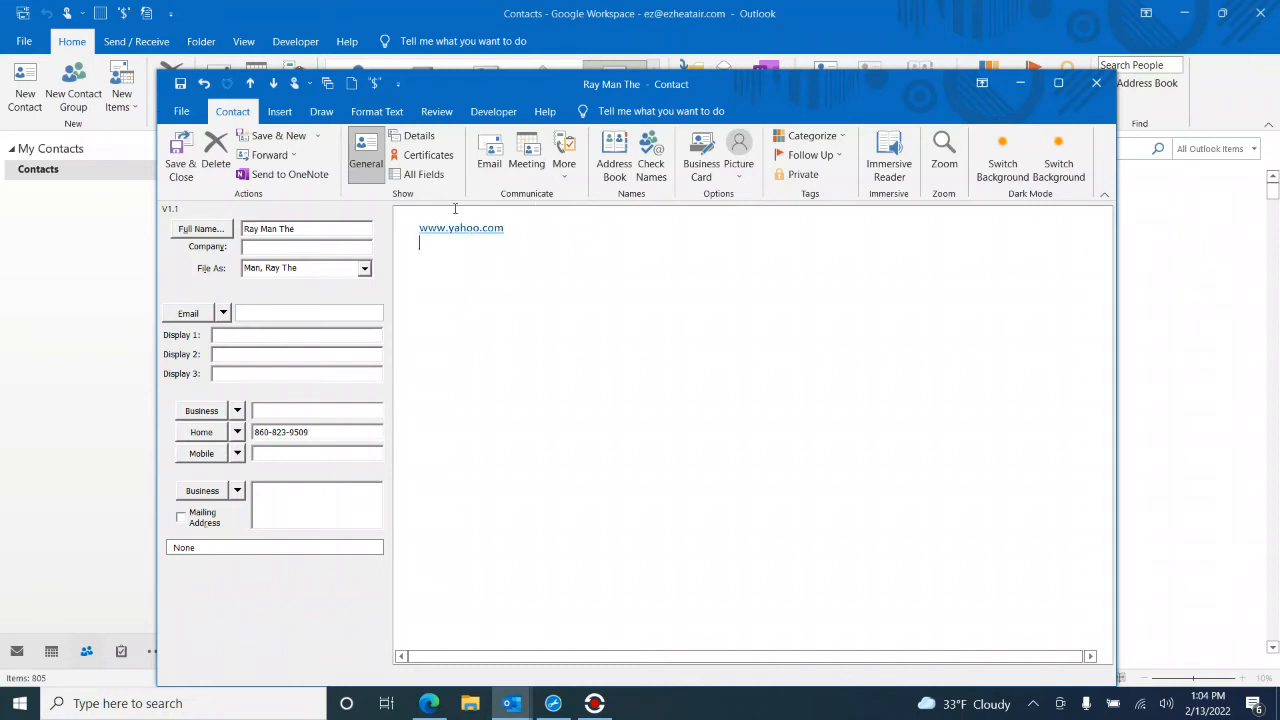
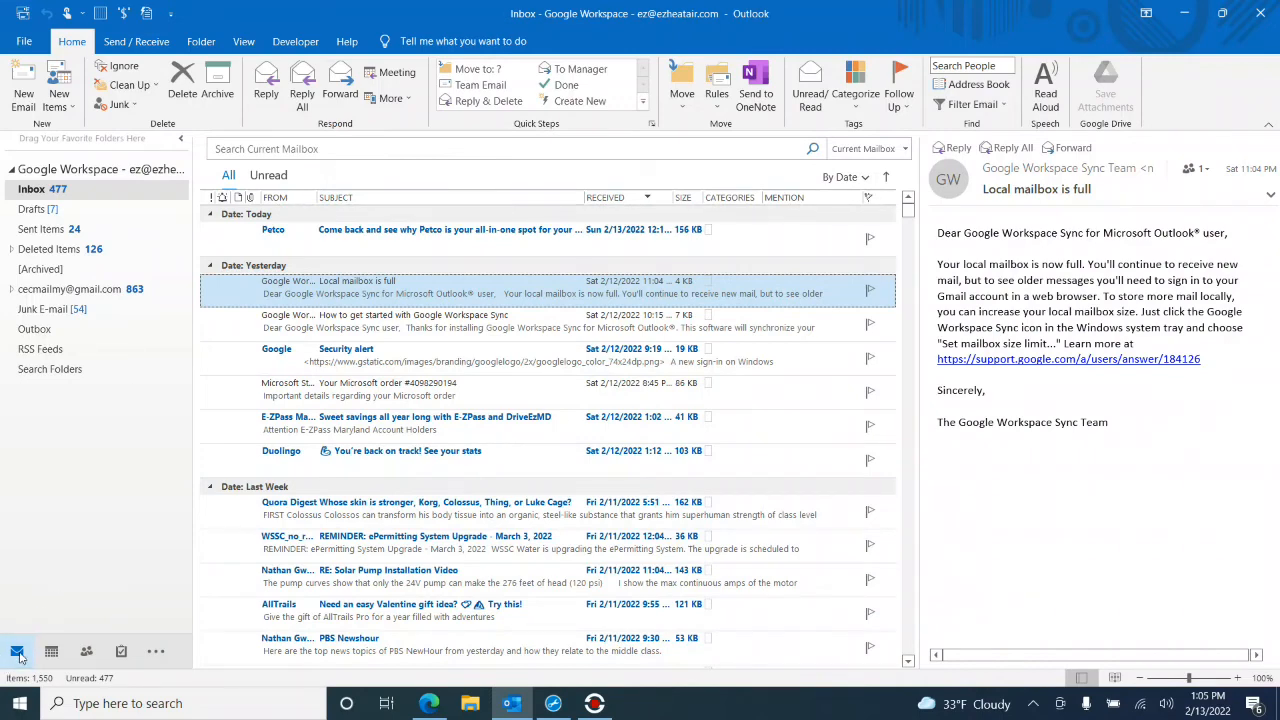
Open the AutoCorrect options from Outlook's Mail editor settings, on the AutoFormat tab.
left_click(26, 40)
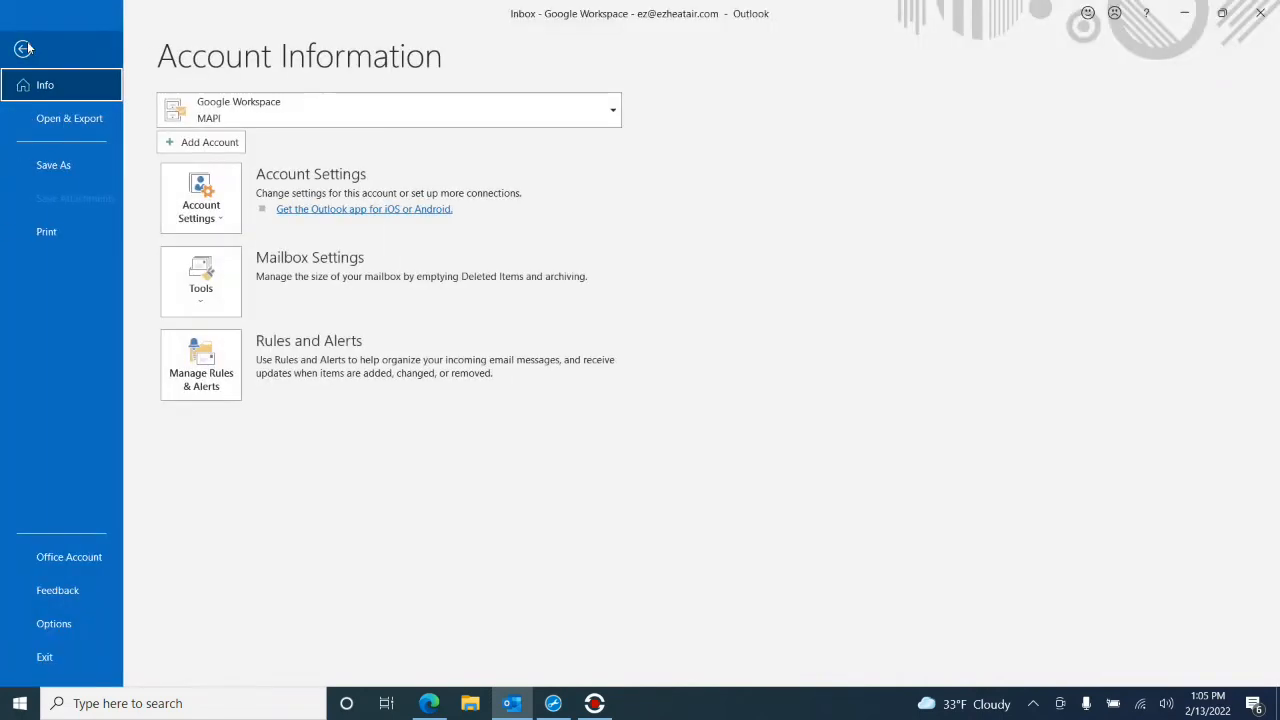
left_click(73, 630)
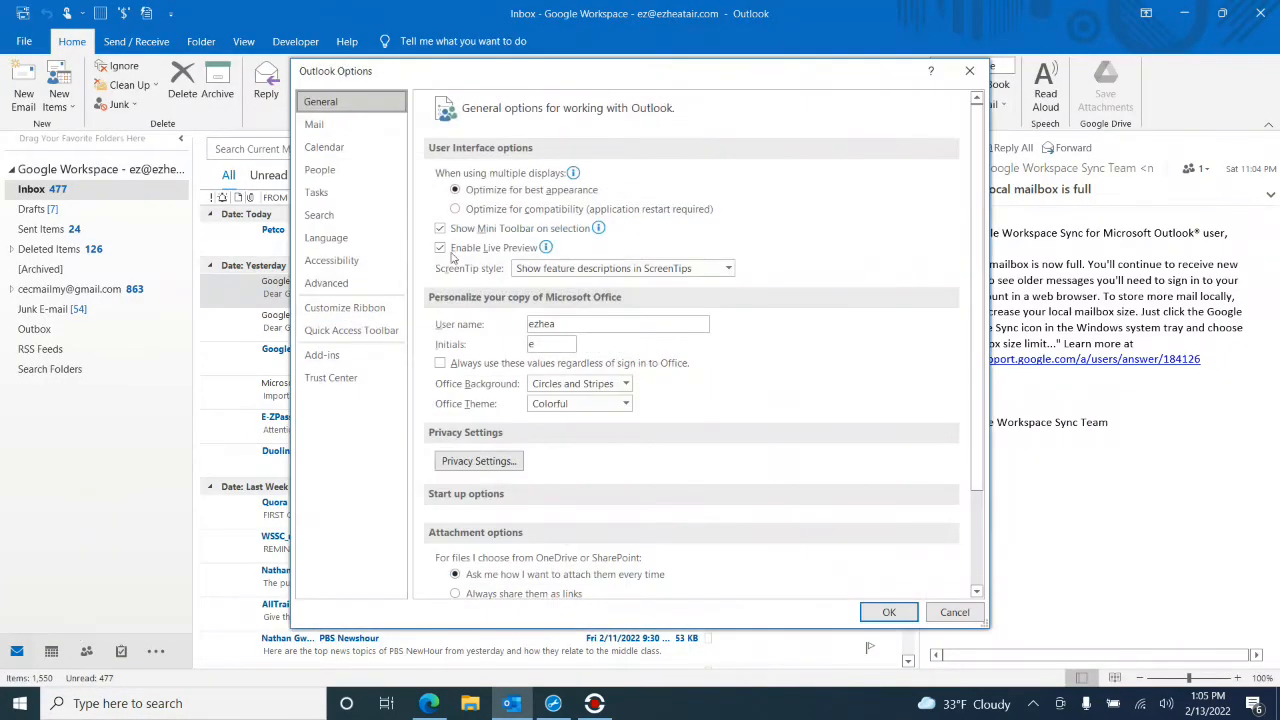
left_click(333, 123)
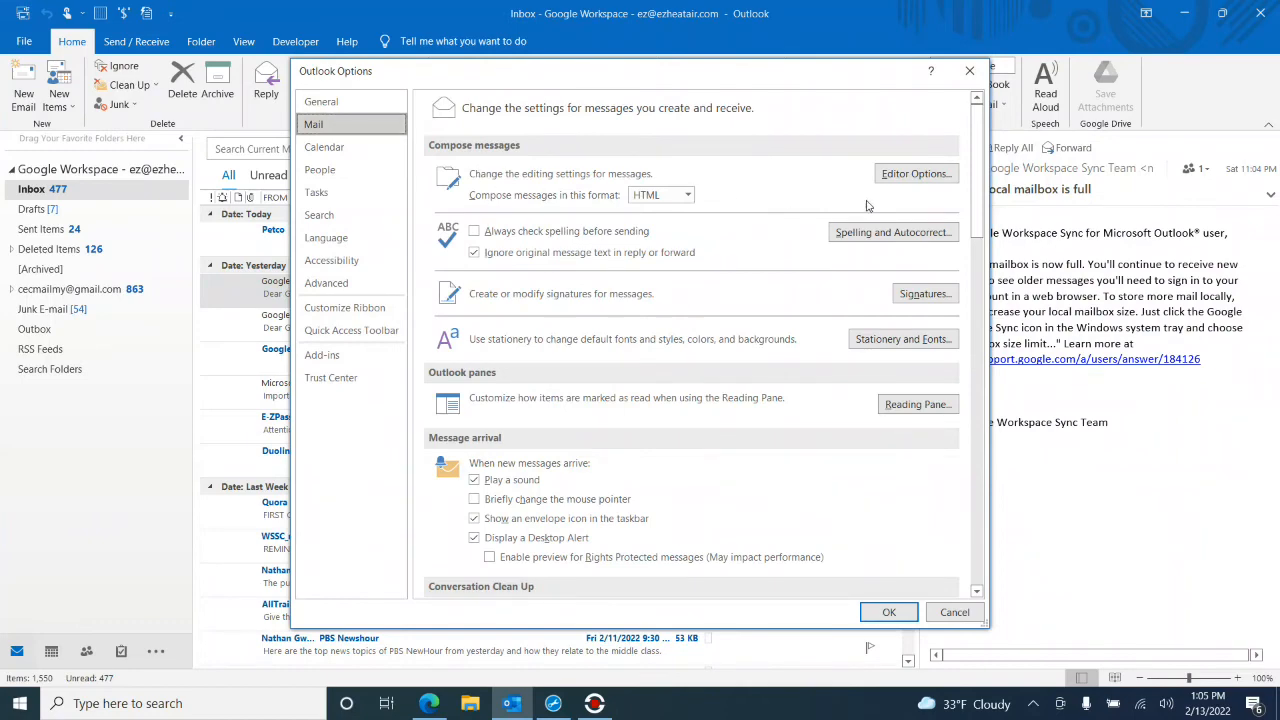
left_click(915, 173)
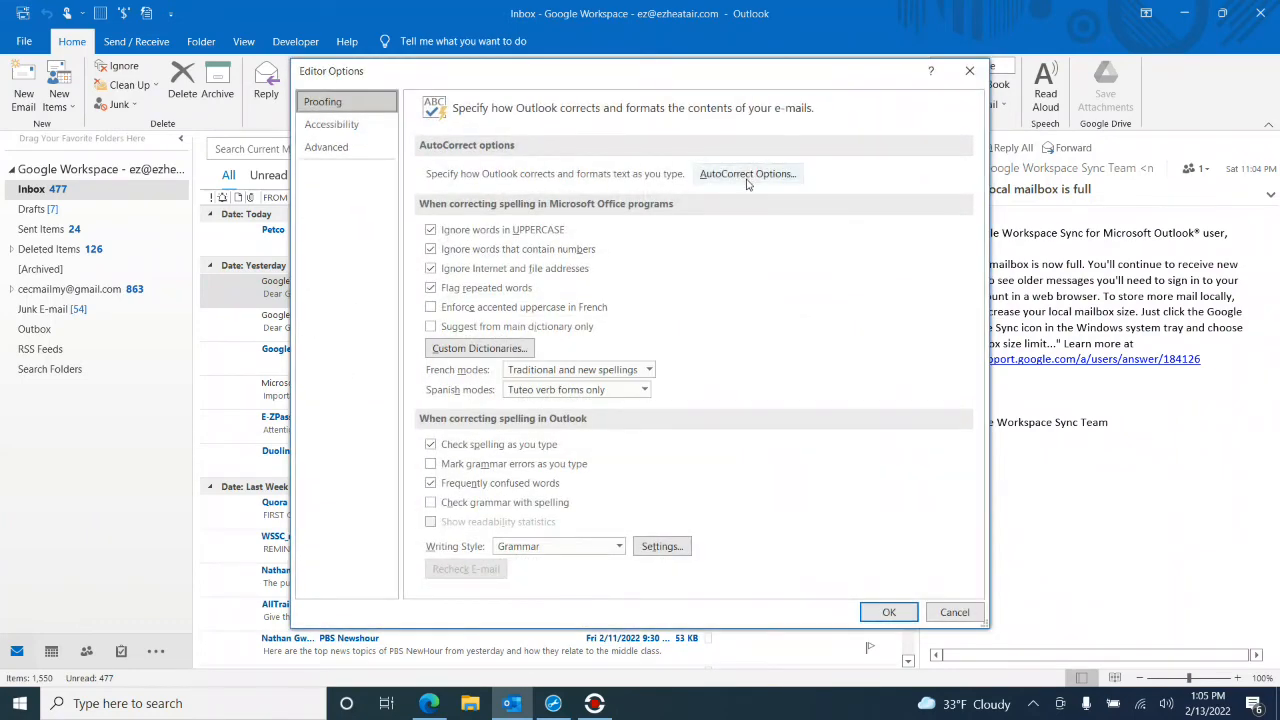
left_click(748, 177)
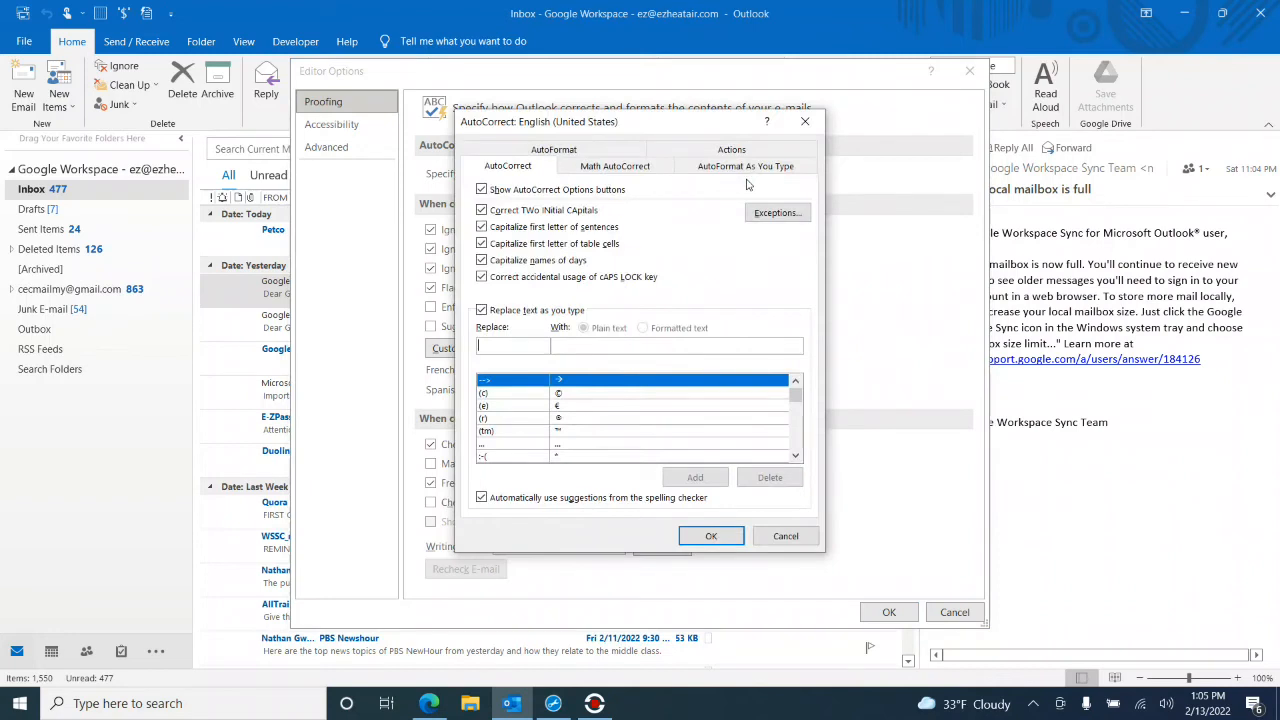
left_click(560, 150)
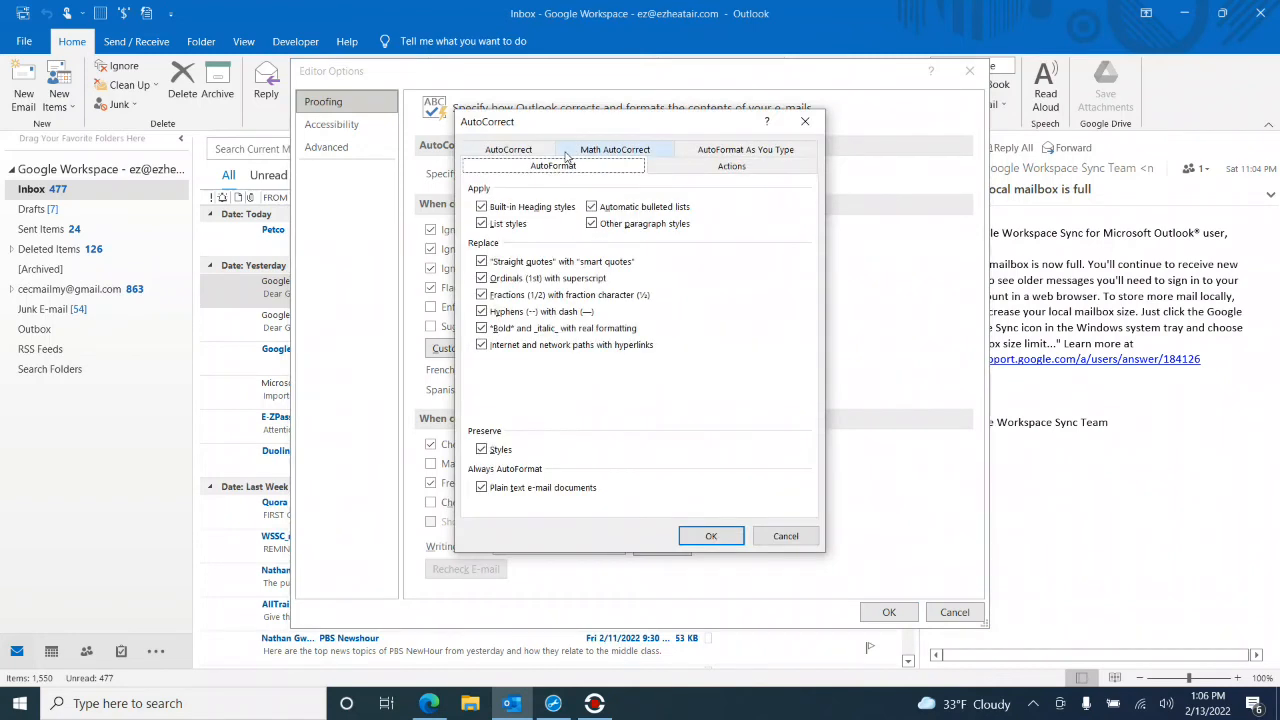
Uncheck every AutoFormat option: styles, lists, smart quotes, ordinals, fractions, dashes, bold/italic, hyperlinks, plain-text formatting.
left_click(481, 206)
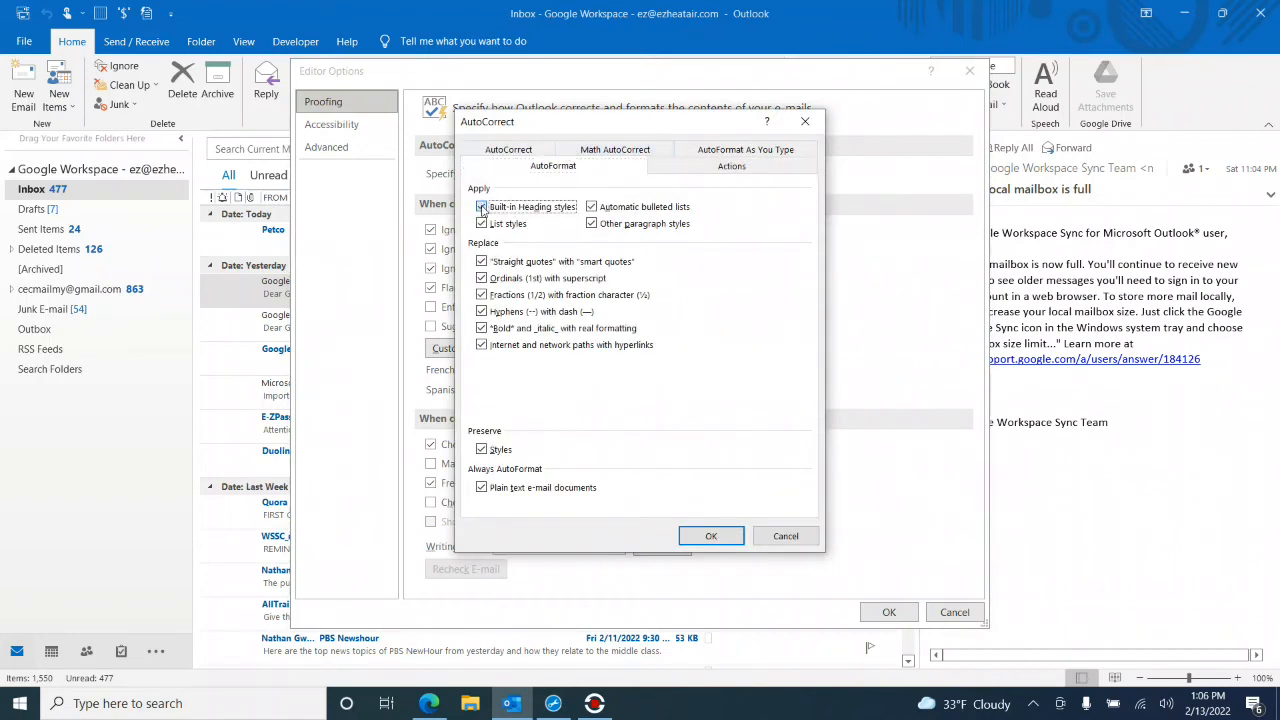
left_click(481, 223)
left_click(591, 223)
left_click(591, 206)
left_click(481, 261)
left_click(481, 278)
left_click(481, 294)
left_click(481, 311)
left_click(481, 328)
left_click(481, 344)
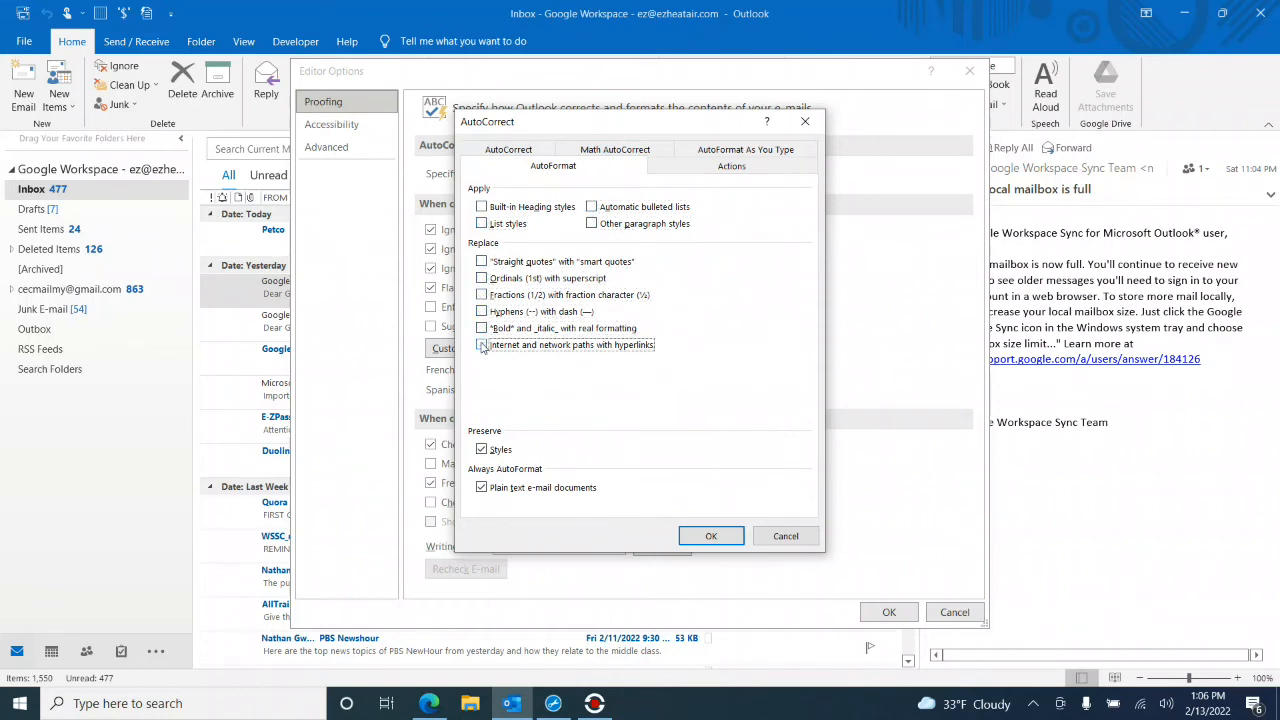
left_click(482, 450)
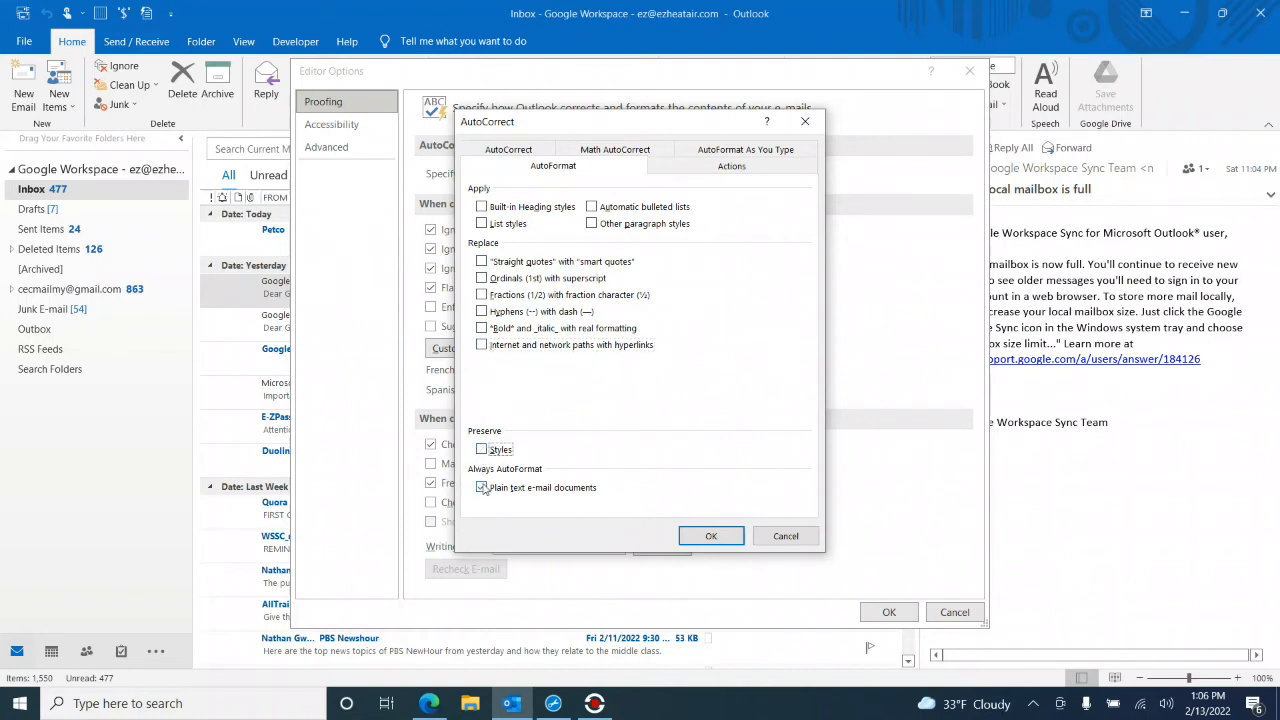
left_click(481, 488)
Uncheck every AutoFormat As You Type option, including automatic lists, borders, tables and tab indents.
left_click(733, 150)
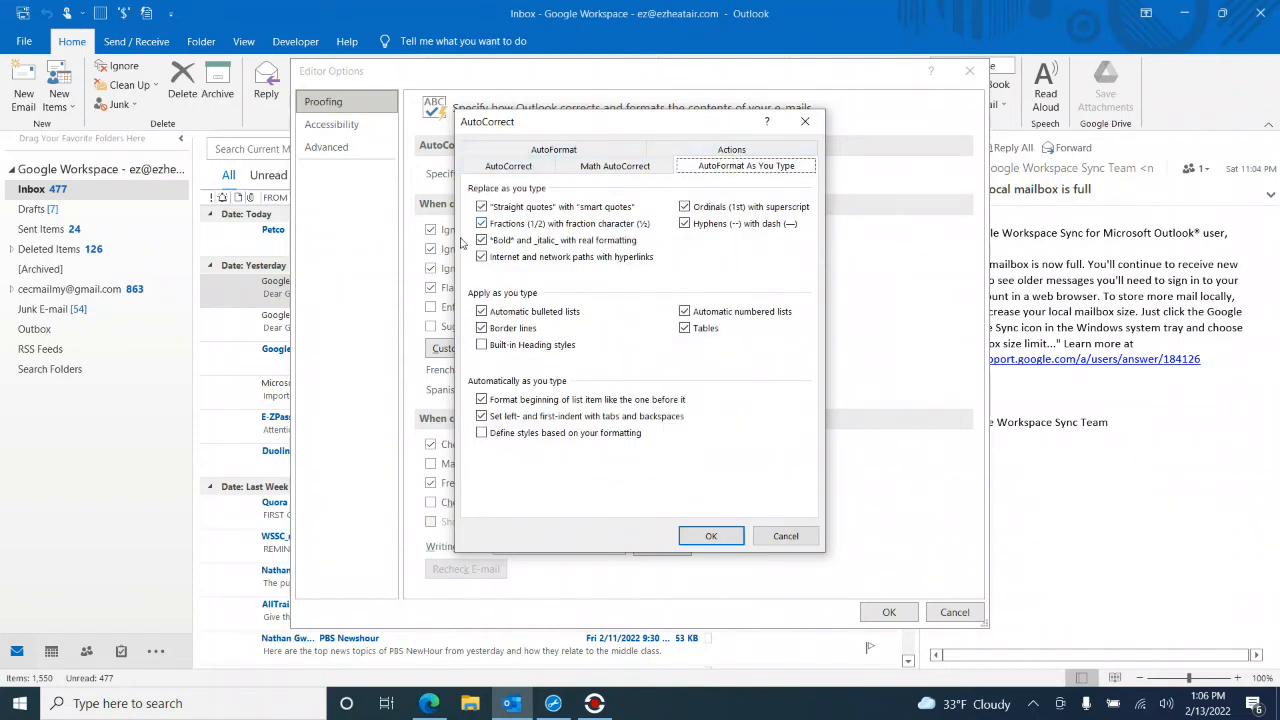
left_click(482, 207)
left_click(482, 223)
left_click(482, 240)
left_click(482, 257)
left_click(686, 207)
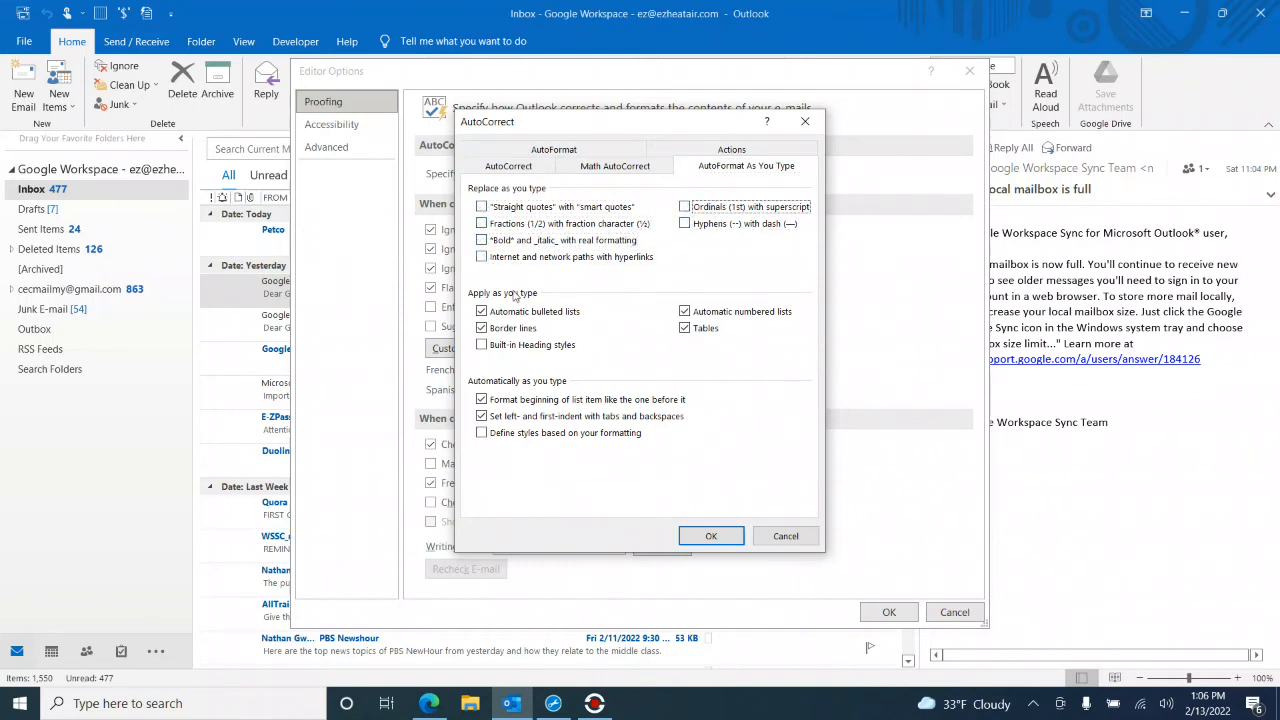
left_click(481, 311)
left_click(481, 328)
left_click(685, 328)
left_click(685, 311)
left_click(685, 311)
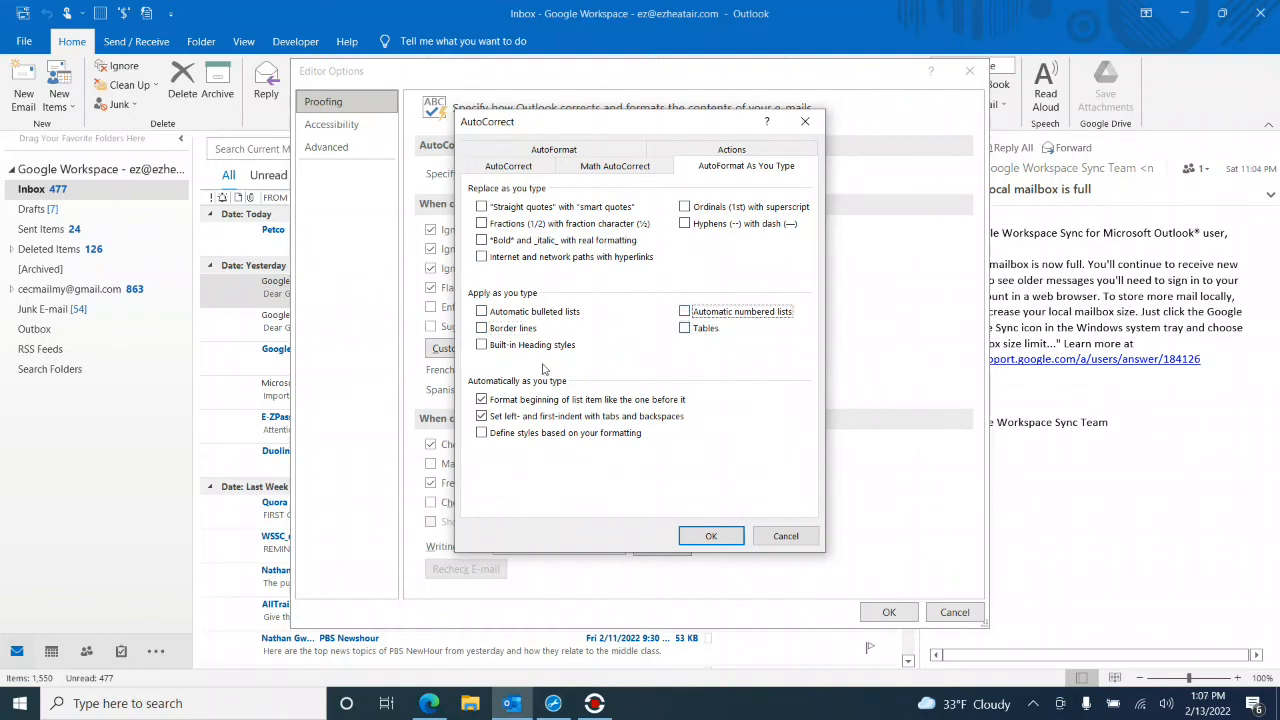
left_click(482, 399)
left_click(482, 416)
Save the changes and close the AutoCorrect, Editor and Outlook Options dialogs.
left_click(708, 540)
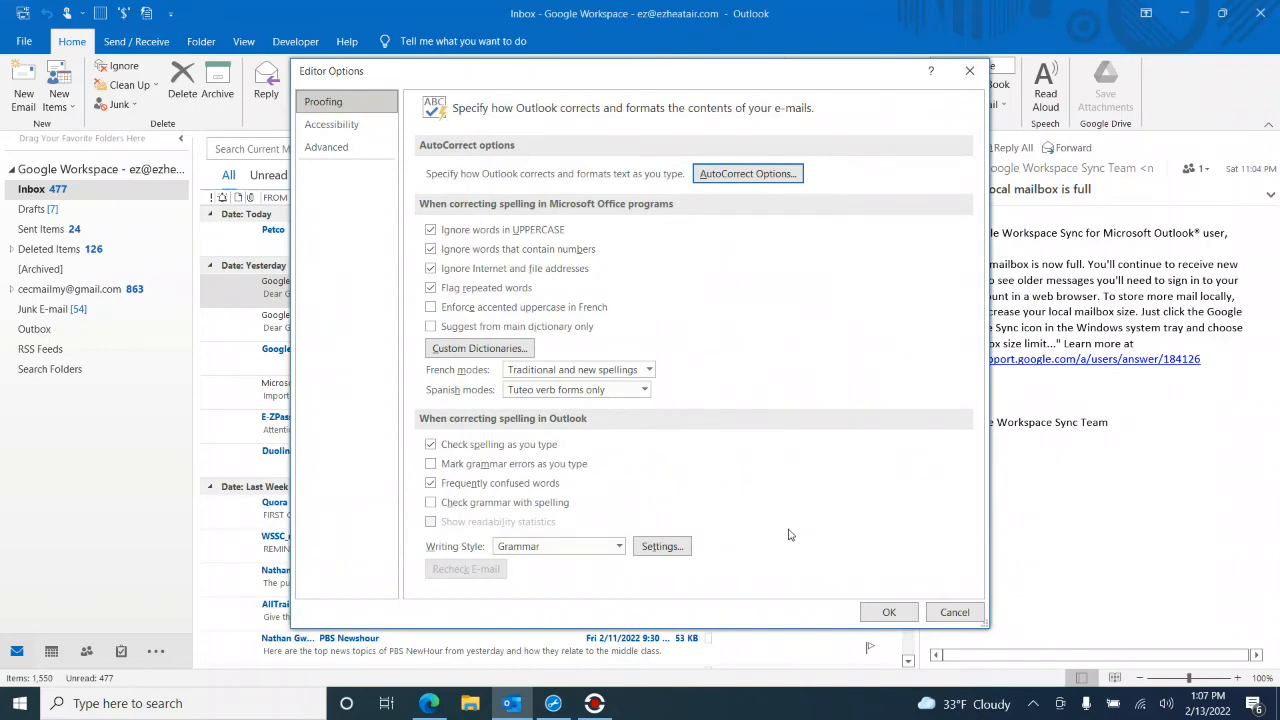
left_click(889, 612)
left_click(893, 611)
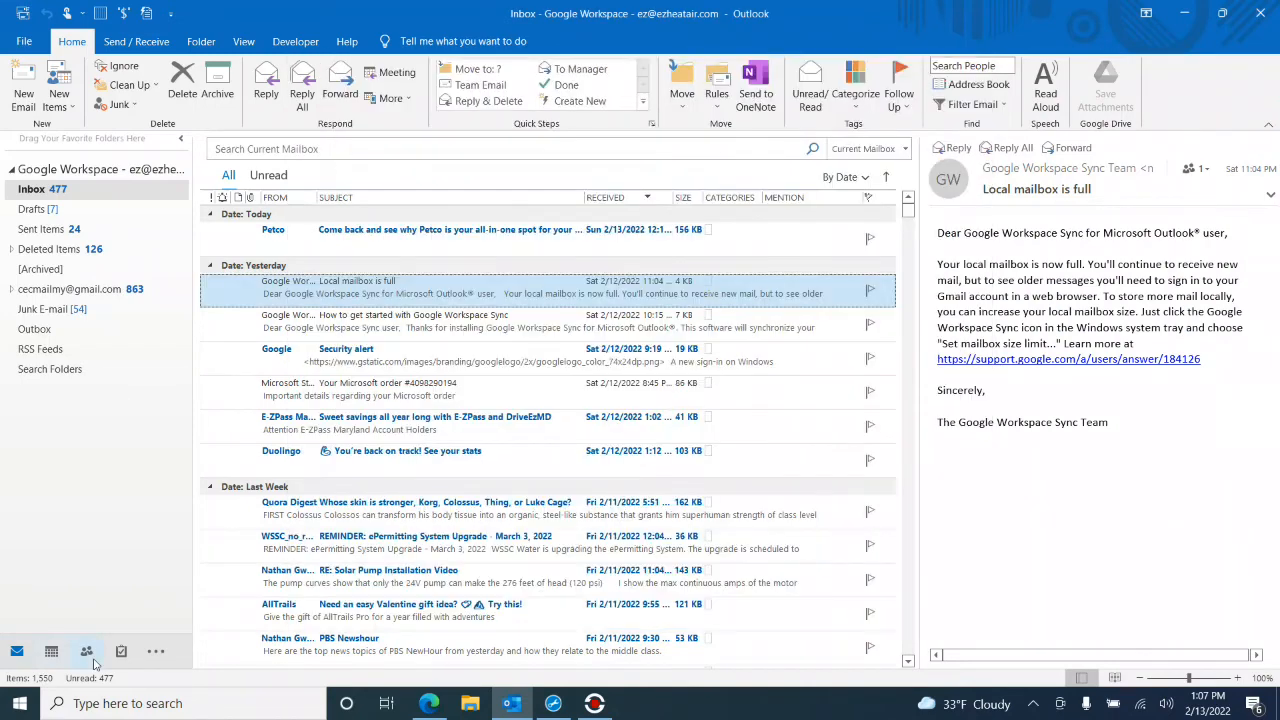
Open a contact from People and type 'W' in its notes.
left_click(87, 652)
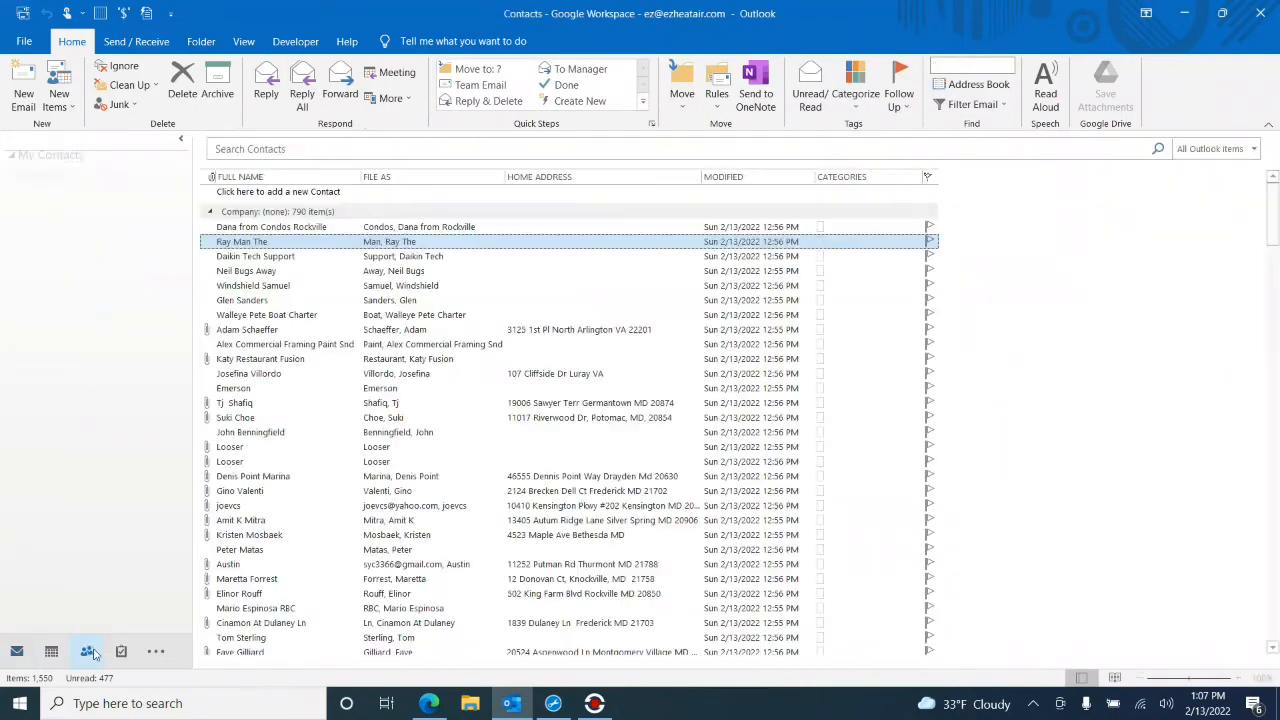
double_click(518, 244)
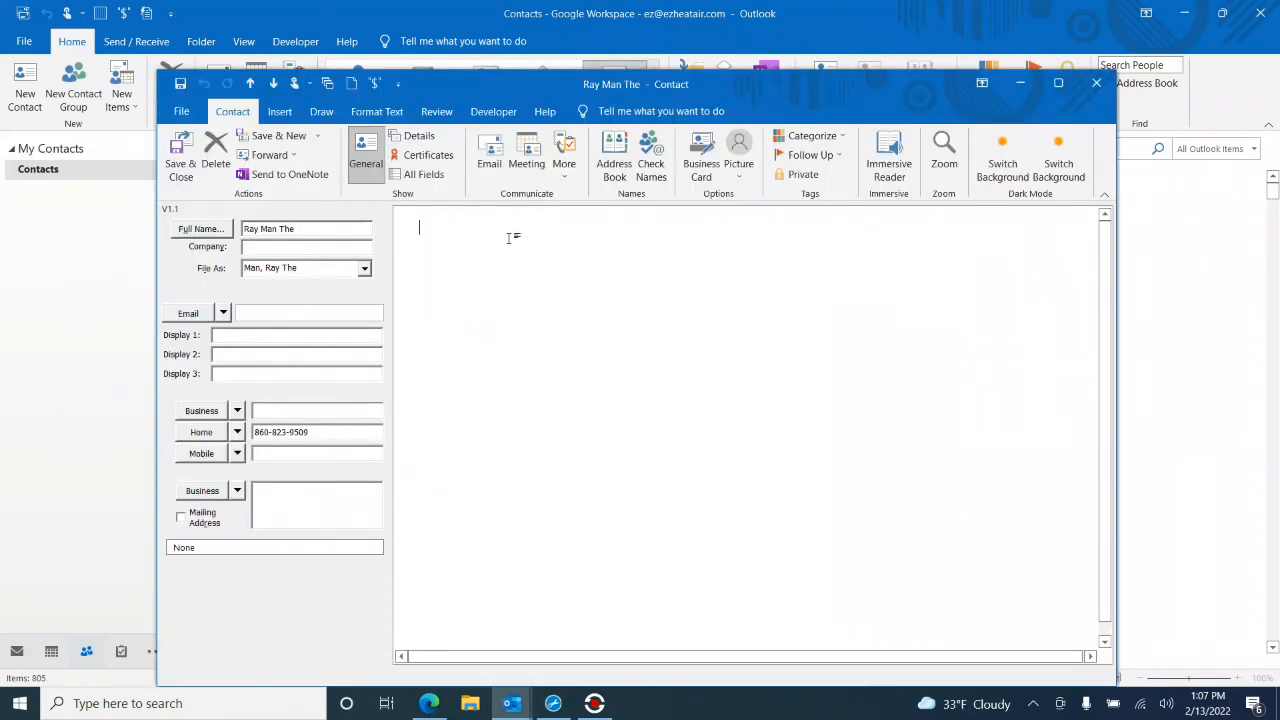
left_click(422, 227)
type("W")
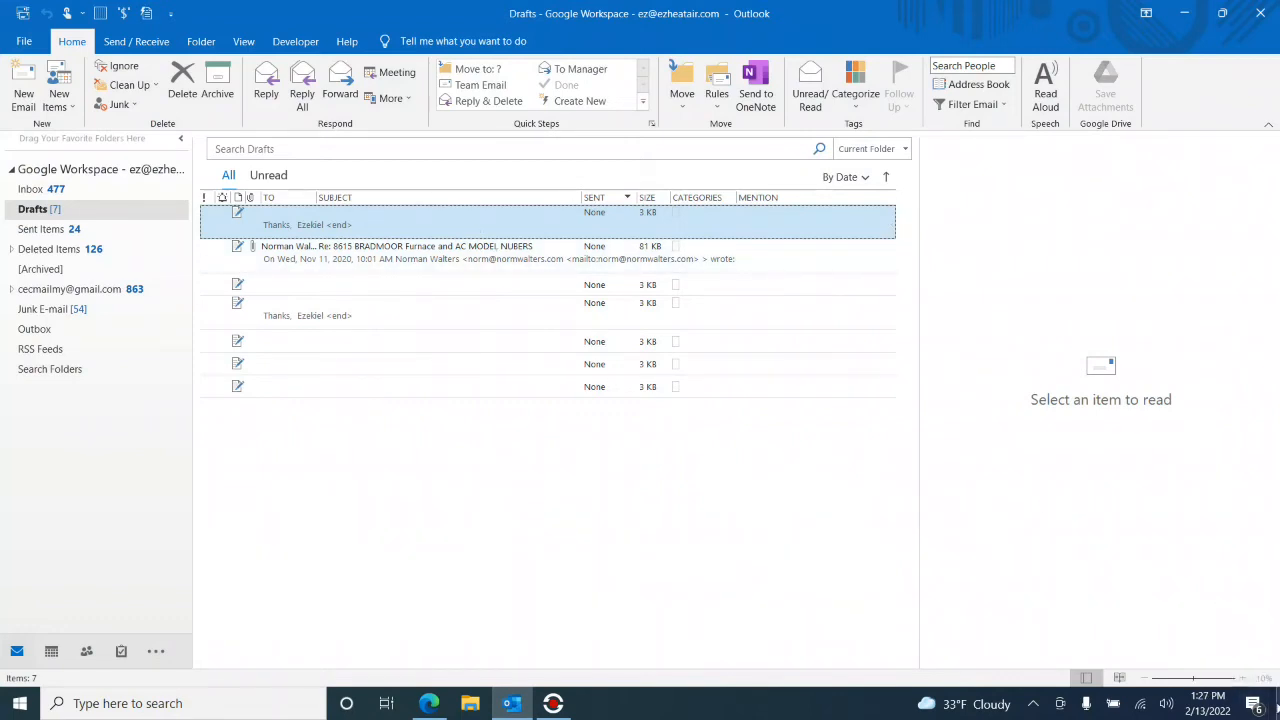
Change the Windows display scale from 125% to 150%, then return to Outlook.
left_click(1276, 703)
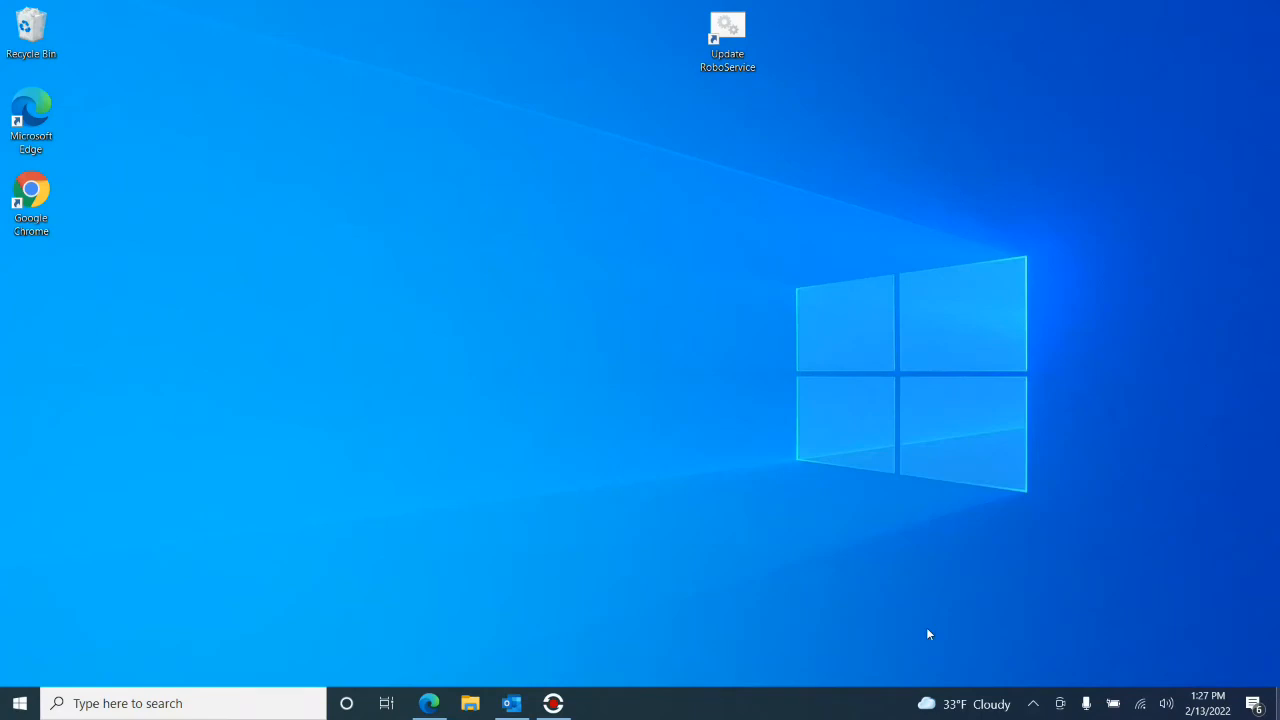
right_click(445, 438)
left_click(407, 644)
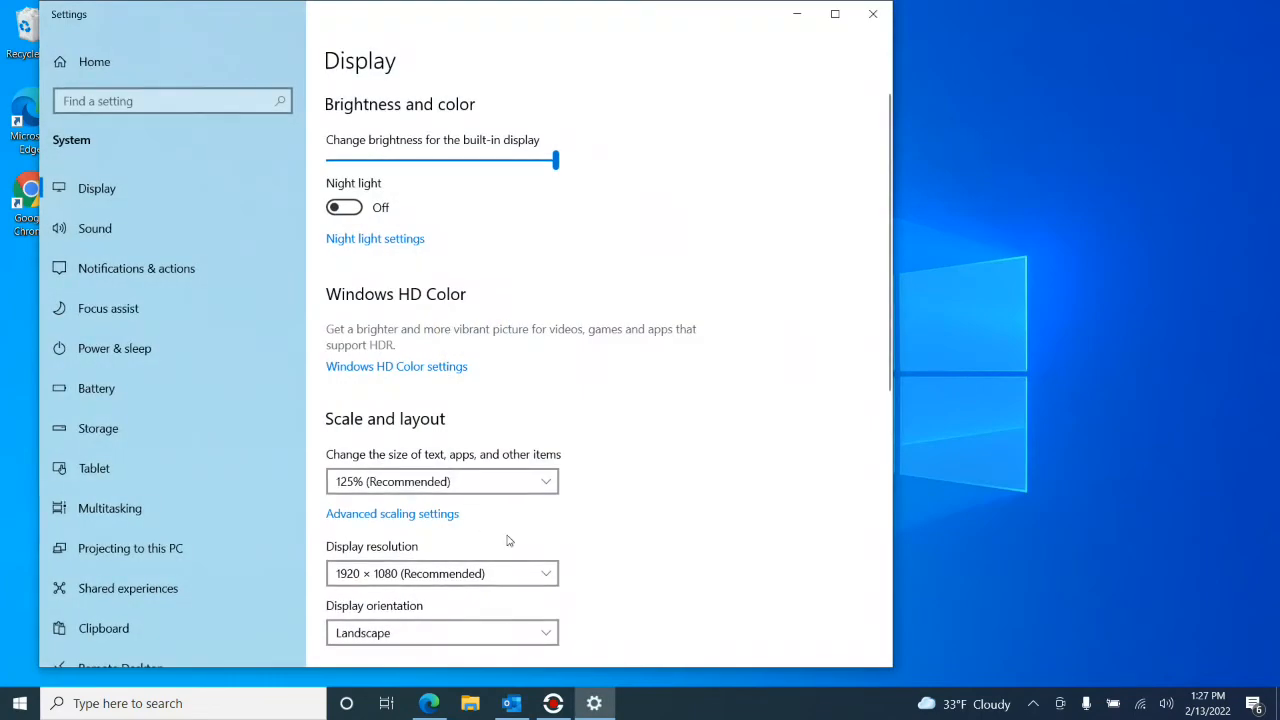
left_click(551, 483)
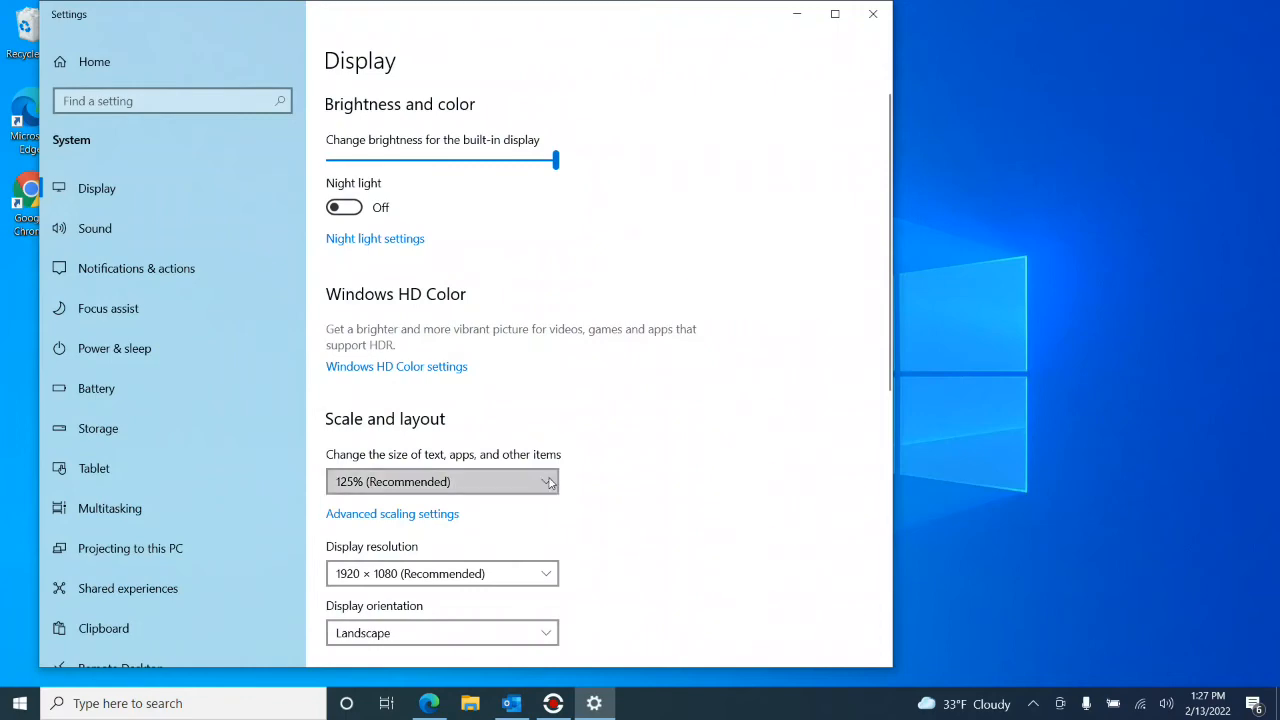
left_click(516, 517)
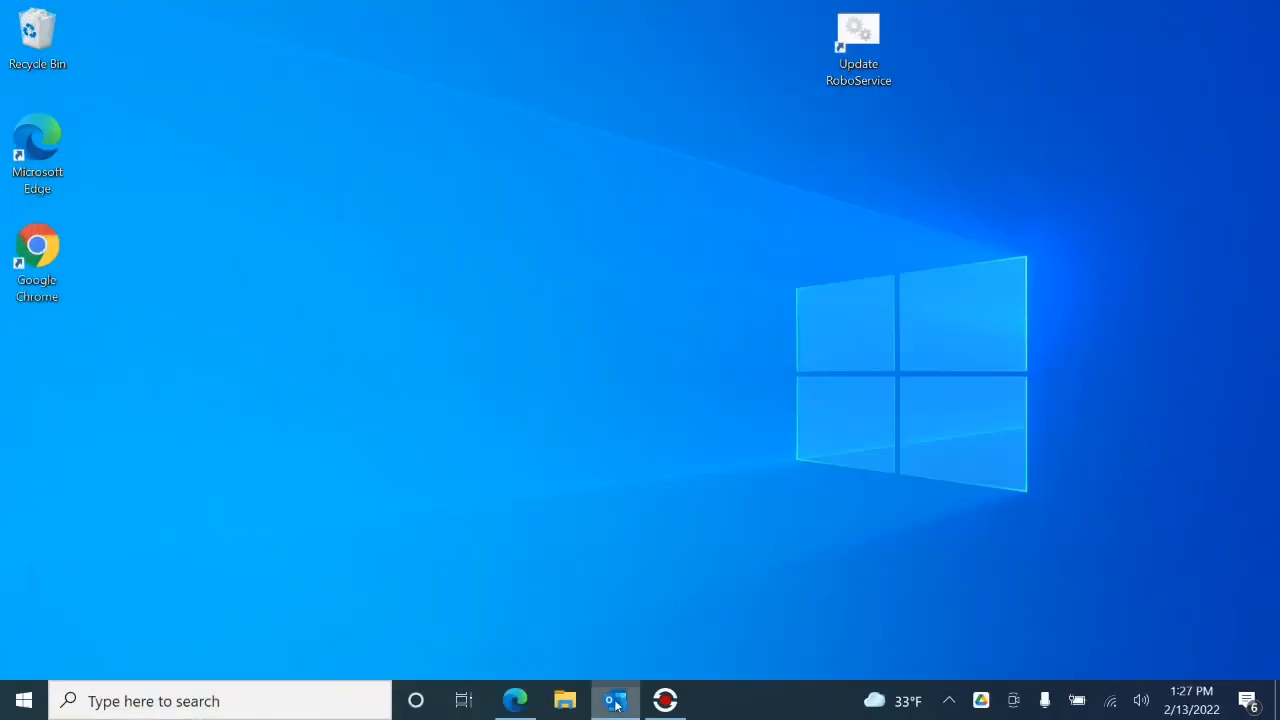
left_click(615, 701)
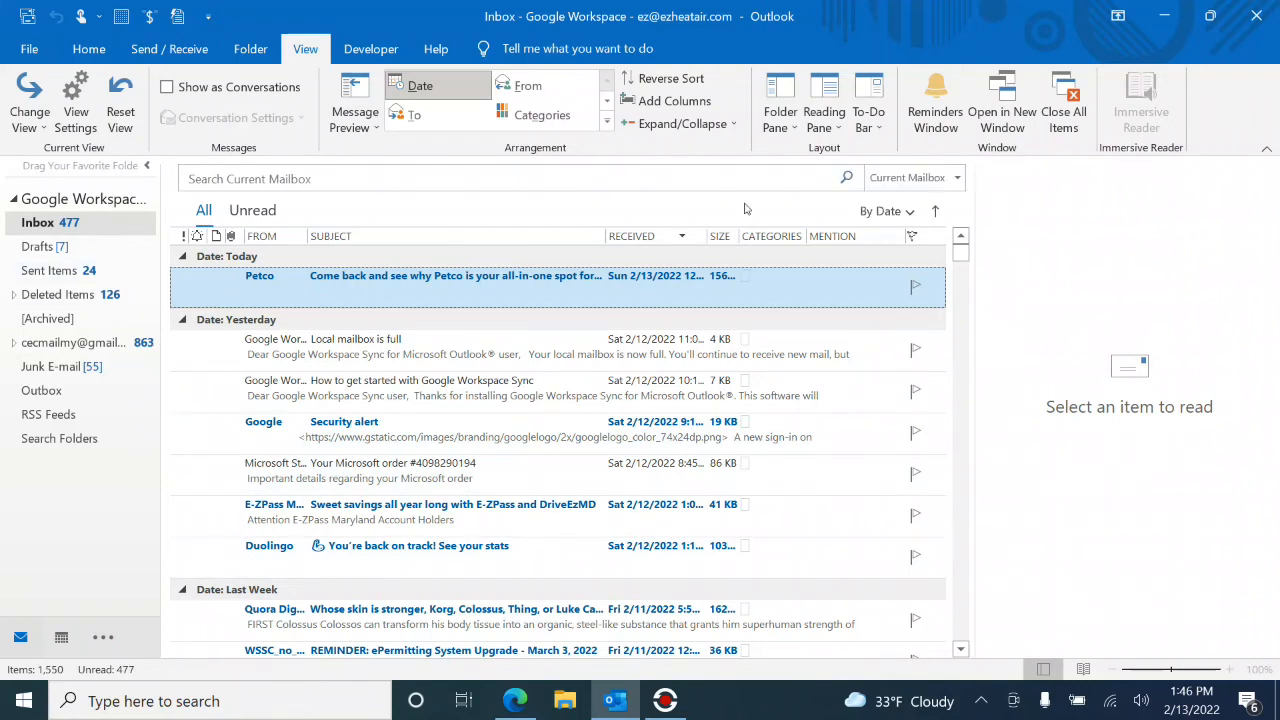
Set the Outlook reading pane to Off.
left_click(824, 112)
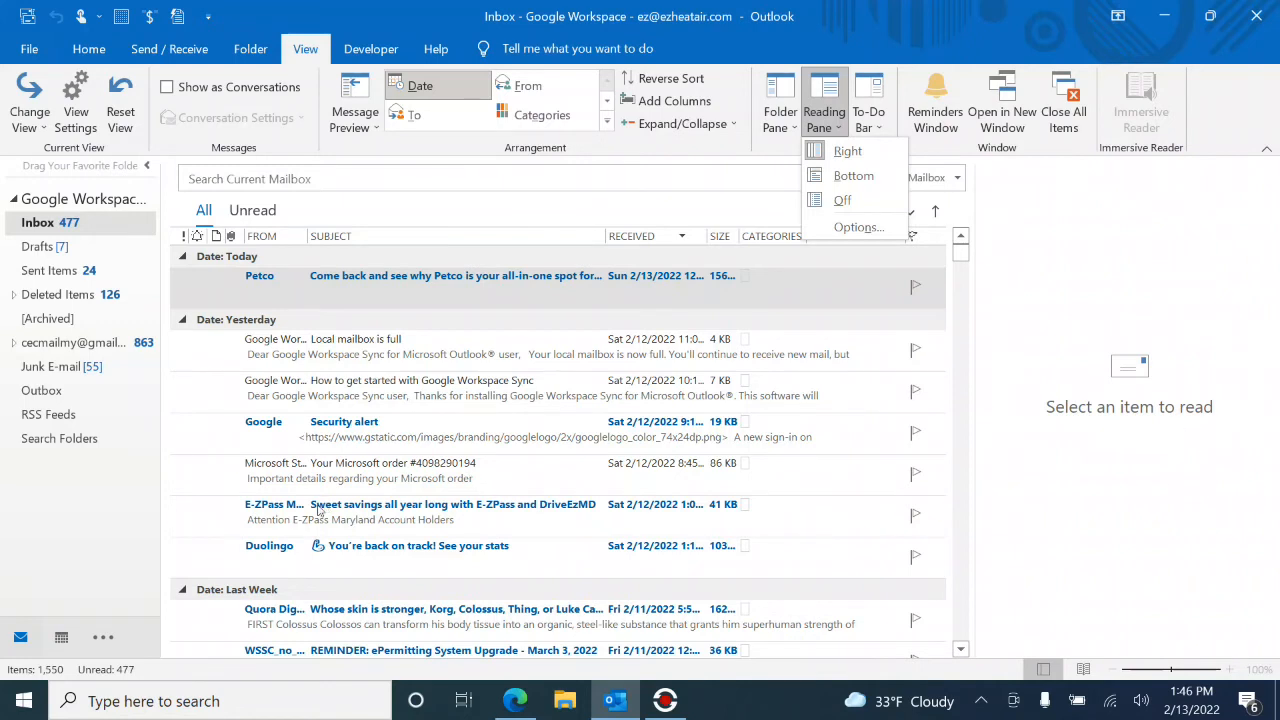
left_click(309, 55)
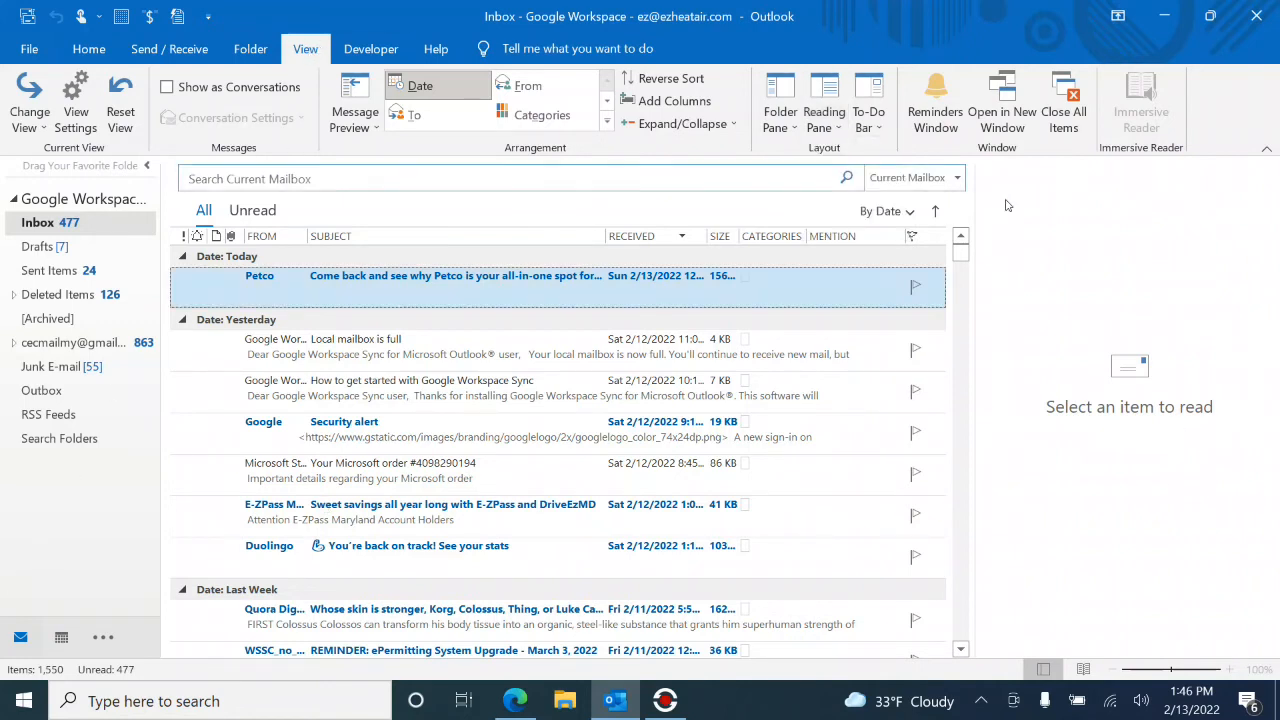
left_click(827, 125)
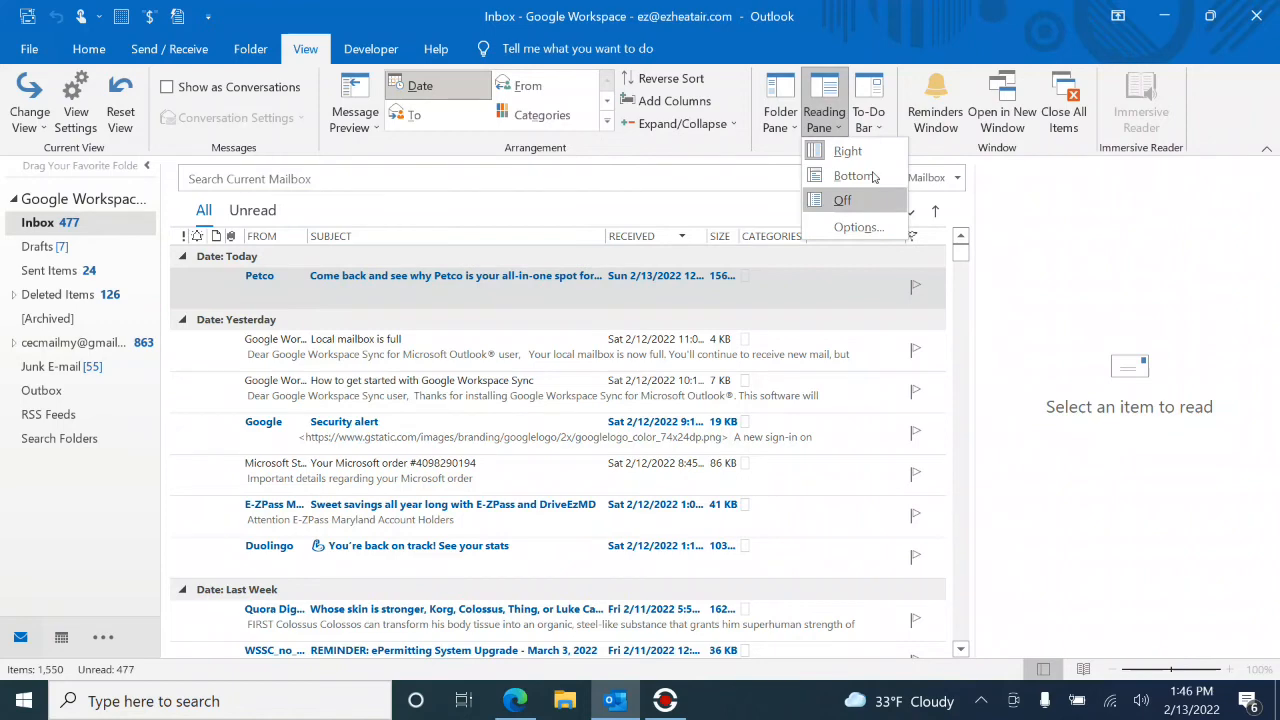
left_click(870, 198)
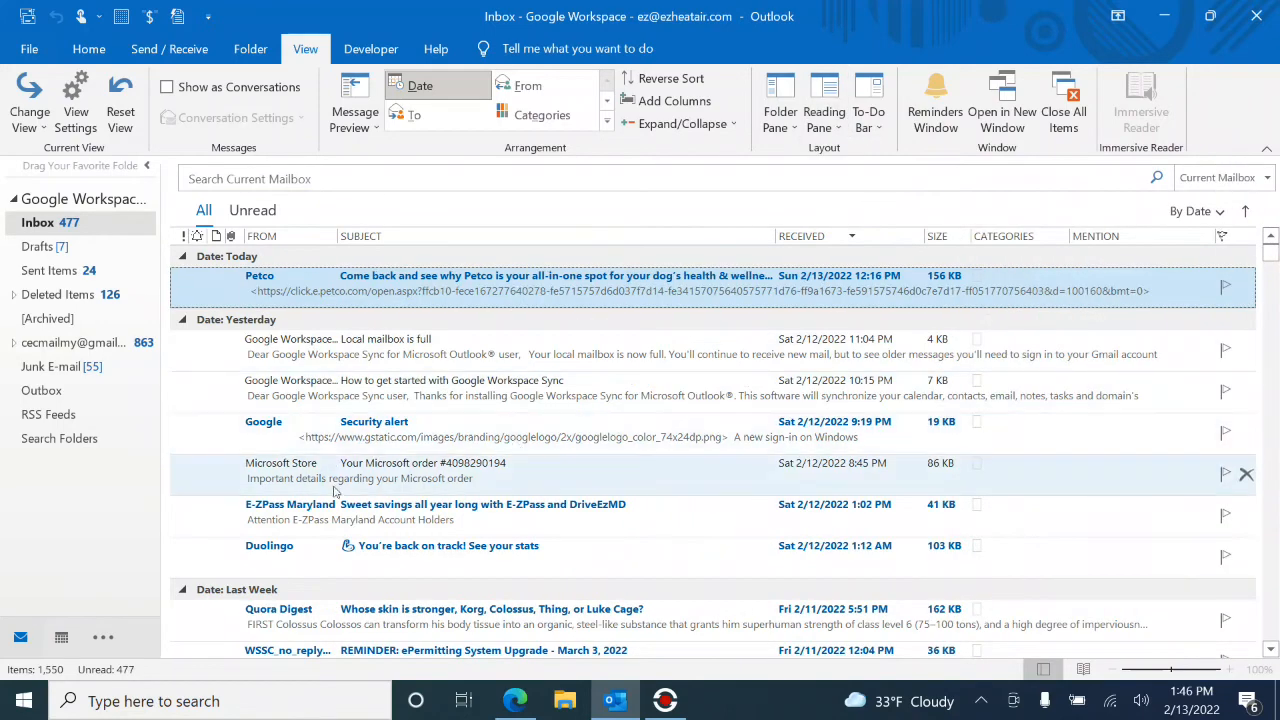
Widen the folder pane and switch to the People contacts list.
left_click_drag(161, 528, 194, 528)
mouse_move(104, 642)
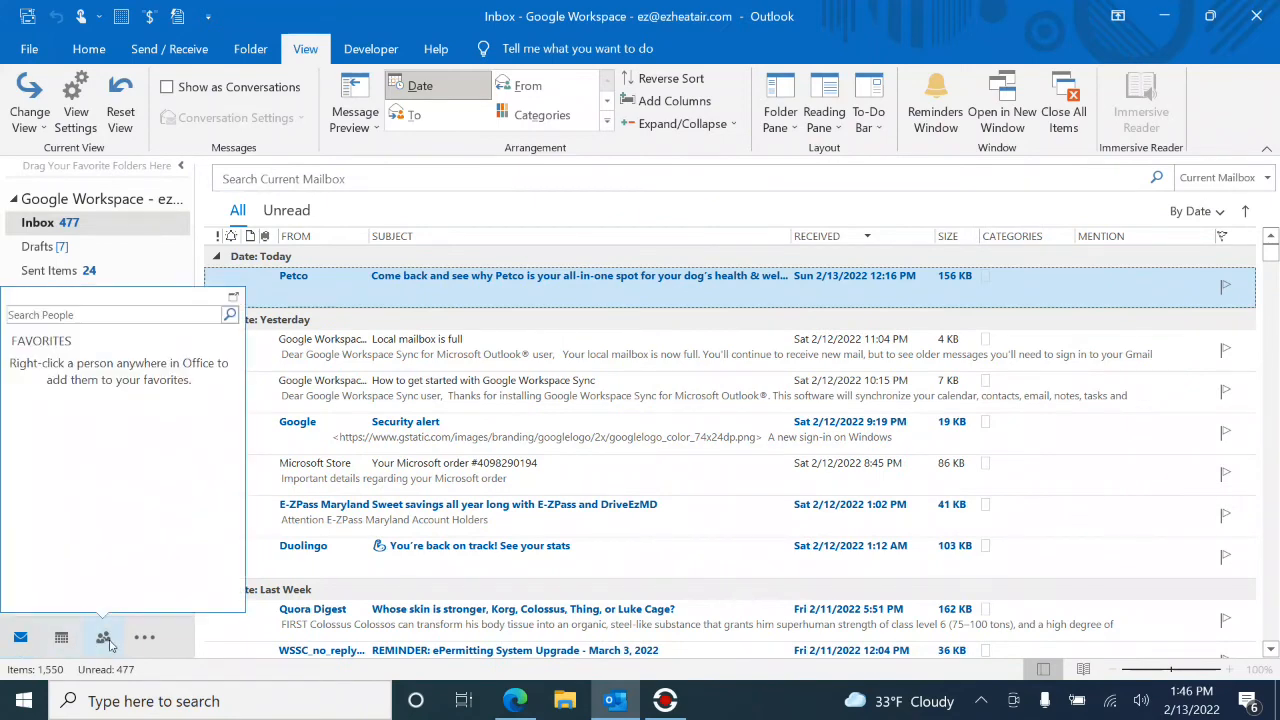
left_click(104, 640)
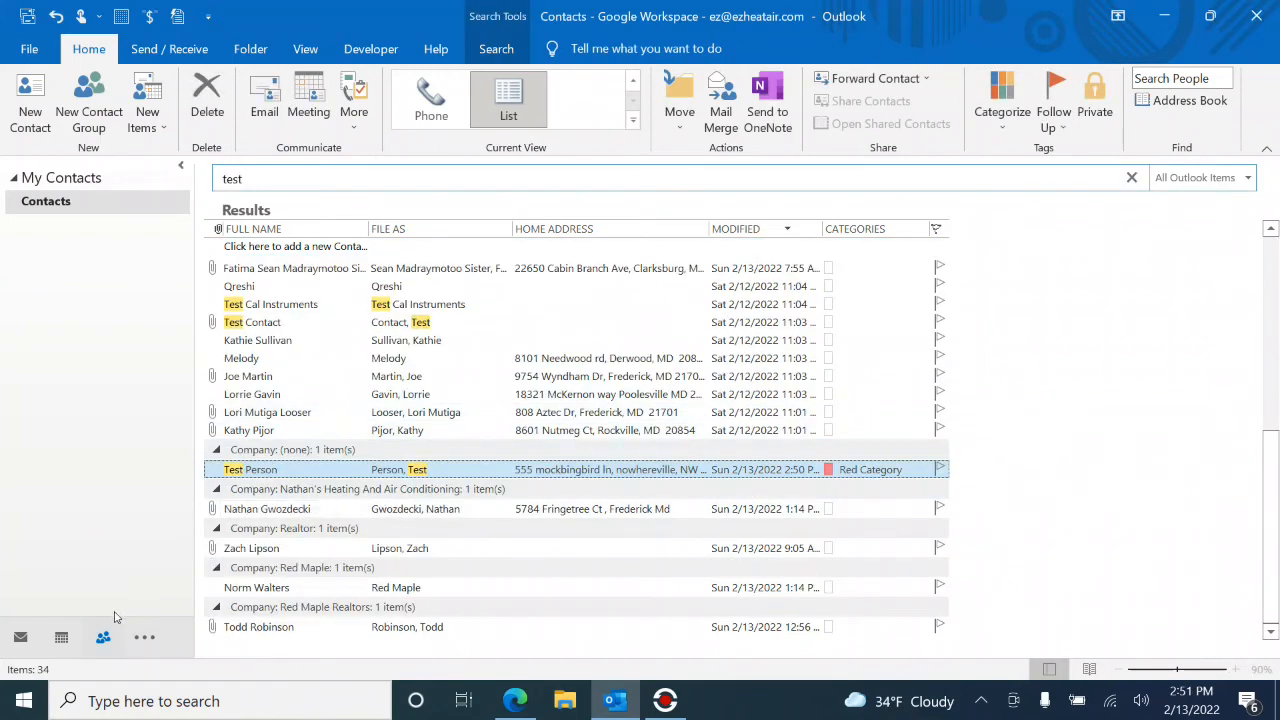
mouse_move(103, 643)
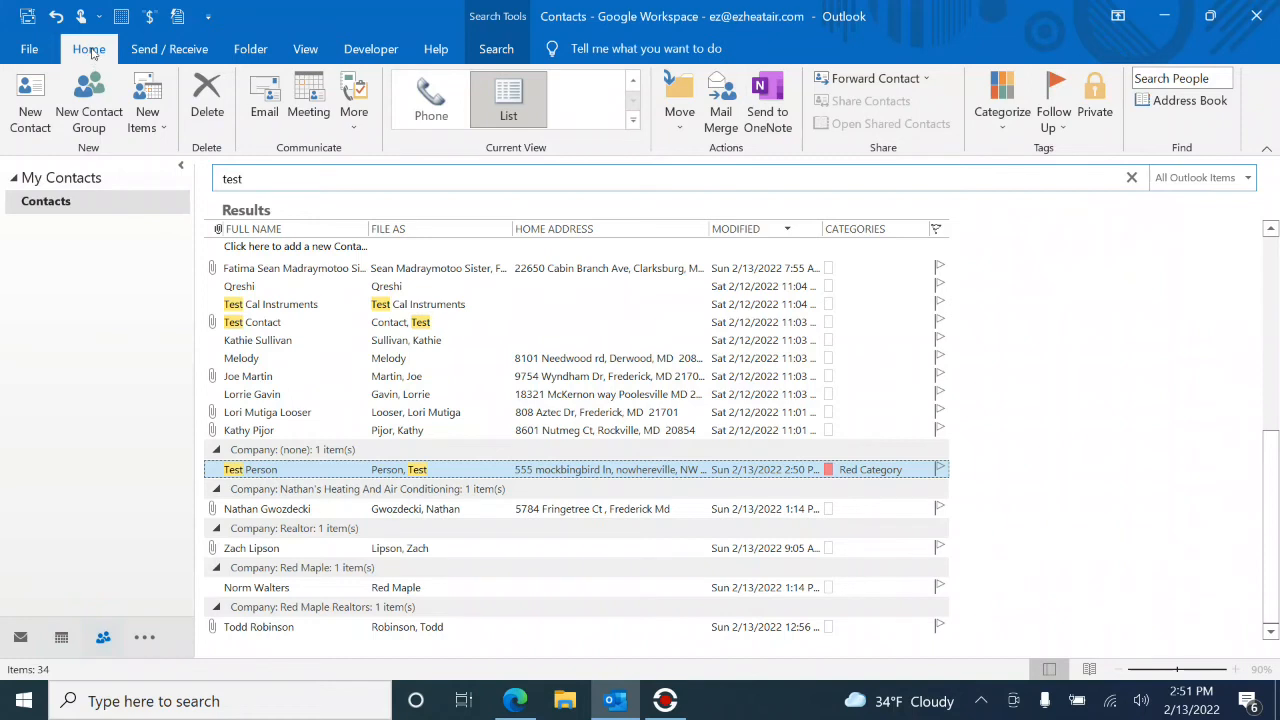
Rename the colour categories to Do Not Mail, LOOSER, Personal and Referrals in the category manager.
left_click(992, 126)
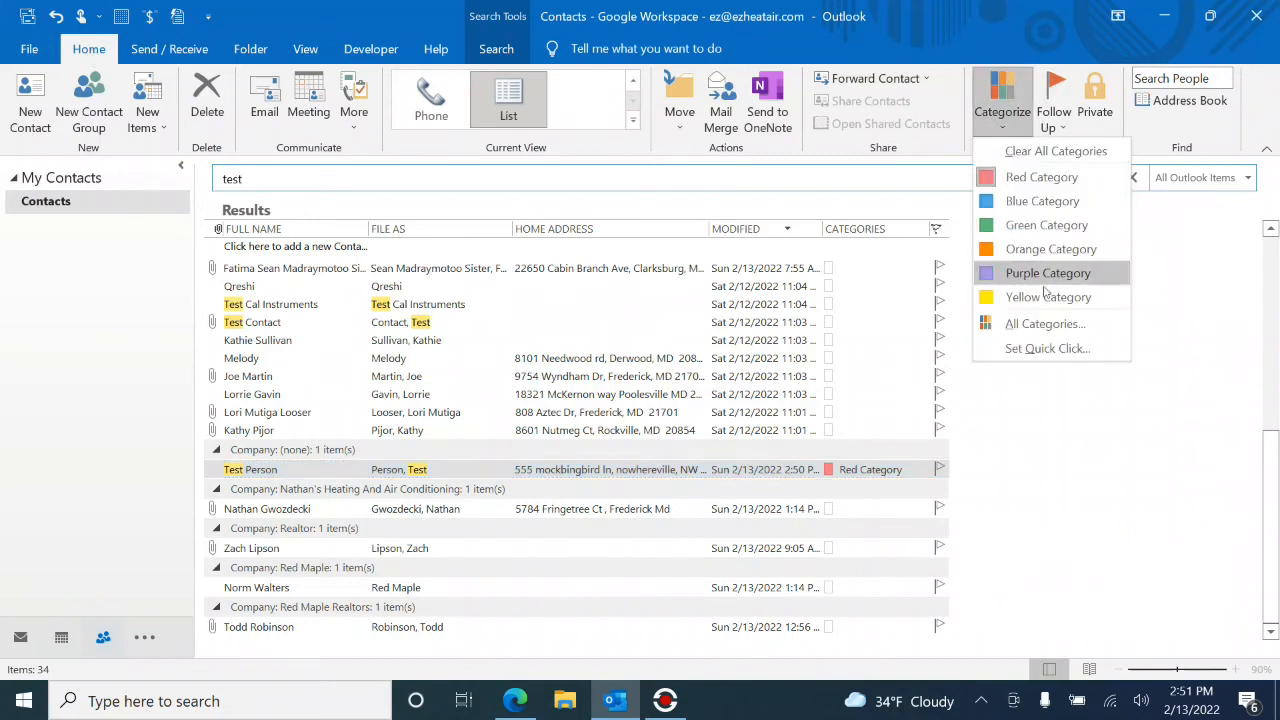
left_click(1046, 329)
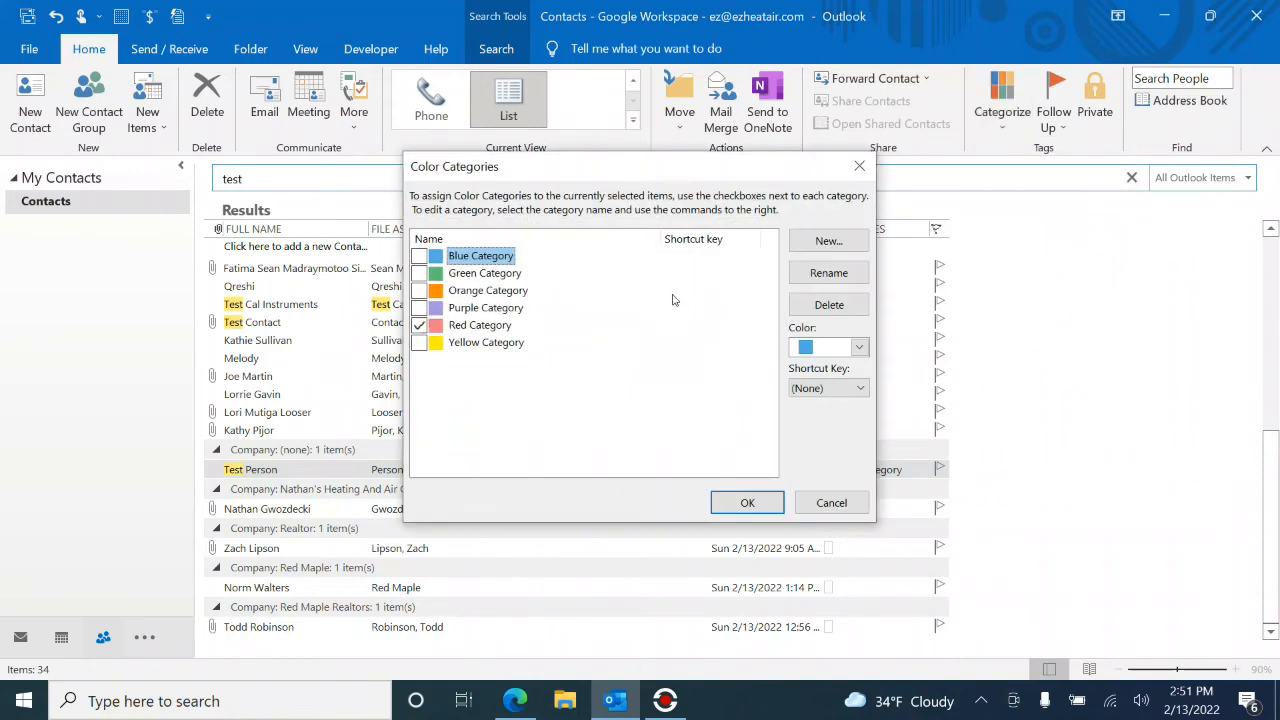
left_click(490, 275)
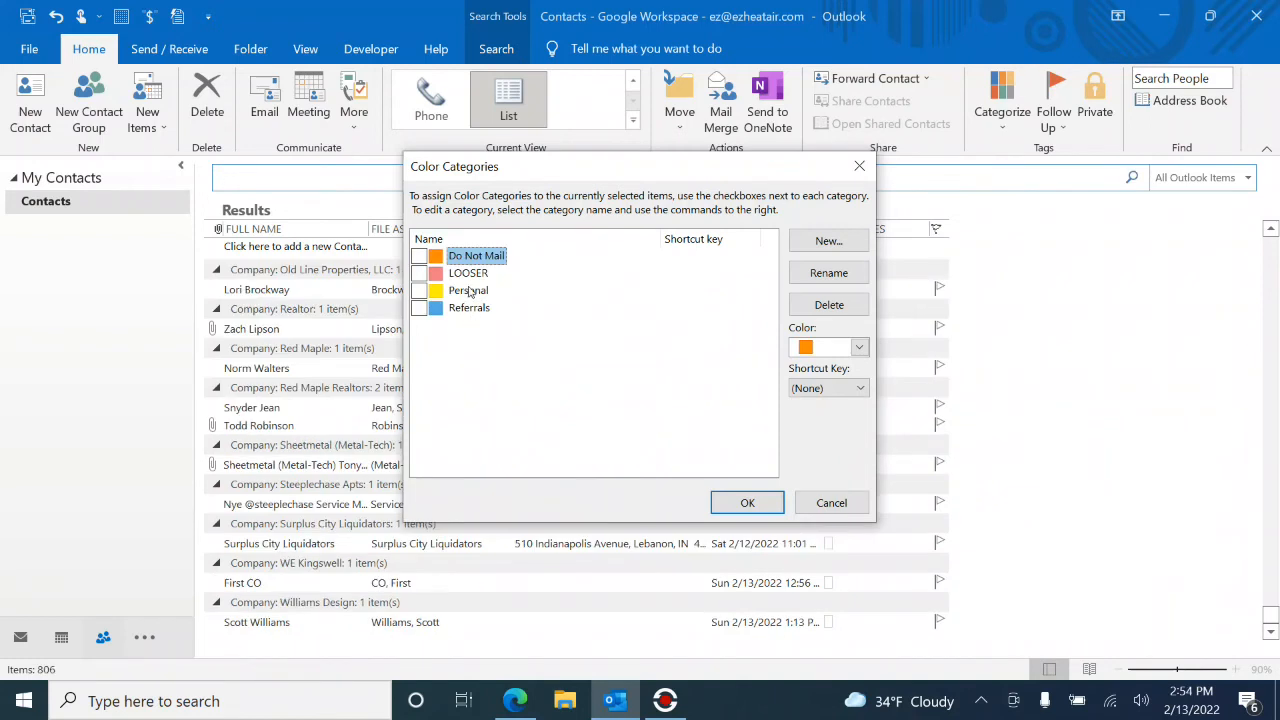
left_click(745, 503)
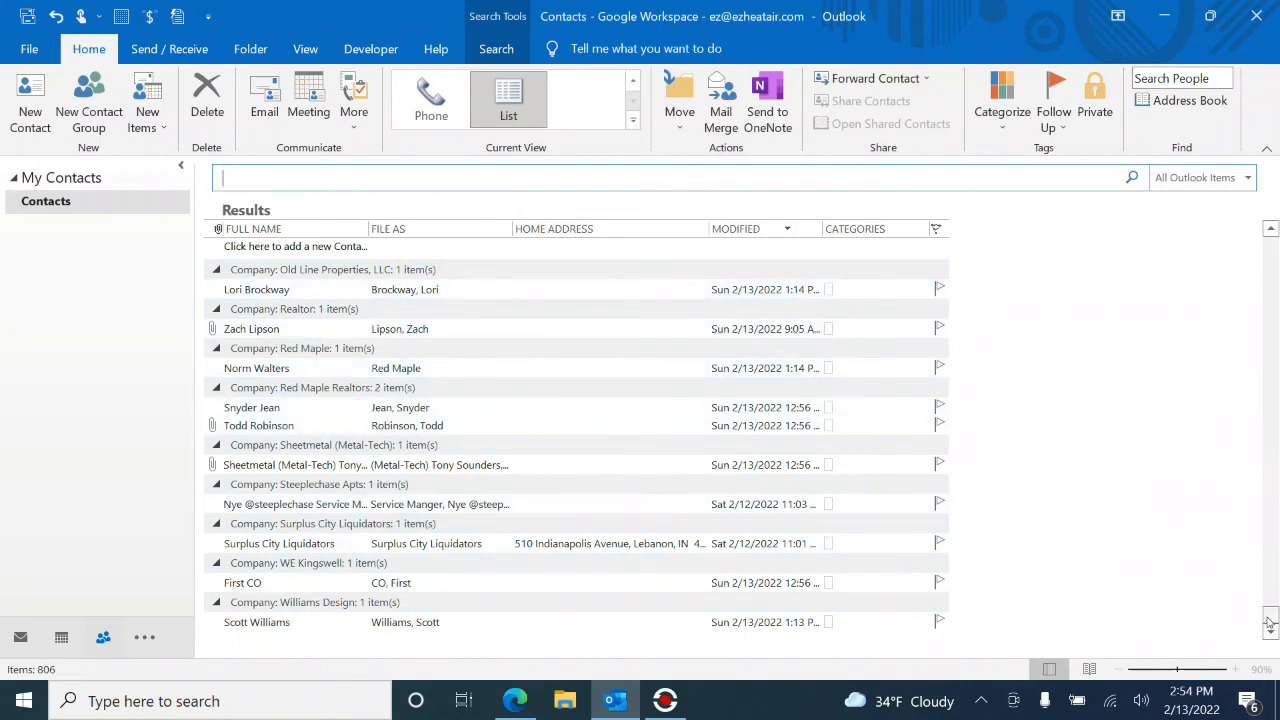
left_click_drag(1273, 610, 1273, 292)
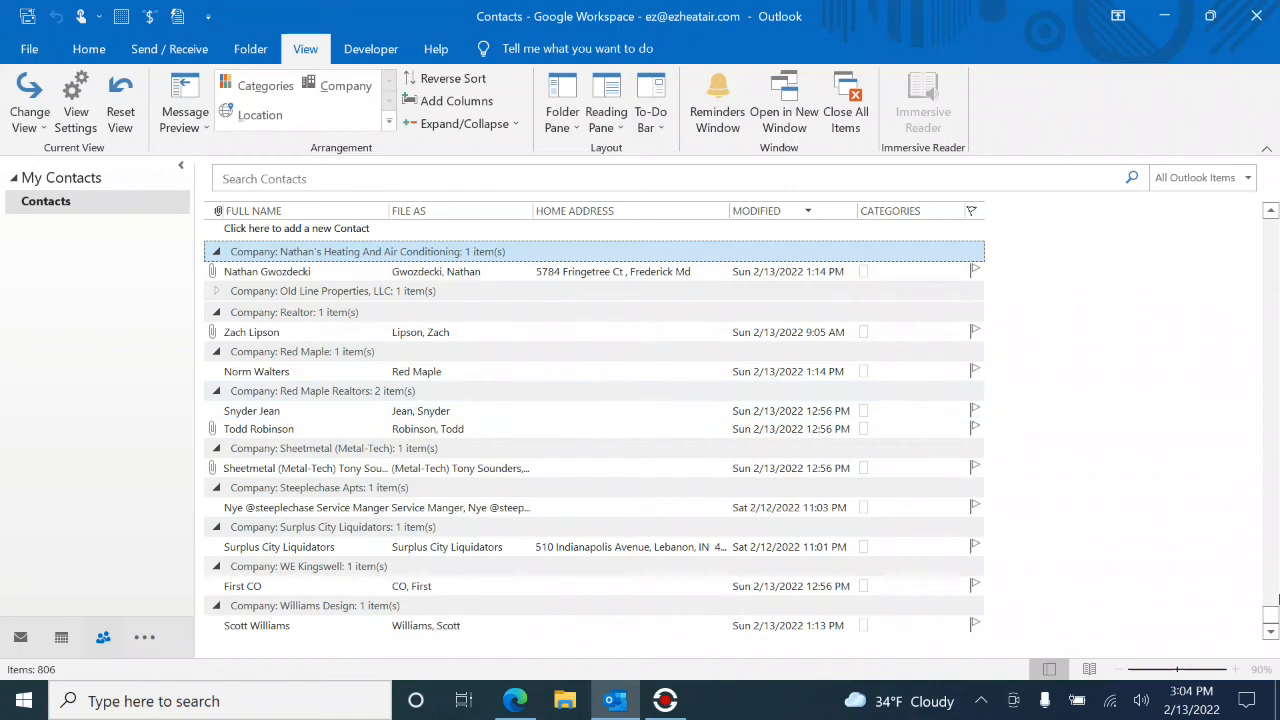
Set the contacts view's Group By to (none) so all 806 contacts show ungrouped.
left_click_drag(1268, 626, 1273, 606)
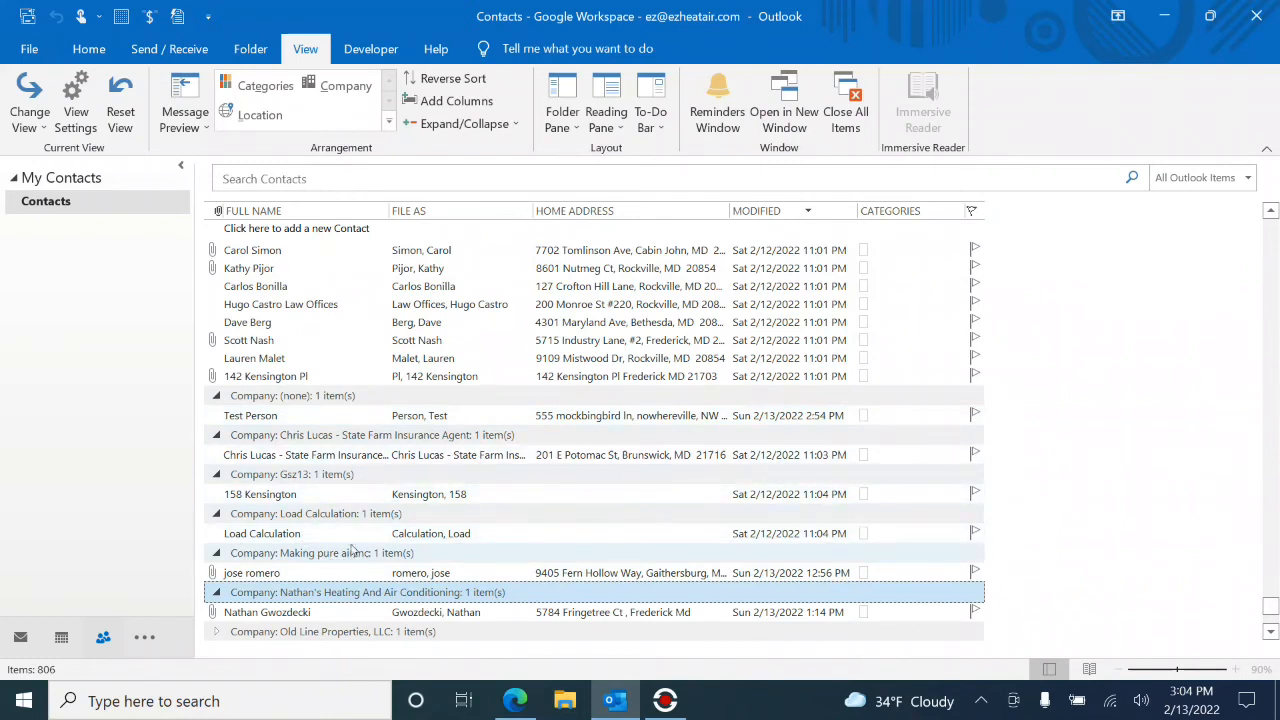
left_click(325, 397)
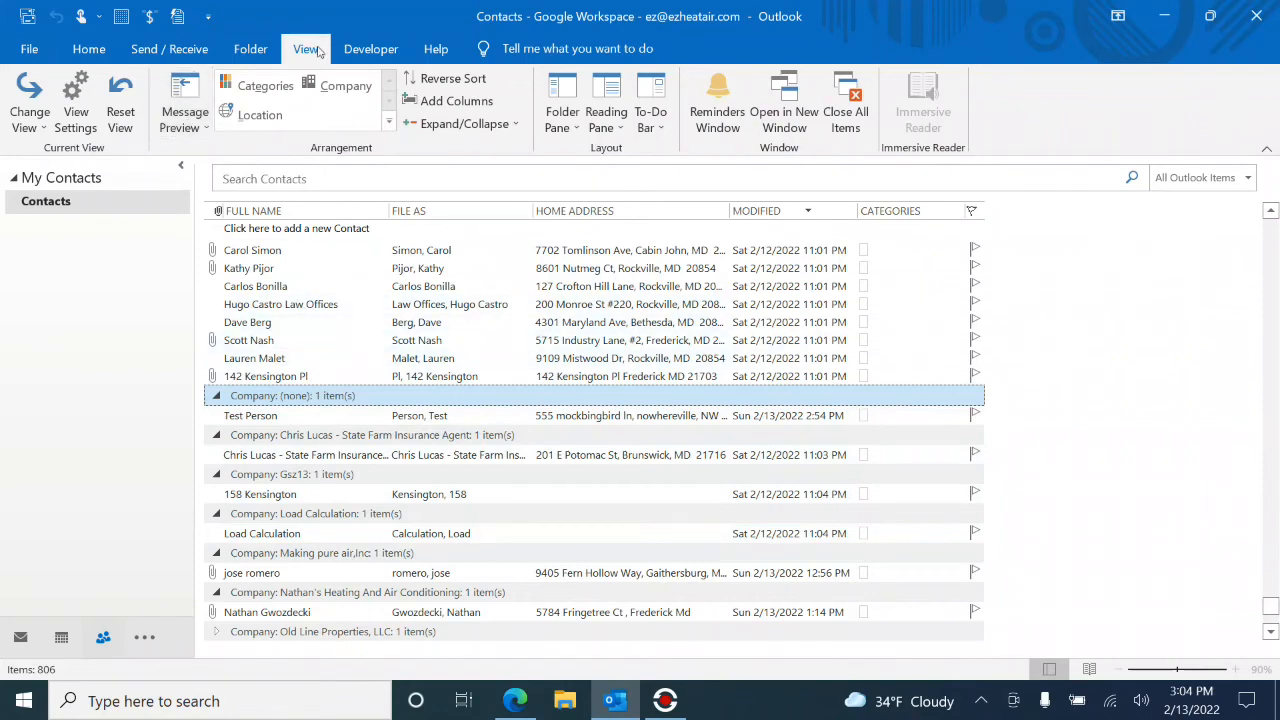
left_click(75, 104)
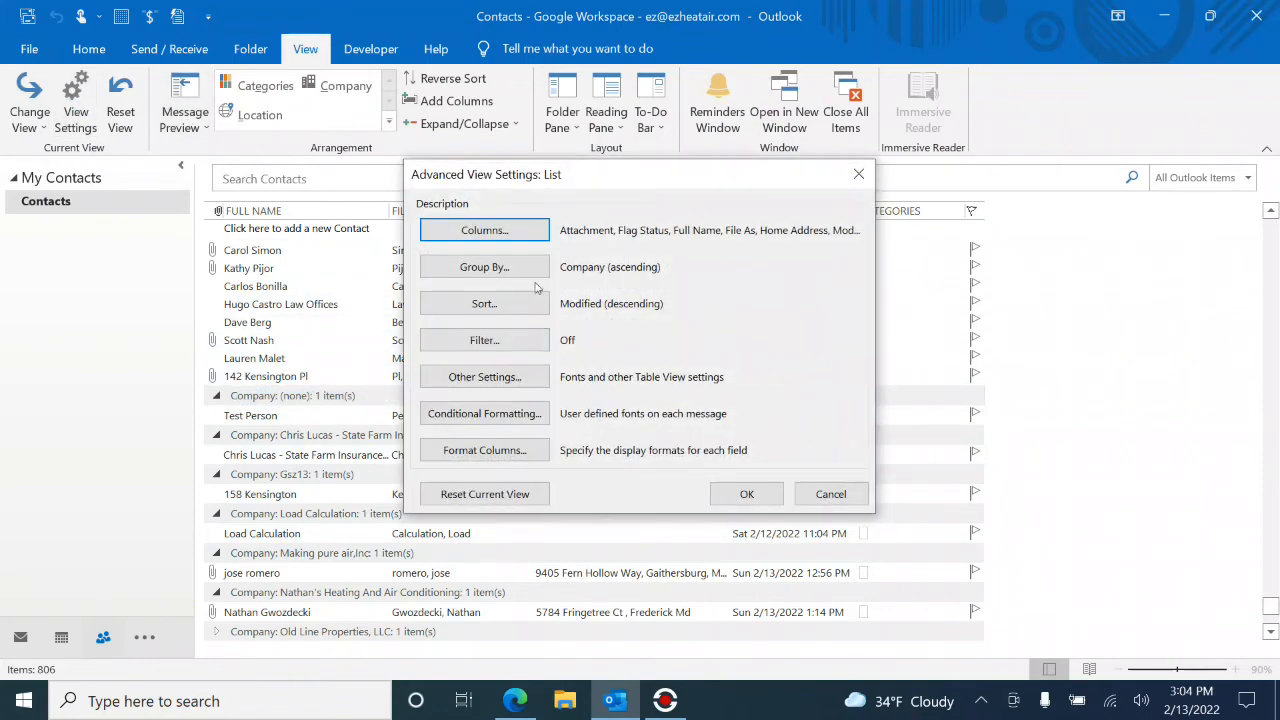
left_click(496, 264)
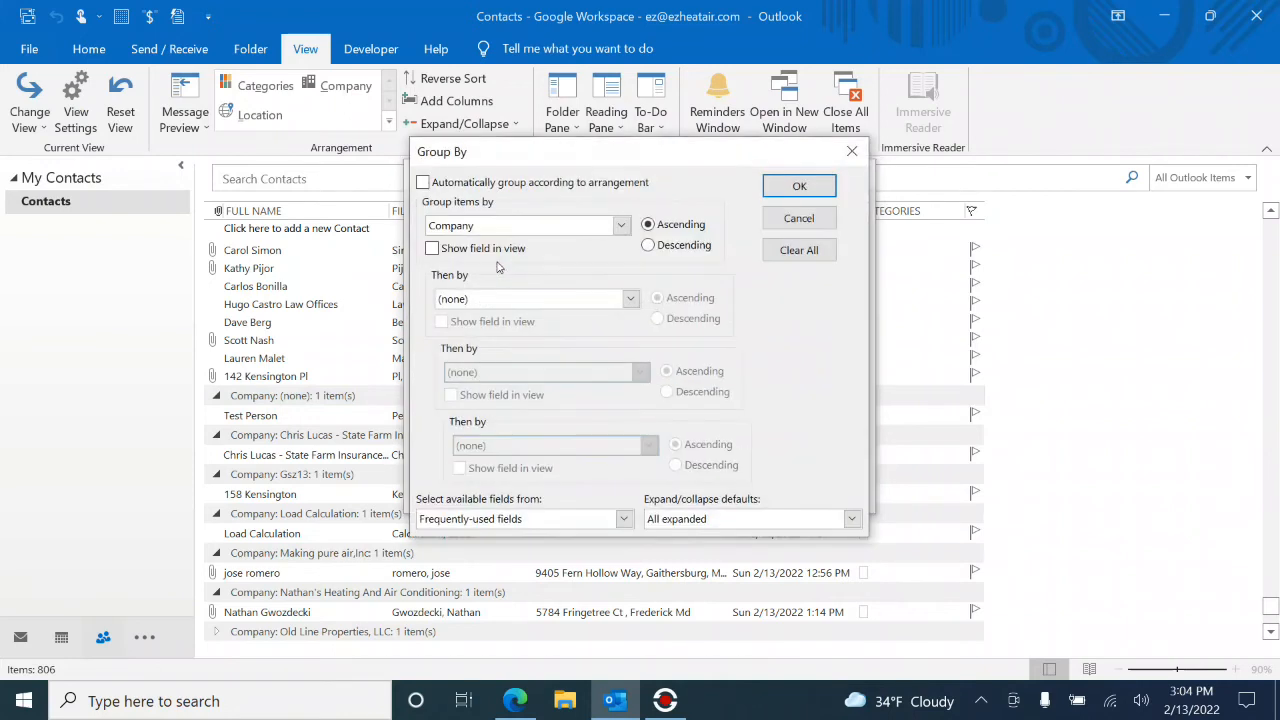
left_click(619, 227)
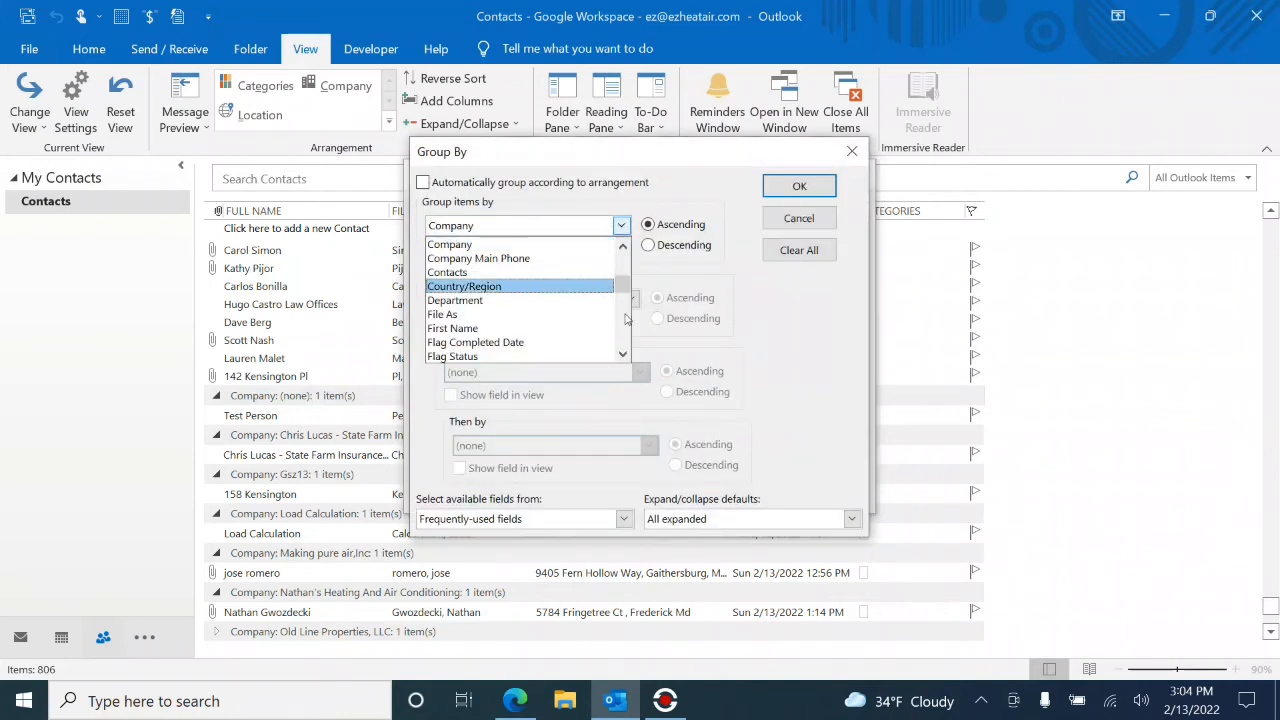
left_click_drag(626, 288, 627, 242)
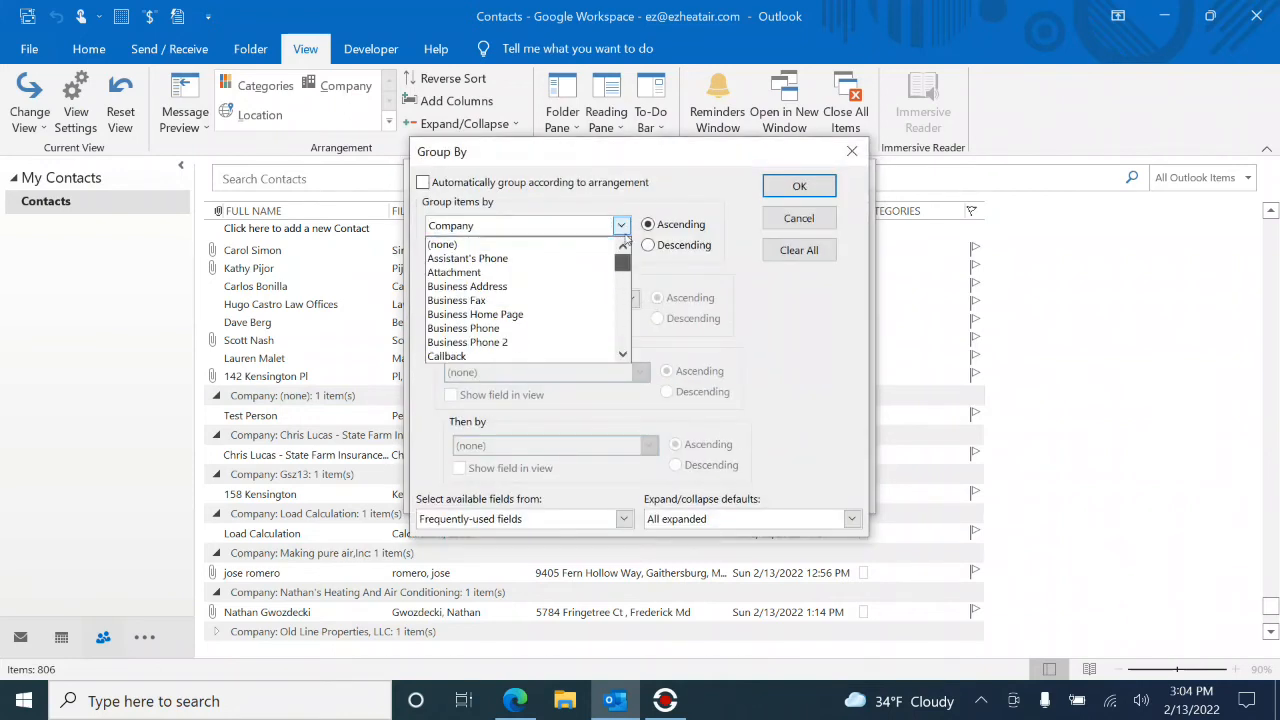
left_click(558, 245)
left_click(804, 186)
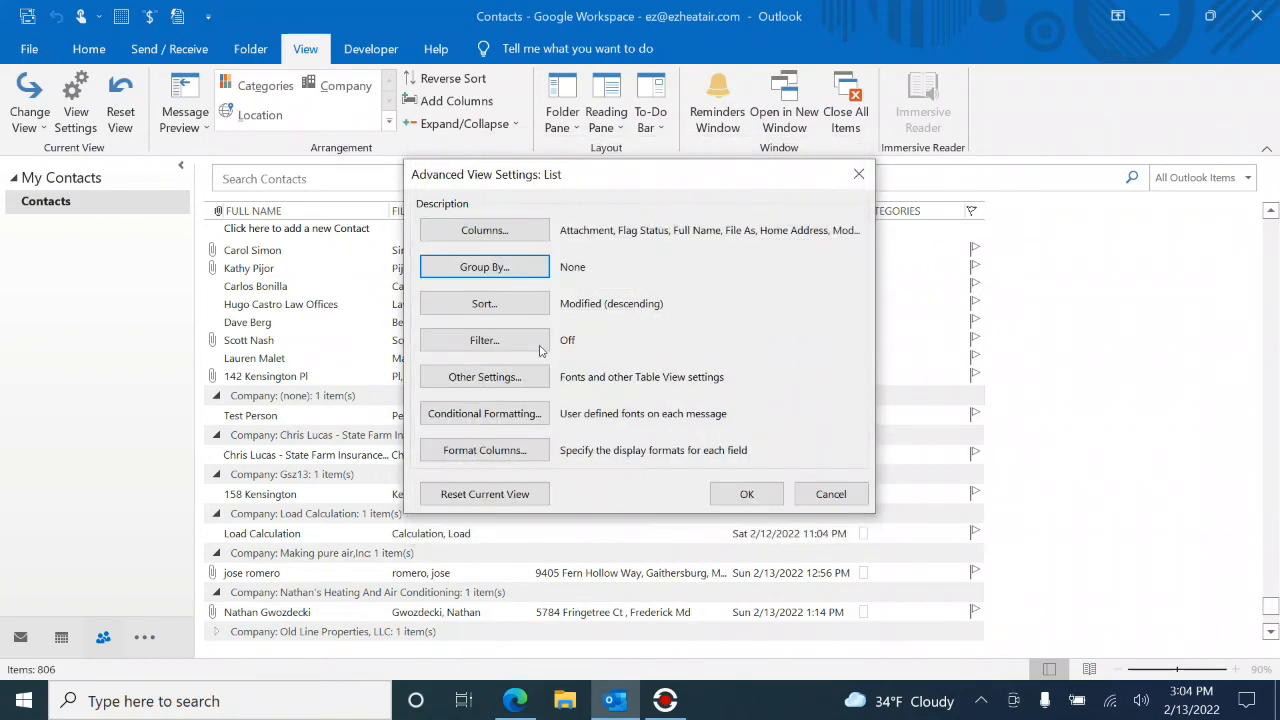
left_click(746, 494)
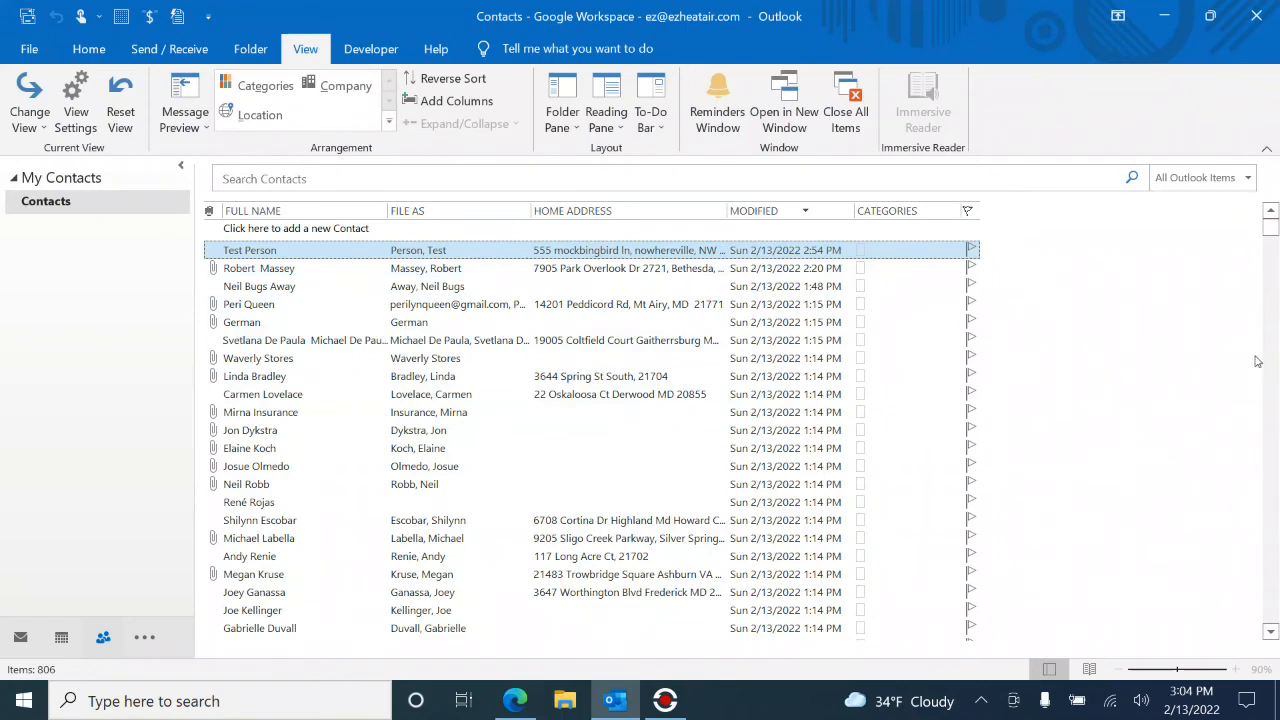
left_click_drag(1270, 226, 1272, 596)
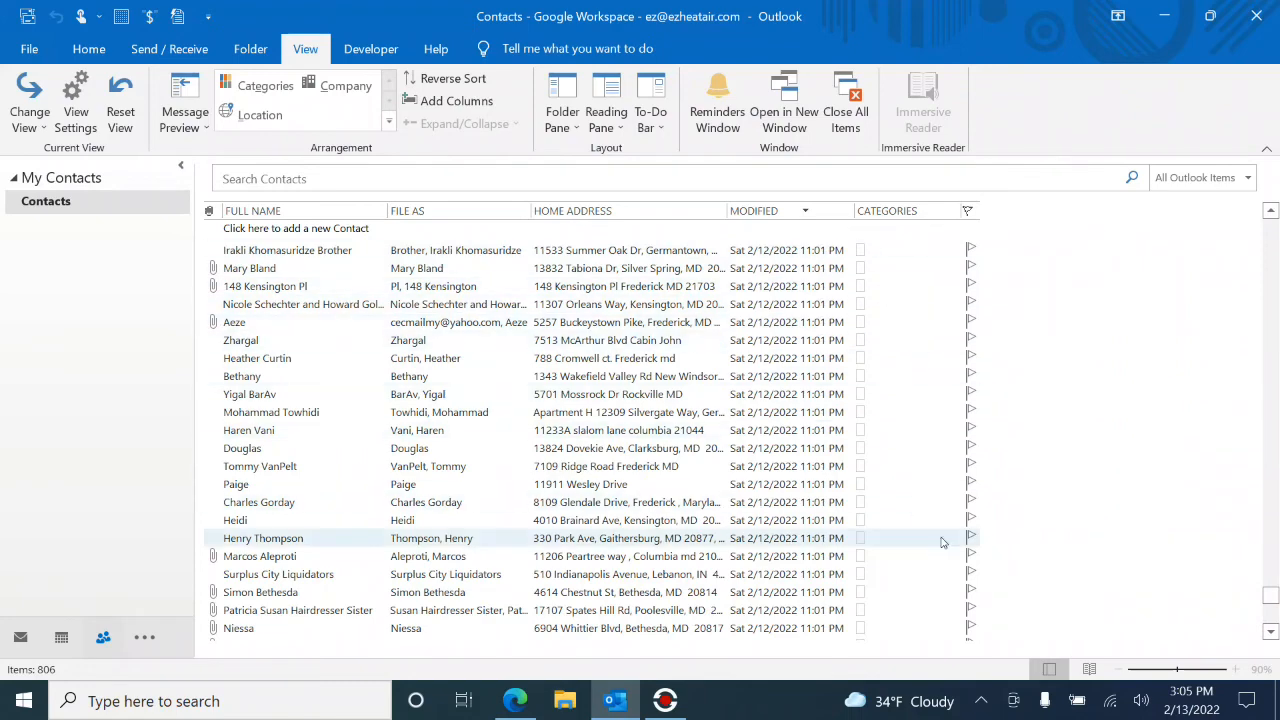
left_click_drag(1272, 597, 1271, 222)
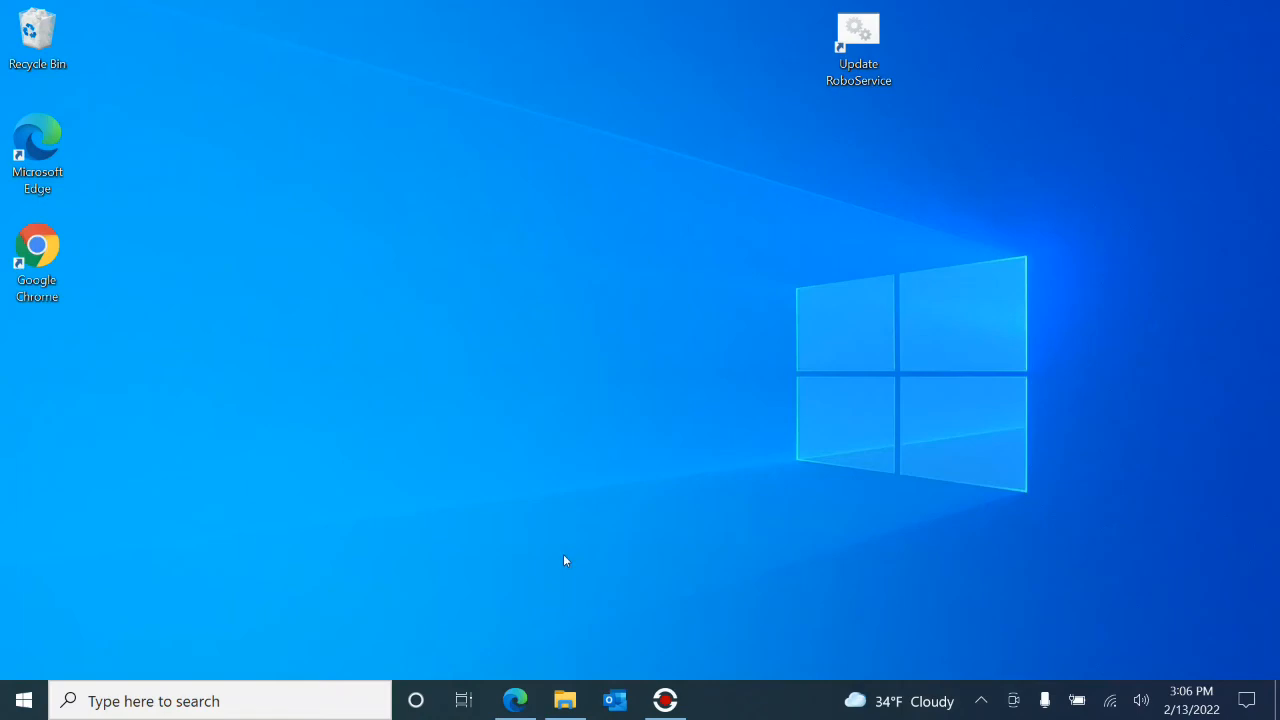
Browse to Business\Invoices\Templates\BillingForm and open the Blank Invoice document.
left_click(565, 700)
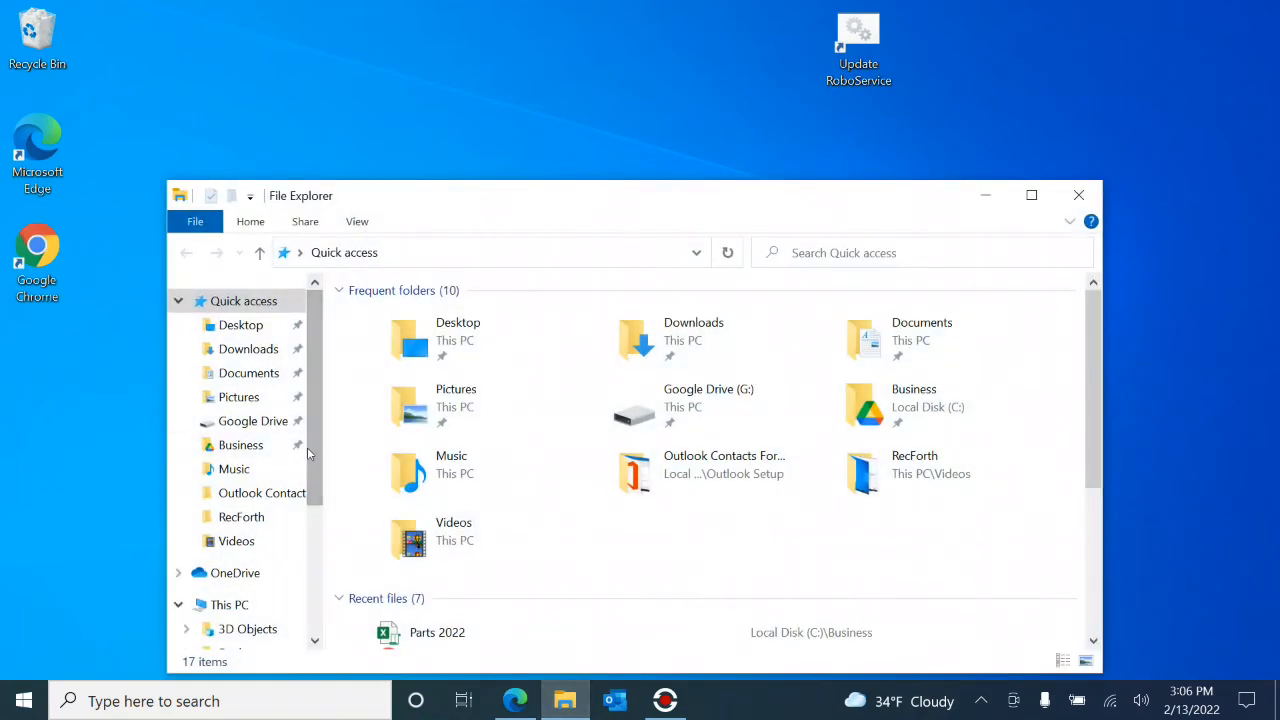
left_click(238, 447)
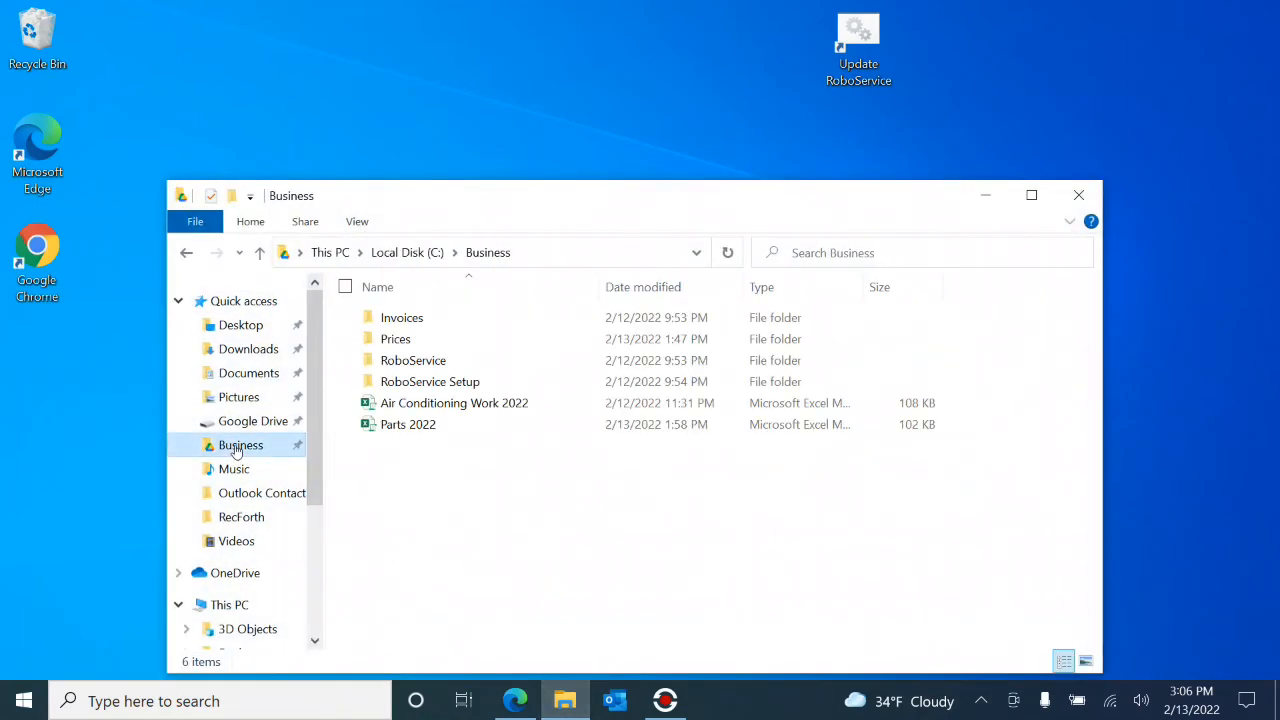
double_click(491, 319)
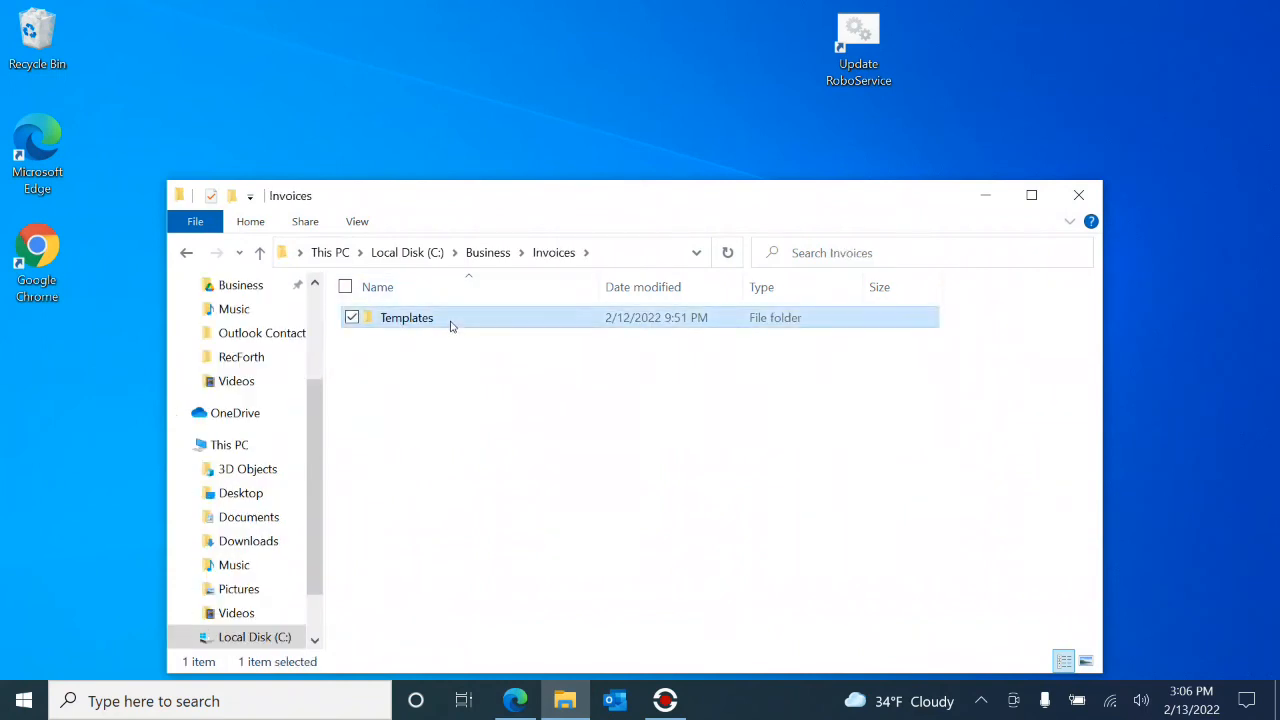
double_click(450, 318)
double_click(441, 338)
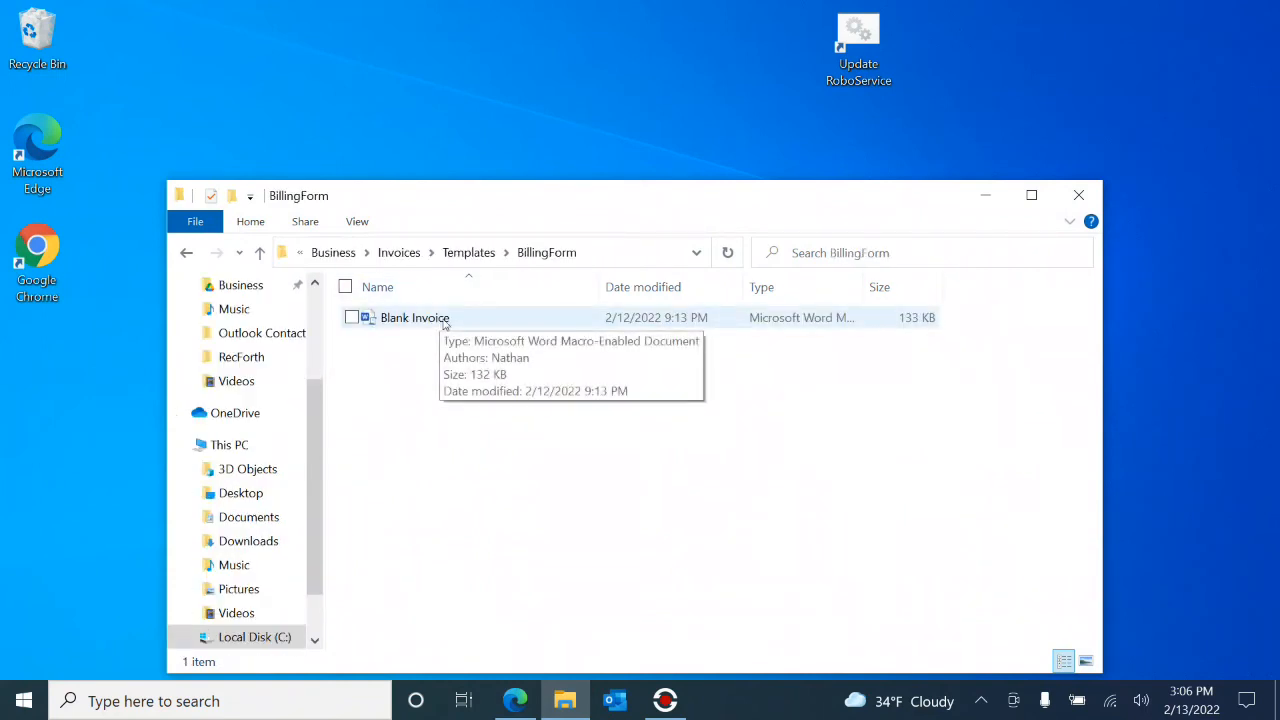
double_click(440, 320)
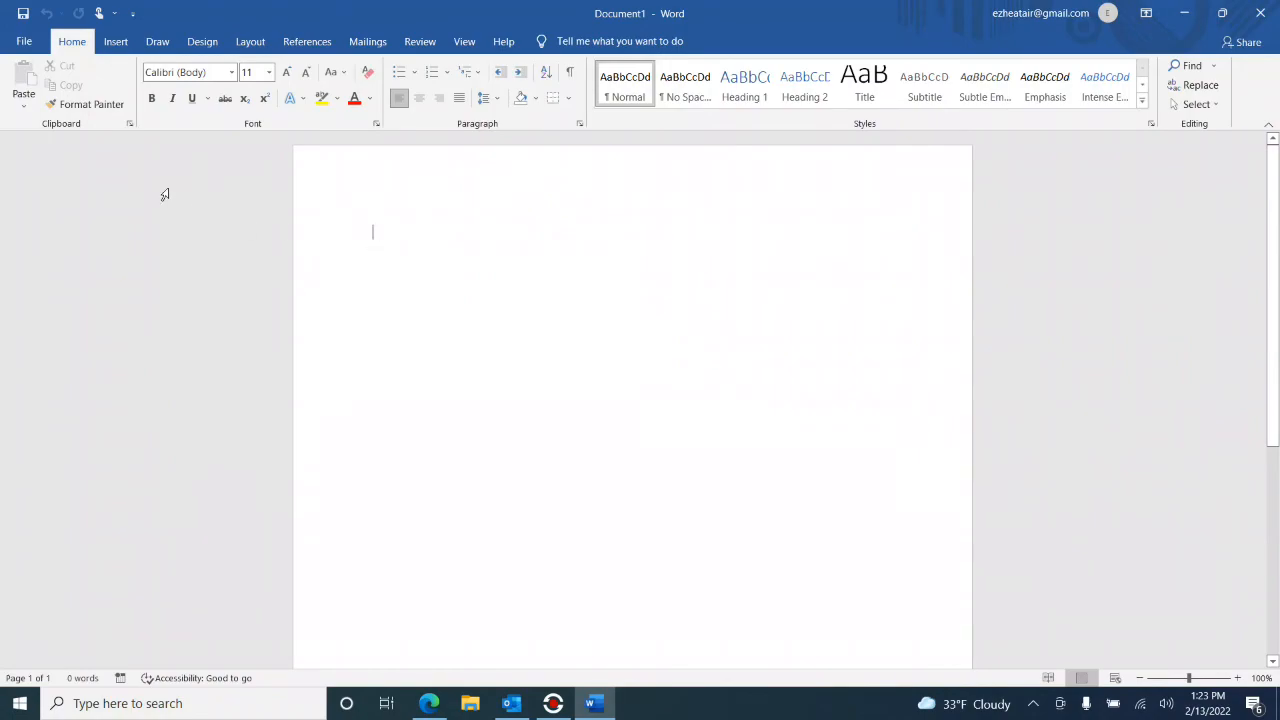
Tick Show bookmarks in Word's Advanced options and save the setting.
left_click(27, 40)
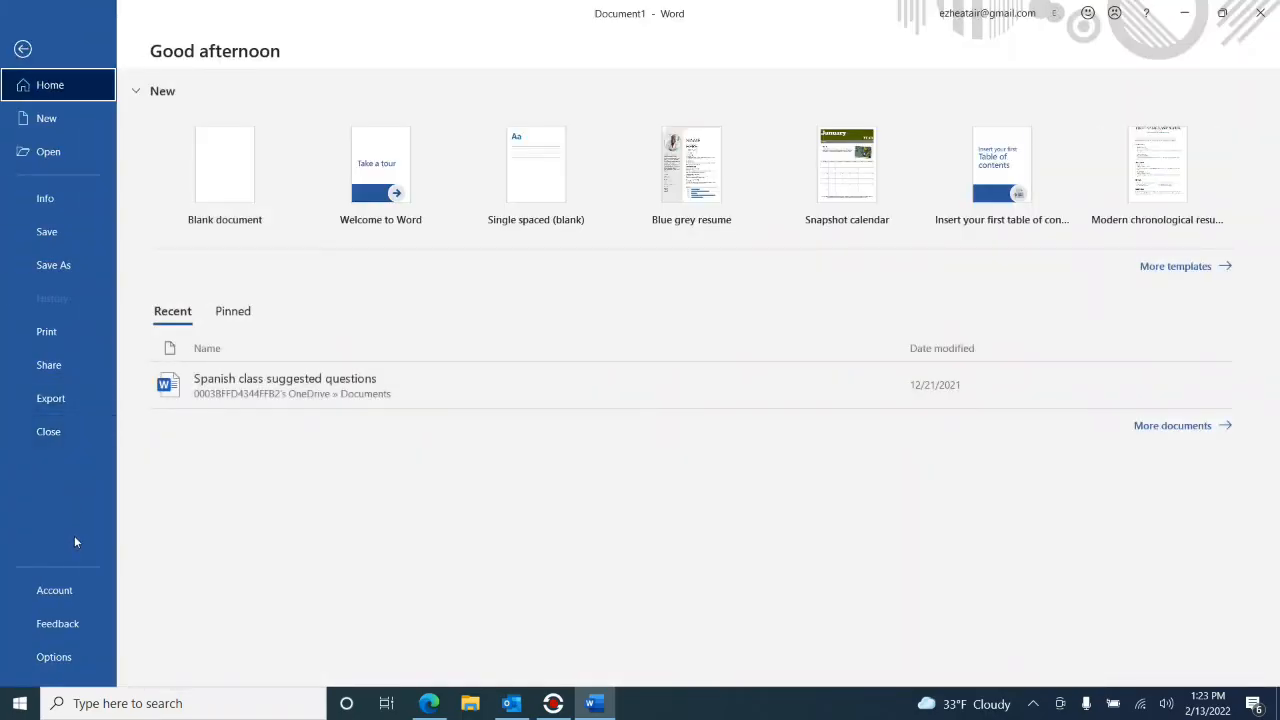
left_click(70, 657)
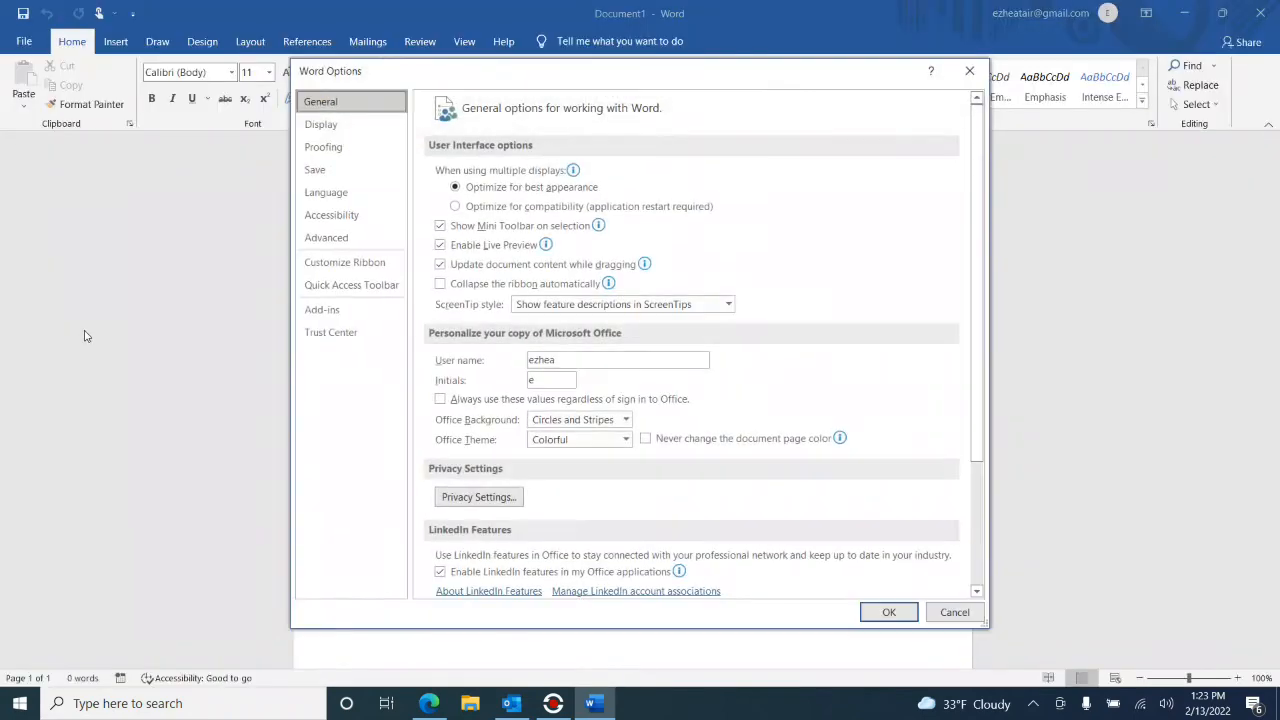
left_click(330, 238)
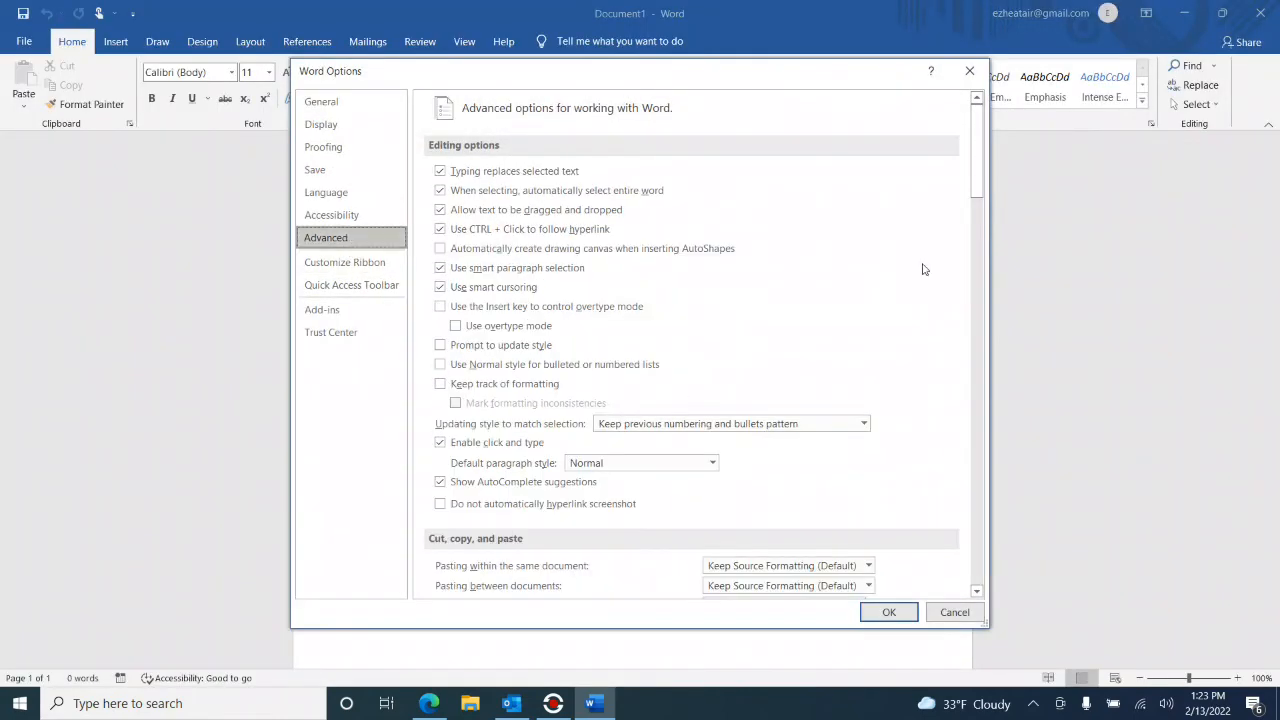
left_click_drag(978, 155, 978, 250)
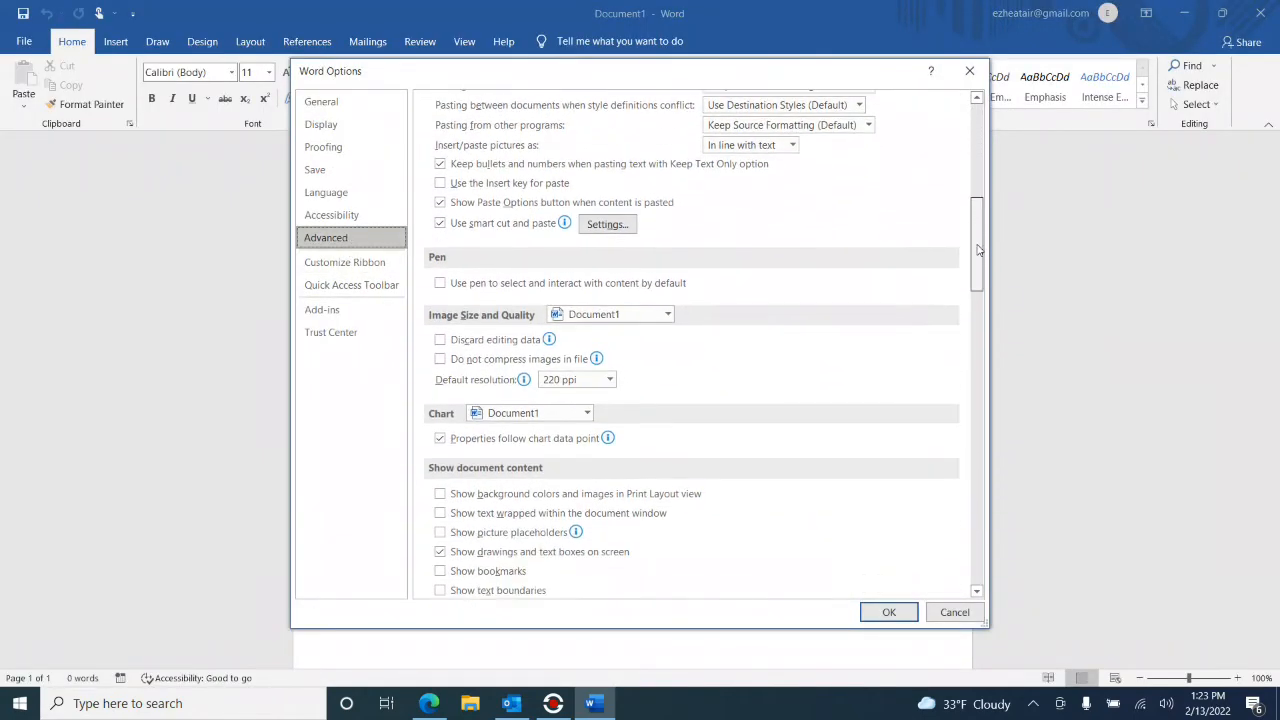
scroll(519, 278, "down", 3)
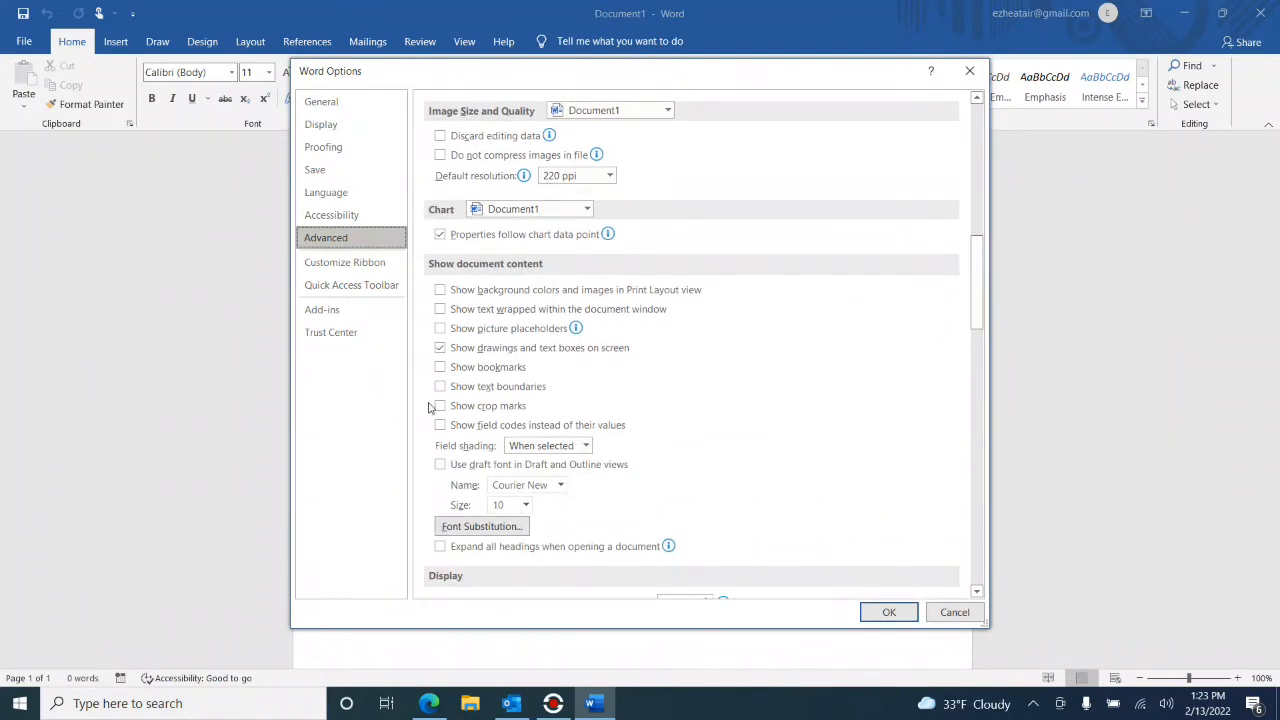
left_click(440, 367)
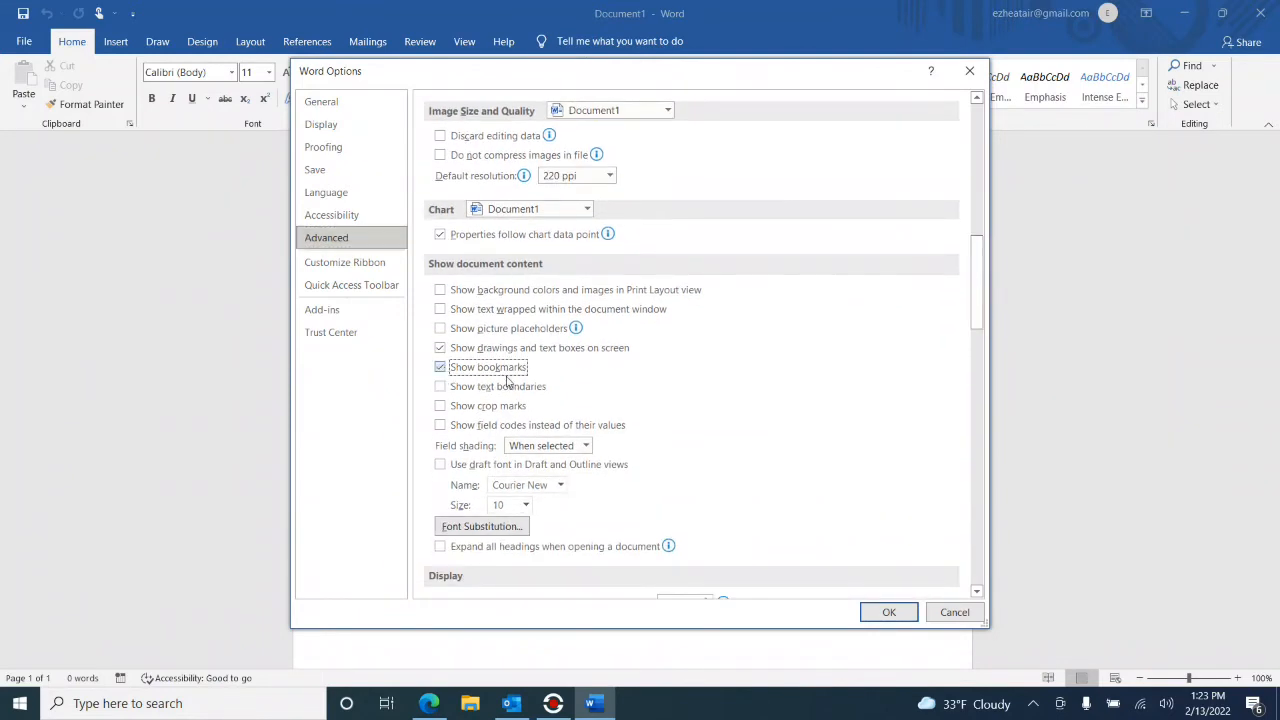
left_click(889, 613)
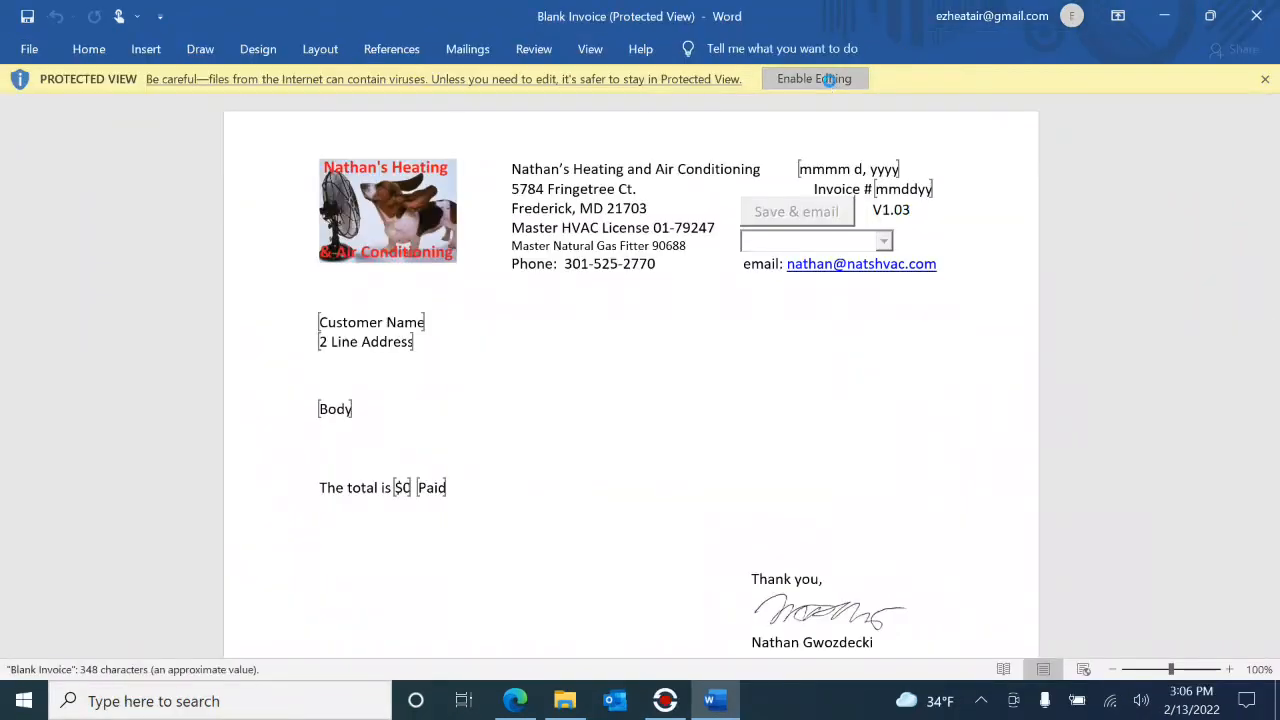
Enable editing on the Blank Invoice and inspect the logo and phone number fields.
left_click(829, 80)
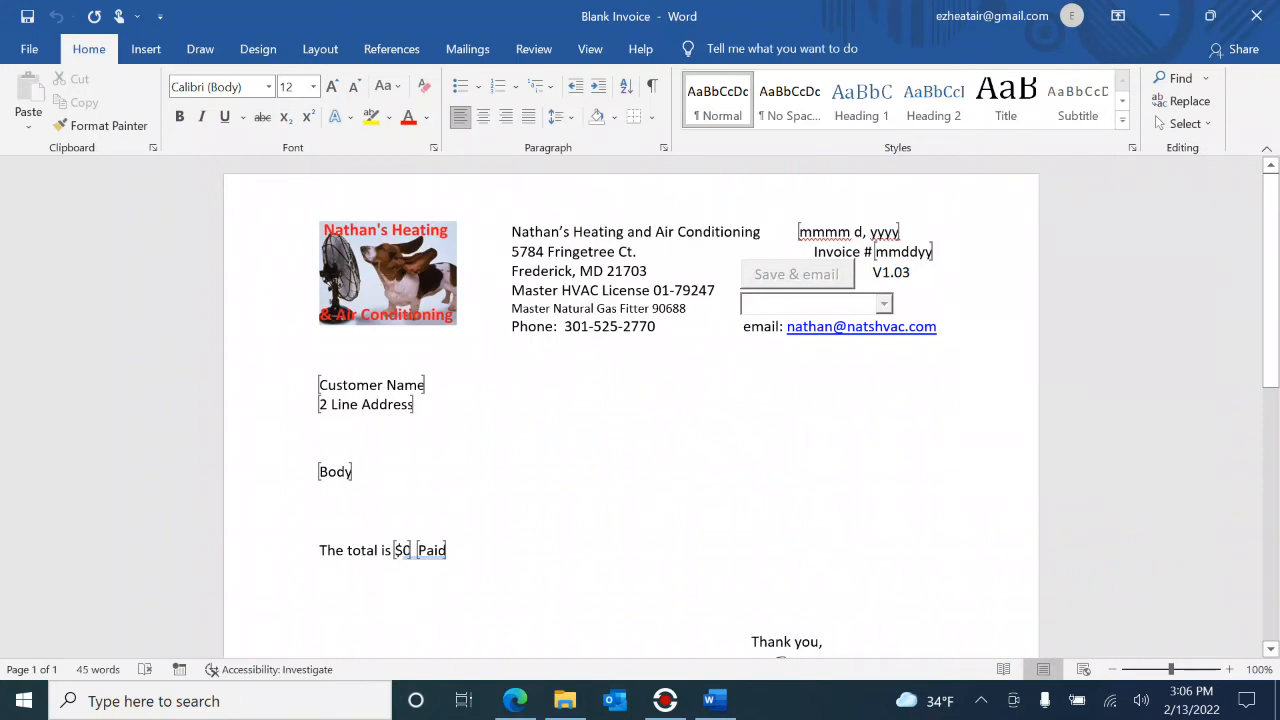
right_click(379, 268)
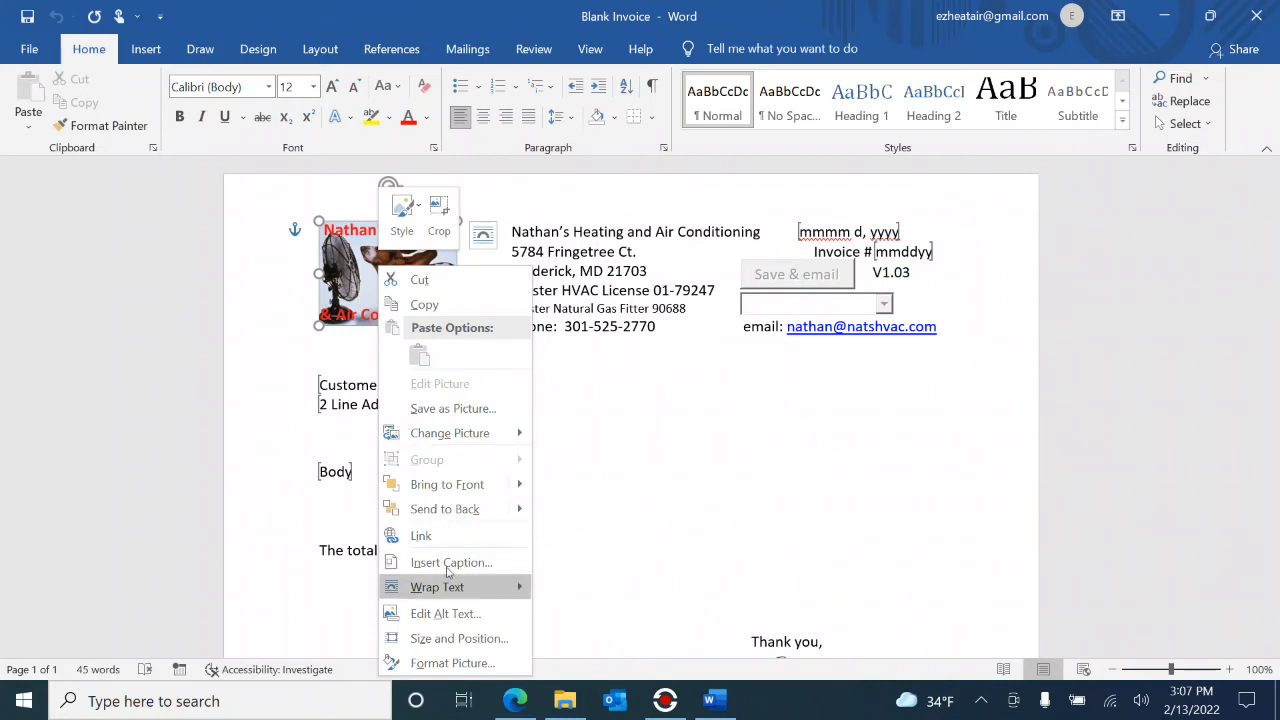
key("Escape")
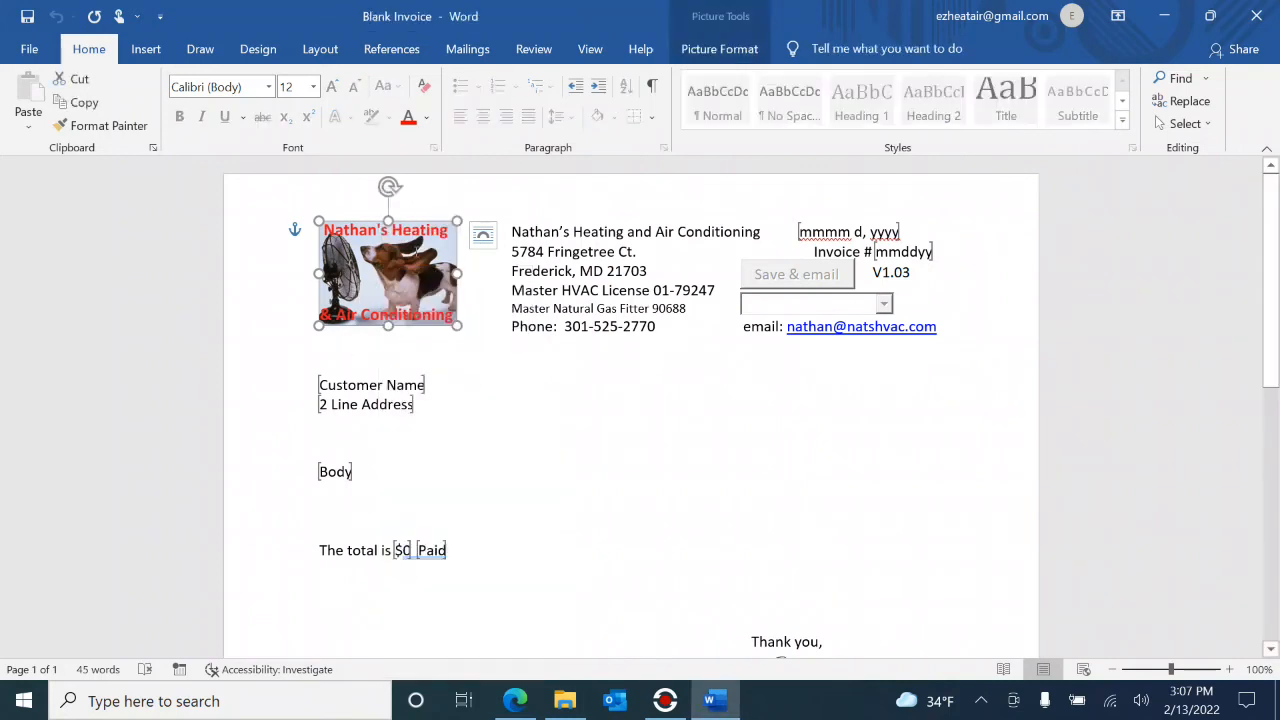
left_click(581, 234)
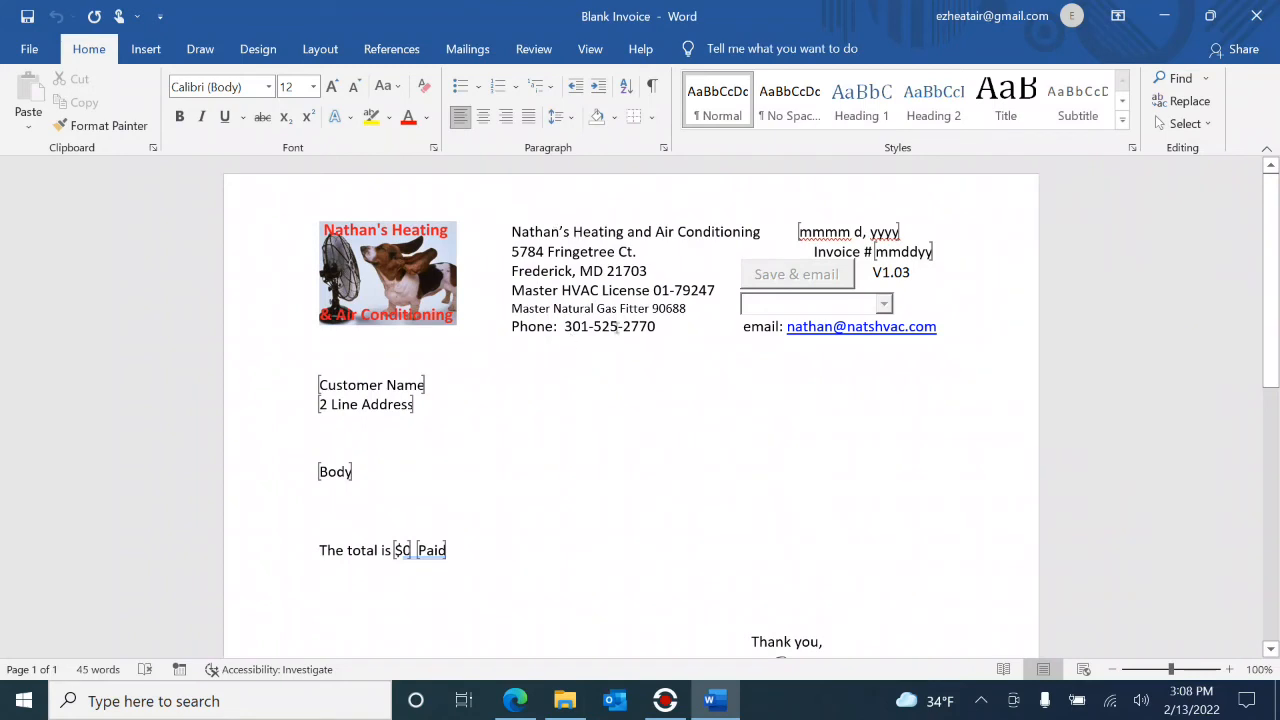
left_click(602, 326)
Close the Blank Invoice in Word without saving changes.
left_click(32, 50)
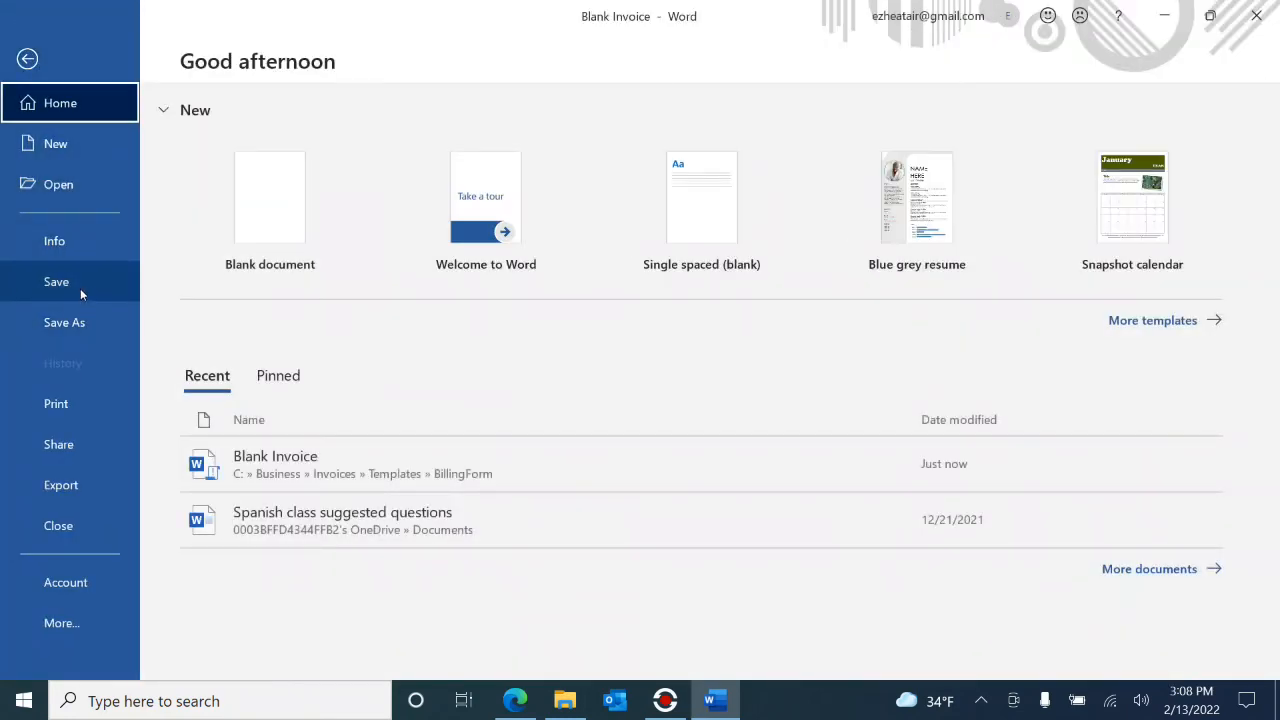
left_click(1256, 16)
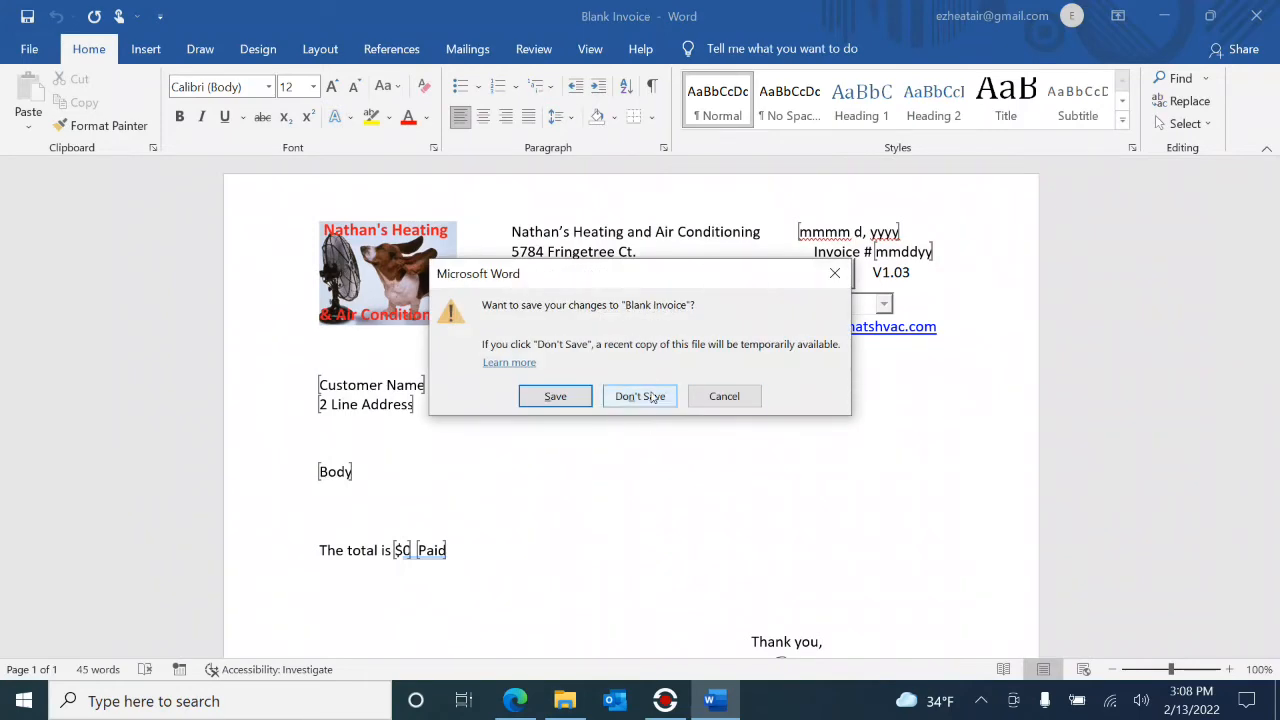
left_click(652, 408)
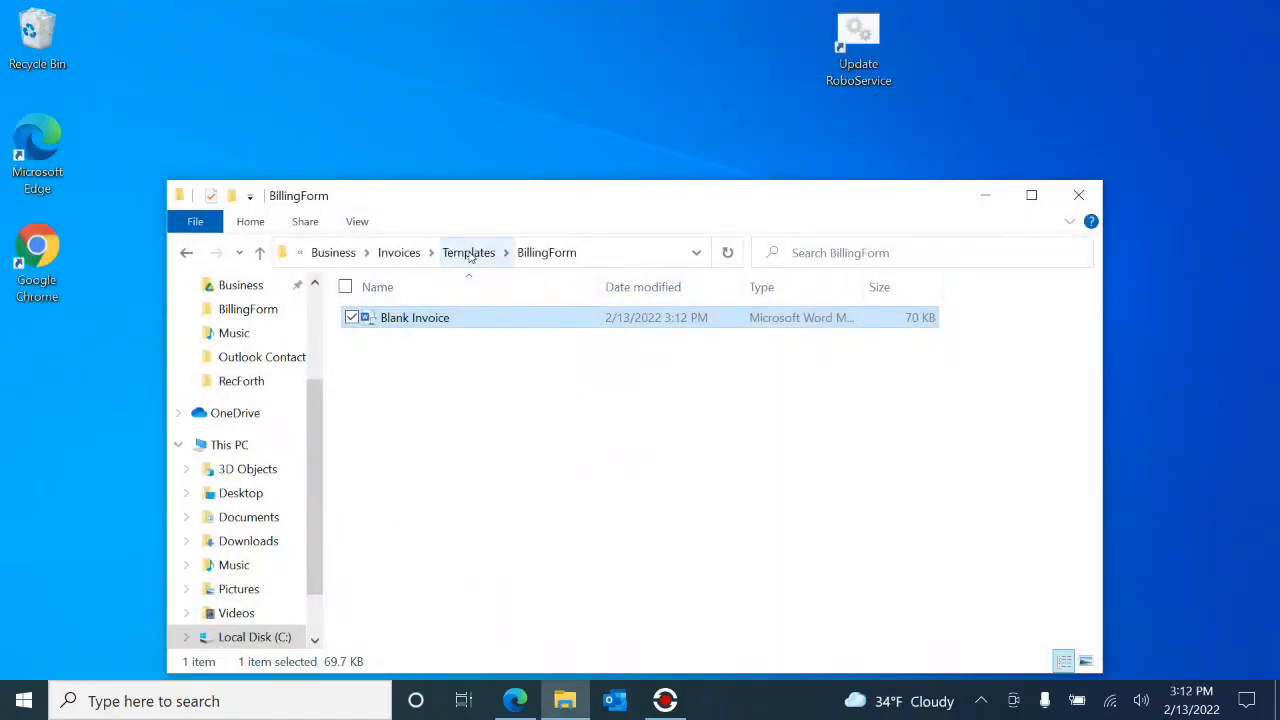
In the InvoicesForm templates folder, view and close All Invoices, then open Court Notice.
left_click(469, 254)
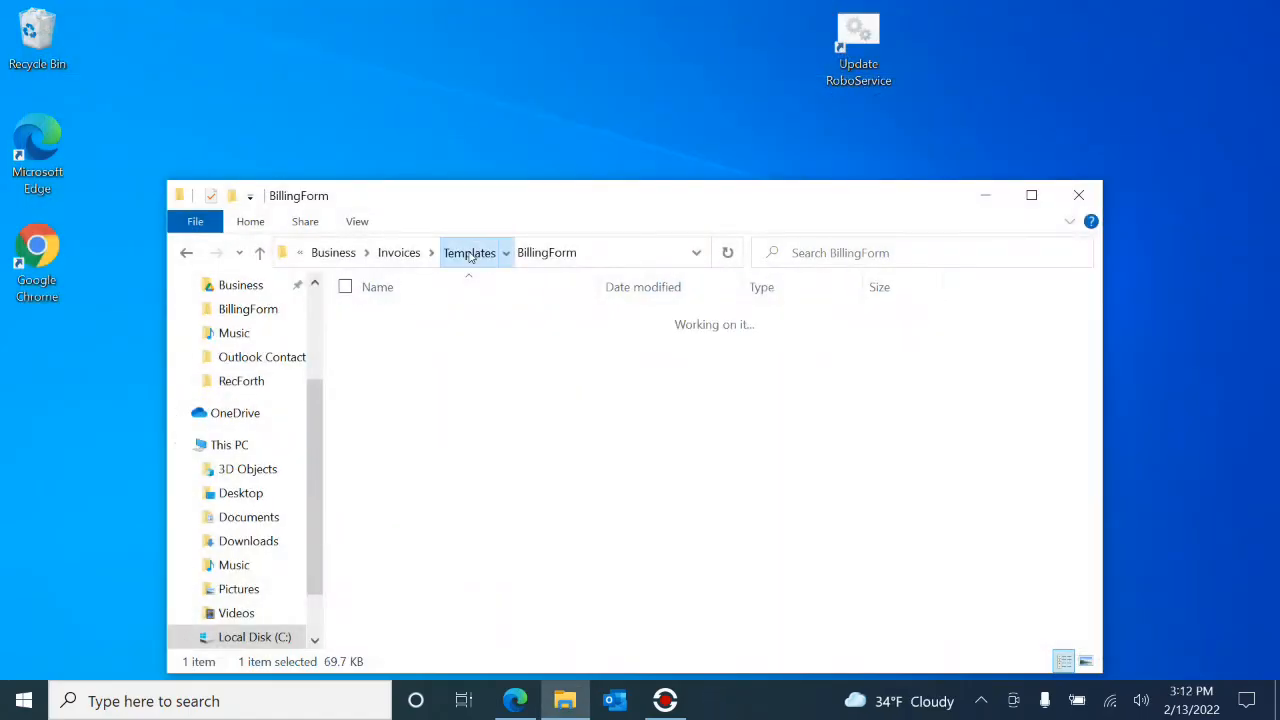
double_click(433, 340)
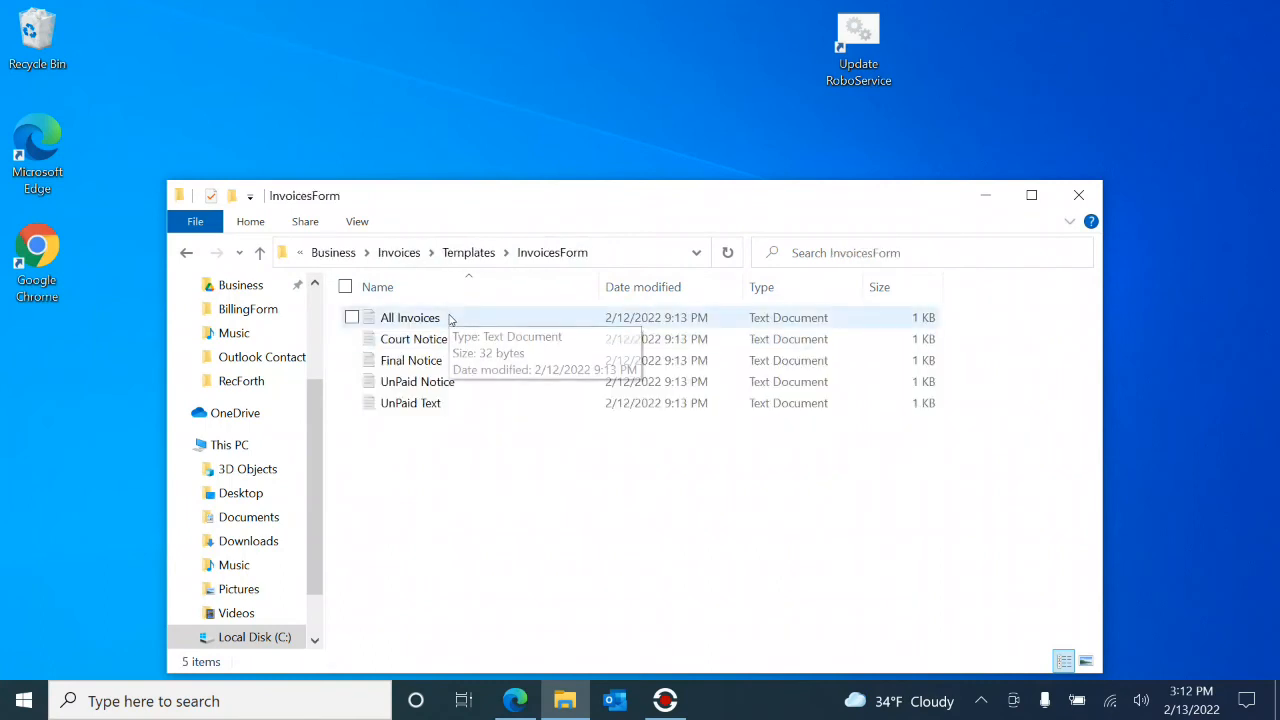
double_click(410, 318)
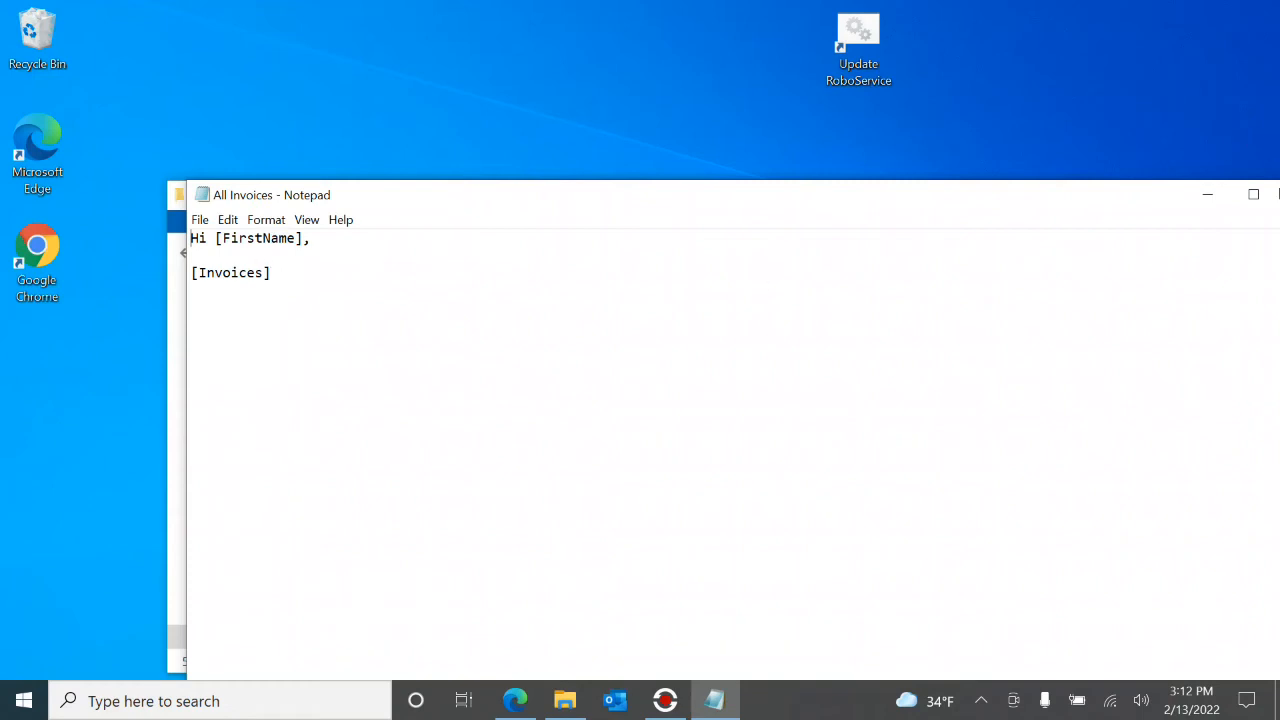
left_click_drag(1083, 199, 1033, 200)
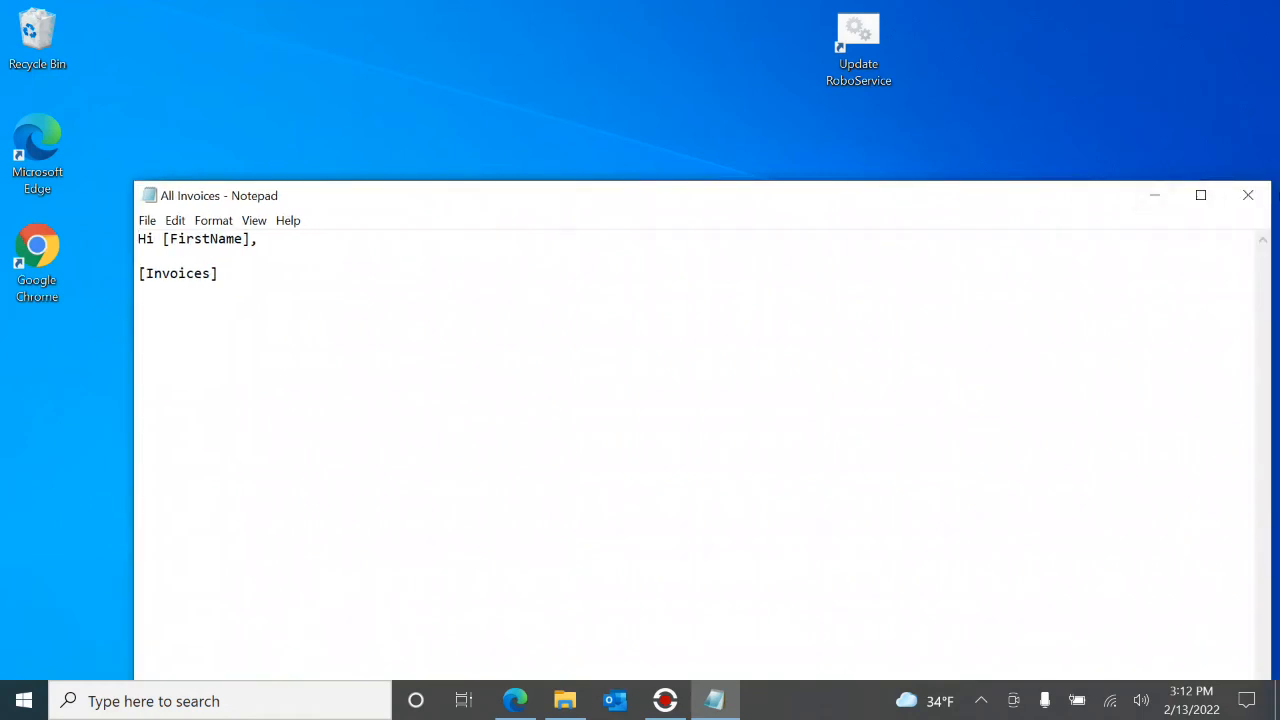
left_click(1248, 195)
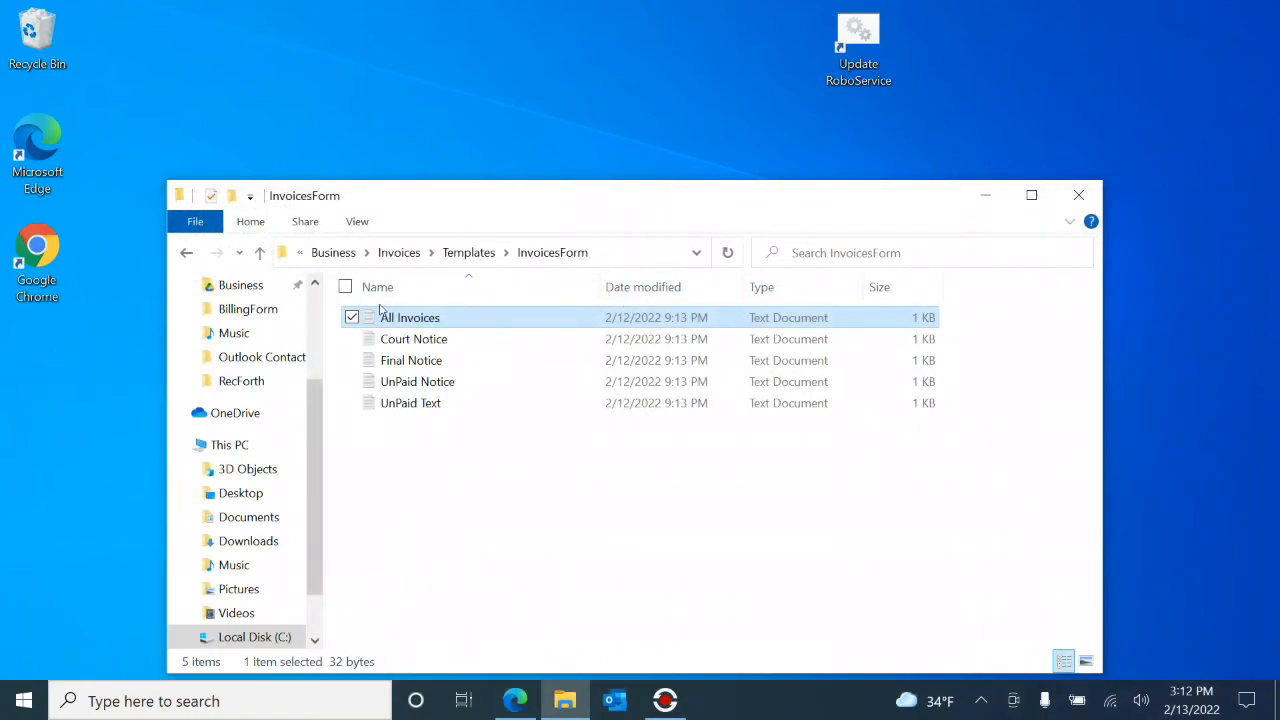
double_click(436, 342)
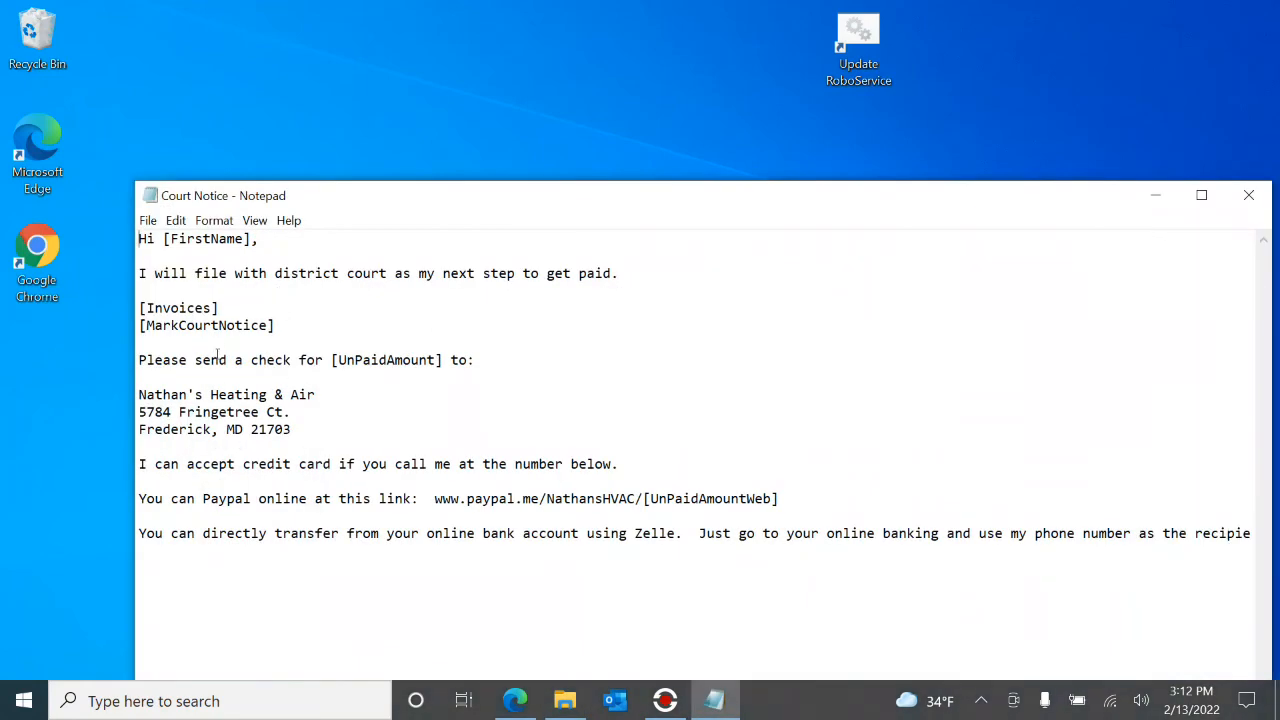
Overwrite the Court Notice's three-line address block with 'My Company Name', then save and close Notepad.
left_click_drag(290, 429, 114, 393)
type("m")
key("BackSpace")
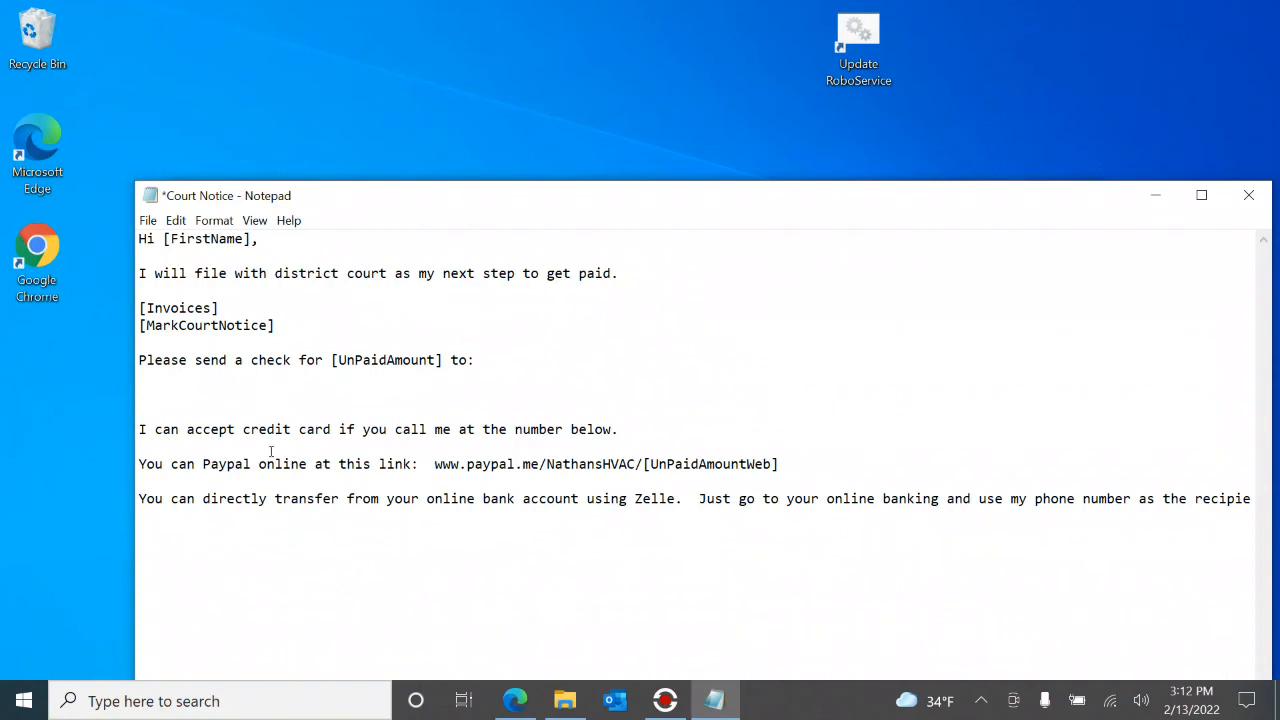
type("My Company Name")
left_click(437, 481)
left_click(1248, 195)
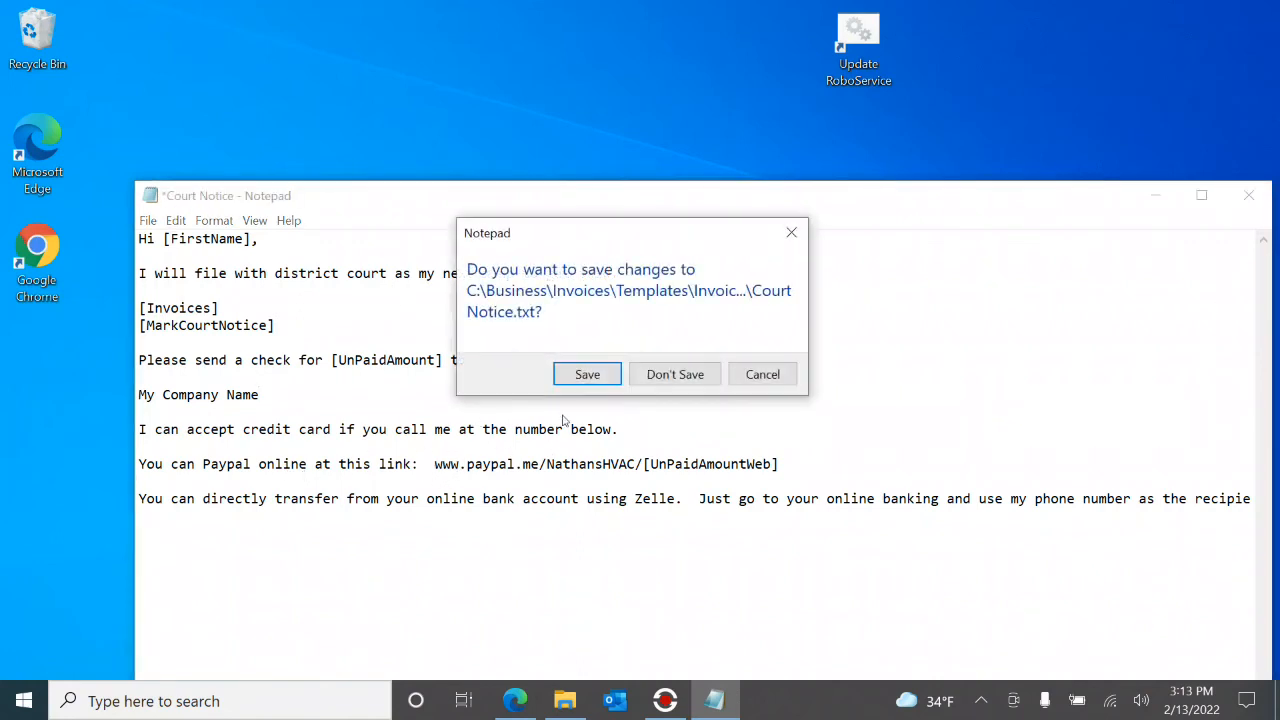
left_click(589, 376)
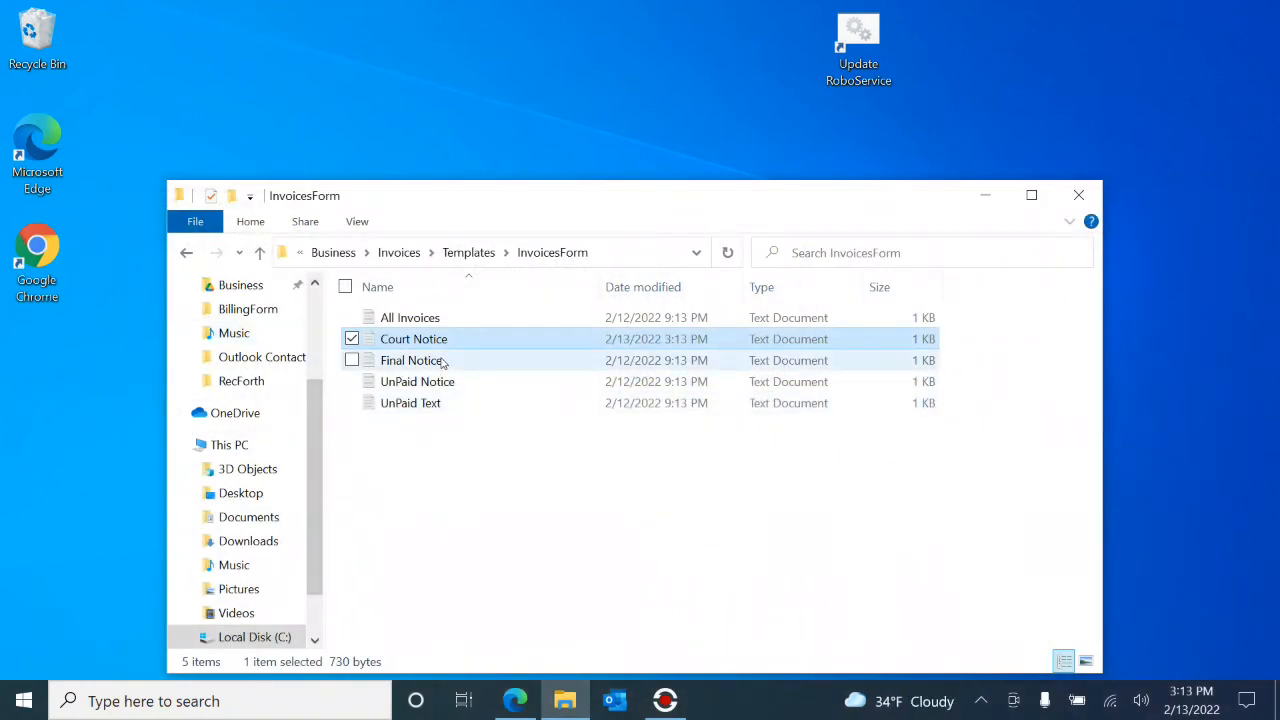
double_click(443, 362)
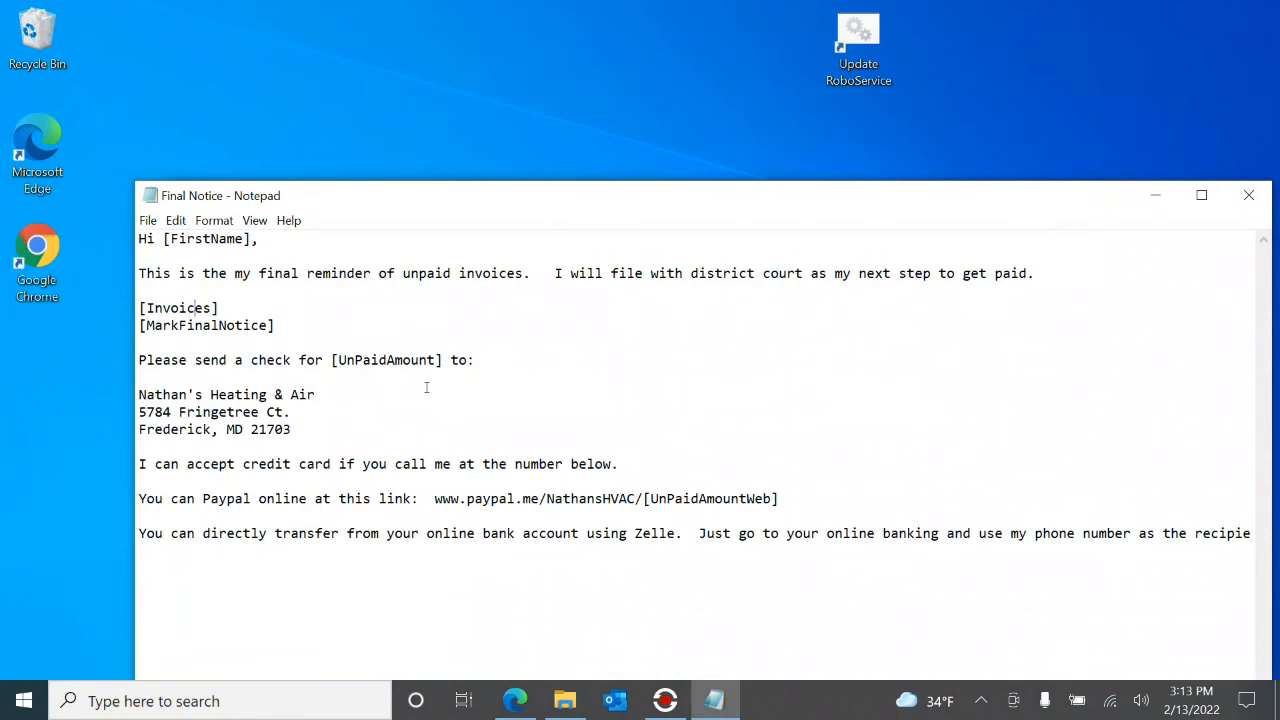
key("Down")
left_click_drag(139, 533, 414, 533)
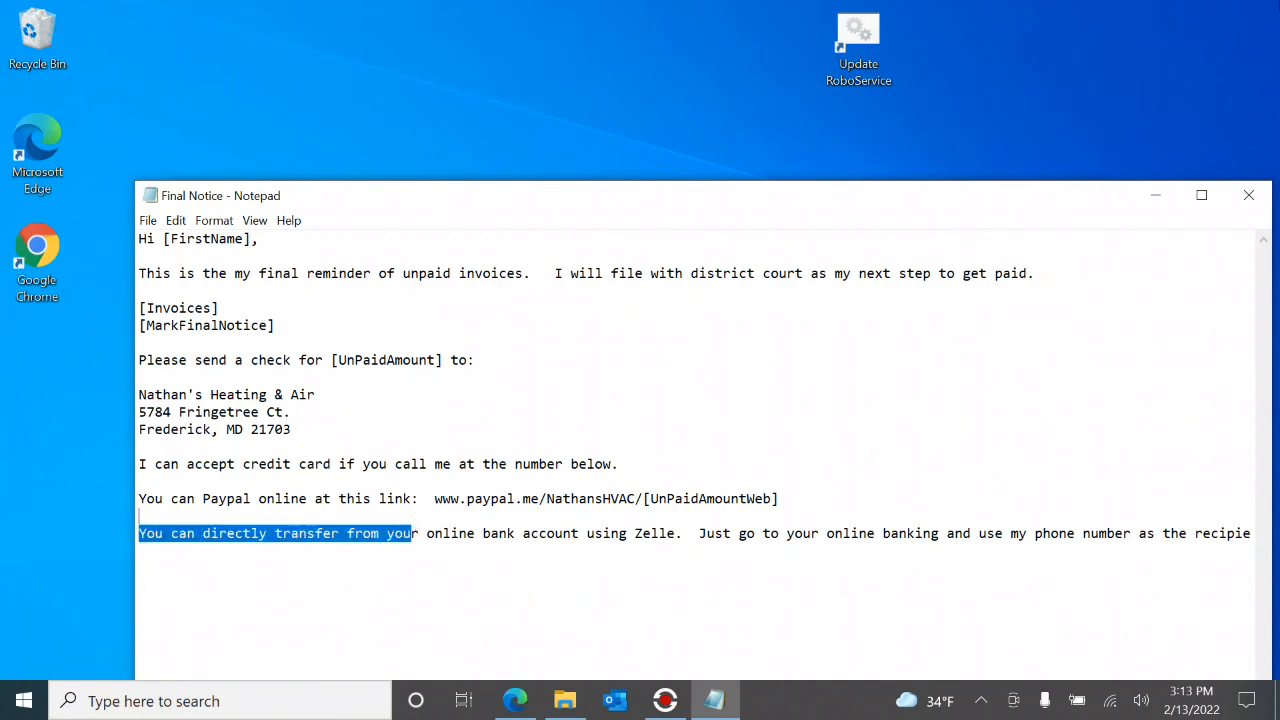
left_click(1247, 197)
left_click(439, 403)
left_click(435, 388)
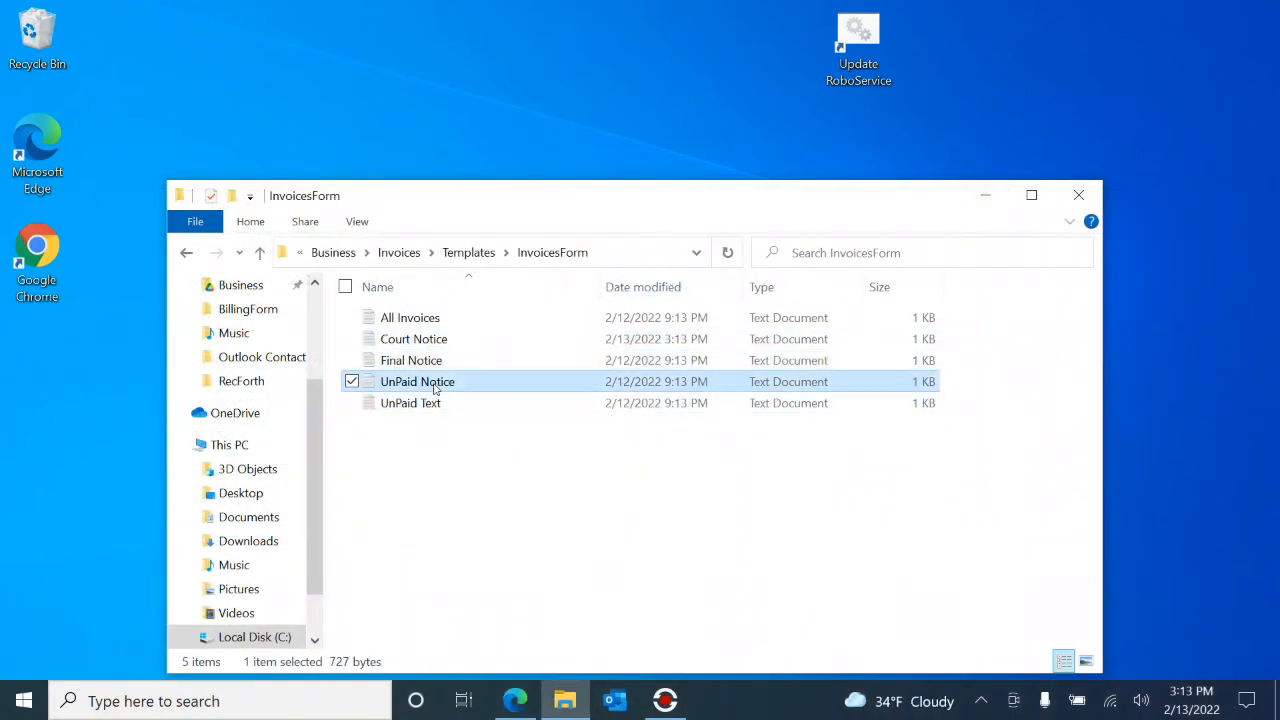
double_click(435, 388)
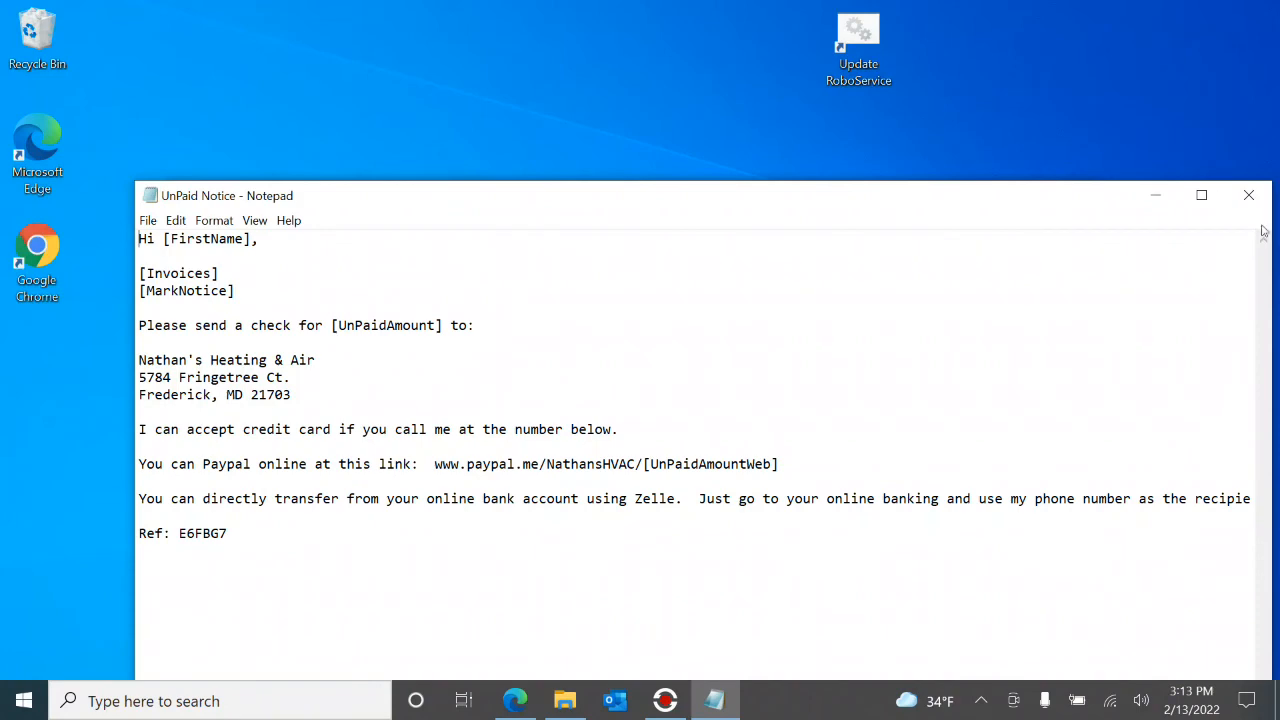
left_click(1248, 196)
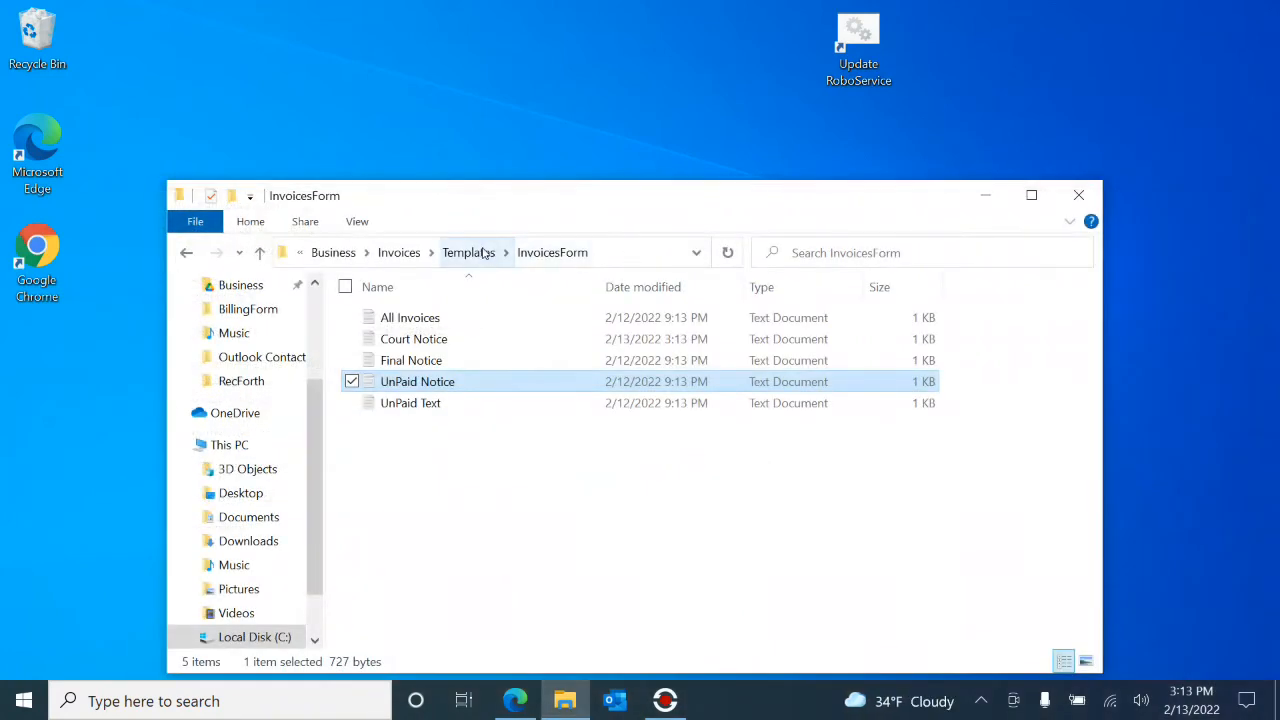
left_click(484, 253)
View the Payment Received and Receipt templates in the UnPaidForm folder, closing each unchanged.
double_click(414, 361)
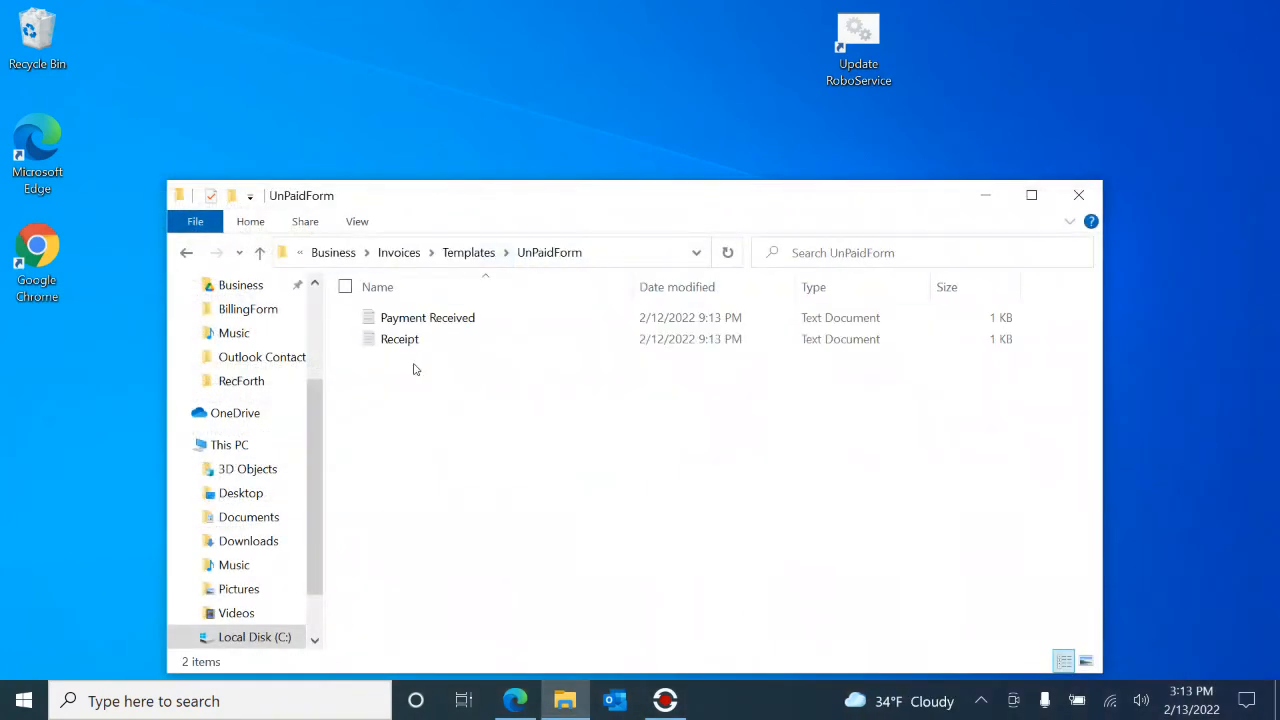
double_click(415, 320)
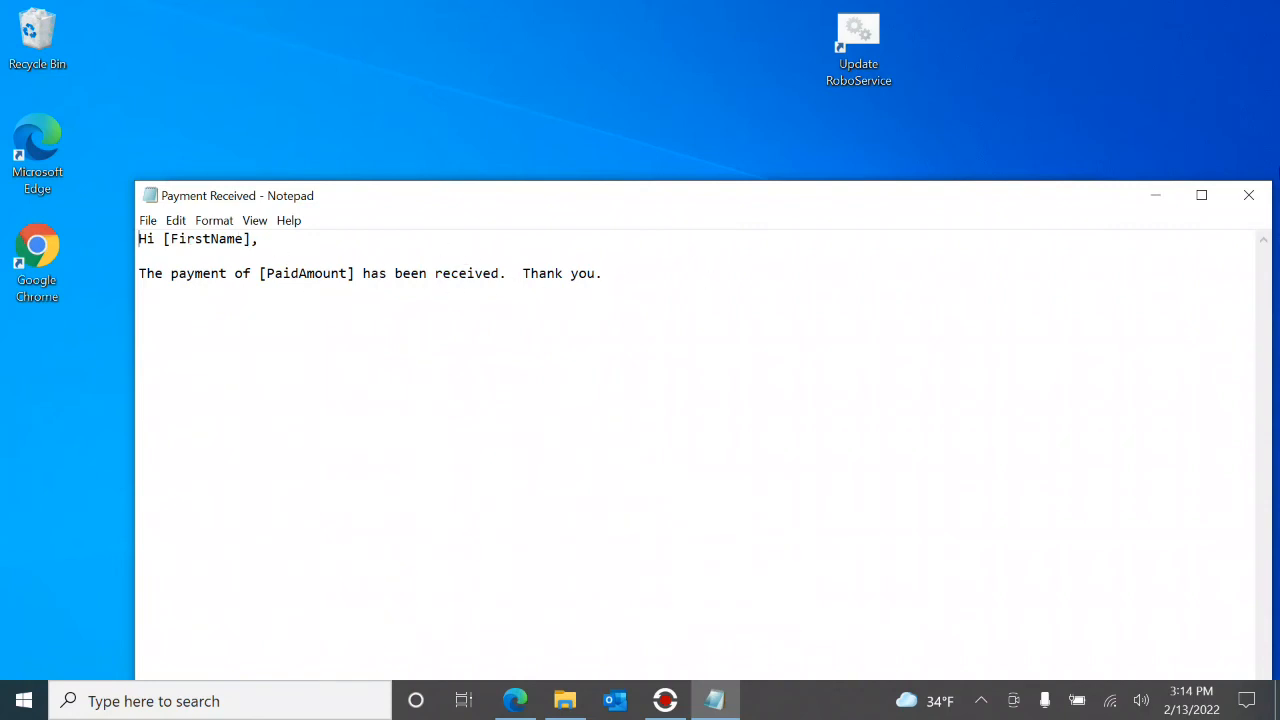
left_click(1249, 195)
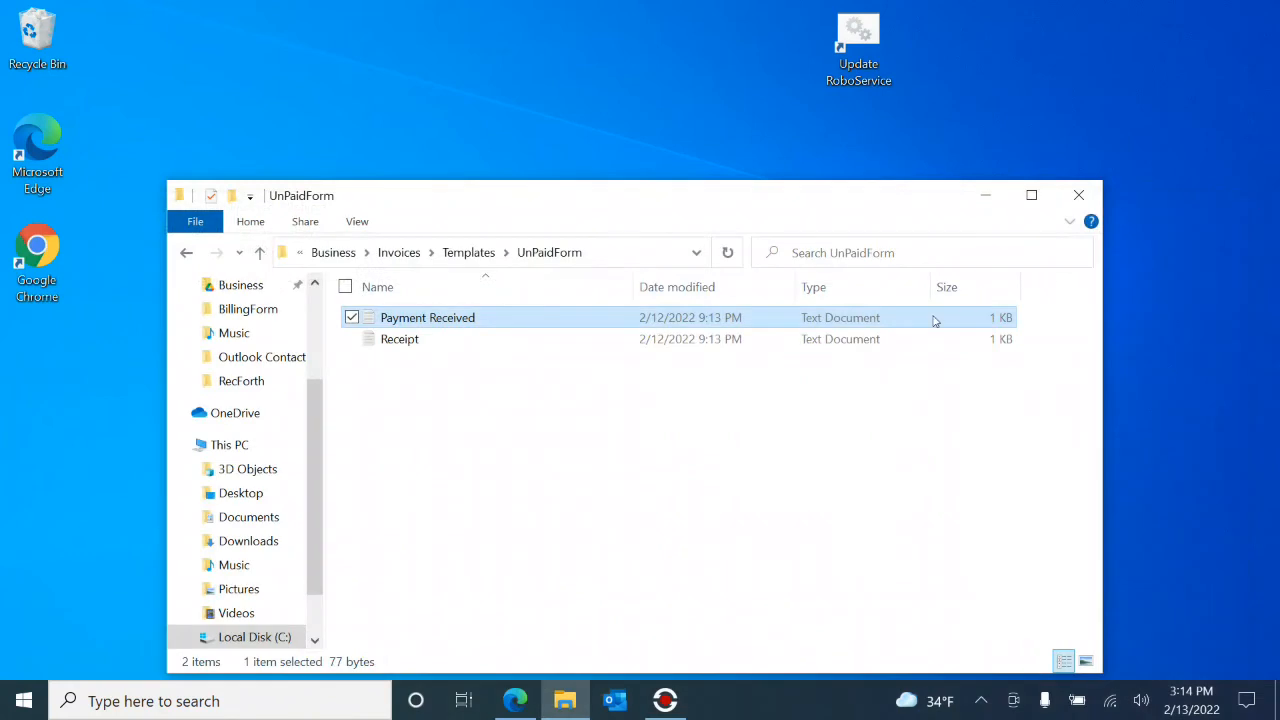
double_click(433, 340)
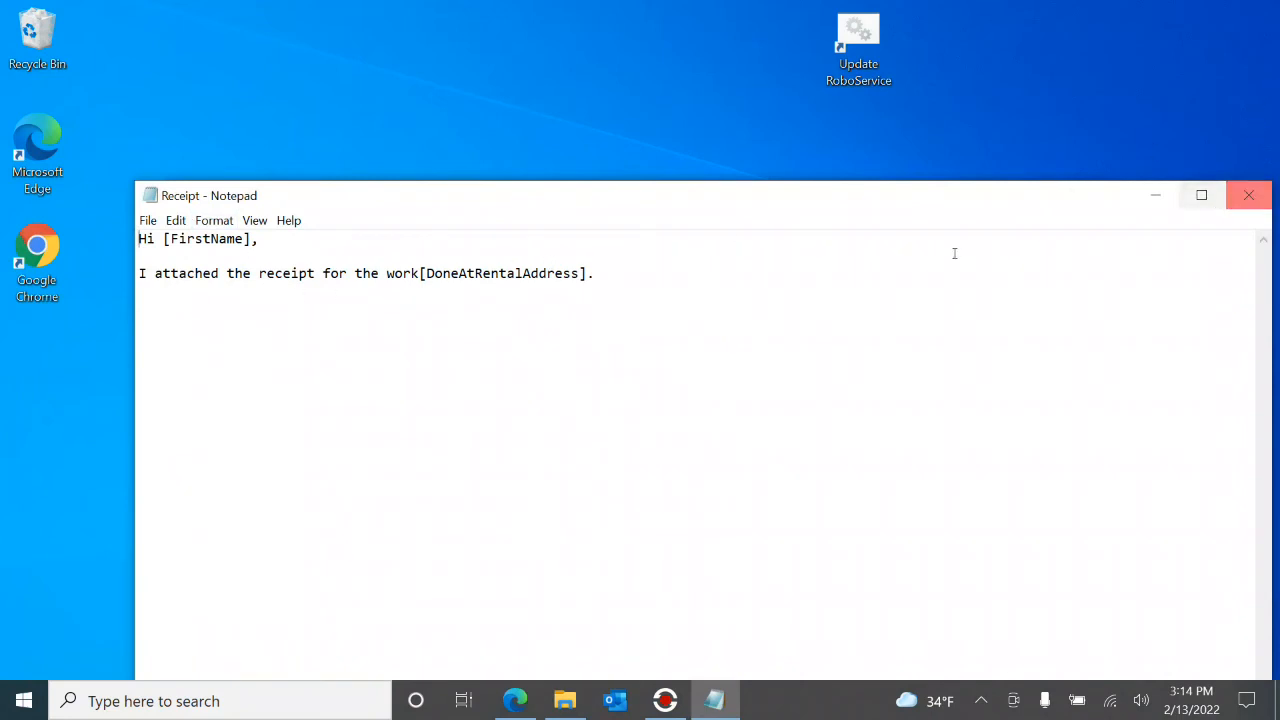
left_click(1249, 195)
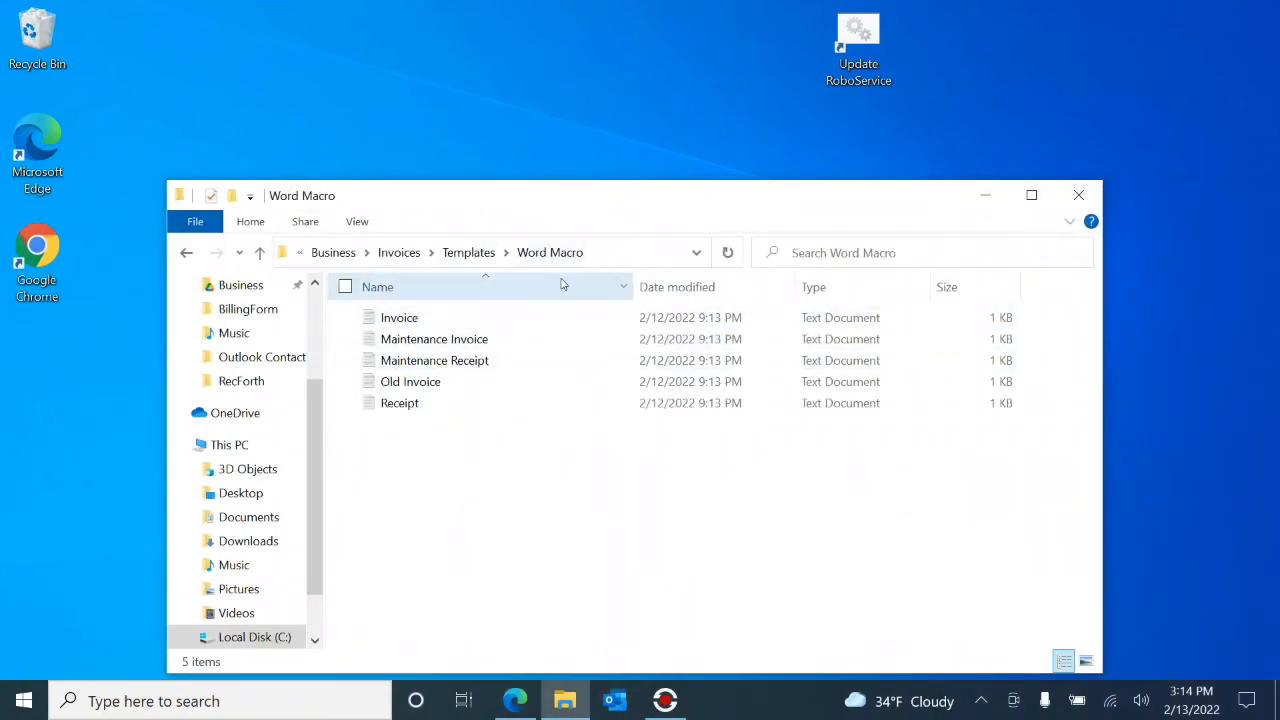
View the Maintenance Invoice and Maintenance Receipt templates, closing each unchanged.
double_click(417, 340)
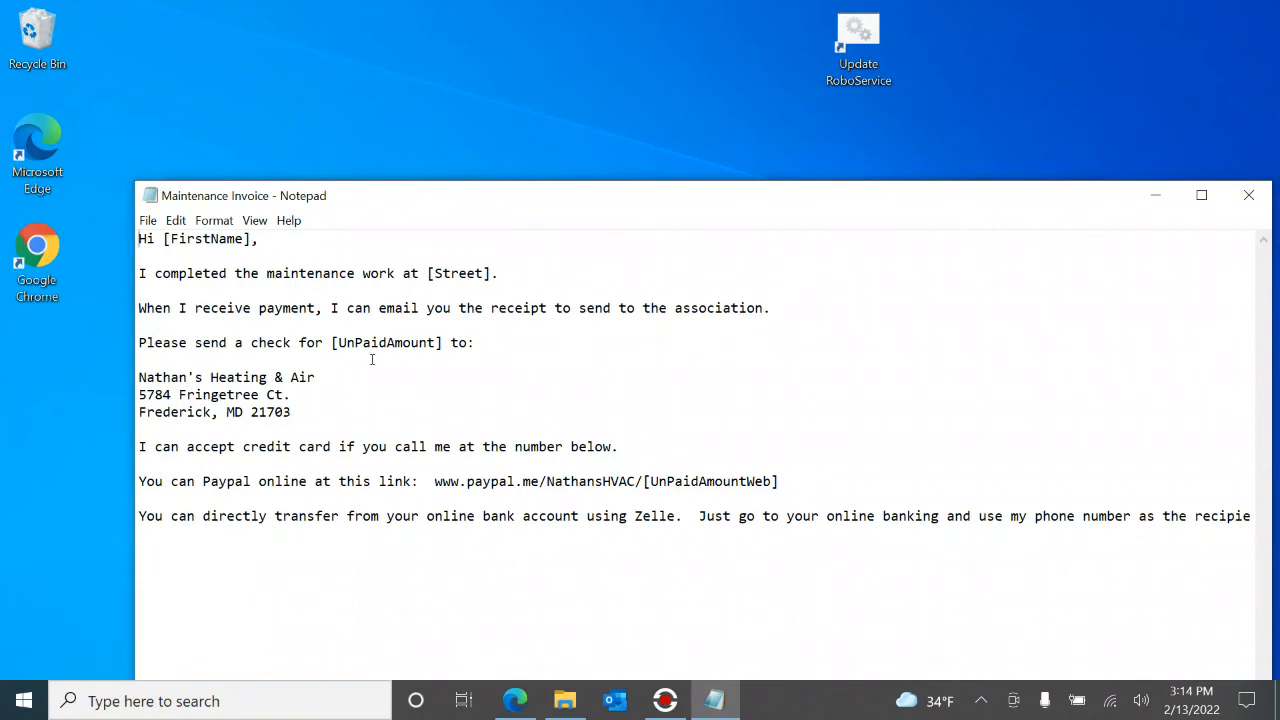
left_click(1249, 195)
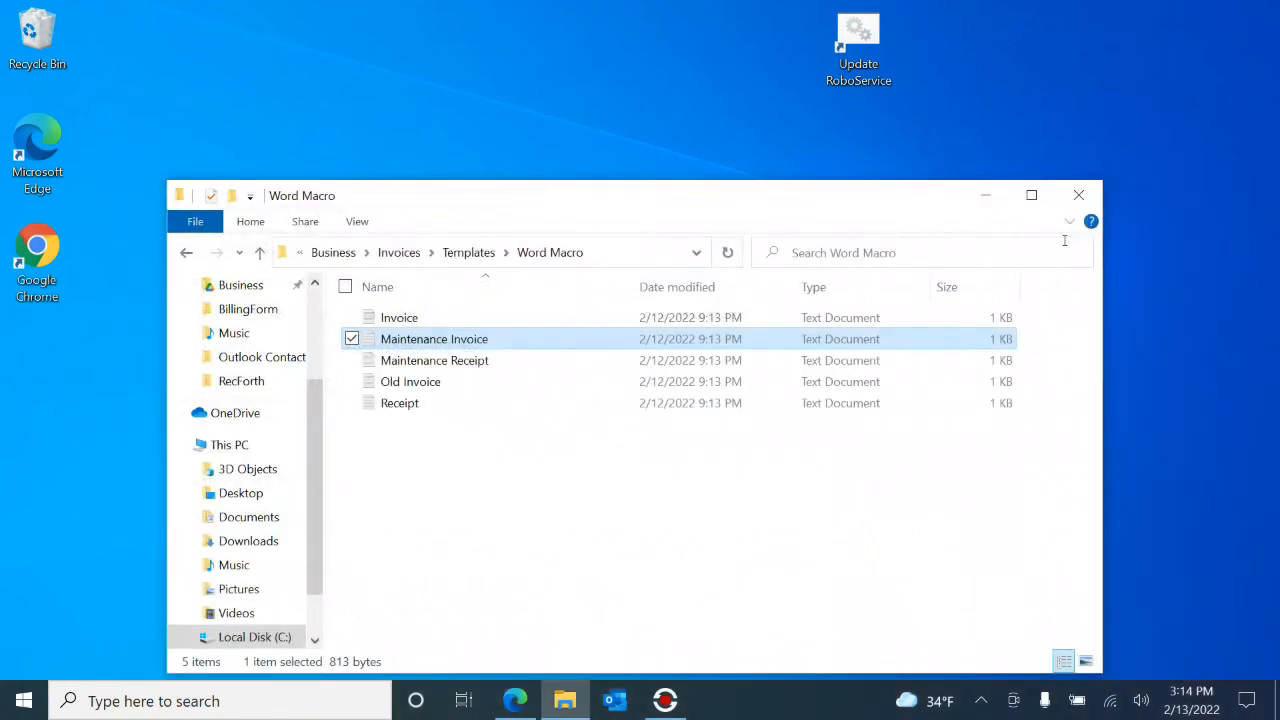
left_click(477, 362)
double_click(475, 362)
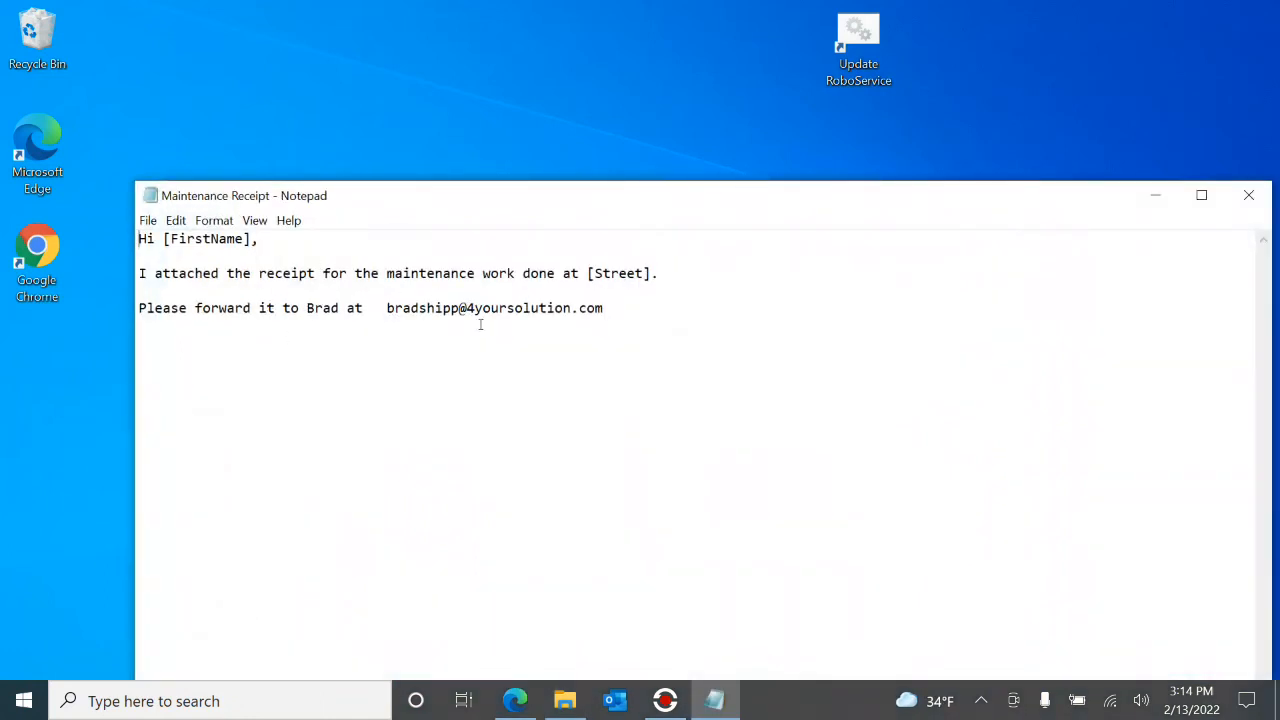
left_click(1249, 195)
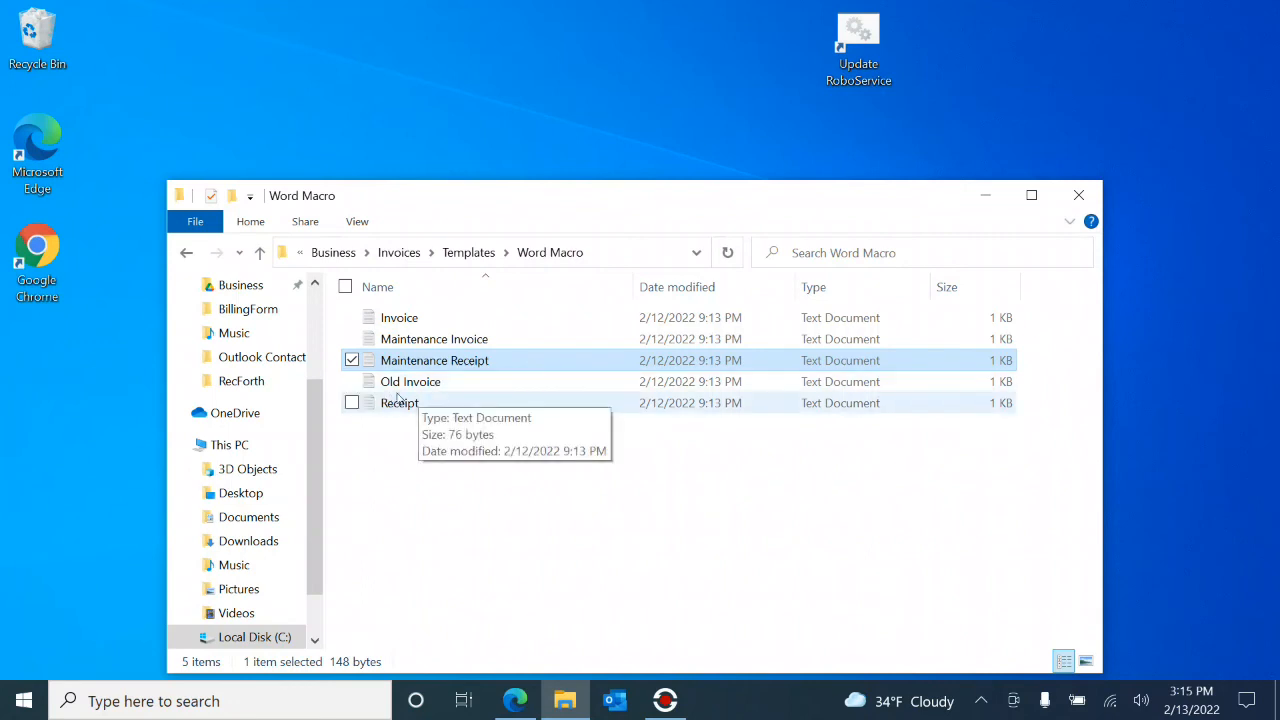
View the Old Invoice template, close it, and go back to the Templates folder.
double_click(432, 383)
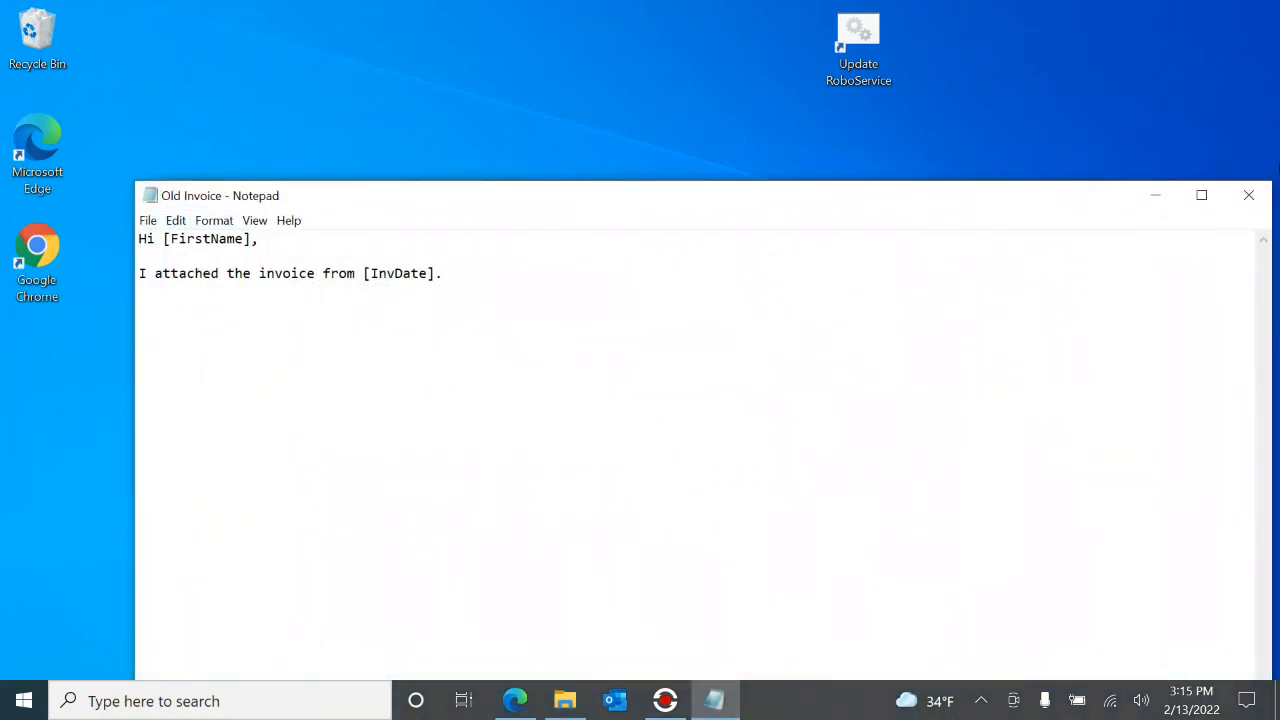
left_click(1251, 201)
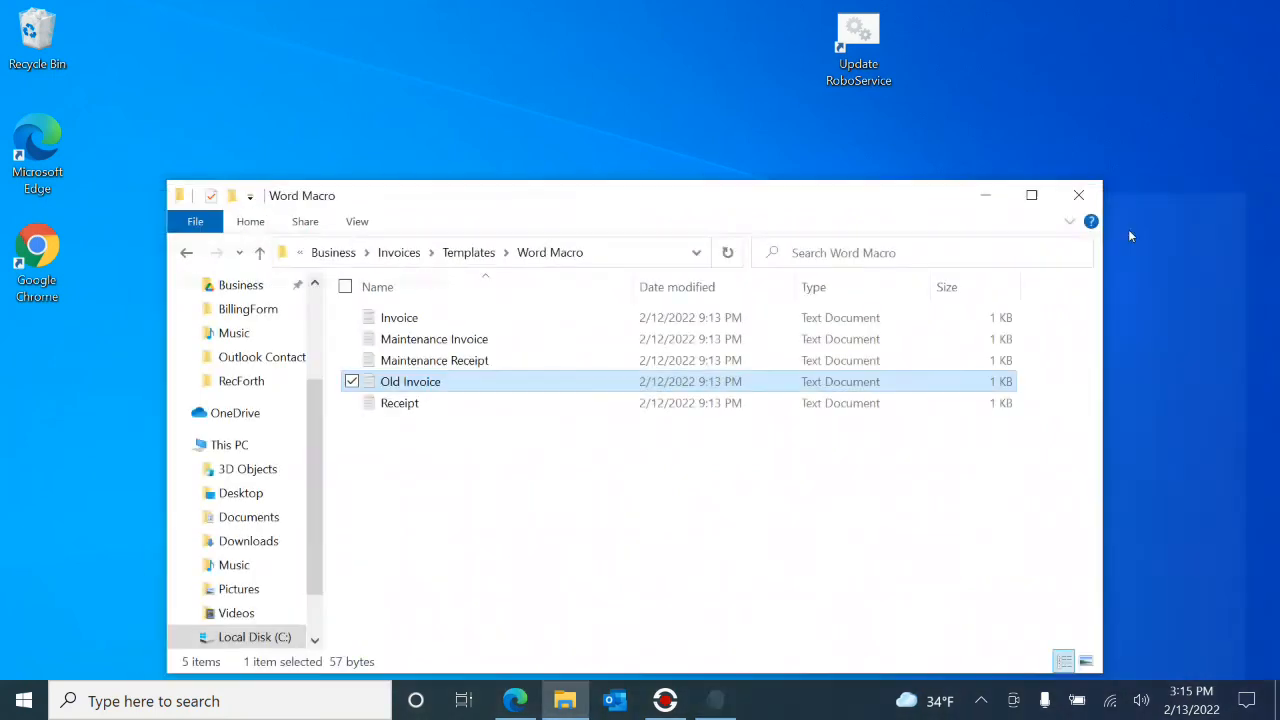
left_click(478, 252)
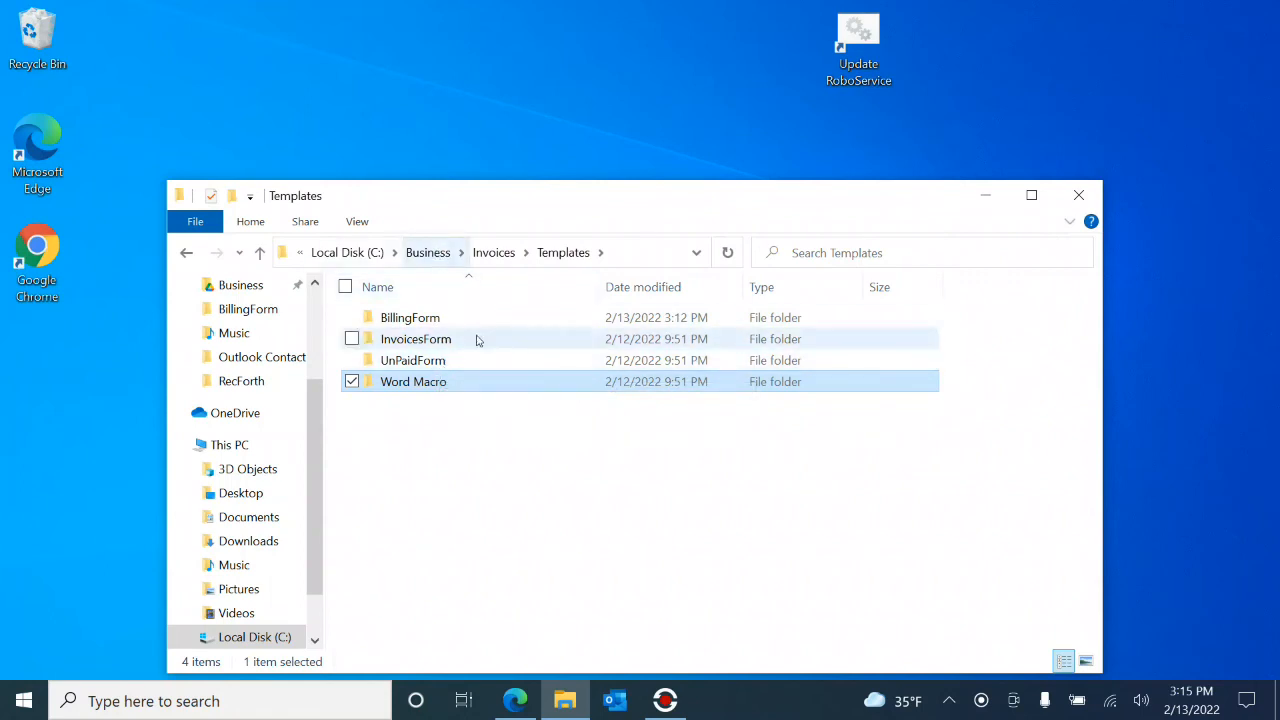
Open the Repair List Excel workbook from the Business\Prices folder.
left_click(428, 253)
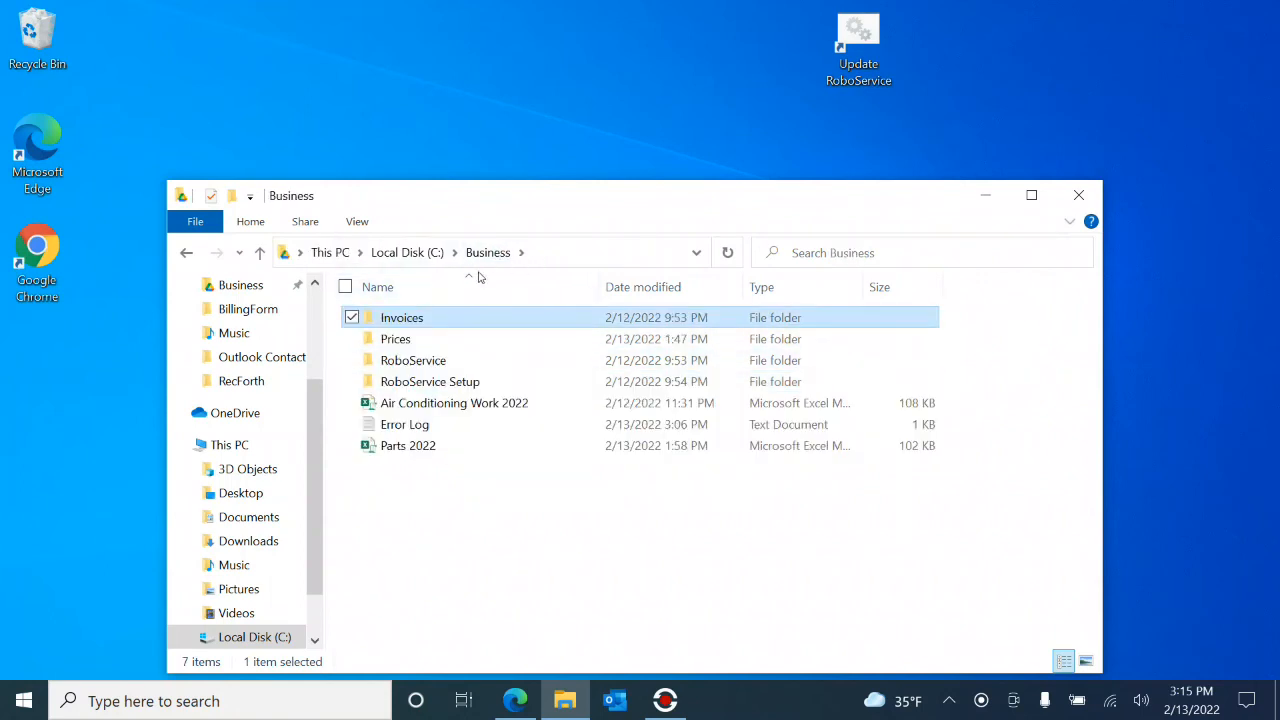
left_click(413, 343)
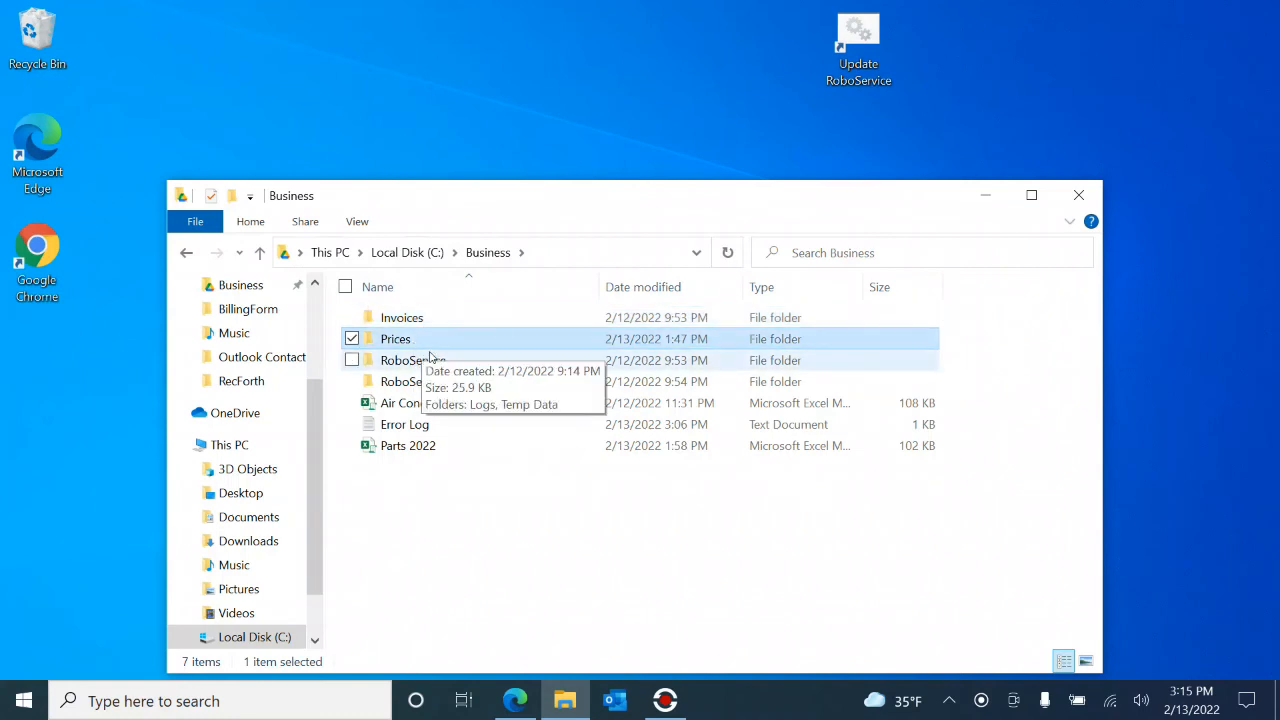
double_click(451, 344)
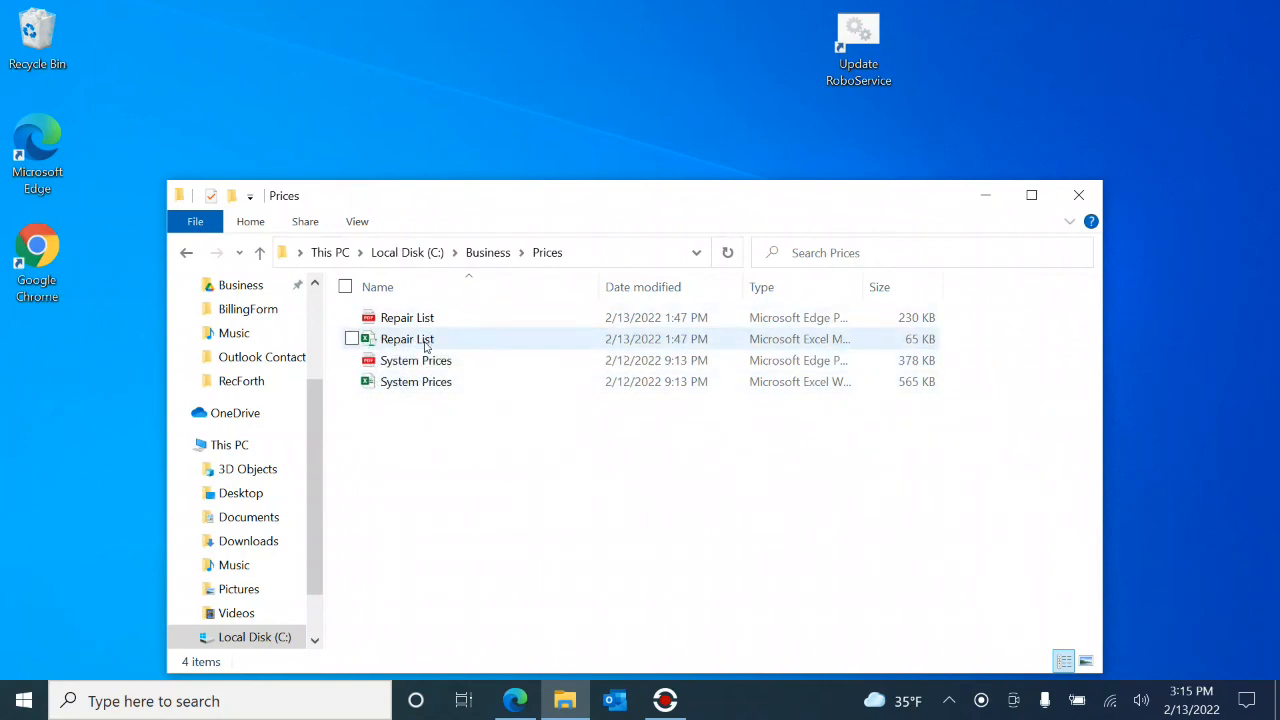
double_click(427, 343)
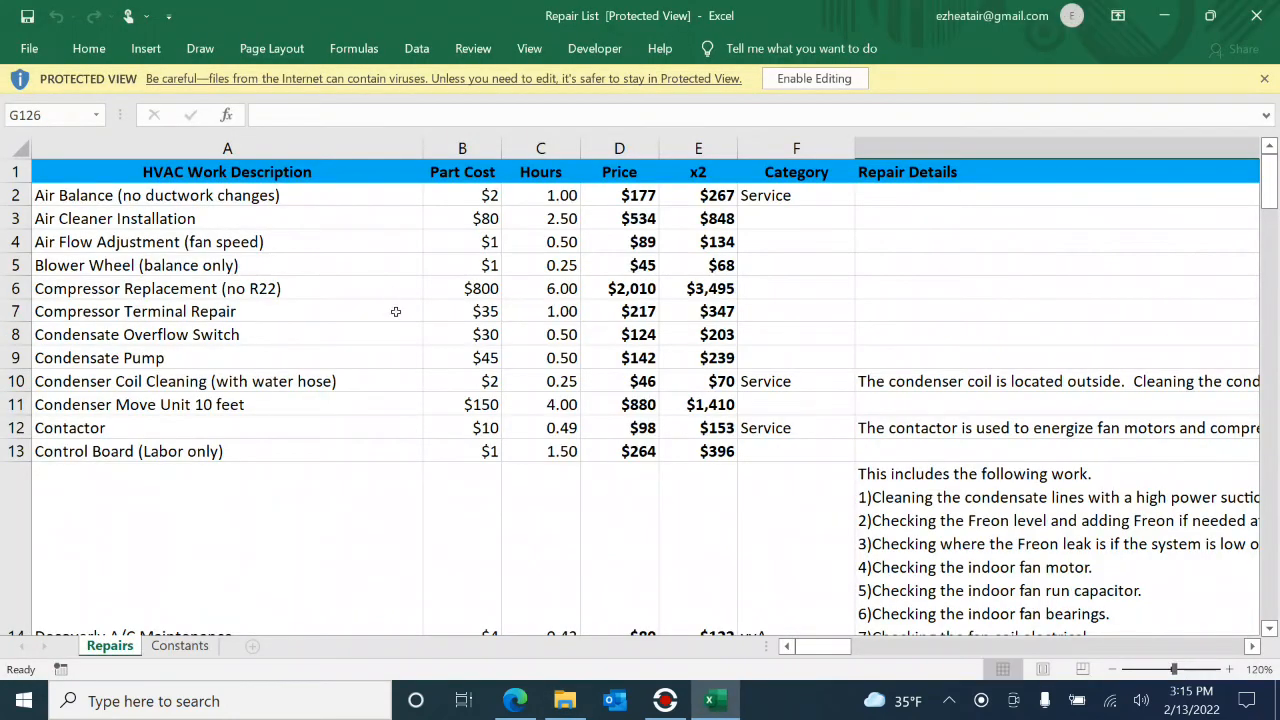
Enable editing and browse down to the Plumbing Work Description section.
left_click(822, 78)
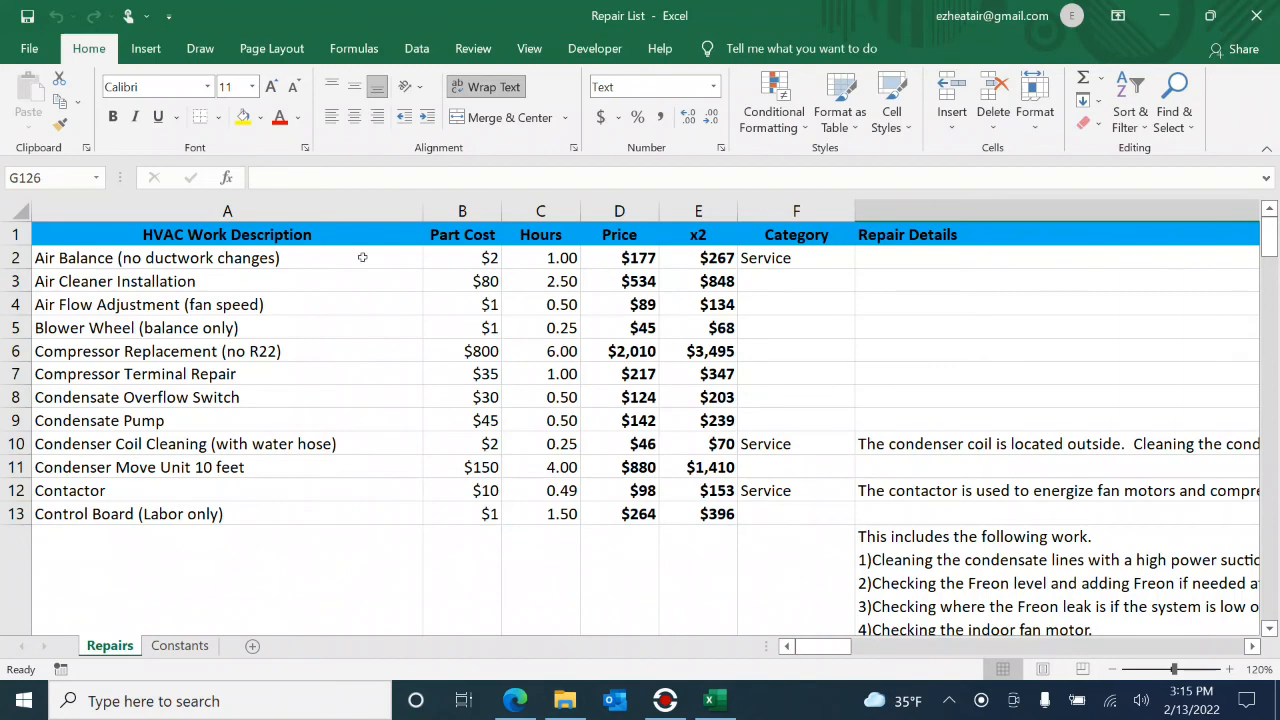
left_click(272, 257)
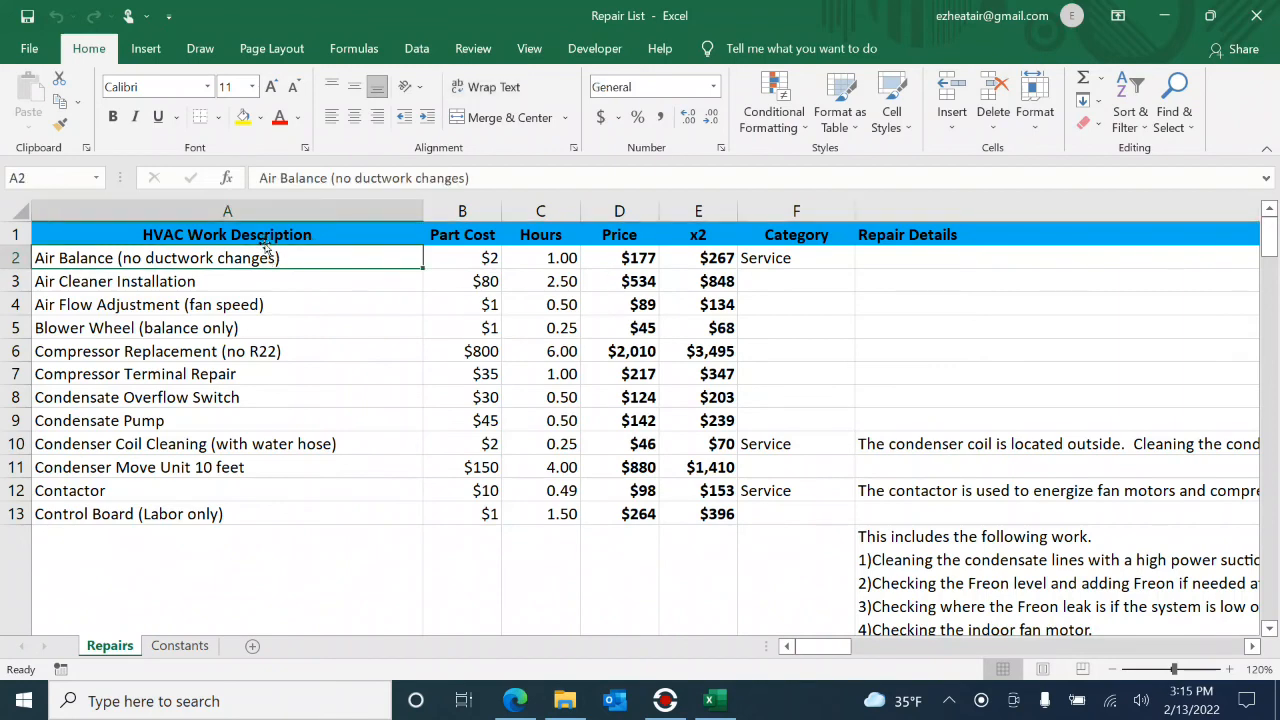
left_click_drag(1268, 243, 1271, 357)
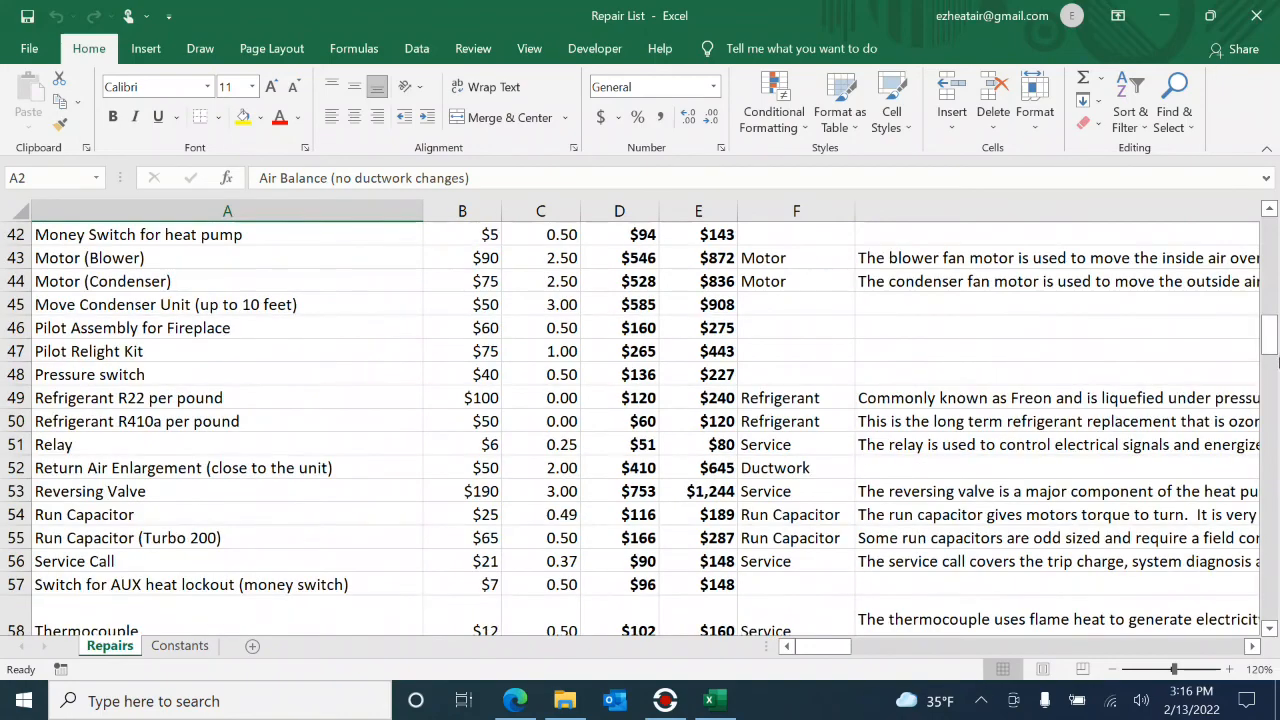
left_click_drag(1270, 340, 1278, 463)
left_click(1273, 519)
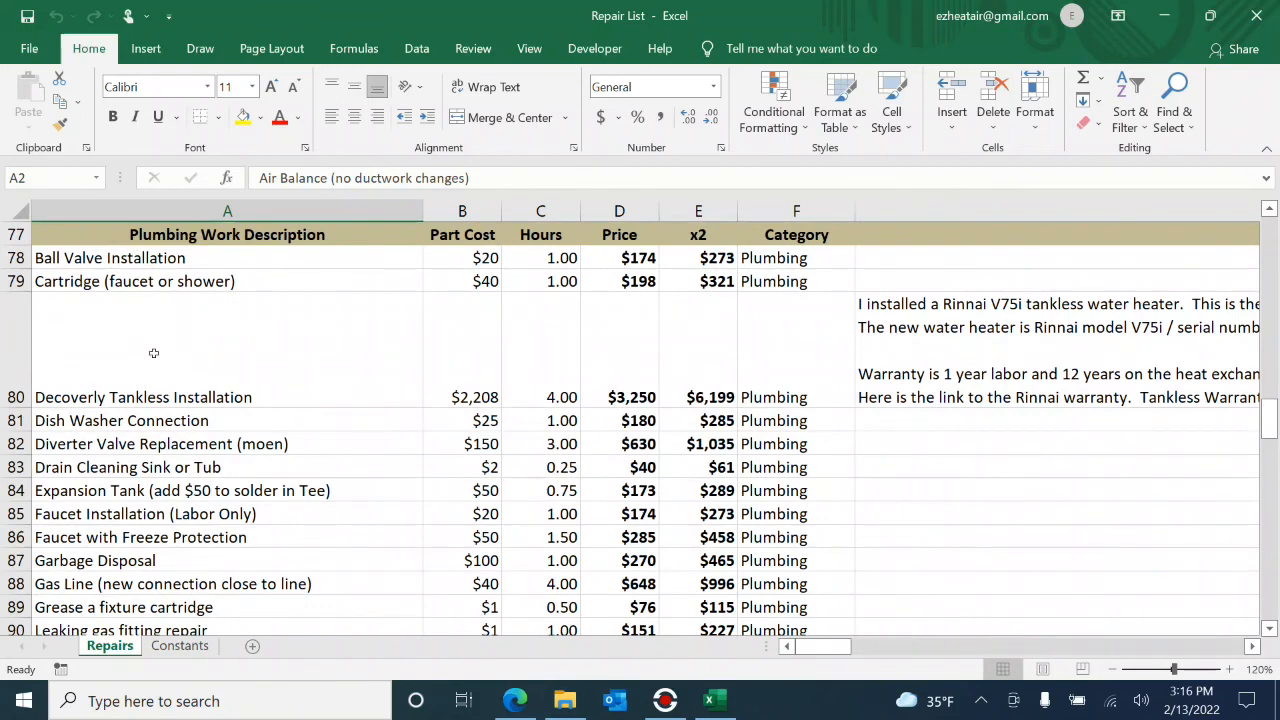
left_click(328, 260)
left_click(321, 281)
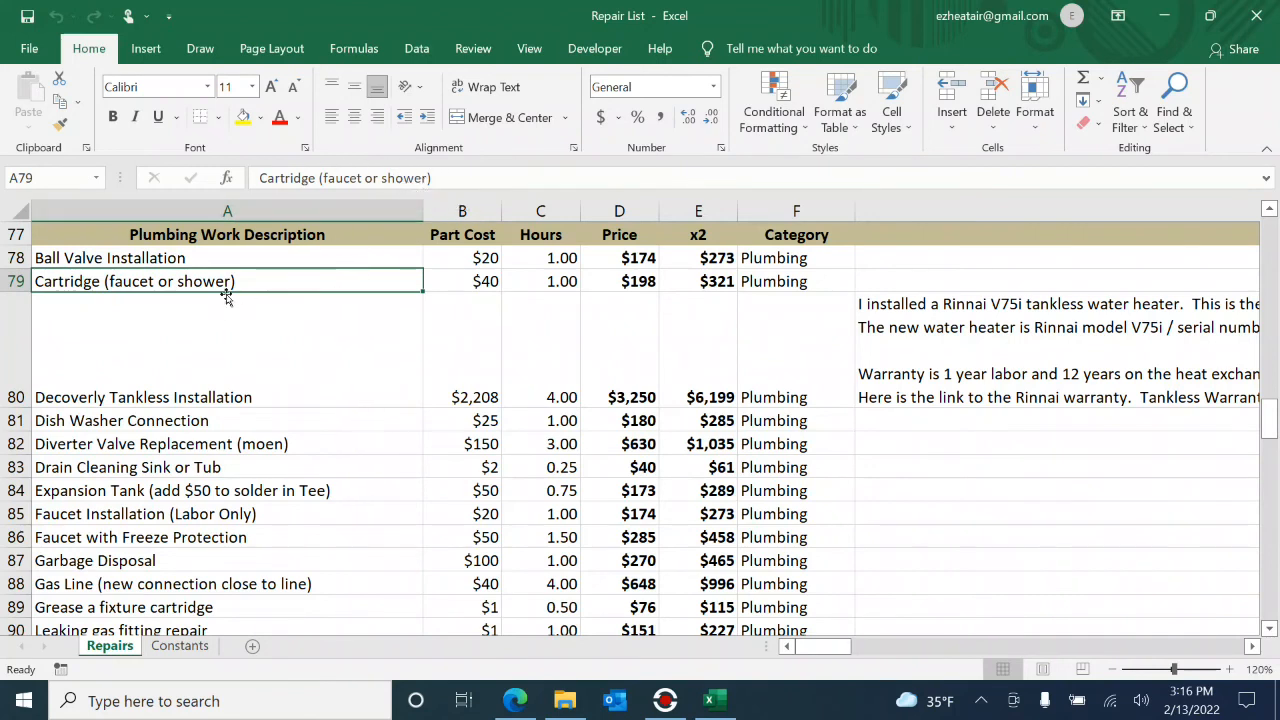
Add an 's' to the Cartridge description in A79, then undo it.
left_click(434, 177)
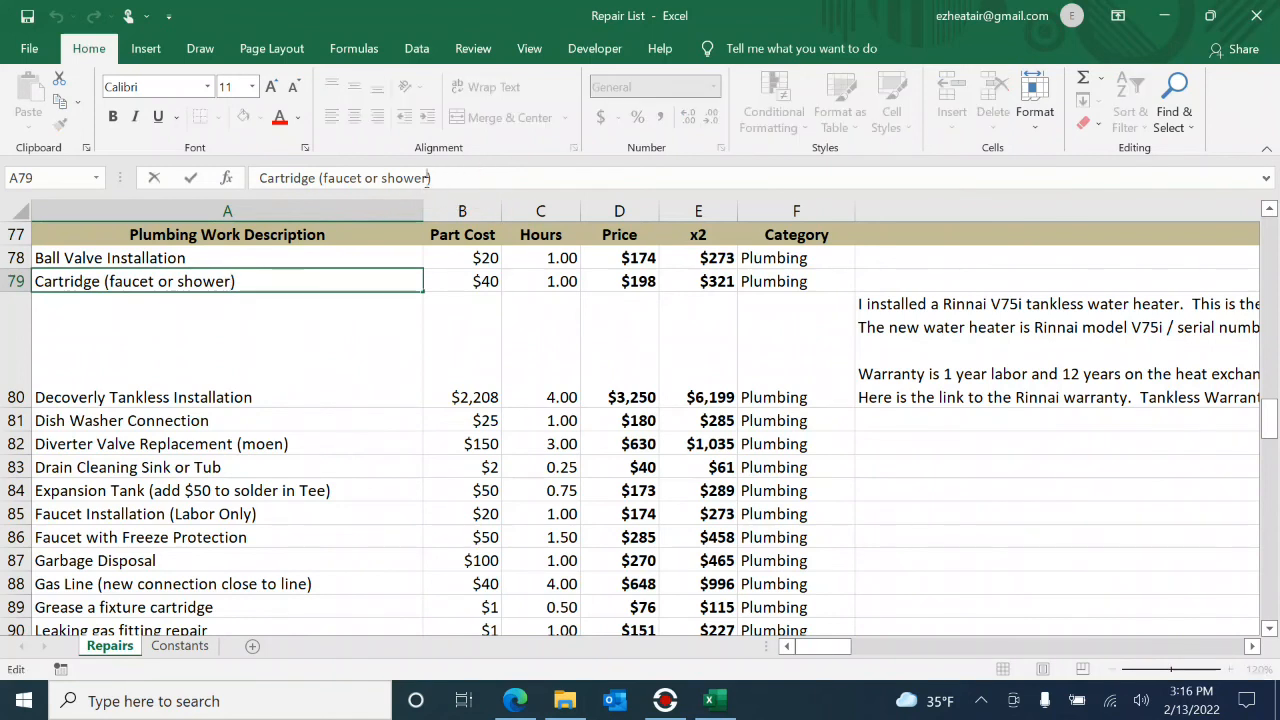
type("s")
left_click(320, 340)
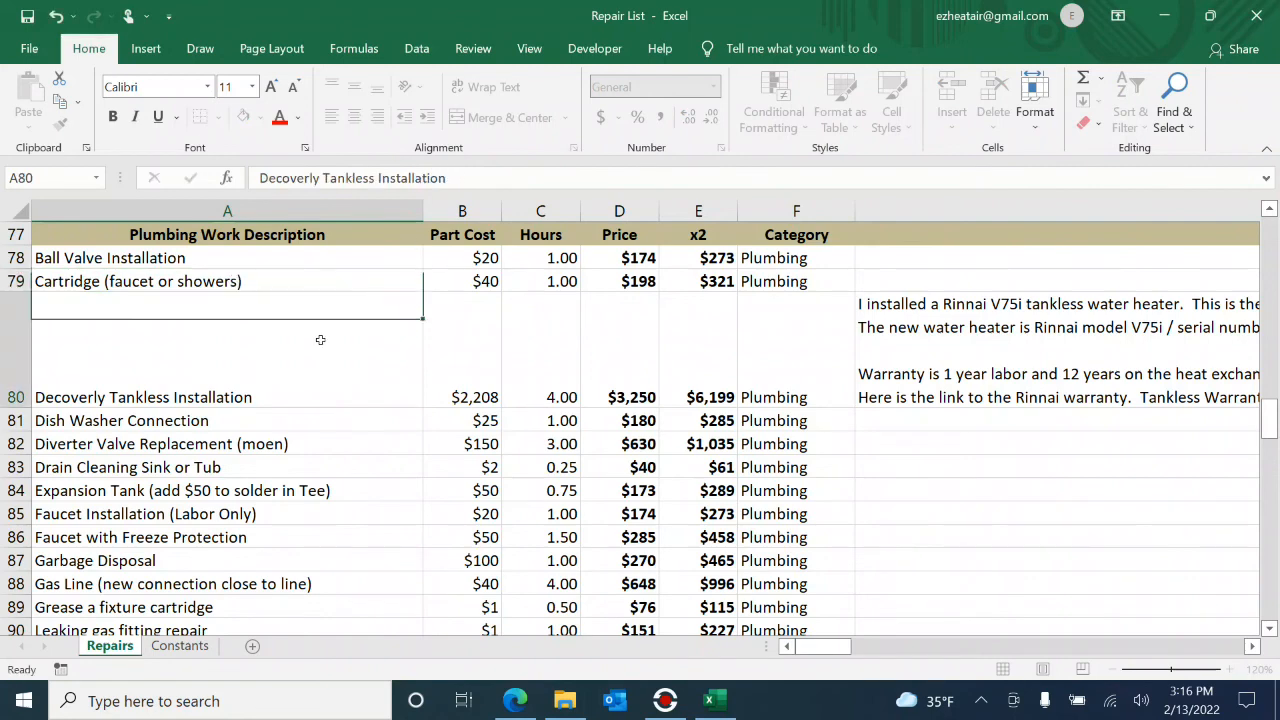
left_click(282, 264)
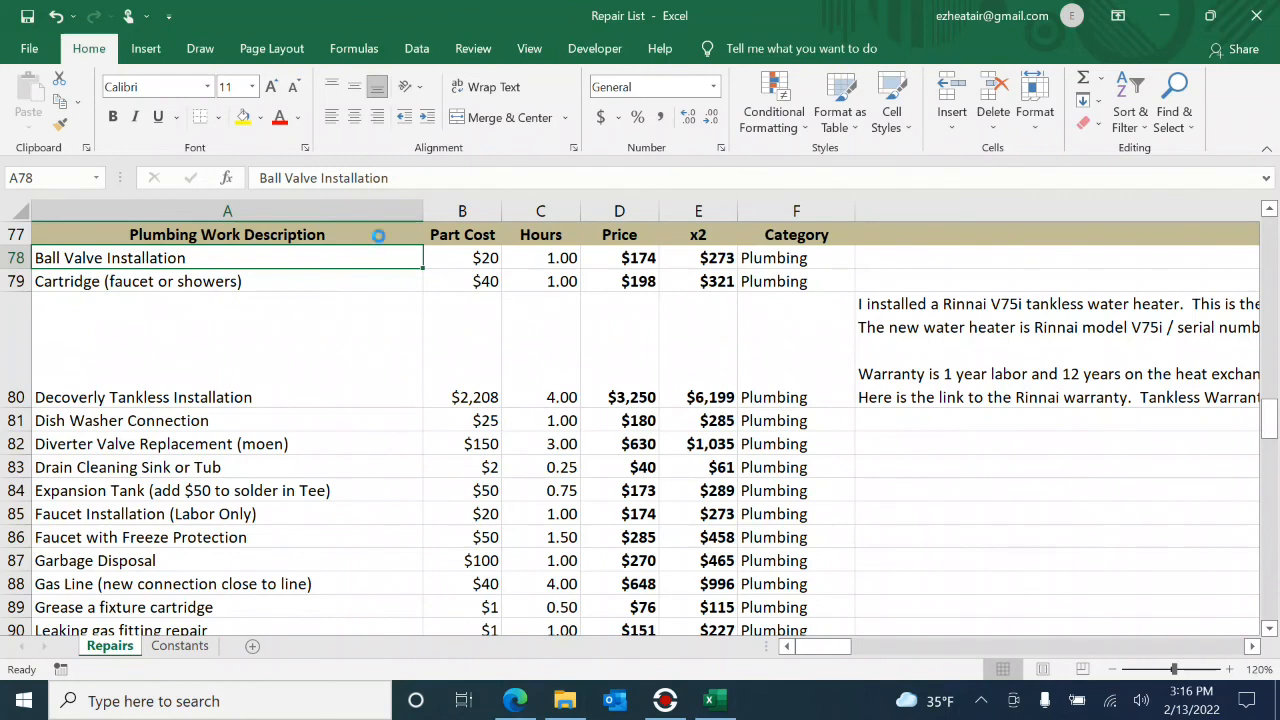
key("ctrl+z")
left_click(466, 279)
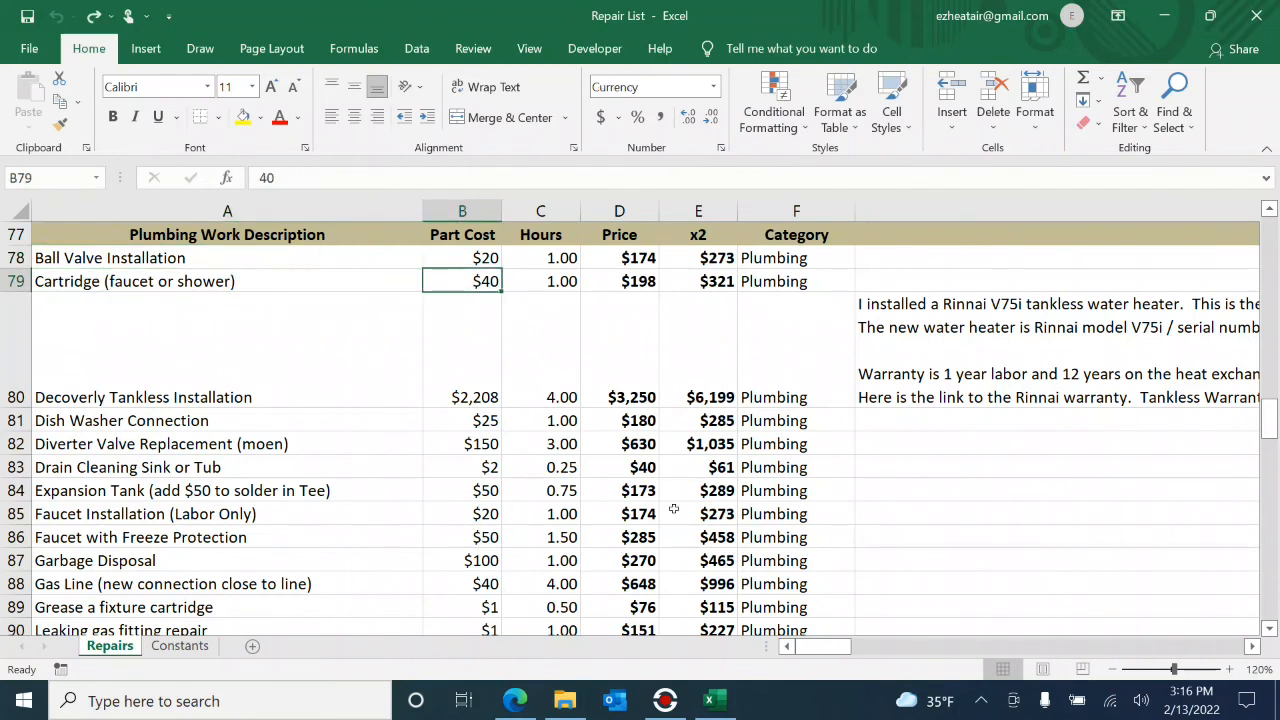
Check the Constants sheet, then save the Repair List workbook and close Excel.
left_click(180, 646)
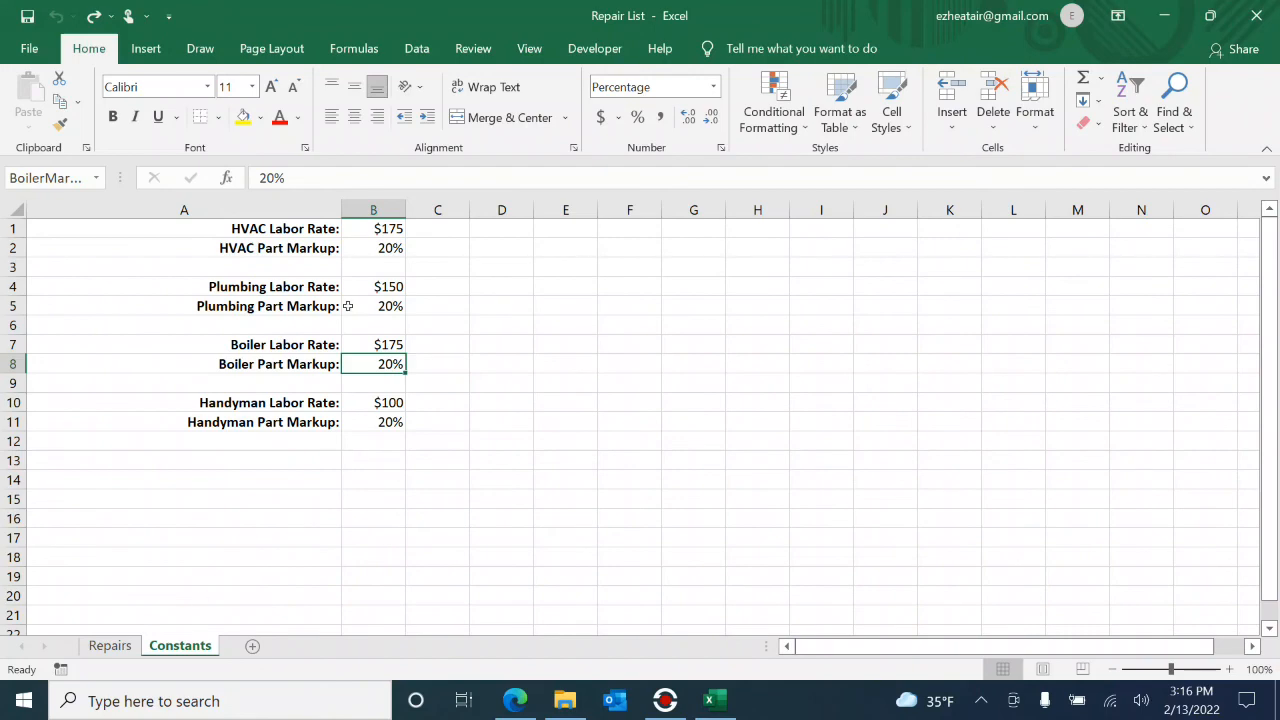
left_click(110, 646)
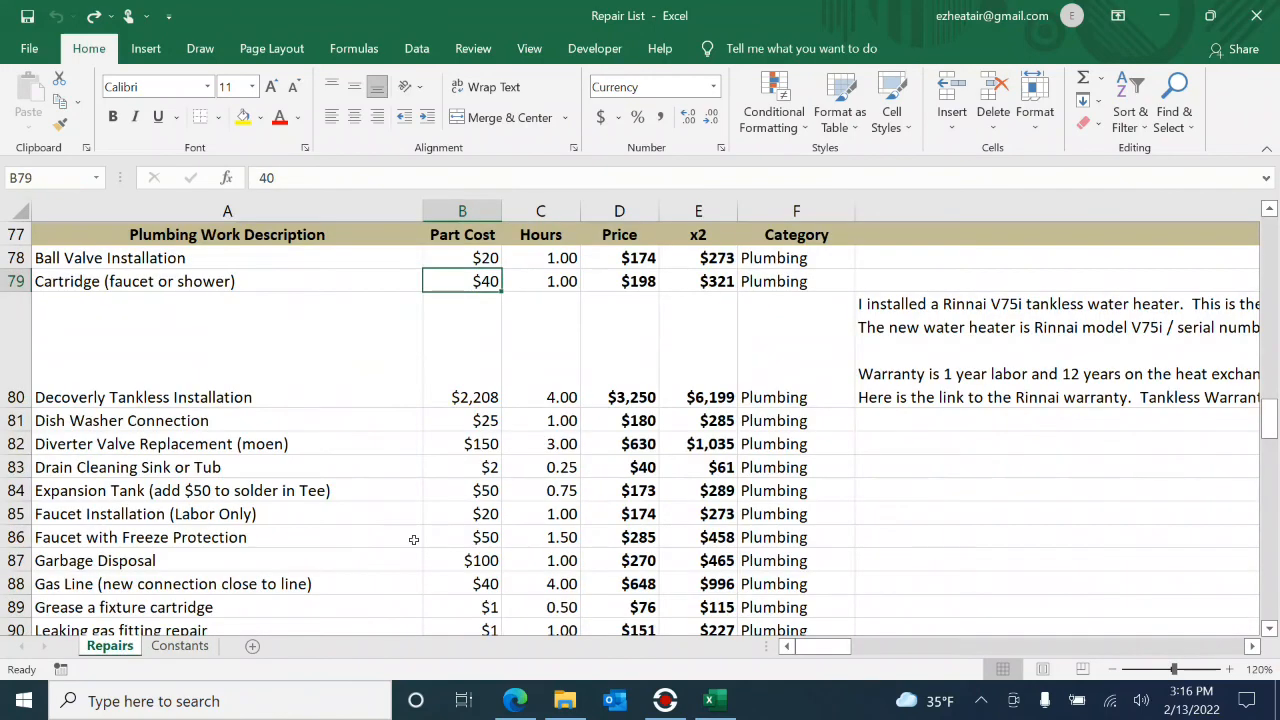
left_click_drag(1272, 412, 1229, 310)
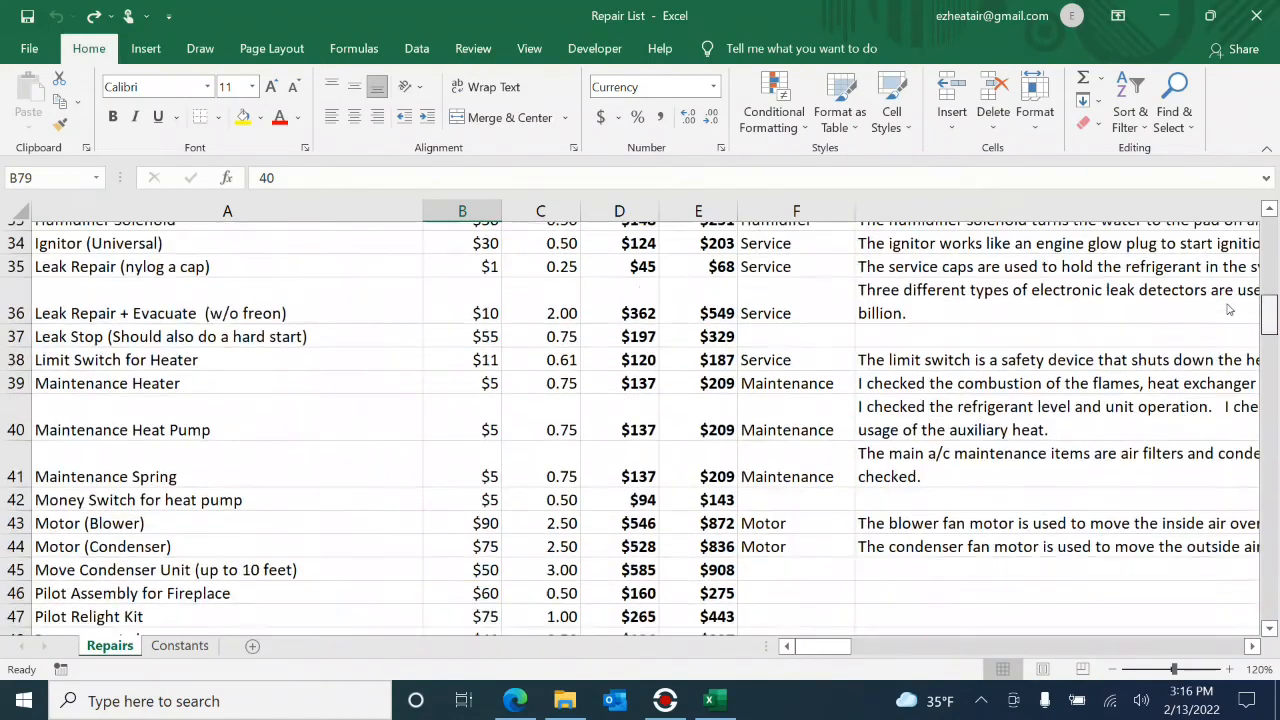
left_click(30, 50)
left_click(90, 291)
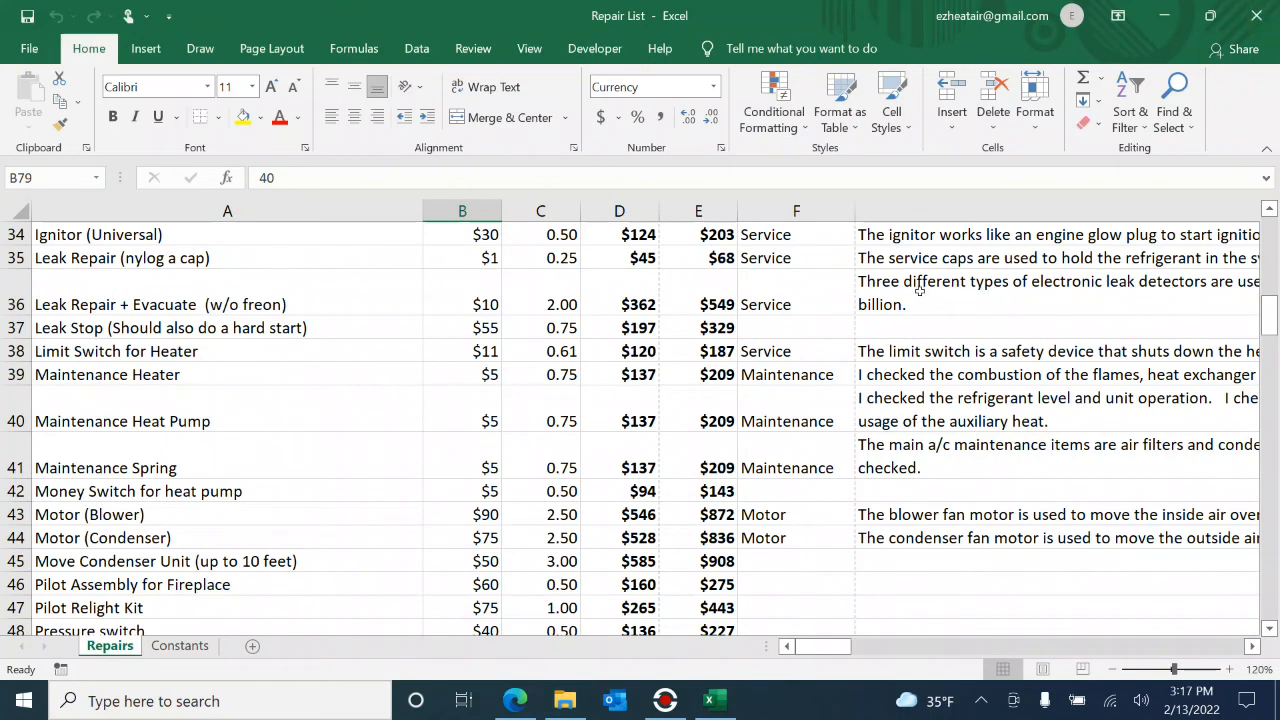
left_click(1257, 15)
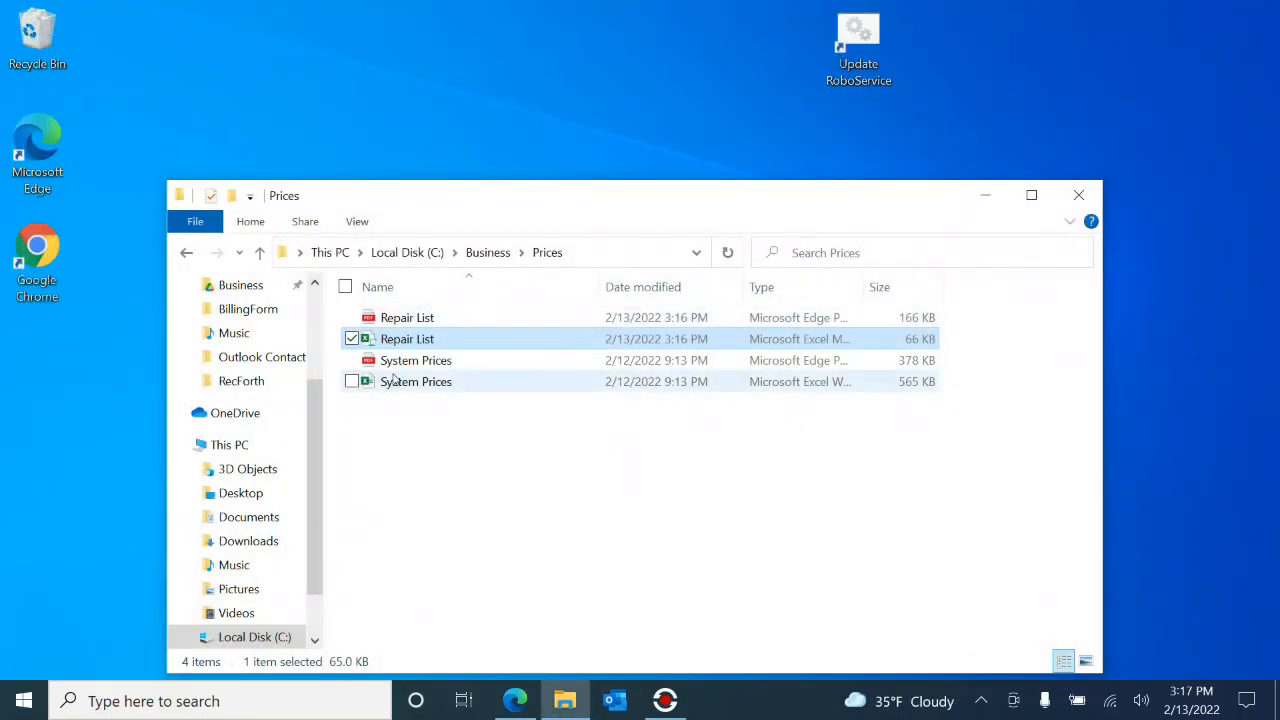
Open the Repair List PDF, making Microsoft Edge the default app for PDFs.
double_click(444, 318)
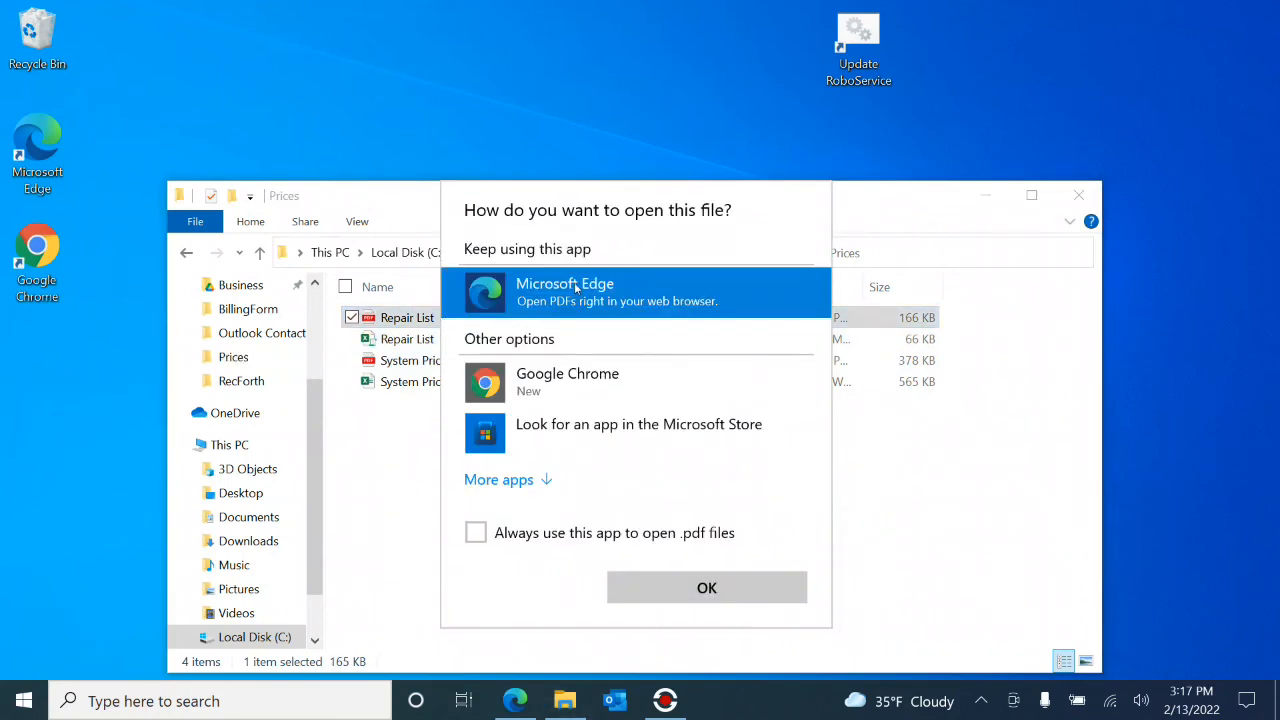
left_click(475, 533)
left_click(697, 599)
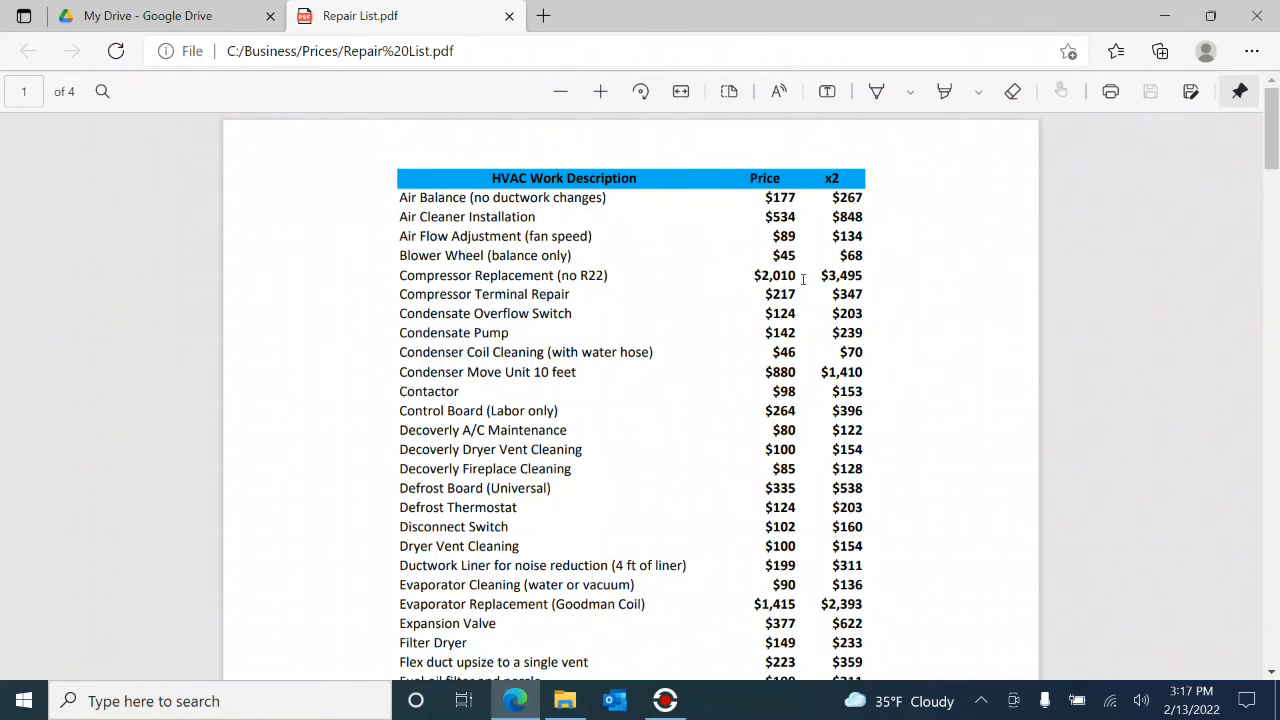
Scroll through the PDF's price tables, then close it and return to the Prices folder.
left_click_drag(1272, 130, 1276, 345)
scroll(1276, 345, "down", 10)
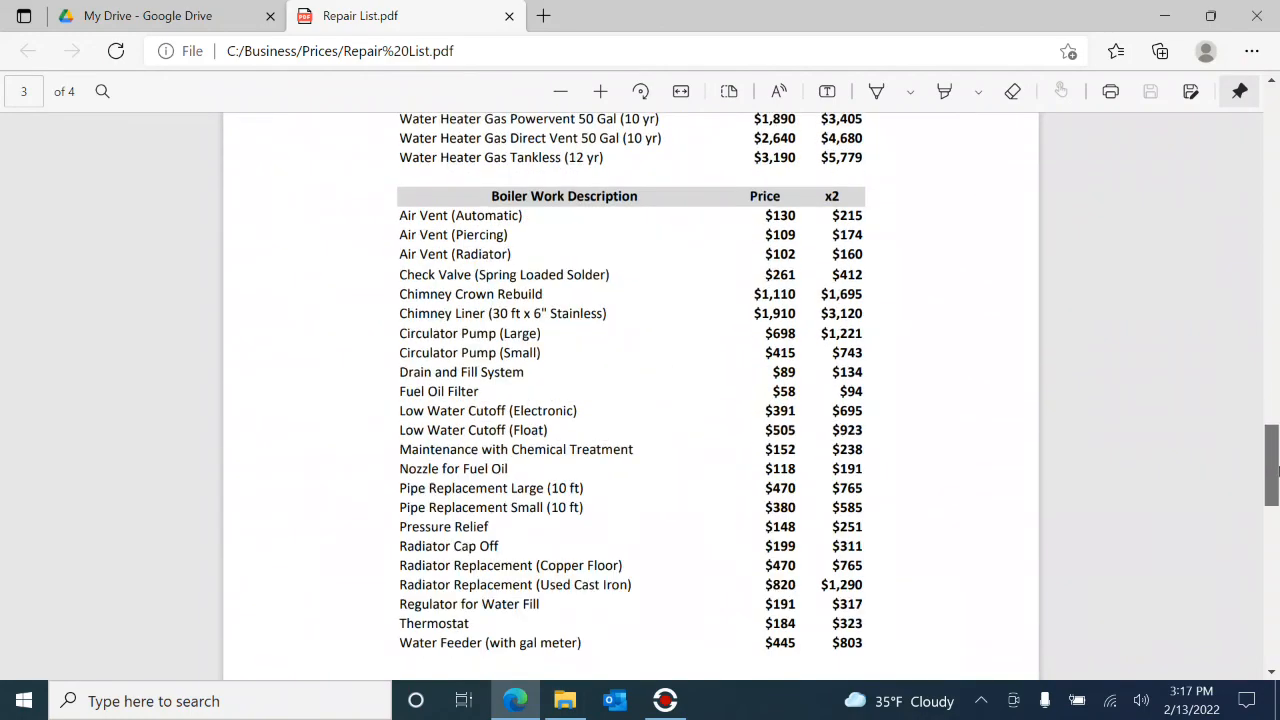
left_click_drag(1226, 359, 1233, 174)
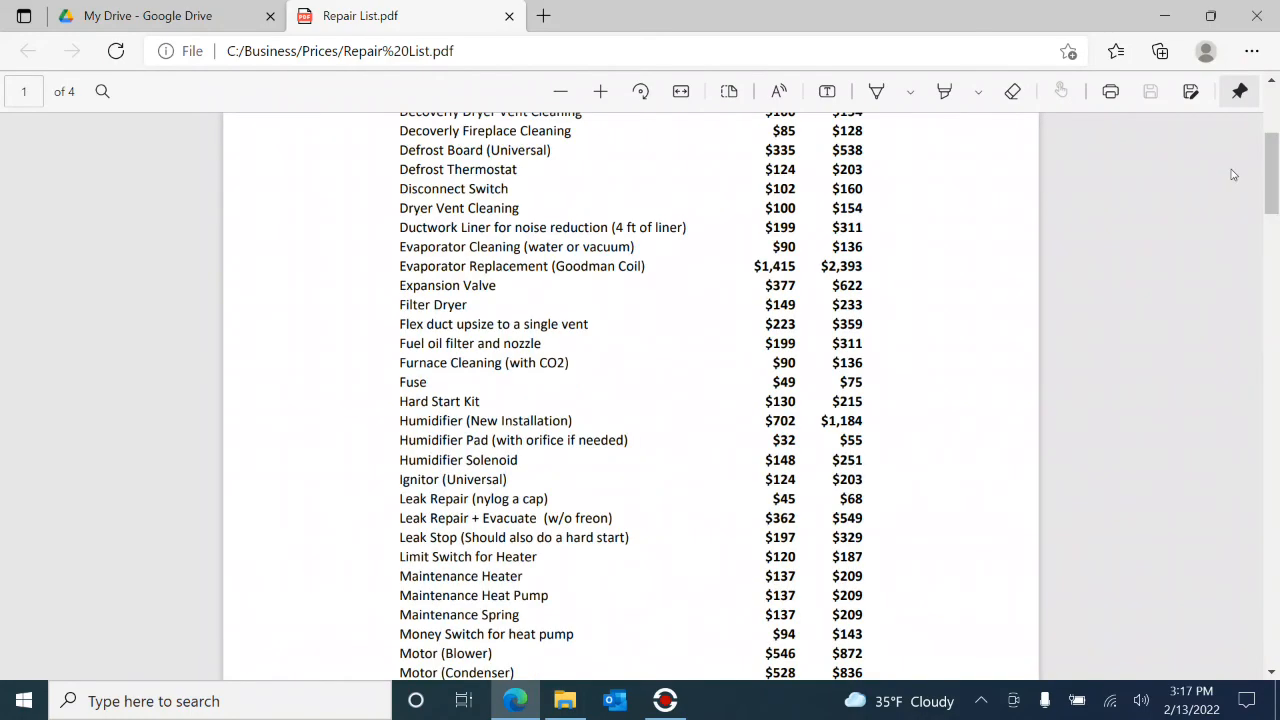
left_click(509, 16)
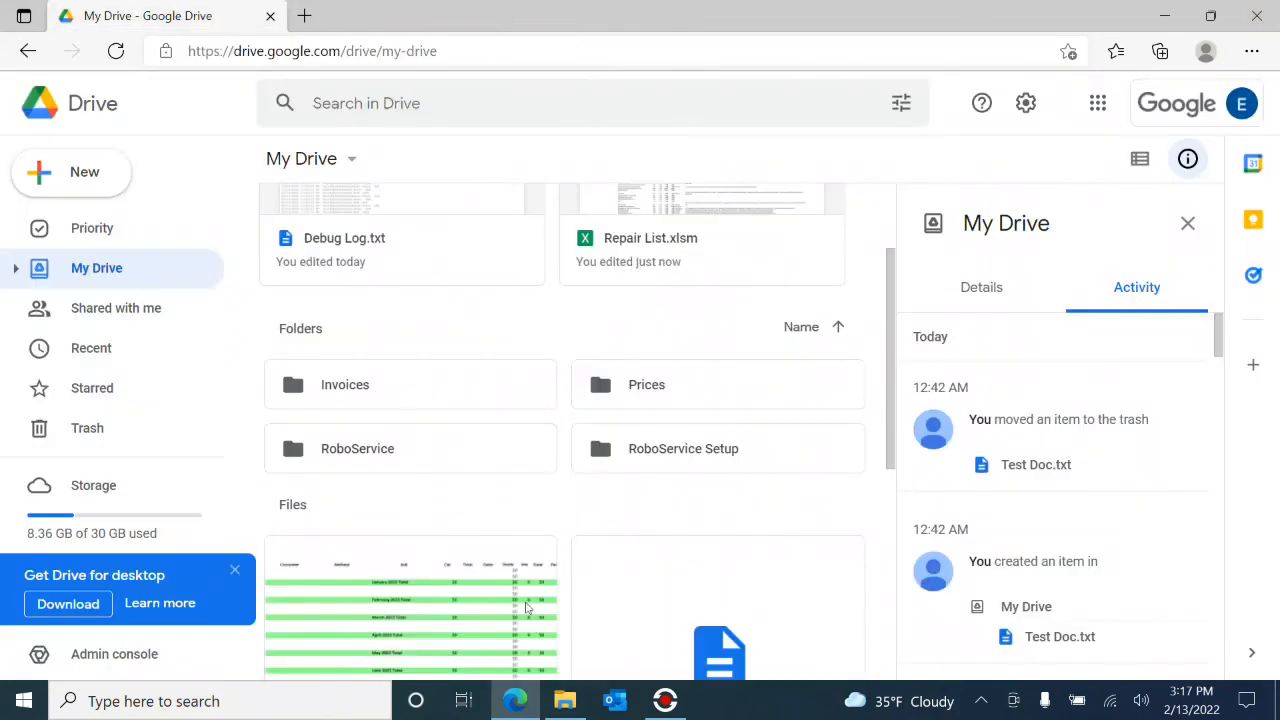
left_click(565, 701)
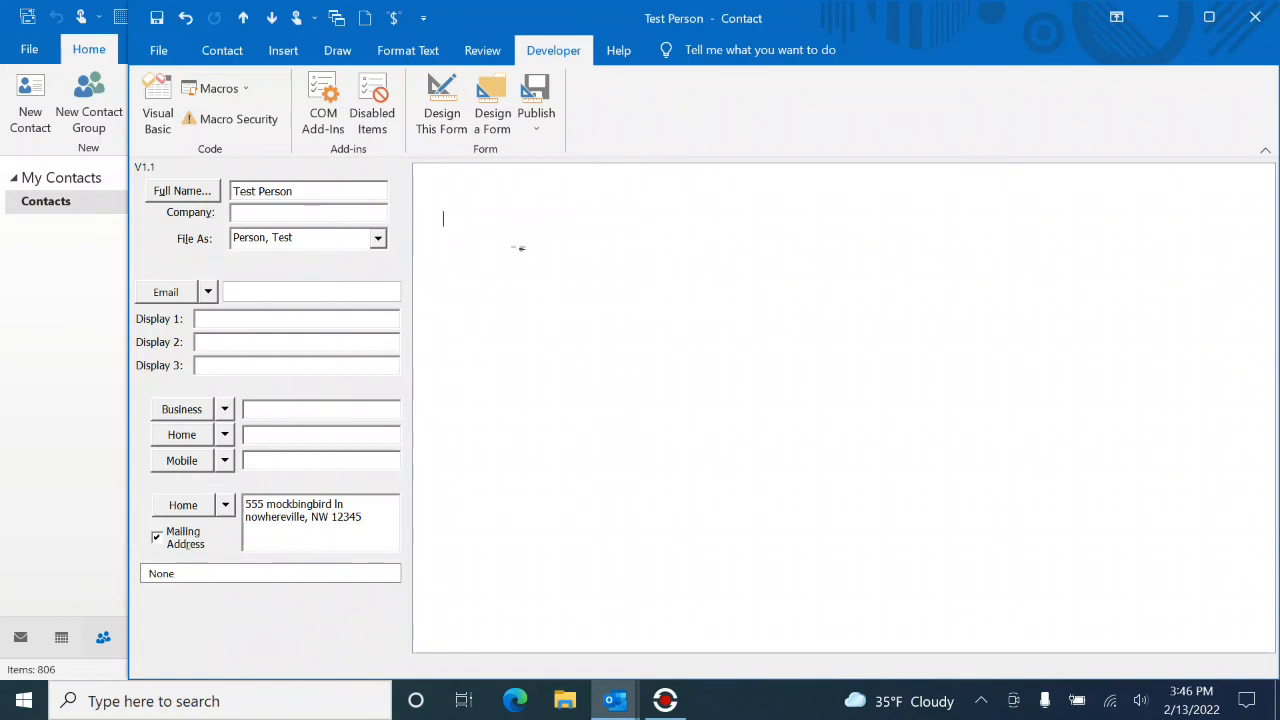
Add the note '2/2022 - this is a test job' to the contact and start a new invoice.
type("2/2022")
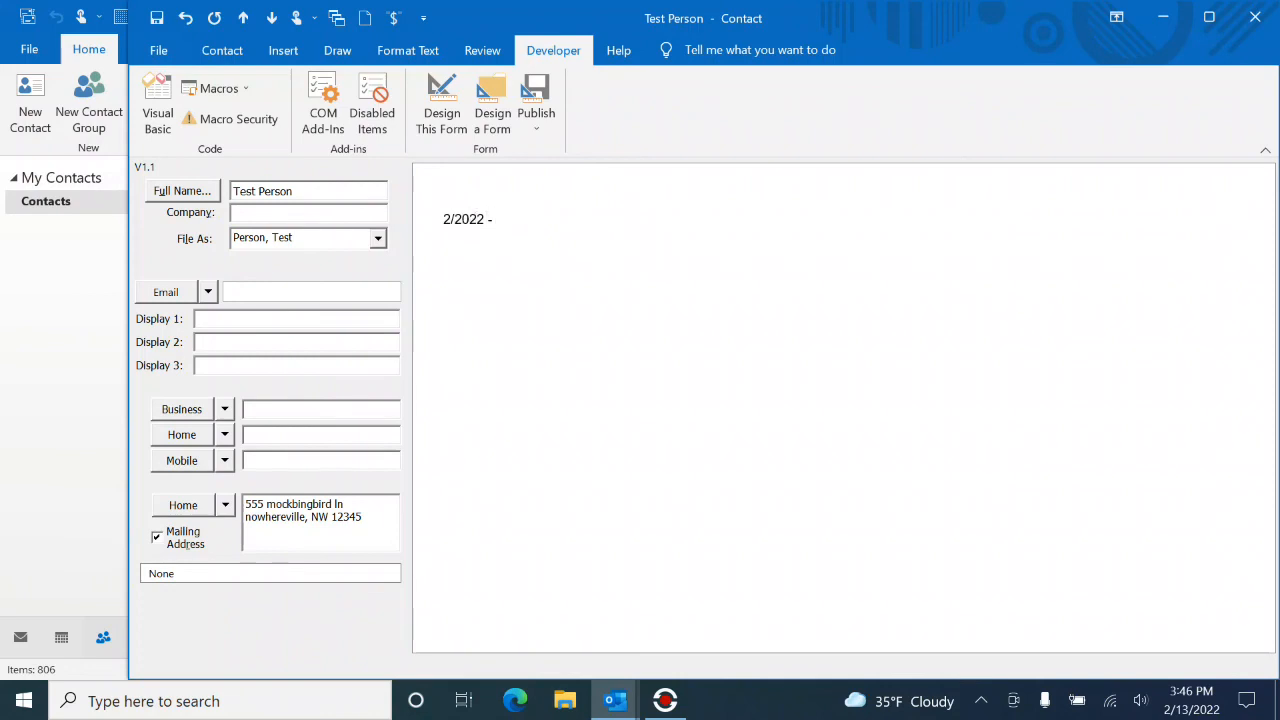
type(" - this is a test job")
left_click(364, 20)
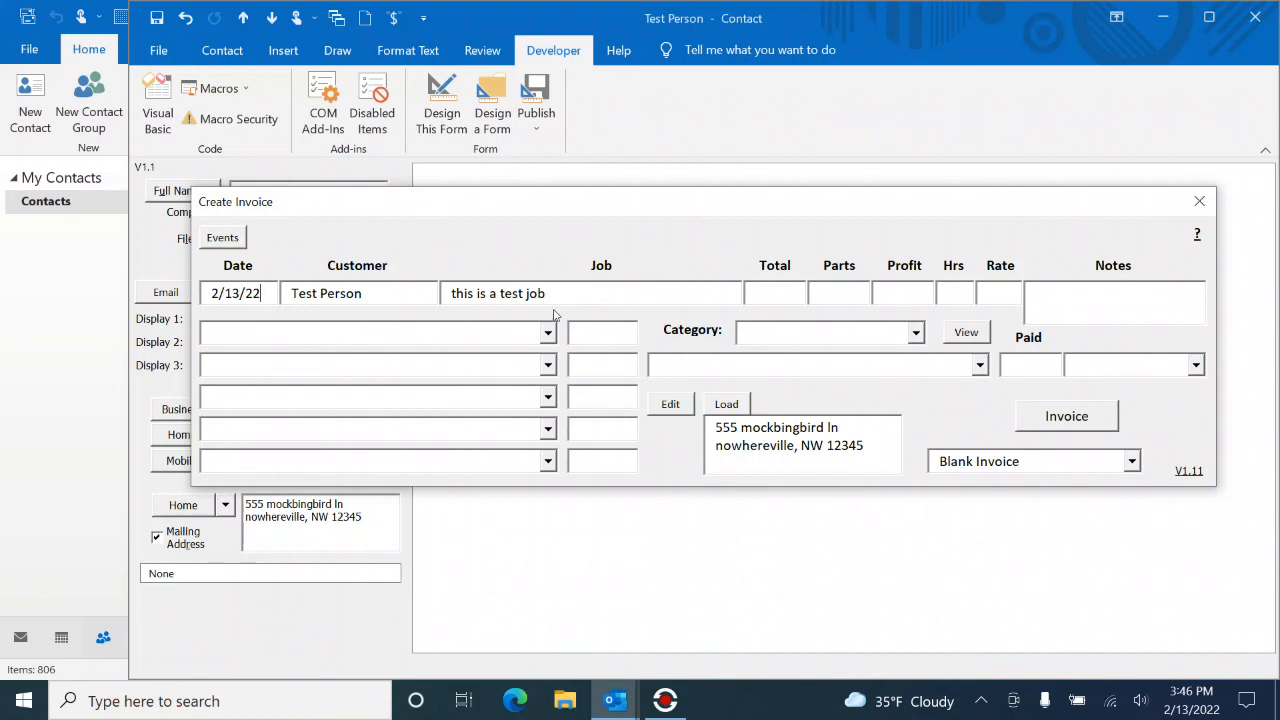
Link the invoice to the unbilled calendar event '2/13 Do a test job Done'.
left_click(222, 239)
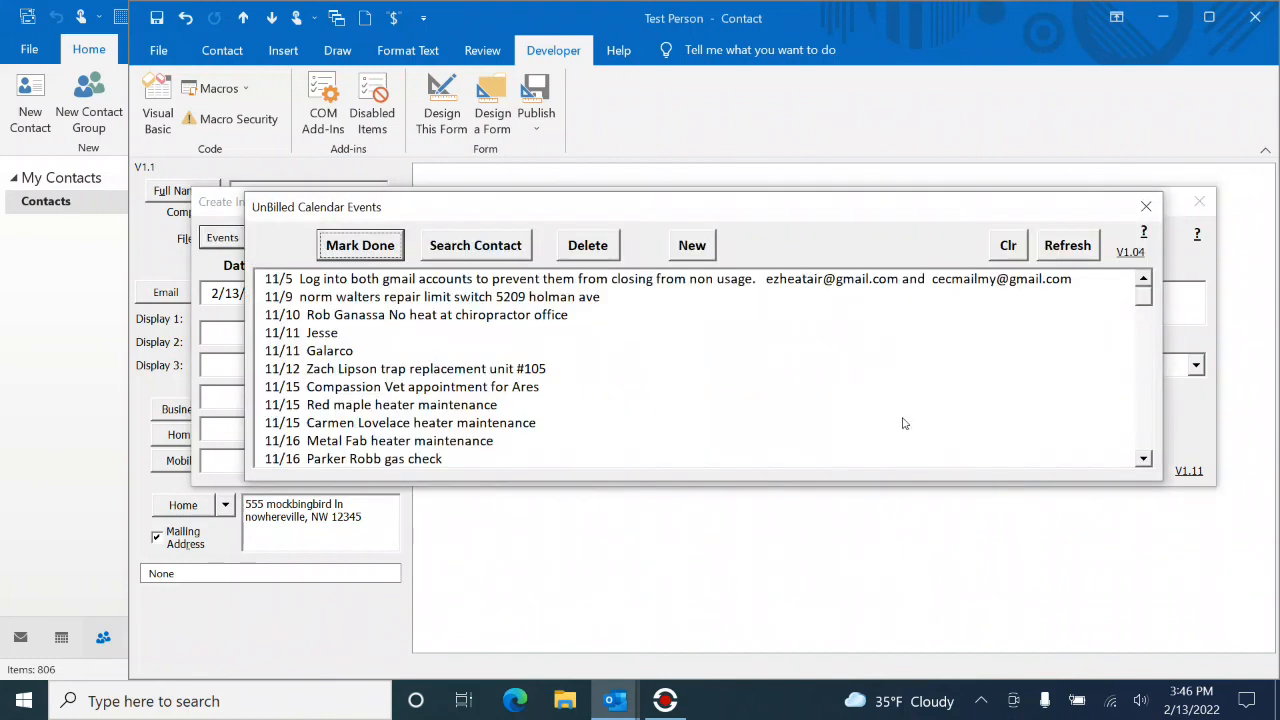
left_click_drag(1145, 300, 1165, 484)
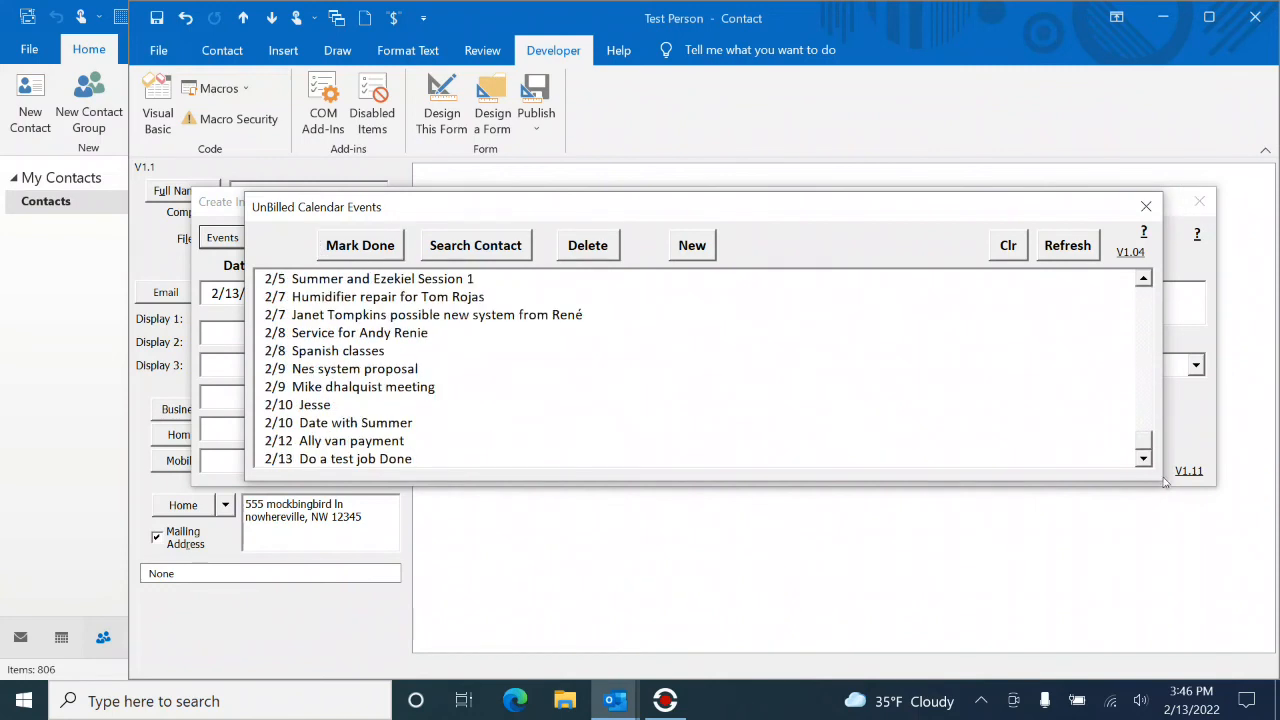
left_click(380, 459)
left_click(1146, 206)
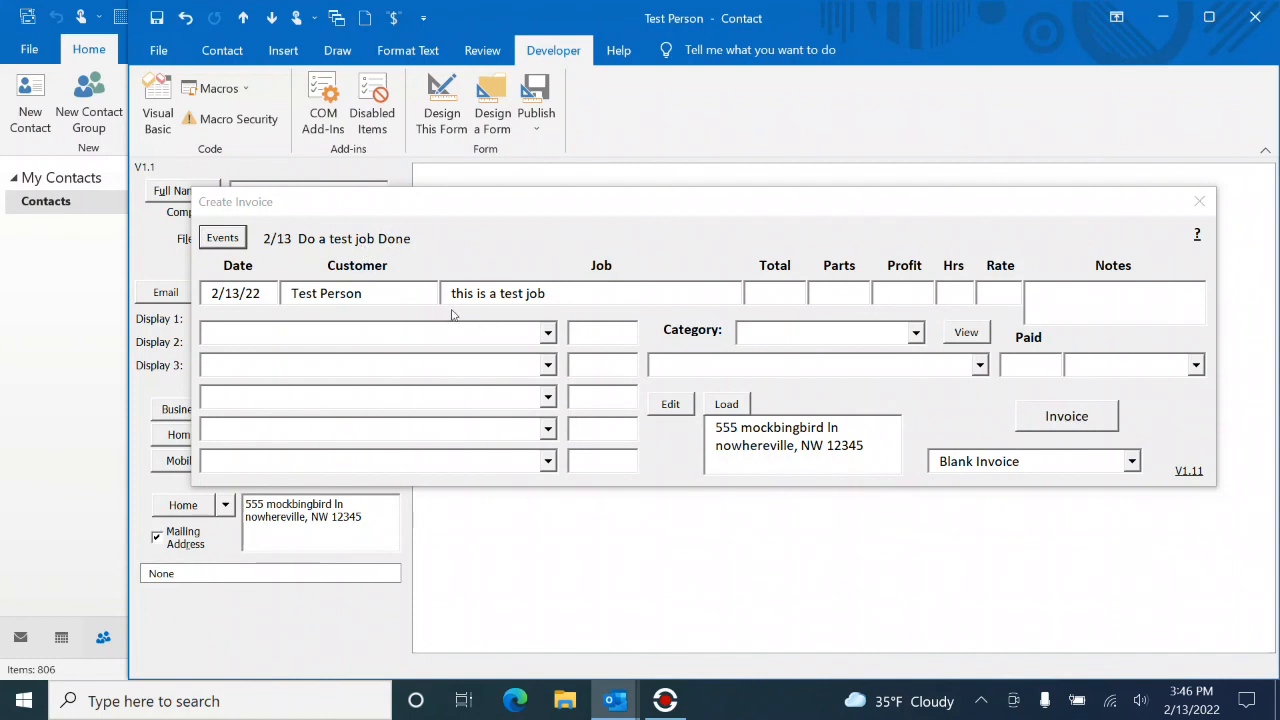
Enter 'Service Call ($90)' as the invoice's first job line item.
left_click(507, 337)
left_click(548, 333)
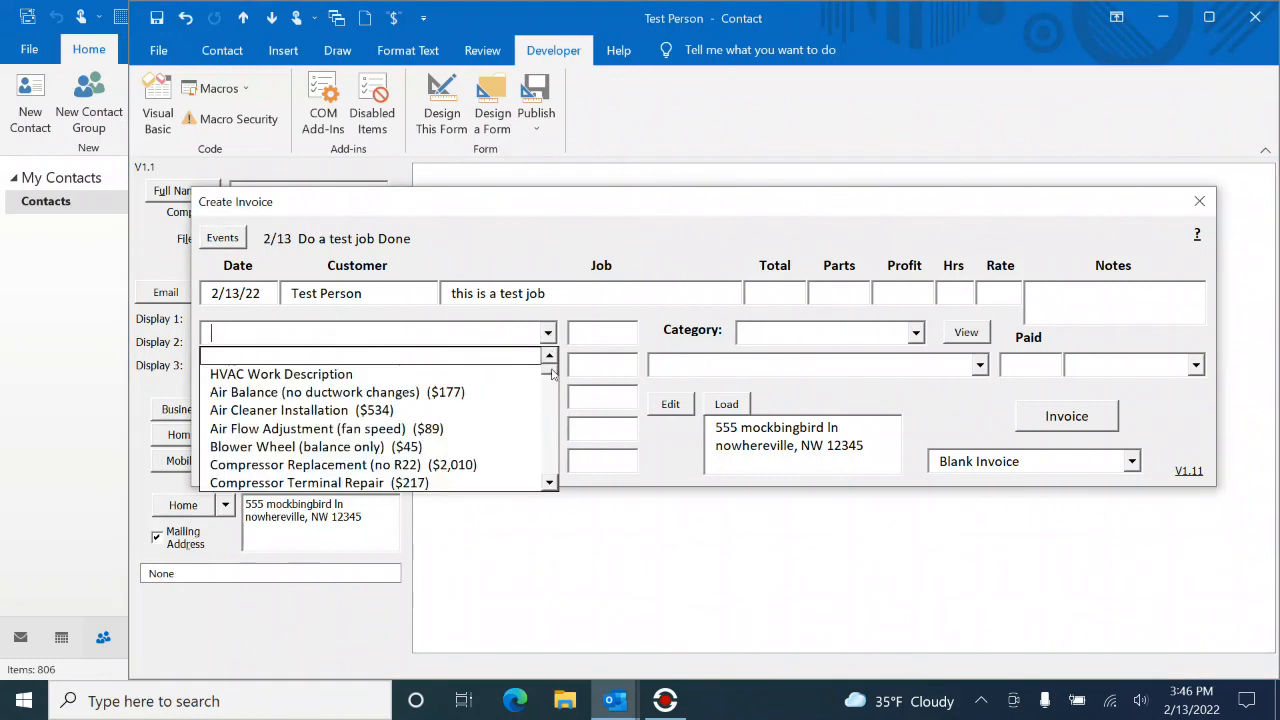
left_click_drag(550, 374, 556, 438)
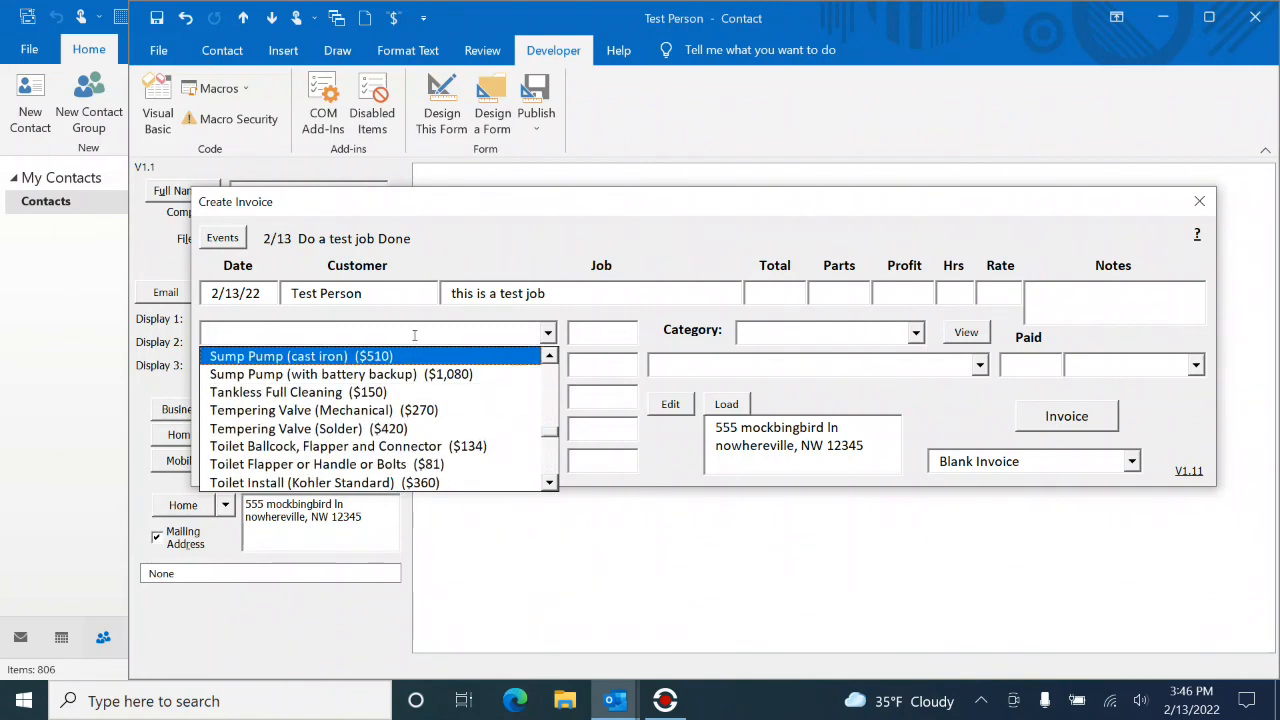
left_click(414, 335)
type("Service Call  ($90)")
key("Tab")
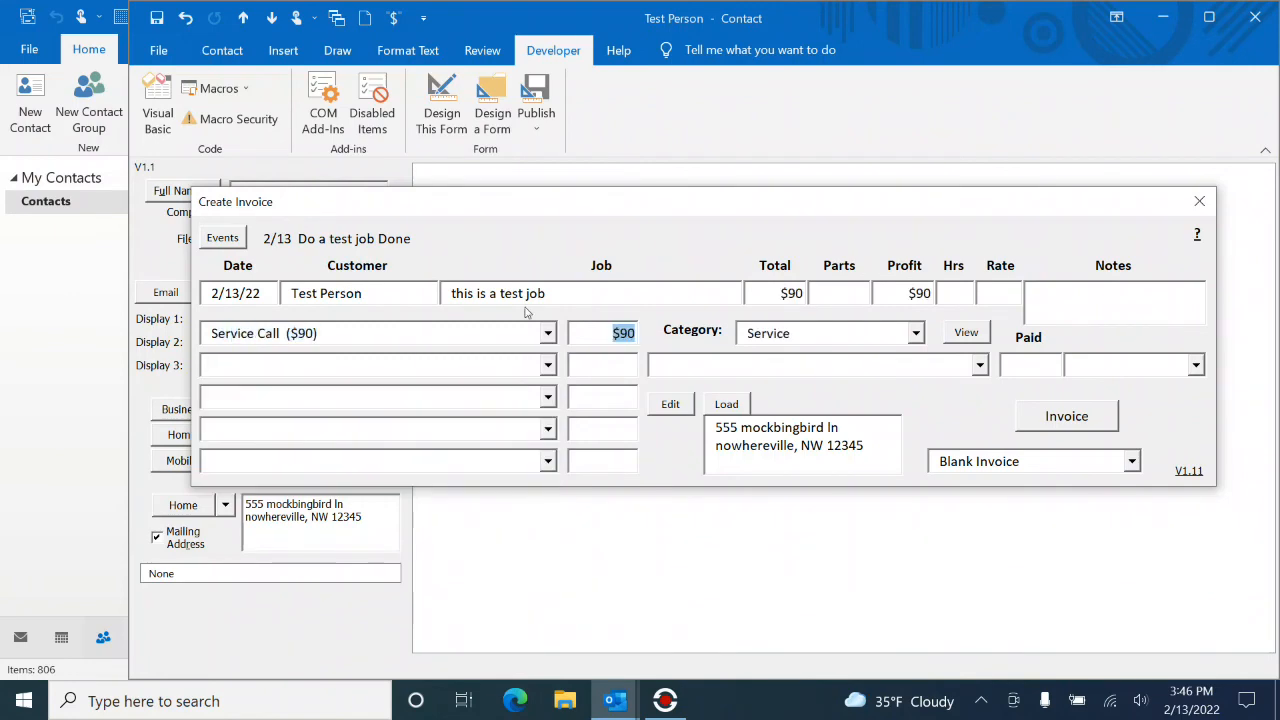
Set the line price to $80, parts cost to $20 and hours to 0.5.
left_click(614, 336)
key("BackSpace")
type("8")
key("Tab")
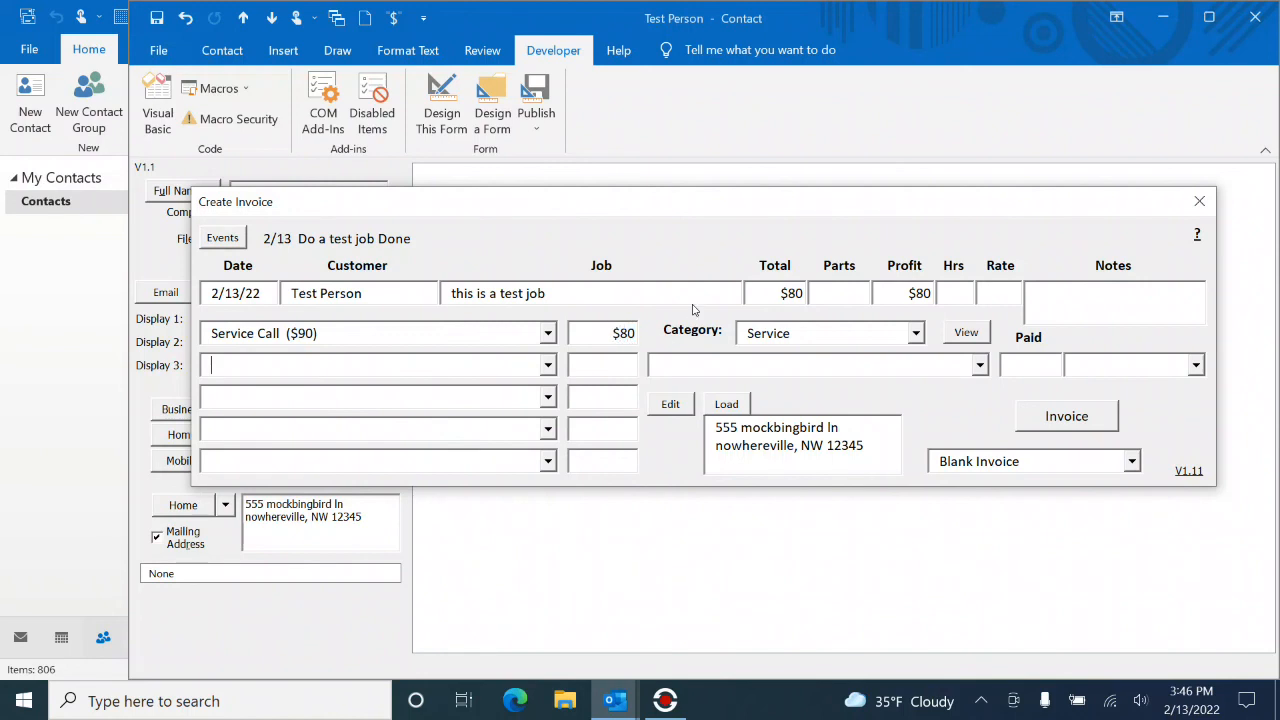
type("20")
key("Tab")
left_click(956, 299)
type("0.5")
key("Tab")
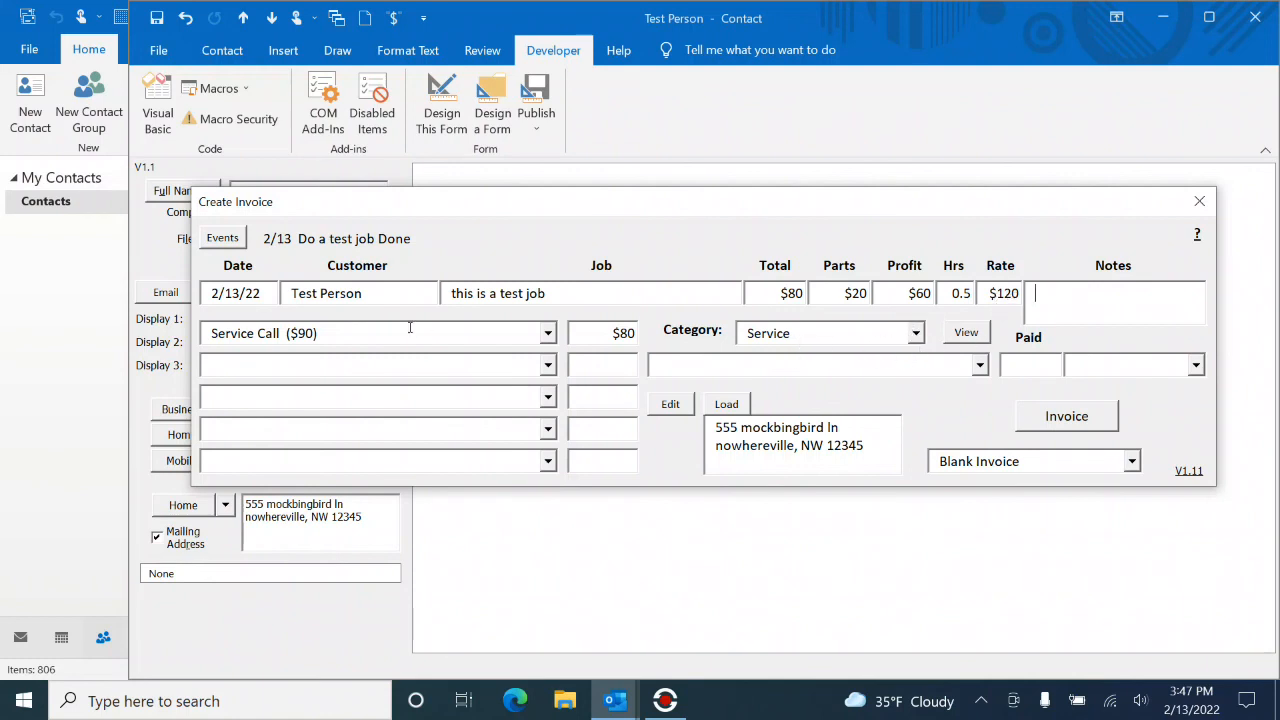
Keep Service as the job category and leave the subcategory empty.
left_click(917, 336)
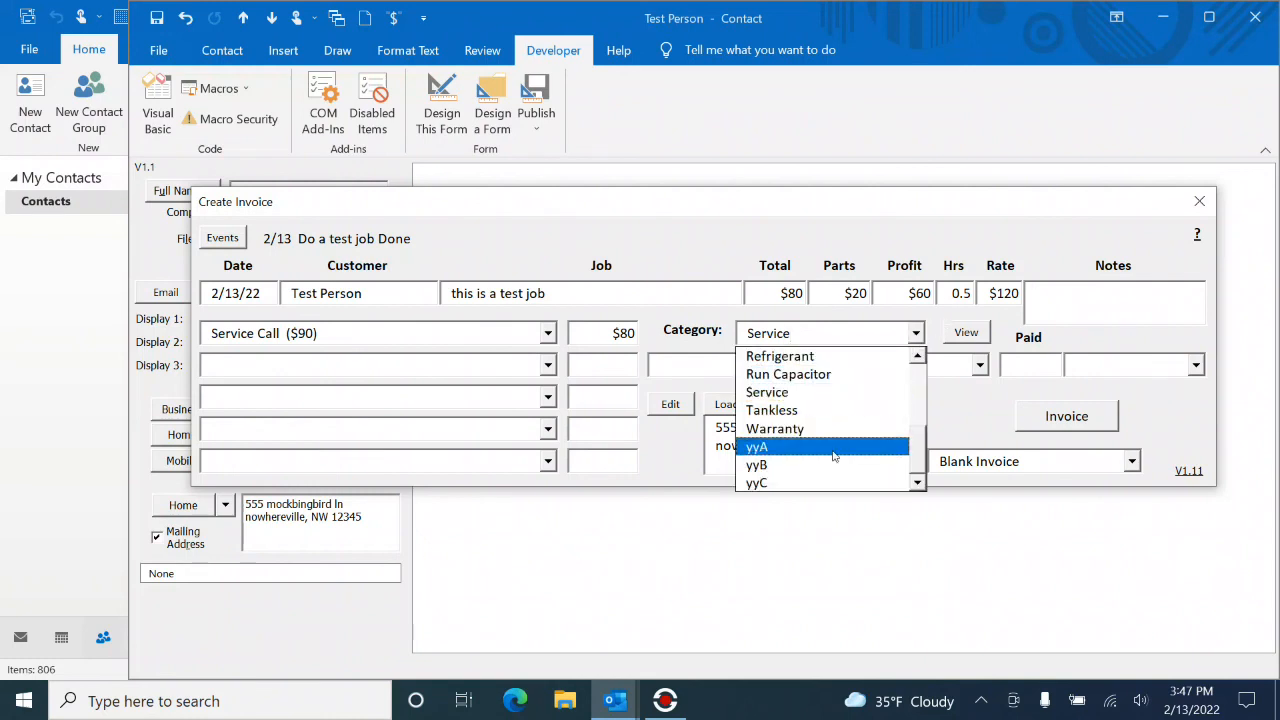
left_click_drag(927, 459, 913, 424)
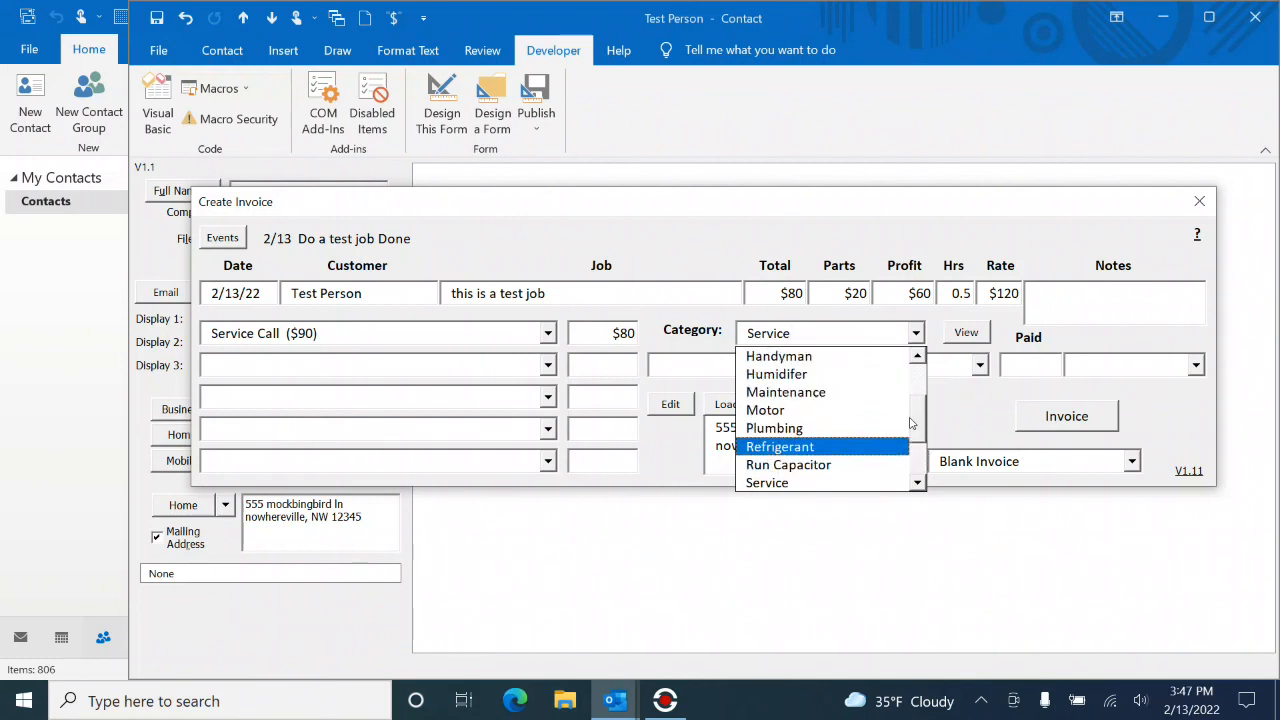
left_click(796, 482)
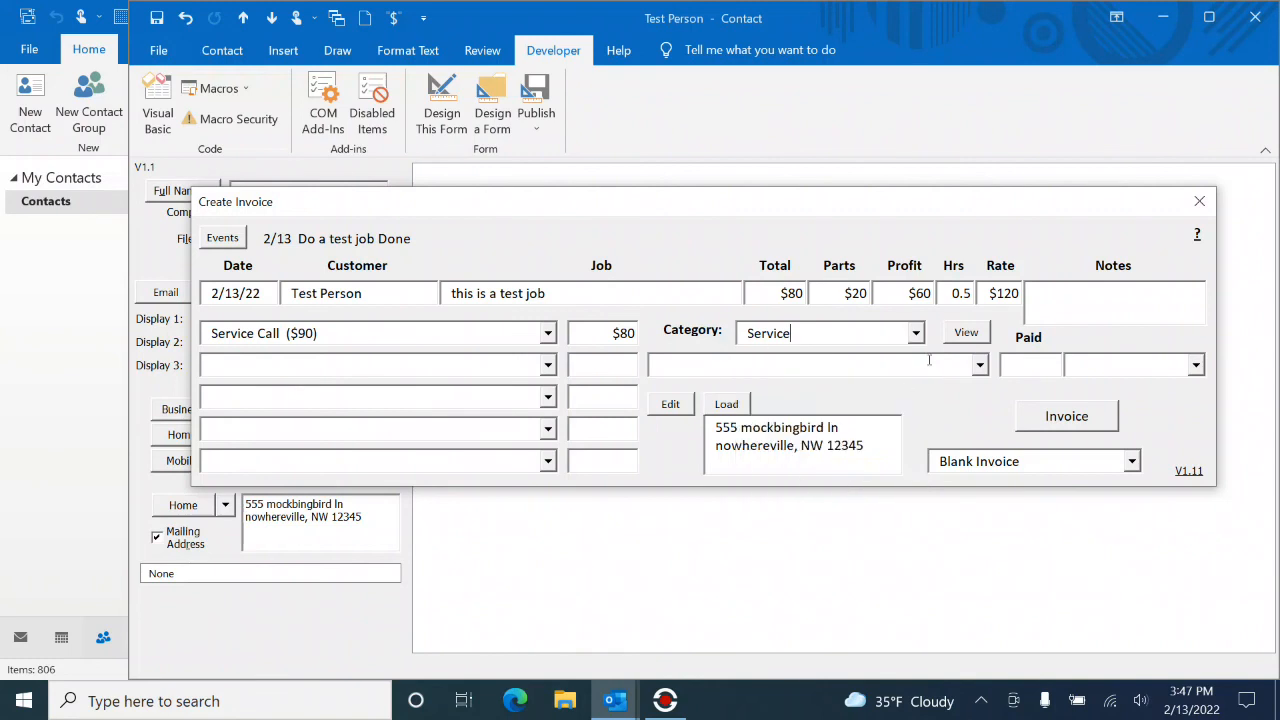
left_click(980, 366)
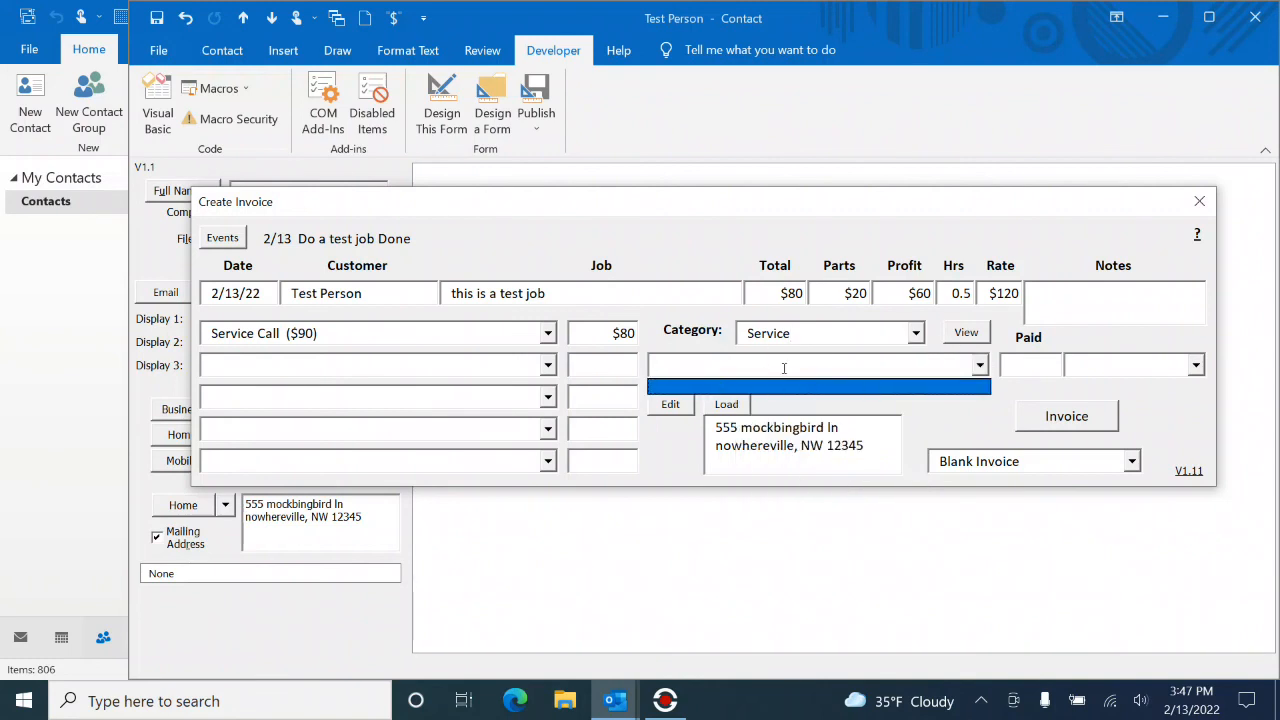
left_click(962, 367)
left_click(980, 367)
left_click(936, 362)
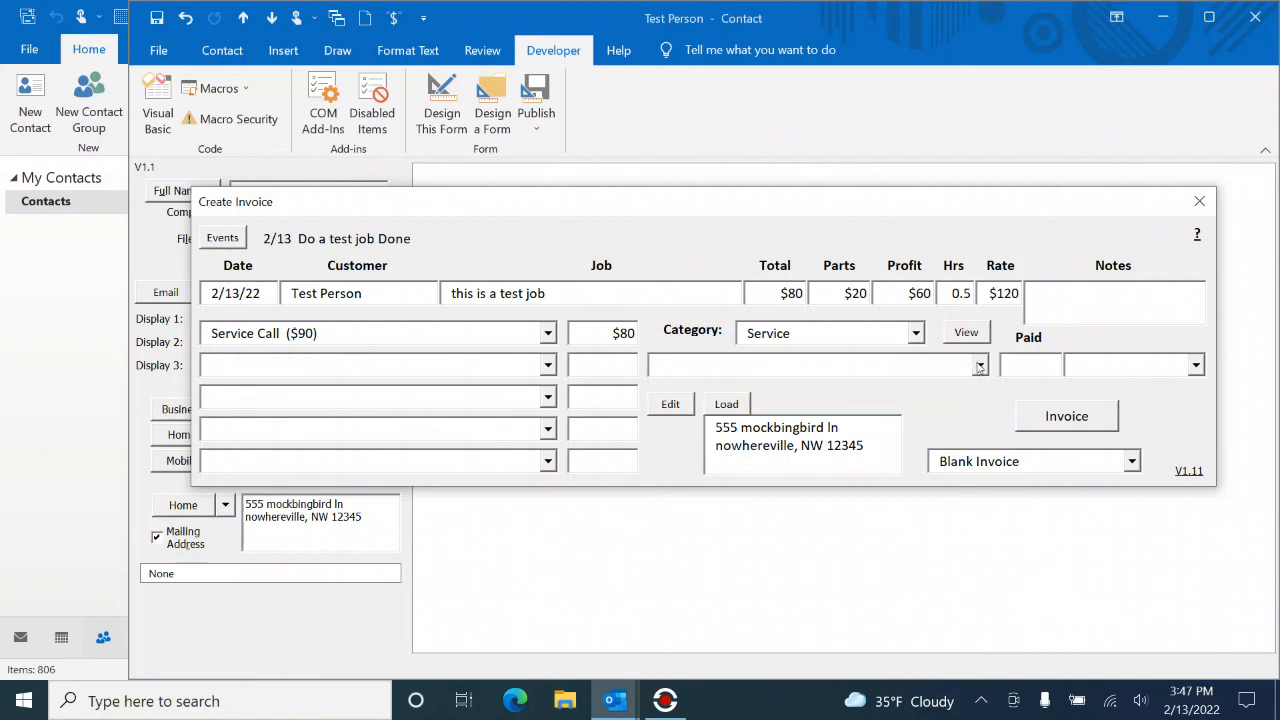
left_click(980, 367)
left_click(950, 380)
Reposition the invoice form to show the contact notes, placing the caret above the test job note.
left_click_drag(617, 206, 647, 385)
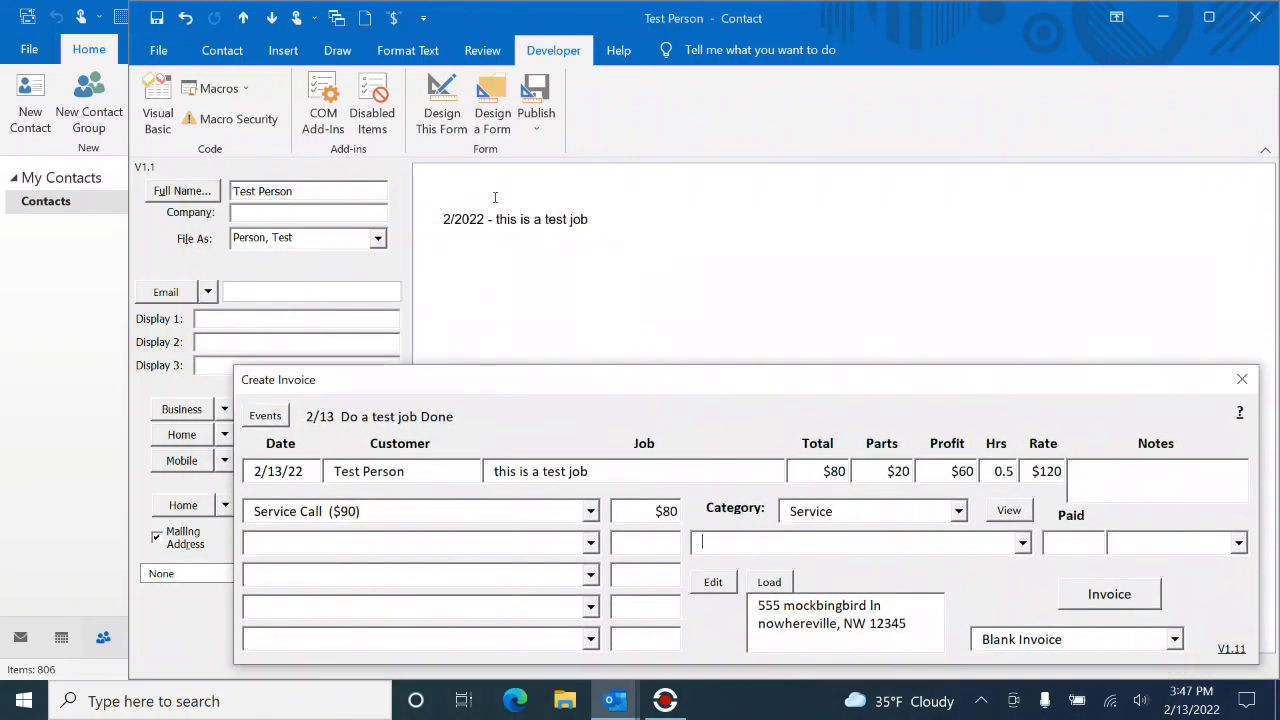
left_click_drag(612, 382, 745, 181)
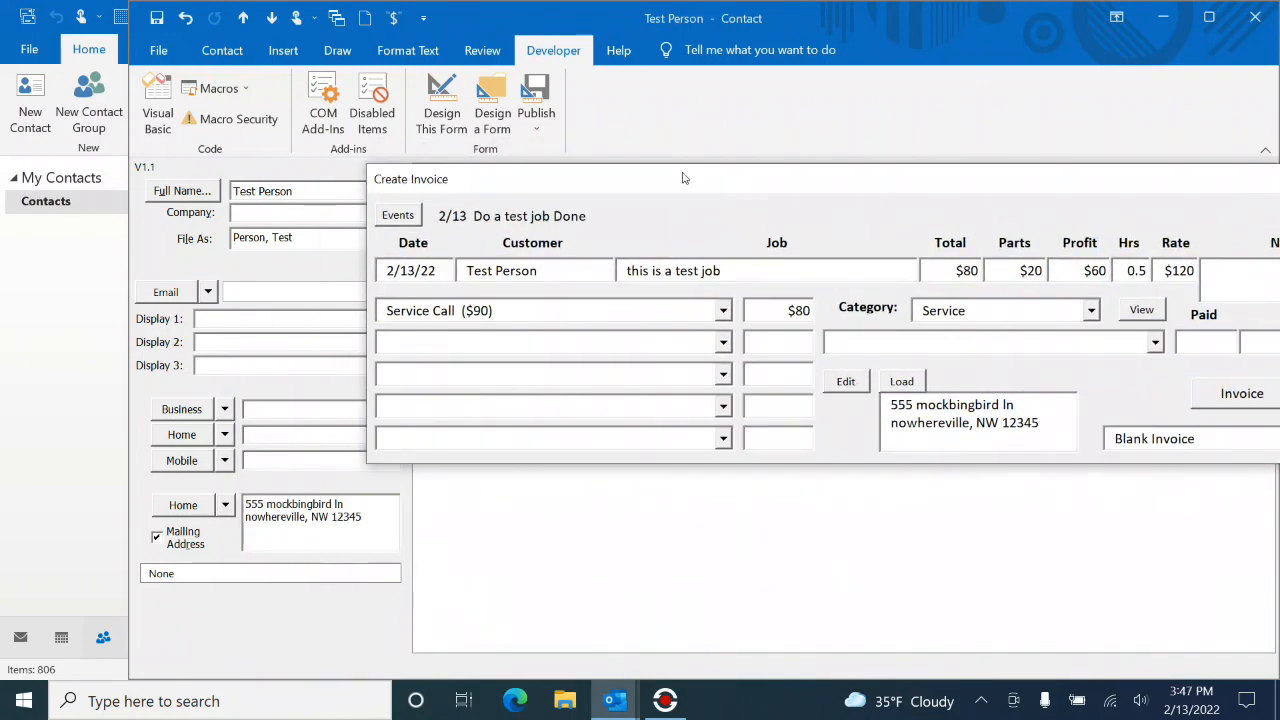
left_click_drag(688, 183, 504, 365)
left_click(444, 199)
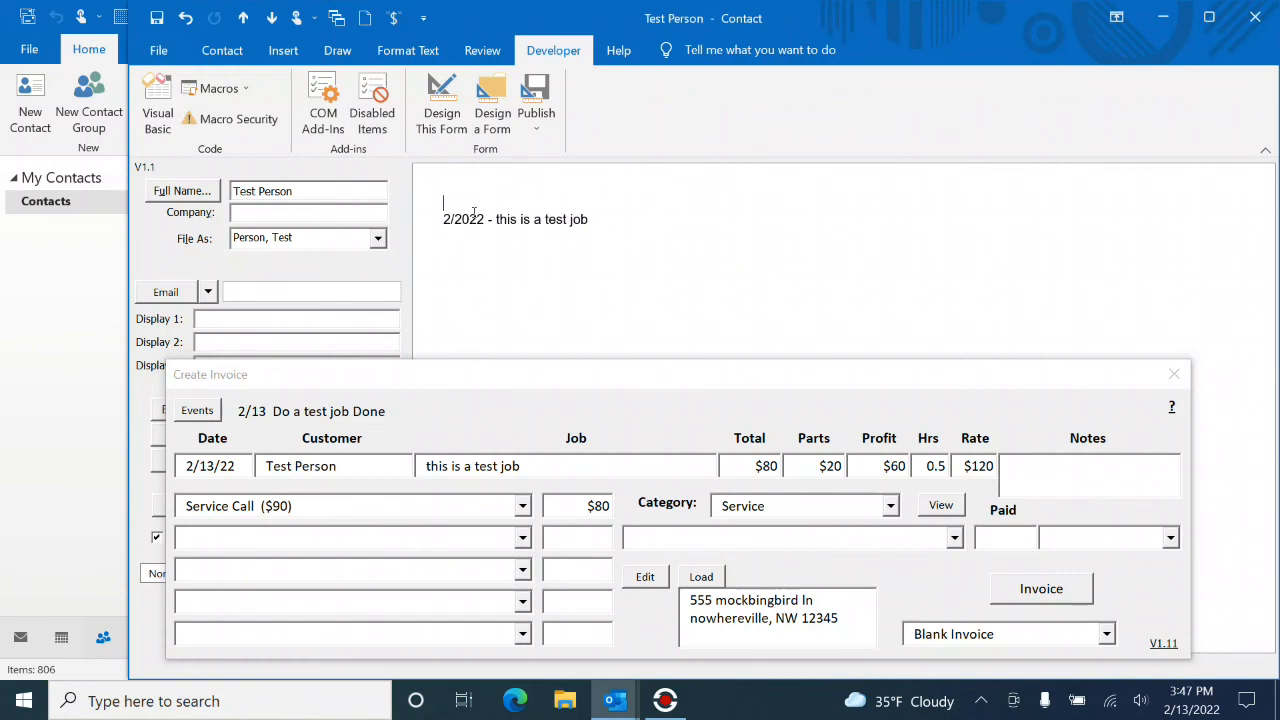
Add a rental address note to the contact and load it into the invoice.
type("Rental at 554 mockingbird")
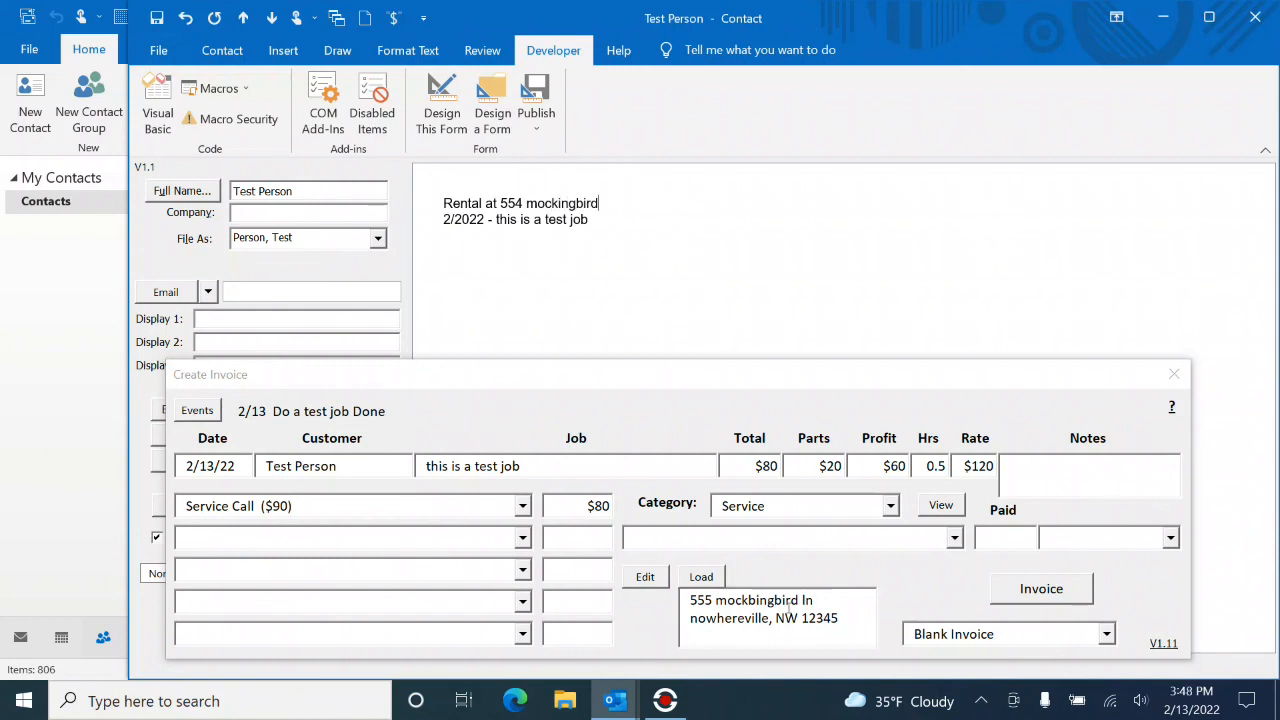
left_click_drag(814, 379, 807, 297)
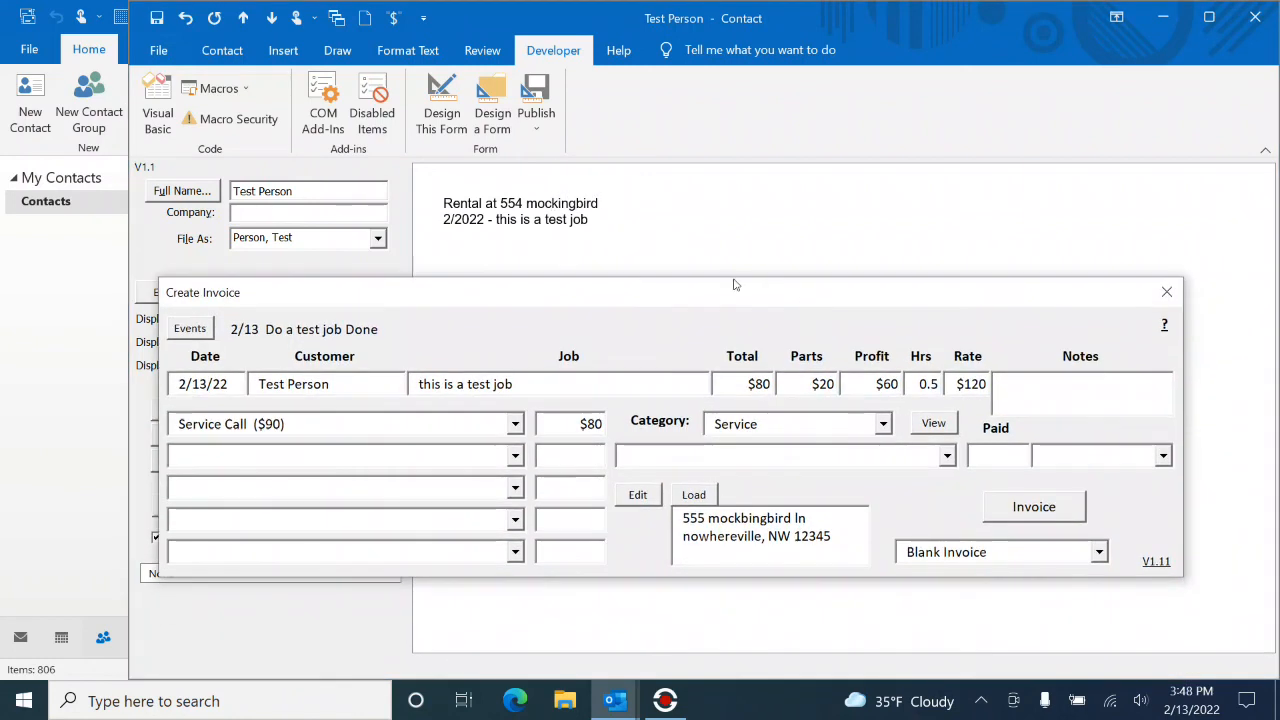
left_click(543, 210)
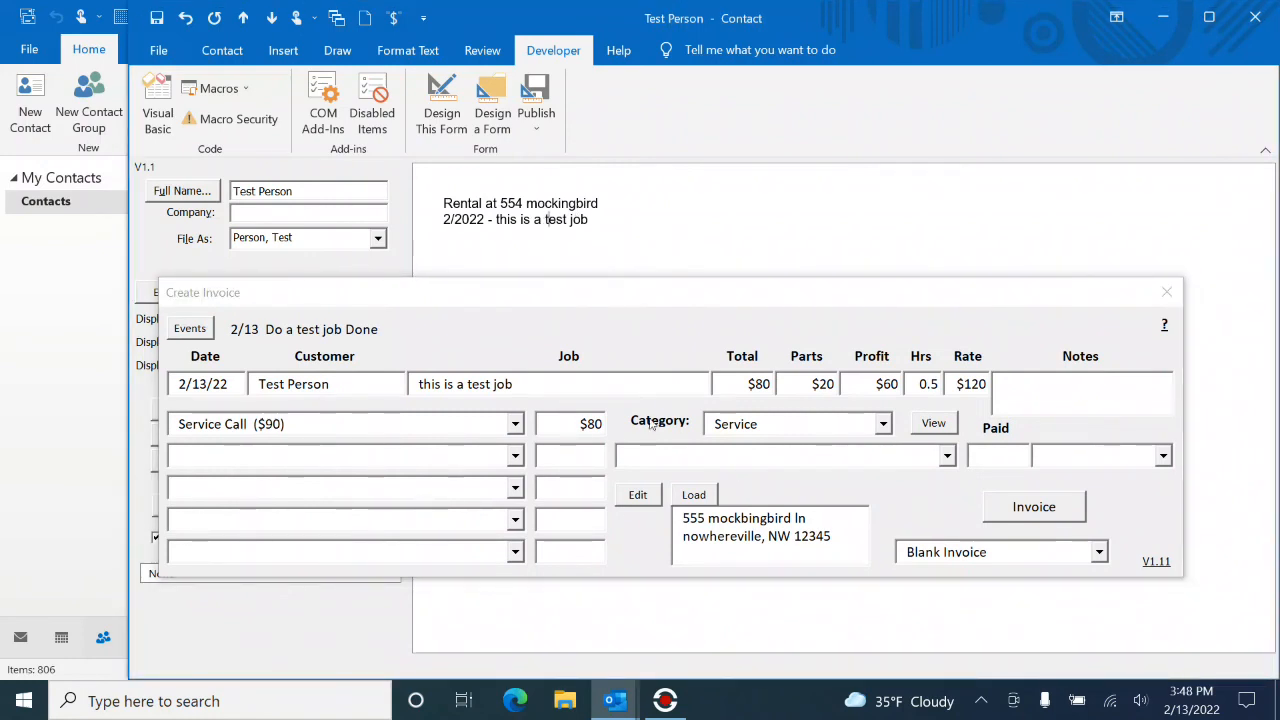
left_click(693, 494)
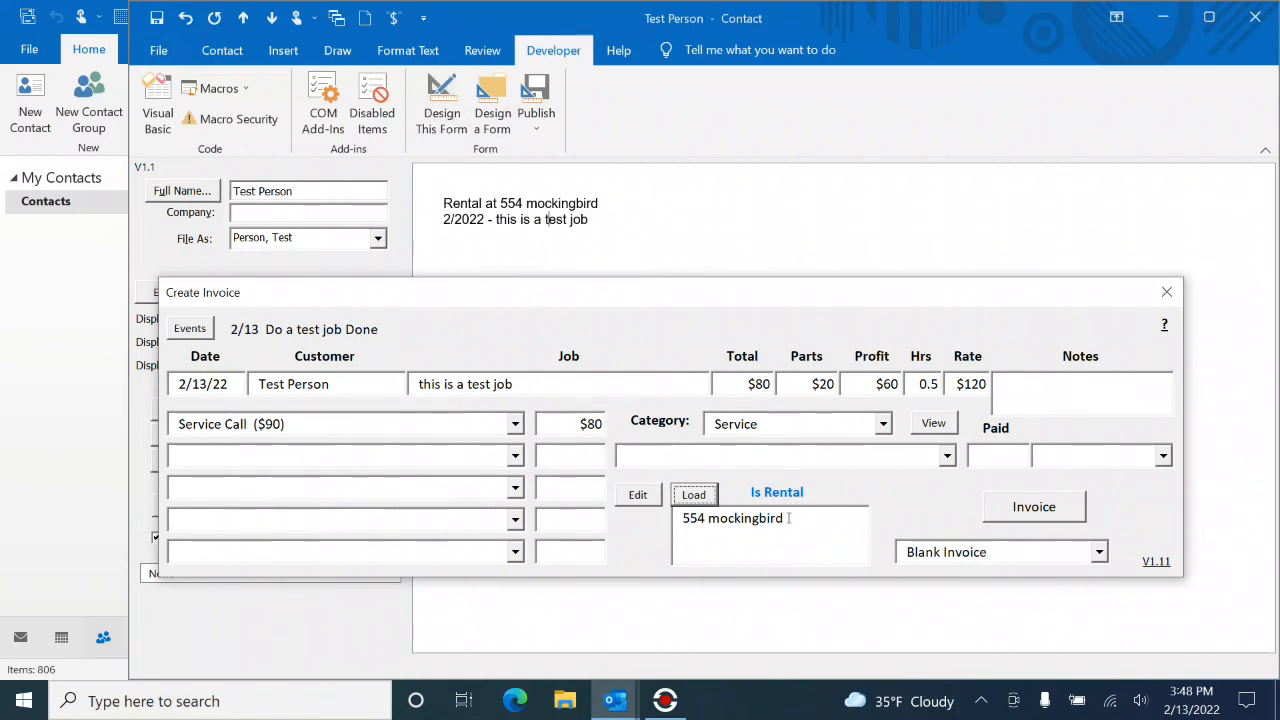
Erase the rental note and reload the customer's own address into the invoice.
left_click(605, 203)
type(",")
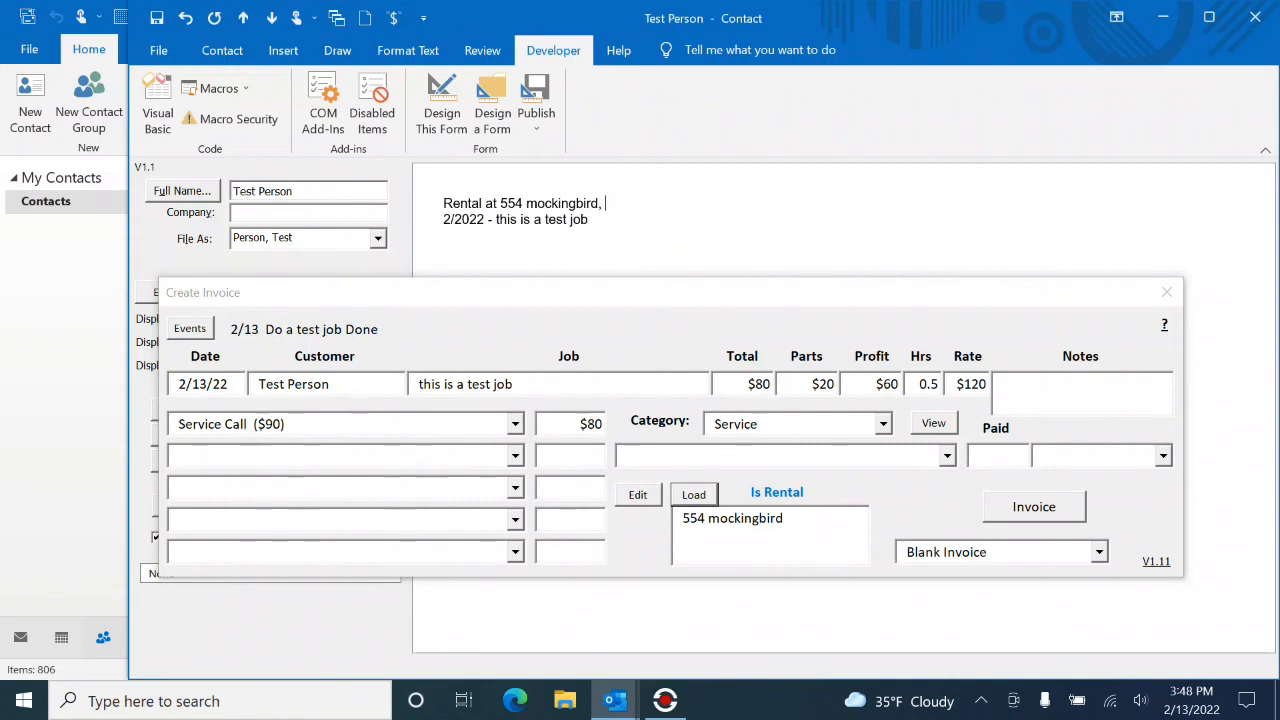
key("BackSpace")
key("BackSpace")
key("BackSpace")
key("BackSpace")
key("BackSpace")
key("BackSpace")
key("BackSpace")
key("BackSpace")
key("BackSpace")
key("BackSpace")
key("BackSpace")
key("BackSpace")
key("BackSpace")
key("BackSpace")
key("BackSpace")
key("BackSpace")
key("BackSpace")
key("BackSpace")
key("BackSpace")
key("BackSpace")
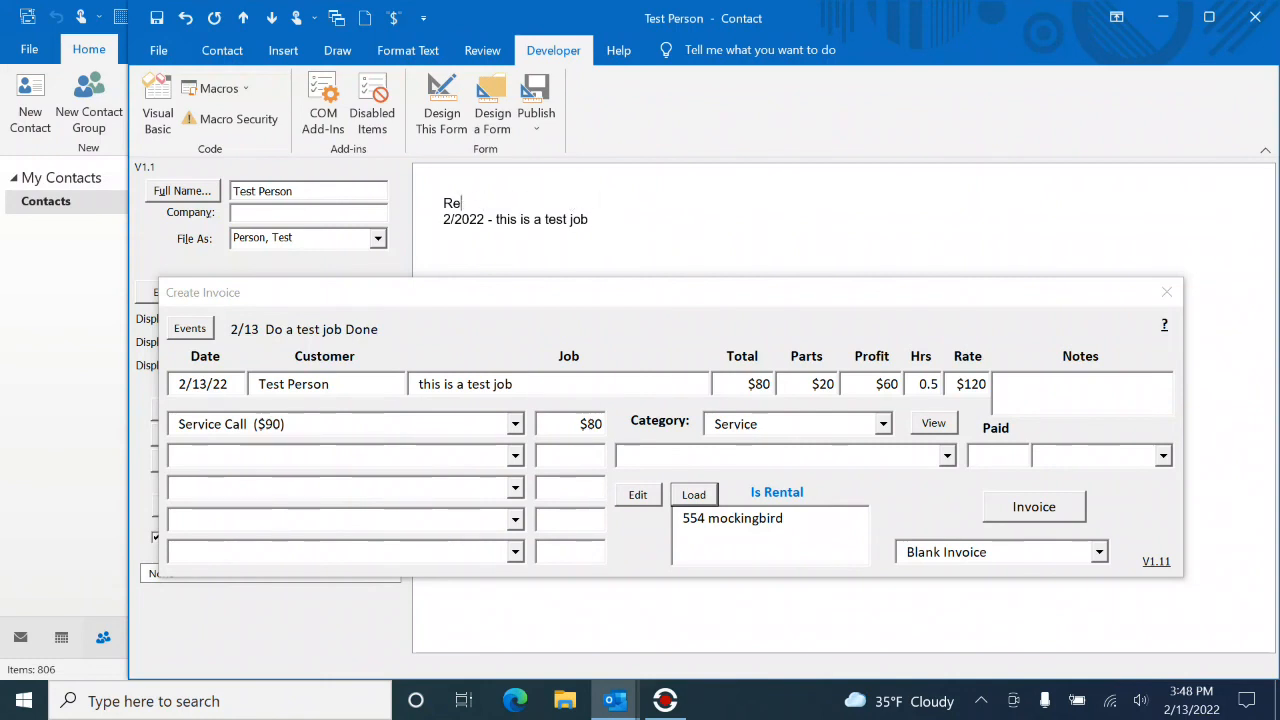
left_click(556, 203)
left_click(693, 494)
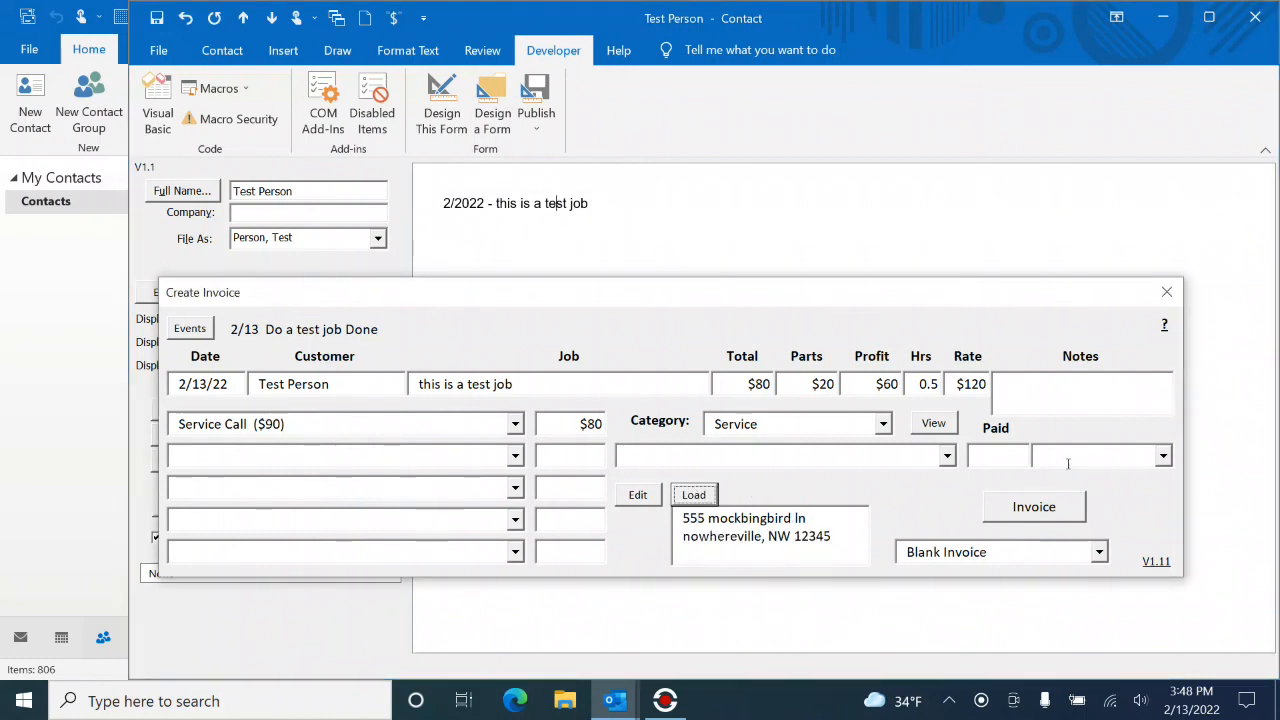
Leave the payment method unset and generate the Blank Invoice in Word.
left_click(1012, 462)
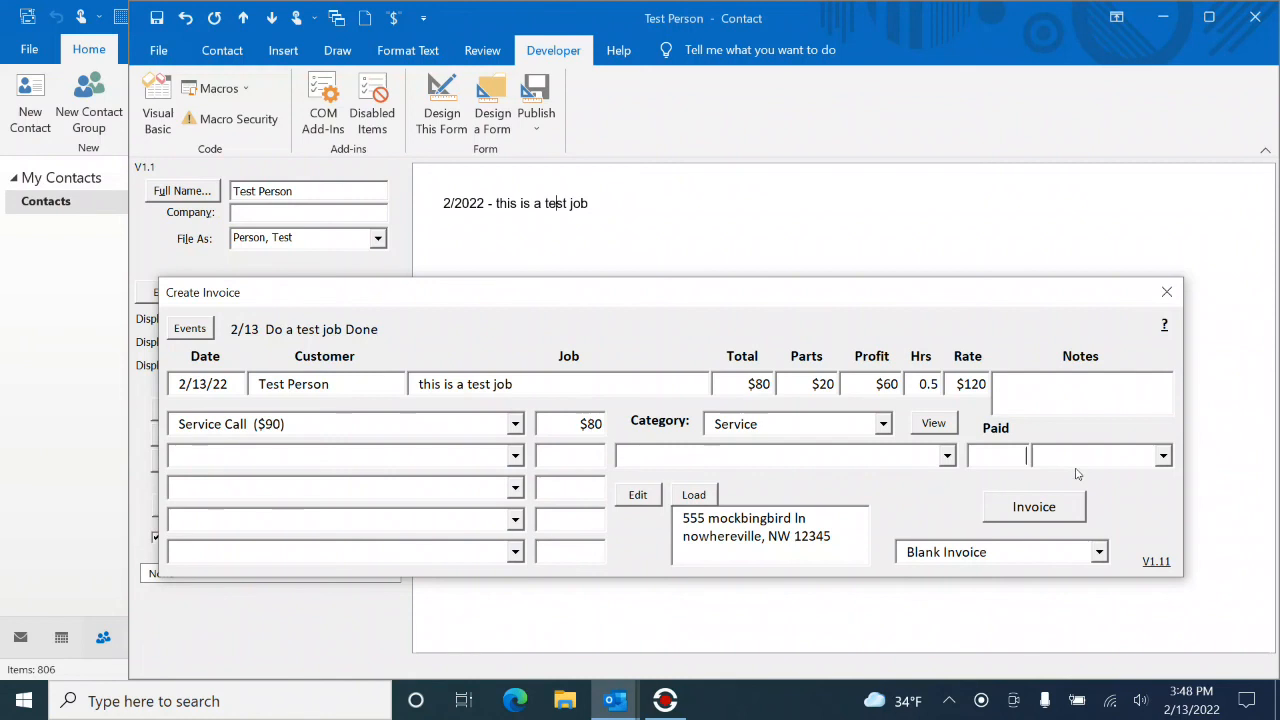
left_click(1163, 457)
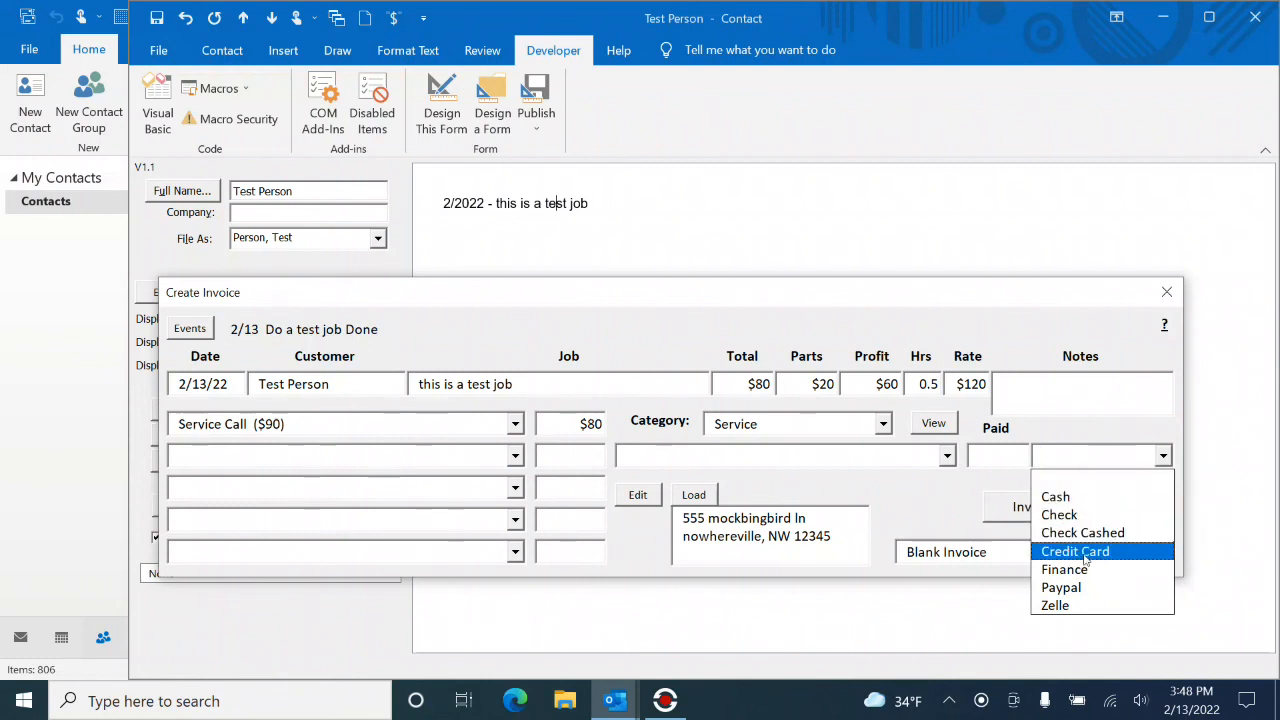
left_click(1154, 441)
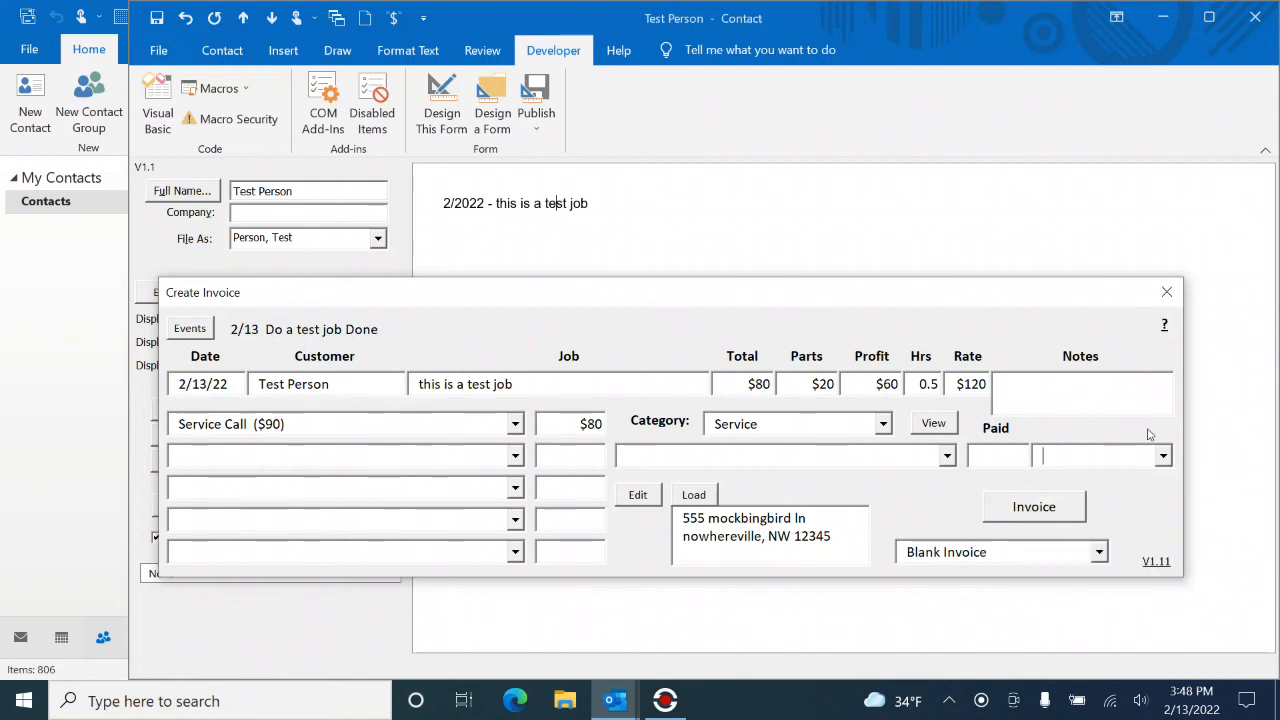
left_click(1048, 518)
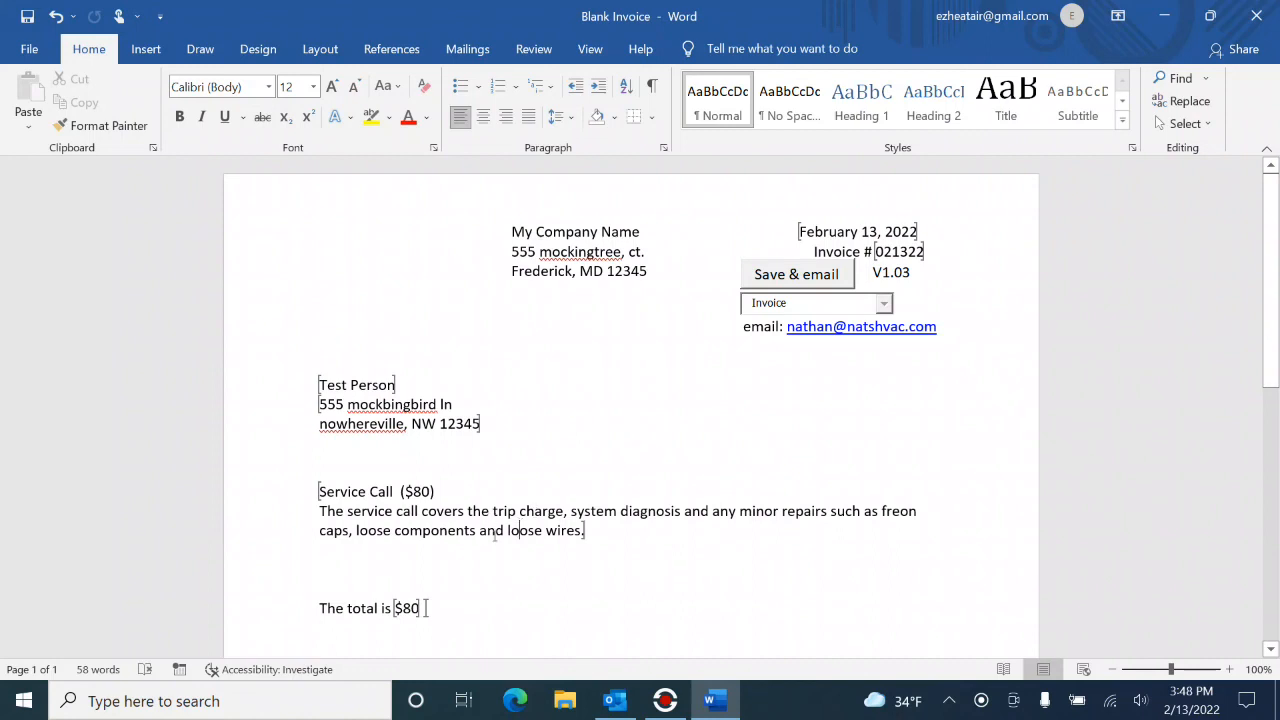
Replace the service call description with 'the job was fixed'.
left_click_drag(586, 531, 397, 514)
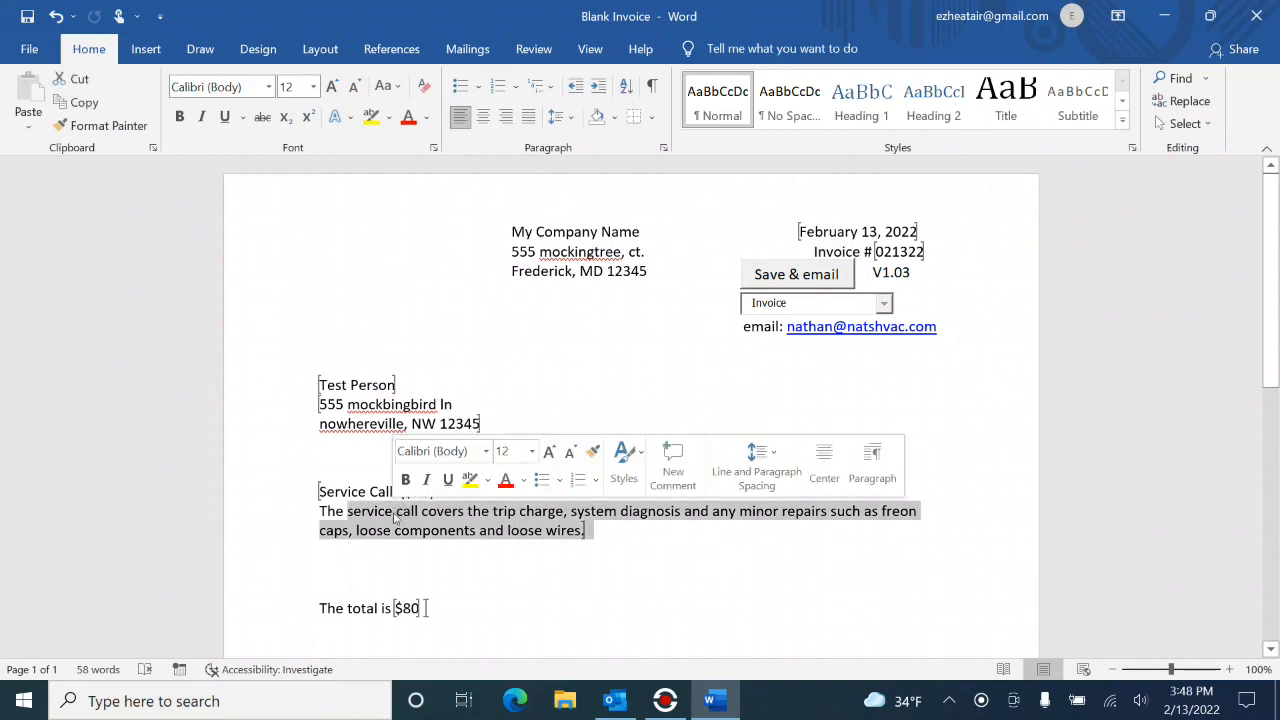
key("Delete")
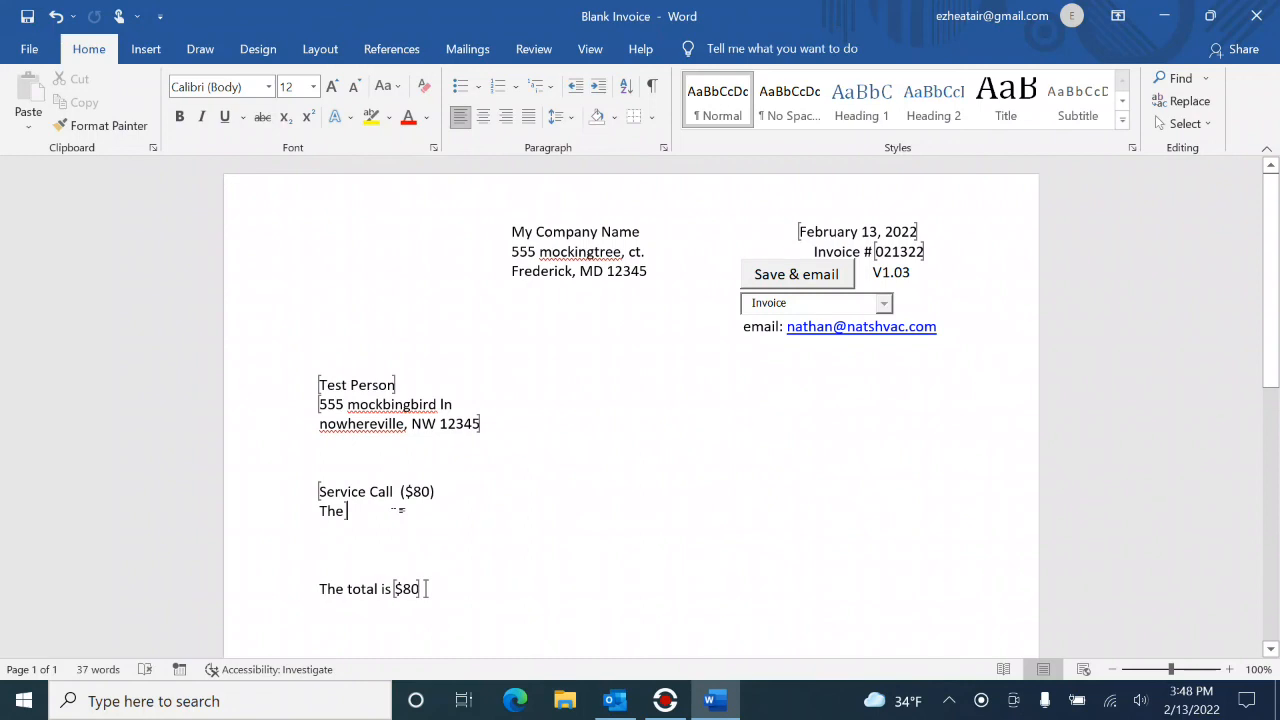
key("BackSpace")
key("BackSpace")
key("BackSpace")
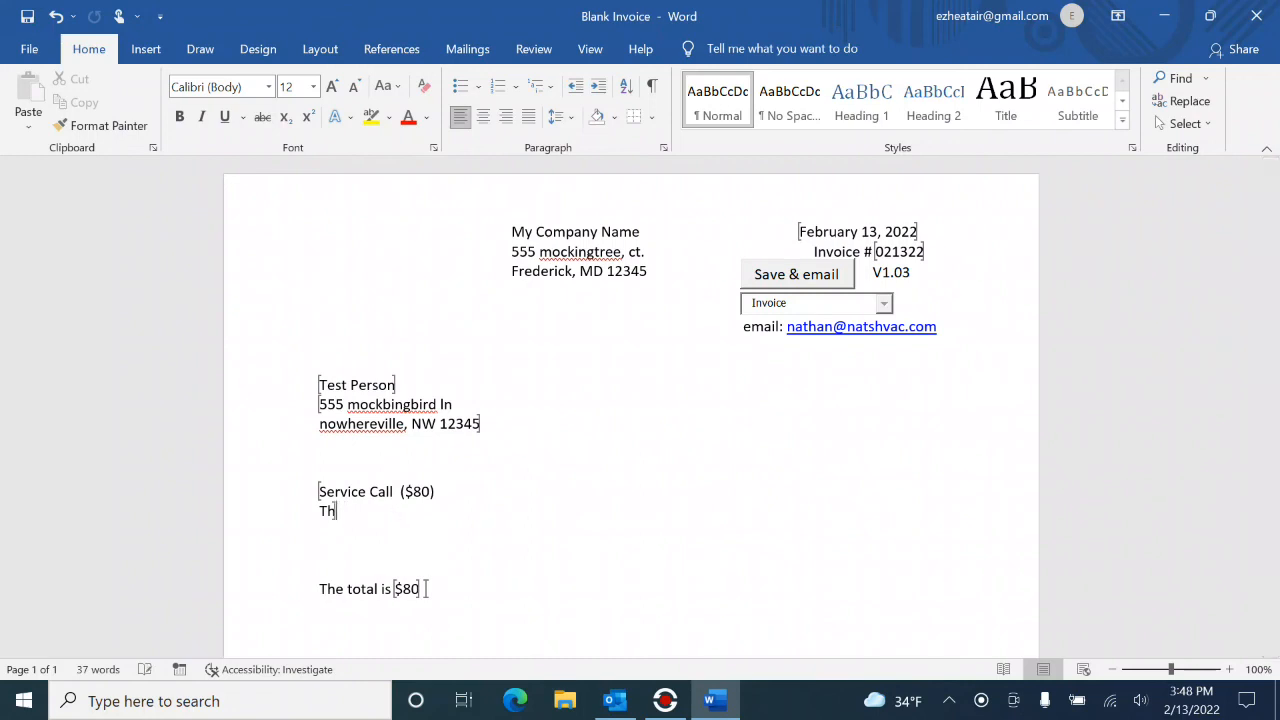
type("the job was fixed")
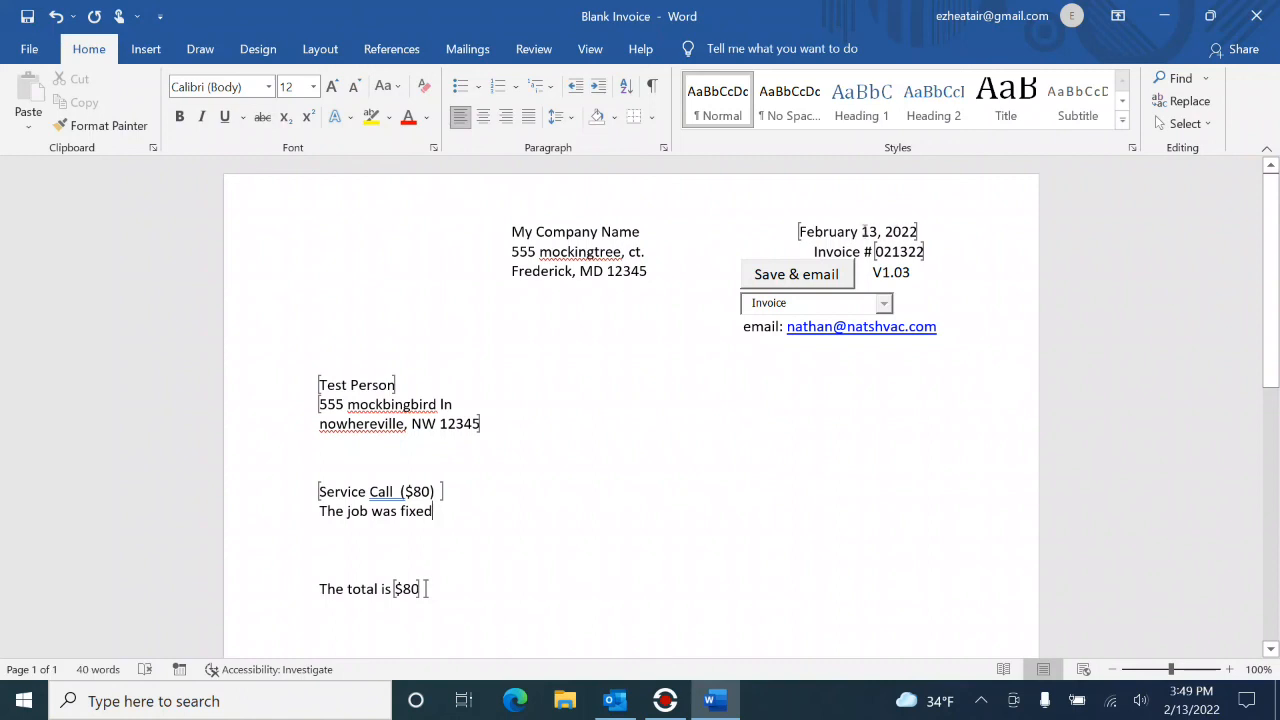
Test a February 12 invoice date, restore February 13, then save and email it as PDF.
key("BackSpace")
type("2")
left_click(817, 277)
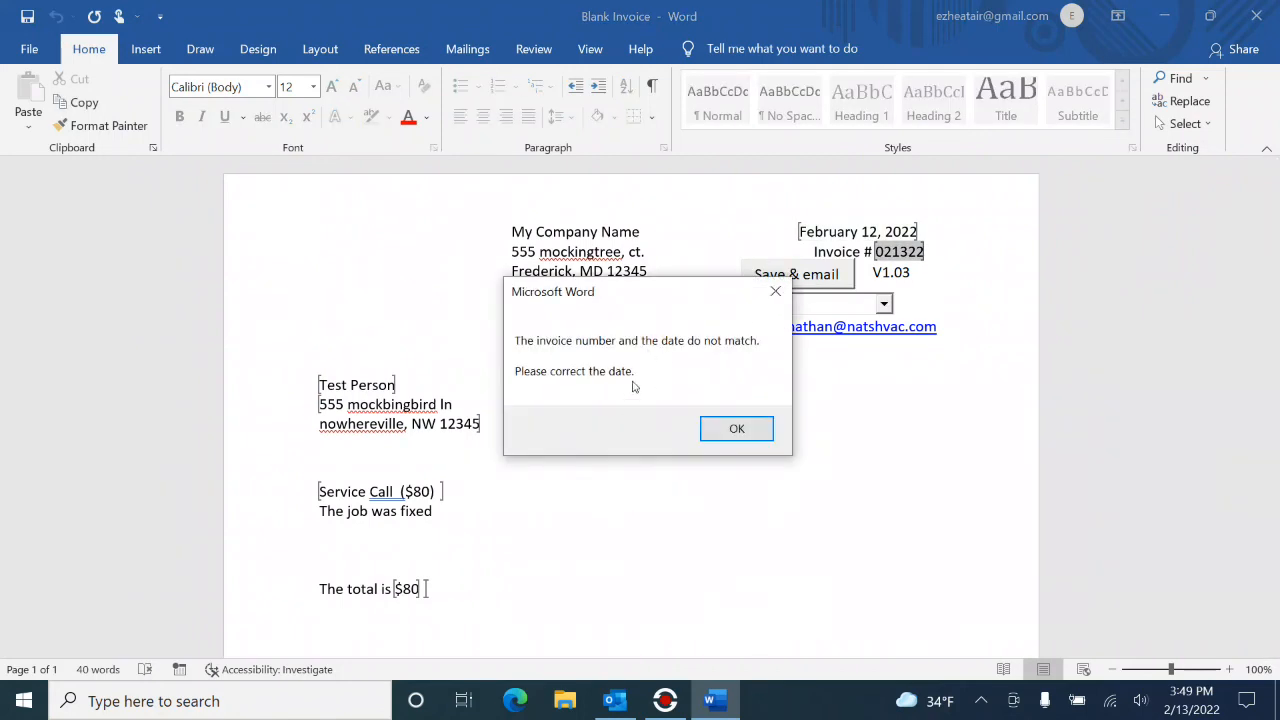
left_click(731, 429)
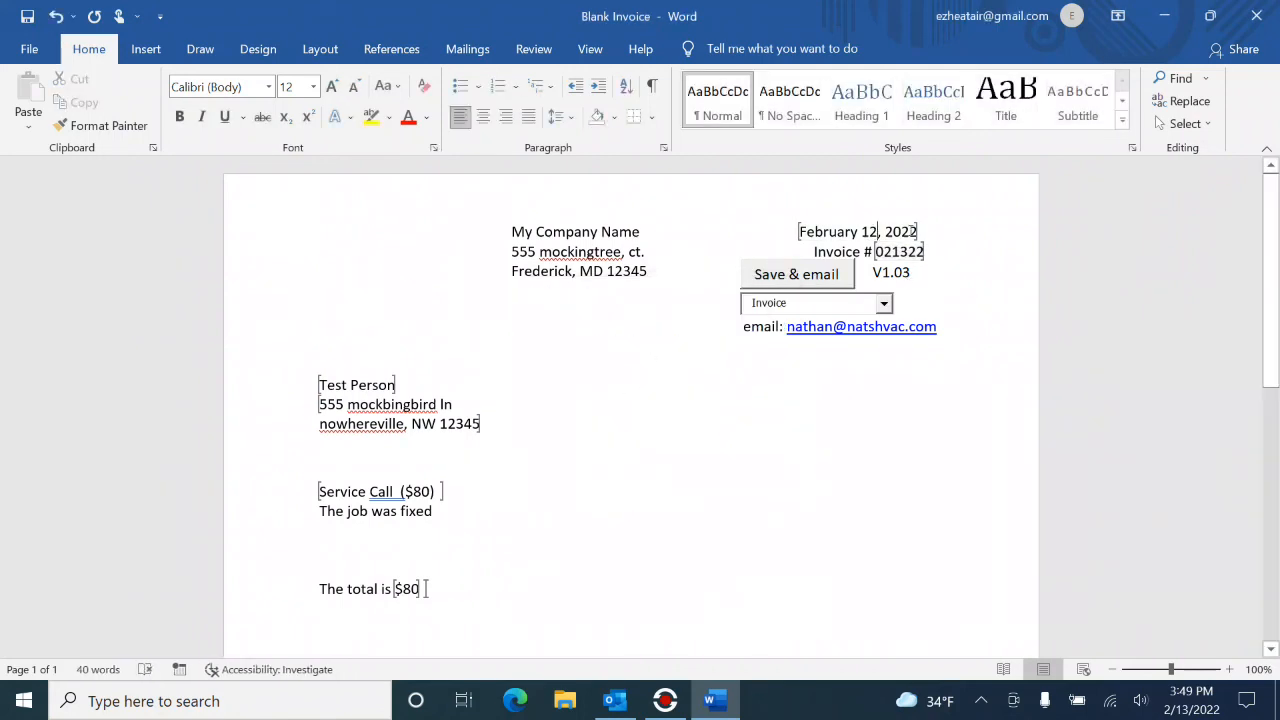
key("BackSpace")
type("3")
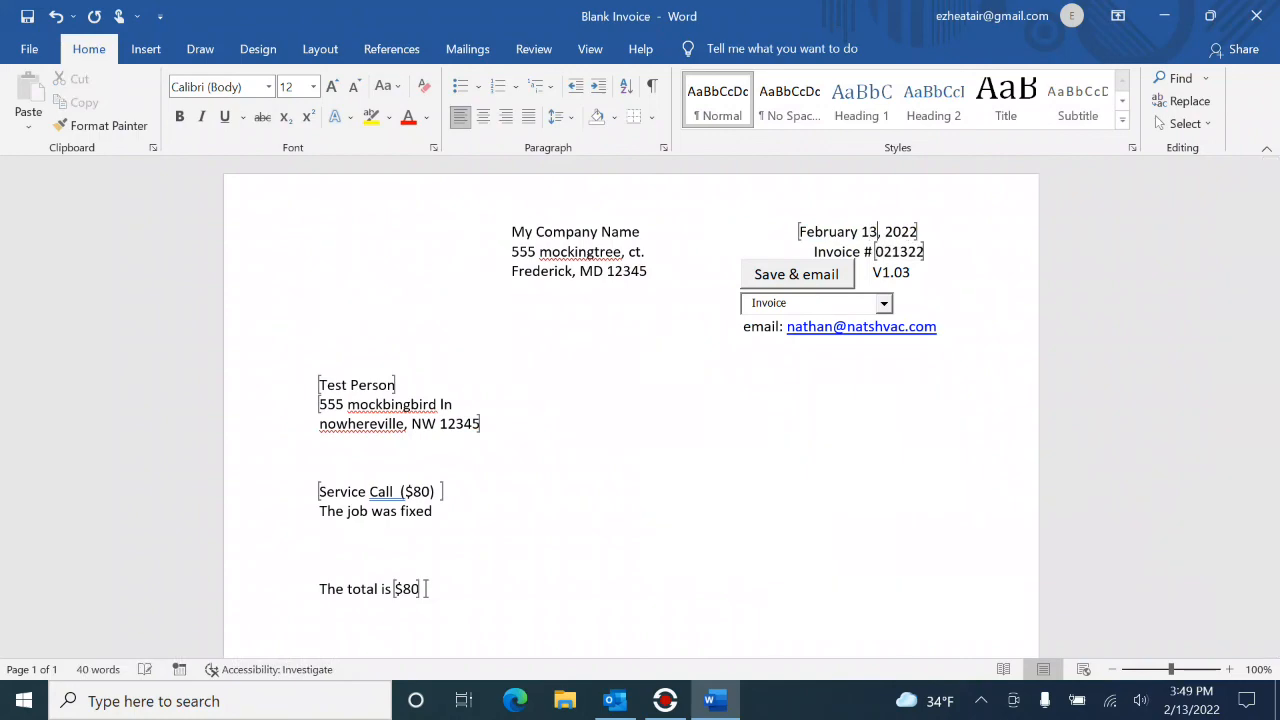
left_click(815, 278)
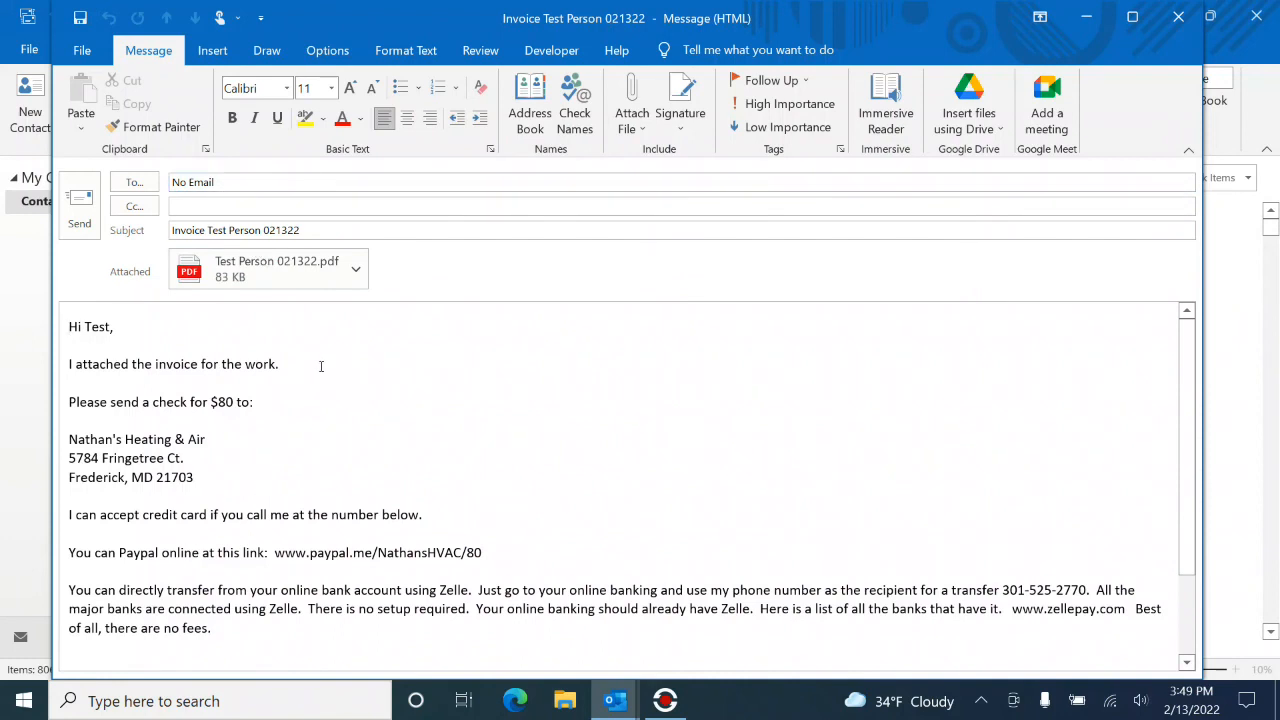
Open the Test Person 021322.pdf attachment in the invoice email.
double_click(292, 276)
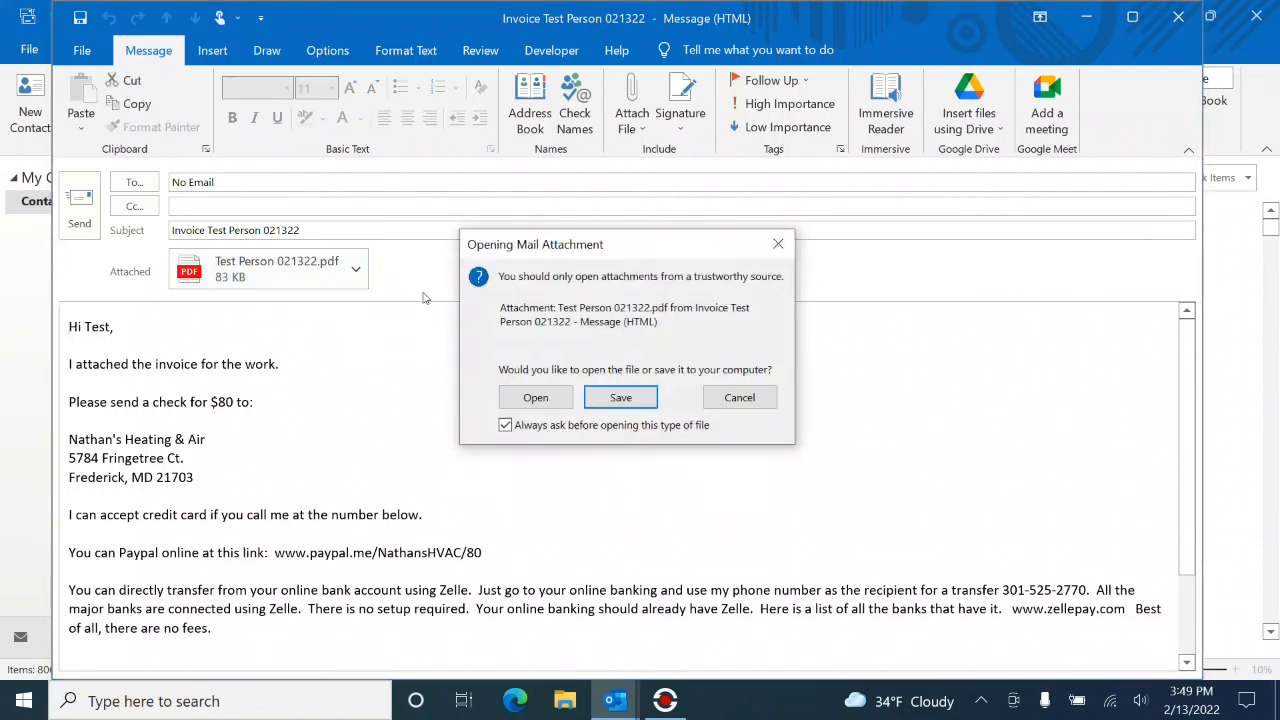
Choose Open in the Opening Mail Attachment prompt to view the invoice PDF in Edge.
left_click(540, 397)
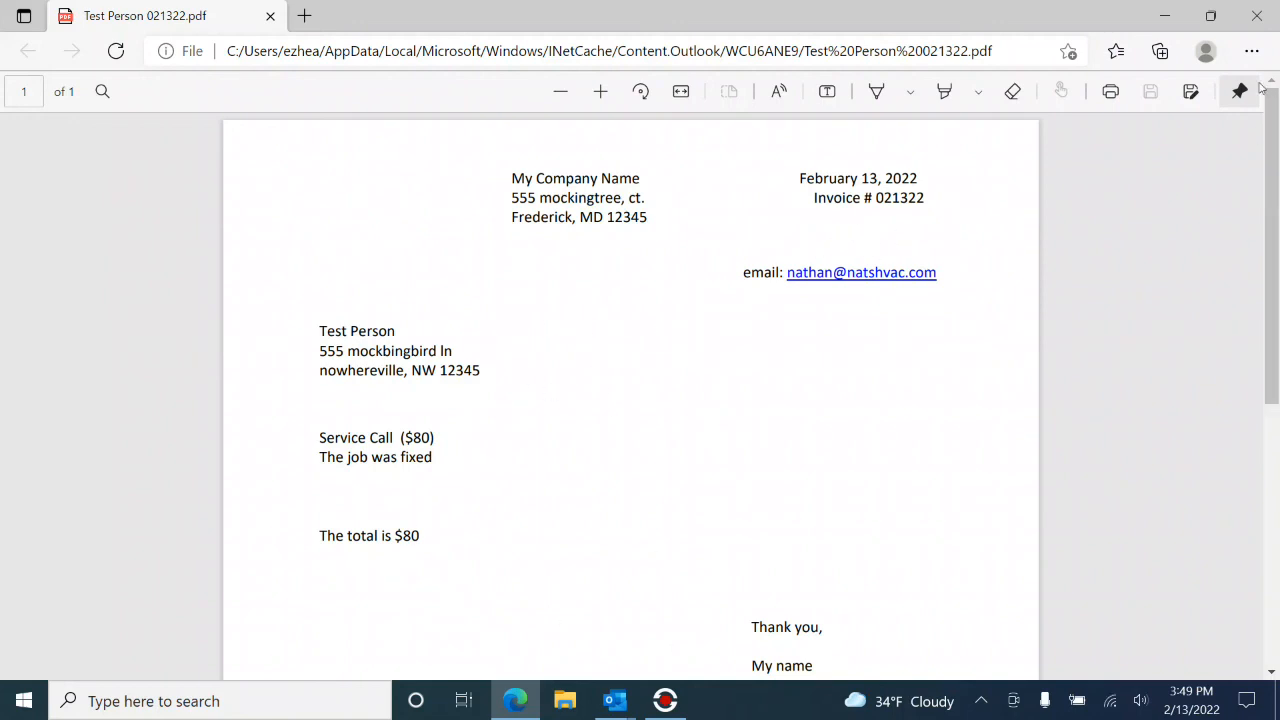
Close Edge, discard the email without saving, and open the UnPaid Invoices list.
left_click(1256, 15)
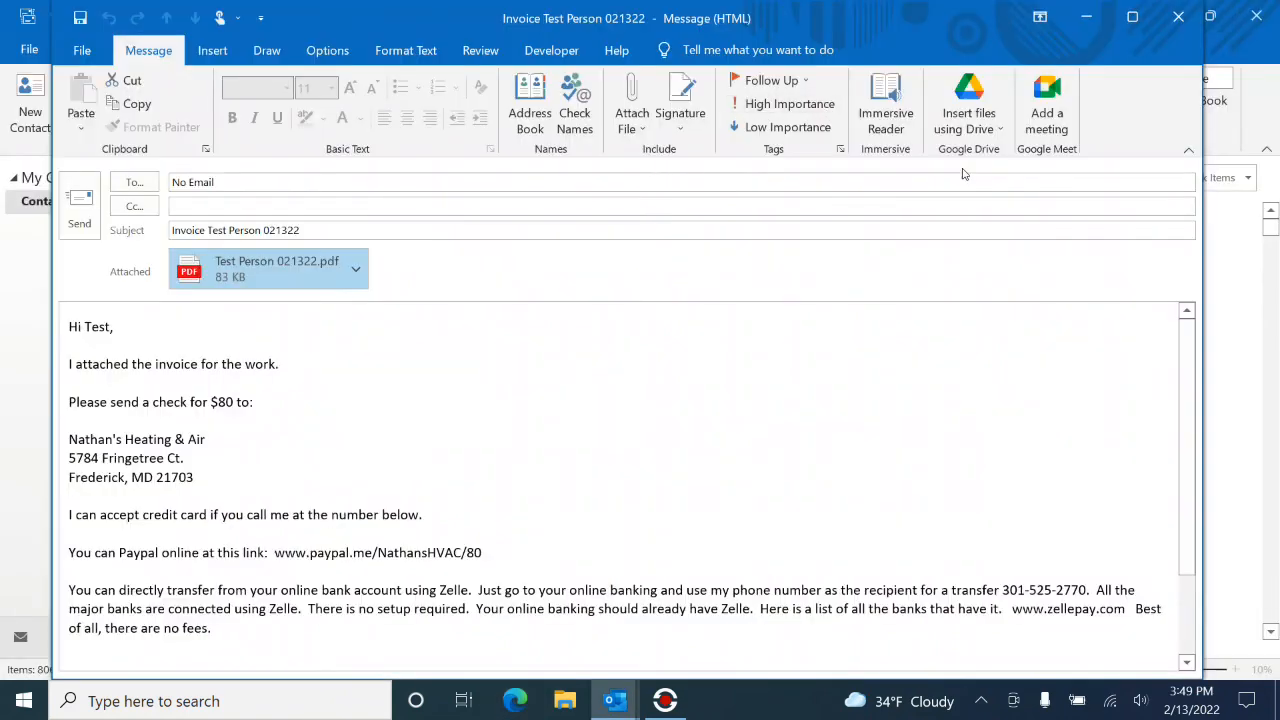
left_click(1178, 16)
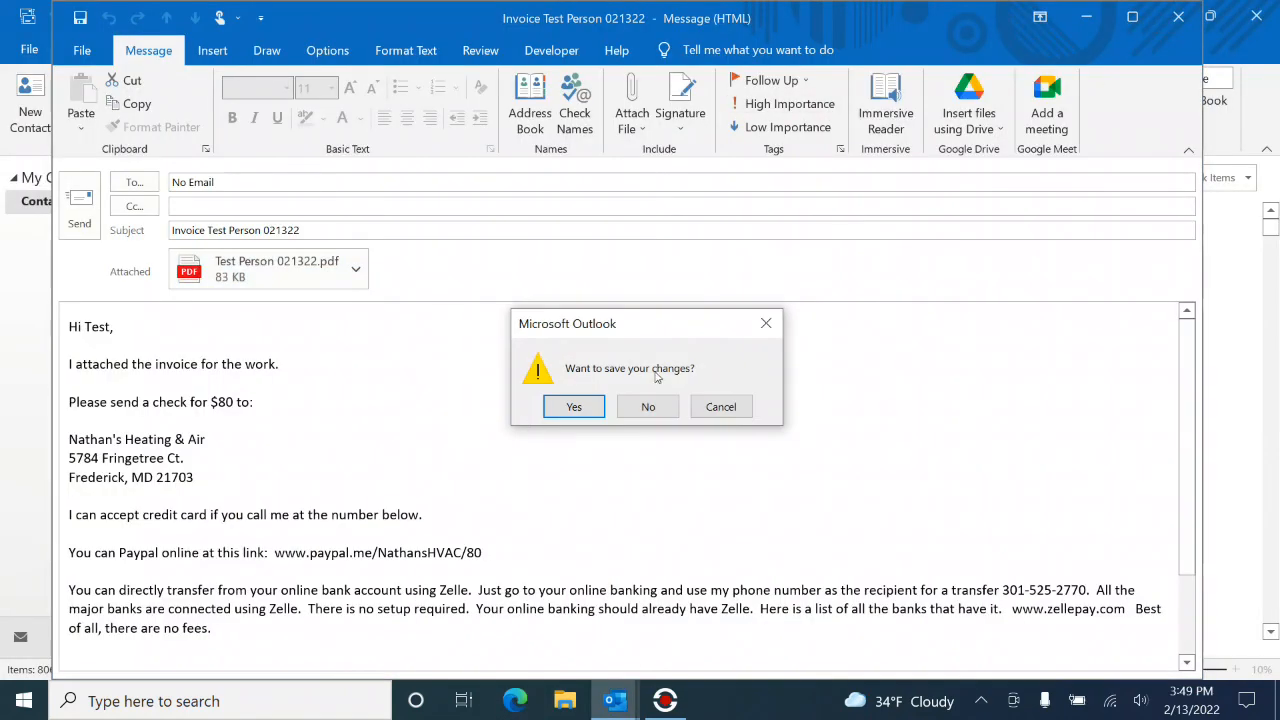
left_click(648, 407)
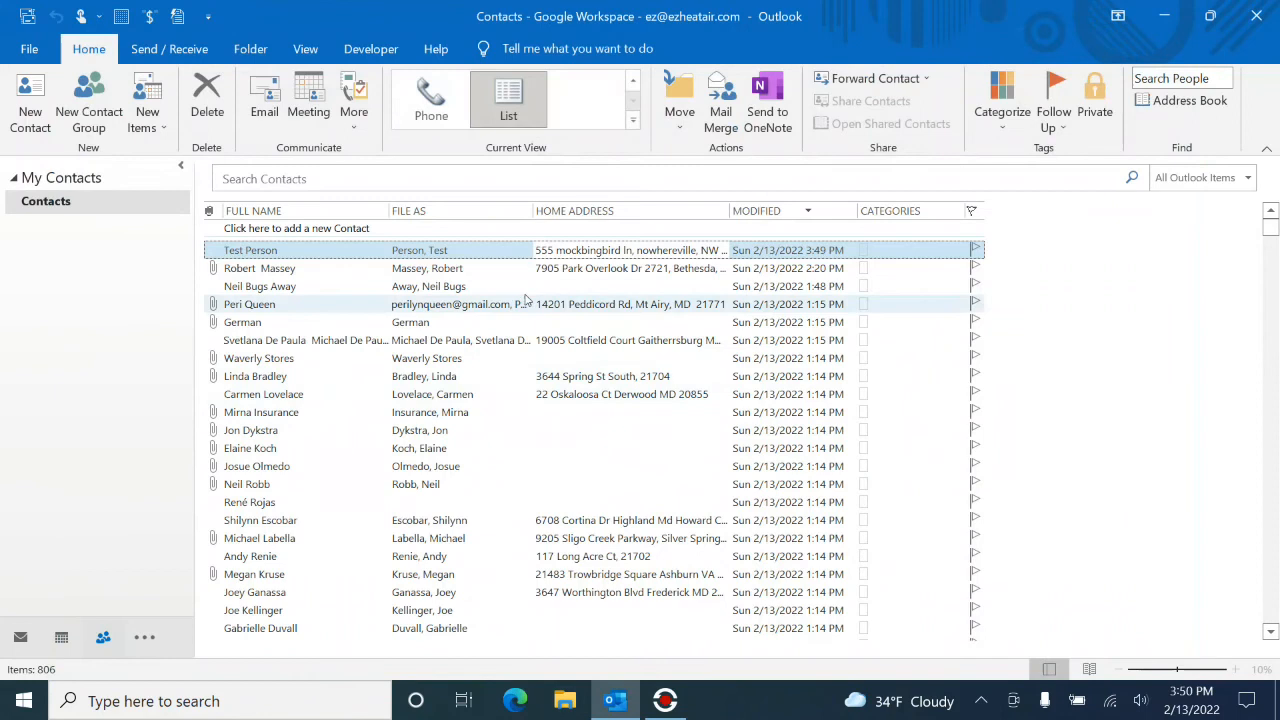
left_click(149, 17)
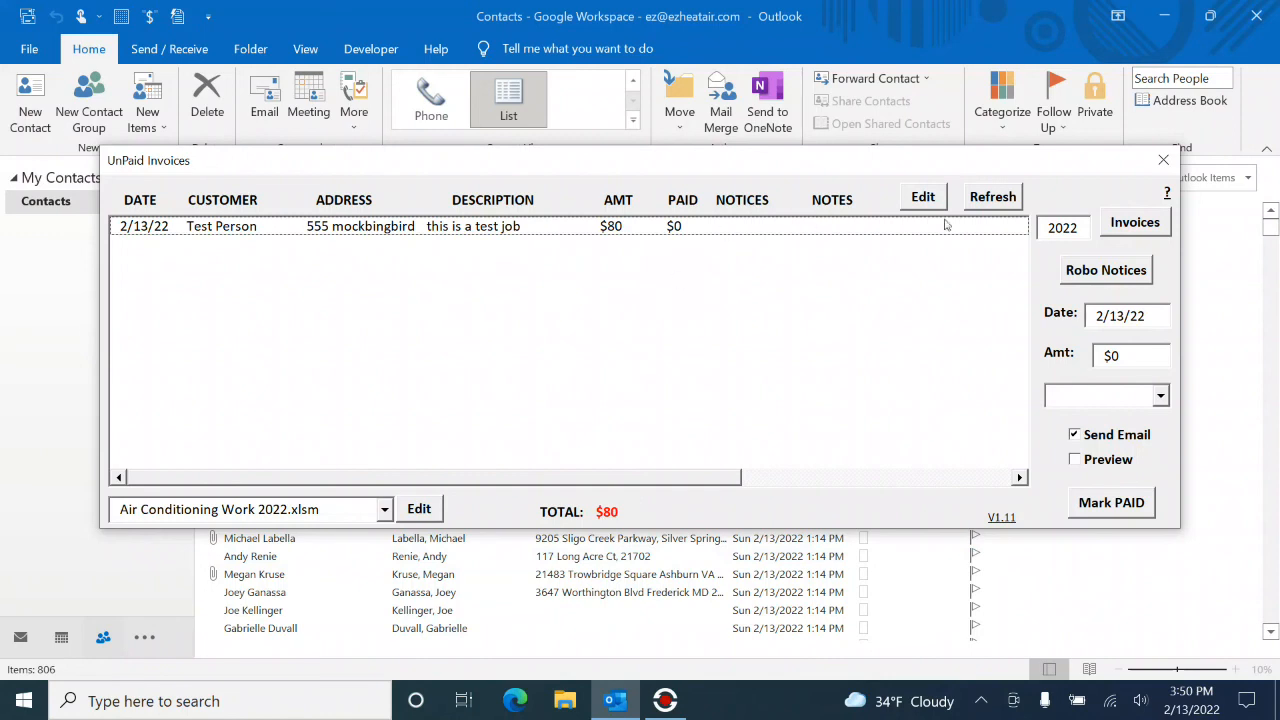
double_click(424, 228)
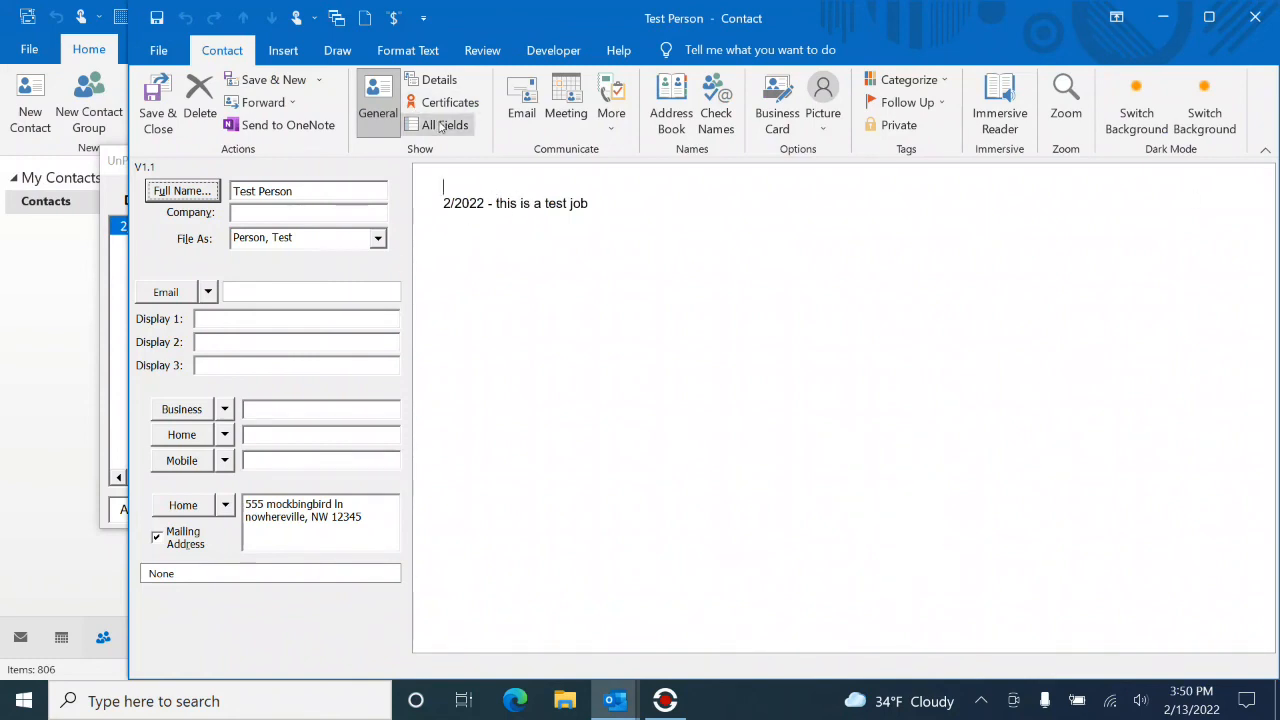
left_click(395, 18)
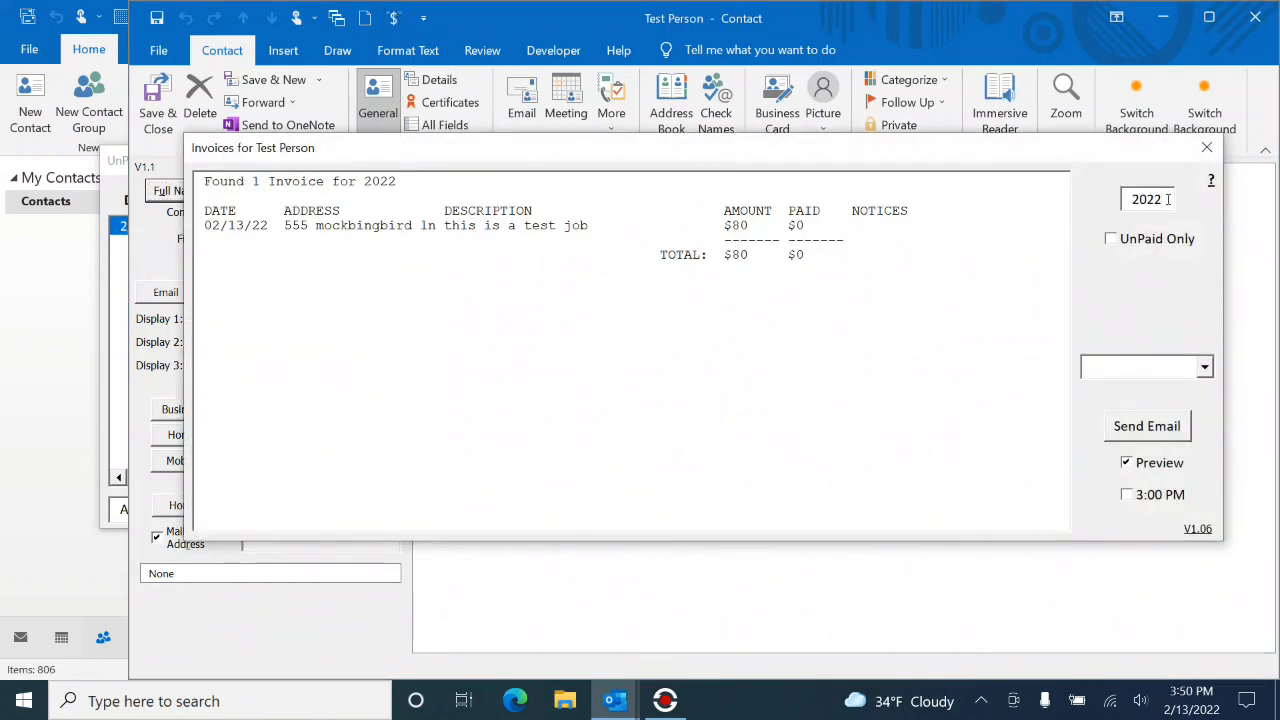
key("BackSpace")
type("14")
key("Tab")
left_click(1204, 148)
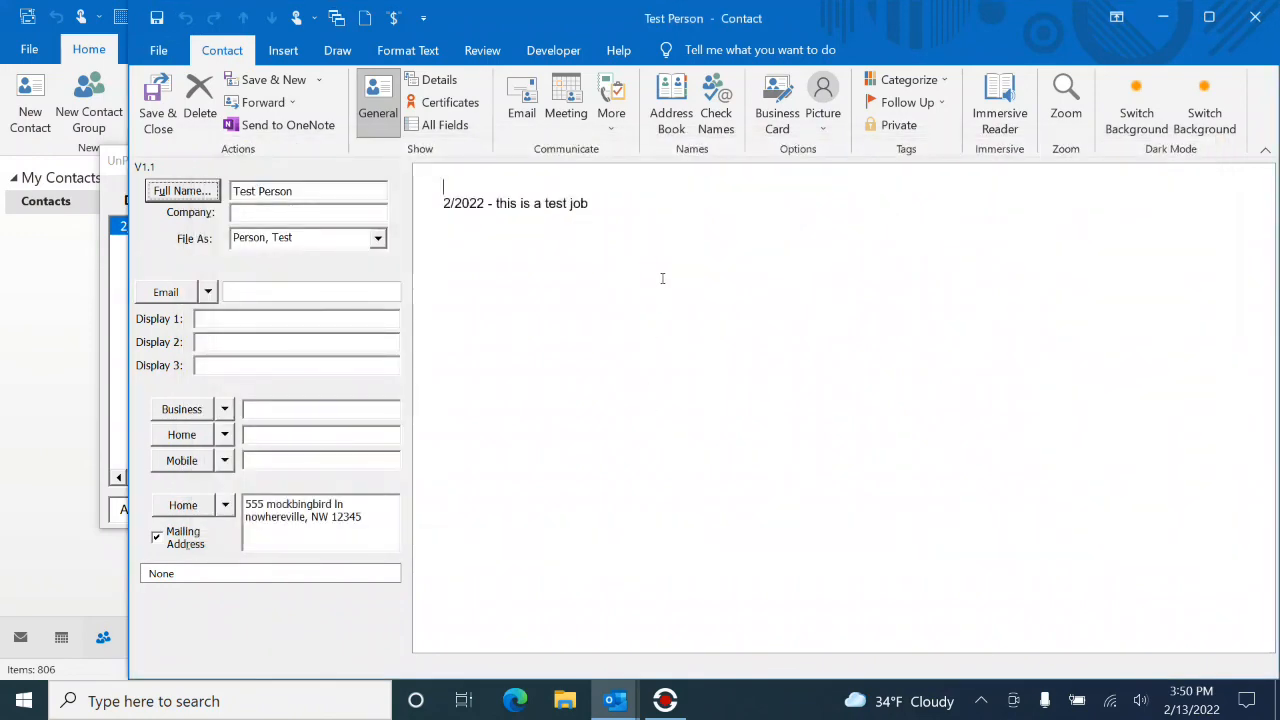
left_click(1256, 17)
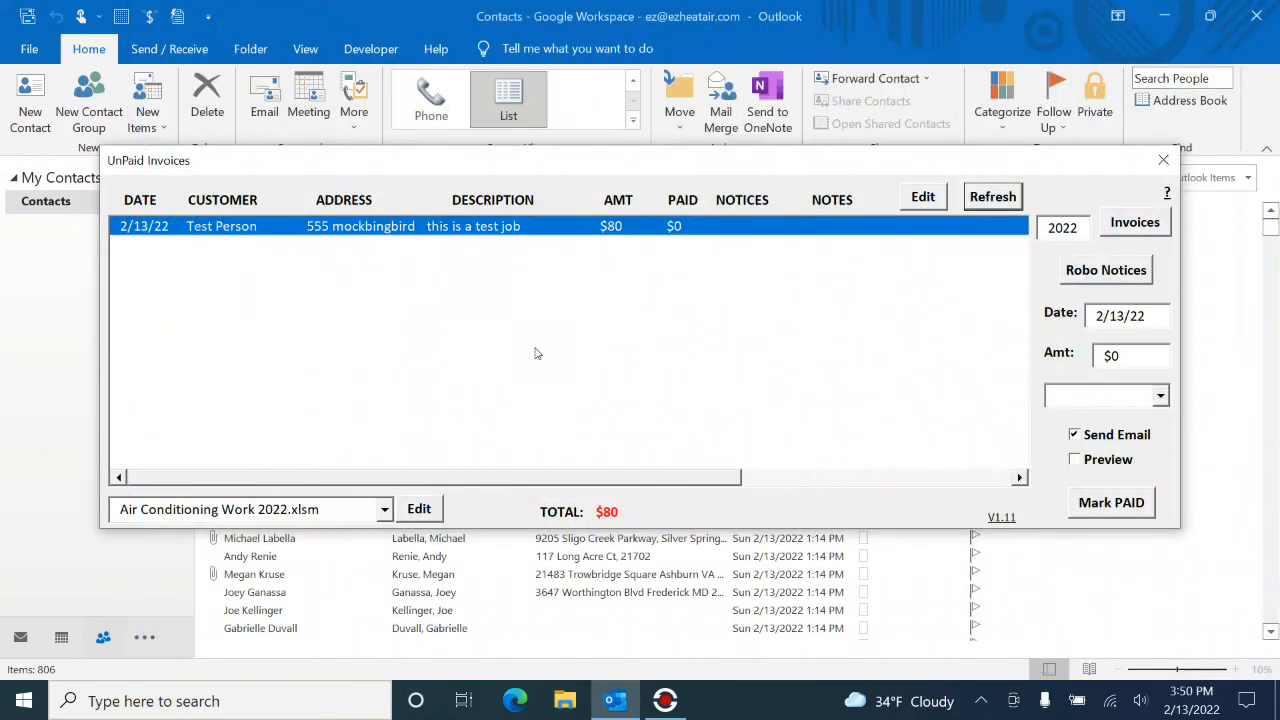
Reopen UnPaid Invoices and enter a $79 payment by Check.
left_click(1163, 160)
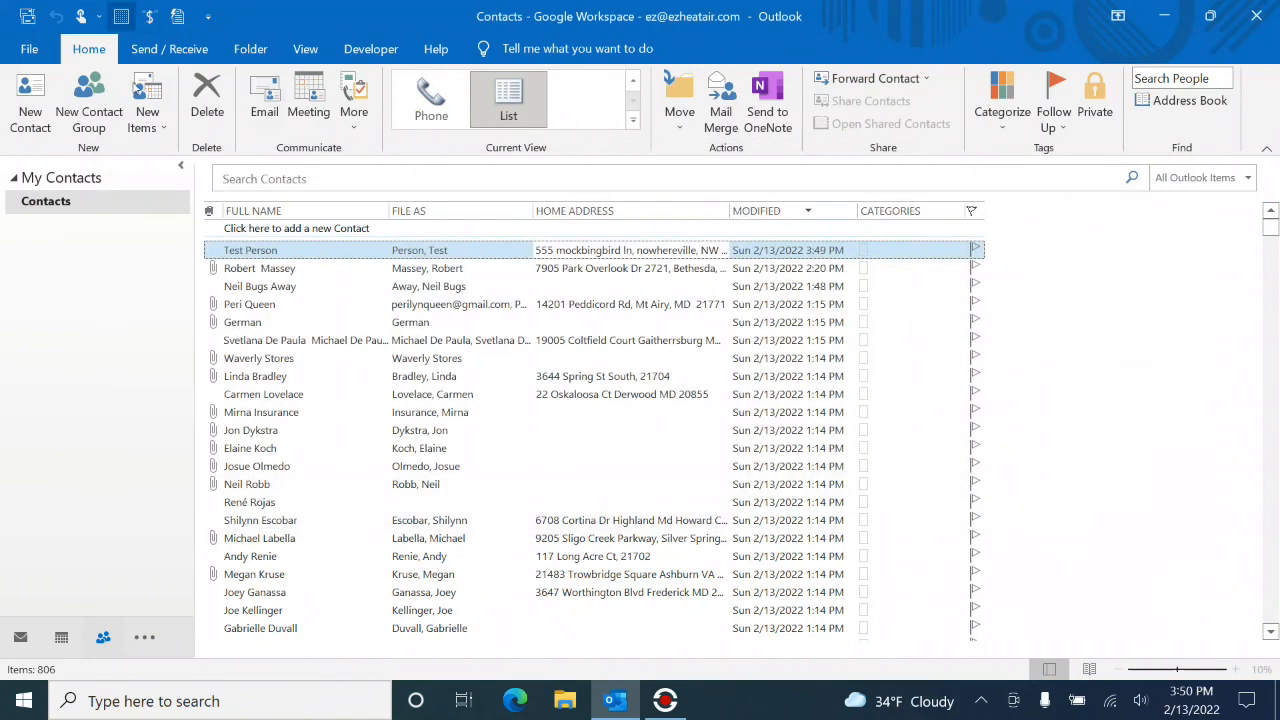
left_click(150, 16)
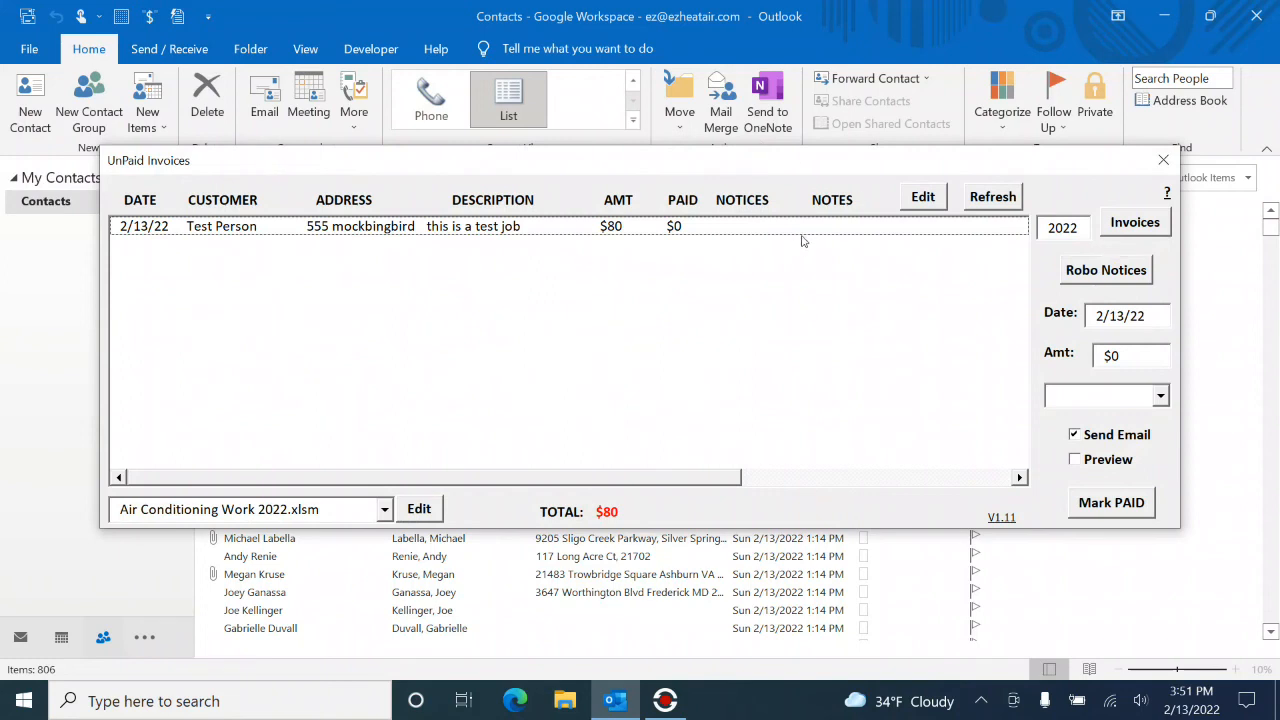
left_click(1140, 365)
key("BackSpace")
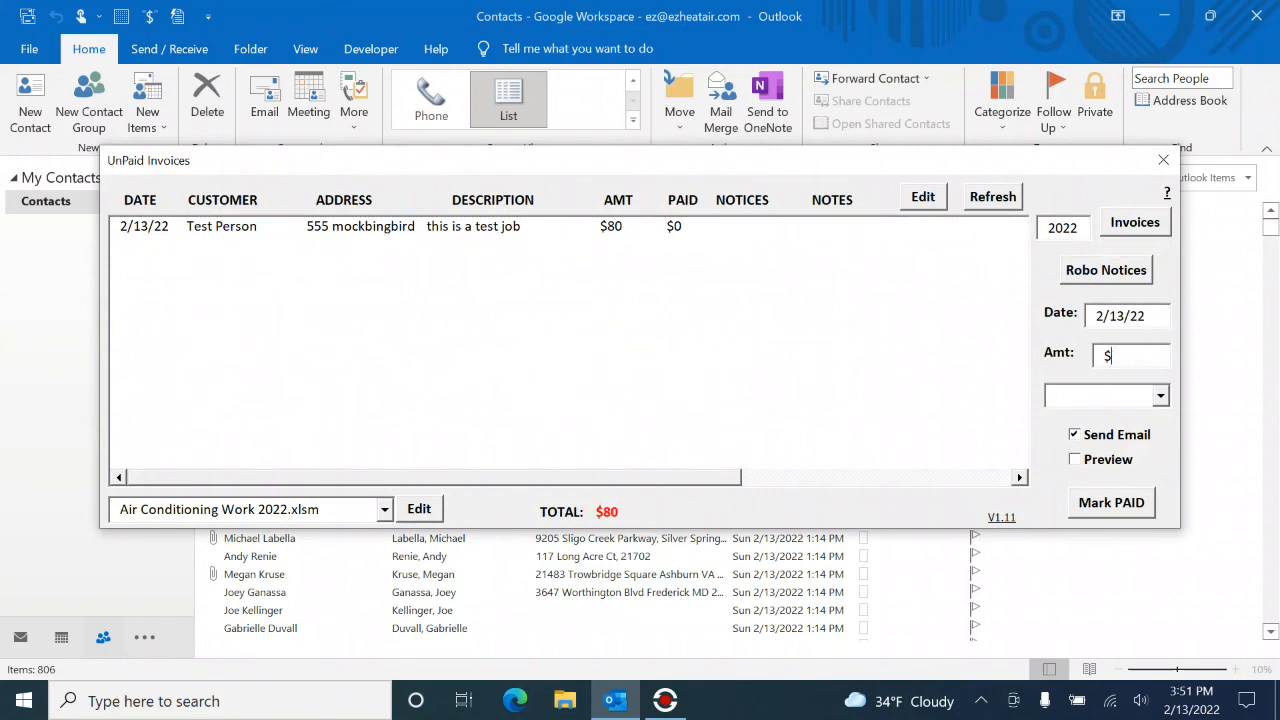
left_click(1160, 396)
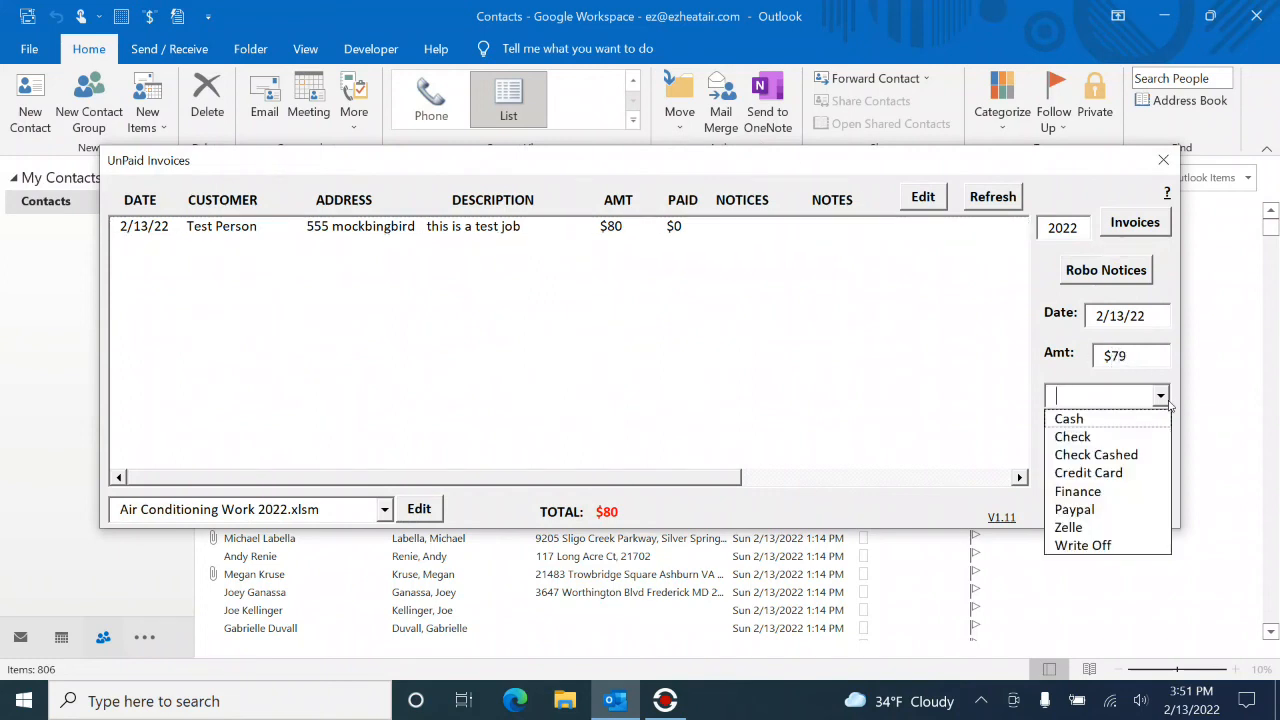
left_click(1098, 438)
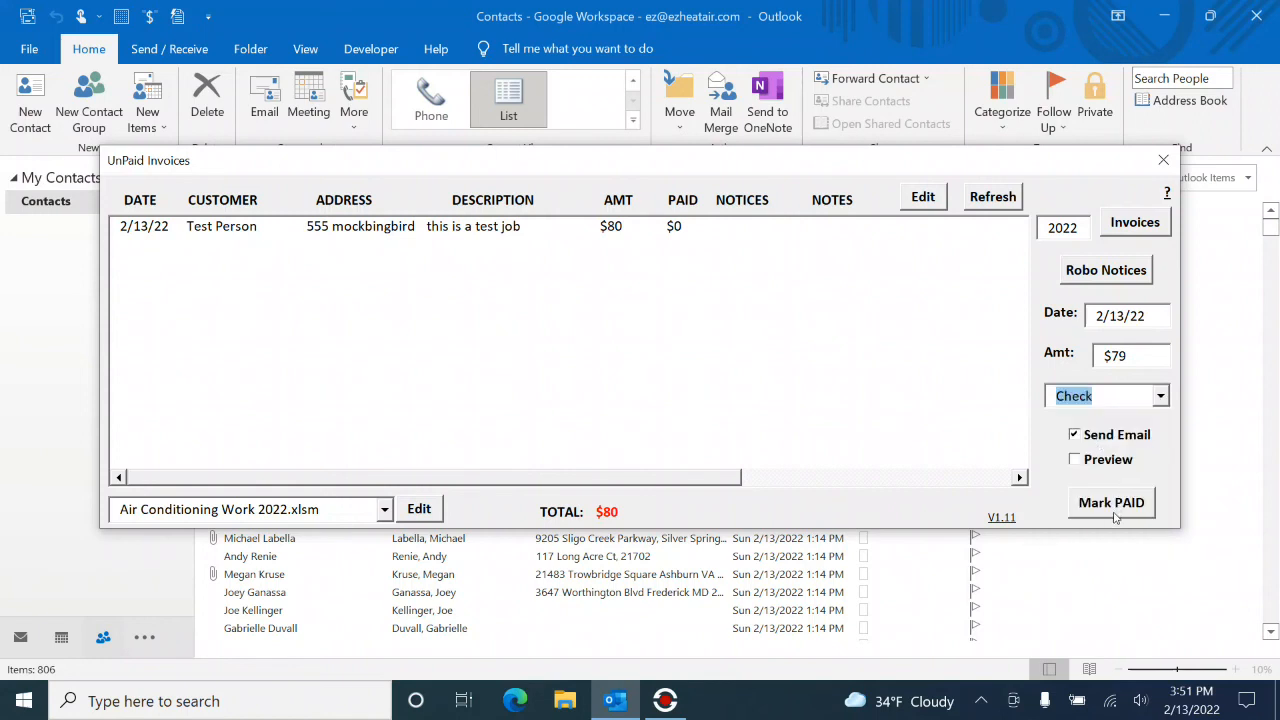
Mark the 2/13/22 $80 invoice paid, accepting the smaller $79 amount.
left_click(1117, 510)
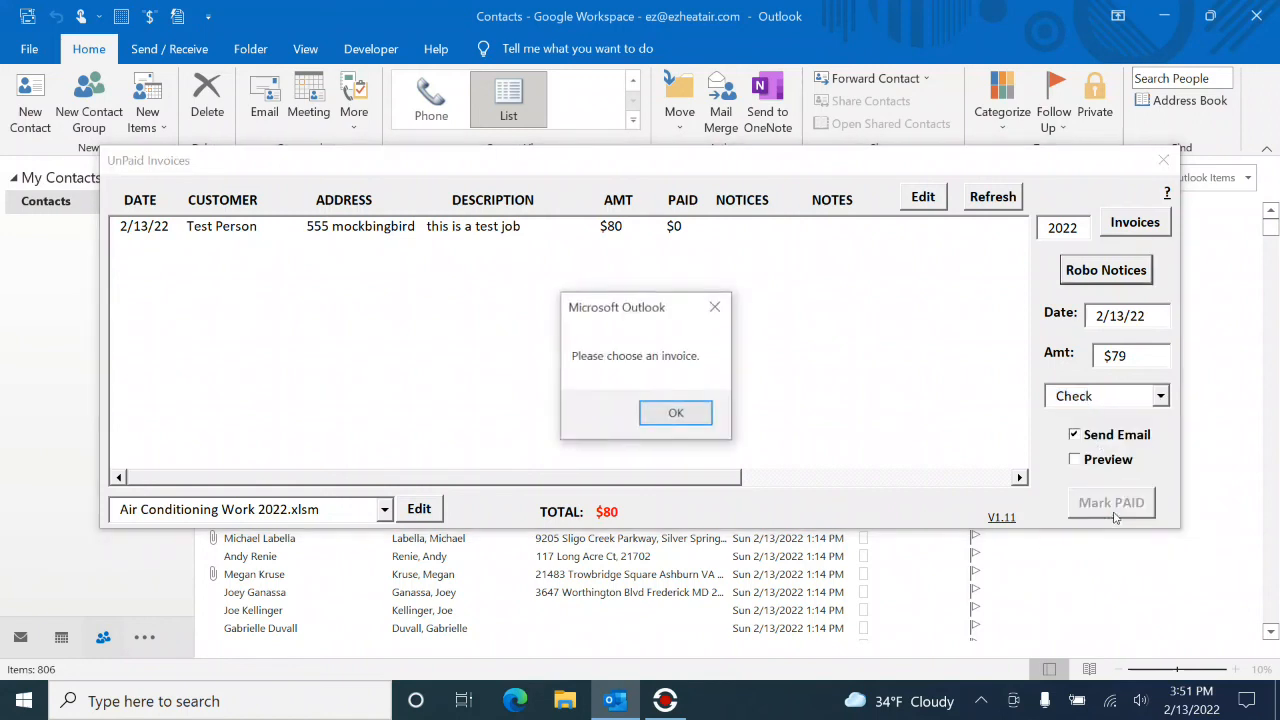
left_click(660, 403)
left_click(516, 233)
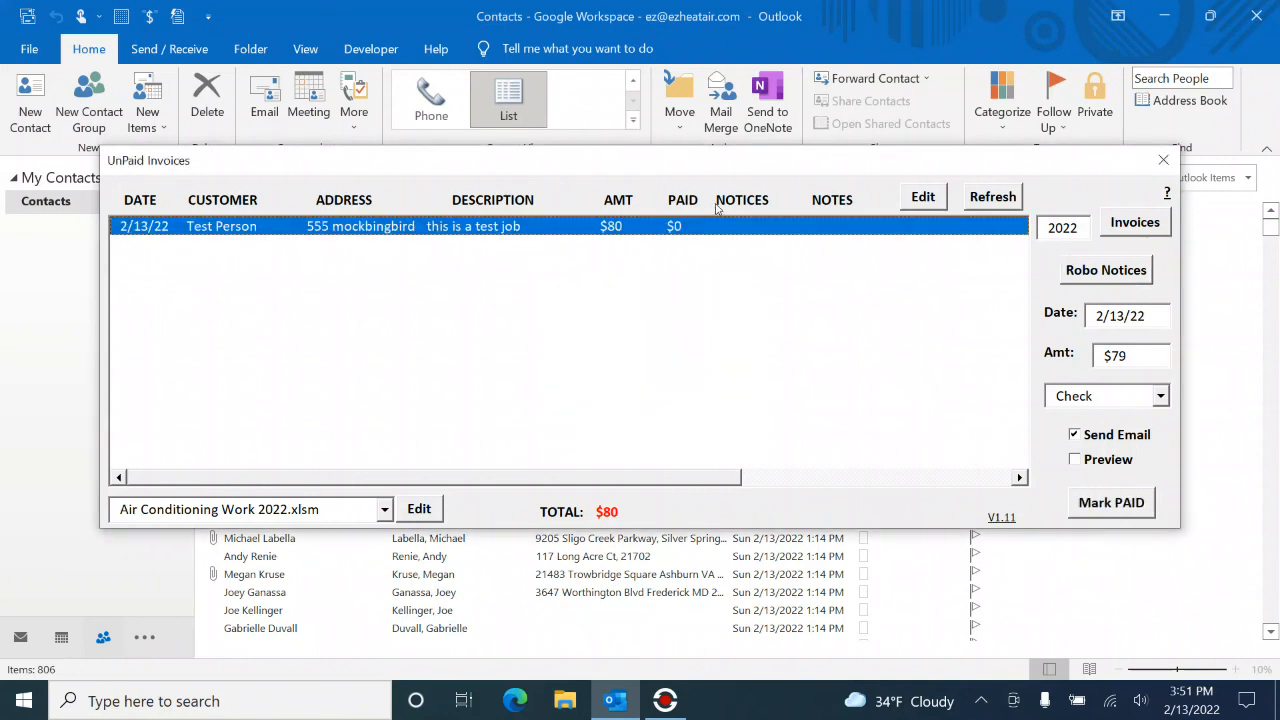
left_click(1120, 509)
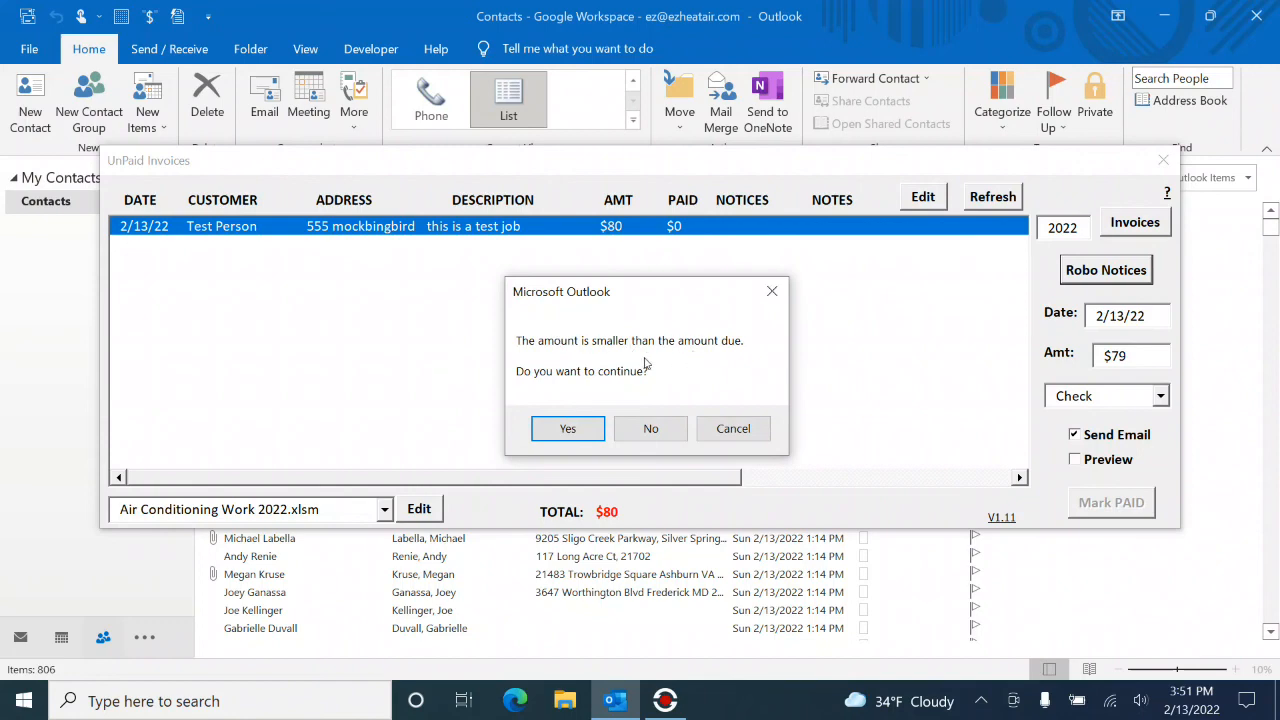
left_click(567, 436)
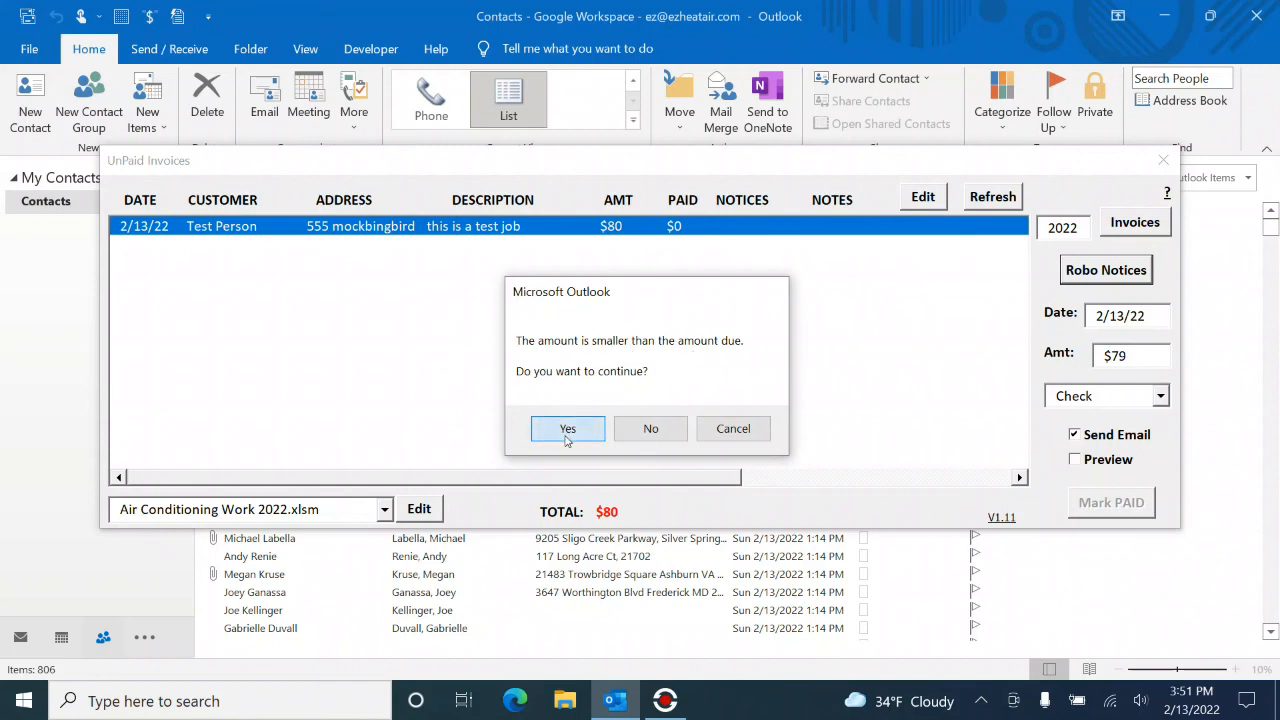